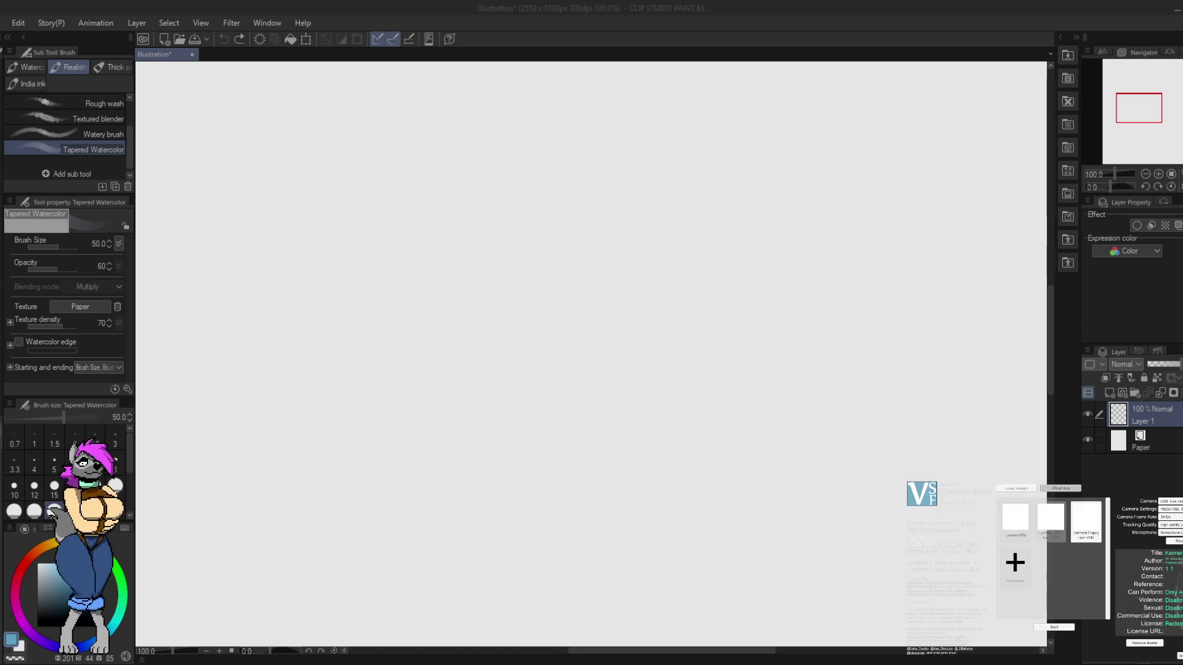
Step: Start the avatar with the selected model in VSeeFace
click(1054, 627)
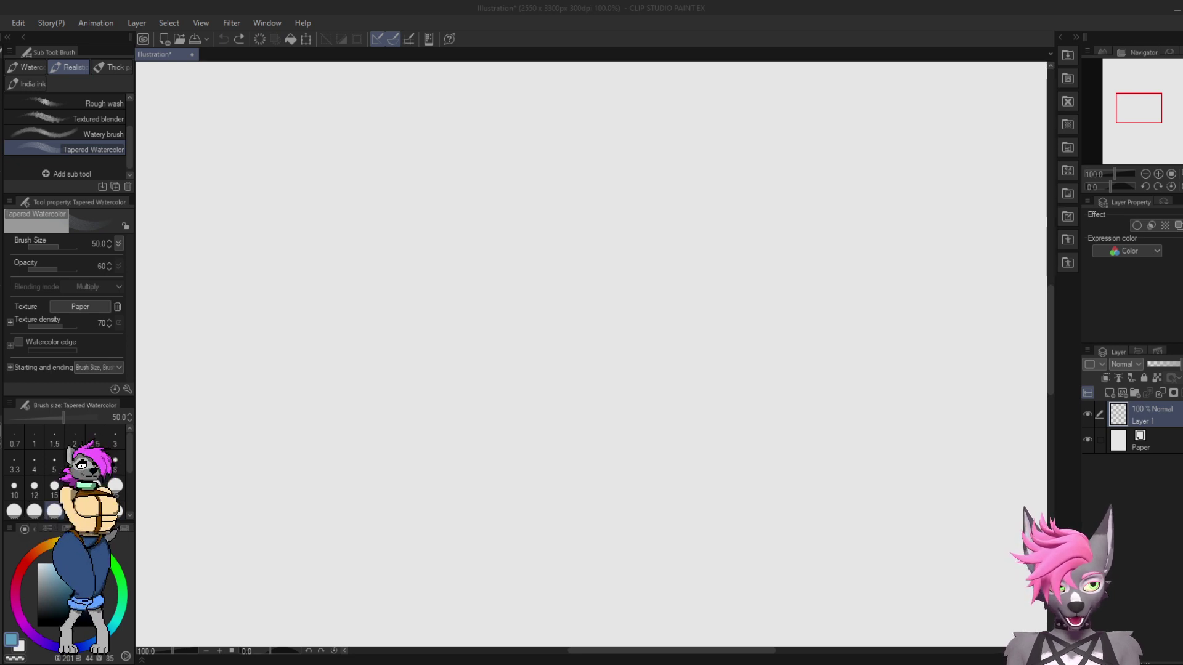
Step: Test the Tapered Watercolor brush on the blank canvas, switch to the Mechanical pencil, and undo the trial pencil strokes
drag(447, 228, 509, 150)
mouse_move(483, 213)
mouse_down()
mouse_move(471, 281)
mouse_move(500, 235)
mouse_up()
key(p)
drag(494, 282, 623, 184)
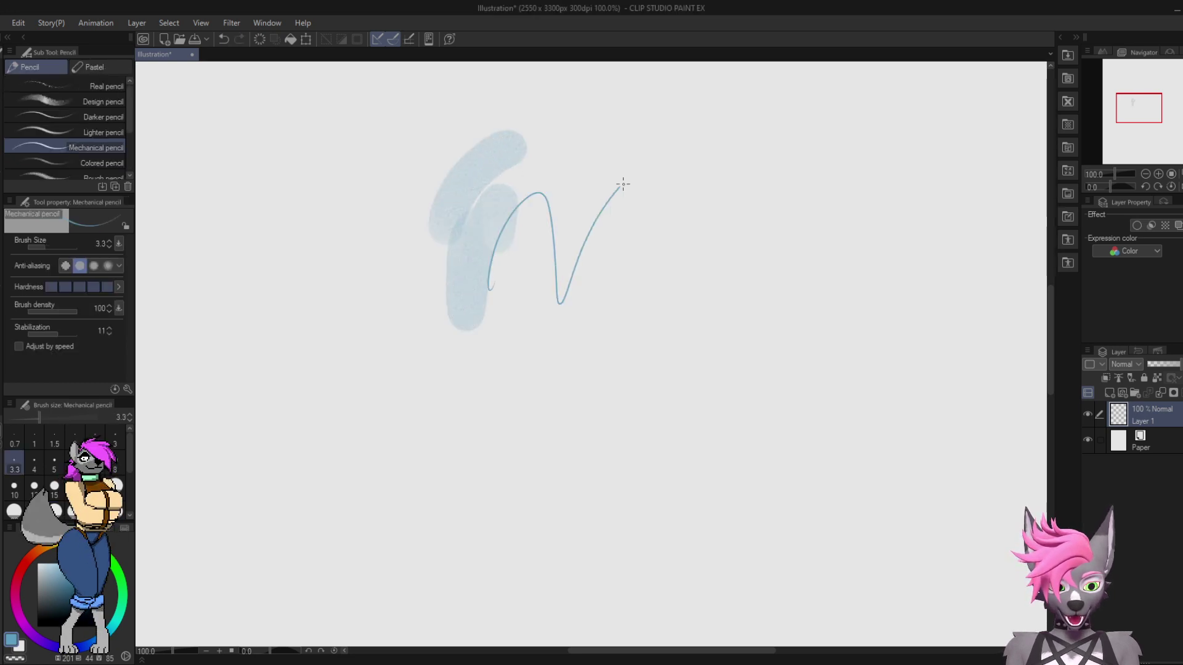
key(ctrl+z)
key(ctrl+z)
key(ctrl+z)
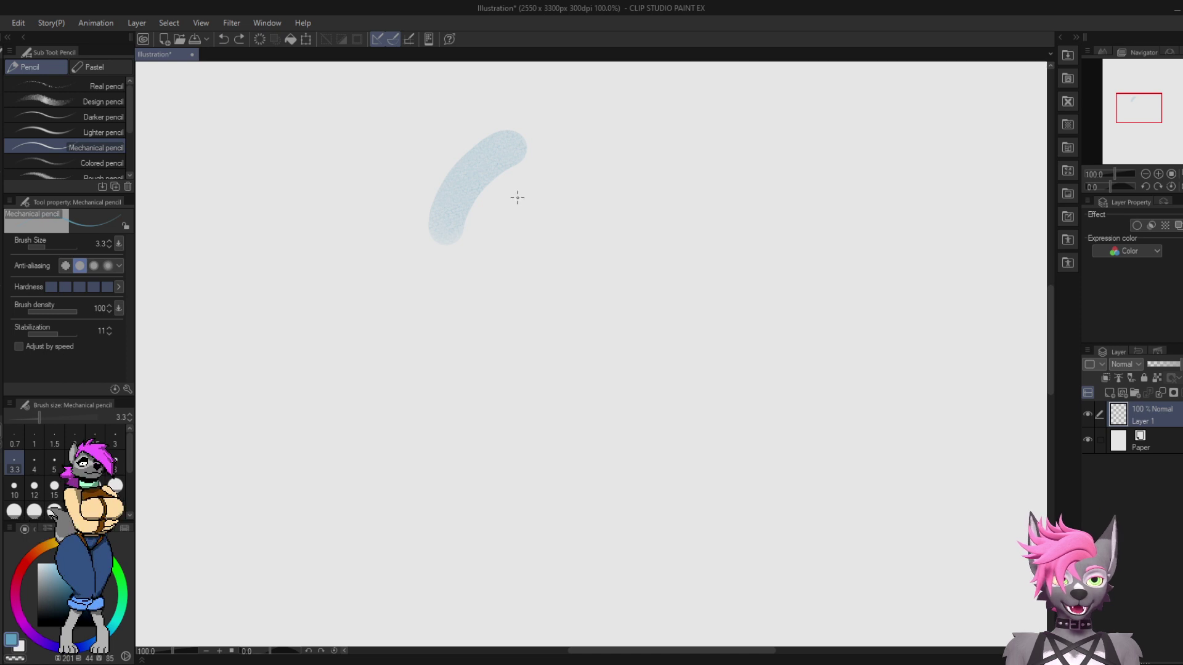
drag(526, 275, 567, 185)
key(ctrl+z)
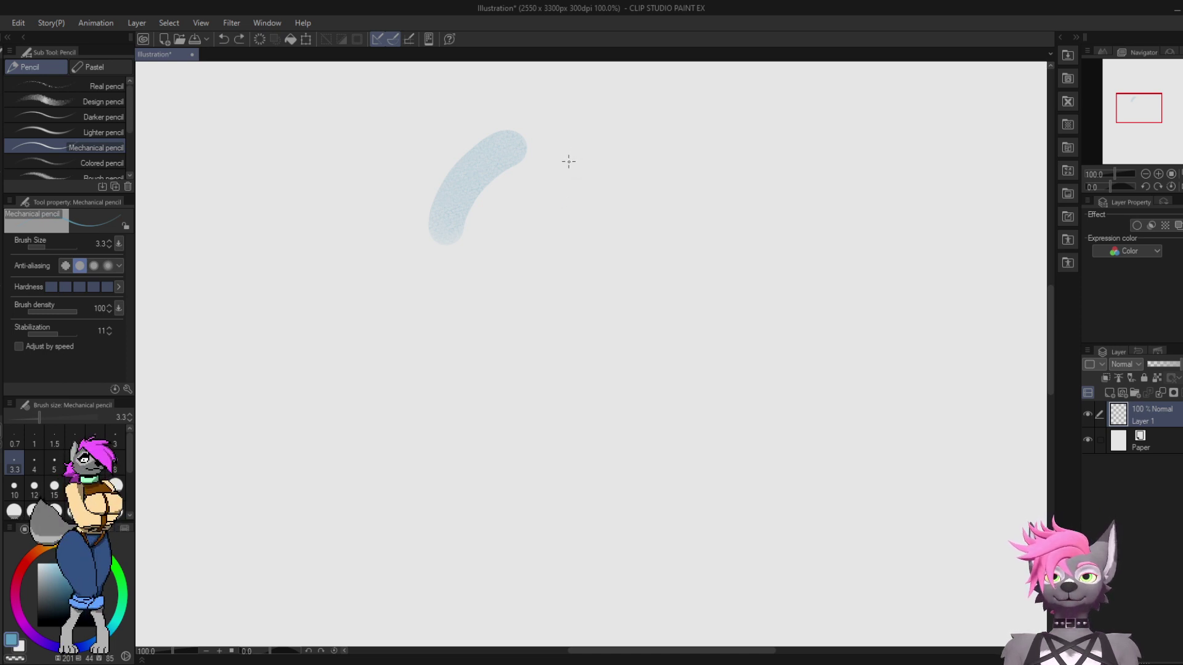
key(alt)
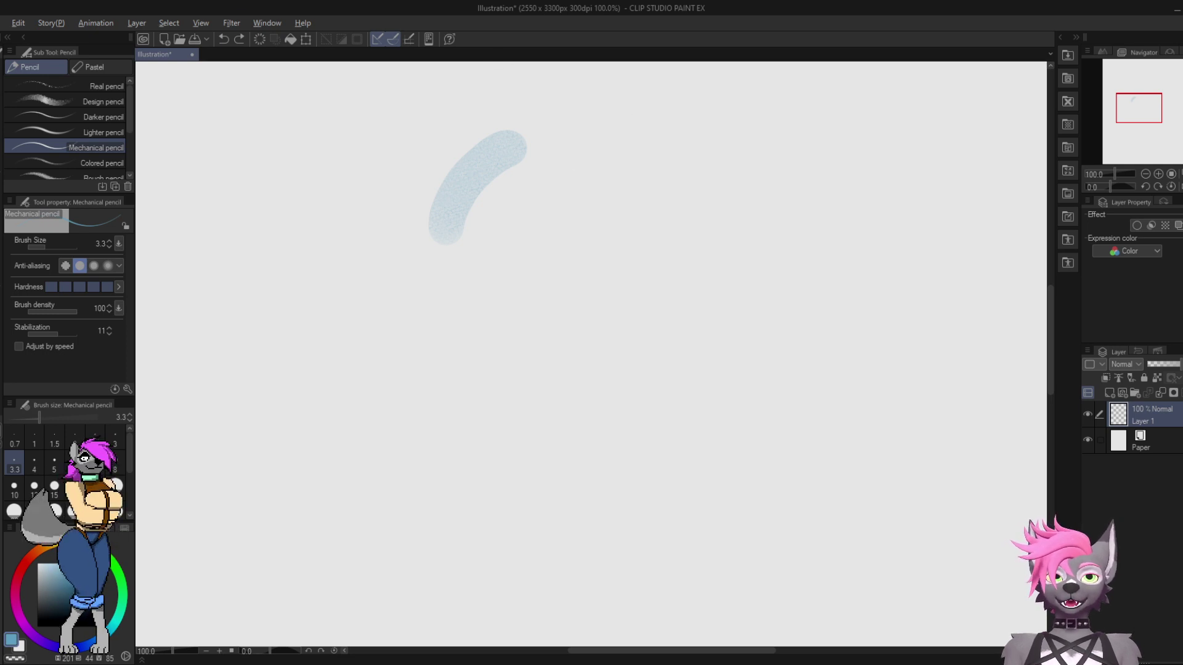
key(alt+Tab)
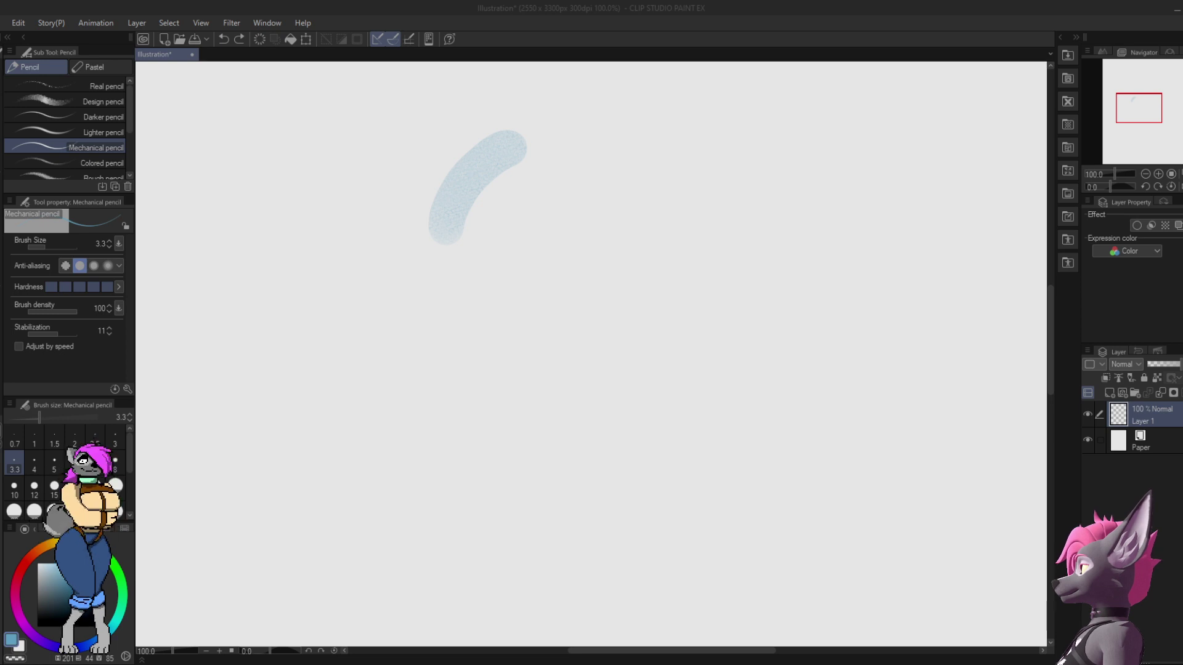
Step: Undo the remaining test strokes until the canvas is blank and set the drawing colour to black
drag(445, 288, 528, 191)
key(ctrl+z)
key(ctrl+z)
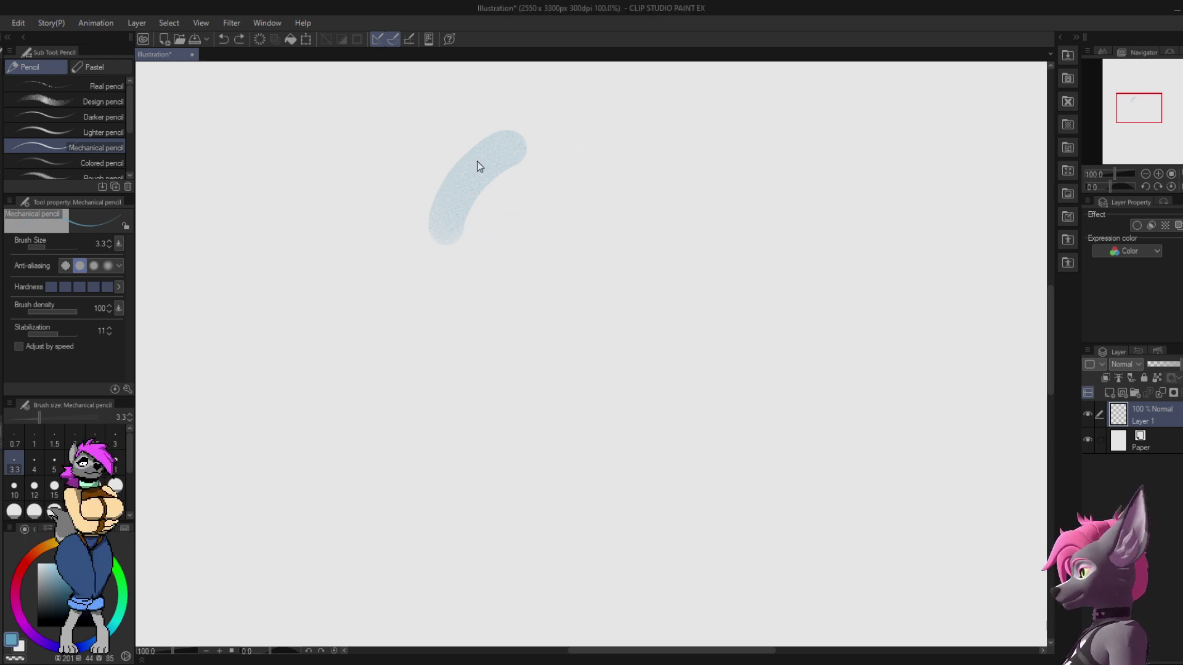
mouse_move(383, 290)
mouse_down()
mouse_move(322, 317)
mouse_move(386, 256)
mouse_move(301, 313)
mouse_move(494, 149)
mouse_move(546, 187)
mouse_up()
key(ctrl+z)
key(ctrl+z)
key(ctrl+z)
click(37, 626)
scroll(524, 185, down, 3)
key(ctrl+z)
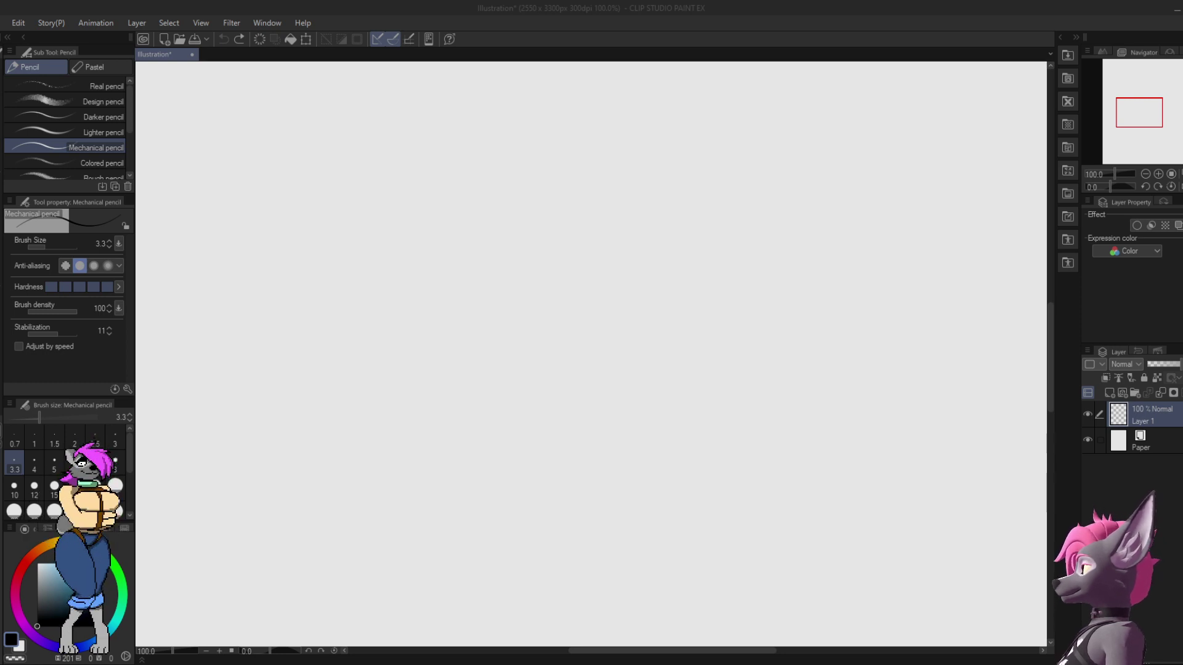
drag(382, 276, 569, 168)
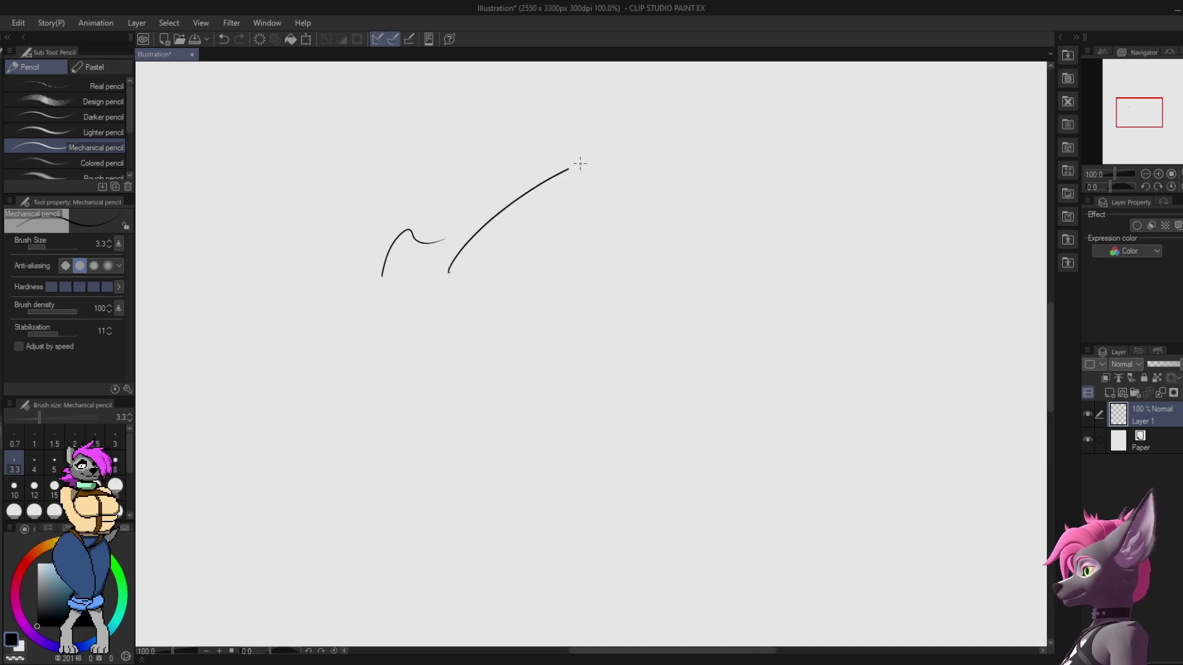
key(ctrl+z)
key(ctrl+z)
drag(515, 271, 585, 150)
key(ctrl+z)
drag(481, 237, 544, 233)
mouse_move(470, 264)
mouse_down()
mouse_move(568, 241)
mouse_move(514, 246)
mouse_move(524, 326)
mouse_move(567, 300)
mouse_up()
key(ctrl+z)
key(ctrl+z)
key(ctrl+z)
key(ctrl+z)
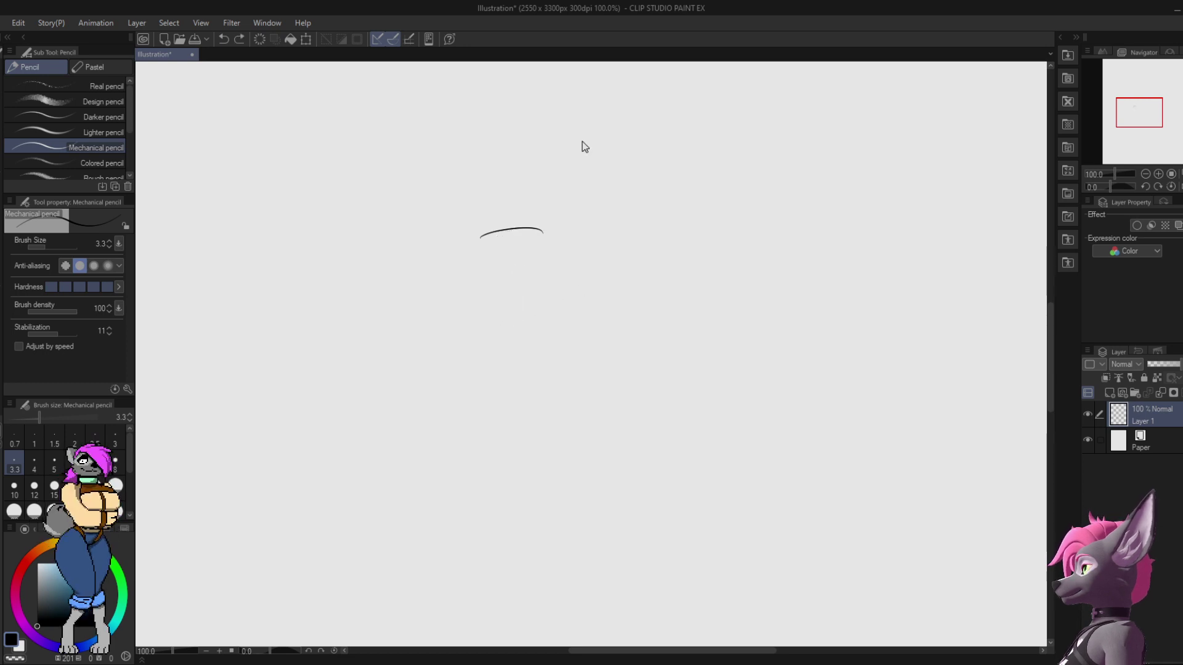
key(ctrl+z)
mouse_move(471, 377)
mouse_down()
mouse_move(476, 237)
mouse_move(517, 263)
mouse_up()
key(ctrl+z)
key(ctrl+z)
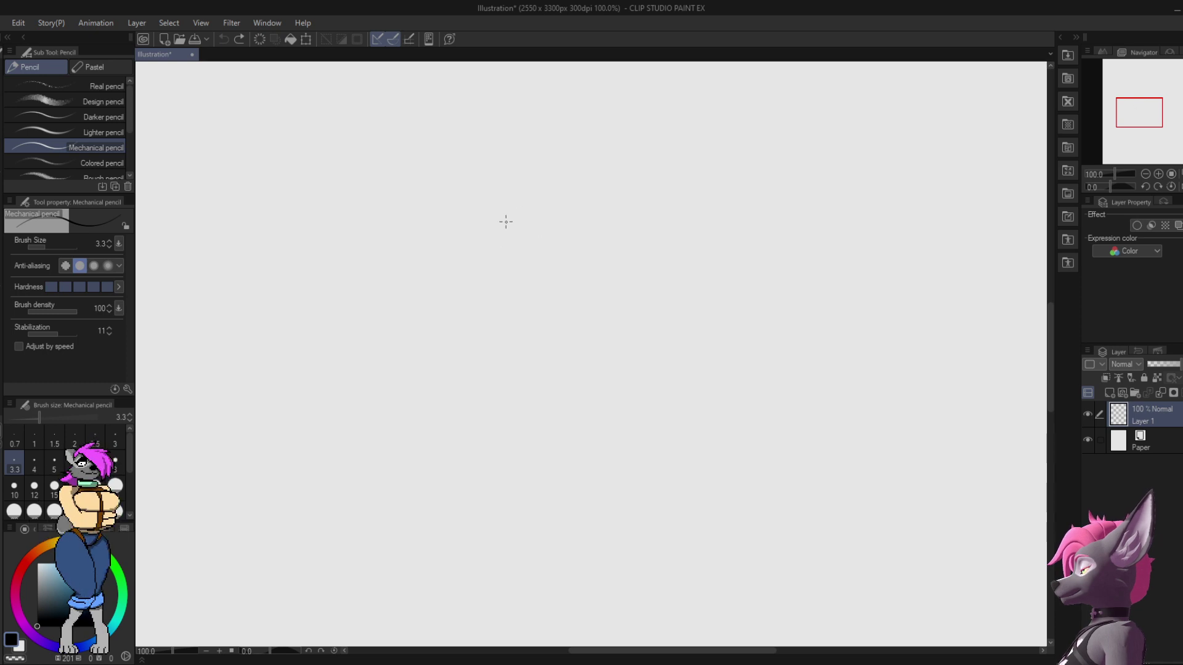
Step: Sketch a slanted, pointed eye with a round iris and a slit pupil using the Mechanical pencil
mouse_move(509, 216)
mouse_down()
mouse_move(479, 234)
mouse_move(527, 225)
mouse_move(486, 242)
mouse_move(489, 266)
mouse_move(503, 264)
mouse_move(483, 255)
mouse_move(487, 266)
mouse_move(512, 255)
mouse_move(531, 211)
mouse_move(525, 236)
mouse_move(509, 226)
mouse_move(498, 240)
mouse_move(520, 186)
mouse_up()
key(ctrl+z)
key(ctrl+z)
key(ctrl+z)
key(ctrl+z)
key(ctrl+z)
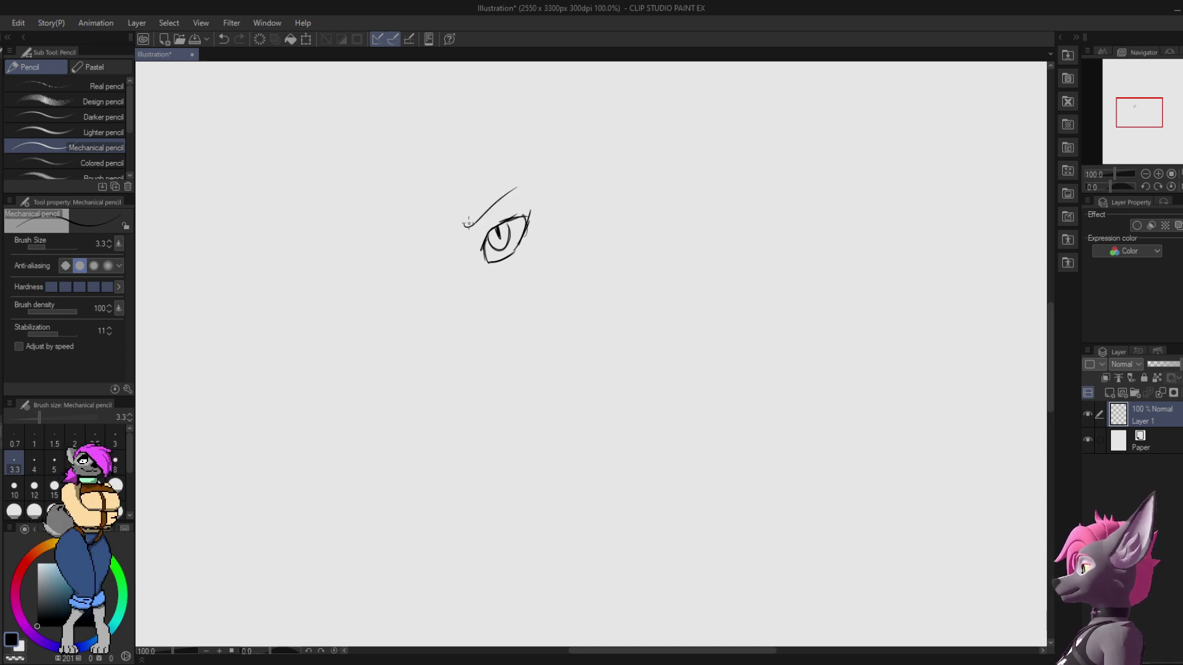
Step: Draw an angled, tapering eyebrow above the eye, undoing and redrawing strokes until the shape is sharp
key(ctrl+z)
drag(464, 229, 543, 182)
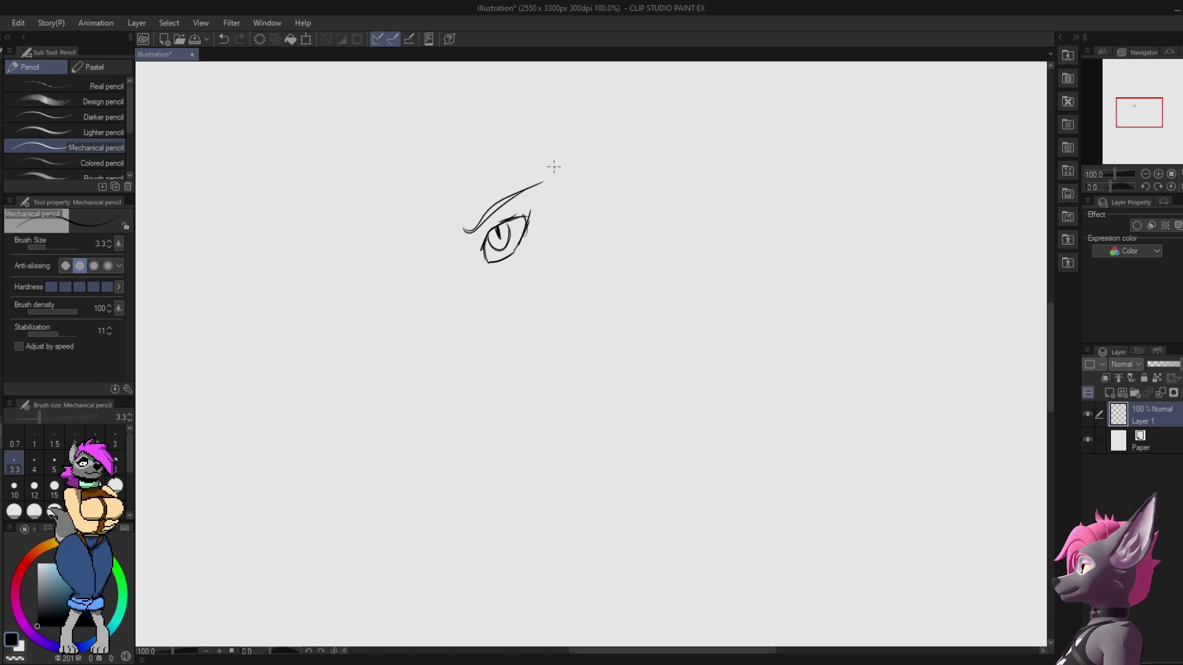
key(ctrl+z)
key(ctrl+z)
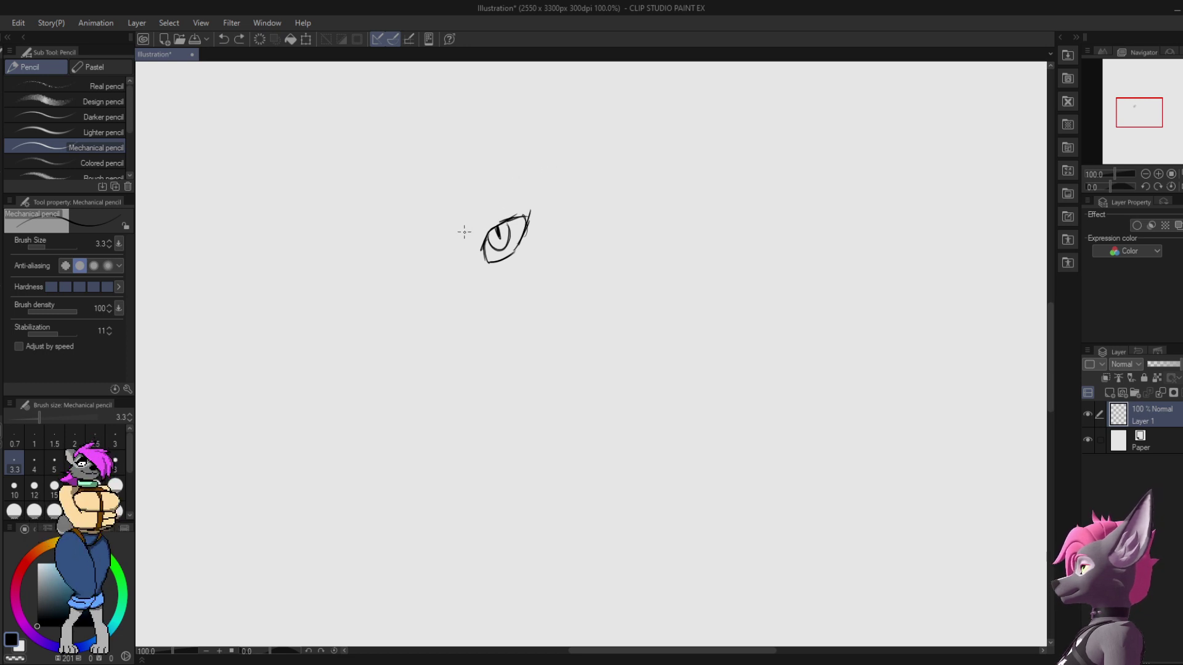
drag(466, 232, 511, 192)
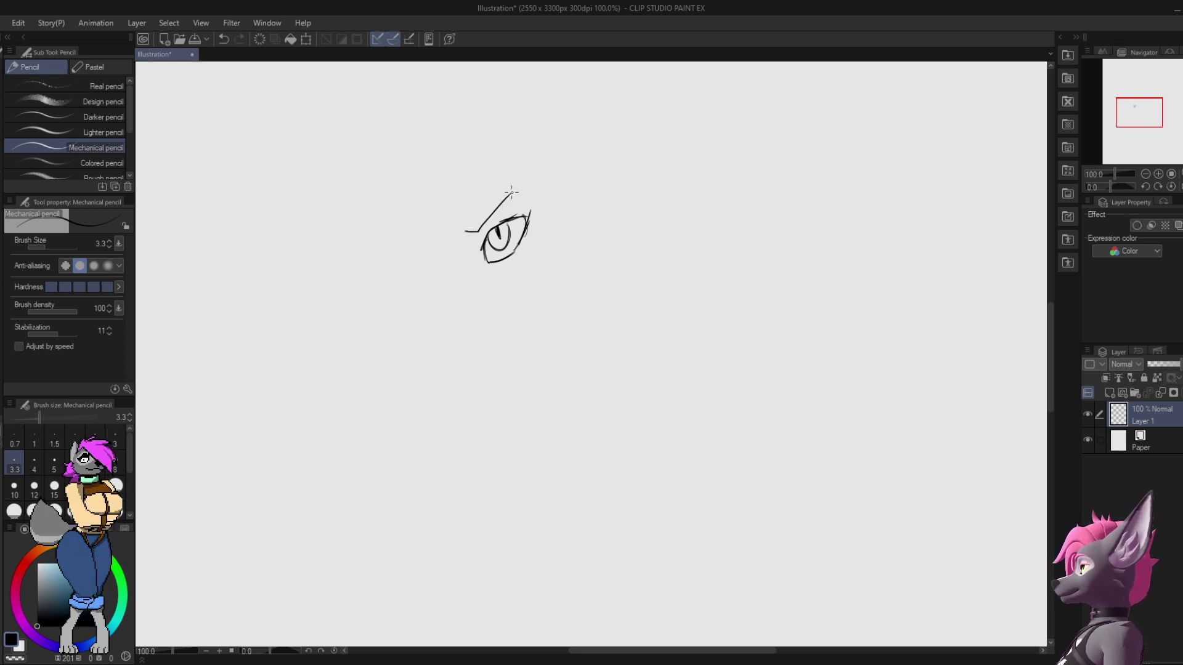
drag(465, 232, 517, 179)
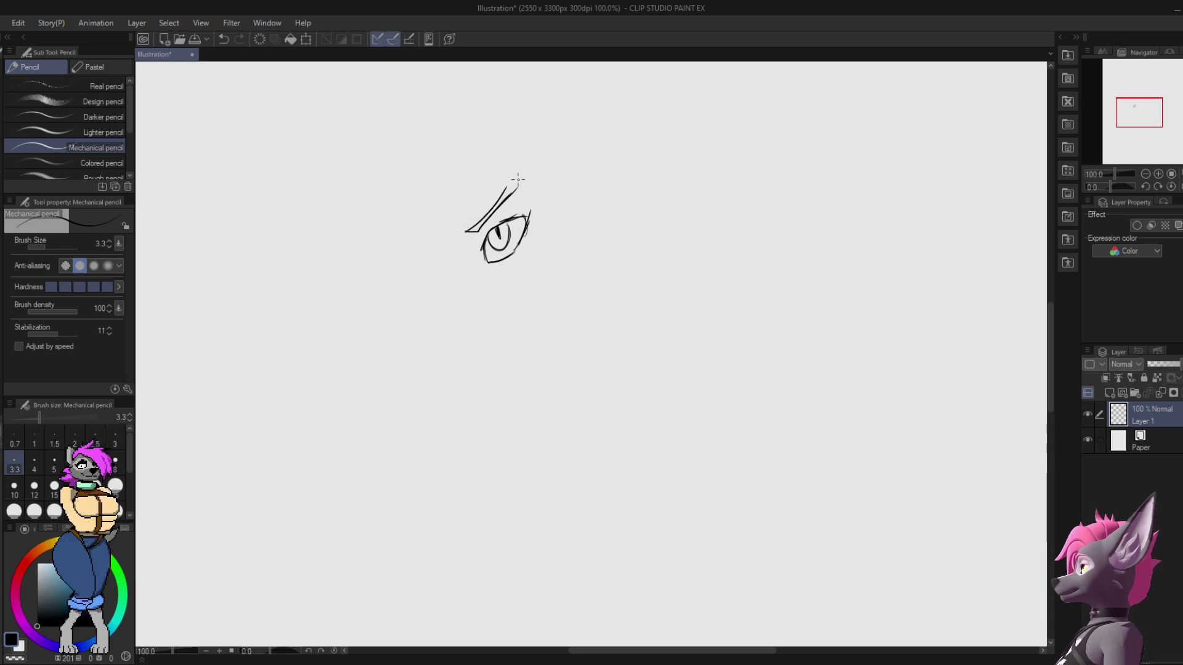
key(ctrl+z)
drag(481, 231, 459, 226)
mouse_move(476, 223)
mouse_down()
mouse_move(521, 178)
mouse_move(535, 181)
mouse_move(513, 199)
mouse_move(539, 180)
mouse_up()
key(ctrl+z)
key(ctrl+z)
key(ctrl+z)
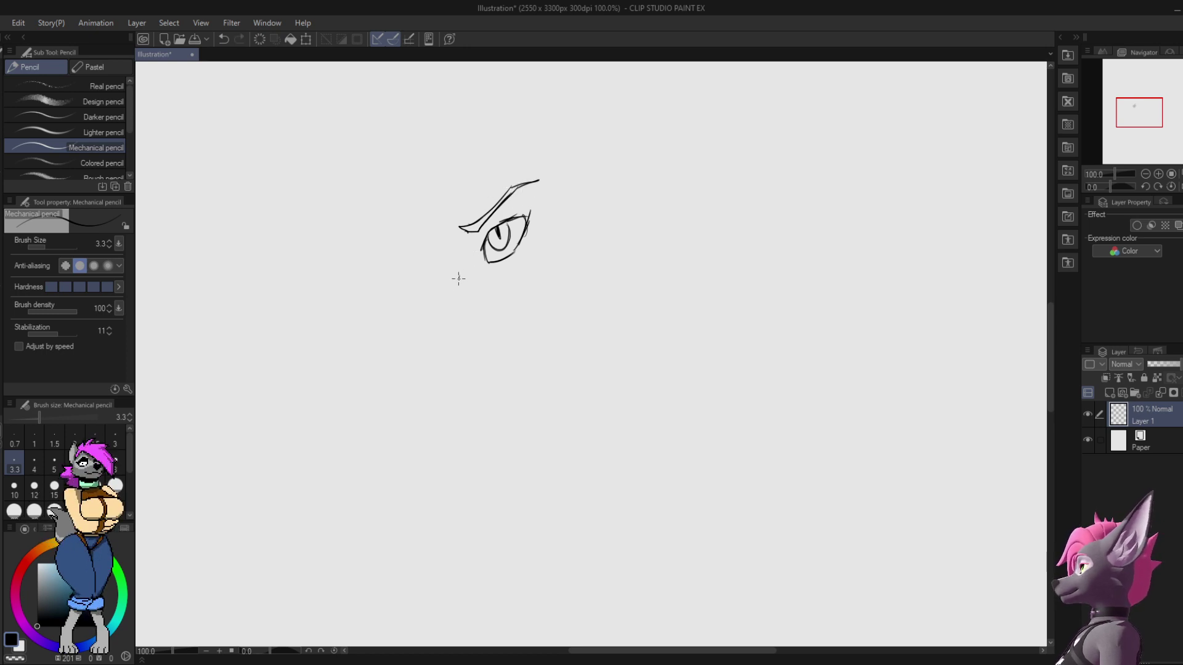
Step: Draw the sloping bridge of the snout and a closed triangular nose outline at its end
drag(461, 279, 368, 310)
key(ctrl+z)
key(ctrl+z)
drag(448, 279, 377, 299)
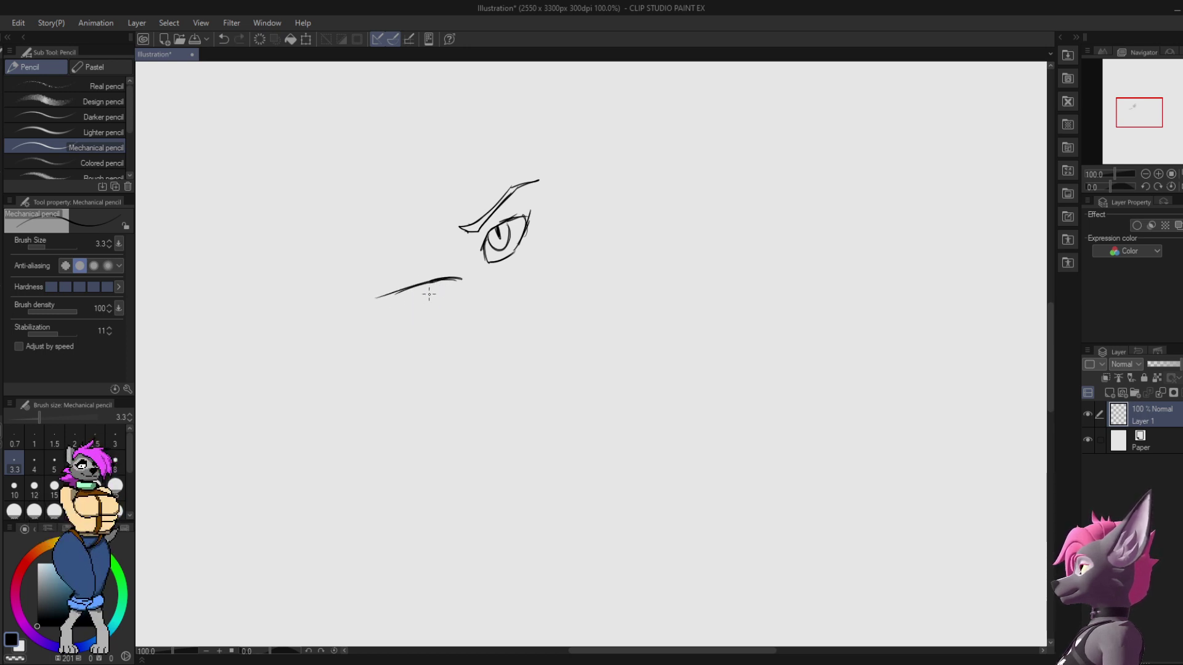
key(ctrl+z)
key(ctrl+z)
mouse_move(447, 280)
mouse_down()
mouse_move(367, 308)
mouse_move(425, 296)
mouse_move(380, 319)
mouse_move(402, 304)
mouse_up()
key(ctrl+z)
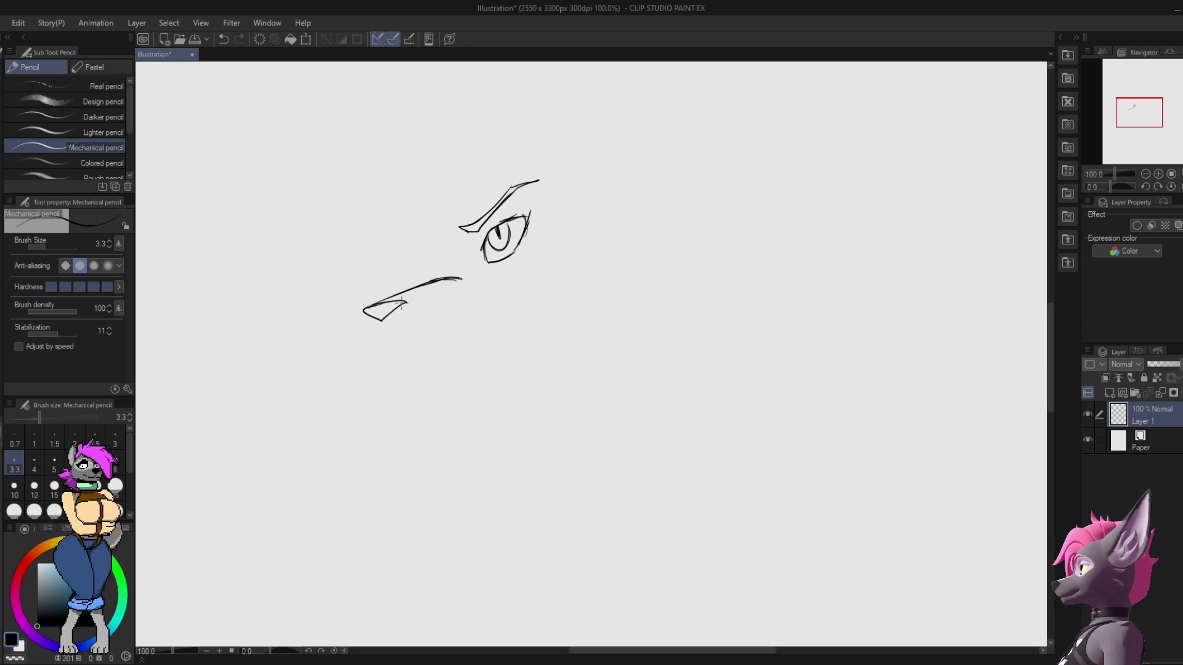
Step: Fill the nose outline with black, using the fill that refers to other layers
key(g)
key(g)
click(384, 308)
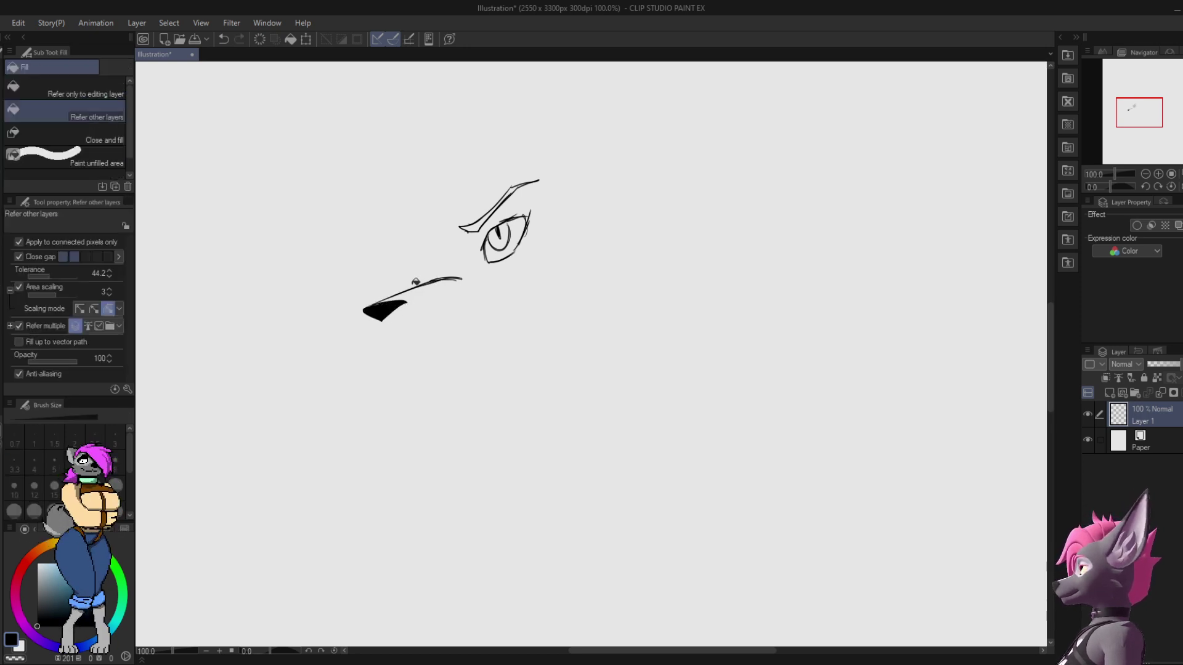
Step: Draw the line below the nose, the mouth, the front of the muzzle and the lower jaw with the Mechanical pencil
key(p)
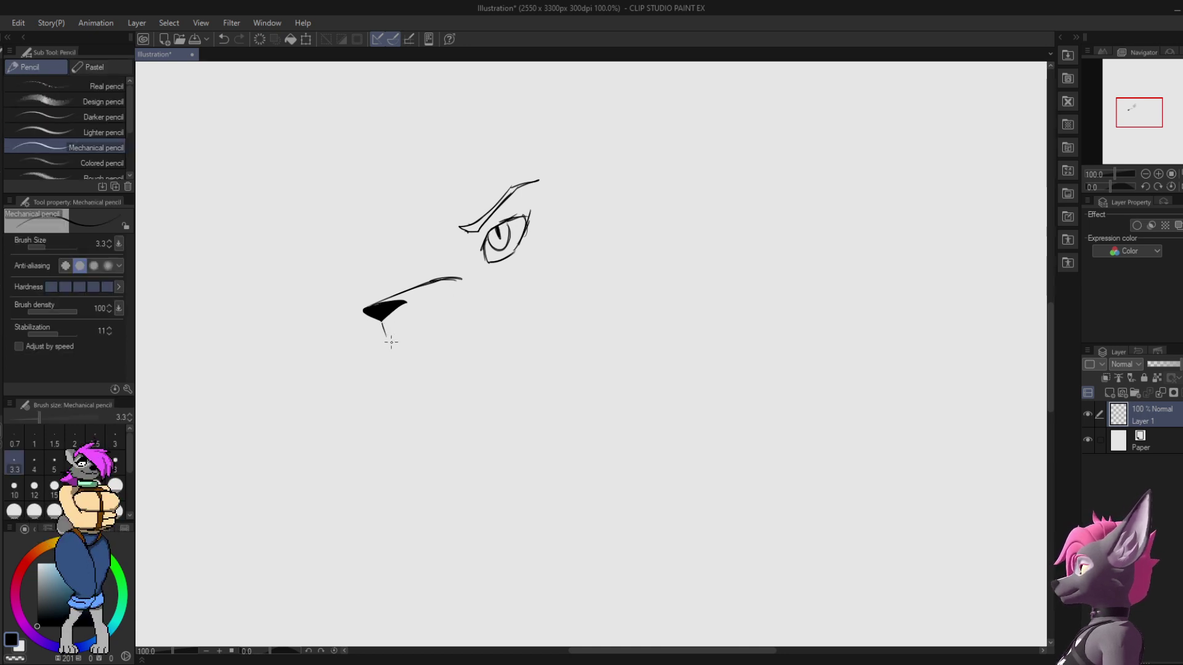
key(ctrl+z)
mouse_move(383, 328)
mouse_down()
mouse_move(439, 343)
mouse_move(412, 344)
mouse_up()
key(ctrl+z)
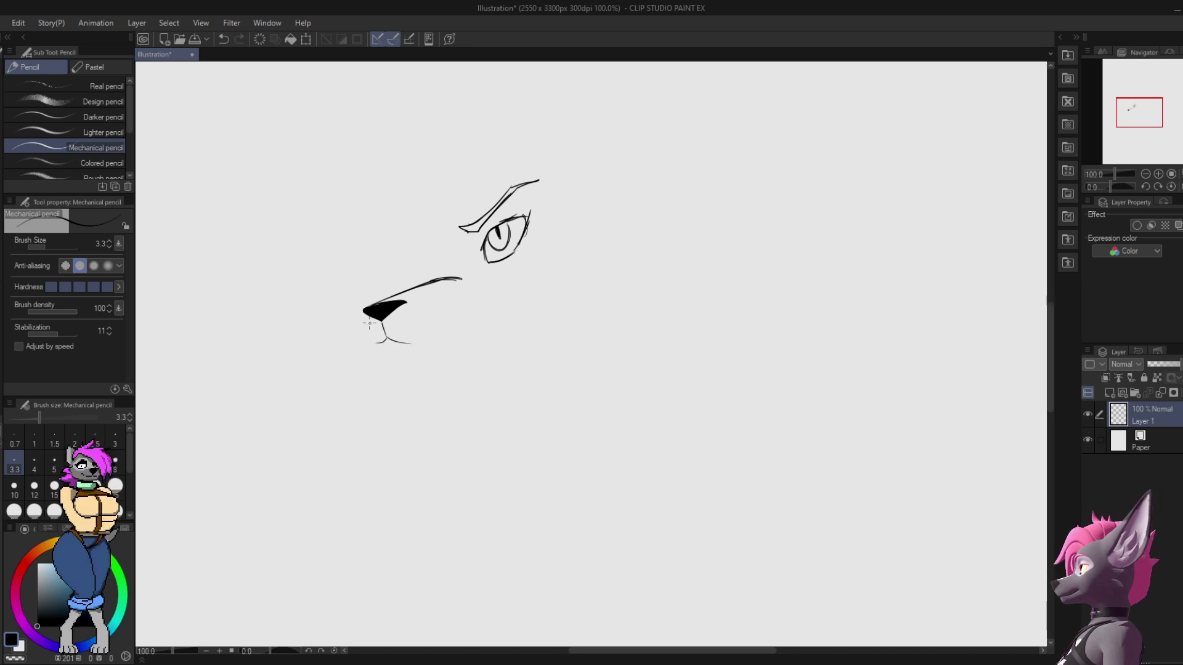
mouse_move(363, 311)
mouse_down()
mouse_move(414, 377)
mouse_move(547, 346)
mouse_up()
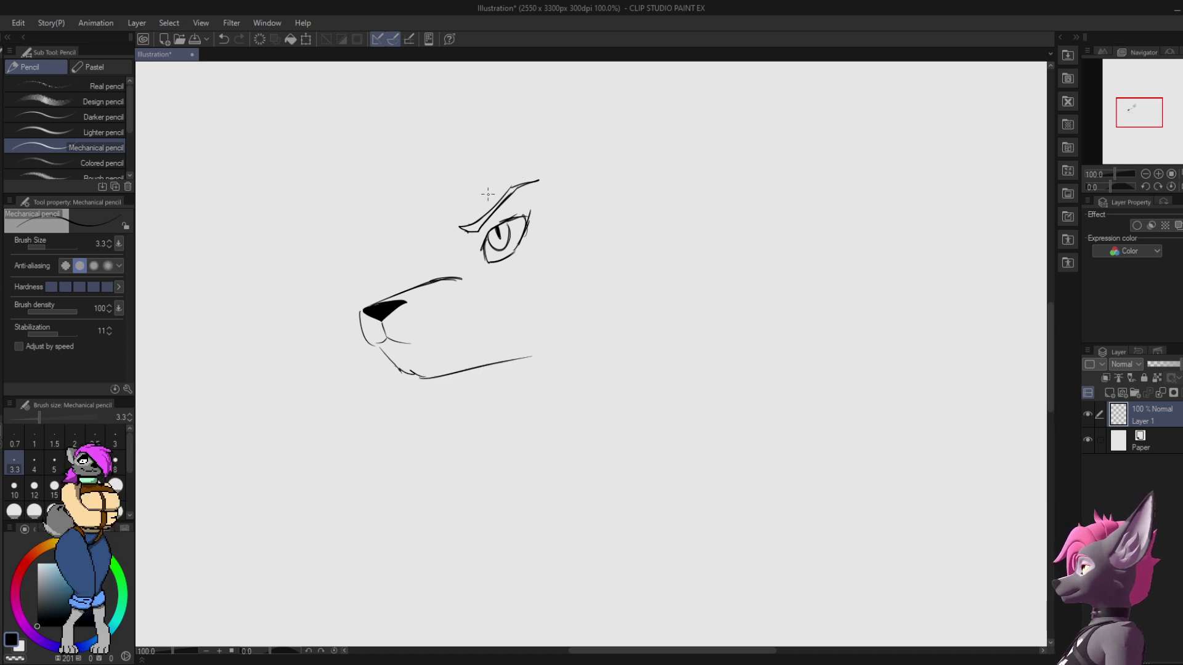
Step: Select the eye and eyebrow with a rectangle, move them slightly lower toward the snout, deselect, and return to the pencil
key(m)
drag(445, 215, 605, 128)
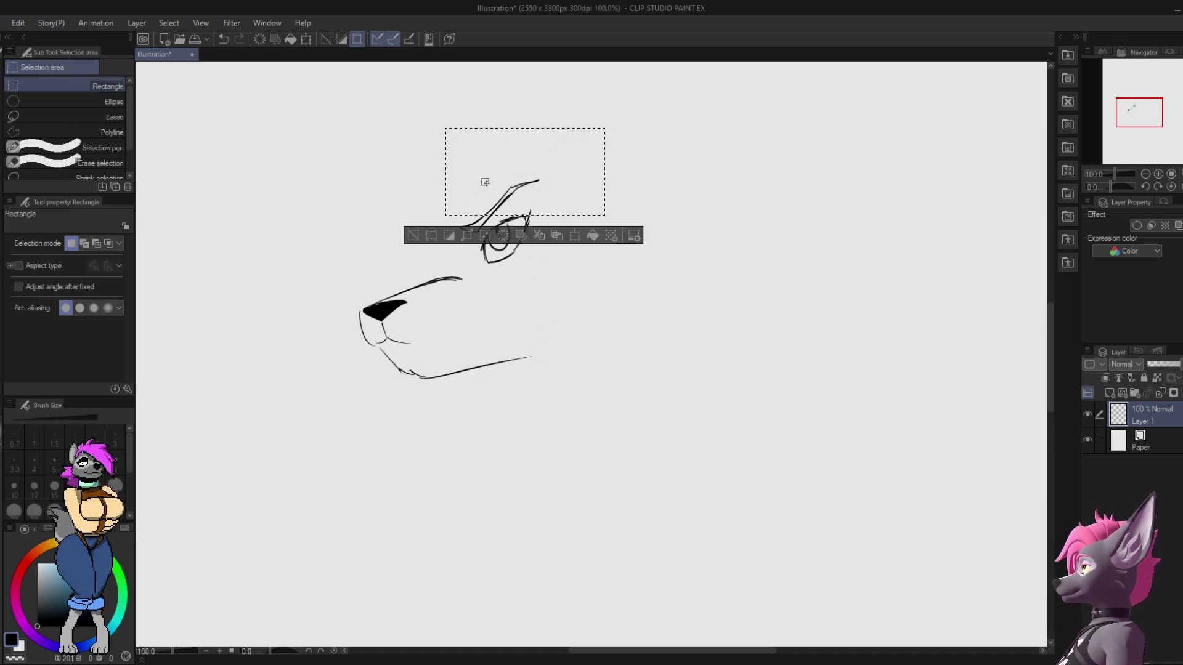
mouse_move(426, 175)
mouse_down()
mouse_move(547, 269)
mouse_move(584, 266)
mouse_up()
mouse_move(514, 234)
mouse_down()
mouse_move(510, 246)
mouse_move(566, 239)
mouse_move(566, 223)
mouse_up()
key(ctrl+d)
key(p)
key(ctrl+z)
key(ctrl+z)
drag(453, 276, 466, 197)
key(ctrl+z)
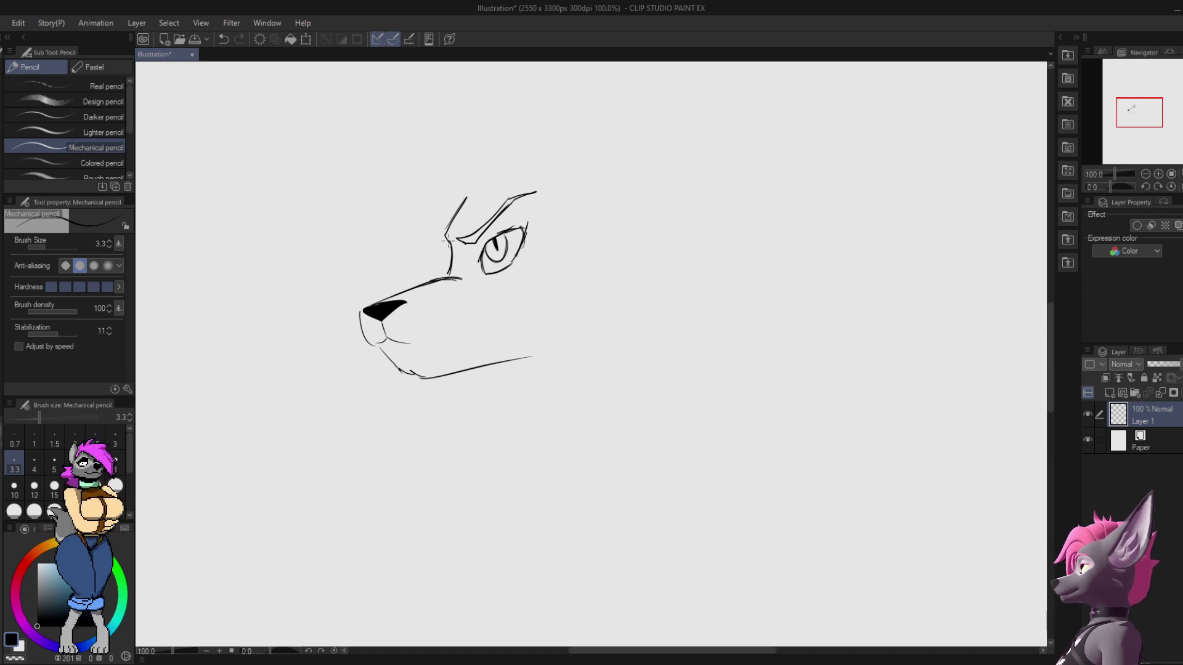
key(ctrl+z)
mouse_move(447, 275)
mouse_down()
mouse_move(450, 239)
mouse_move(449, 252)
mouse_up()
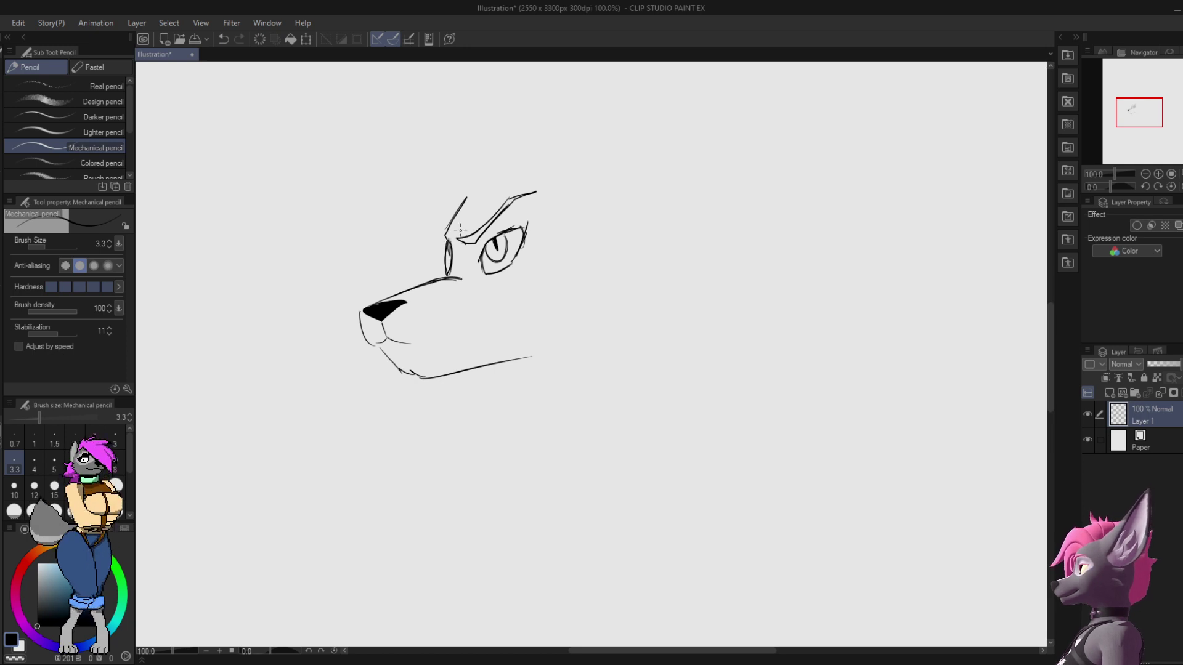
key(ctrl+z)
drag(497, 202, 535, 196)
key(ctrl+z)
key(ctrl+z)
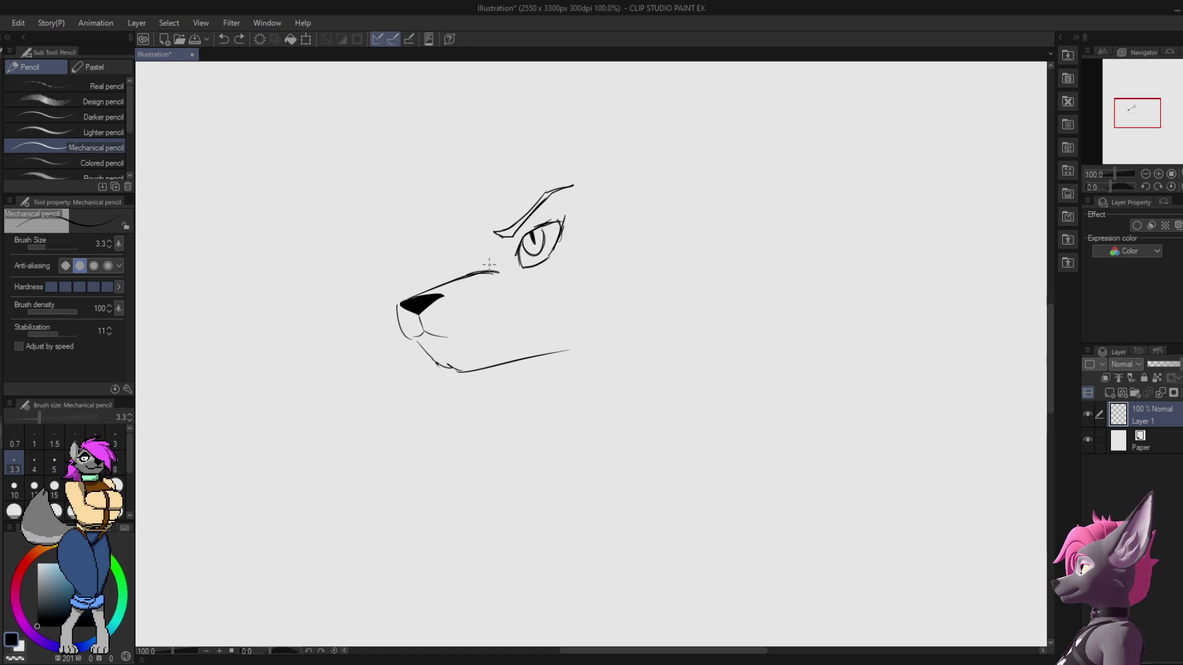
Step: Draw the angular forehead and brow profile in front of the eyebrow, joining it to the snout bridge
mouse_move(478, 270)
mouse_down()
mouse_move(481, 240)
mouse_move(484, 261)
mouse_move(479, 242)
mouse_move(498, 210)
mouse_move(477, 268)
mouse_up()
key(ctrl+z)
key(ctrl+z)
key(ctrl+z)
key(ctrl+z)
key(ctrl+z)
key(ctrl+z)
key(ctrl+z)
mouse_move(637, 172)
mouse_down()
mouse_move(631, 179)
mouse_move(599, 152)
mouse_move(549, 203)
mouse_move(537, 308)
mouse_up()
key(ctrl+z)
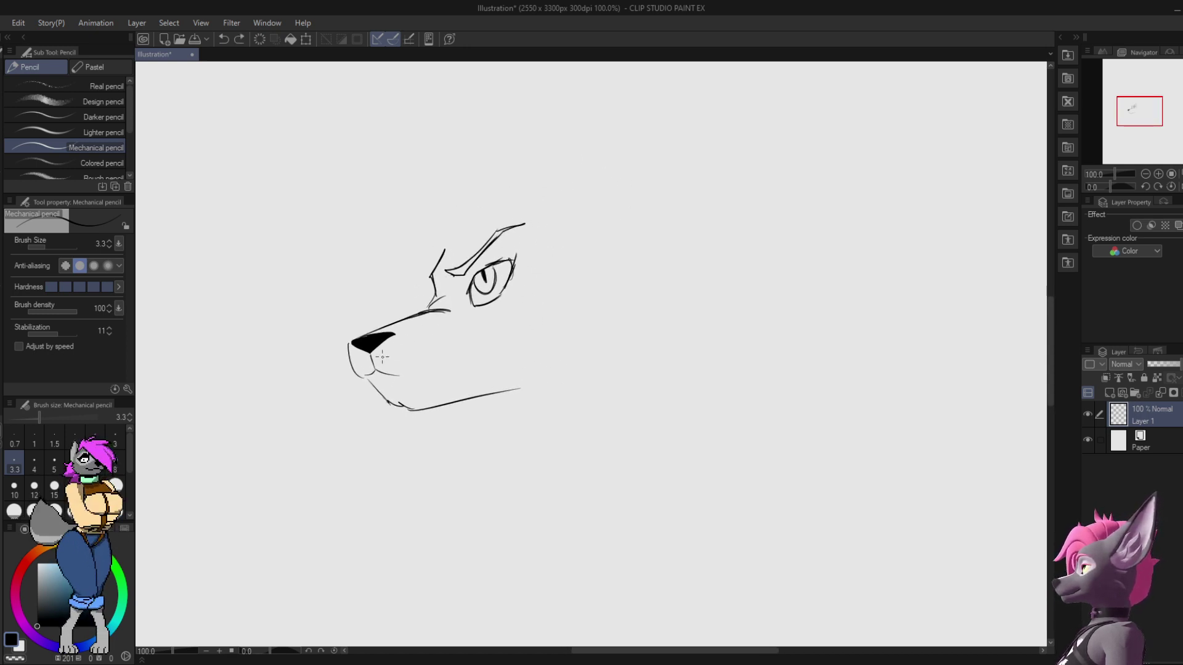
Step: Draw a small ring hanging just below the black nose
mouse_move(361, 351)
mouse_down()
mouse_move(382, 347)
mouse_move(368, 362)
mouse_move(380, 349)
mouse_up()
key(ctrl+z)
key(ctrl+z)
Step: Draw a tall pointed ear behind the eye with its inner contour and a curved line along its base
mouse_move(516, 290)
mouse_down()
mouse_move(518, 263)
mouse_move(485, 247)
mouse_move(542, 195)
mouse_move(576, 184)
mouse_move(515, 302)
mouse_up()
key(ctrl+z)
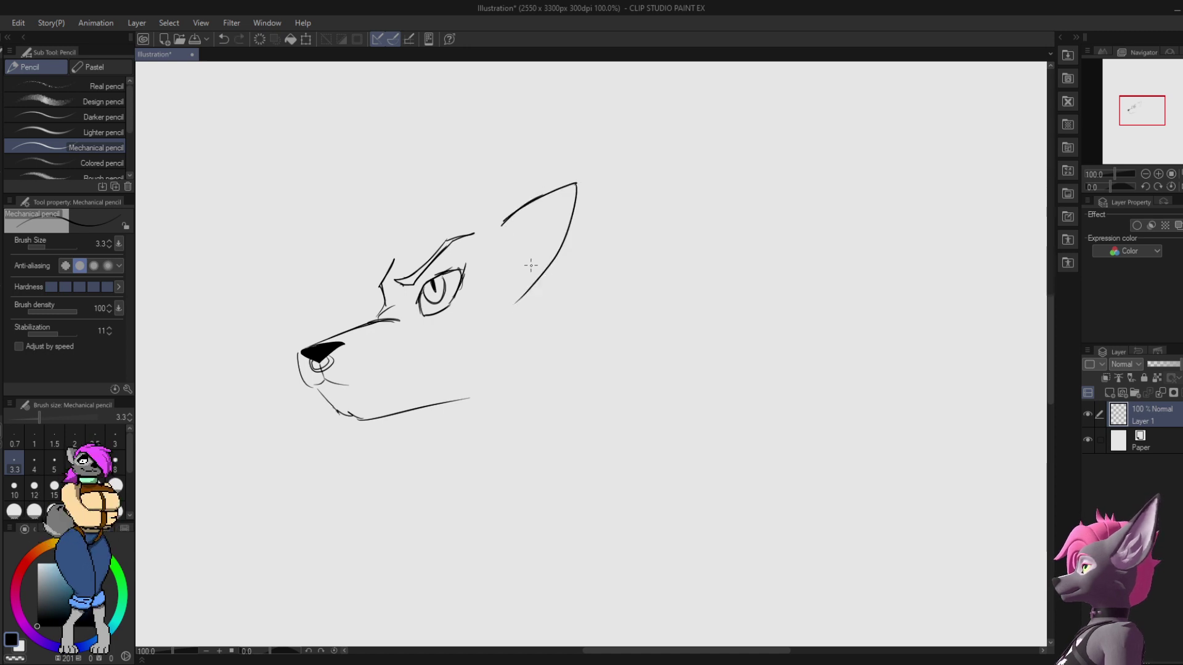
mouse_move(502, 251)
mouse_down()
mouse_move(565, 192)
mouse_move(512, 311)
mouse_up()
key(ctrl+z)
drag(486, 236, 512, 313)
key(ctrl+z)
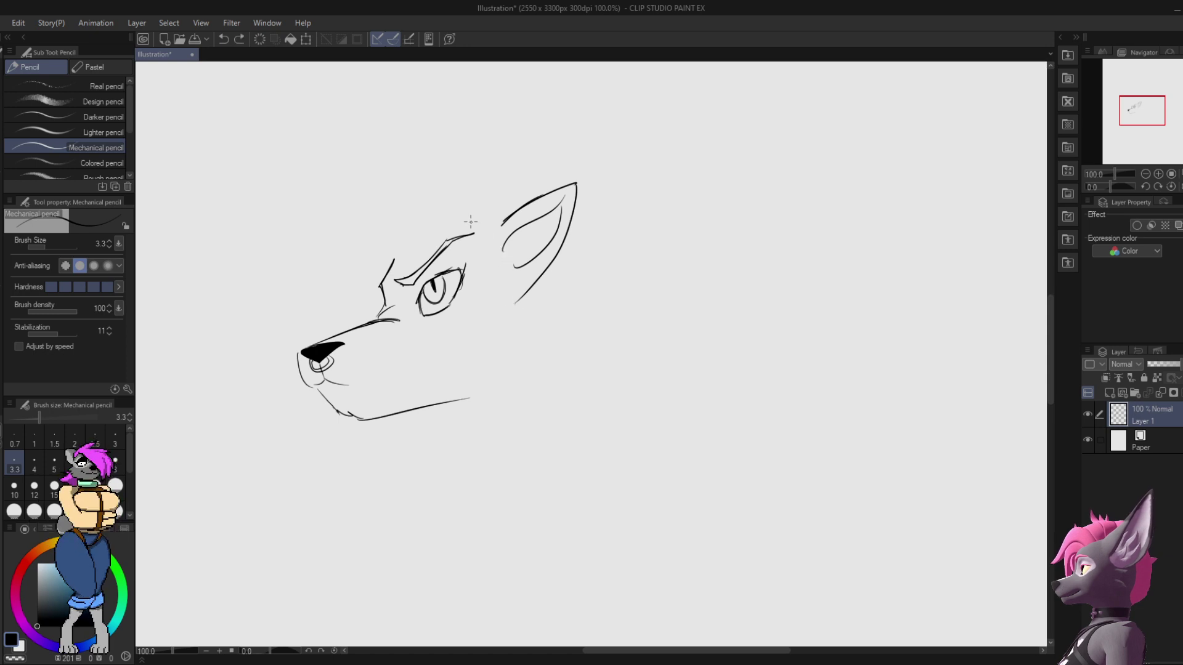
drag(471, 222, 515, 315)
key(ctrl+z)
mouse_move(484, 223)
mouse_down()
mouse_move(515, 272)
mouse_move(515, 310)
mouse_up()
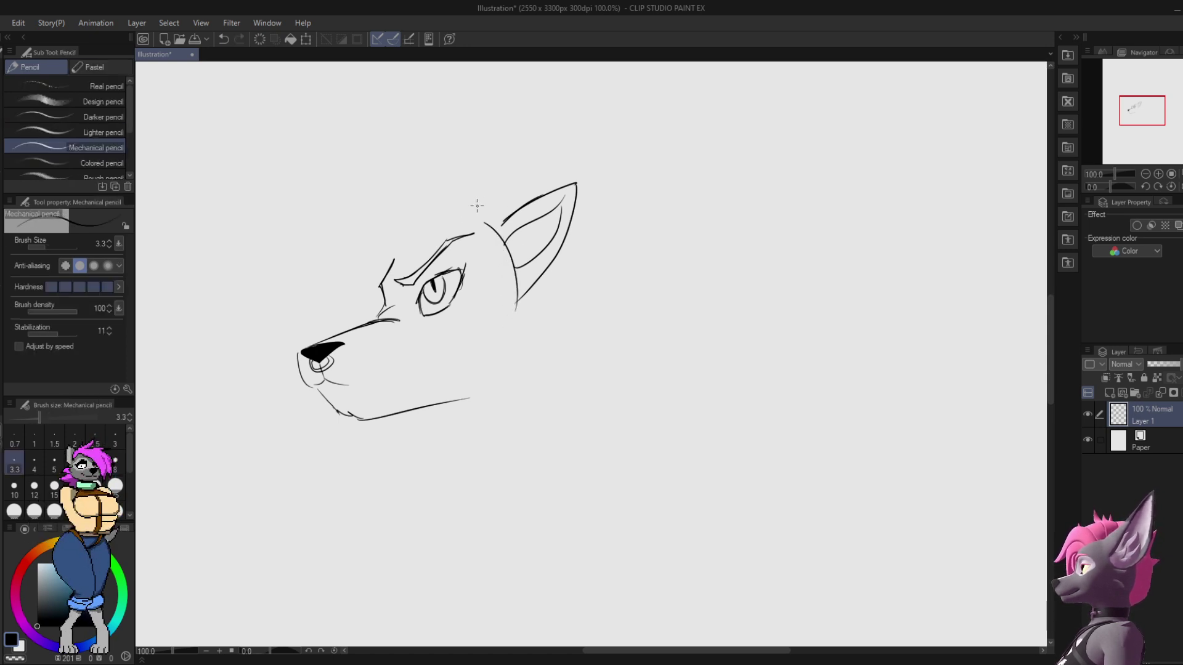
Step: Draw spiky hair sweeping forward over the forehead, with tufts and short strand strokes near the ear
mouse_move(477, 205)
mouse_down()
mouse_move(460, 182)
mouse_move(454, 193)
mouse_move(383, 184)
mouse_move(420, 207)
mouse_move(341, 222)
mouse_move(370, 226)
mouse_move(323, 257)
mouse_move(427, 220)
mouse_move(439, 229)
mouse_move(385, 247)
mouse_move(377, 296)
mouse_up()
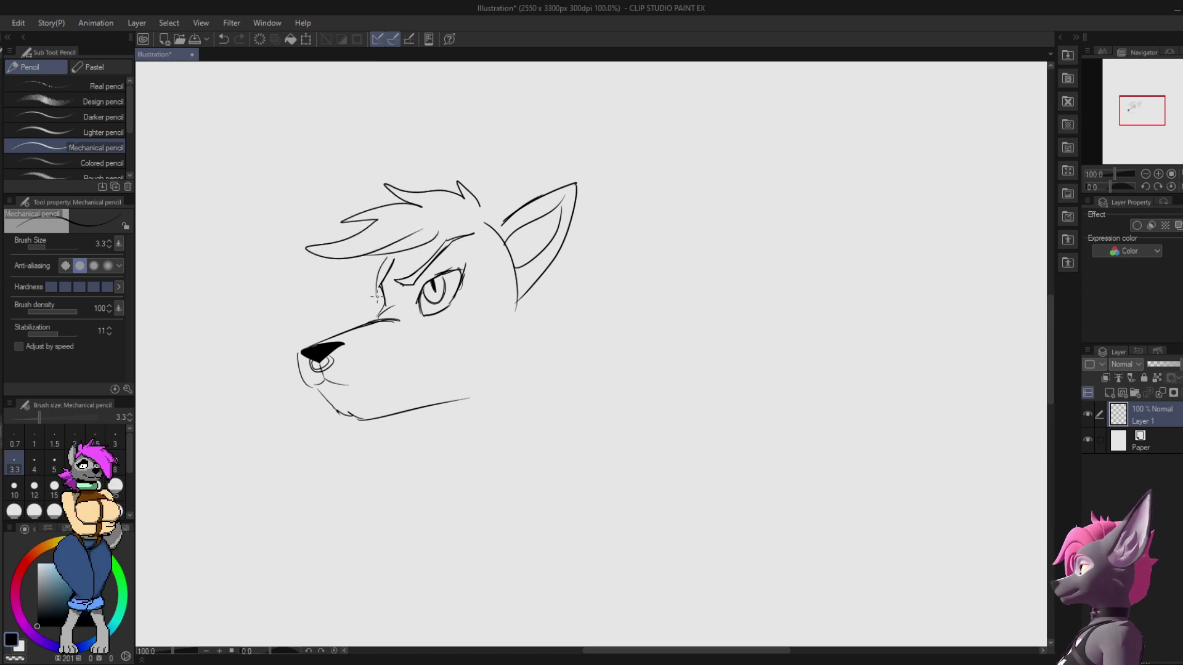
mouse_move(433, 240)
mouse_down()
mouse_move(447, 219)
mouse_move(439, 235)
mouse_move(455, 217)
mouse_move(473, 222)
mouse_move(497, 187)
mouse_move(529, 197)
mouse_move(540, 219)
mouse_move(516, 208)
mouse_move(511, 221)
mouse_move(534, 261)
mouse_up()
Step: Draw jagged fur boundaries across the ear's rim, fill the ear tip with black, and return to the Mechanical pencil
mouse_move(549, 218)
mouse_down()
mouse_move(537, 232)
mouse_move(551, 201)
mouse_up()
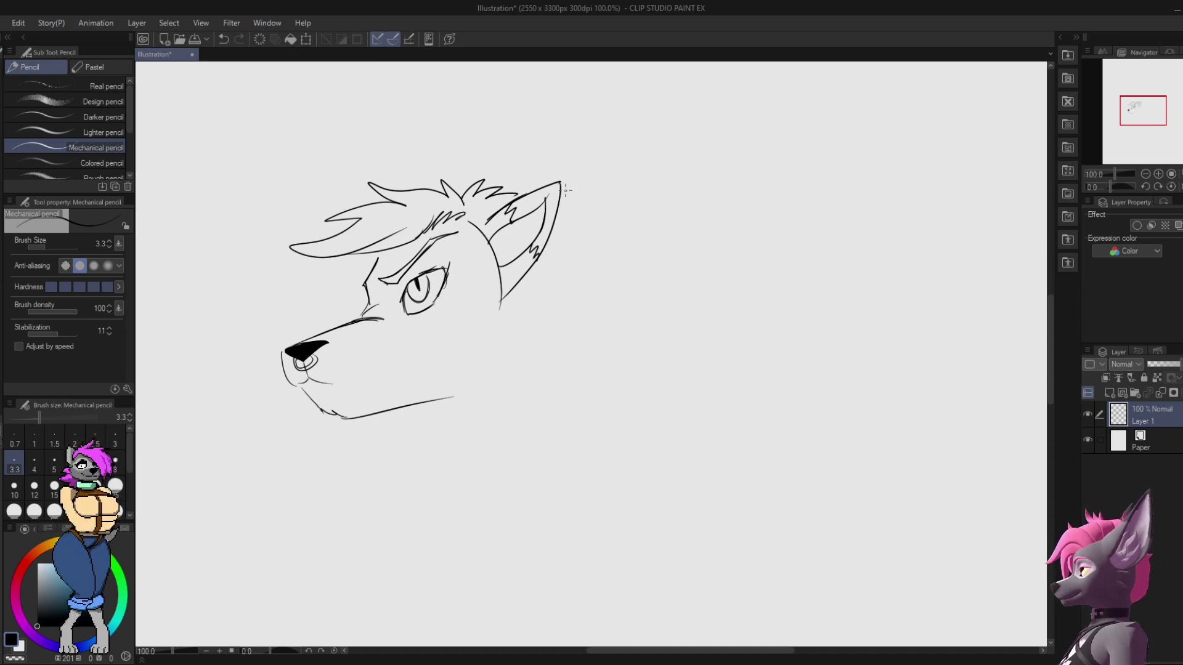
key(g)
key(g)
click(556, 198)
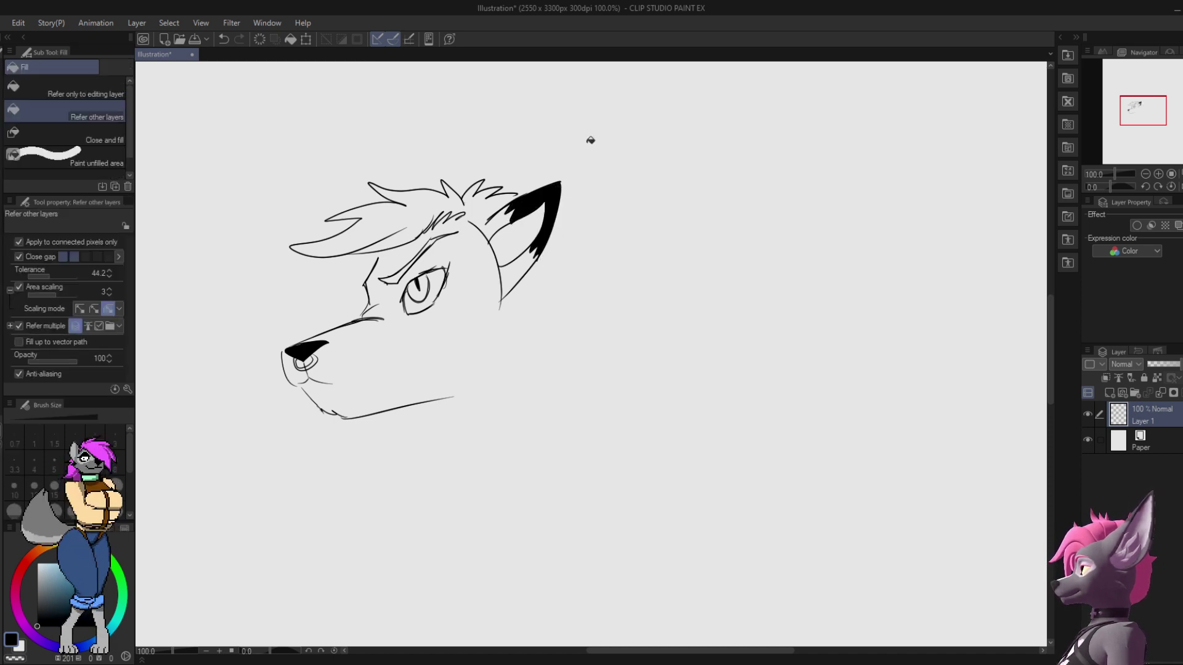
key(p)
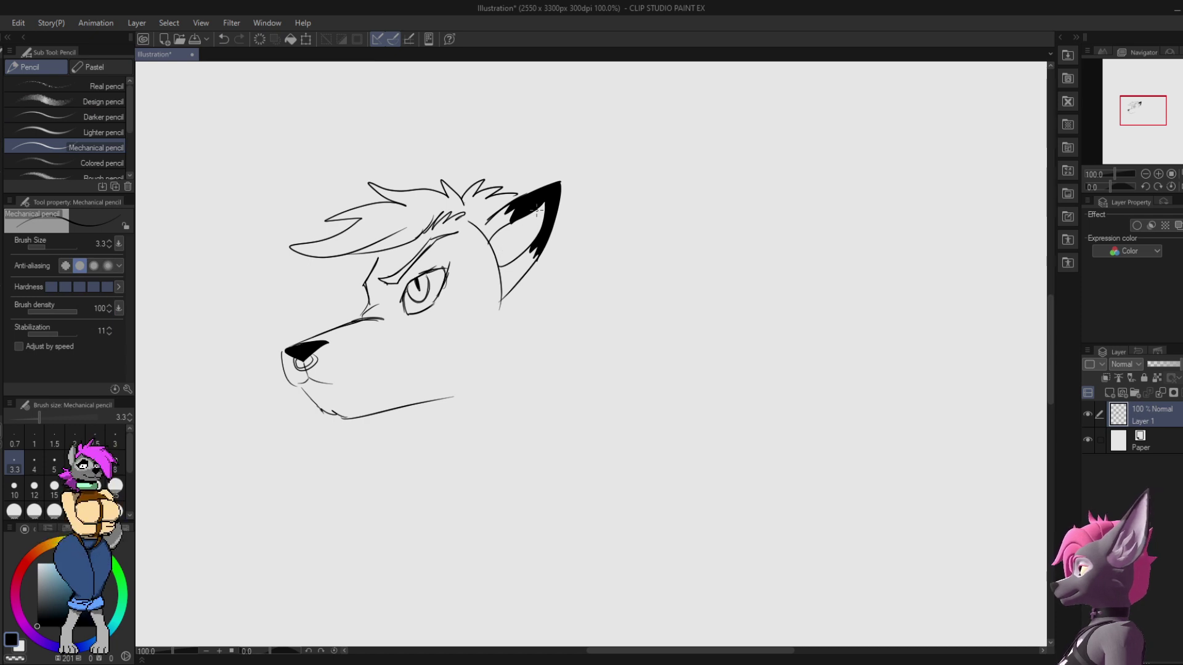
Step: Draw a bar piercing across the inner ear and add four white stud piercings along the black ear edges
drag(527, 219, 549, 239)
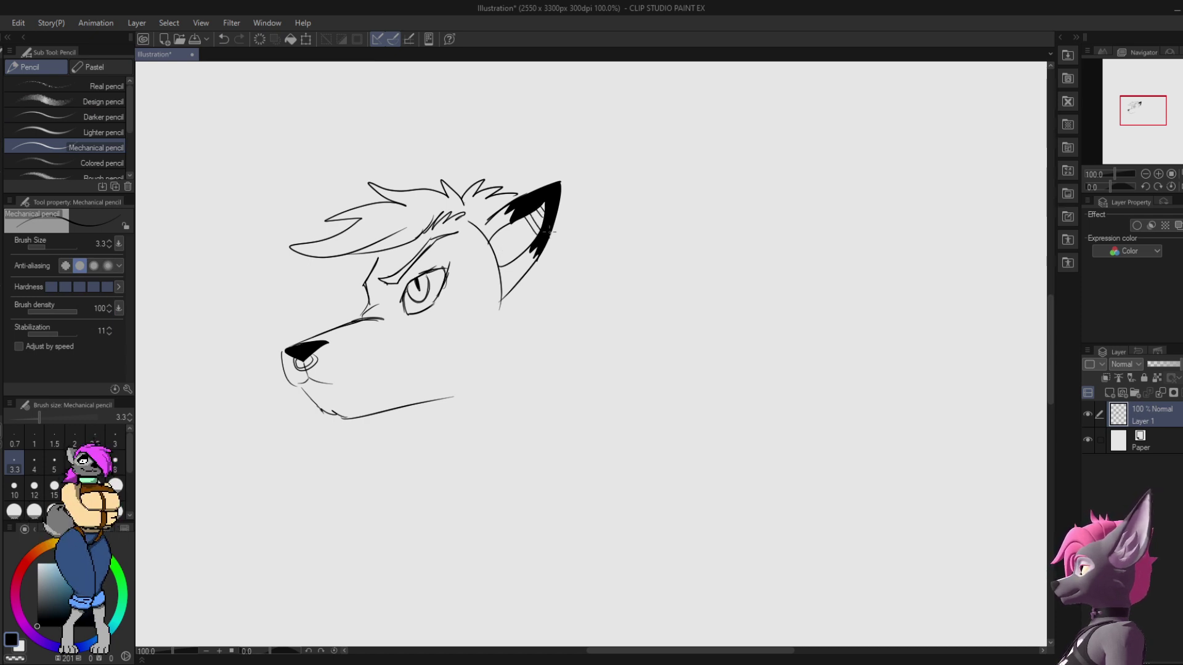
key(e)
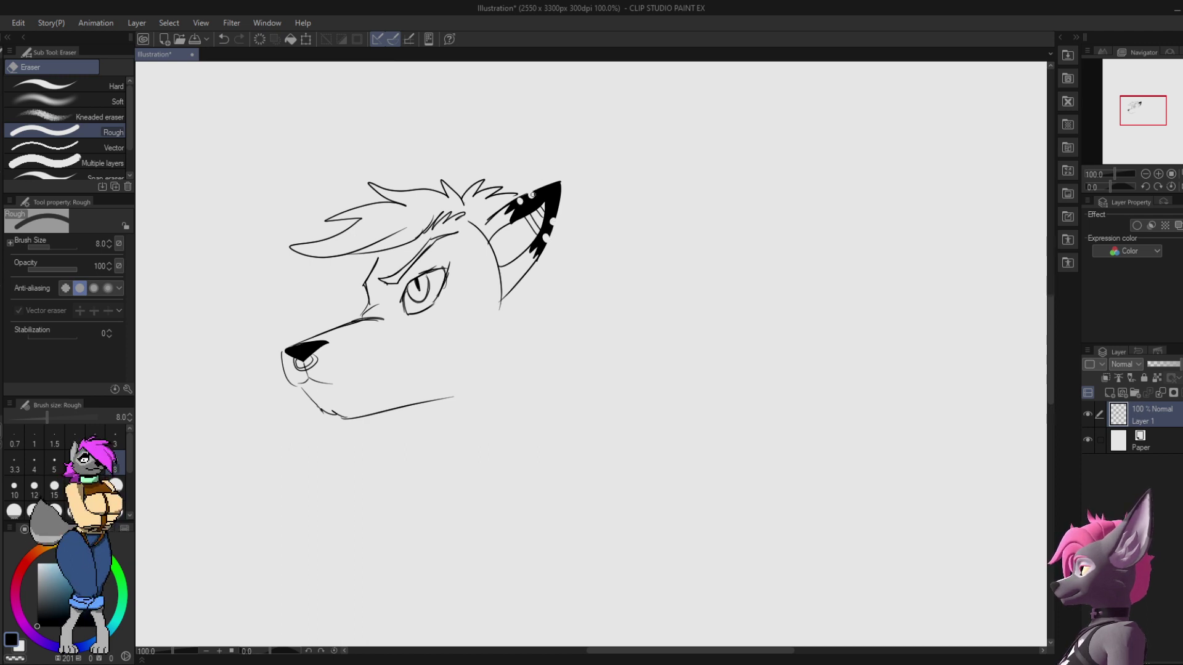
key(p)
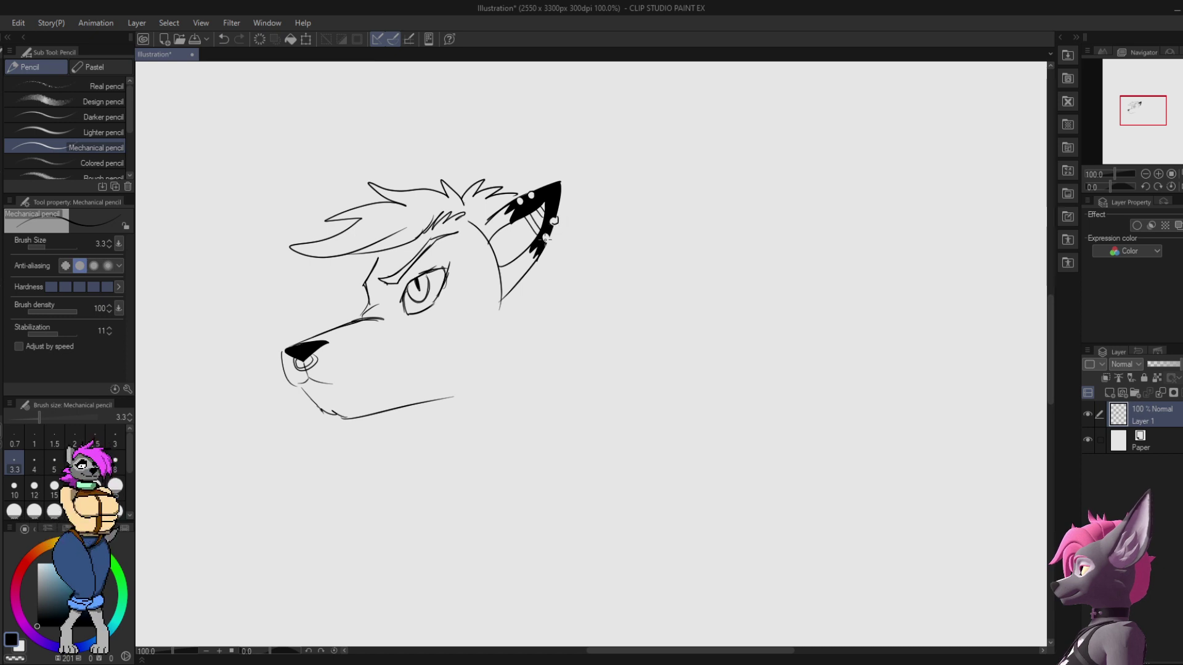
drag(555, 223, 554, 221)
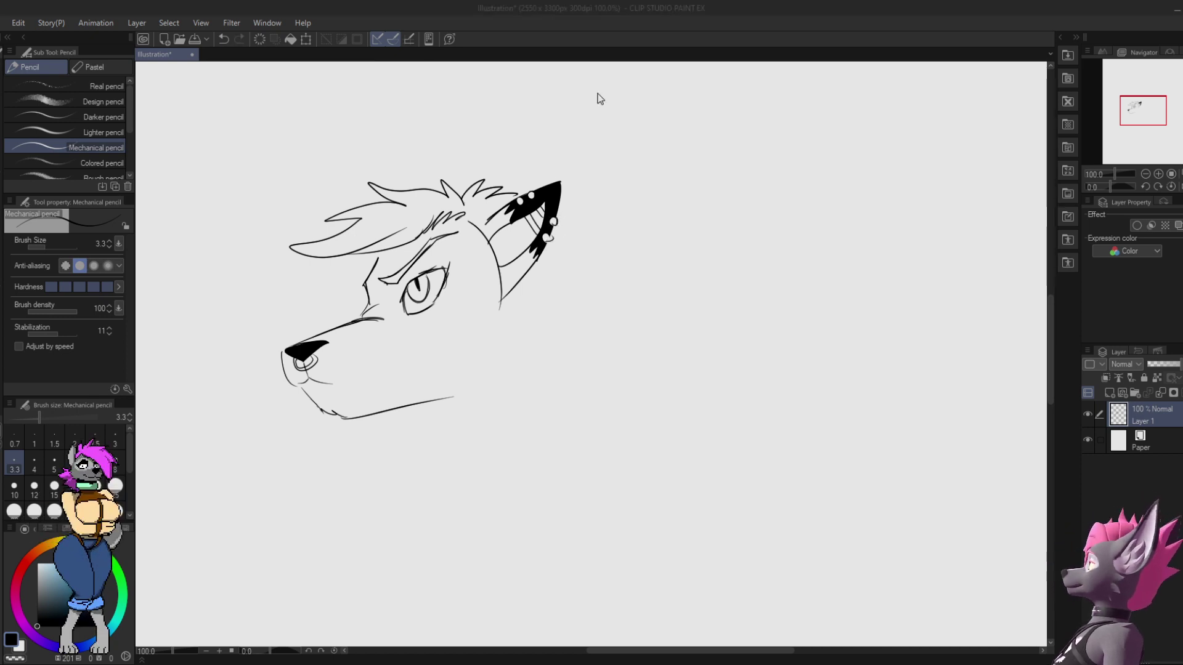
Step: Add fur tufts inside the ear and a row of small circles above the brow
click(702, 422)
drag(573, 299, 665, 185)
key(ctrl+z)
mouse_move(584, 216)
mouse_down()
mouse_move(573, 259)
mouse_move(533, 285)
mouse_move(568, 254)
mouse_move(564, 271)
mouse_move(539, 242)
mouse_move(557, 210)
mouse_up()
key(e)
key(p)
mouse_move(460, 249)
mouse_down()
mouse_move(491, 219)
mouse_move(511, 222)
mouse_move(468, 238)
mouse_move(496, 217)
mouse_up()
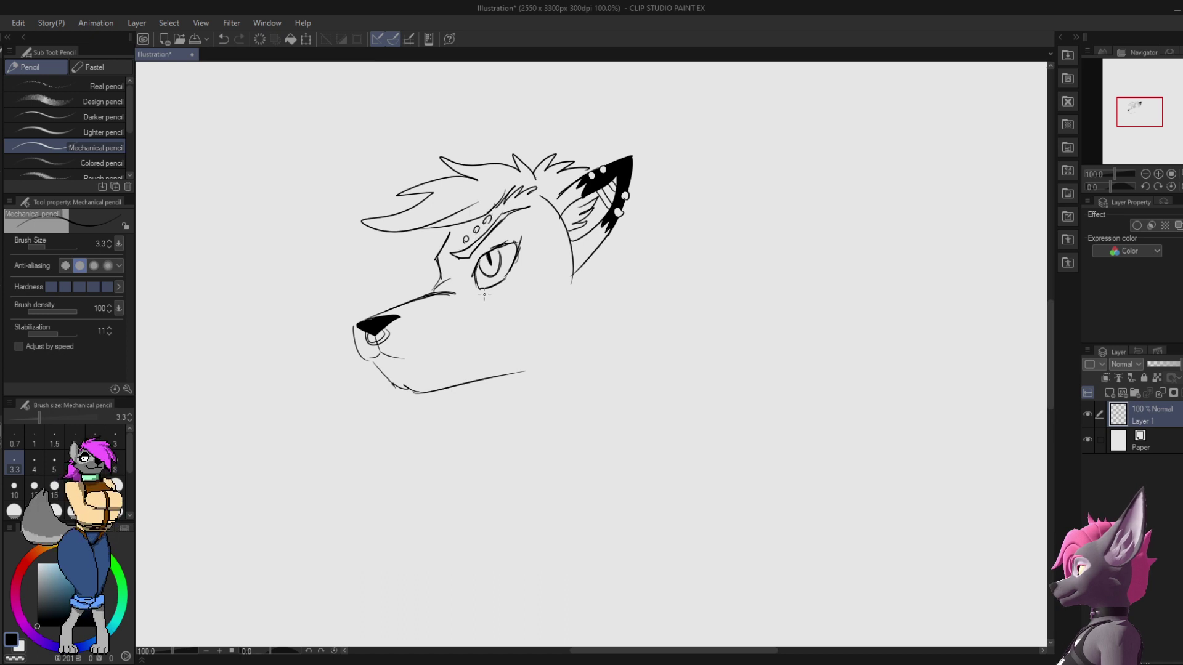
Step: Draw jagged fur markings around the eye and along the top of the snout, and rework the forehead edge beneath the hair
mouse_move(478, 296)
mouse_down()
mouse_move(528, 268)
mouse_move(522, 210)
mouse_up()
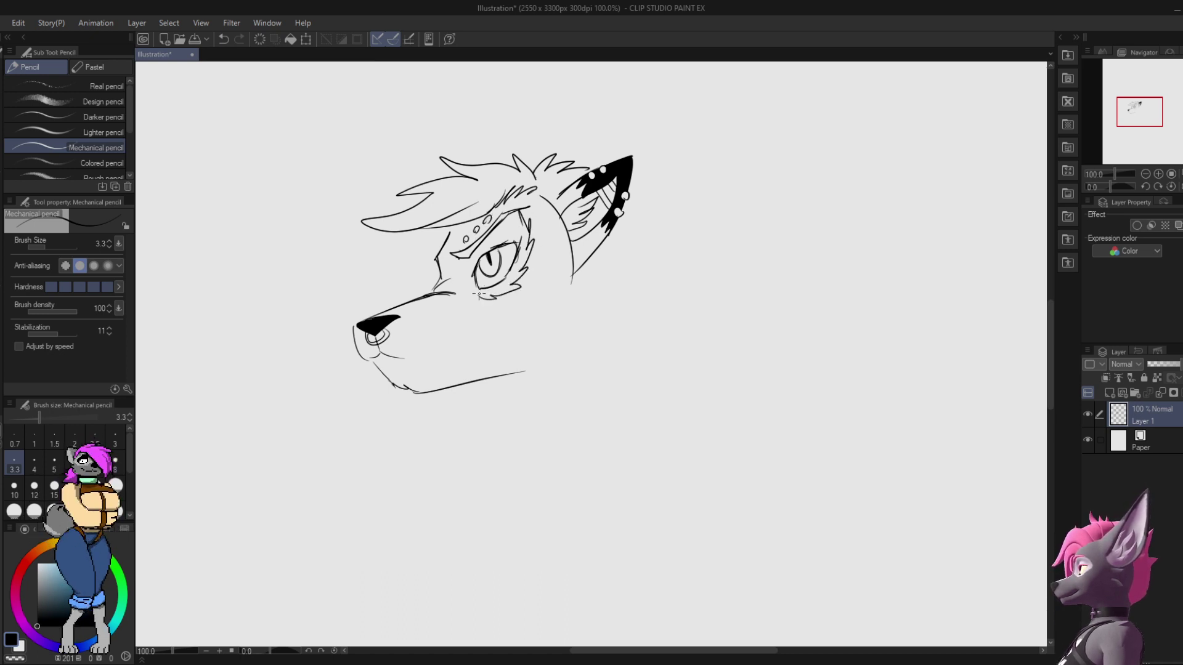
drag(475, 295, 454, 256)
mouse_move(395, 319)
mouse_down()
mouse_move(457, 290)
mouse_move(454, 274)
mouse_move(435, 290)
mouse_move(435, 263)
mouse_up()
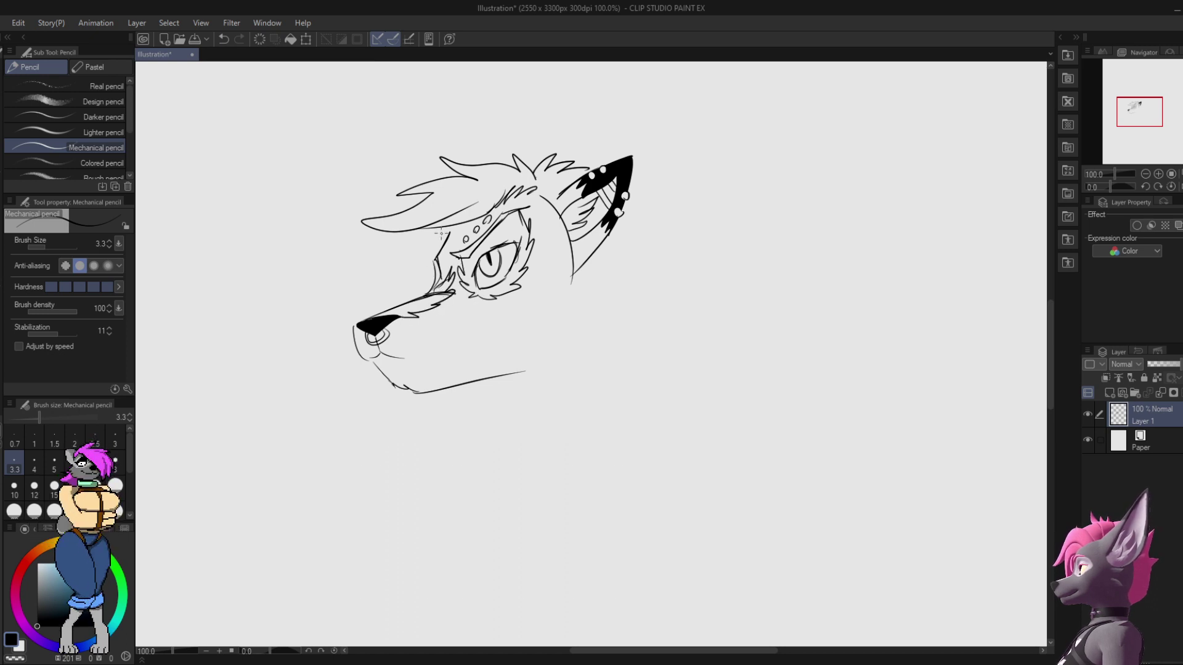
key(ctrl+z)
drag(469, 225, 449, 239)
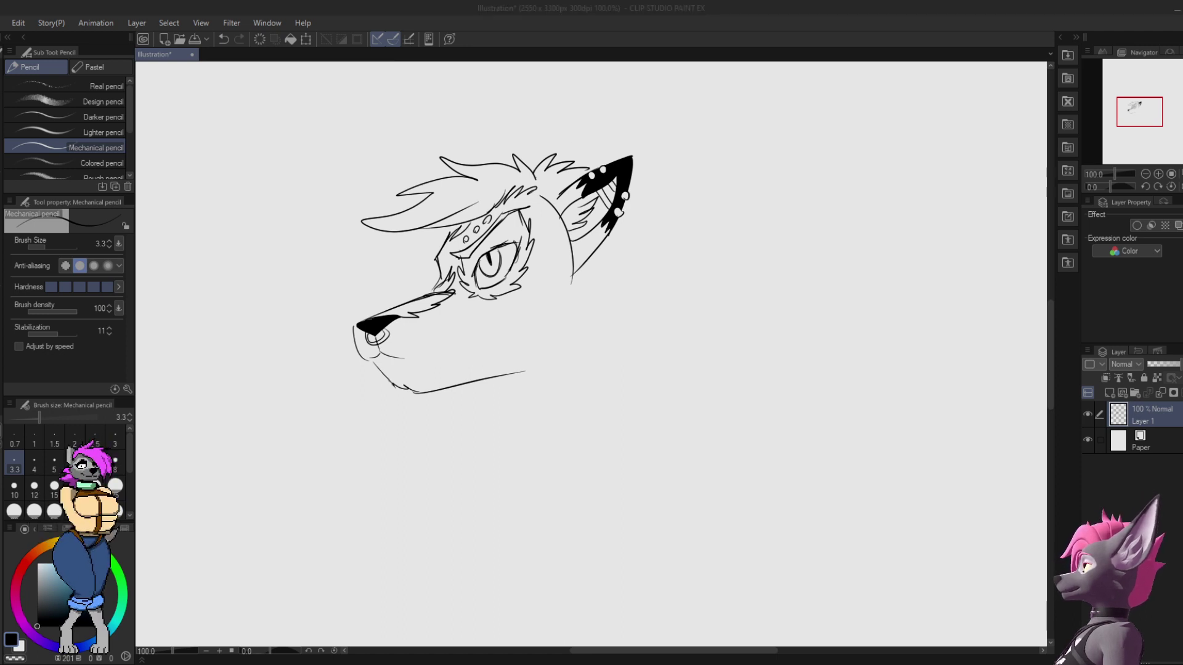
drag(426, 237, 414, 280)
drag(438, 246, 422, 281)
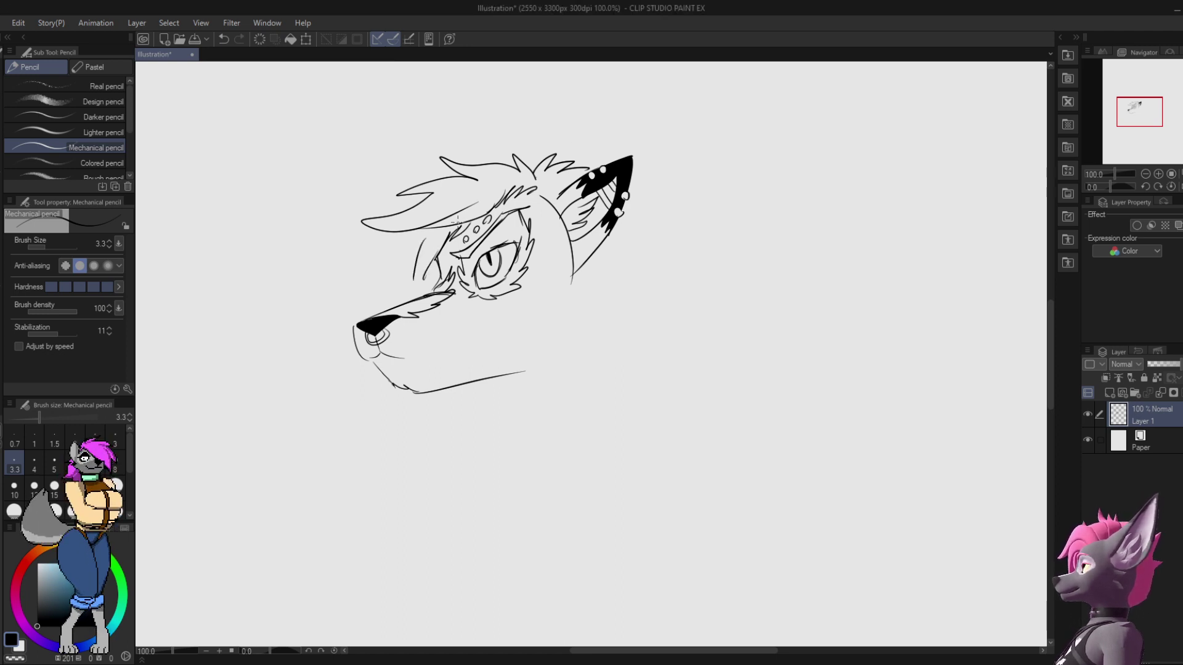
key(ctrl+z)
key(ctrl+z)
key(ctrl+z)
drag(451, 227, 430, 278)
key(ctrl+z)
Step: Erase part of the forehead outline and draw long hair strands falling from the fringe down to the snout
key(e)
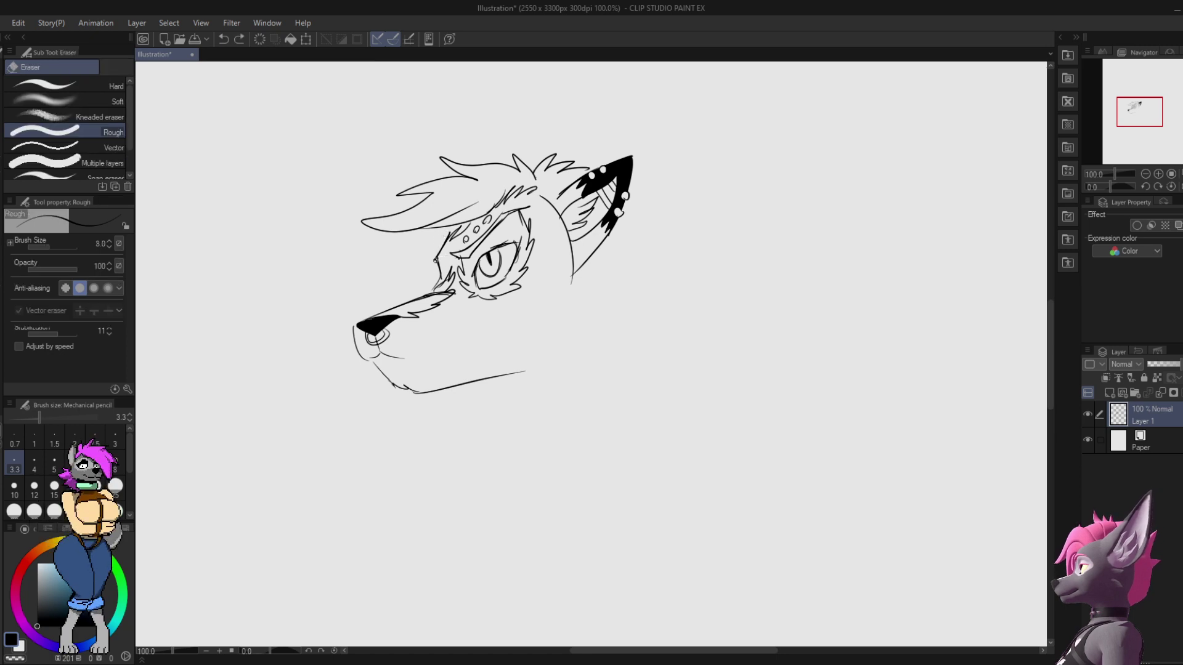
drag(448, 233, 442, 267)
key(p)
drag(449, 231, 430, 284)
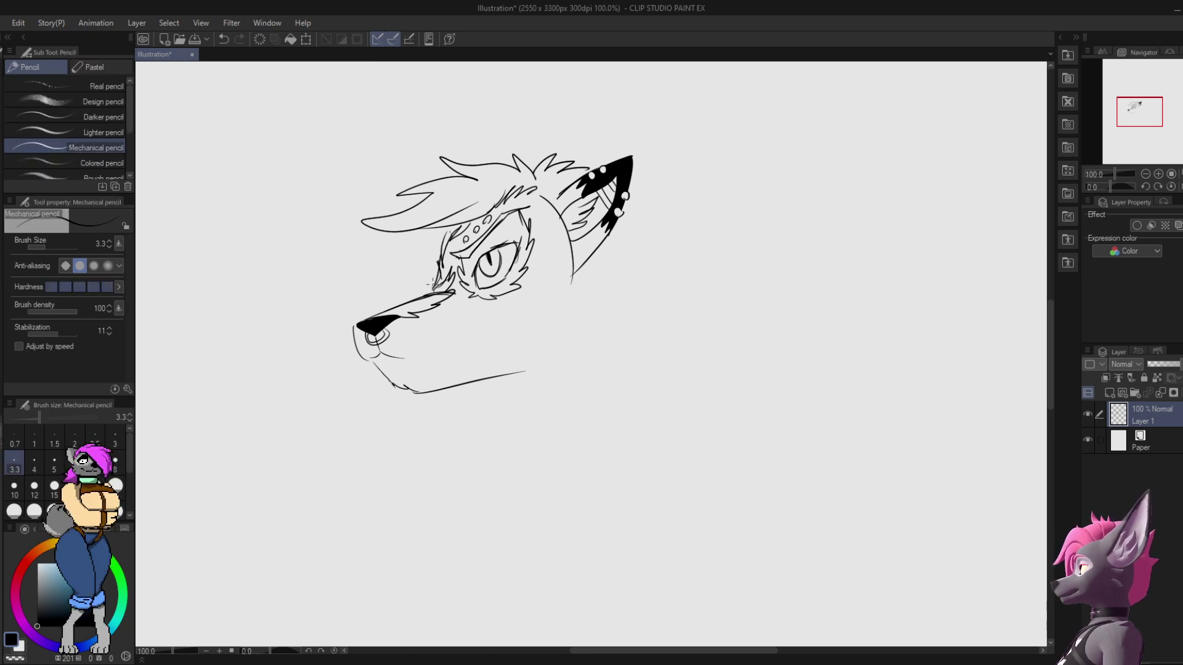
drag(448, 230, 430, 273)
mouse_move(441, 233)
mouse_down()
mouse_move(412, 303)
mouse_move(435, 284)
mouse_move(419, 293)
mouse_move(438, 243)
mouse_move(409, 305)
mouse_up()
key(ctrl+z)
key(ctrl+z)
key(ctrl+z)
key(ctrl+z)
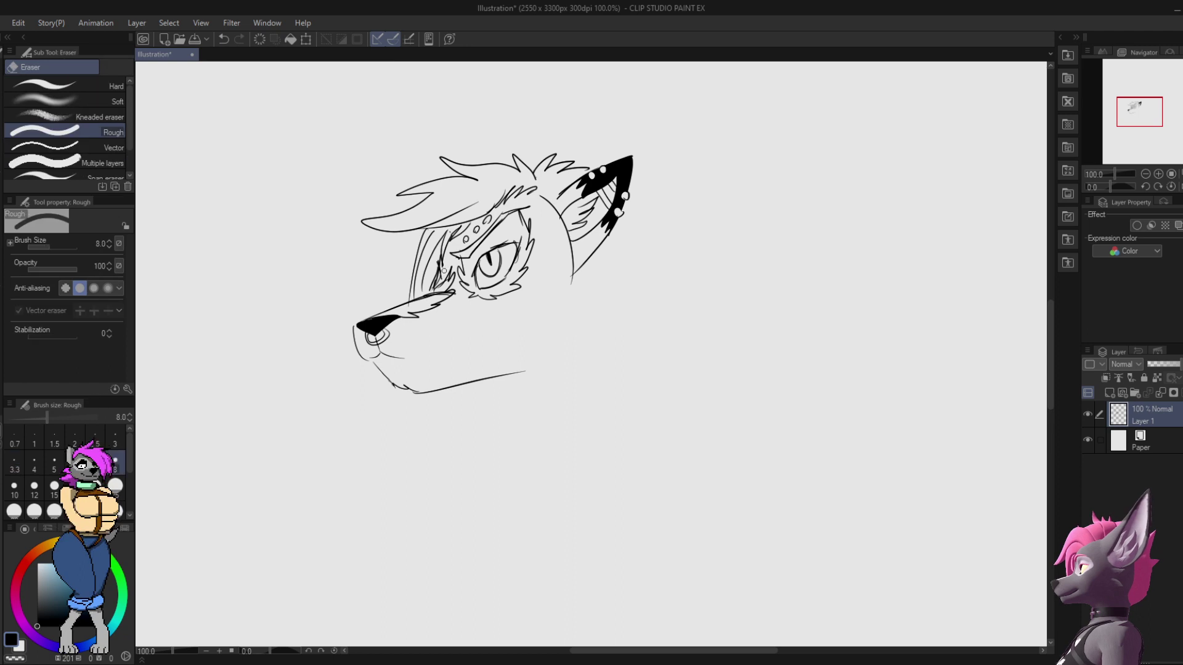
Step: Draw spiky cheek fur behind the jaw and erase the head line overlapping it below the ear
mouse_move(571, 253)
mouse_down()
mouse_move(493, 235)
mouse_move(489, 314)
mouse_move(514, 338)
mouse_move(472, 352)
mouse_up()
key(ctrl+z)
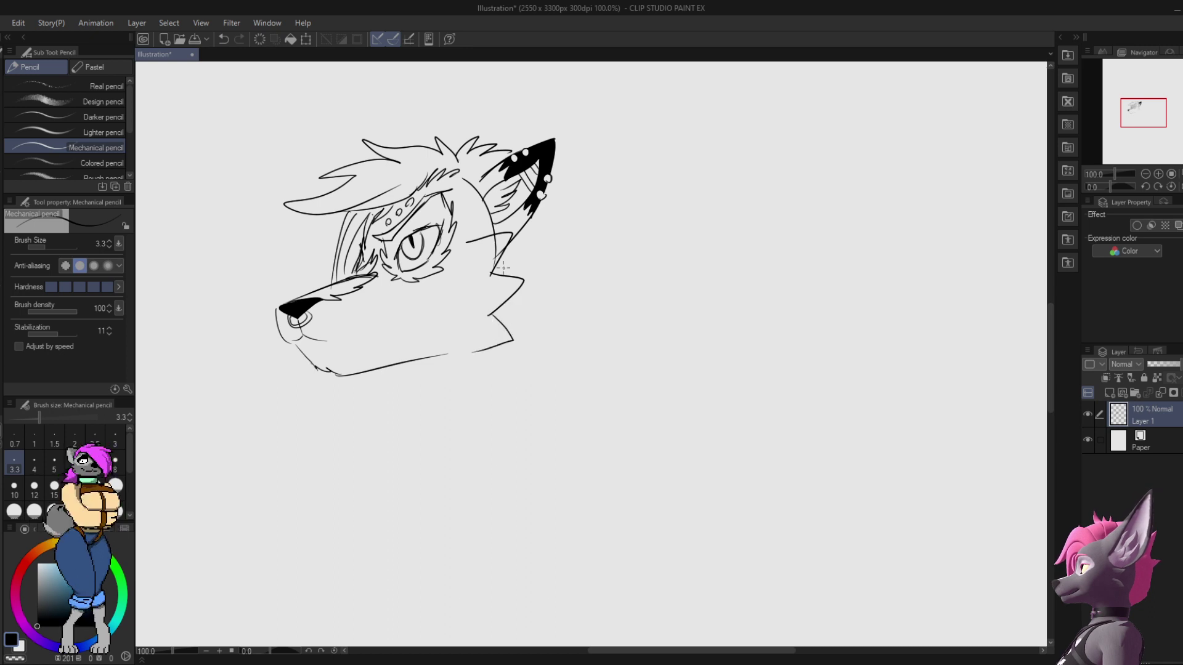
key(e)
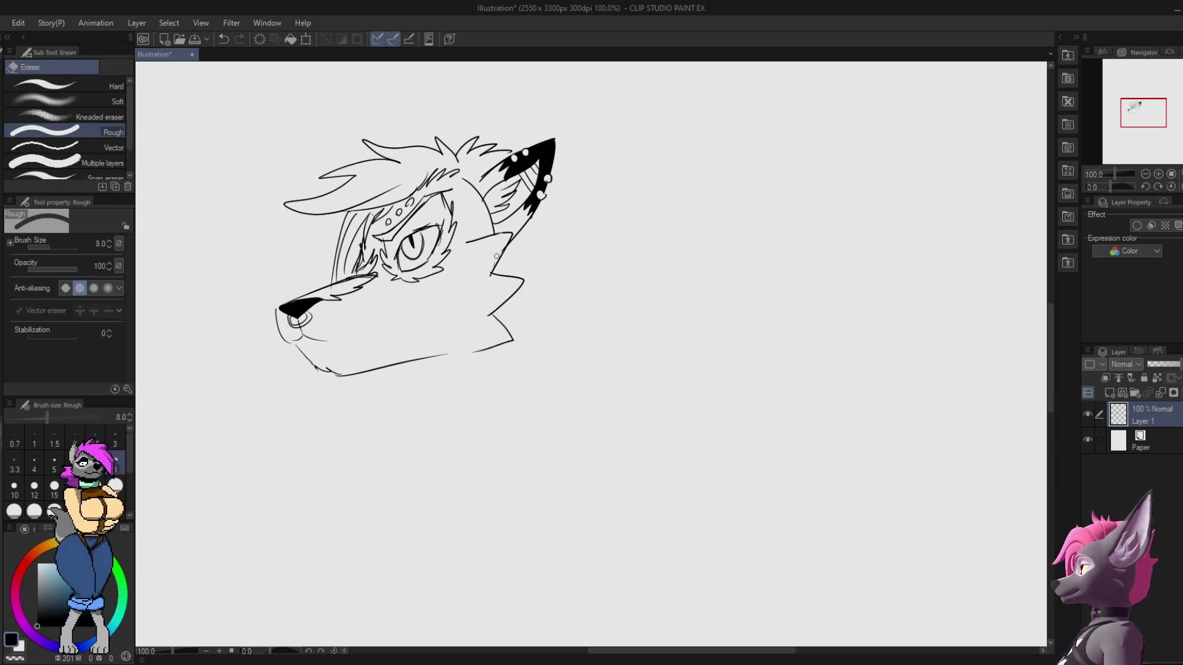
key(p)
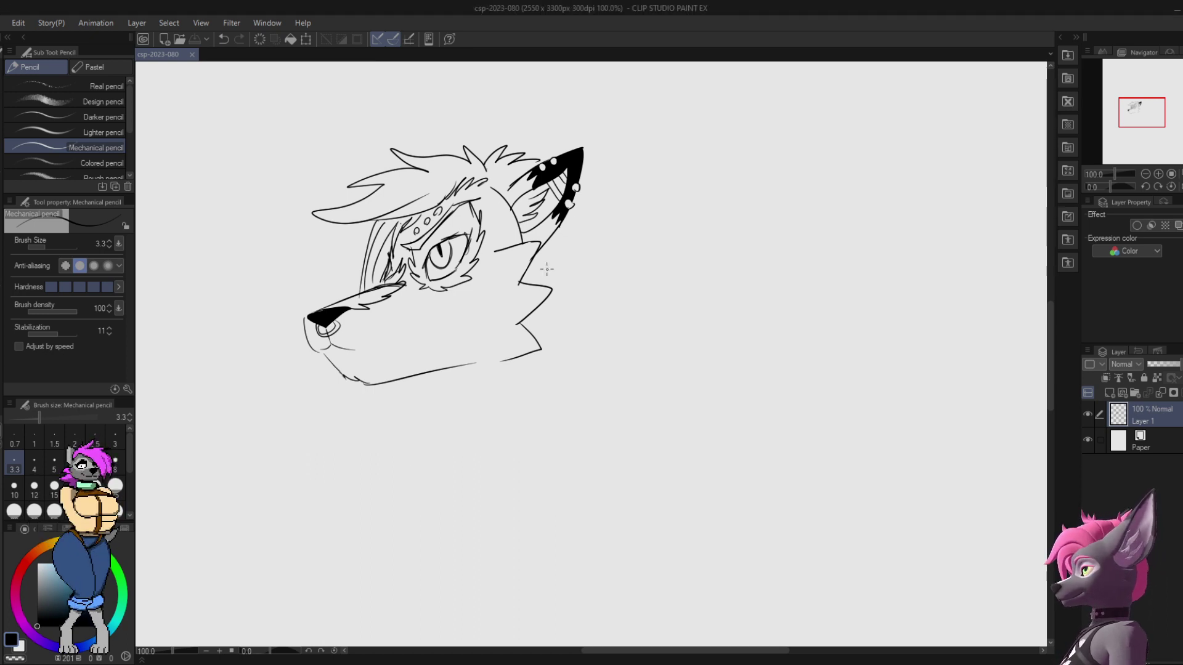
drag(564, 234, 657, 154)
drag(570, 248, 644, 129)
key(ctrl+z)
key(ctrl+z)
Step: Sketch the neck with a curved throat line under the jaw and two lines below the cheek fur
drag(521, 215, 554, 119)
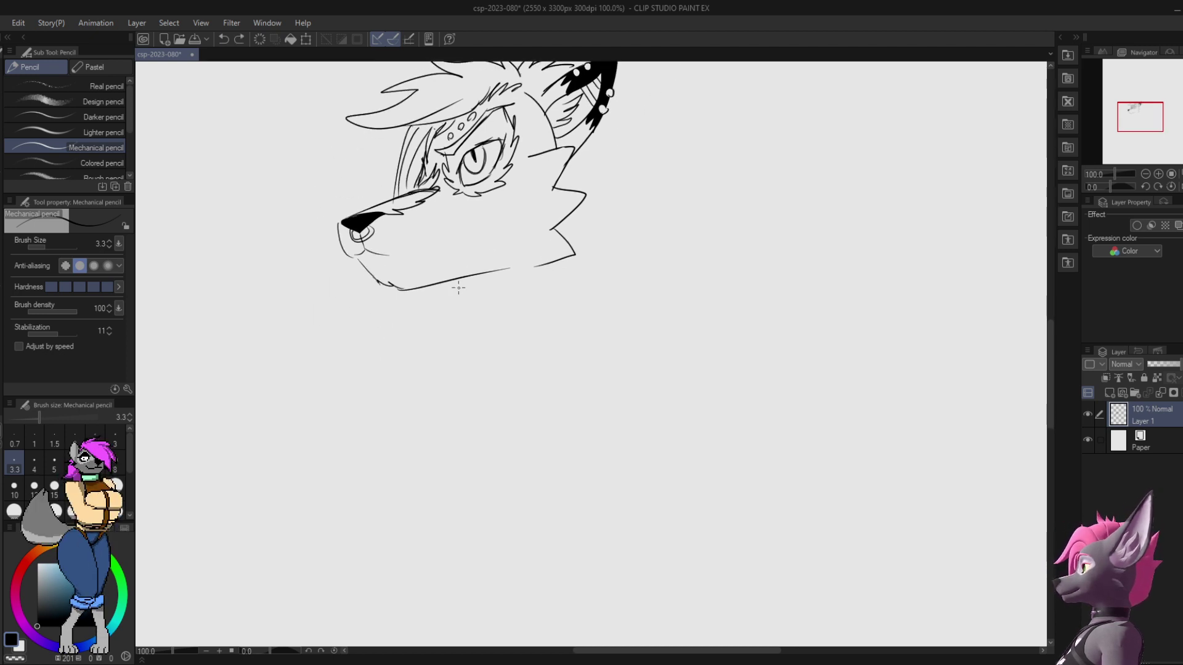
mouse_move(483, 298)
mouse_down()
mouse_move(450, 348)
mouse_move(358, 403)
mouse_up()
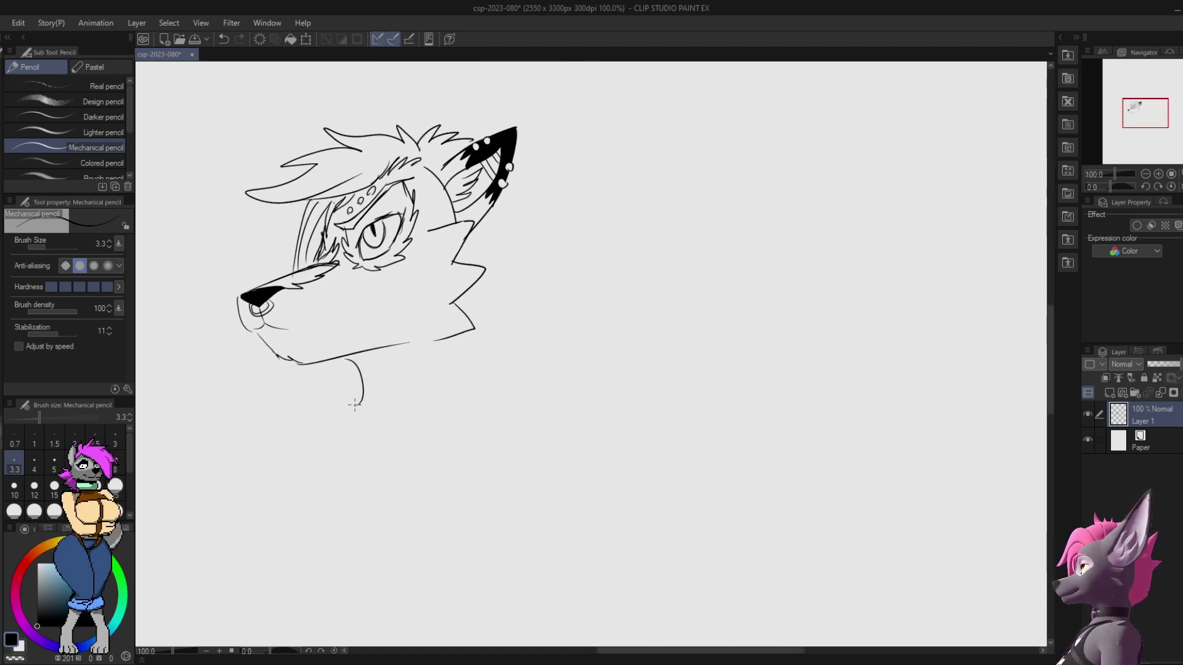
key(ctrl+z)
drag(356, 354, 358, 403)
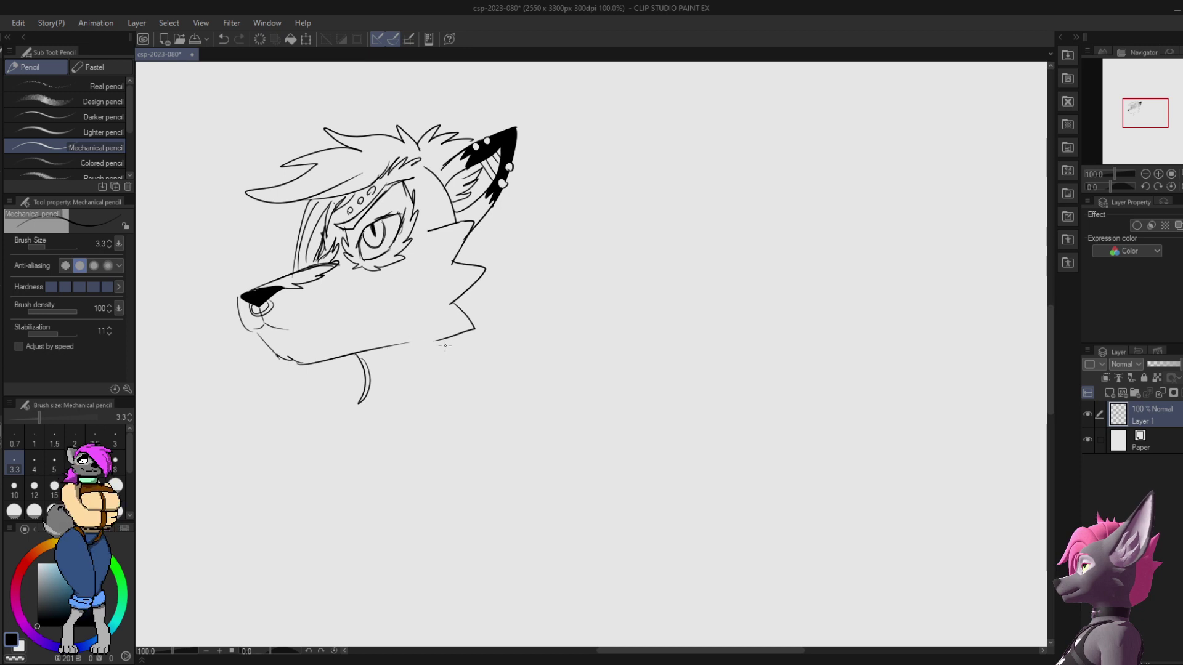
drag(433, 374, 426, 404)
drag(440, 349, 437, 358)
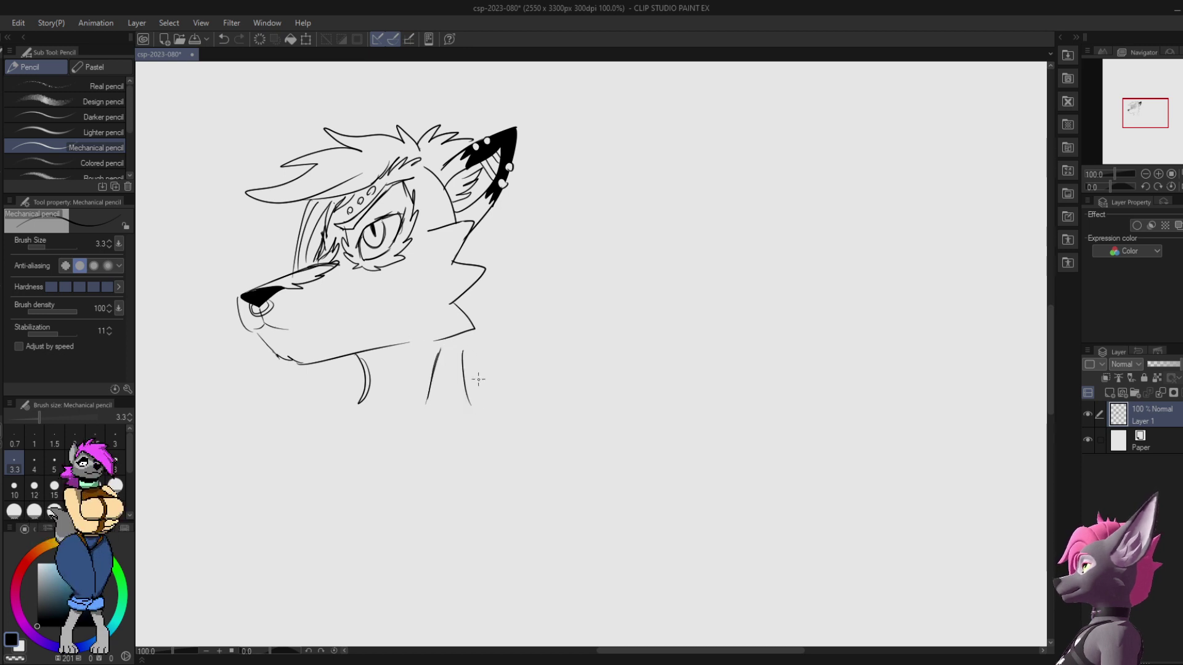
key(ctrl+z)
mouse_move(472, 399)
mouse_down()
mouse_move(460, 340)
mouse_move(490, 403)
mouse_up()
Step: Erase the head curve between the hair and the ear base and redraw it with cleaner strokes
key(e)
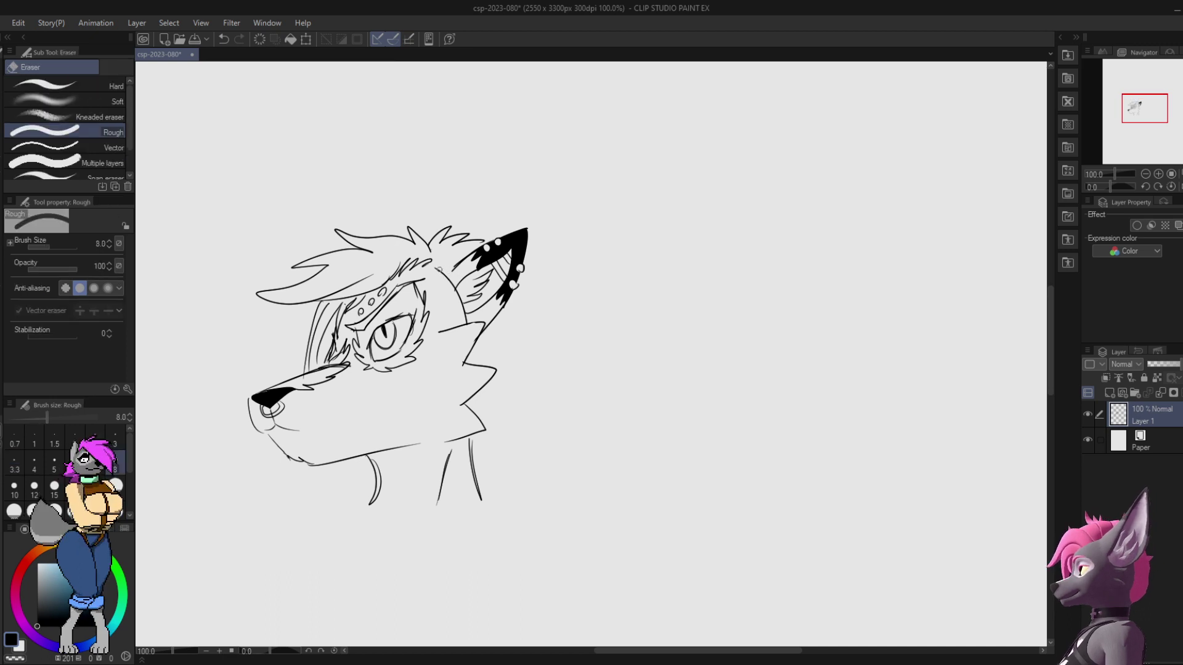
mouse_move(447, 275)
mouse_down()
mouse_move(465, 314)
mouse_move(435, 273)
mouse_move(465, 315)
mouse_up()
key(p)
key(ctrl+z)
key(e)
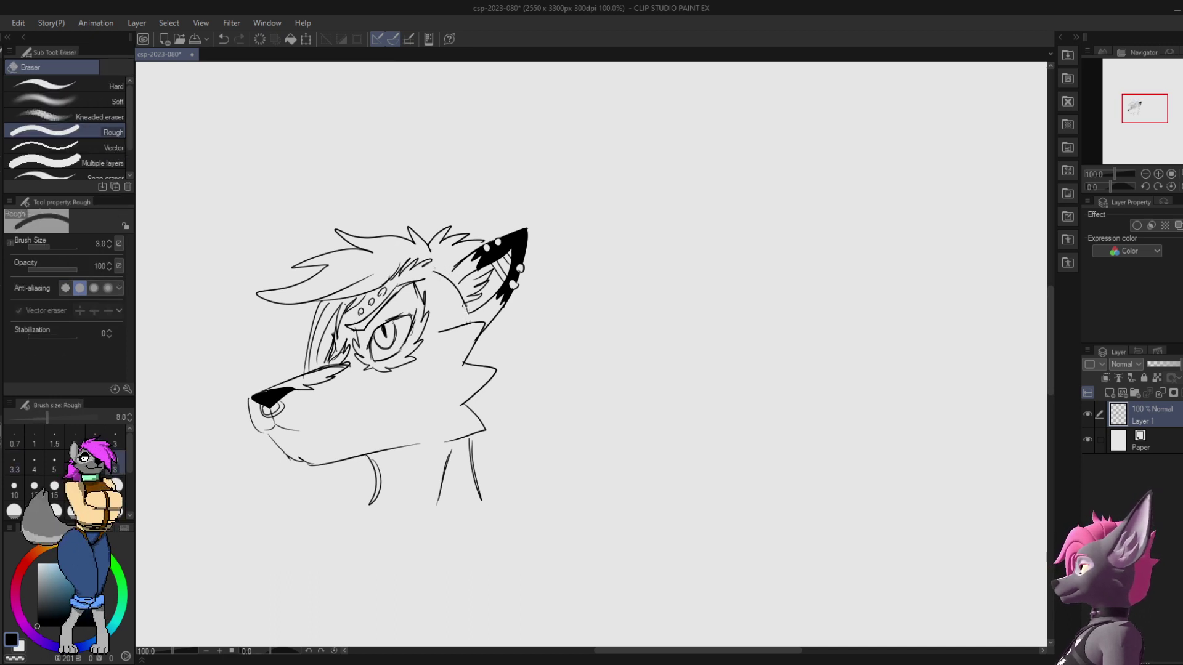
key(p)
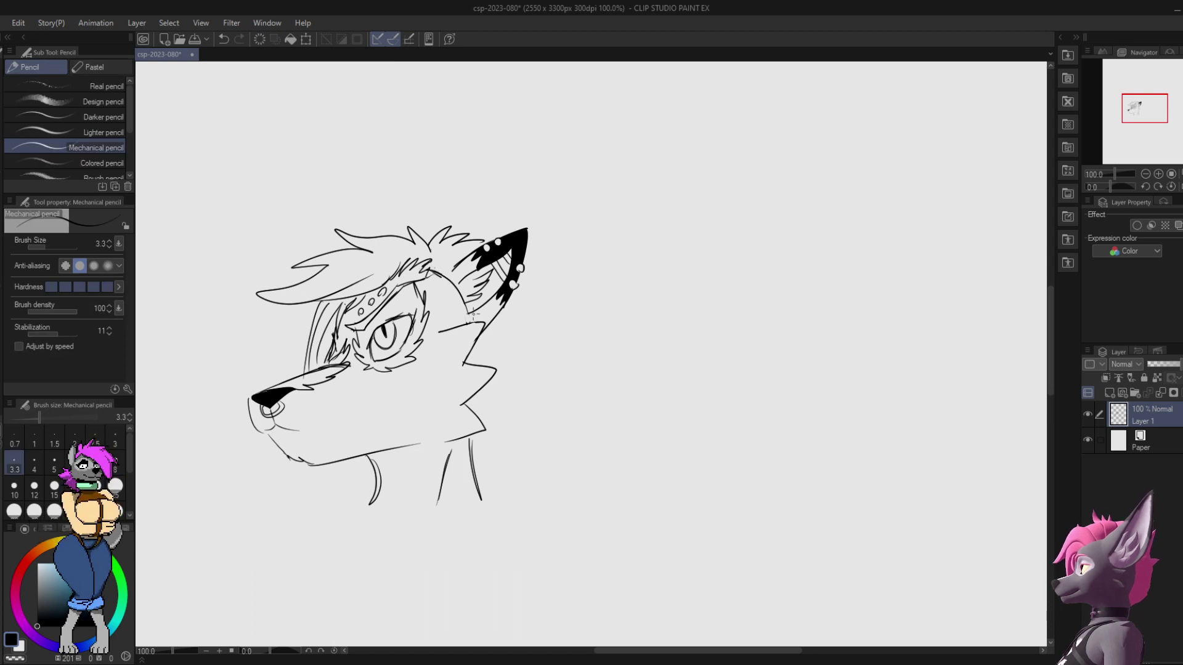
drag(484, 330, 514, 162)
Step: Erase the throat line with the Rough eraser at size 12 and redraw it as a smooth curve under the jaw
key(e)
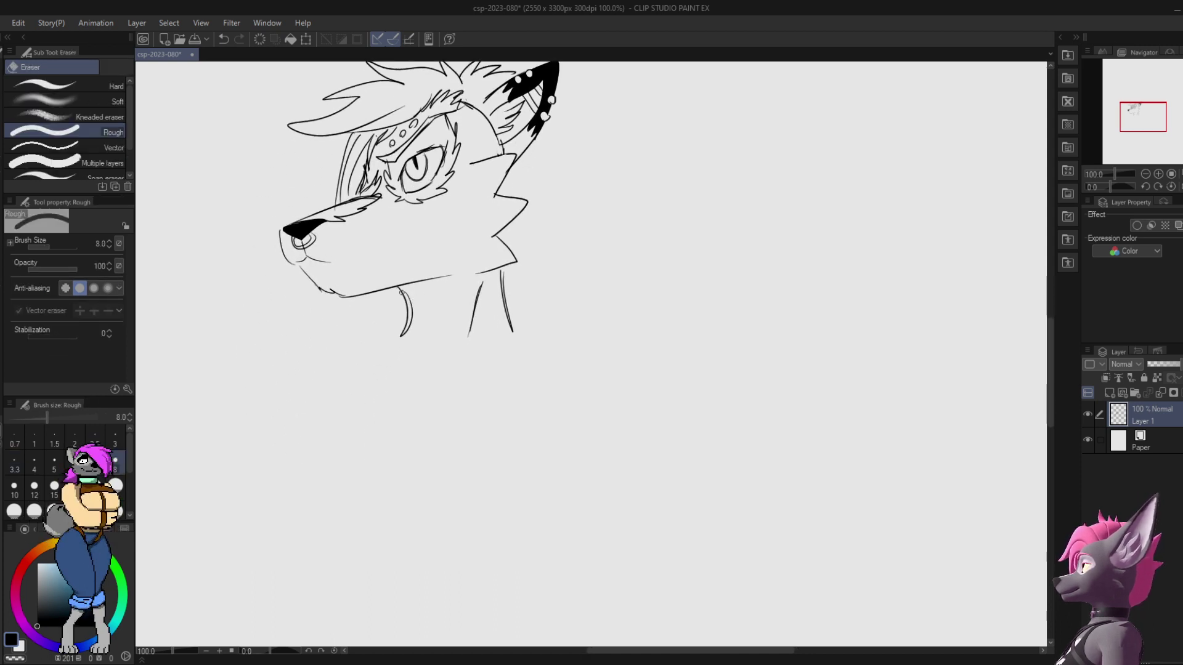
click(34, 490)
drag(399, 289, 409, 335)
key(p)
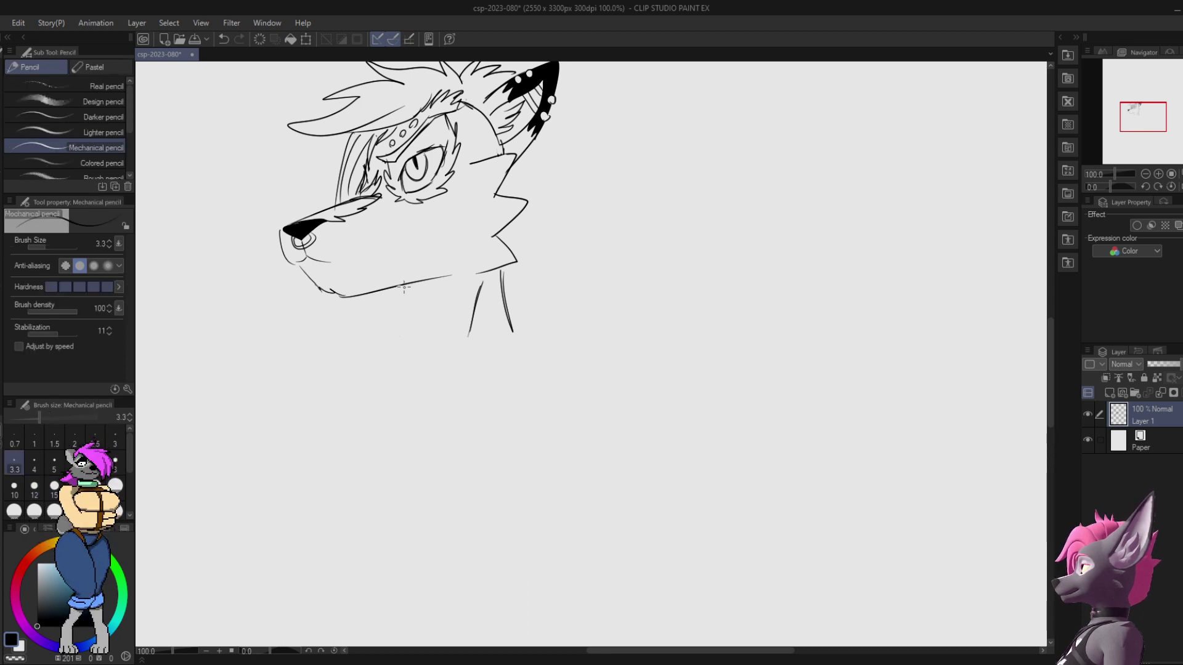
drag(404, 286, 404, 333)
key(ctrl+z)
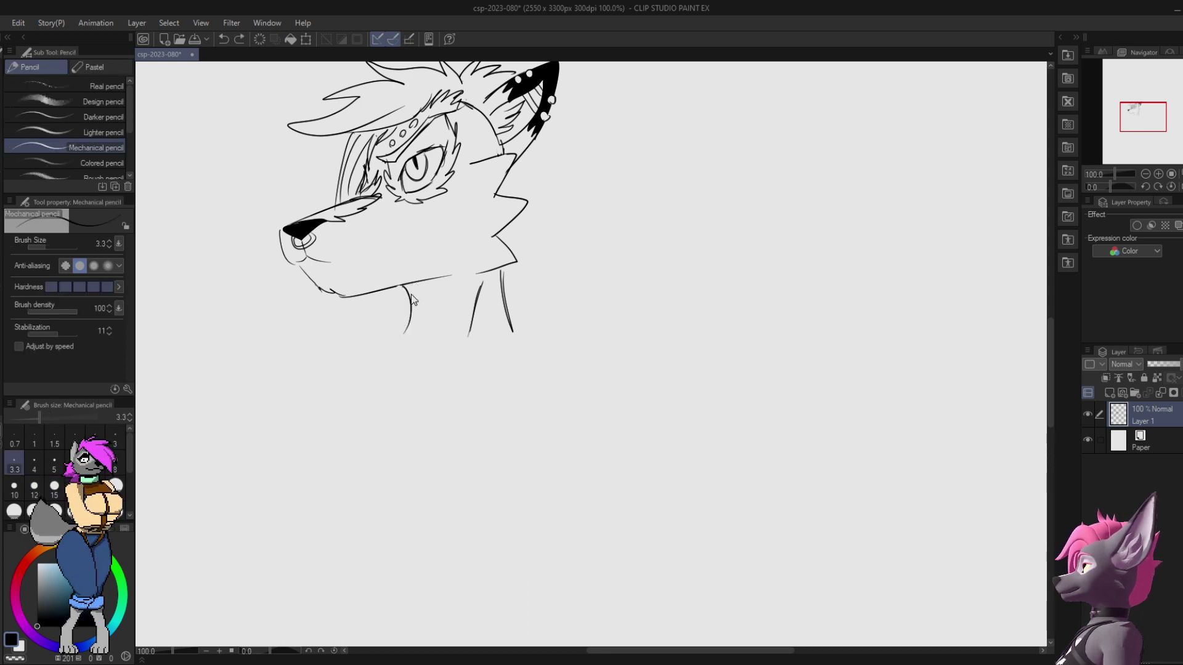
drag(403, 286, 402, 332)
Step: Redraw the back neck line straighter, replace the middle neck line with a longer diagonal one, and save the drawing
drag(505, 288, 499, 330)
key(e)
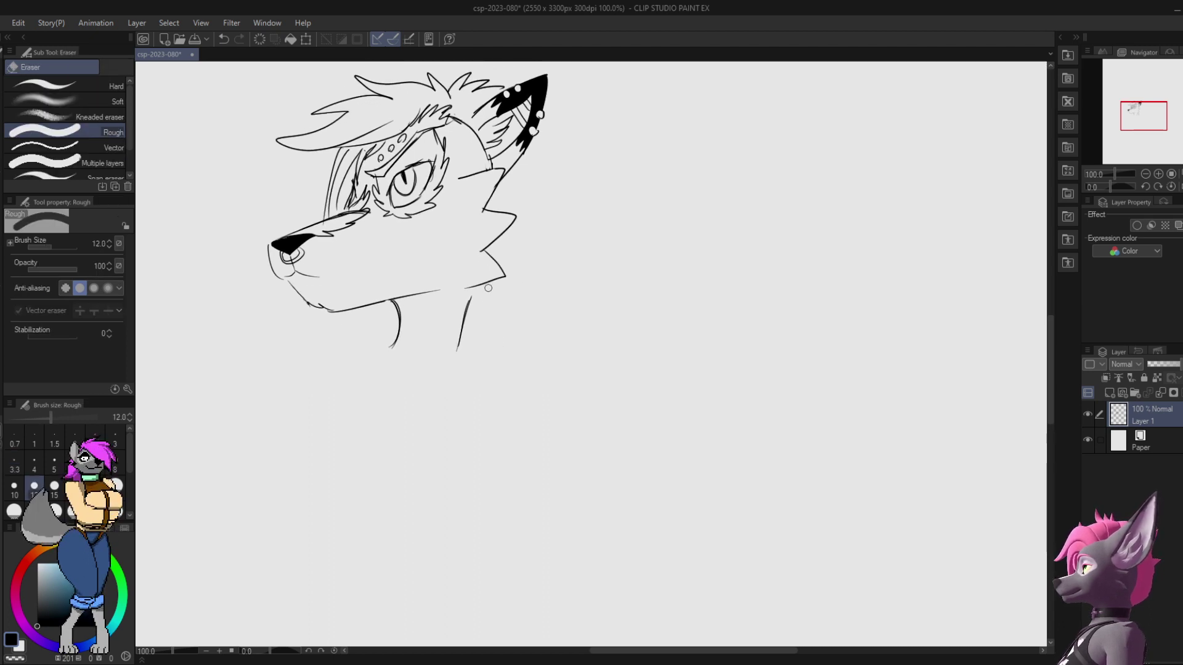
key(p)
drag(487, 285, 502, 345)
drag(523, 250, 558, 206)
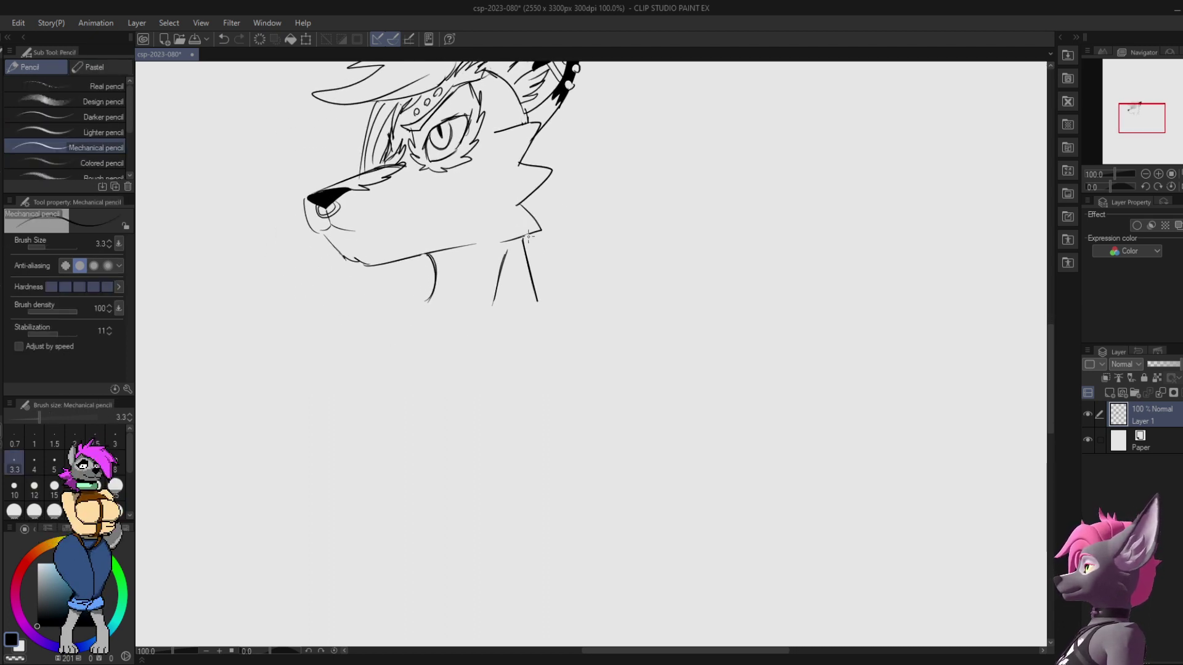
key(e)
drag(499, 264, 466, 319)
key(p)
drag(602, 136, 632, 229)
key(ctrl+s)
mouse_move(576, 311)
mouse_down()
mouse_move(544, 265)
mouse_move(538, 306)
mouse_move(549, 285)
mouse_up()
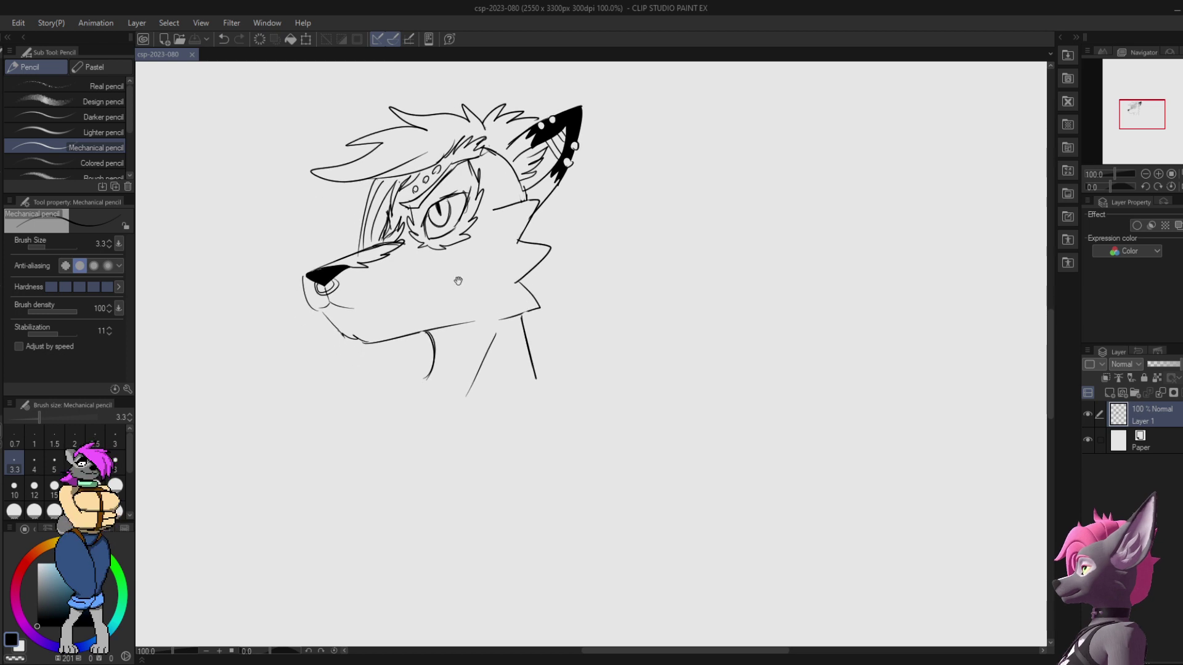
drag(554, 209, 630, 290)
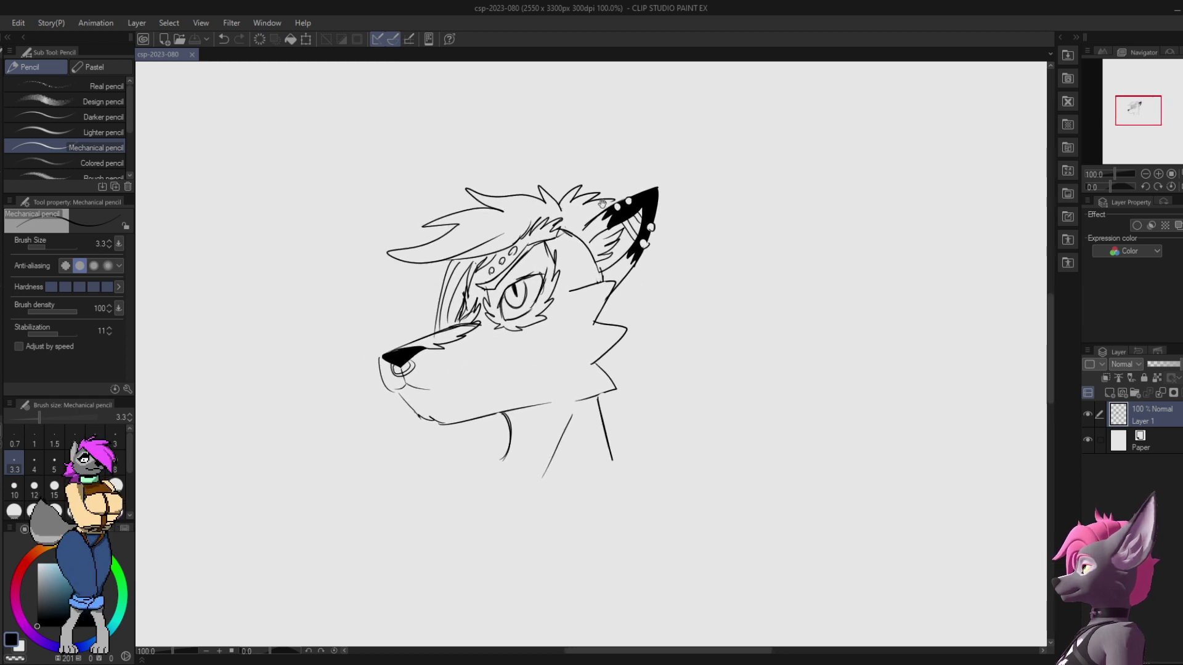
drag(459, 311, 518, 180)
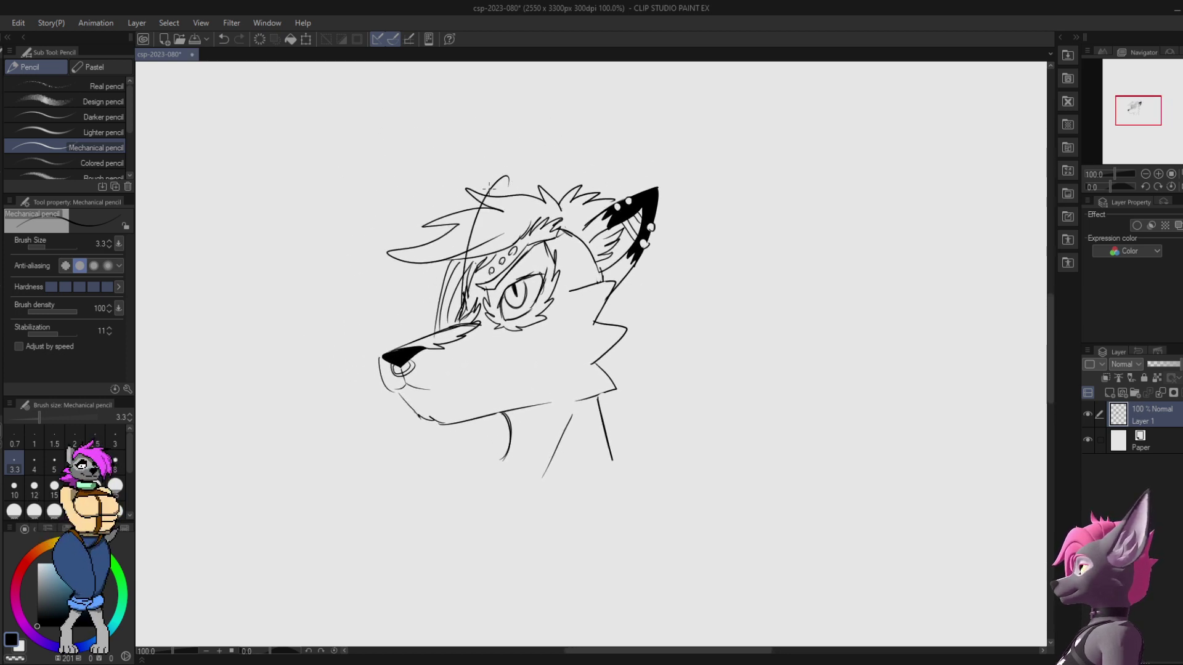
key(ctrl+z)
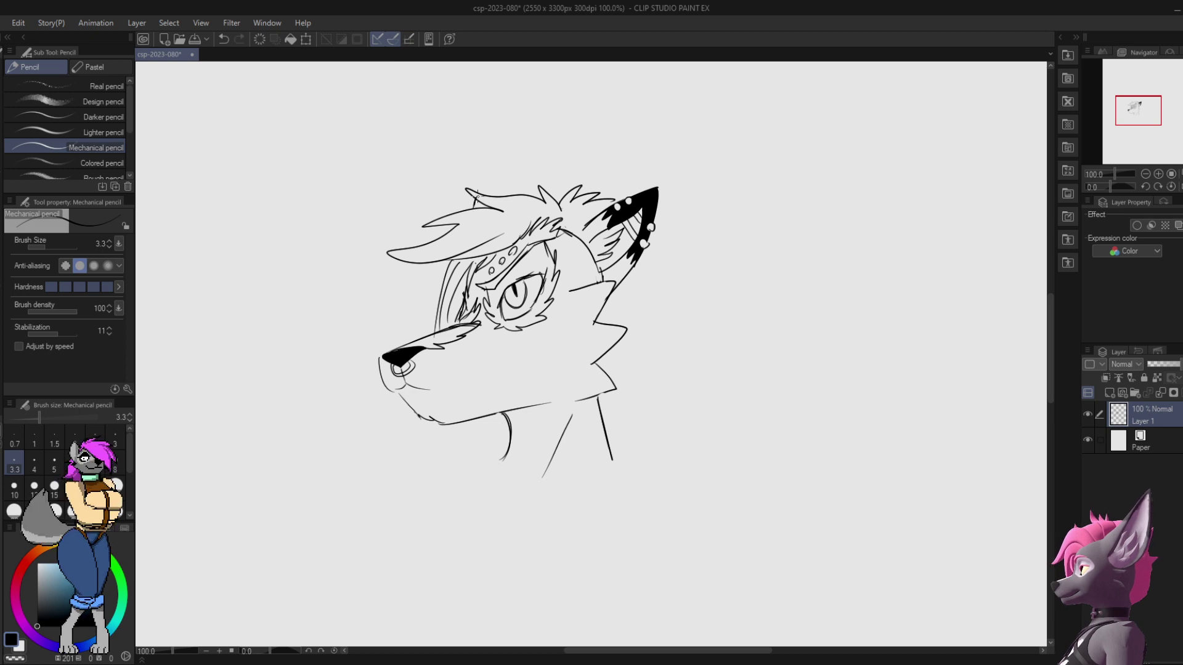
key(ctrl+z)
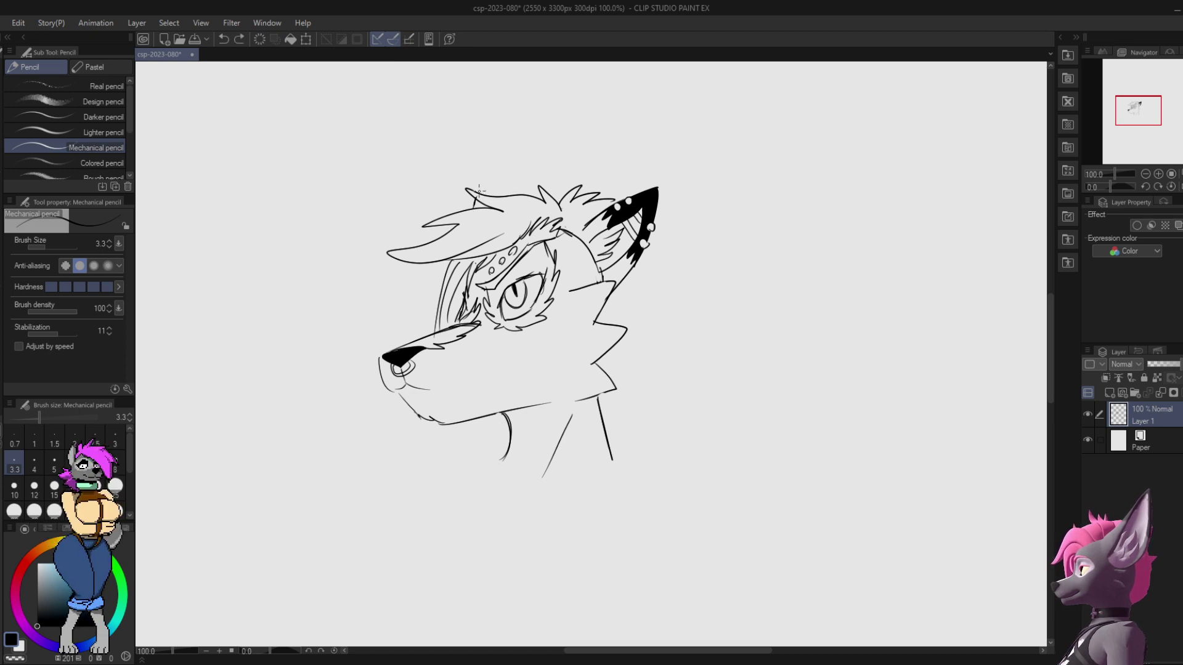
Step: Draw the far ear's tip poking above the hair, fill it with black, and erase a fur notch at its base
drag(478, 196, 496, 195)
key(g)
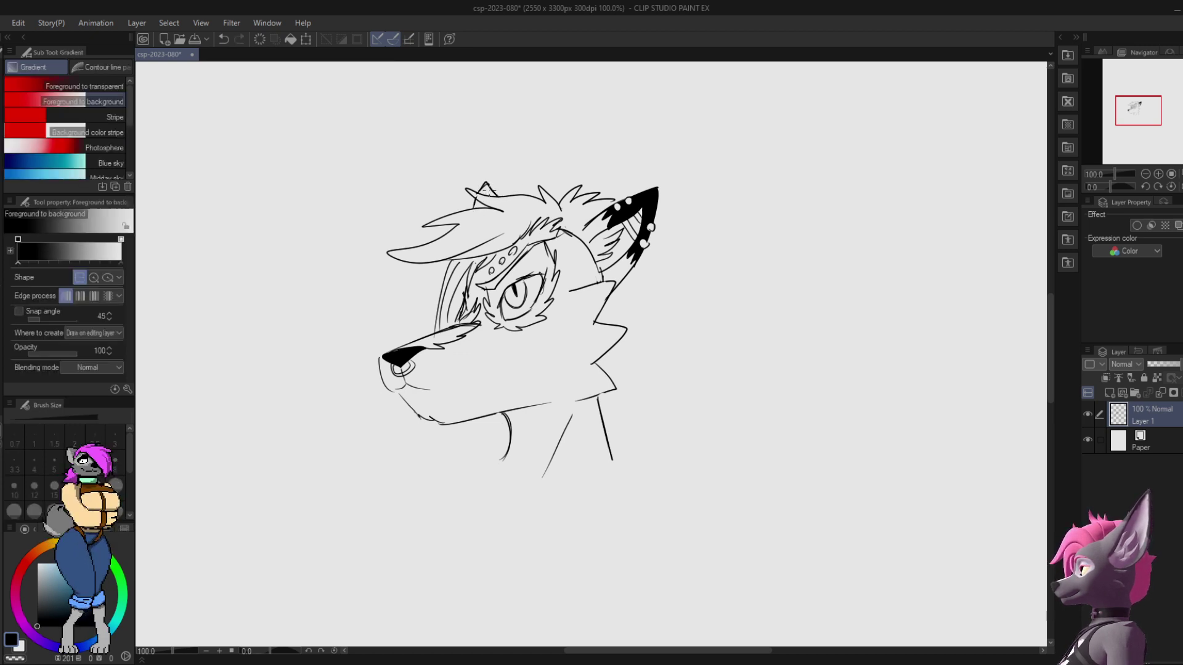
key(g)
click(486, 191)
key(e)
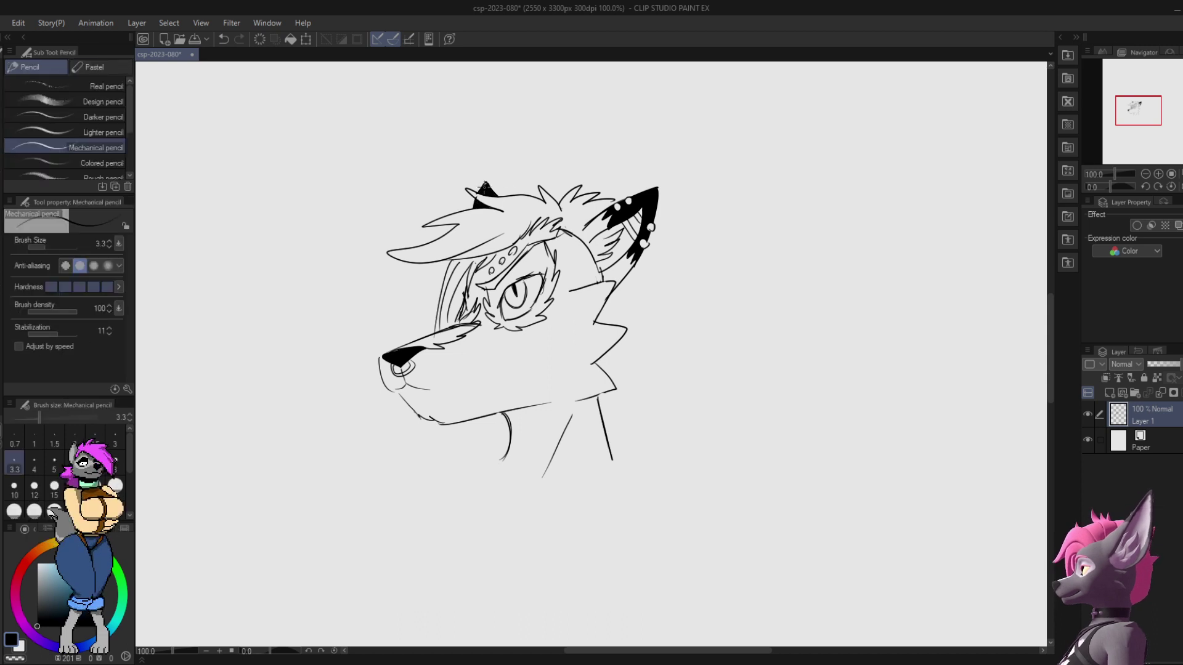
key(p)
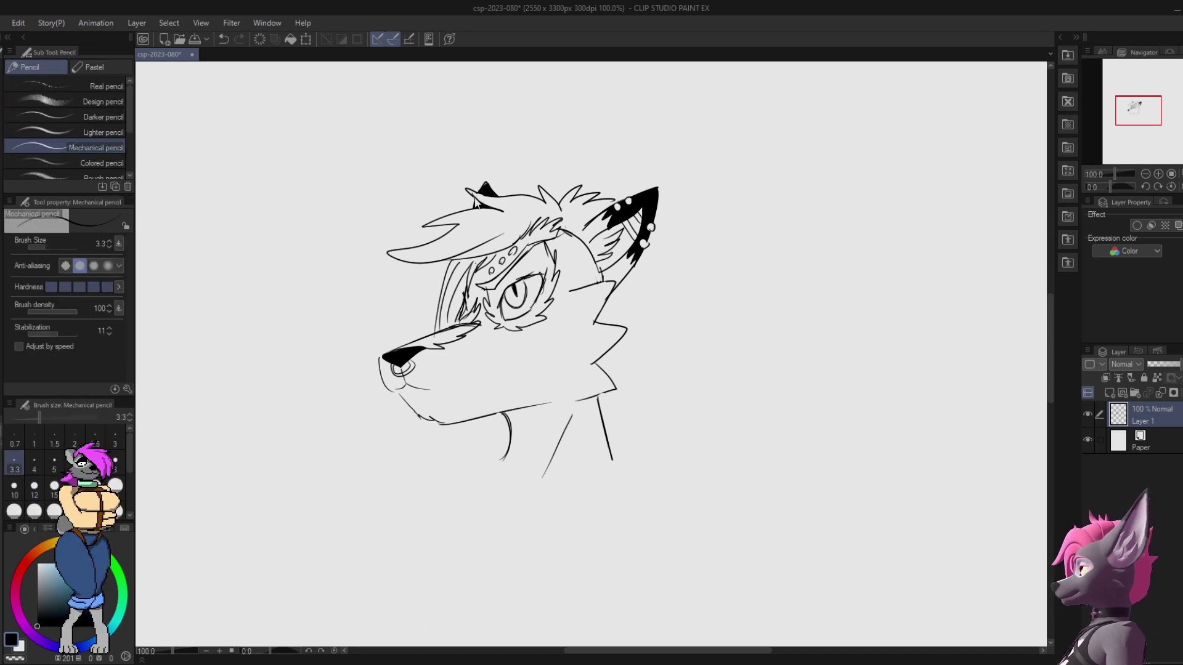
Step: Finish the far ear's black tip behind the hair and touch up the studs on the near ear's upper edge
key(ctrl+z)
drag(478, 204, 477, 198)
drag(705, 158, 697, 141)
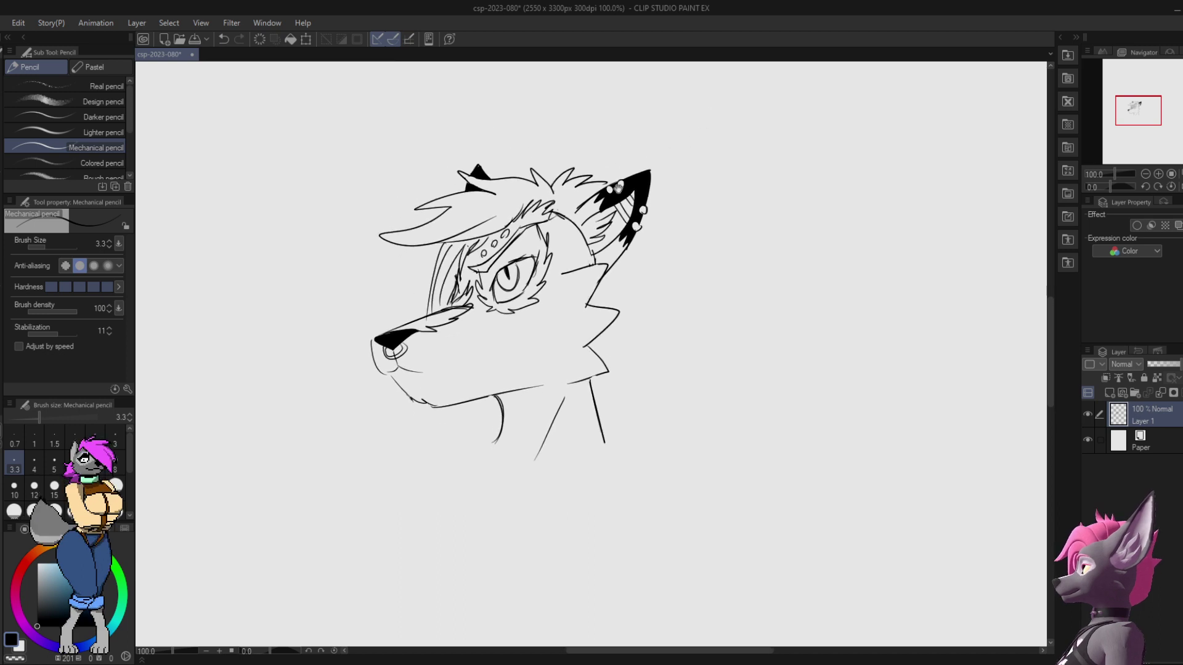
key(ctrl+z)
drag(585, 199, 572, 217)
key(e)
key(p)
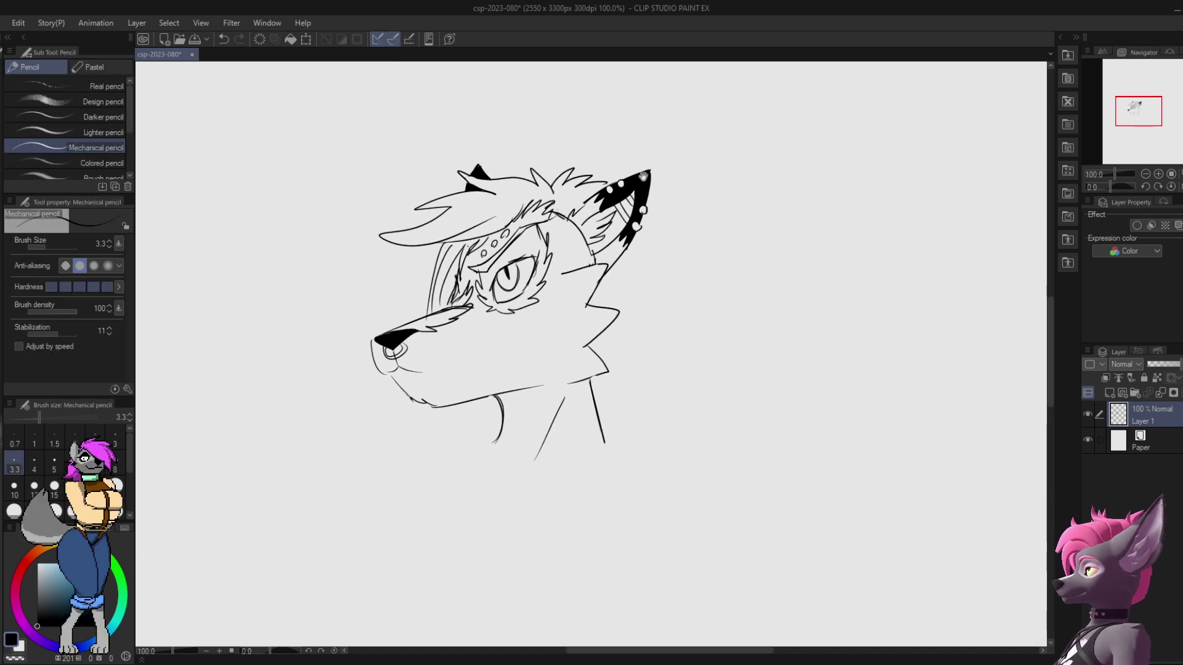
Step: Draw two small hoop earrings at the base of the near ear
mouse_move(507, 383)
mouse_down()
mouse_move(522, 280)
mouse_move(465, 366)
mouse_up()
key(ctrl+z)
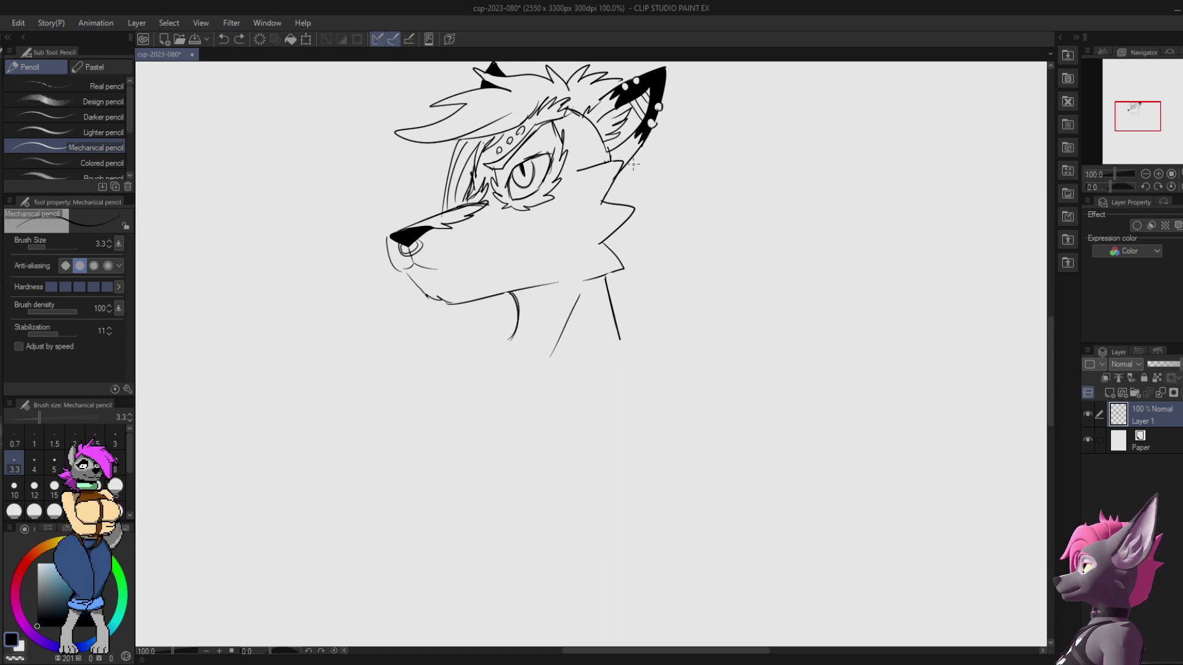
drag(623, 154, 625, 159)
key(ctrl+z)
key(e)
key(p)
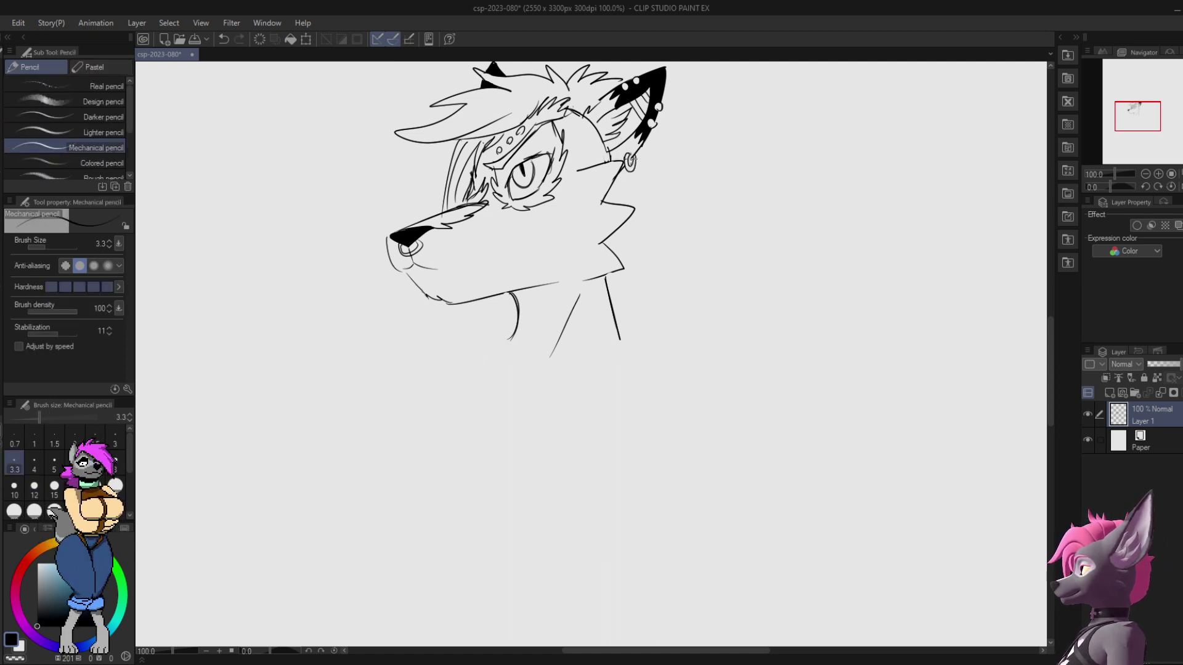
key(ctrl+z)
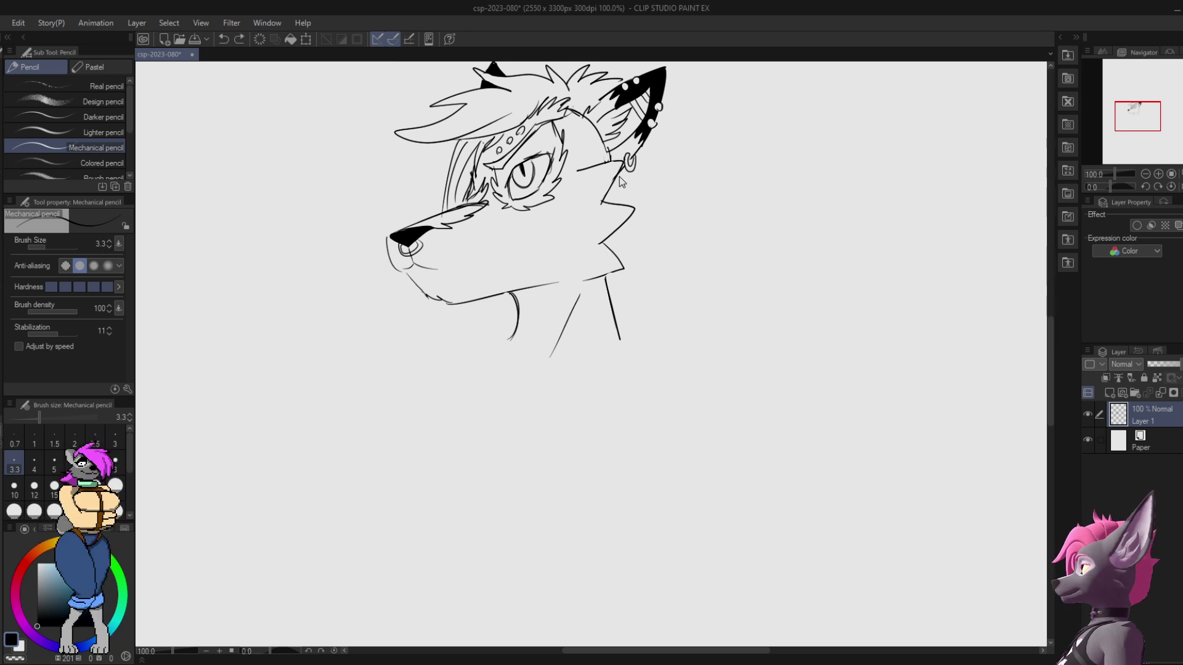
mouse_move(641, 161)
mouse_down()
mouse_move(642, 173)
mouse_move(622, 167)
mouse_move(607, 118)
mouse_up()
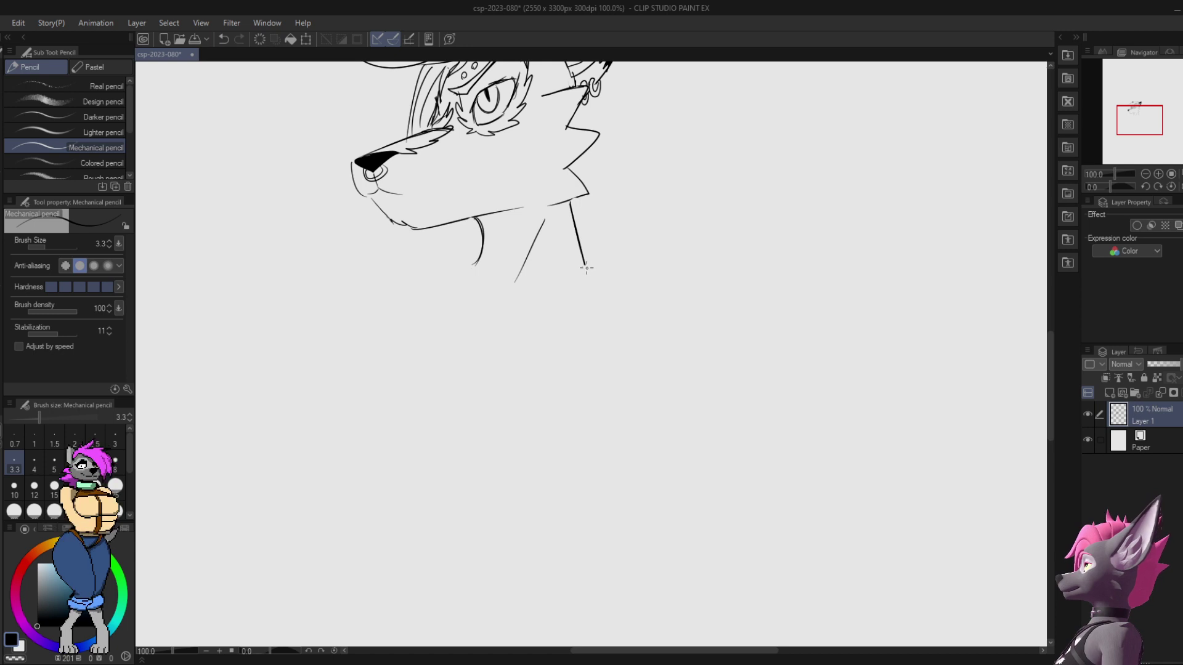
Step: Draw the near shoulder line from the back of the neck and two far-shoulder lines running from the throat
mouse_move(564, 276)
mouse_down()
mouse_move(620, 260)
mouse_move(674, 287)
mouse_up()
key(ctrl+z)
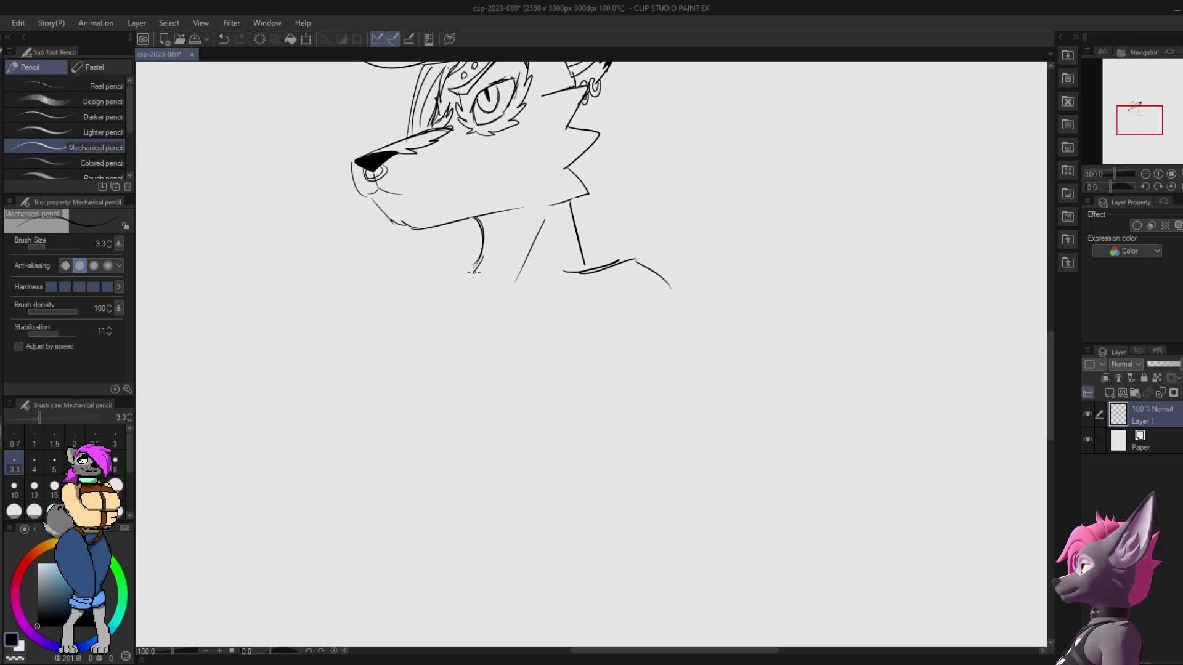
key(ctrl+z)
drag(478, 261, 400, 337)
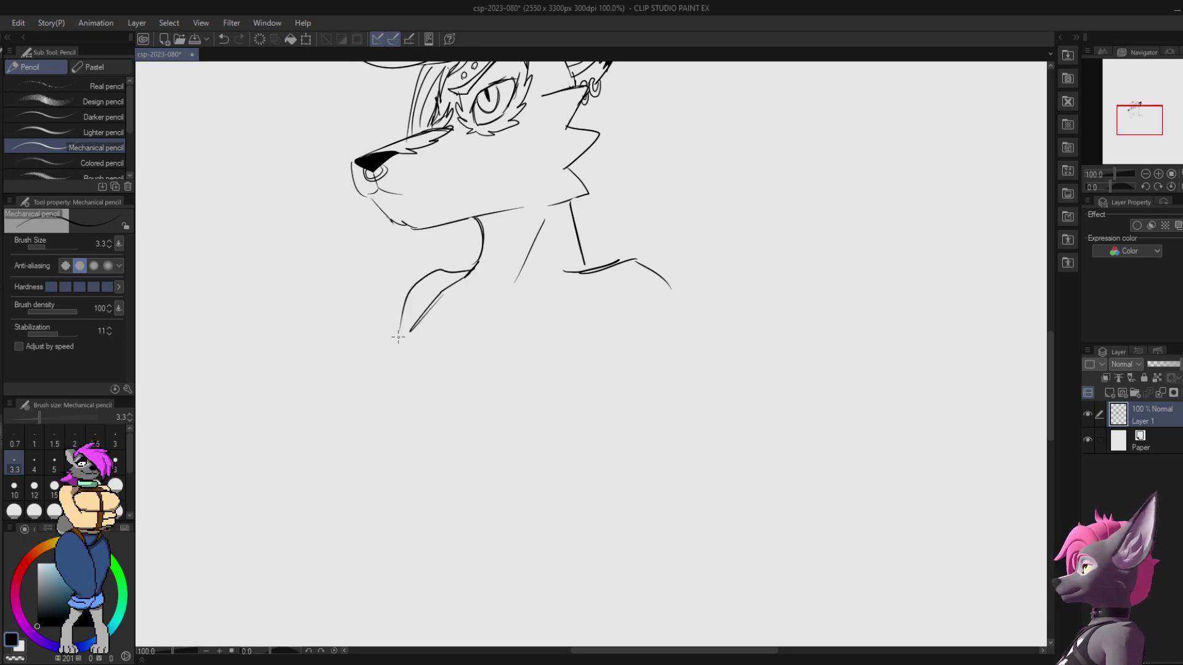
key(ctrl+z)
mouse_move(472, 272)
mouse_down()
mouse_move(435, 272)
mouse_move(388, 307)
mouse_up()
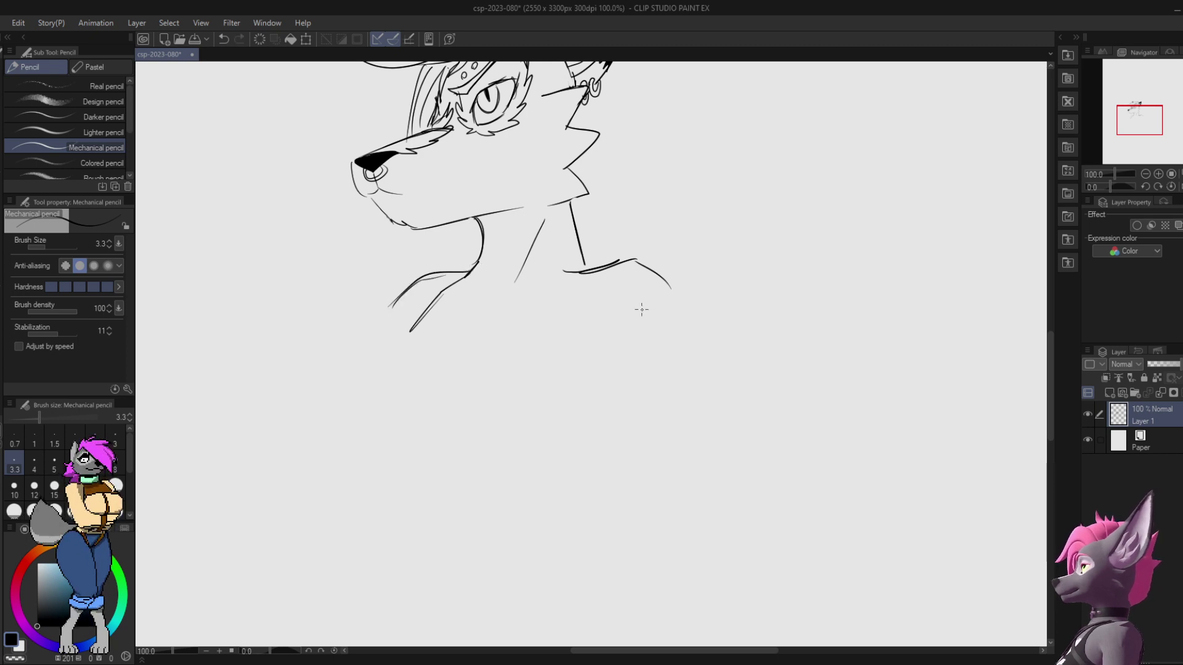
mouse_move(611, 324)
mouse_down()
mouse_move(616, 389)
mouse_move(604, 410)
mouse_up()
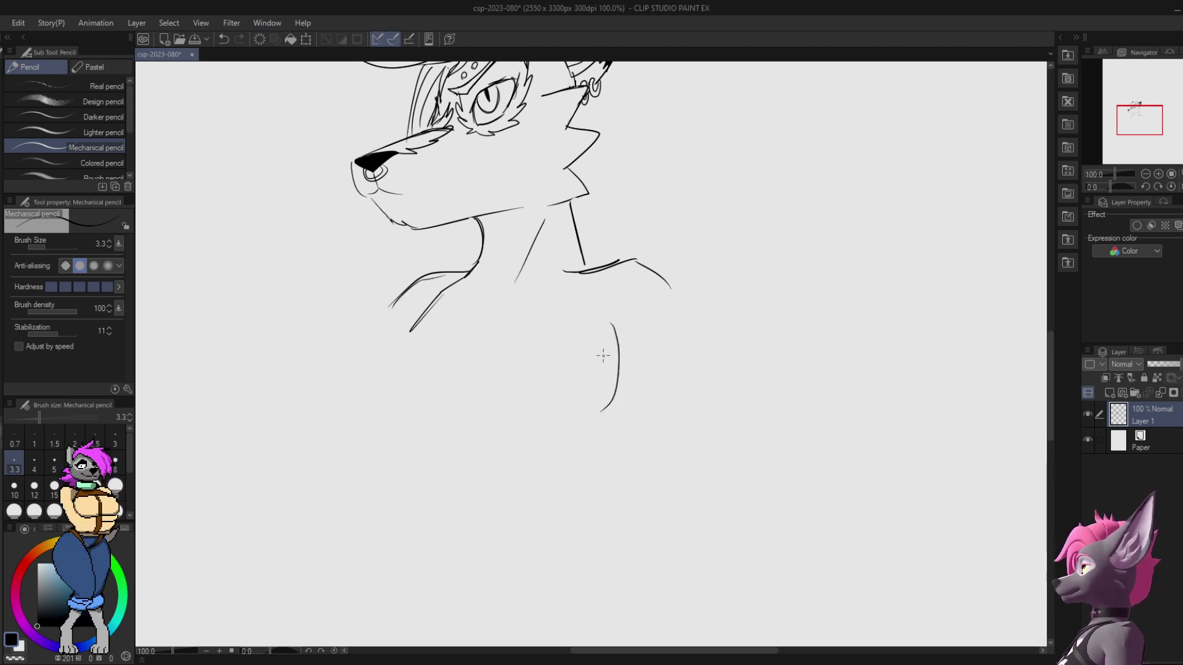
key(ctrl+z)
drag(612, 317, 617, 353)
key(ctrl+z)
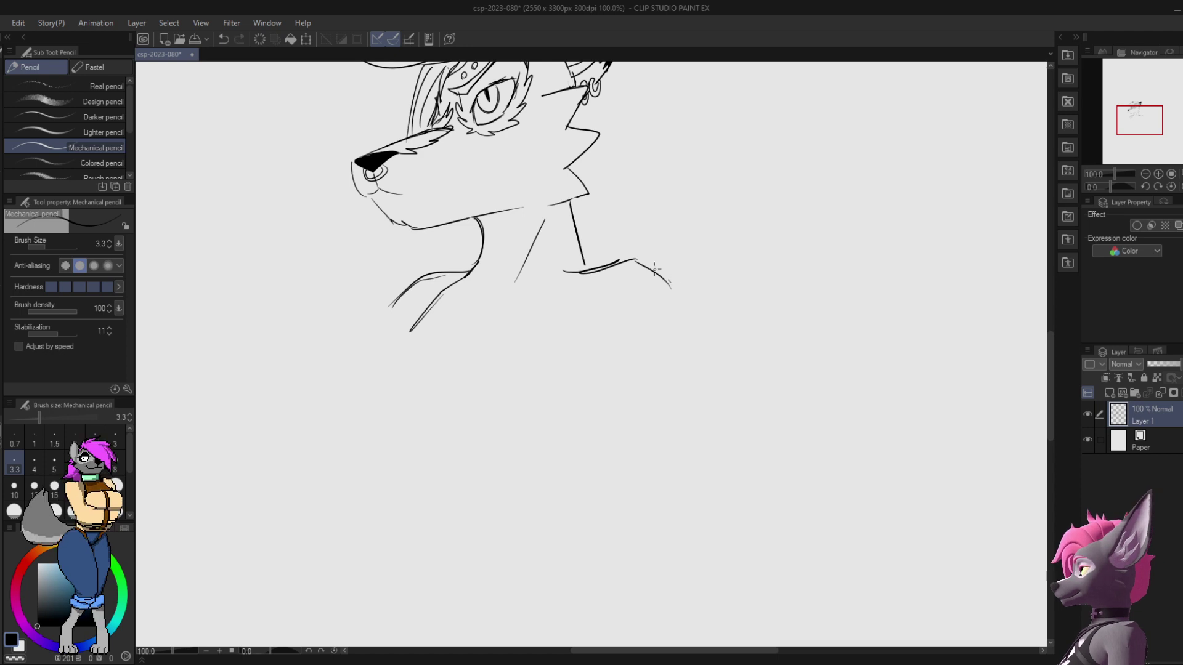
Step: Outline the rounded near shoulder and outer upper arm down to the elbow, and add the forearm's top edge
mouse_move(636, 261)
mouse_down()
mouse_move(674, 294)
mouse_move(665, 268)
mouse_move(681, 302)
mouse_move(733, 474)
mouse_move(616, 449)
mouse_up()
key(ctrl+z)
key(e)
key(p)
key(ctrl+z)
key(ctrl+z)
mouse_move(694, 441)
mouse_down()
mouse_move(618, 427)
mouse_move(480, 447)
mouse_up()
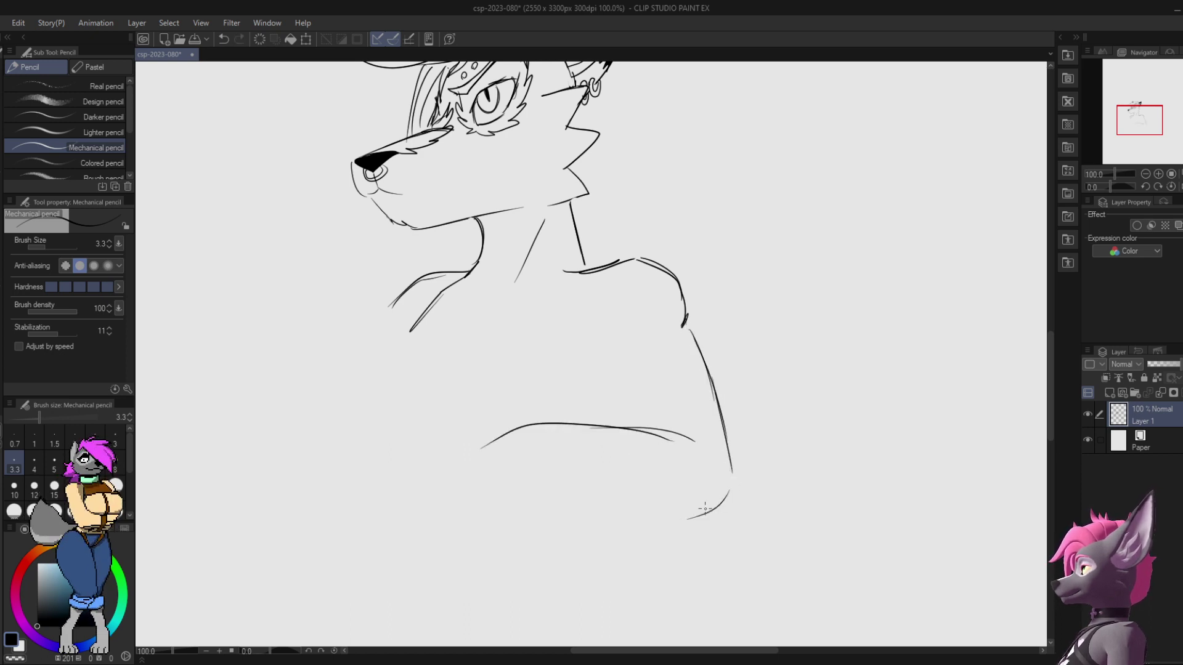
mouse_move(705, 509)
mouse_down()
mouse_move(622, 523)
mouse_move(554, 508)
mouse_up()
drag(631, 523, 539, 509)
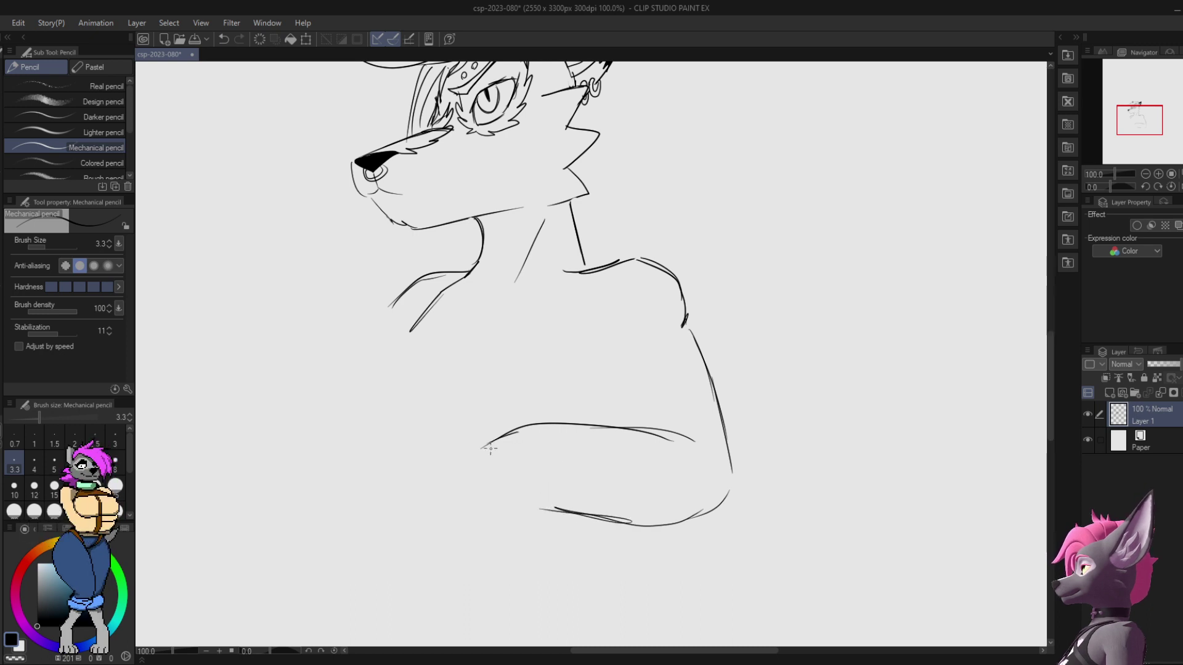
key(ctrl+z)
key(ctrl+z)
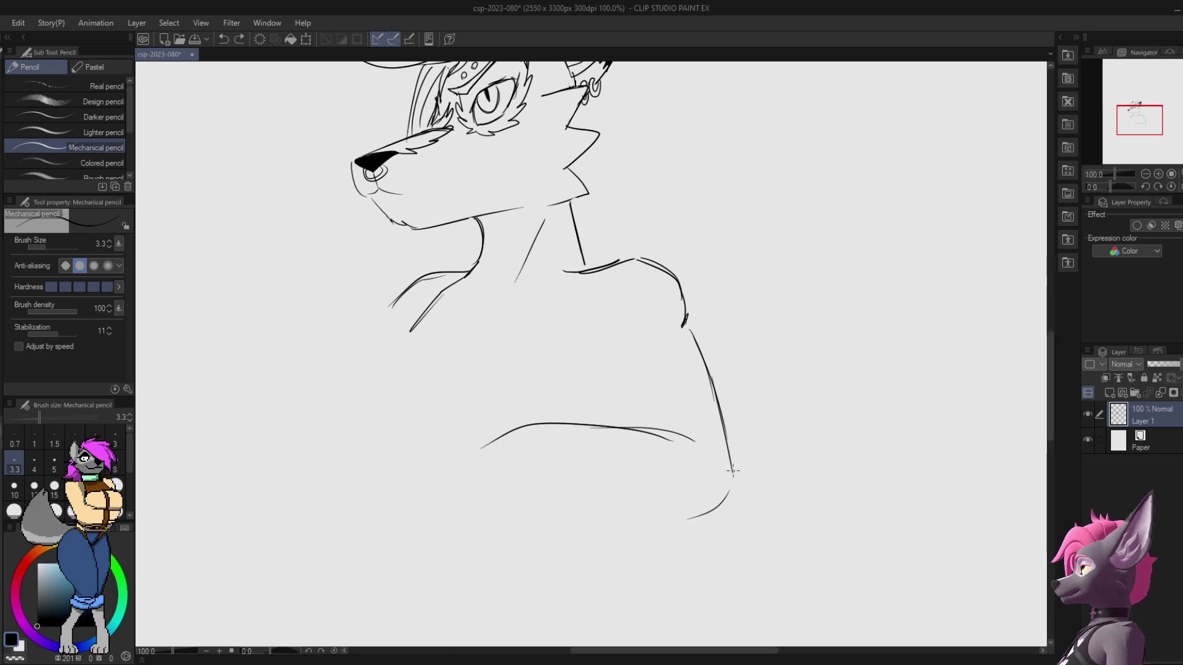
Step: Round off the elbow and extend the forearm's top line into a long curve sweeping down at the front
mouse_move(721, 504)
mouse_down()
mouse_move(742, 465)
mouse_move(728, 446)
mouse_move(723, 502)
mouse_move(730, 446)
mouse_up()
key(ctrl+z)
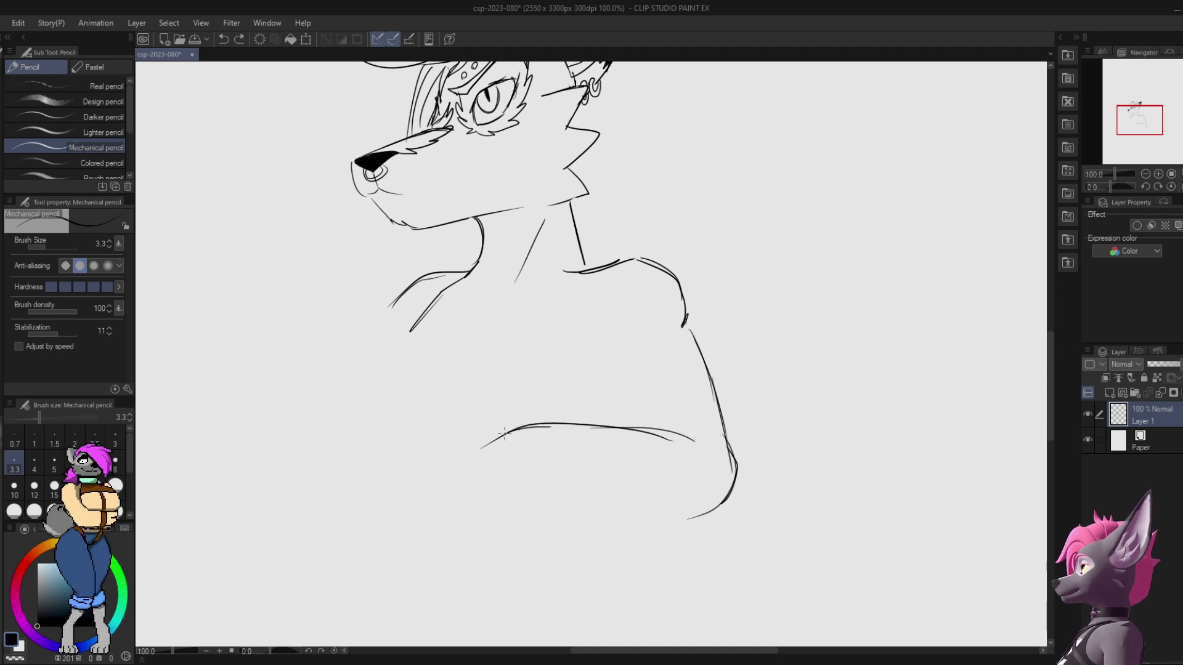
mouse_move(448, 485)
mouse_down()
mouse_move(519, 428)
mouse_move(436, 490)
mouse_move(427, 525)
mouse_move(516, 550)
mouse_up()
key(ctrl+z)
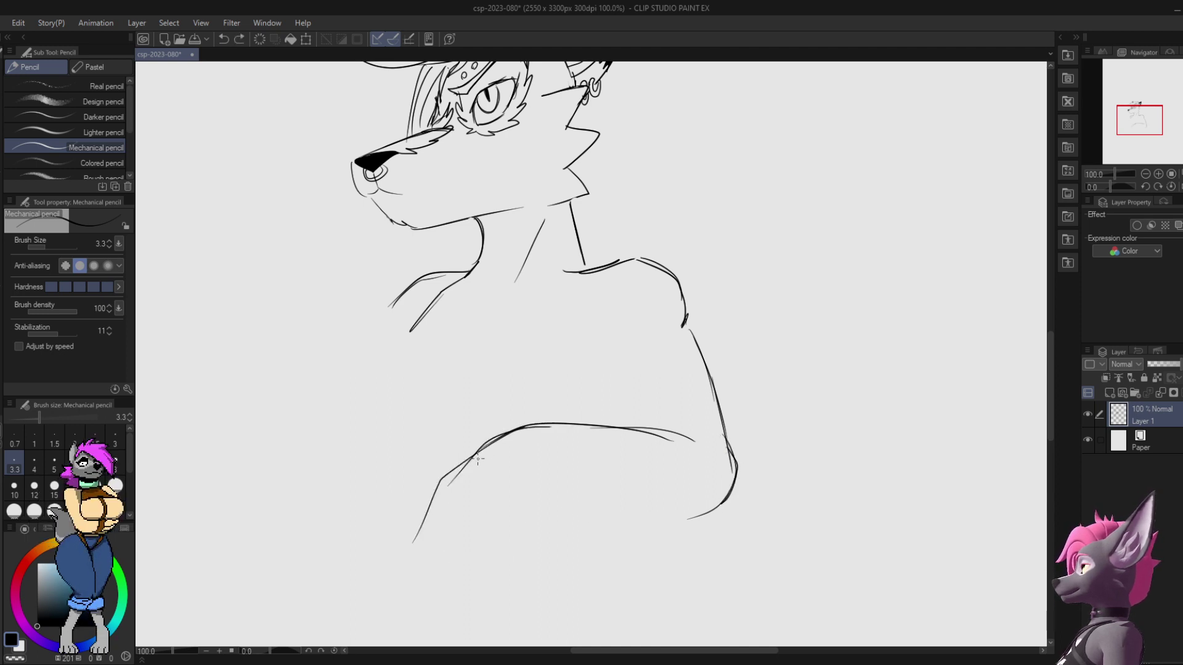
mouse_move(477, 456)
mouse_down()
mouse_move(419, 568)
mouse_move(486, 592)
mouse_move(542, 545)
mouse_up()
key(ctrl+z)
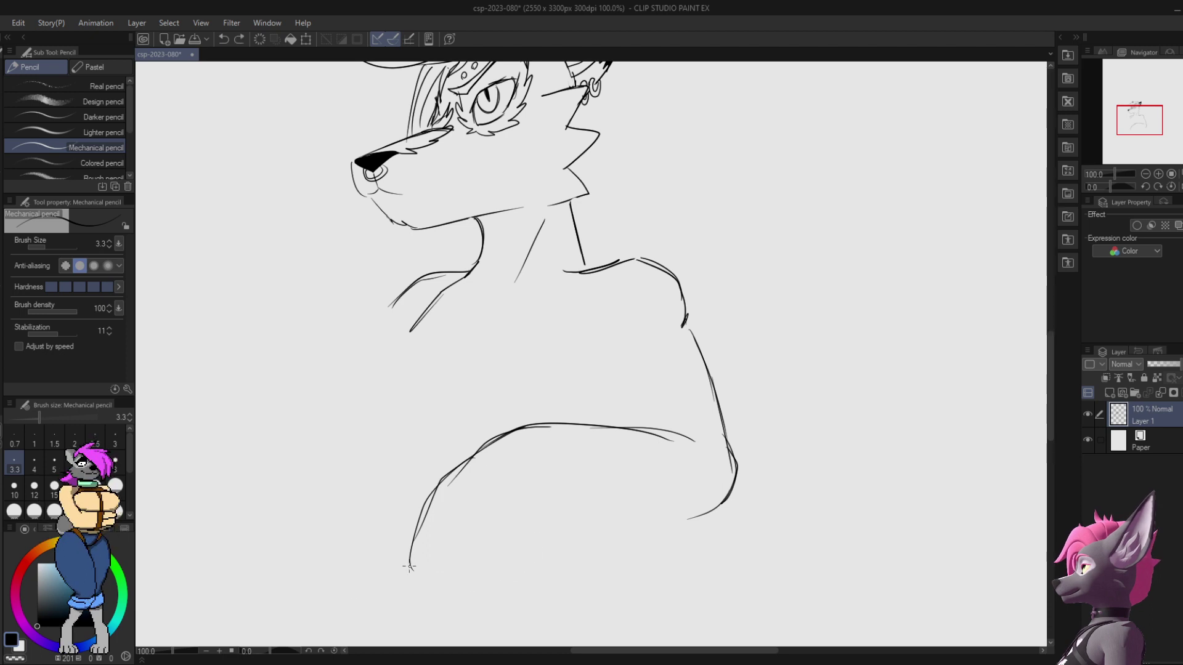
Step: Close the large rounded form at the front of the forearm and draw the forearm's underside back toward the elbow
mouse_move(412, 563)
mouse_down()
mouse_move(477, 605)
mouse_move(534, 565)
mouse_move(545, 521)
mouse_up()
drag(534, 570, 565, 487)
key(ctrl+z)
mouse_move(538, 561)
mouse_down()
mouse_move(548, 485)
mouse_move(638, 516)
mouse_up()
drag(552, 512, 695, 526)
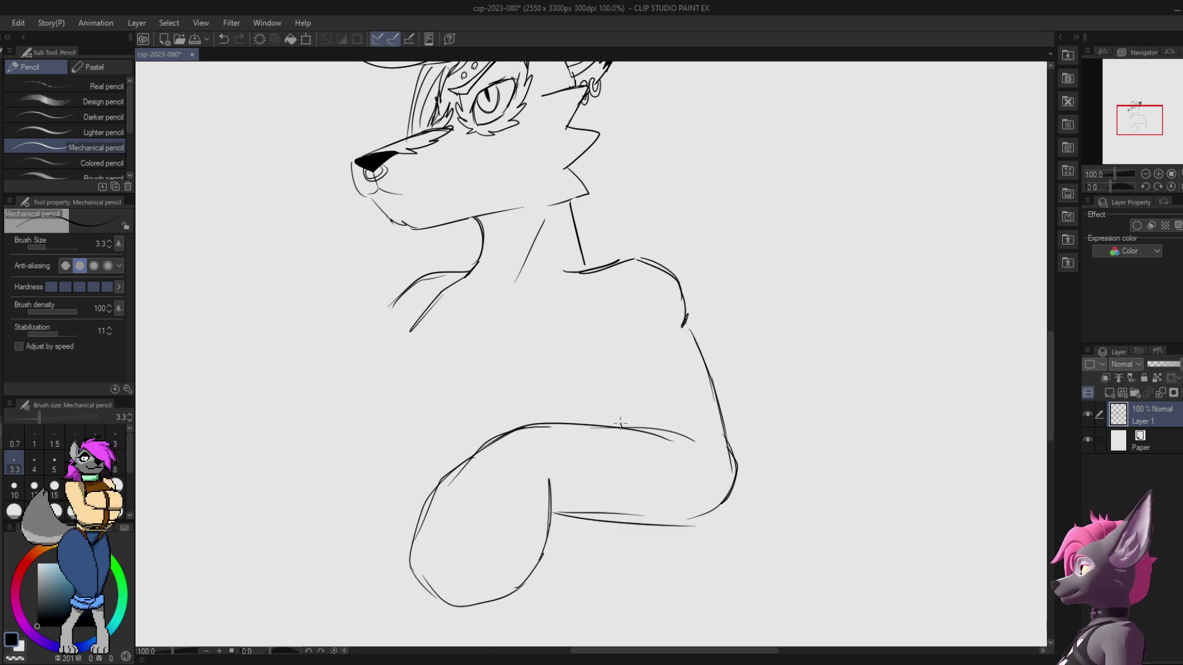
Step: Draw the upper arm's inner edge from the shoulder down to the forearm
mouse_move(621, 425)
mouse_down()
mouse_move(602, 342)
mouse_move(593, 345)
mouse_up()
key(ctrl+z)
drag(611, 403, 601, 308)
drag(598, 348, 630, 276)
drag(595, 333, 637, 268)
mouse_move(712, 340)
mouse_down()
mouse_move(700, 327)
mouse_move(647, 347)
mouse_up()
drag(663, 364, 695, 247)
Step: Erase the rough overlap on the forearm's underside with the Rough eraser and redraw it as one continuous line
key(e)
drag(628, 411, 559, 400)
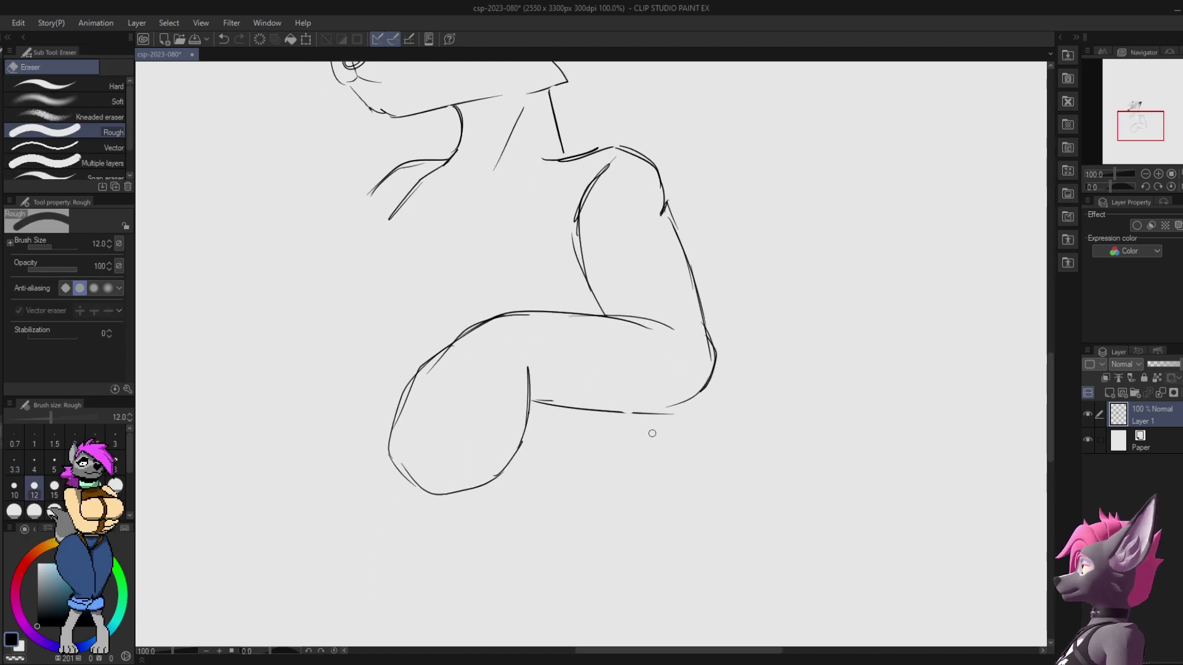
mouse_move(634, 414)
mouse_down()
mouse_move(670, 417)
mouse_move(601, 412)
mouse_move(616, 462)
mouse_move(620, 453)
mouse_up()
key(p)
Step: Erase the lower front edge of the rounded form and redraw it as a smoother curve
key(e)
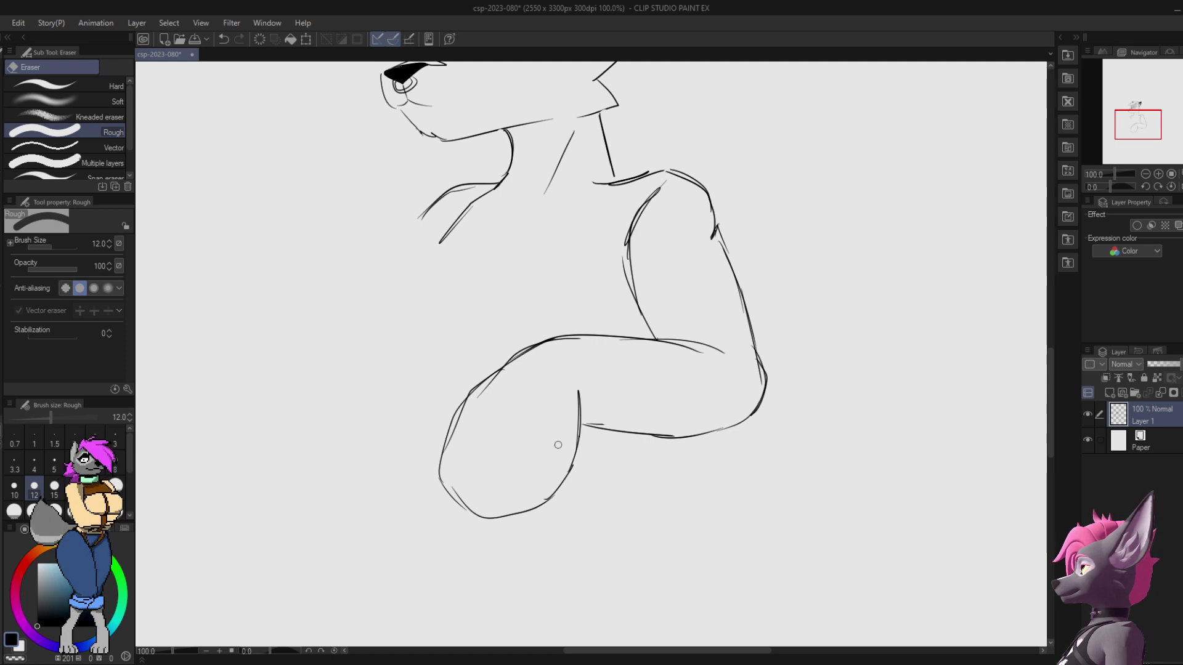
mouse_move(482, 517)
mouse_down()
mouse_move(558, 490)
mouse_move(455, 476)
mouse_move(459, 510)
mouse_move(475, 512)
mouse_up()
key(p)
key(e)
key(p)
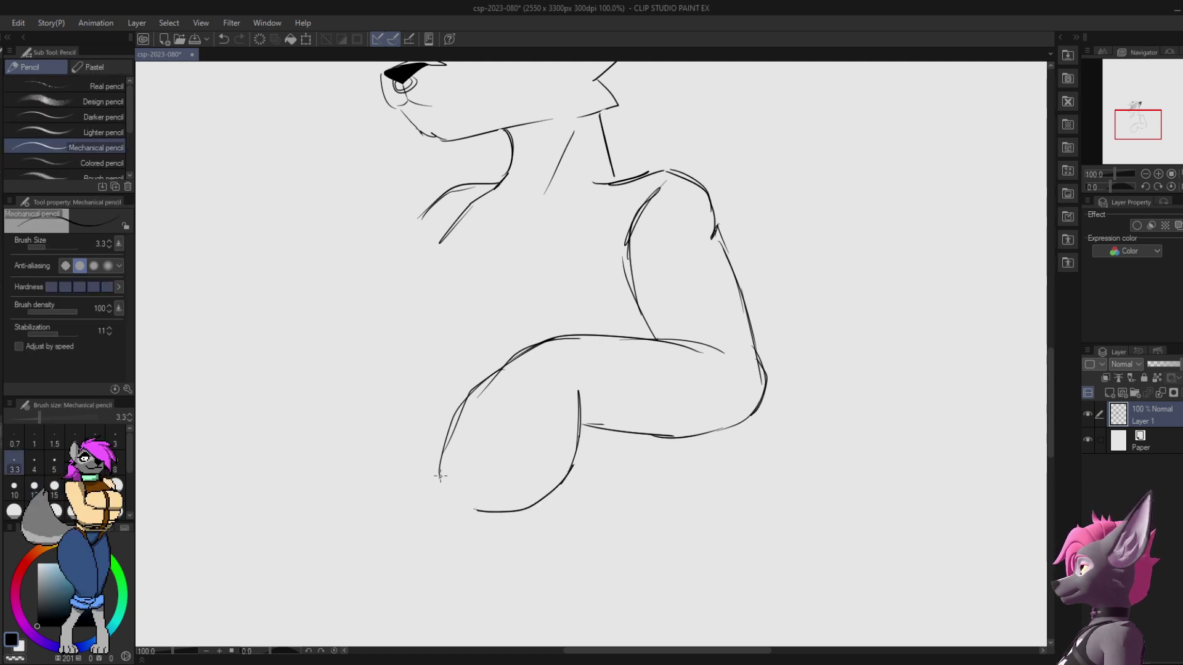
drag(438, 475, 491, 510)
Step: Rework the rounded form's back edge where it meets the forearm and add short crease lines at that corner
key(e)
mouse_move(577, 394)
mouse_down()
mouse_move(570, 470)
mouse_move(591, 409)
mouse_up()
key(p)
key(ctrl+z)
drag(550, 492, 576, 407)
mouse_move(578, 438)
mouse_down()
mouse_move(598, 396)
mouse_move(664, 343)
mouse_up()
Step: Erase the stray strokes along the rounded form's upper front edge and redraw it as one clean curve
key(e)
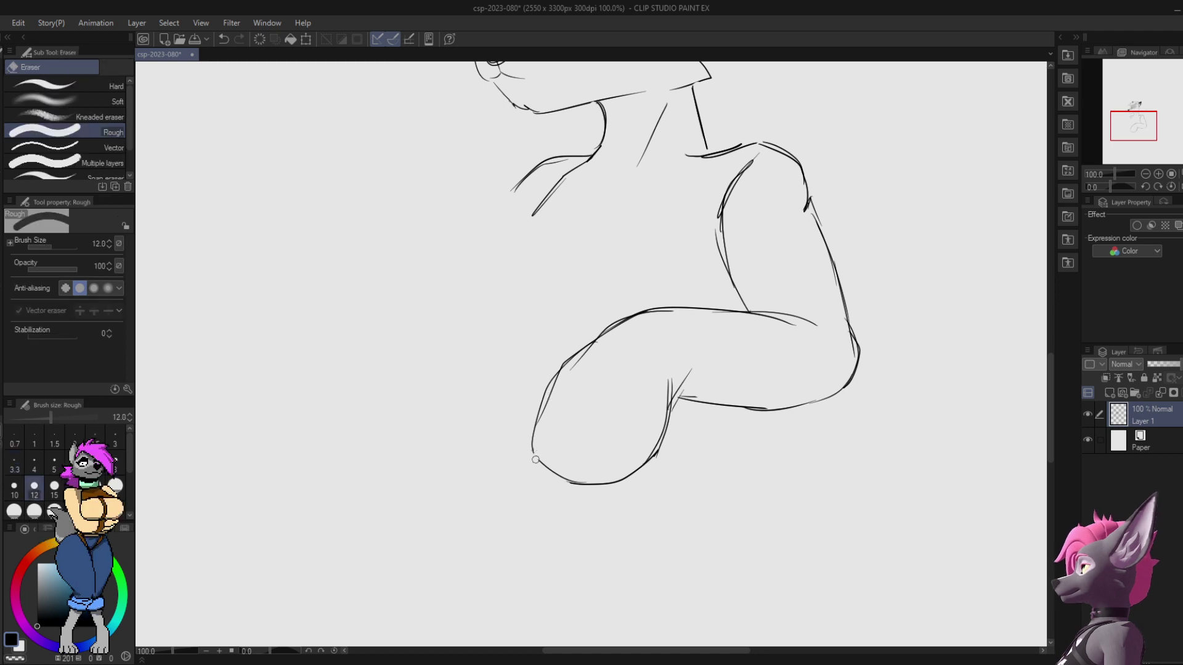
mouse_move(534, 433)
mouse_down()
mouse_move(542, 468)
mouse_move(578, 360)
mouse_move(558, 372)
mouse_up()
key(p)
key(e)
mouse_move(549, 401)
mouse_down()
mouse_move(585, 347)
mouse_move(577, 365)
mouse_up()
mouse_move(606, 328)
mouse_down()
mouse_move(554, 398)
mouse_move(593, 343)
mouse_up()
key(p)
drag(594, 341, 545, 428)
Step: Draw a U-shaped top neckline from the near shoulder across the chest to the base of the throat
mouse_move(783, 129)
mouse_down()
mouse_move(666, 304)
mouse_move(720, 294)
mouse_up()
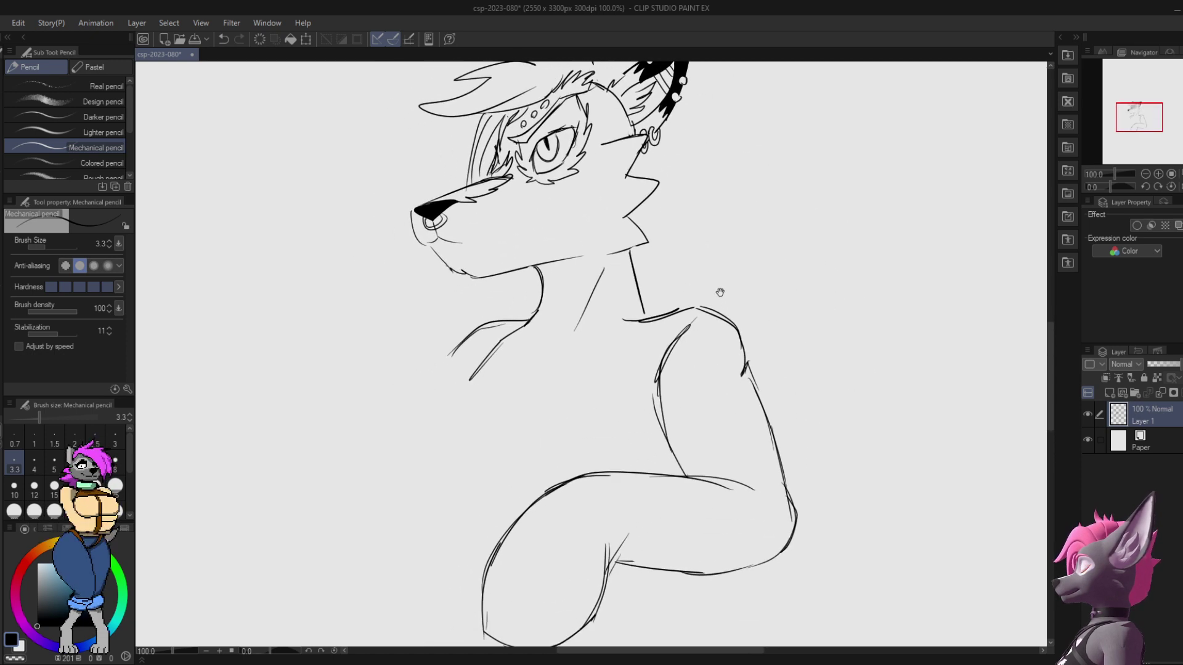
drag(646, 322, 602, 388)
key(ctrl+z)
mouse_move(644, 321)
mouse_down()
mouse_move(613, 377)
mouse_move(617, 363)
mouse_move(511, 378)
mouse_move(531, 317)
mouse_up()
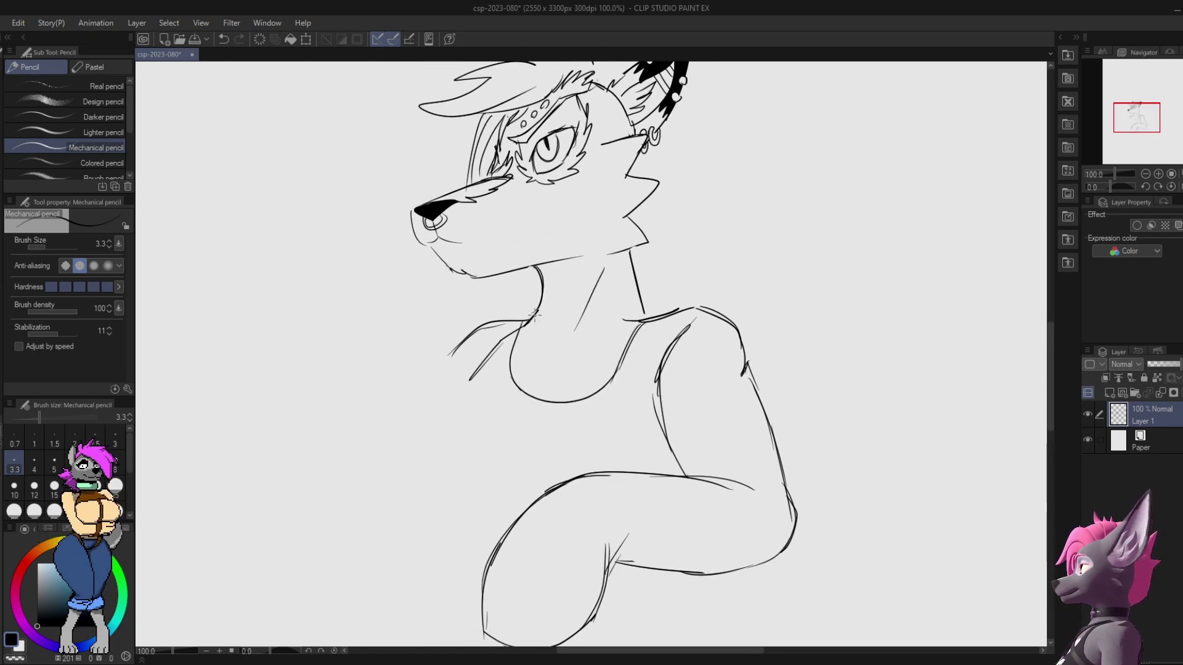
key(ctrl+z)
drag(515, 394, 529, 330)
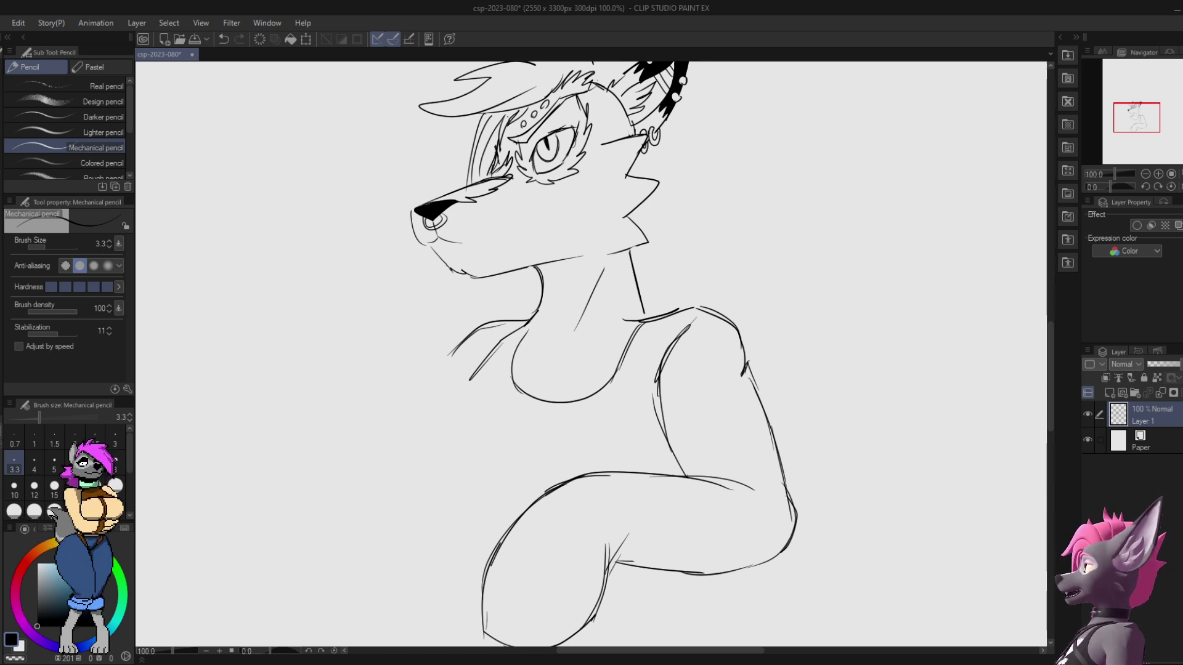
Step: Draw a second line parallel to the neckline's outside to form a trim band
mouse_move(523, 312)
mouse_down()
mouse_move(542, 290)
mouse_move(506, 353)
mouse_move(529, 411)
mouse_move(506, 348)
mouse_move(515, 399)
mouse_up()
key(ctrl+z)
key(ctrl+z)
mouse_move(506, 383)
mouse_down()
mouse_move(523, 407)
mouse_move(616, 395)
mouse_move(647, 330)
mouse_up()
Step: Round off the band's end at the near shoulder and clean up where the throat line meets the neckline
key(e)
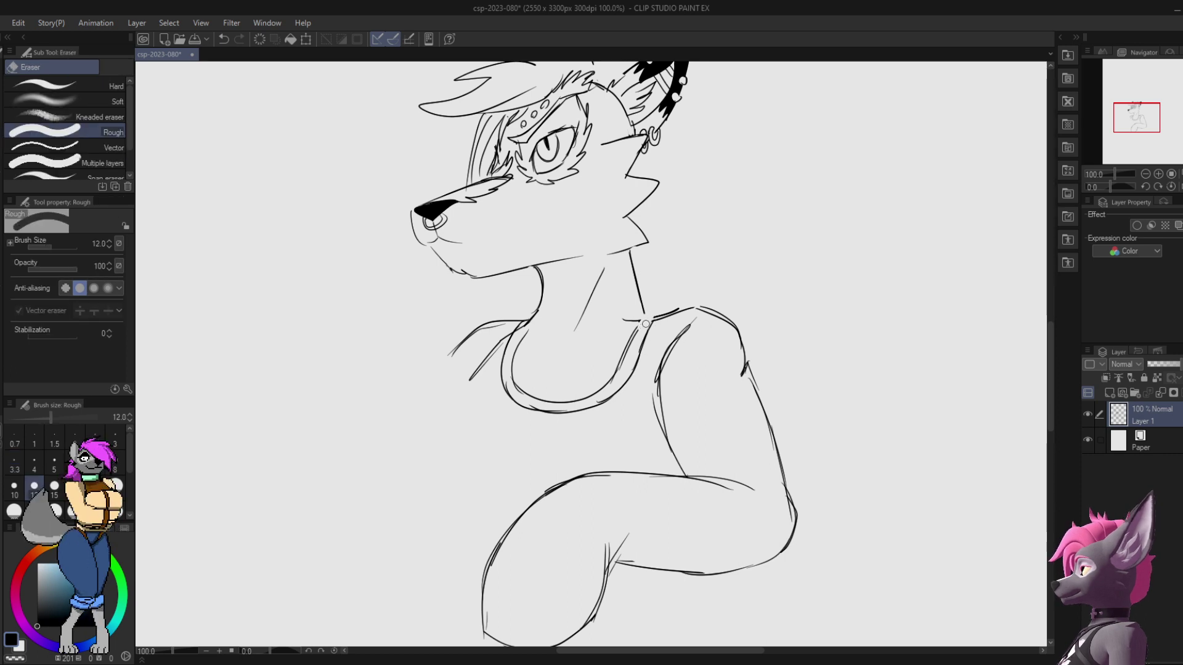
key(p)
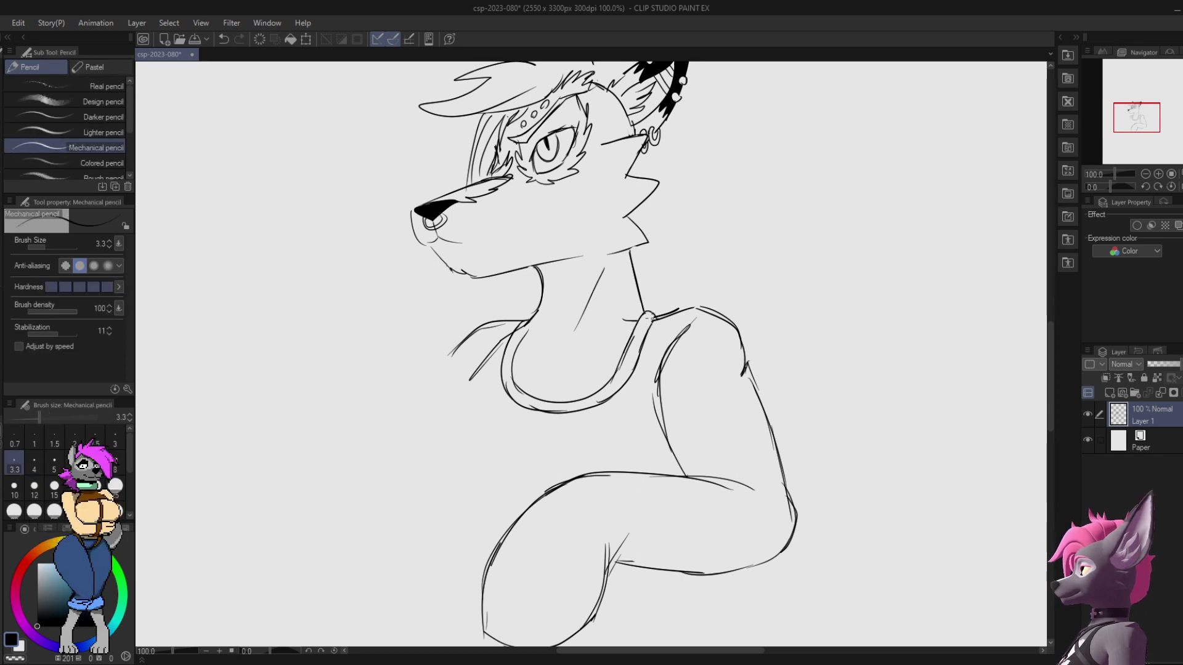
key(e)
key(p)
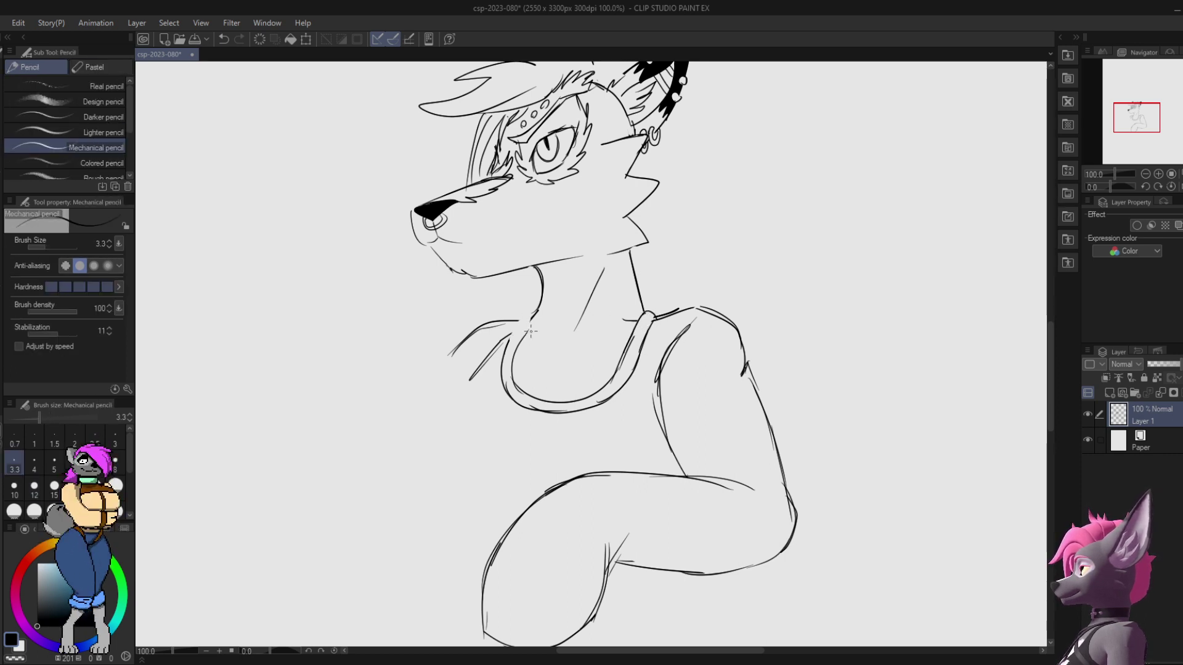
key(e)
key(p)
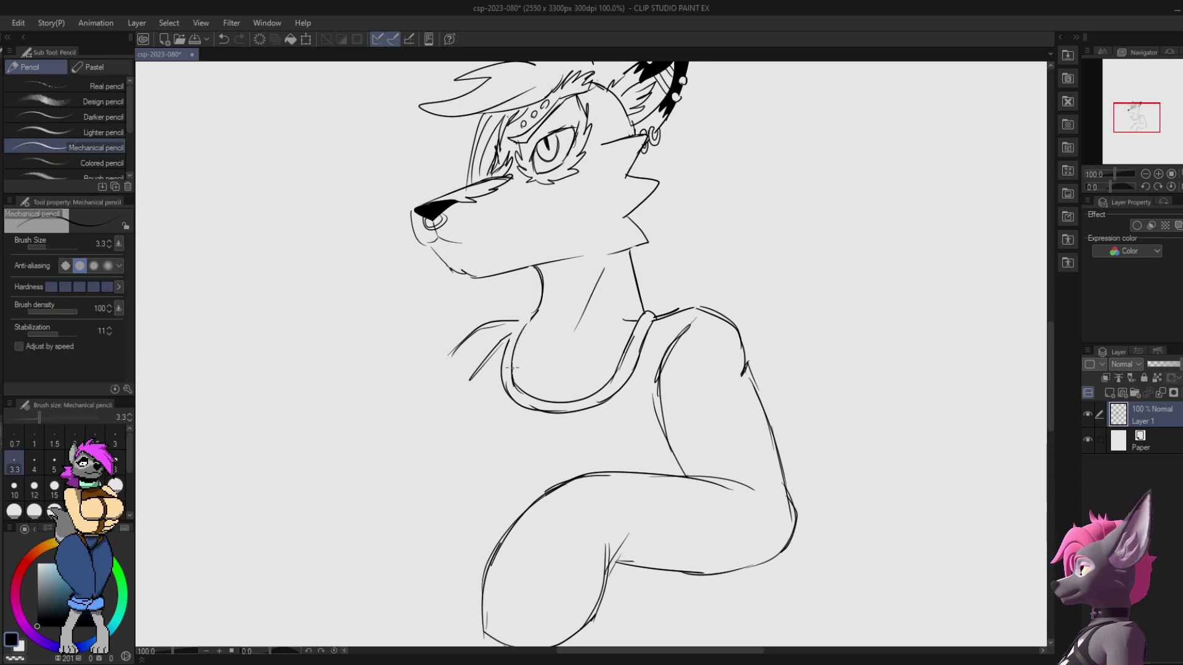
Step: Erase the band's outer line on the far-shoulder side and redraw it with a rounded end at the throat
key(e)
mouse_move(512, 367)
mouse_down()
mouse_move(530, 318)
mouse_move(504, 388)
mouse_up()
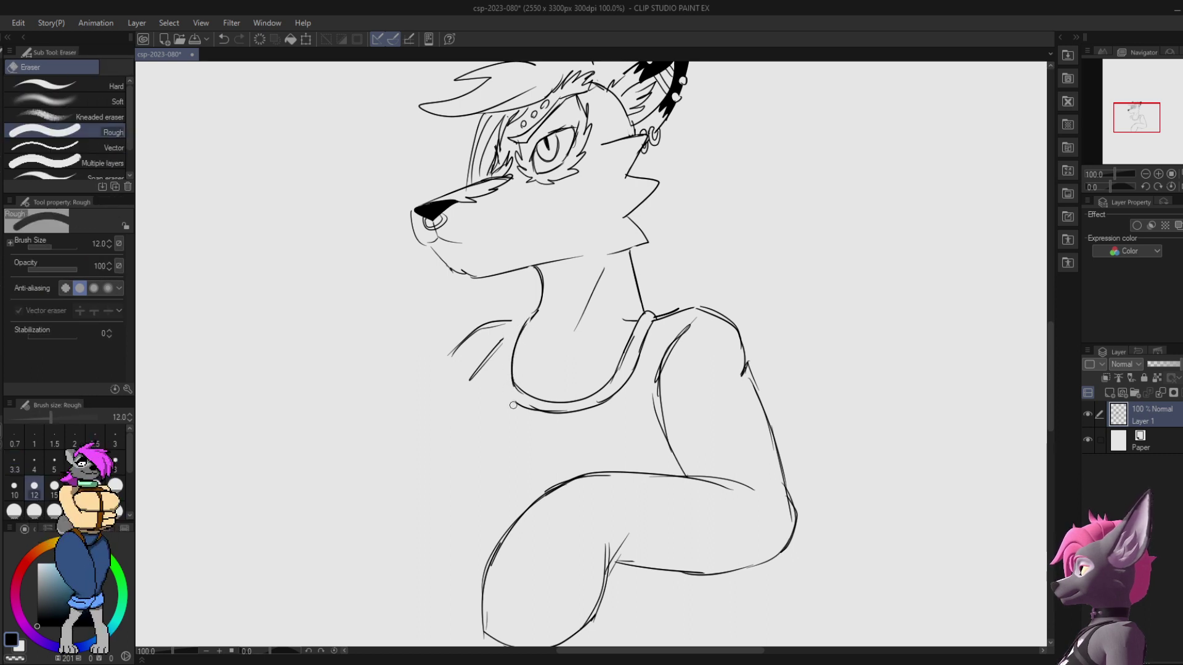
key(p)
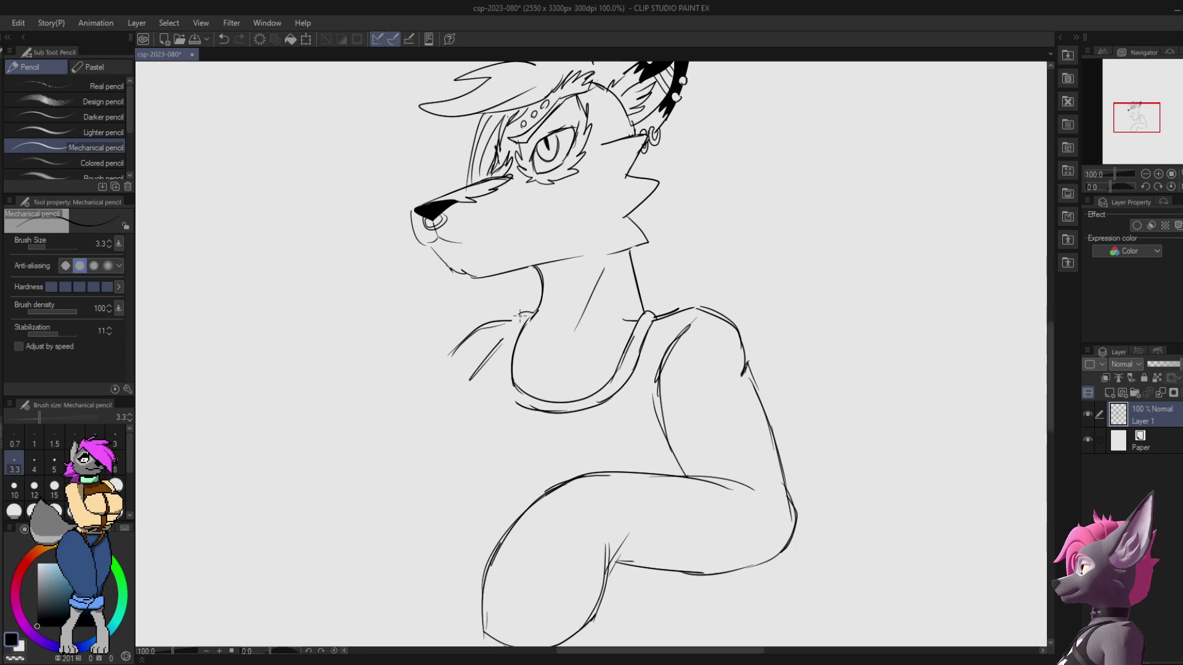
drag(519, 316, 502, 384)
mouse_move(505, 336)
mouse_down()
mouse_move(524, 411)
mouse_move(569, 415)
mouse_move(533, 408)
mouse_move(546, 416)
mouse_up()
Step: Erase the bottom of the band's outer line and redraw it as a single smooth curve
key(e)
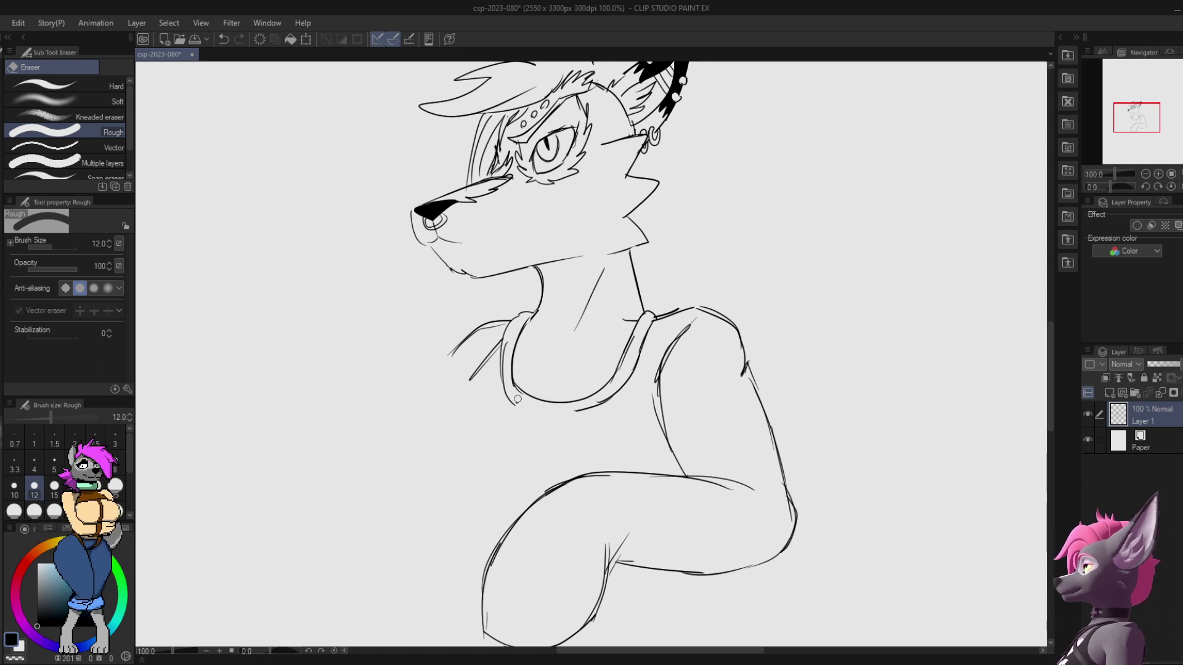
key(p)
drag(517, 403, 578, 407)
key(e)
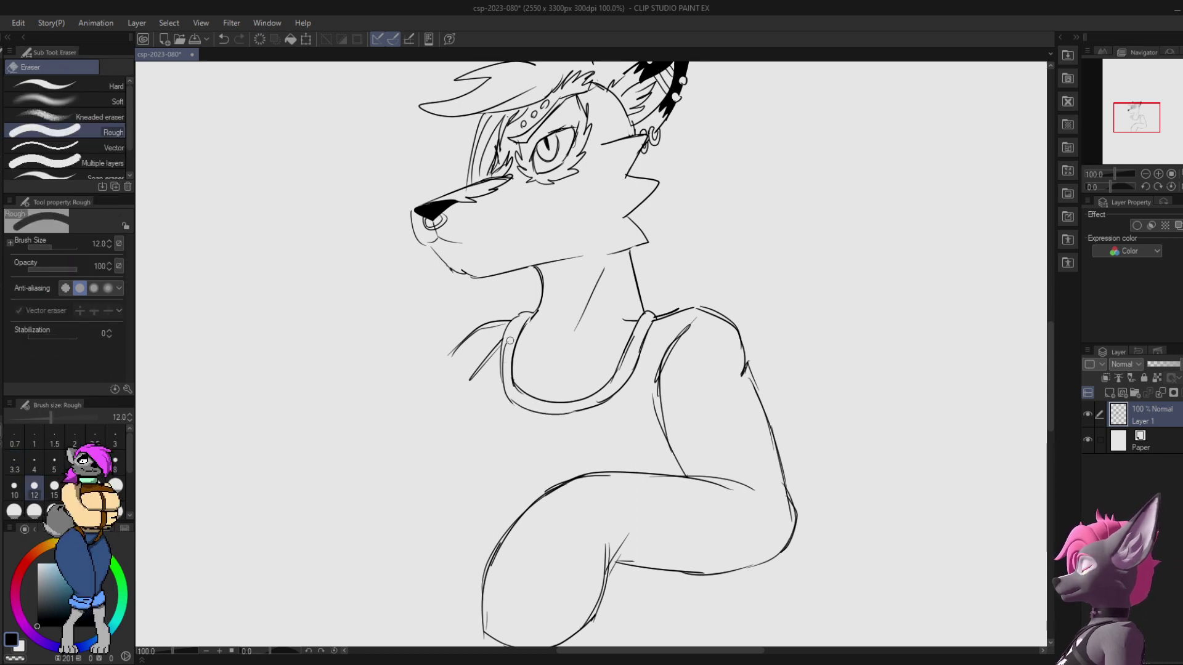
Step: Erase the doubled outer line on the band's far-shoulder side and redraw it to blend into the bottom curve
drag(507, 336, 514, 405)
key(p)
mouse_move(500, 346)
mouse_down()
mouse_move(511, 401)
mouse_move(608, 404)
mouse_up()
key(e)
key(p)
mouse_move(518, 405)
mouse_down()
mouse_move(584, 413)
mouse_move(619, 395)
mouse_up()
key(ctrl+z)
key(e)
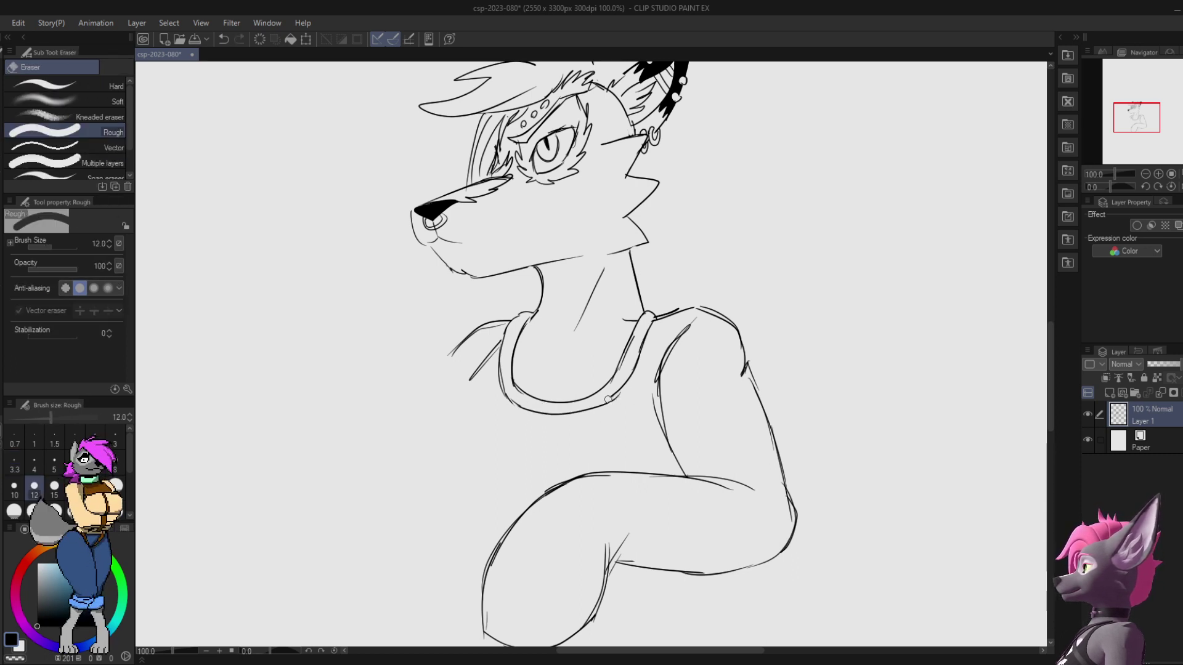
Step: Clean up the band's outer line on the near-shoulder side by erasing the rough strokes and redrawing the curve
key(p)
key(e)
mouse_move(633, 337)
mouse_down()
mouse_move(616, 375)
mouse_move(644, 327)
mouse_up()
key(p)
key(ctrl+z)
mouse_move(606, 398)
mouse_down()
mouse_move(643, 326)
mouse_move(628, 341)
mouse_move(635, 327)
mouse_move(681, 356)
mouse_move(647, 402)
mouse_up()
key(e)
key(ctrl+z)
key(p)
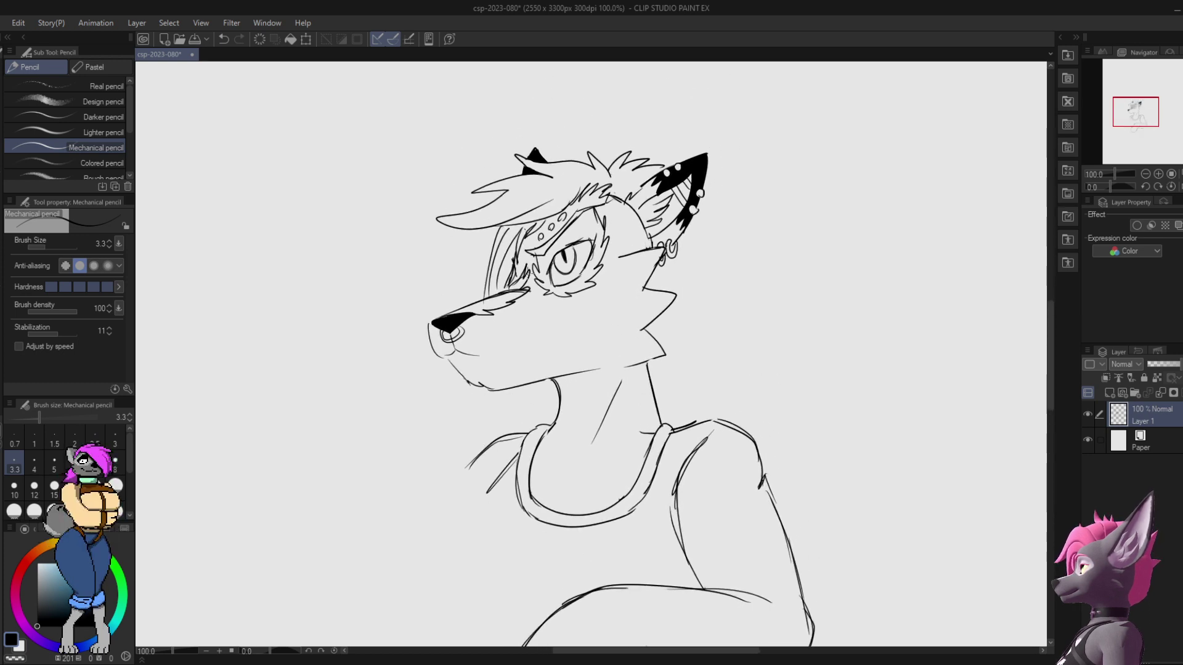
Step: Draw pointed hair strands hanging below the jaw in front of the neck
mouse_move(509, 271)
mouse_down()
mouse_move(497, 456)
mouse_move(518, 399)
mouse_move(516, 442)
mouse_up()
key(ctrl+z)
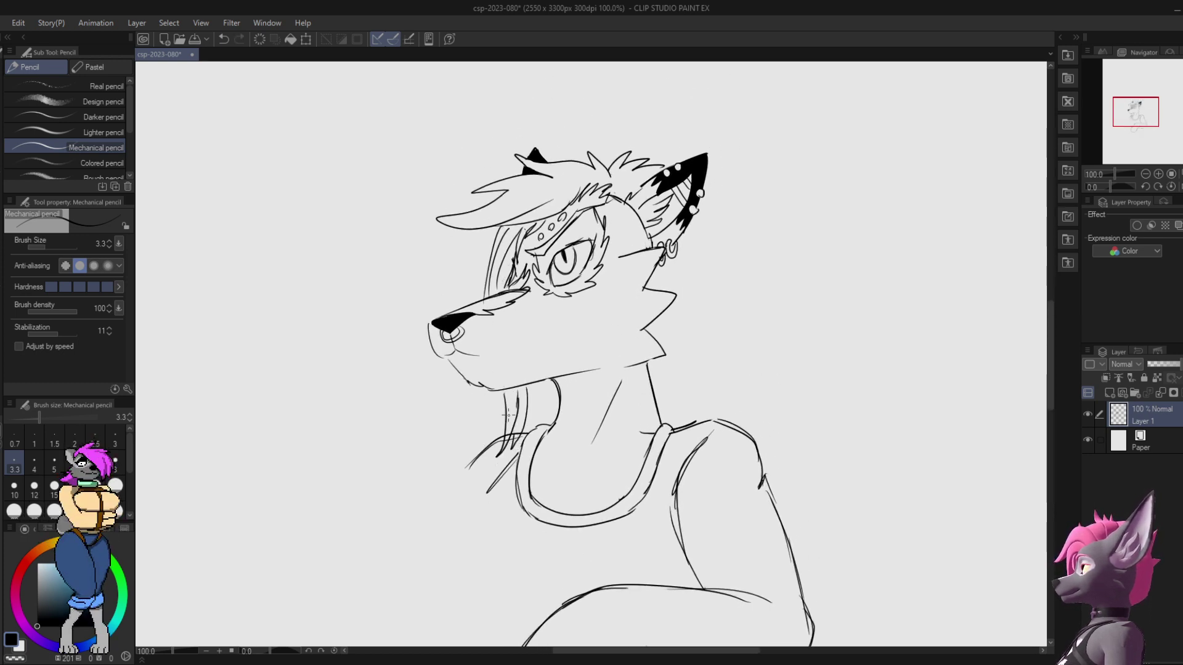
mouse_move(496, 390)
mouse_down()
mouse_move(484, 407)
mouse_move(485, 456)
mouse_move(502, 455)
mouse_move(491, 463)
mouse_up()
key(e)
key(p)
drag(505, 423, 495, 462)
drag(521, 422, 506, 459)
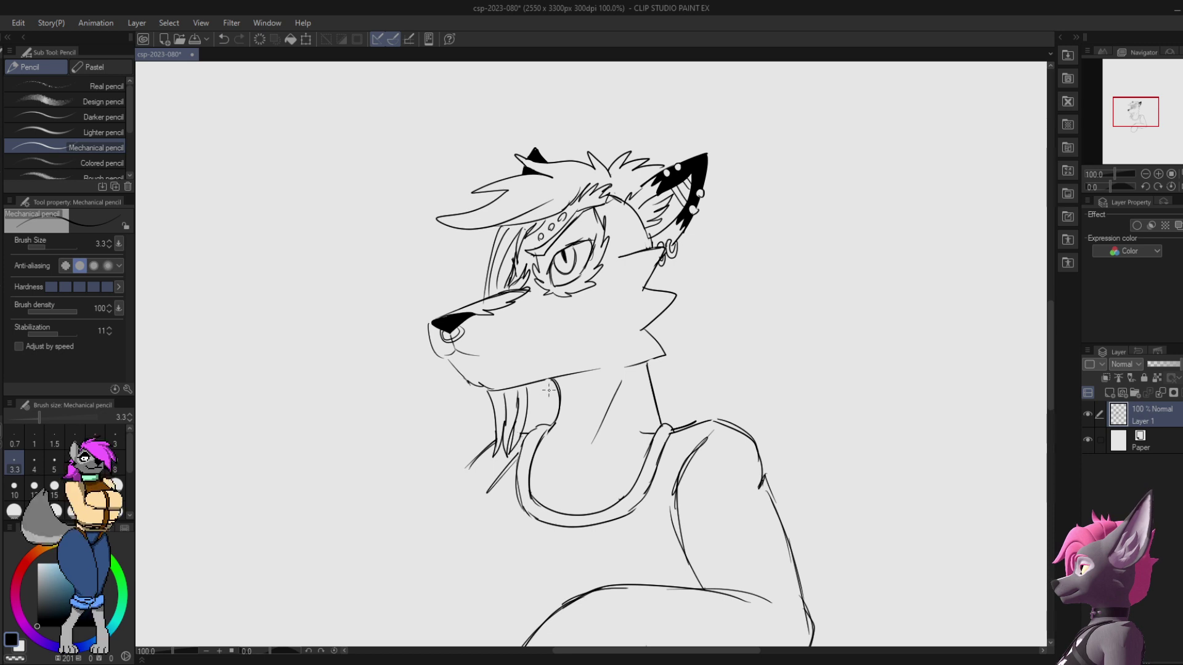
Step: Draw wavy hair strands with flicked tips behind the head, from below the ear down to the near shoulder
mouse_move(684, 271)
mouse_down()
mouse_move(675, 353)
mouse_move(645, 342)
mouse_move(660, 336)
mouse_move(650, 365)
mouse_move(676, 386)
mouse_move(671, 431)
mouse_move(629, 331)
mouse_move(600, 329)
mouse_up()
key(ctrl+z)
key(ctrl+z)
mouse_move(582, 303)
mouse_down()
mouse_move(604, 331)
mouse_move(635, 341)
mouse_move(591, 341)
mouse_up()
drag(591, 340, 628, 383)
drag(602, 360, 629, 396)
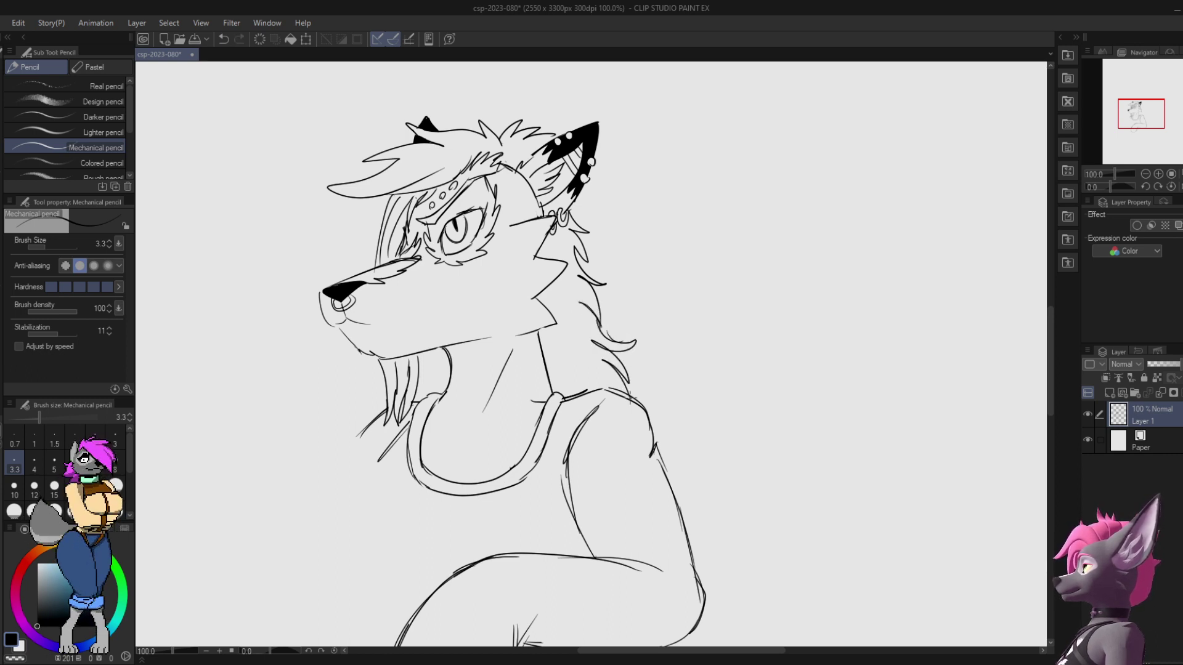
mouse_move(639, 335)
mouse_down()
mouse_move(641, 354)
mouse_move(646, 344)
mouse_up()
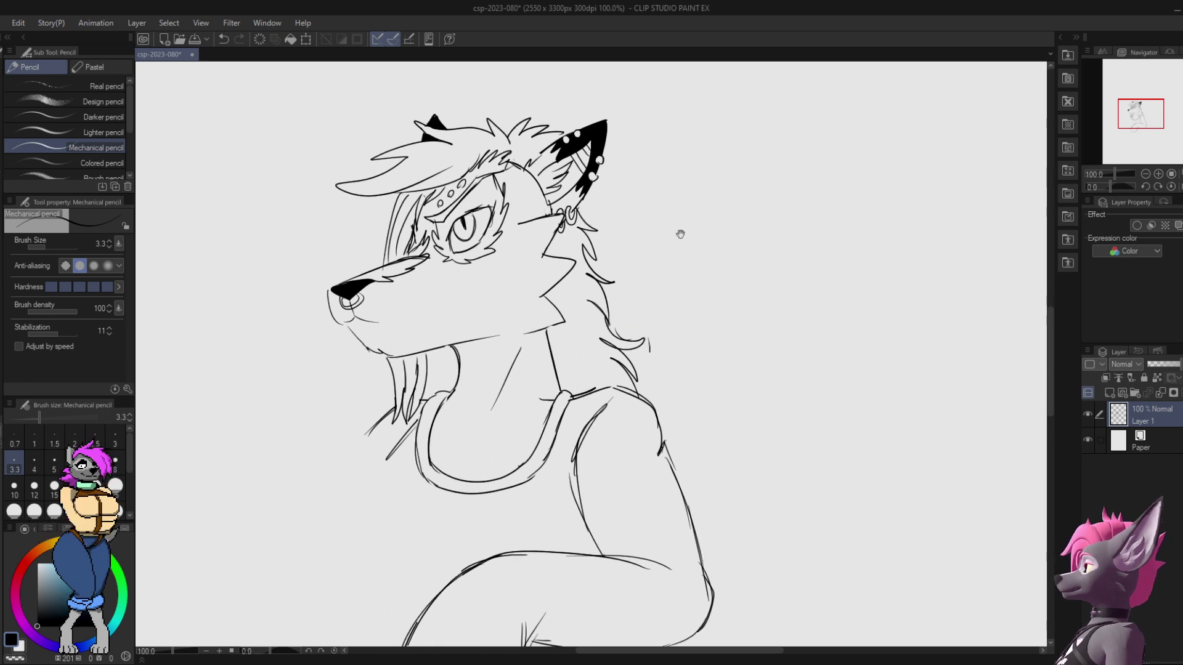
Step: Draw a row of spiky chest-fur tufts inside the top's neckline
drag(606, 278, 654, 219)
mouse_move(528, 386)
mouse_down()
mouse_move(581, 379)
mouse_move(529, 367)
mouse_move(520, 382)
mouse_move(499, 367)
mouse_move(480, 386)
mouse_up()
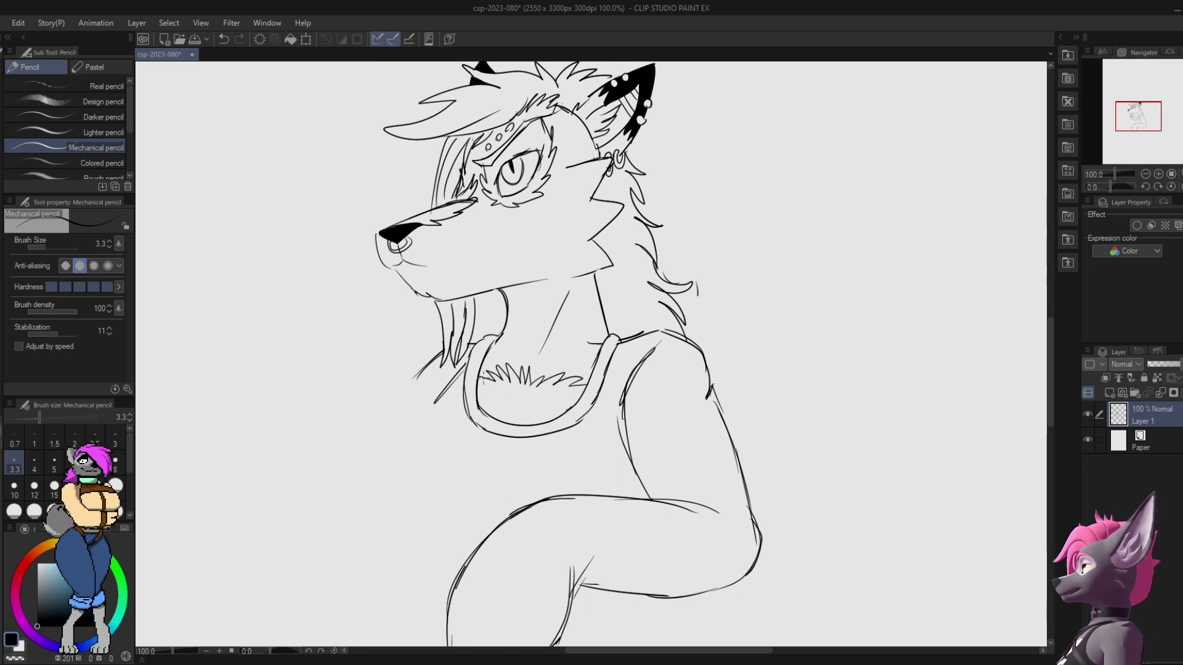
mouse_move(672, 305)
mouse_down()
mouse_move(665, 357)
mouse_move(687, 296)
mouse_up()
mouse_move(602, 370)
mouse_down()
mouse_move(606, 449)
mouse_move(662, 441)
mouse_up()
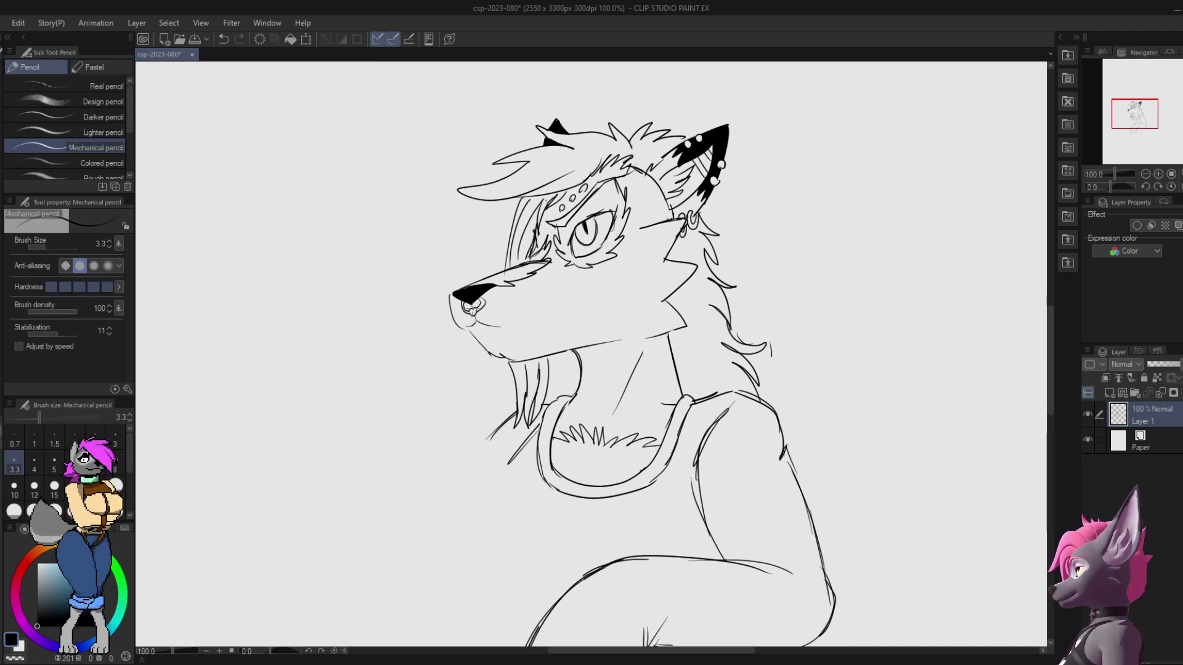
Step: Rework the eye's outline with a heavier, darker upper lid line
drag(631, 280, 624, 307)
mouse_move(607, 254)
mouse_down()
mouse_move(592, 281)
mouse_move(574, 249)
mouse_move(604, 240)
mouse_up()
key(ctrl+z)
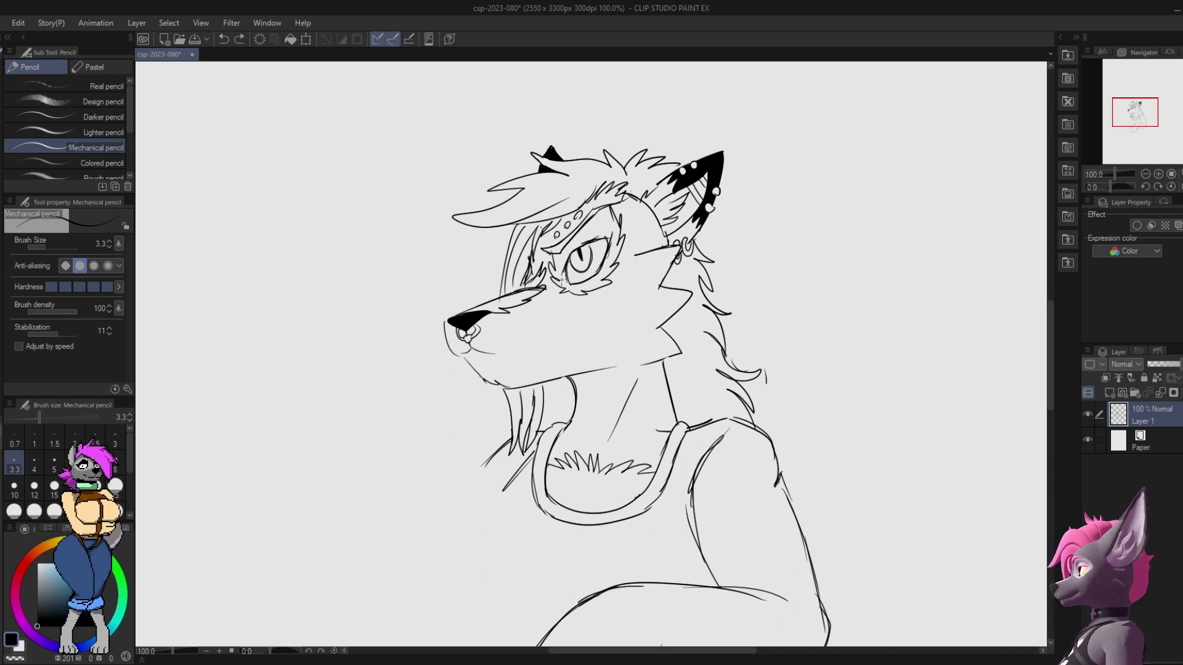
mouse_move(560, 277)
mouse_down()
mouse_move(571, 253)
mouse_move(609, 238)
mouse_move(593, 279)
mouse_move(607, 247)
mouse_up()
key(ctrl+z)
key(ctrl+z)
key(e)
key(p)
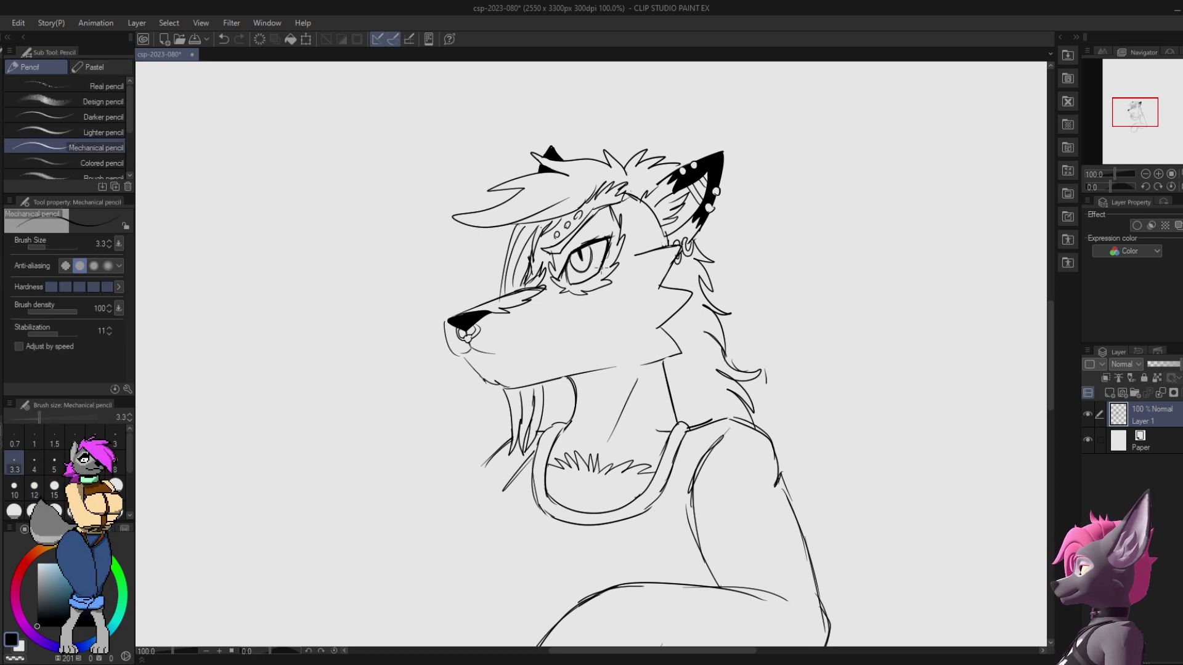
Step: Draw a small square with an X inside at the lower end of the bent arm
drag(755, 255, 722, 138)
drag(707, 239, 682, 160)
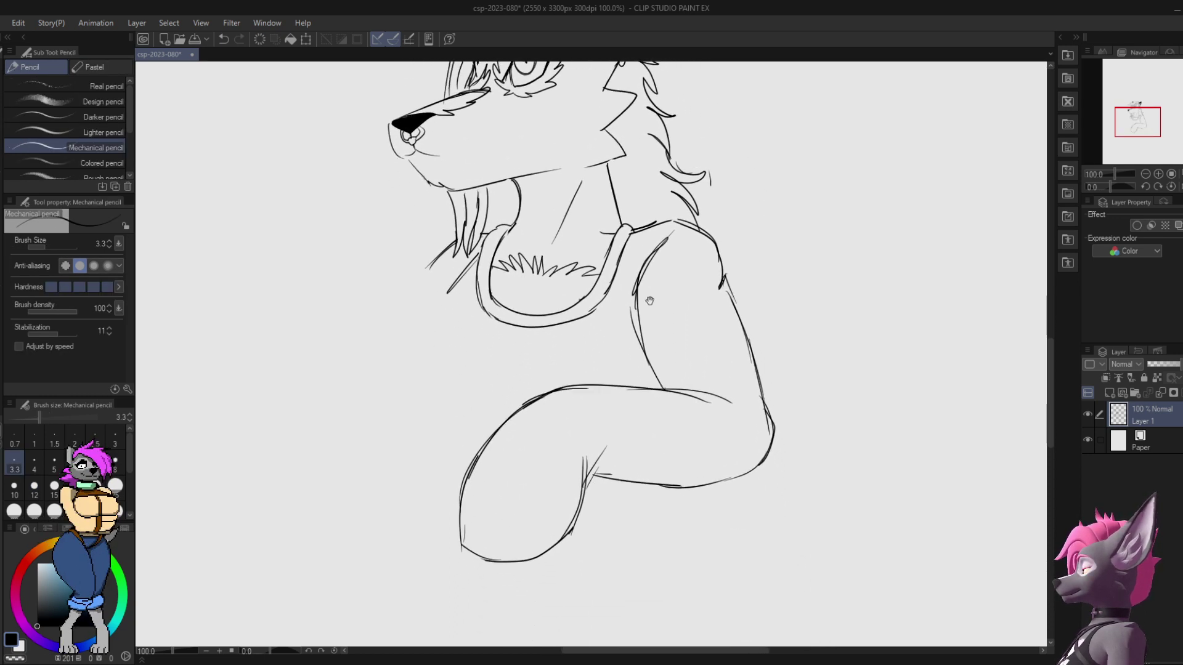
drag(650, 298, 670, 208)
mouse_move(510, 474)
mouse_down()
mouse_move(538, 480)
mouse_move(529, 450)
mouse_move(530, 473)
mouse_move(593, 409)
mouse_up()
key(ctrl+z)
key(ctrl+z)
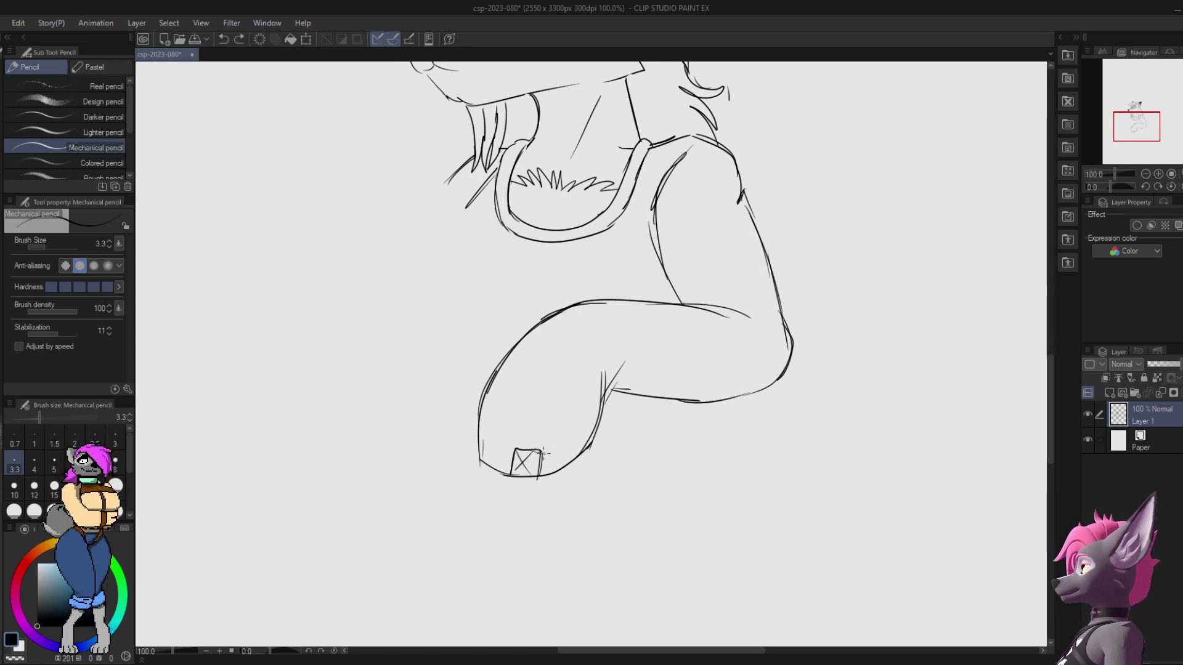
Step: Draw an inner strap line parallel to the arm's outer edge, from the crossed square past the elbow and over the shoulder
mouse_move(544, 459)
mouse_down()
mouse_move(612, 369)
mouse_move(761, 368)
mouse_move(774, 347)
mouse_up()
drag(734, 210, 777, 335)
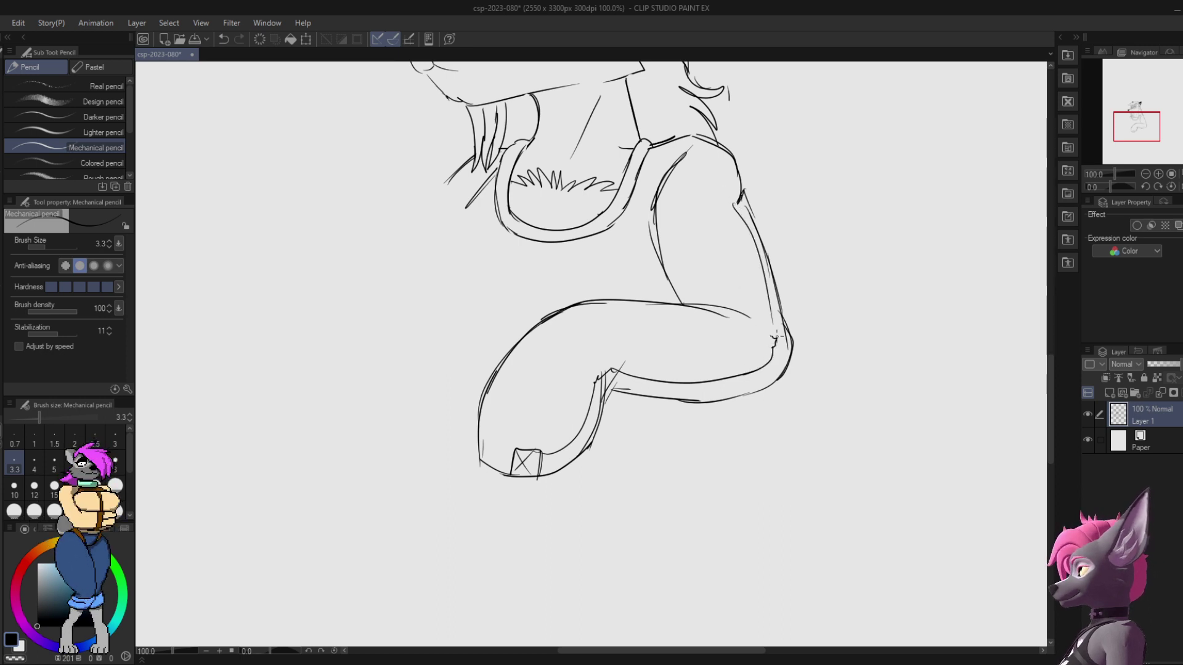
mouse_move(734, 205)
mouse_down()
mouse_move(697, 145)
mouse_move(650, 148)
mouse_up()
drag(756, 163, 779, 377)
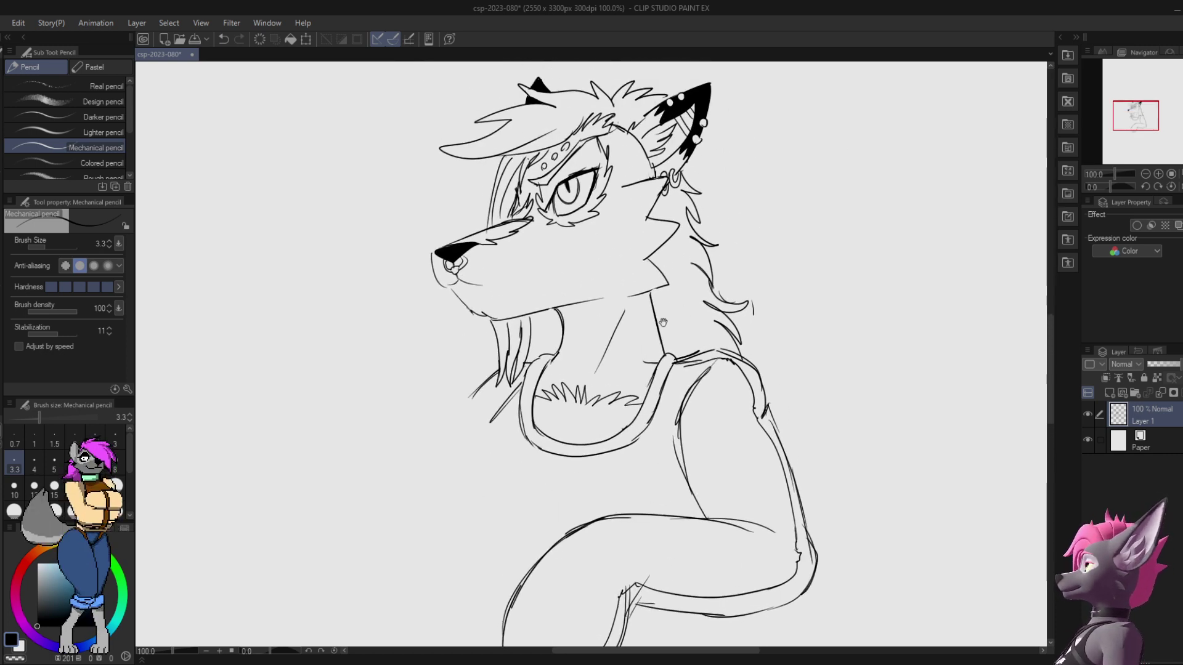
mouse_move(656, 347)
mouse_down()
mouse_move(678, 314)
mouse_move(672, 323)
mouse_up()
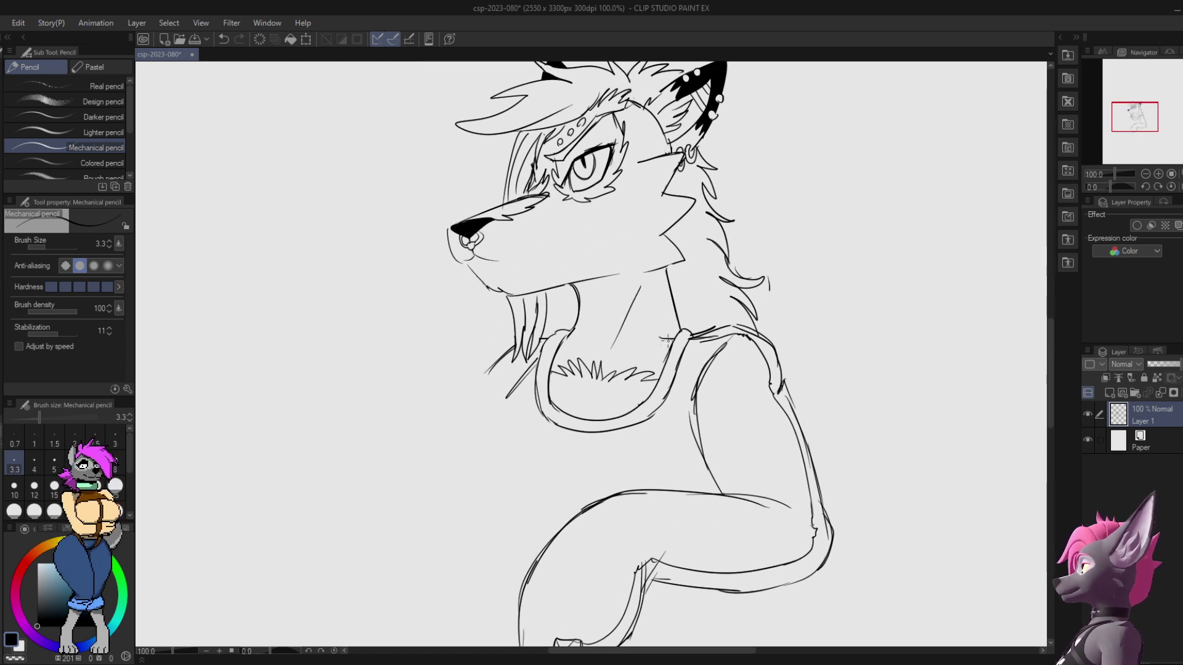
Step: Draw the two collarbone lines at the base of the neck, just above the chest fur
drag(622, 359, 682, 336)
key(ctrl+z)
key(ctrl+z)
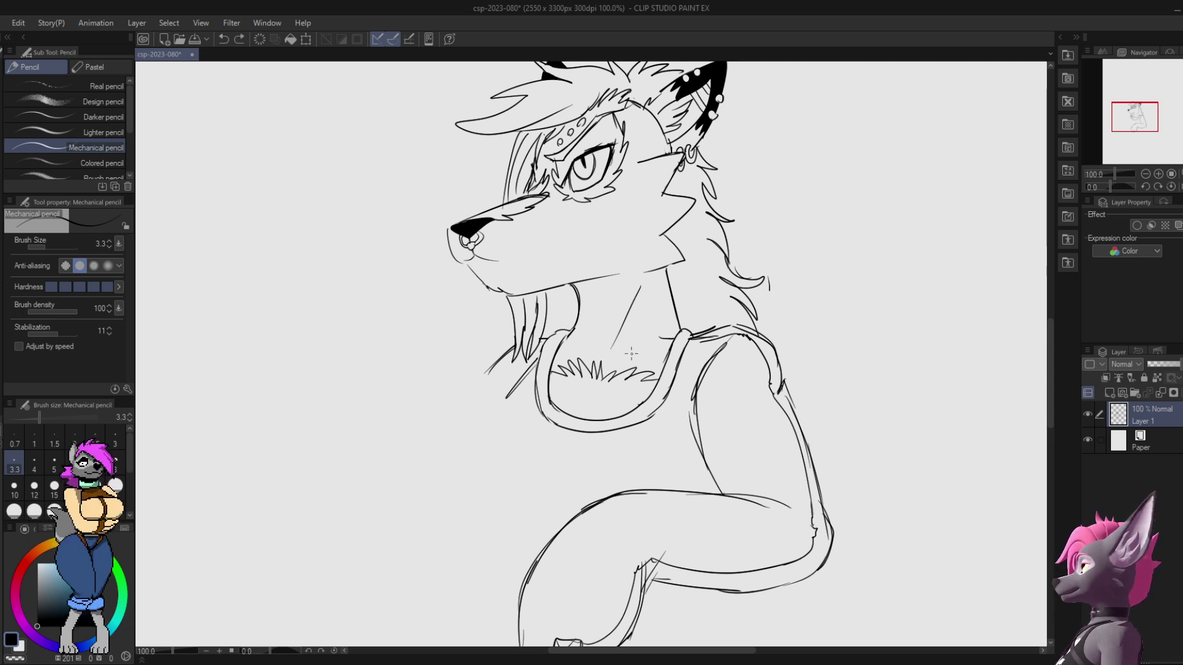
drag(610, 350, 672, 342)
key(ctrl+z)
key(ctrl+z)
mouse_move(593, 356)
mouse_down()
mouse_move(554, 340)
mouse_move(573, 340)
mouse_up()
key(ctrl+z)
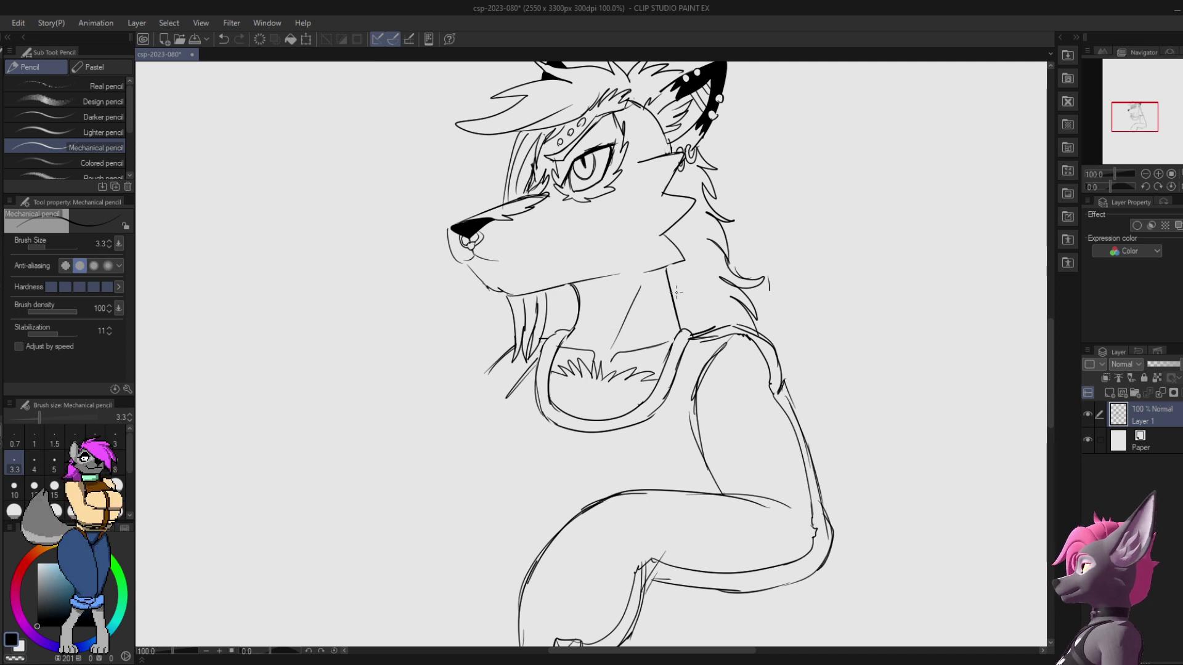
Step: Add a slanted muscle line at the front of the neck and save the drawing
drag(579, 289, 591, 338)
mouse_move(772, 308)
mouse_down()
mouse_move(778, 298)
mouse_move(741, 207)
mouse_up()
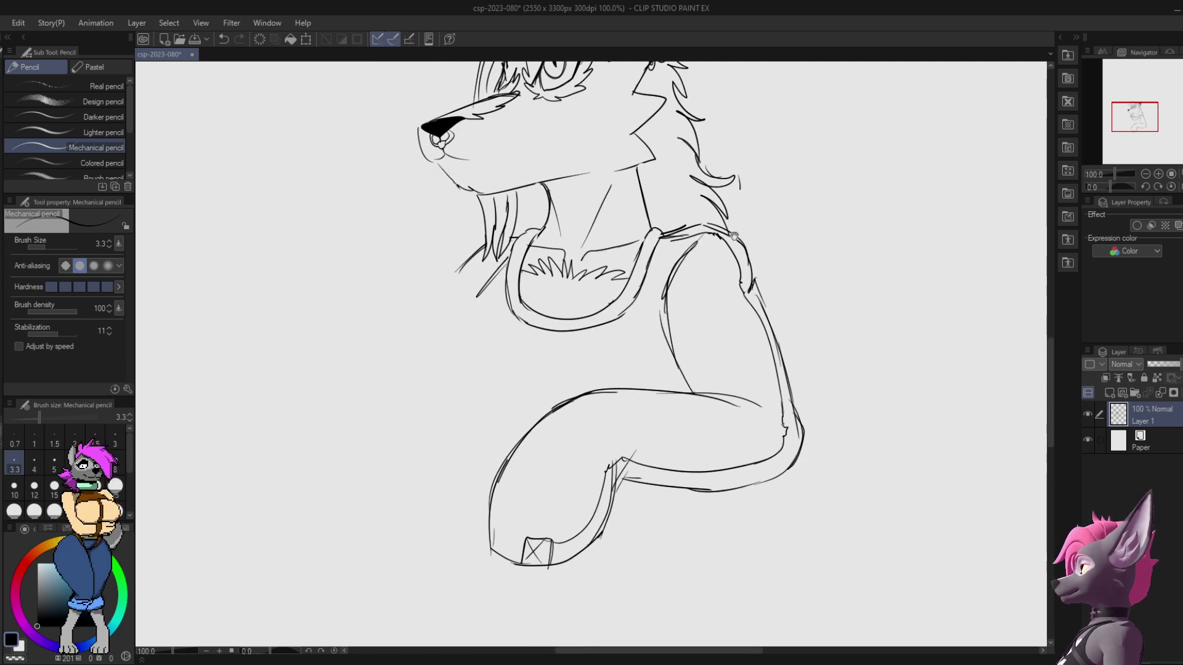
key(ctrl+s)
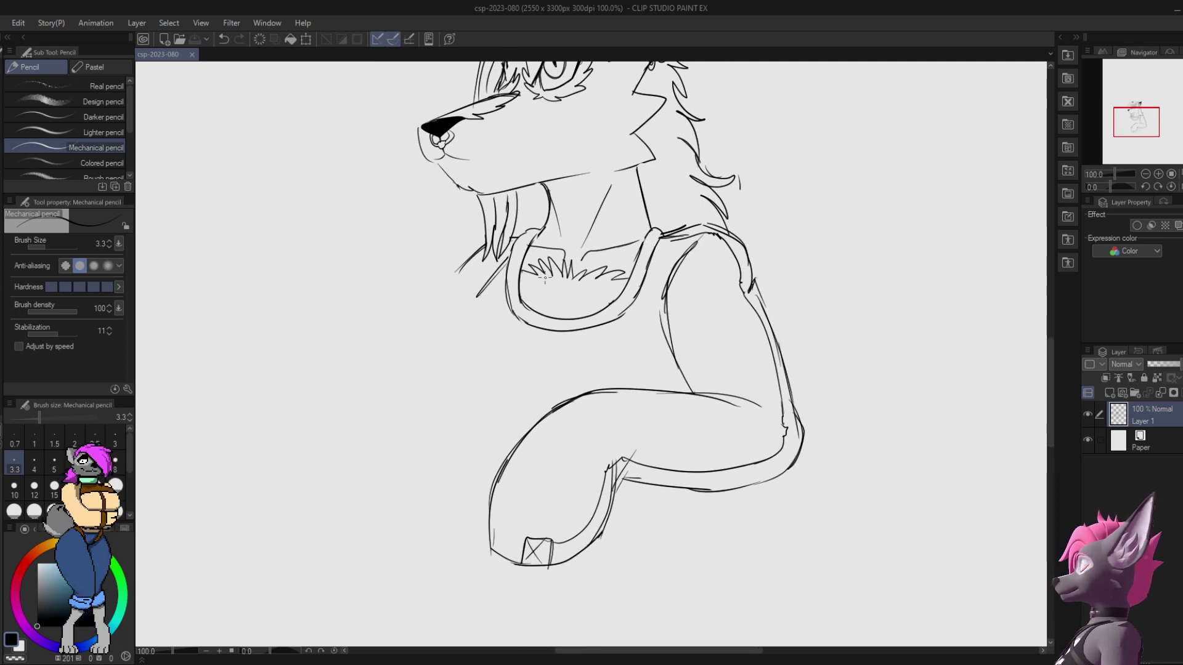
Step: Draw the rounded outline of the chest from below the far shoulder around to the bent arm
mouse_move(474, 302)
mouse_down()
mouse_move(450, 317)
mouse_move(425, 411)
mouse_move(456, 443)
mouse_up()
mouse_move(415, 403)
mouse_down()
mouse_move(474, 446)
mouse_move(457, 439)
mouse_move(484, 448)
mouse_up()
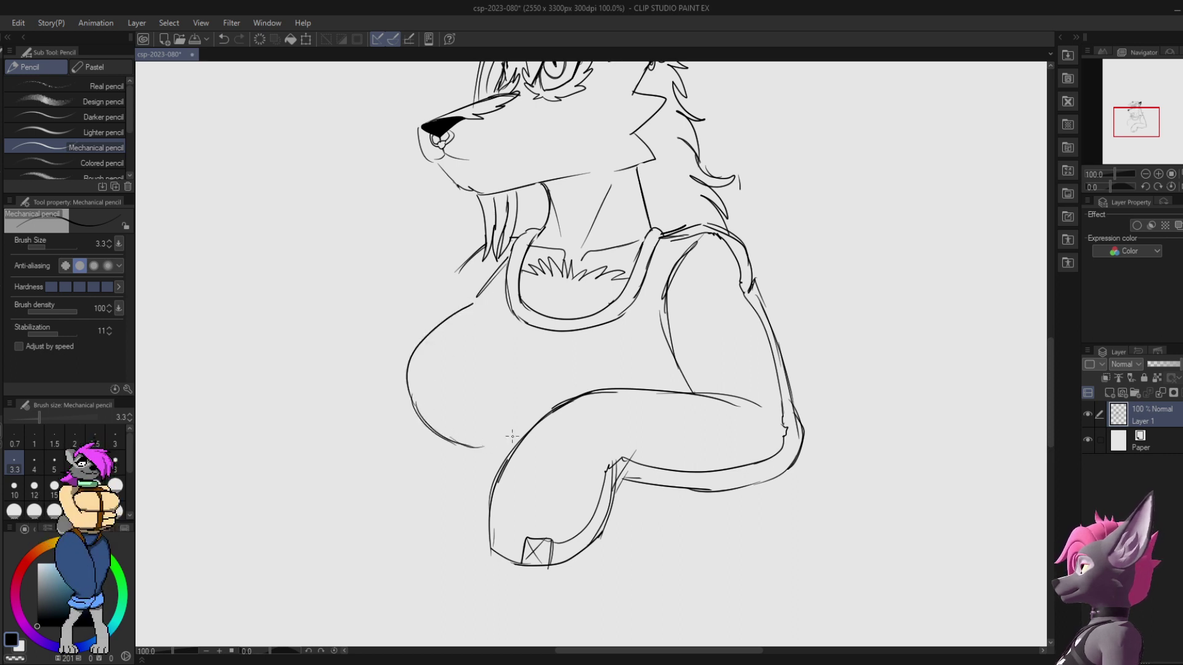
key(ctrl+z)
mouse_move(424, 417)
mouse_down()
mouse_move(467, 445)
mouse_move(509, 450)
mouse_up()
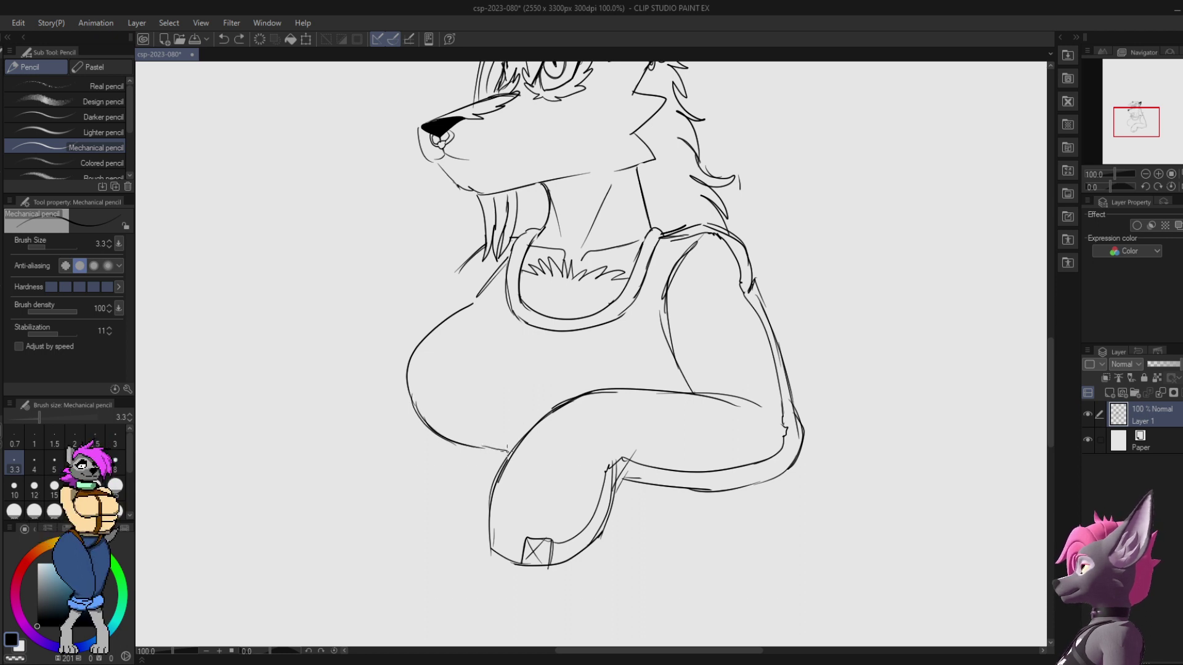
Step: Draw a curved strap edge just beneath the neckline band and a short body line below the near armpit
mouse_move(494, 314)
mouse_down()
mouse_move(618, 311)
mouse_move(621, 327)
mouse_move(573, 330)
mouse_move(655, 324)
mouse_move(655, 387)
mouse_up()
key(ctrl+z)
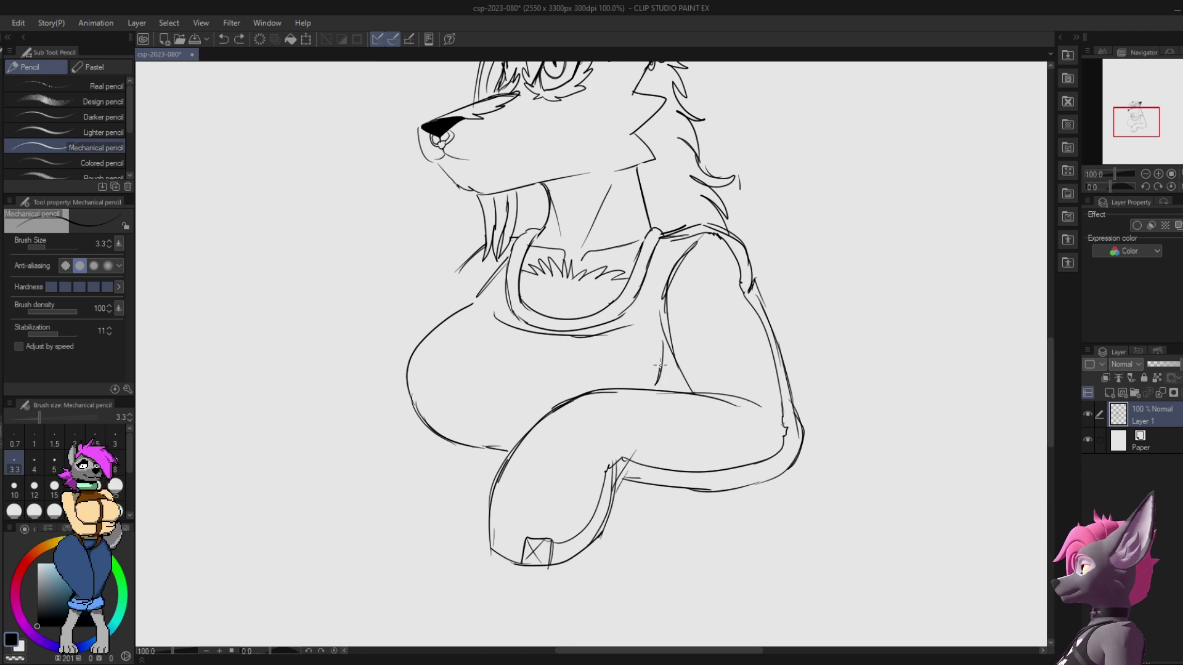
mouse_move(662, 341)
mouse_down()
mouse_move(656, 386)
mouse_move(662, 348)
mouse_up()
key(ctrl+z)
key(ctrl+z)
key(ctrl+z)
key(ctrl+z)
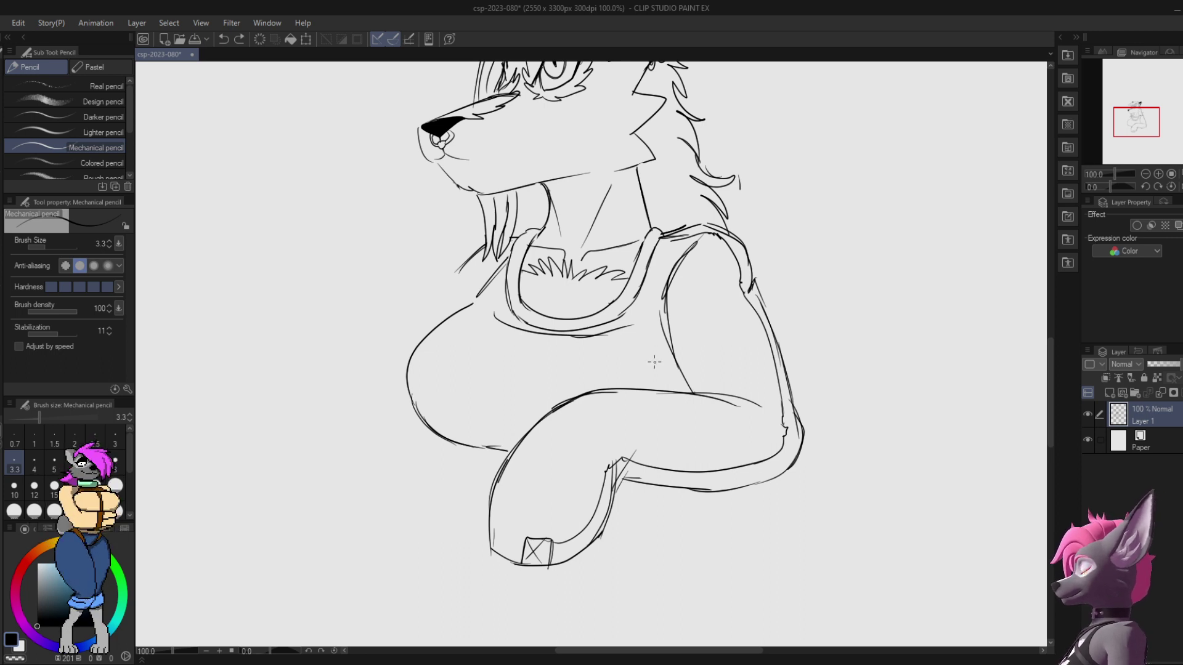
drag(663, 334, 659, 388)
key(ctrl+z)
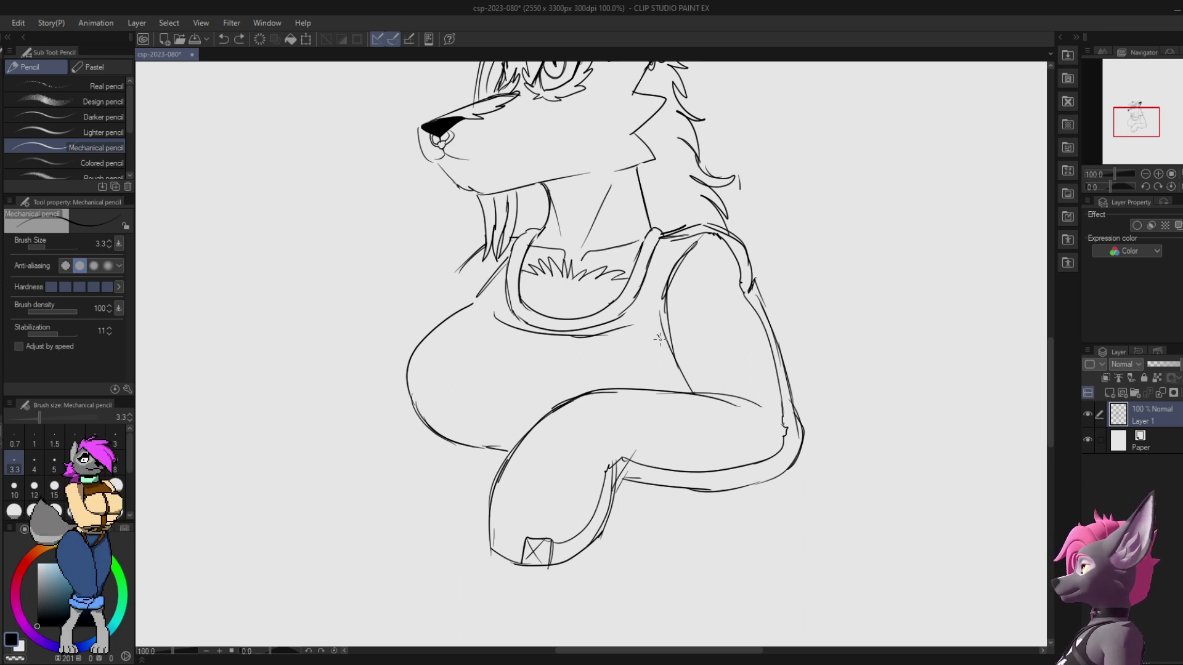
drag(662, 336, 667, 380)
Step: Draw the chest strap's lower edge and add X-marked squares at its two ends and centre
drag(485, 302, 574, 362)
key(ctrl+z)
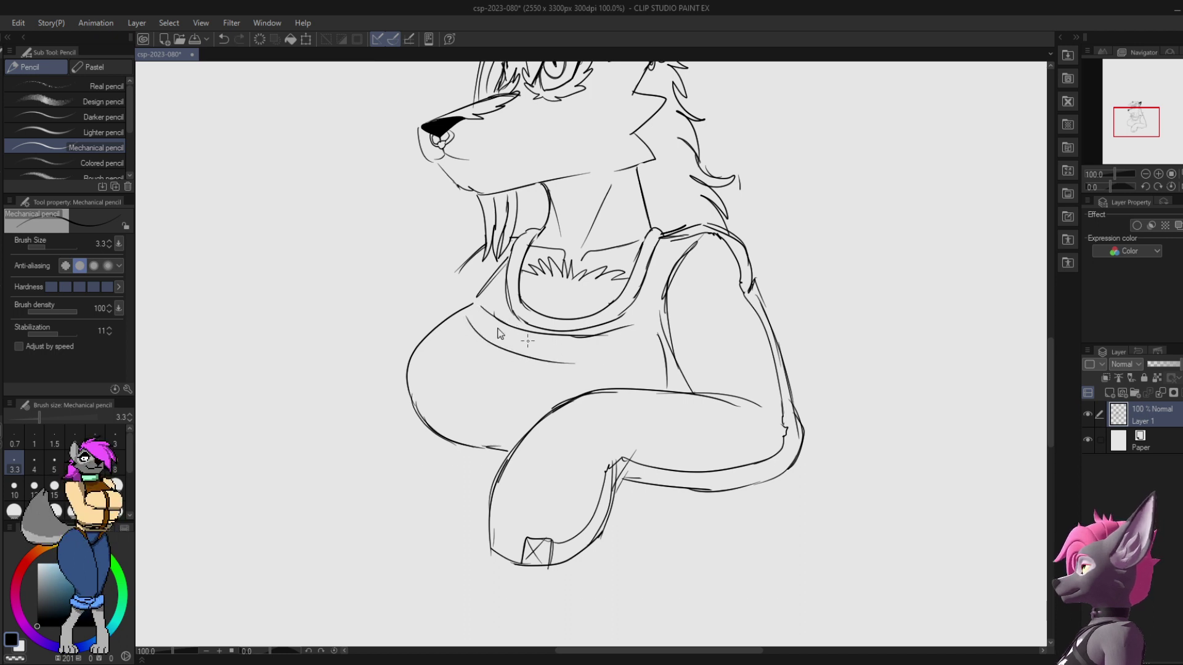
key(ctrl+z)
mouse_move(475, 330)
mouse_down()
mouse_move(586, 363)
mouse_move(654, 343)
mouse_move(628, 329)
mouse_move(477, 330)
mouse_move(463, 315)
mouse_move(483, 307)
mouse_move(490, 320)
mouse_up()
key(ctrl+z)
drag(630, 331, 641, 340)
drag(626, 326, 634, 361)
drag(632, 330, 649, 346)
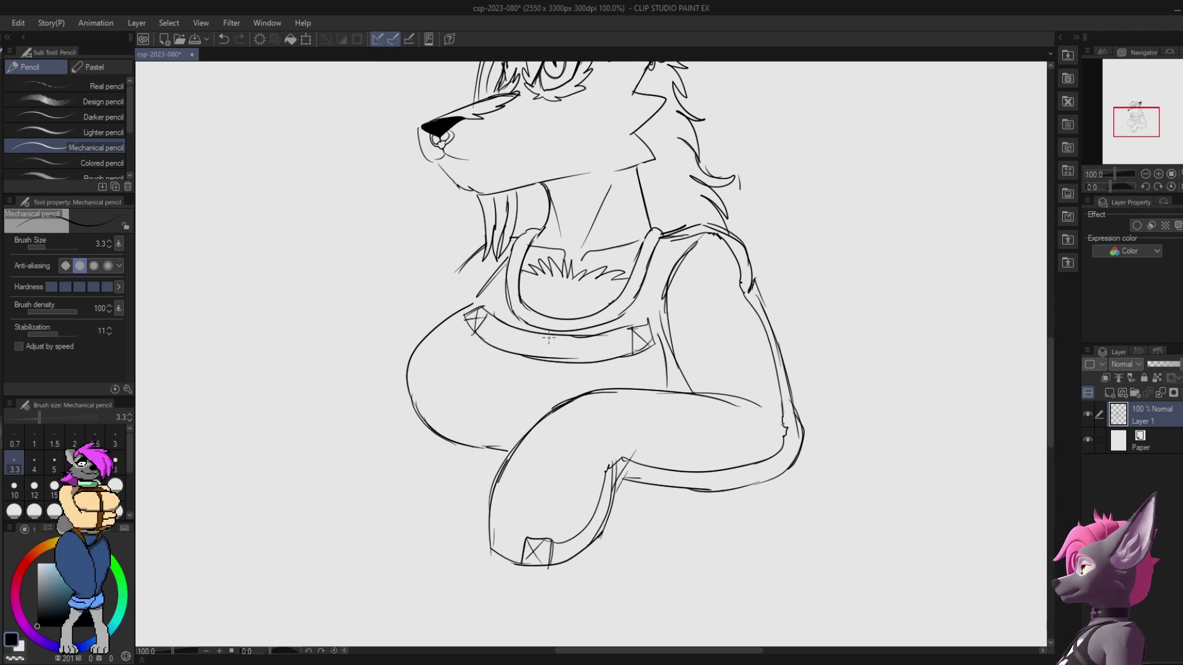
mouse_move(548, 336)
mouse_down()
mouse_move(541, 359)
mouse_move(561, 357)
mouse_up()
Step: Draw a vertical strap from the centre square down to the arm, and add short ticks above the far-end square
mouse_move(544, 357)
mouse_down()
mouse_move(561, 343)
mouse_move(510, 448)
mouse_up()
key(ctrl+z)
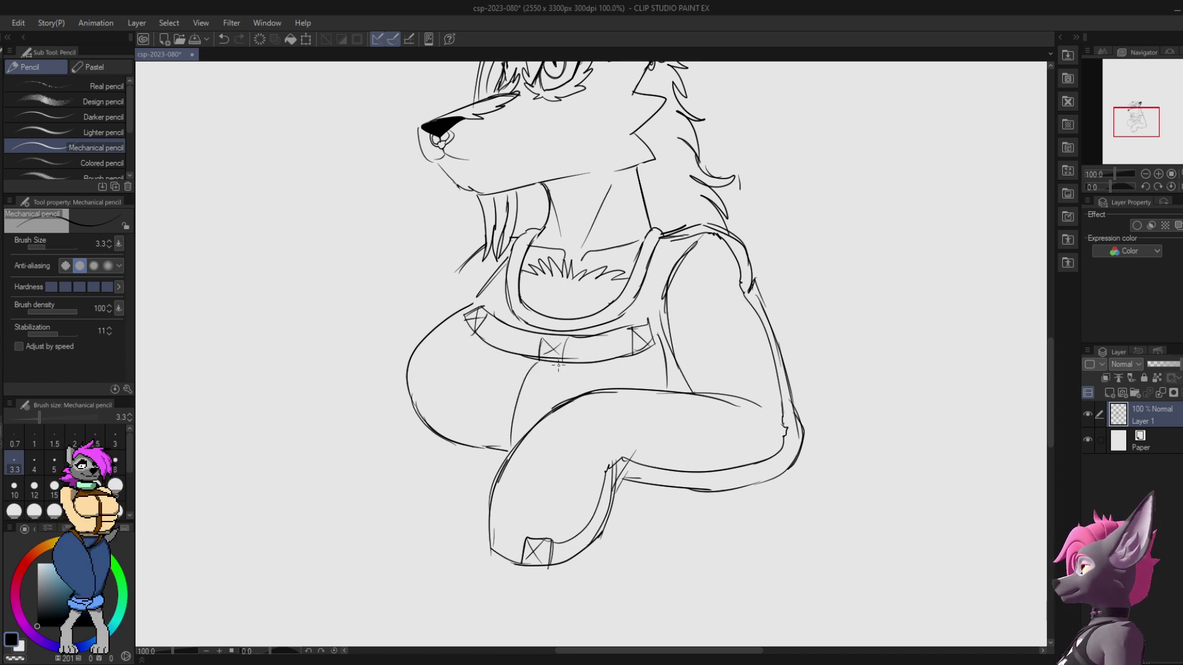
drag(558, 365, 540, 423)
mouse_move(704, 320)
mouse_down()
mouse_move(694, 370)
mouse_move(713, 387)
mouse_up()
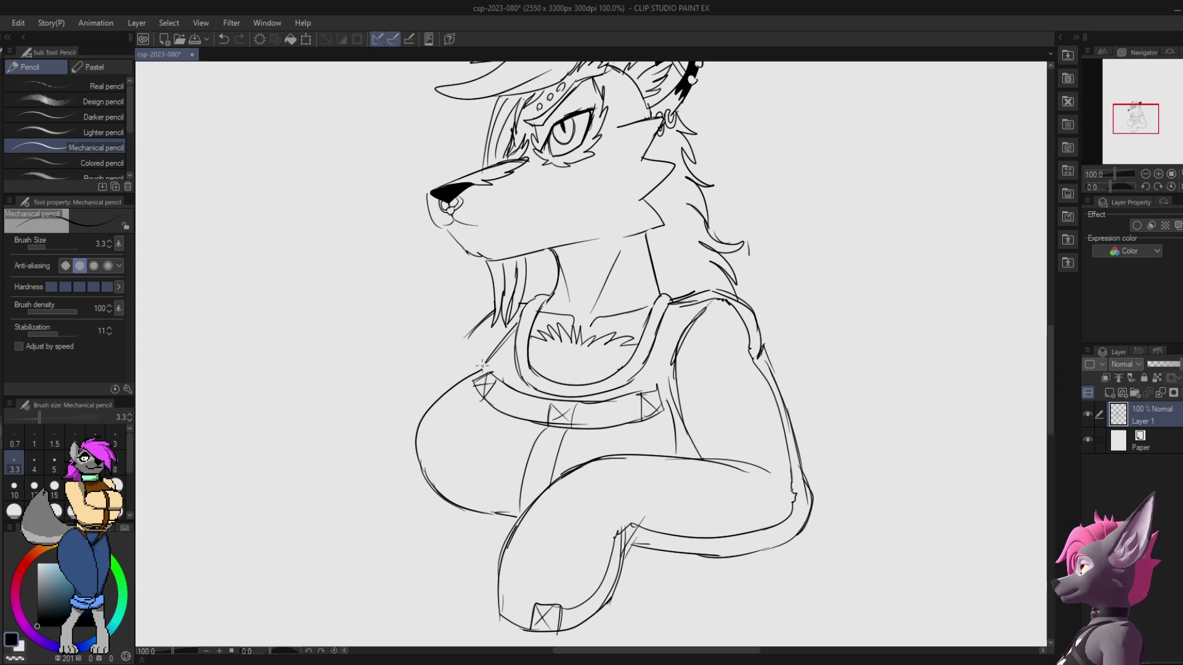
drag(481, 354, 480, 364)
mouse_move(725, 179)
mouse_down()
mouse_move(719, 157)
mouse_move(710, 259)
mouse_move(742, 338)
mouse_move(760, 253)
mouse_move(730, 250)
mouse_move(738, 225)
mouse_up()
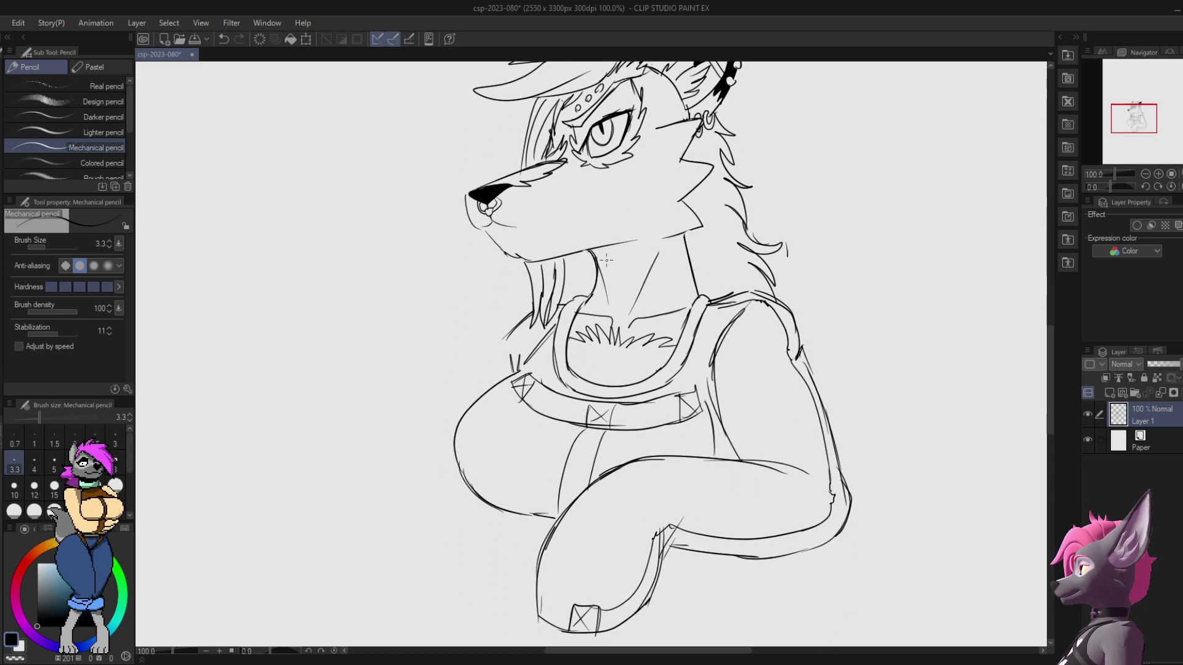
drag(593, 266, 688, 260)
drag(591, 288, 695, 281)
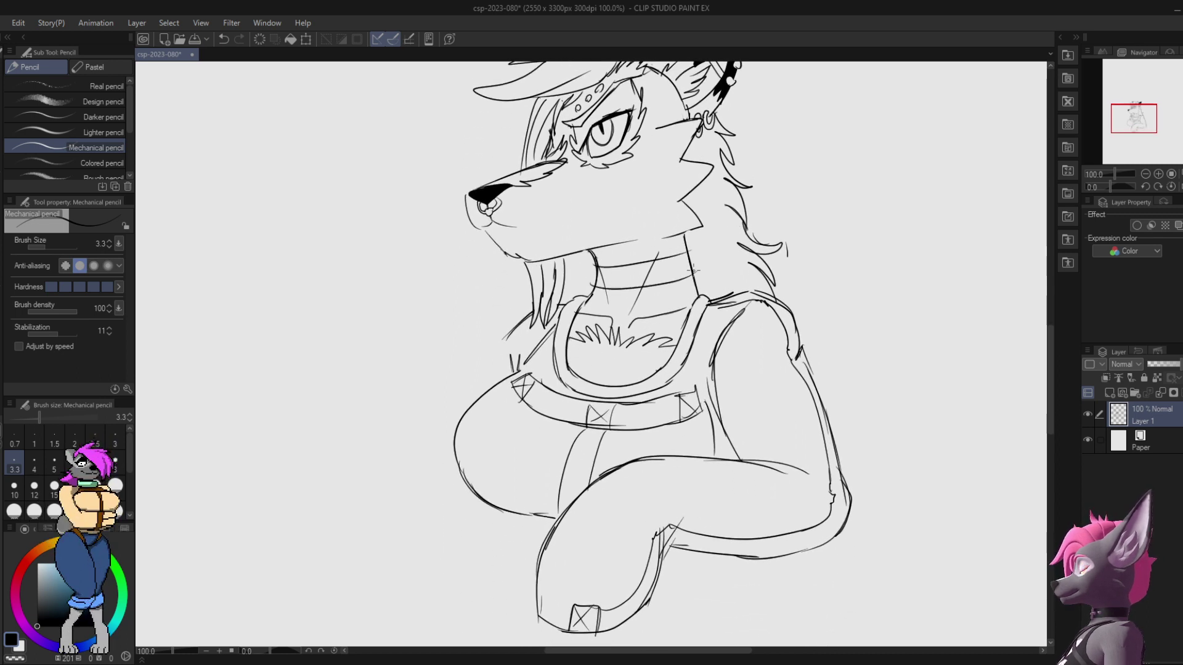
key(ctrl+z)
key(ctrl+z)
drag(598, 266, 676, 257)
key(ctrl+z)
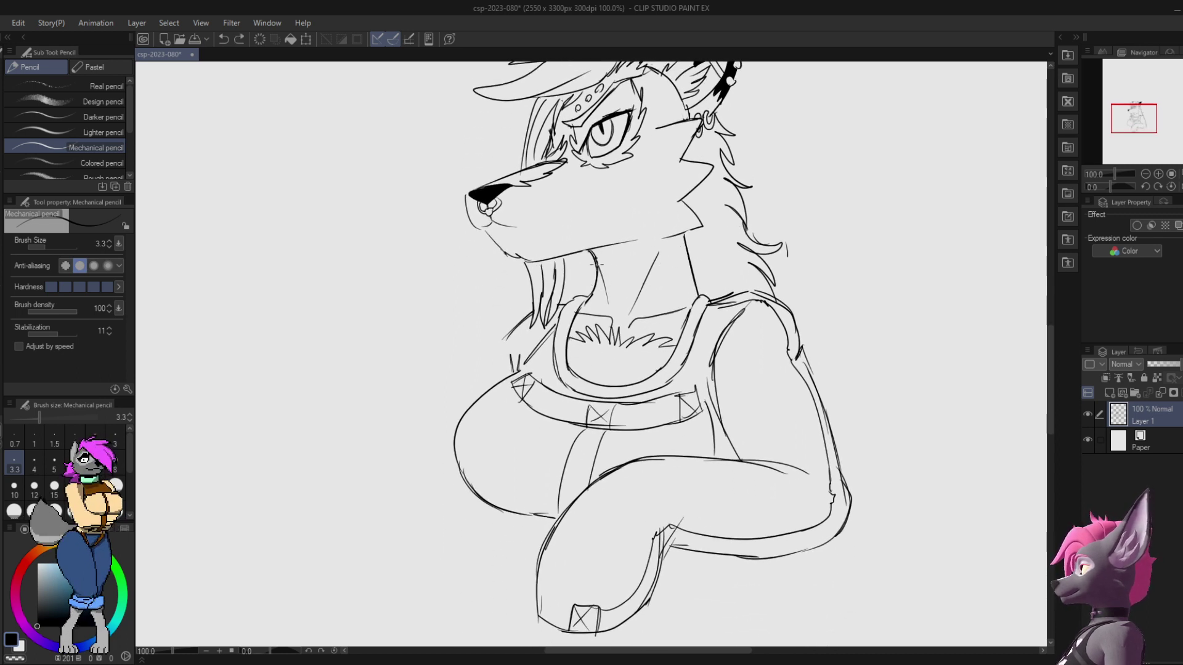
Step: Draw two curved collar lines across the neck and save the drawing
drag(596, 265, 684, 252)
drag(590, 288, 695, 275)
key(ctrl+z)
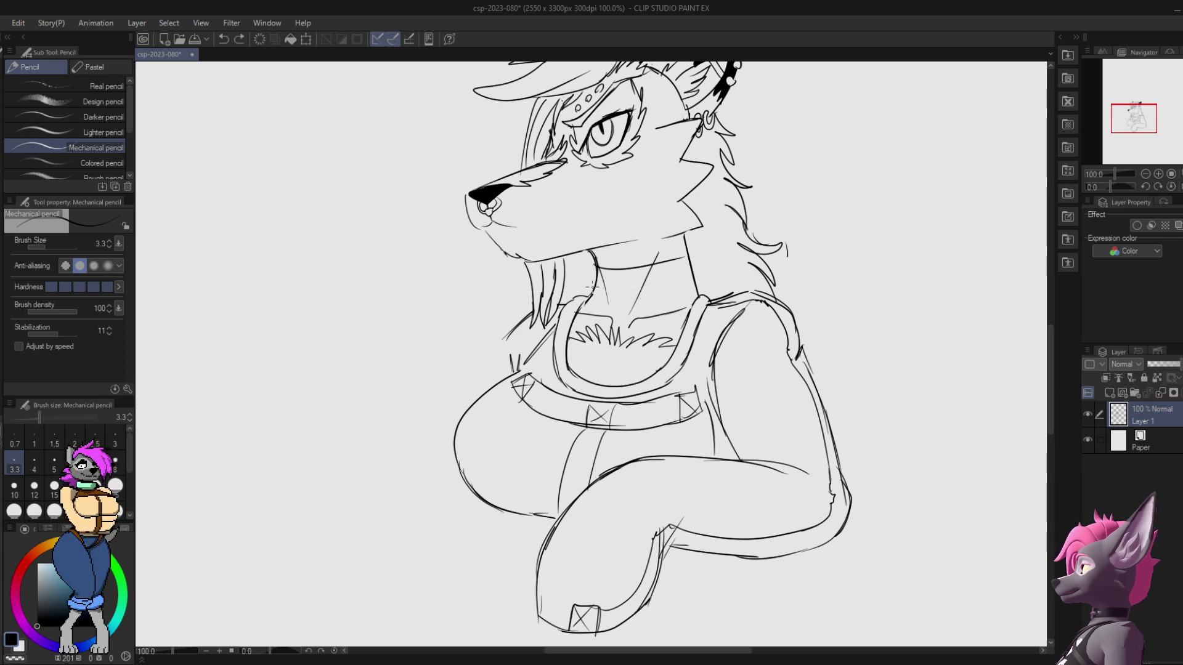
mouse_move(587, 294)
mouse_down()
mouse_move(695, 280)
mouse_move(580, 323)
mouse_up()
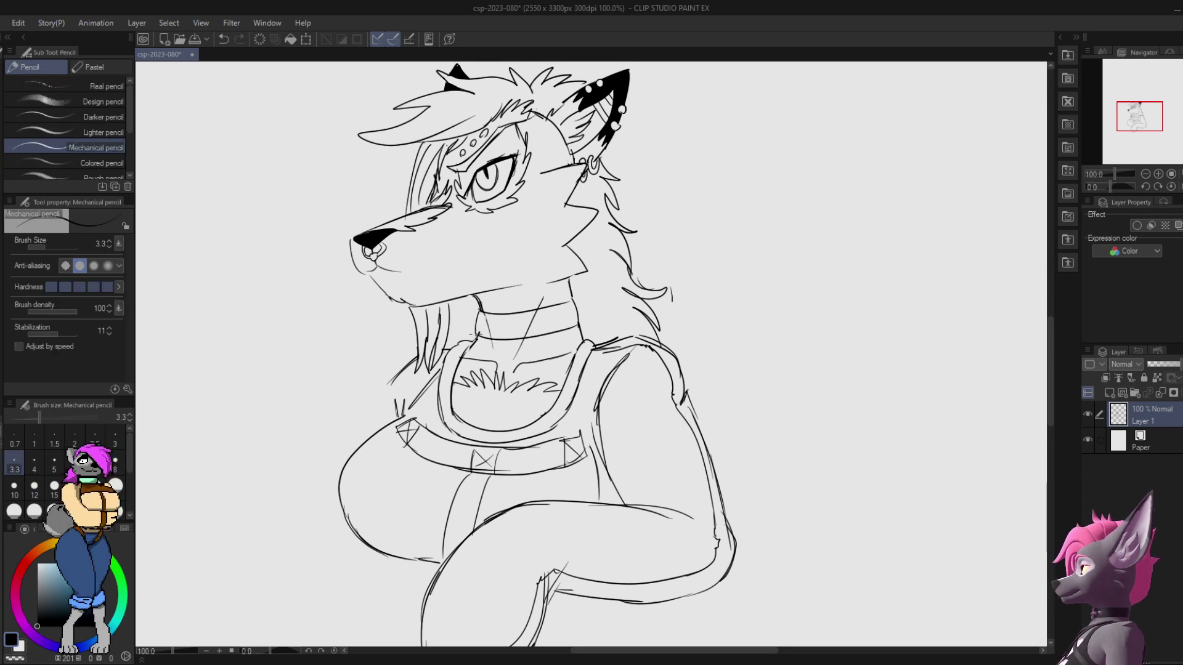
drag(591, 328, 670, 283)
drag(693, 183, 660, 116)
key(ctrl+s)
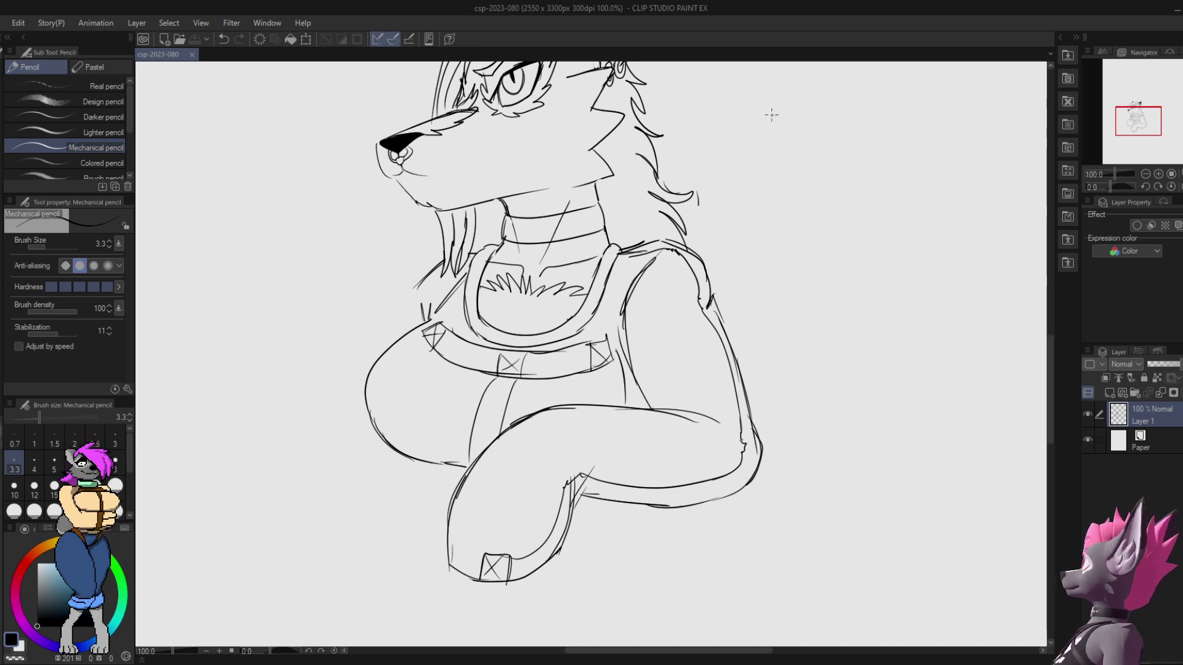
Step: Erase the rough far-shoulder lines and redraw the shoulder as a rounded curve running down to the chest
mouse_move(778, 187)
mouse_down()
mouse_move(744, 296)
mouse_move(743, 275)
mouse_up()
key(e)
mouse_move(662, 274)
mouse_down()
mouse_move(660, 310)
mouse_move(649, 257)
mouse_move(717, 215)
mouse_up()
key(p)
drag(493, 262, 445, 336)
key(ctrl+z)
key(ctrl+z)
mouse_move(466, 292)
mouse_down()
mouse_move(444, 340)
mouse_move(461, 192)
mouse_up()
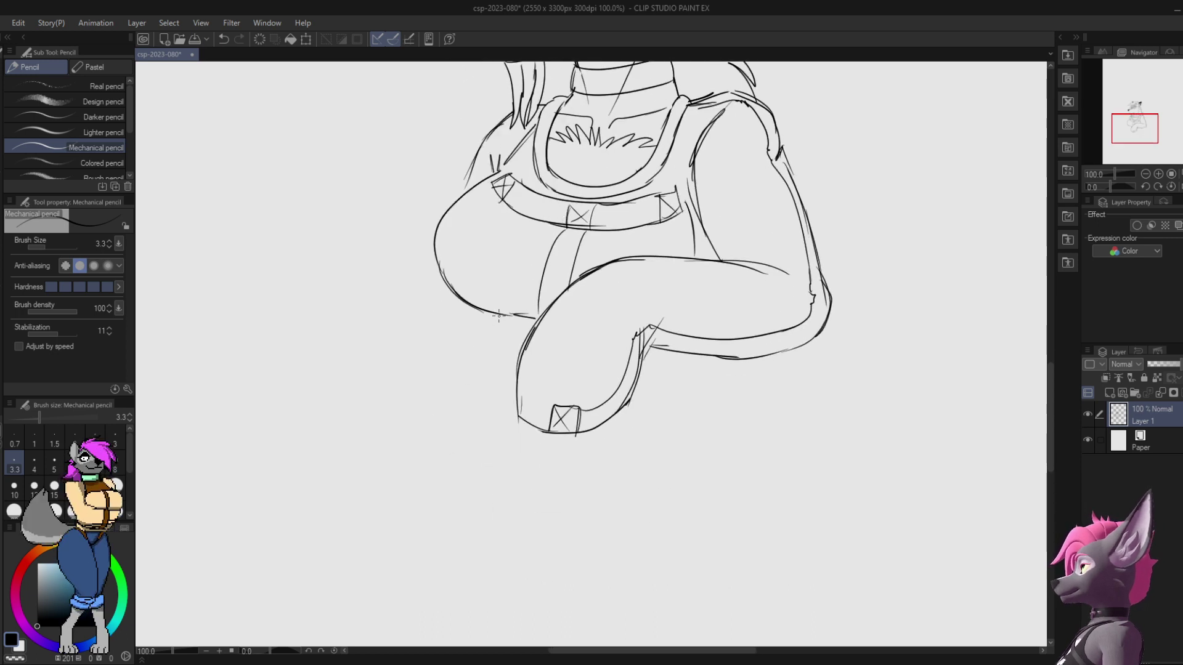
Step: Draw the front waist line curving down from beneath the chest to hip level
drag(494, 318, 496, 383)
key(ctrl+z)
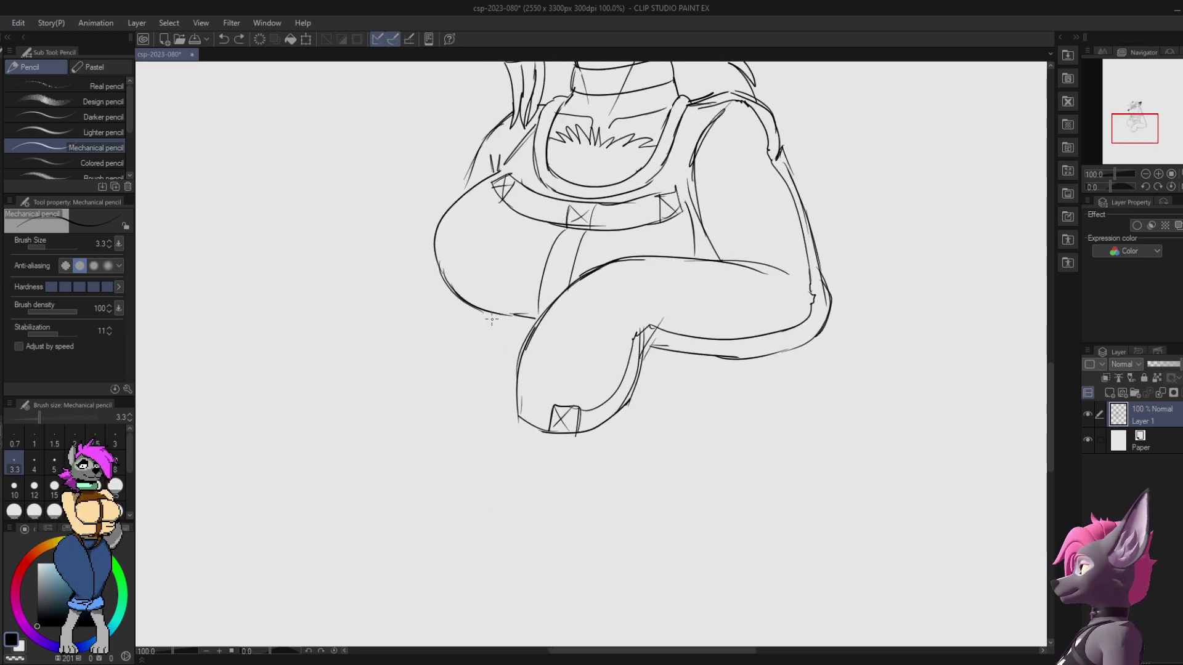
drag(493, 318, 490, 436)
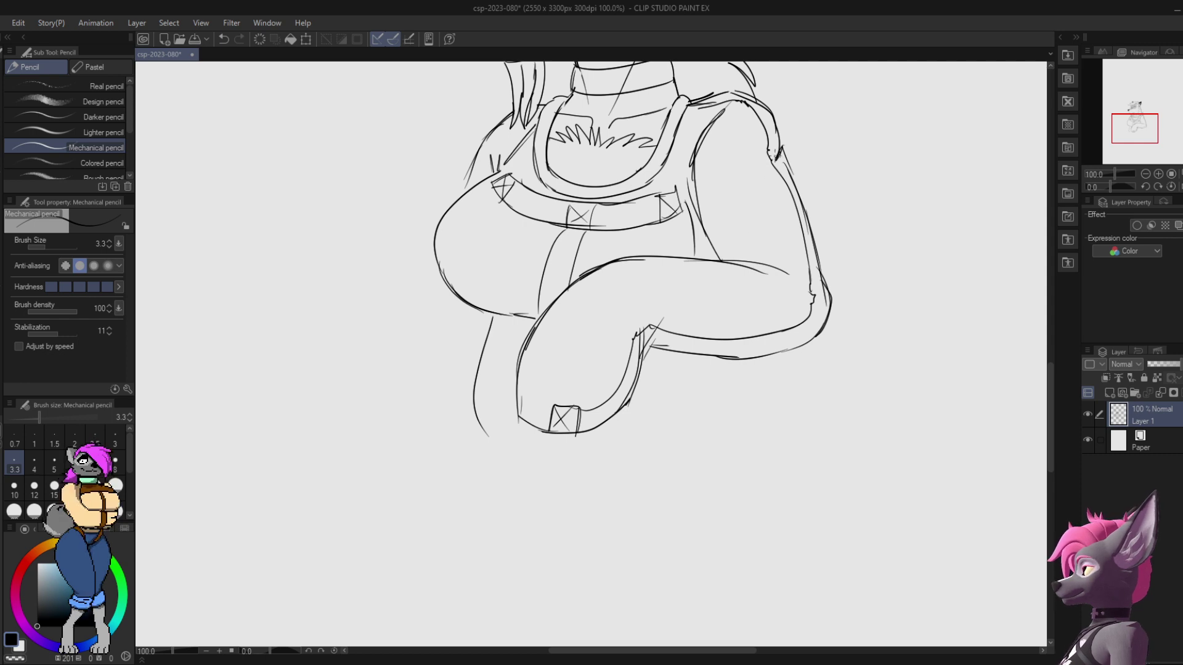
Step: Draw the back waist line from under the near forearm, curving down and outward toward the hip
mouse_move(770, 135)
mouse_down()
mouse_move(709, 366)
mouse_move(733, 424)
mouse_up()
key(ctrl+z)
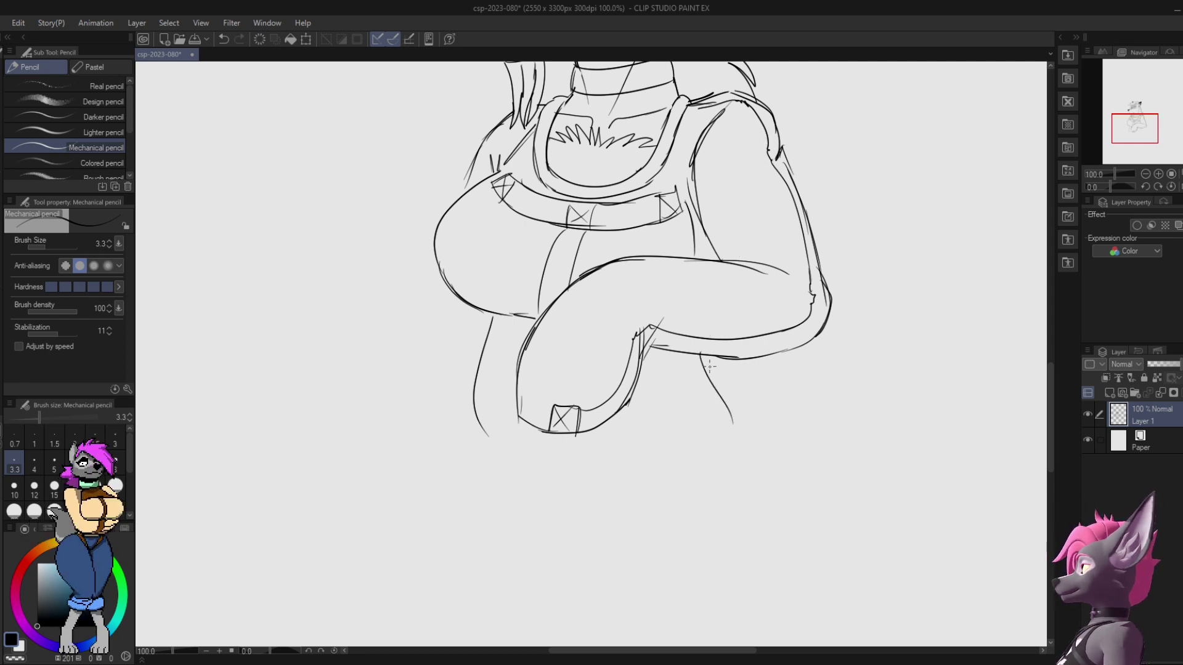
key(ctrl+z)
drag(701, 355, 749, 461)
mouse_move(720, 376)
mouse_down()
mouse_move(496, 442)
mouse_move(511, 369)
mouse_move(540, 452)
mouse_up()
key(ctrl+z)
drag(495, 352, 542, 463)
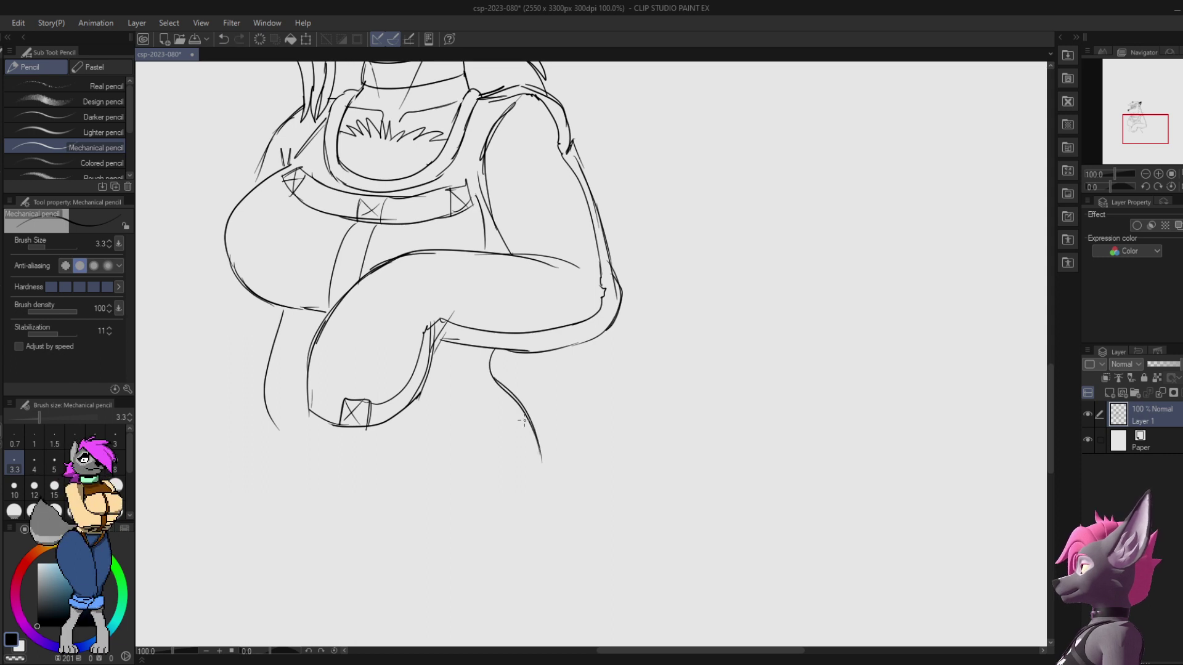
key(ctrl+z)
drag(493, 351, 531, 457)
key(ctrl+z)
key(ctrl+z)
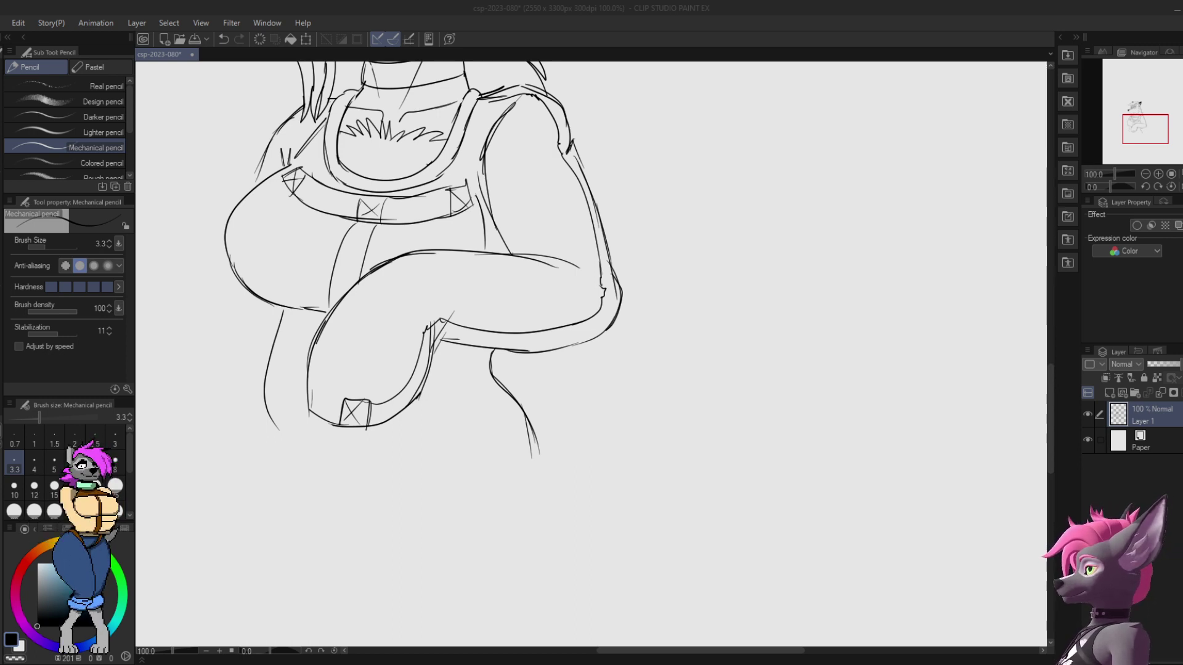
click(567, 305)
drag(569, 288, 625, 230)
drag(604, 292, 646, 244)
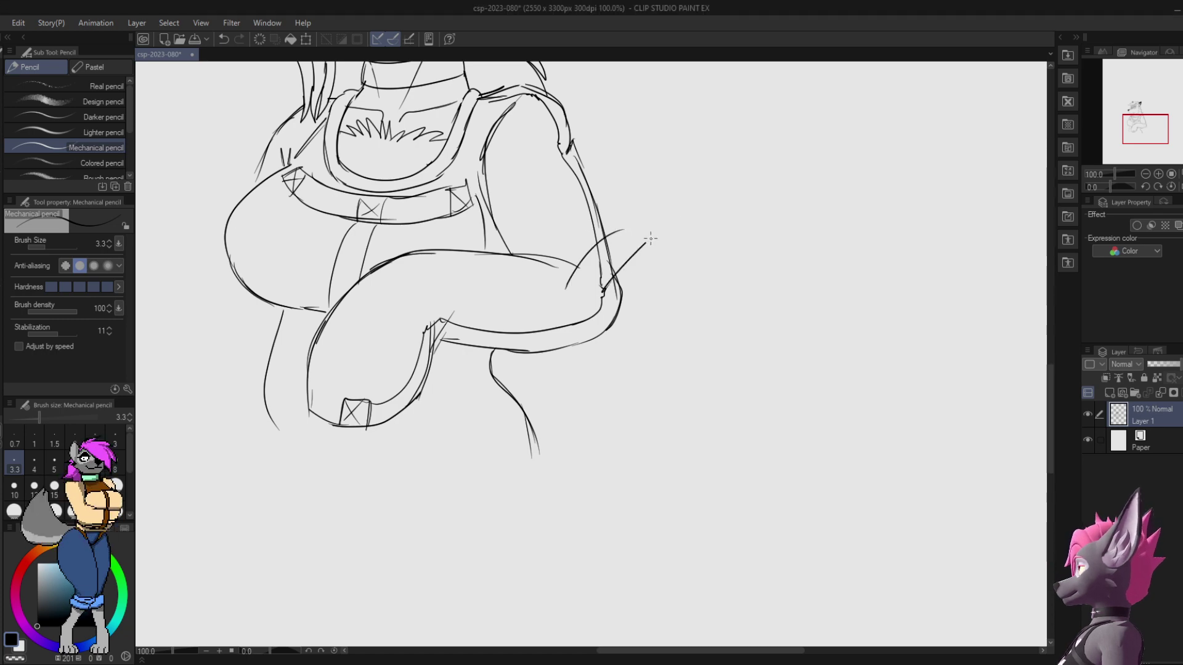
key(ctrl+z)
key(ctrl+z)
Step: Draw the two long edges of a strap hanging from the X-marked square at the bottom of the near arm
drag(615, 114, 726, 295)
drag(654, 197, 688, 95)
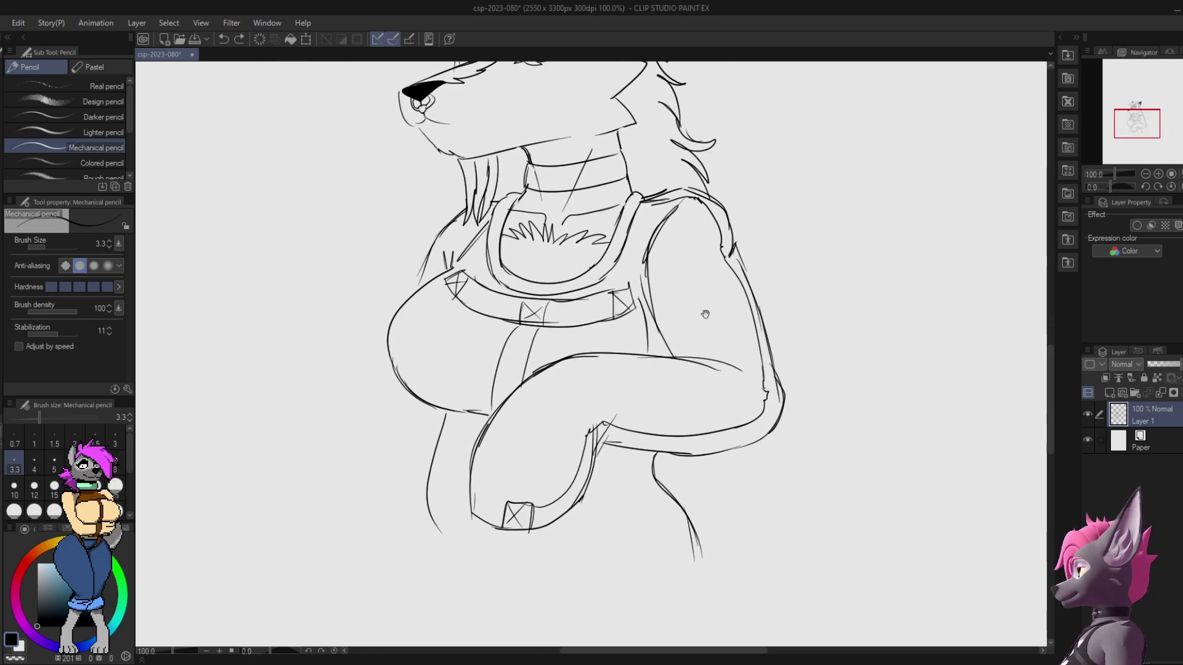
drag(698, 322, 683, 143)
drag(646, 235, 655, 260)
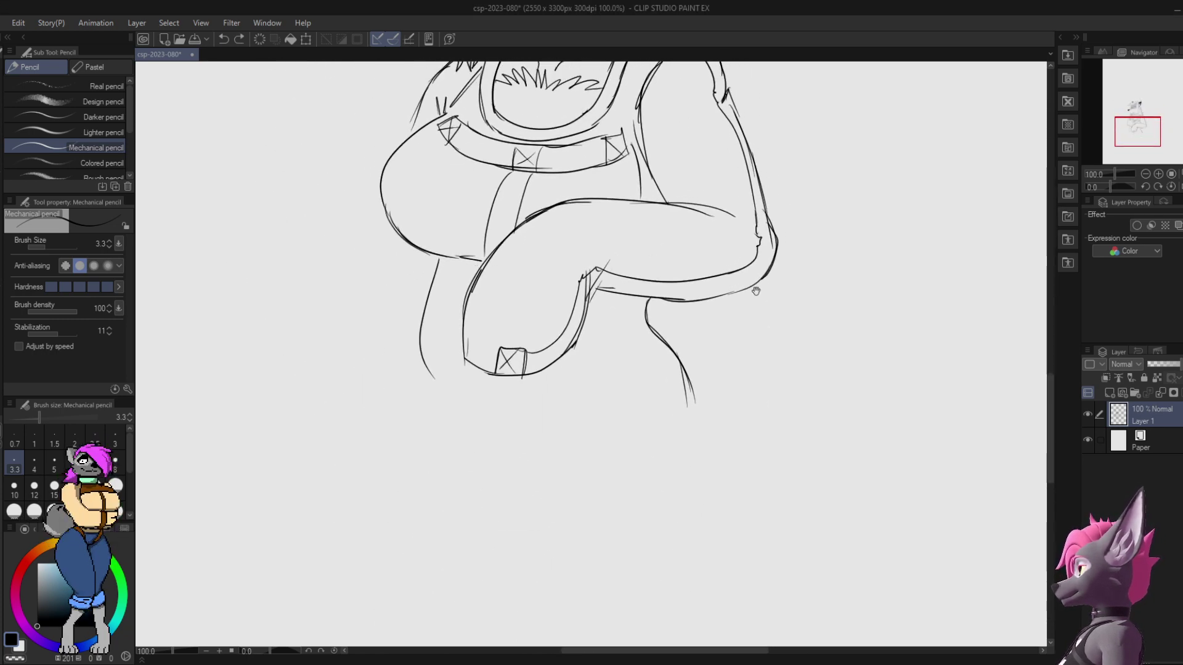
drag(619, 409, 562, 471)
key(ctrl+z)
drag(429, 358, 487, 439)
key(ctrl+z)
drag(495, 377, 508, 544)
key(ctrl+z)
drag(495, 377, 517, 584)
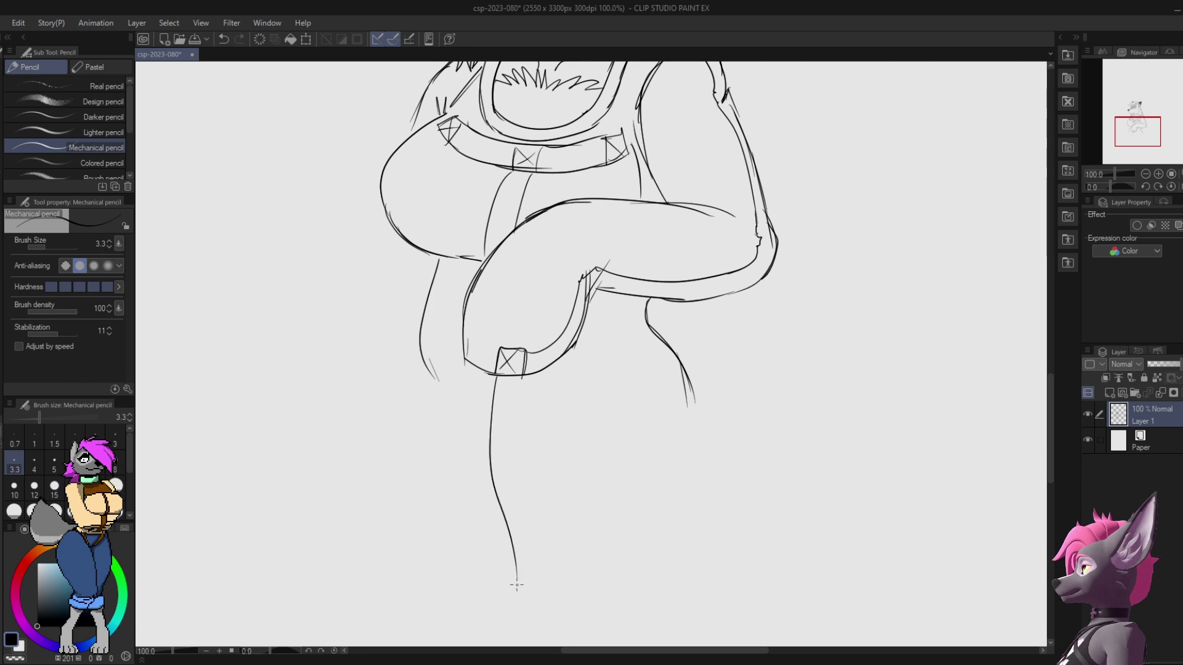
drag(521, 379, 545, 592)
drag(526, 406, 570, 577)
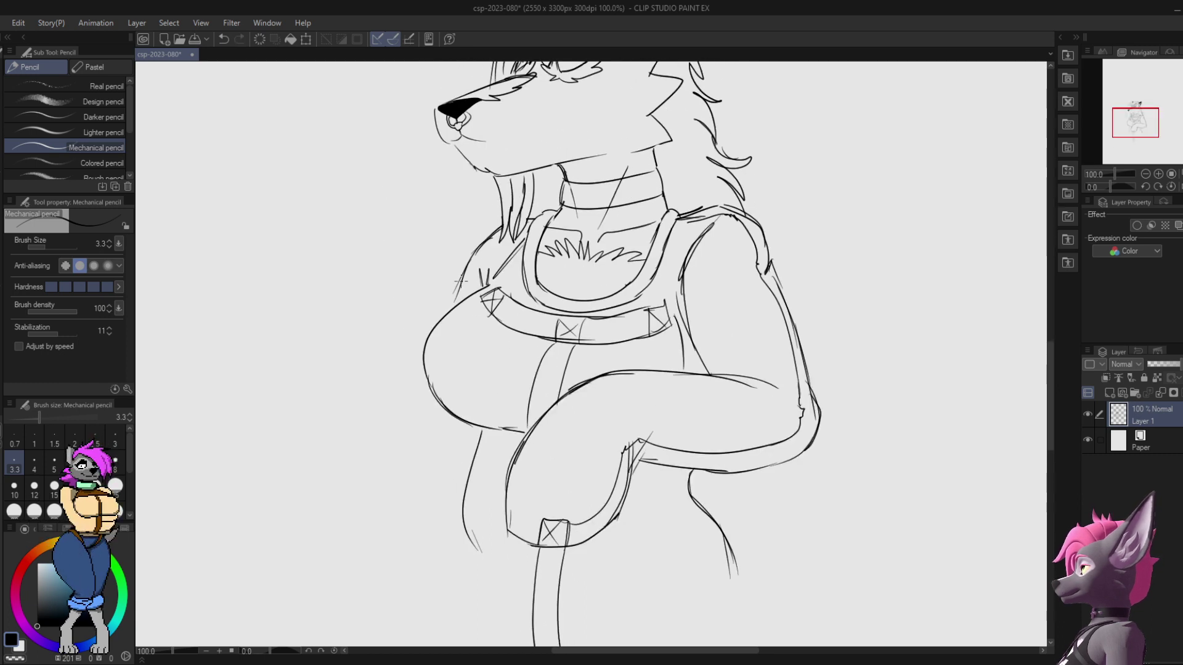
Step: Extend the far-shoulder line down to the chest and try a short arm line beneath the chest
key(ctrl+z)
drag(459, 288, 451, 311)
drag(431, 399, 426, 453)
drag(440, 428, 434, 441)
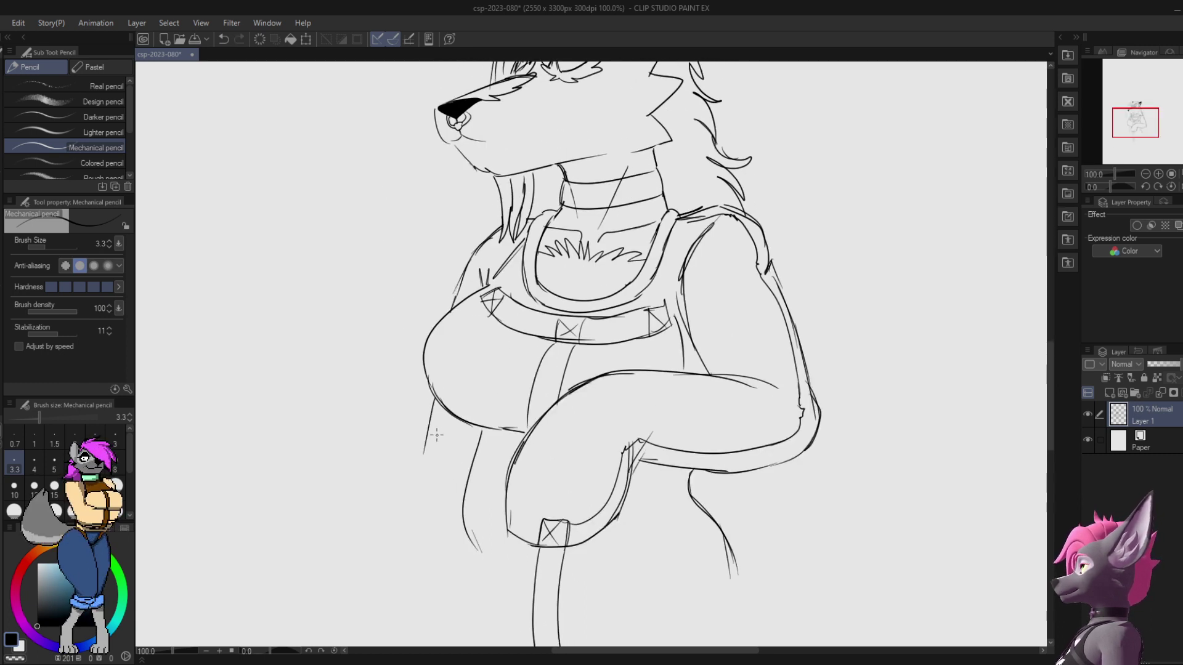
key(ctrl+z)
key(ctrl+z)
Step: Draw a large rounded outline for the far forearm, below and in front of the chest
mouse_move(435, 401)
mouse_down()
mouse_move(436, 429)
mouse_move(349, 425)
mouse_move(368, 506)
mouse_up()
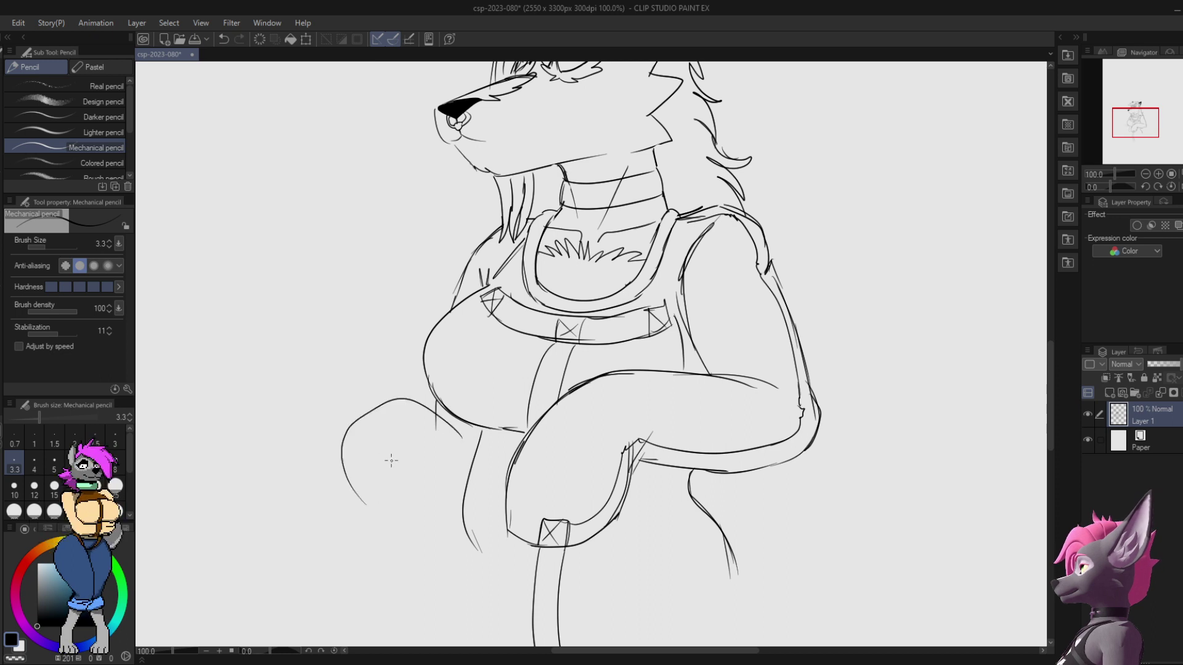
mouse_move(345, 456)
mouse_down()
mouse_move(412, 526)
mouse_move(442, 428)
mouse_up()
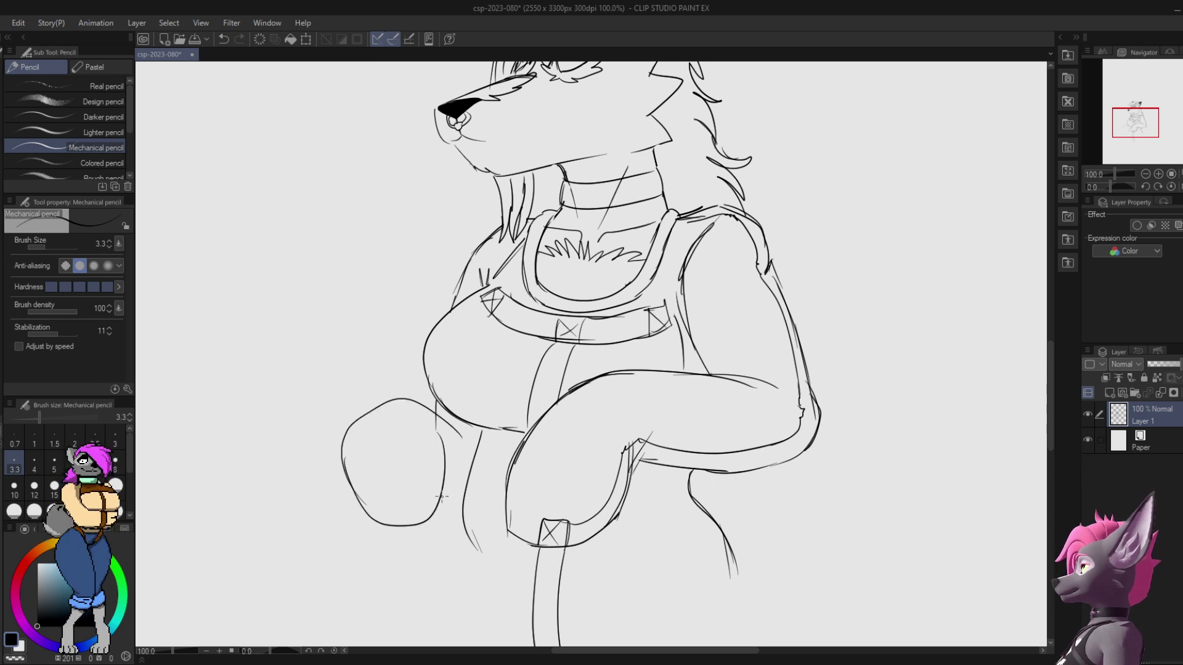
drag(441, 496, 462, 509)
key(ctrl+z)
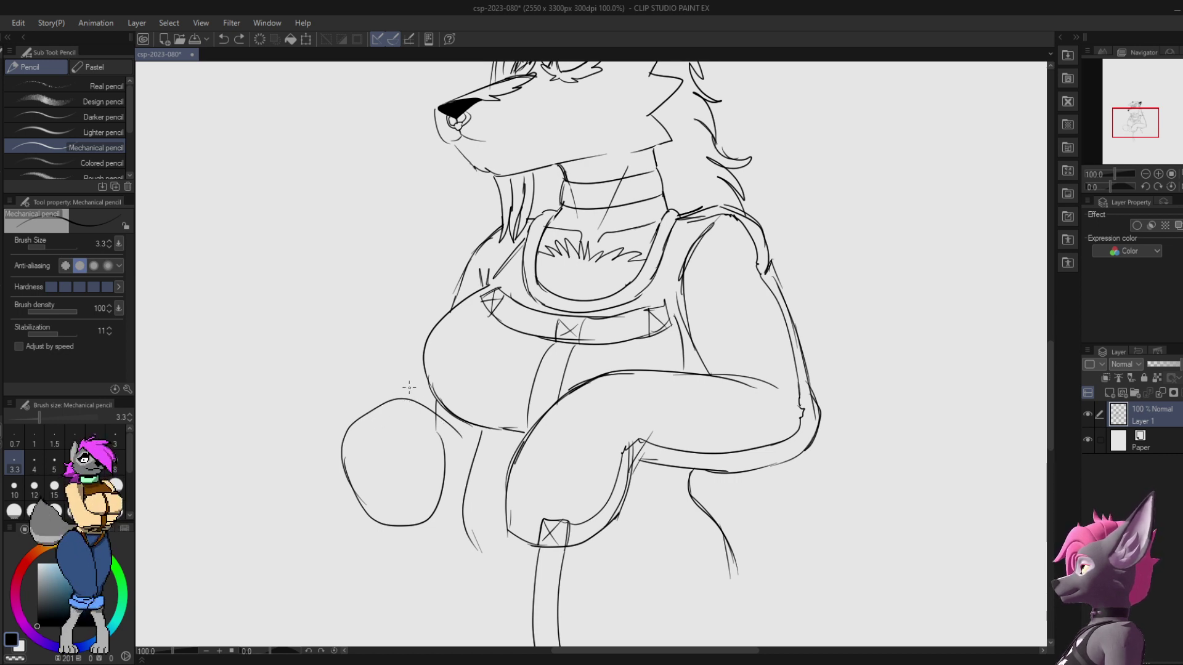
Step: Redraw the far forearm's upper edge higher, meeting the chest, and erase the old top lines
drag(343, 462, 359, 407)
mouse_move(426, 381)
mouse_down()
mouse_move(350, 428)
mouse_move(345, 451)
mouse_up()
key(e)
drag(431, 409, 465, 440)
mouse_move(394, 400)
mouse_down()
mouse_move(417, 411)
mouse_move(360, 428)
mouse_up()
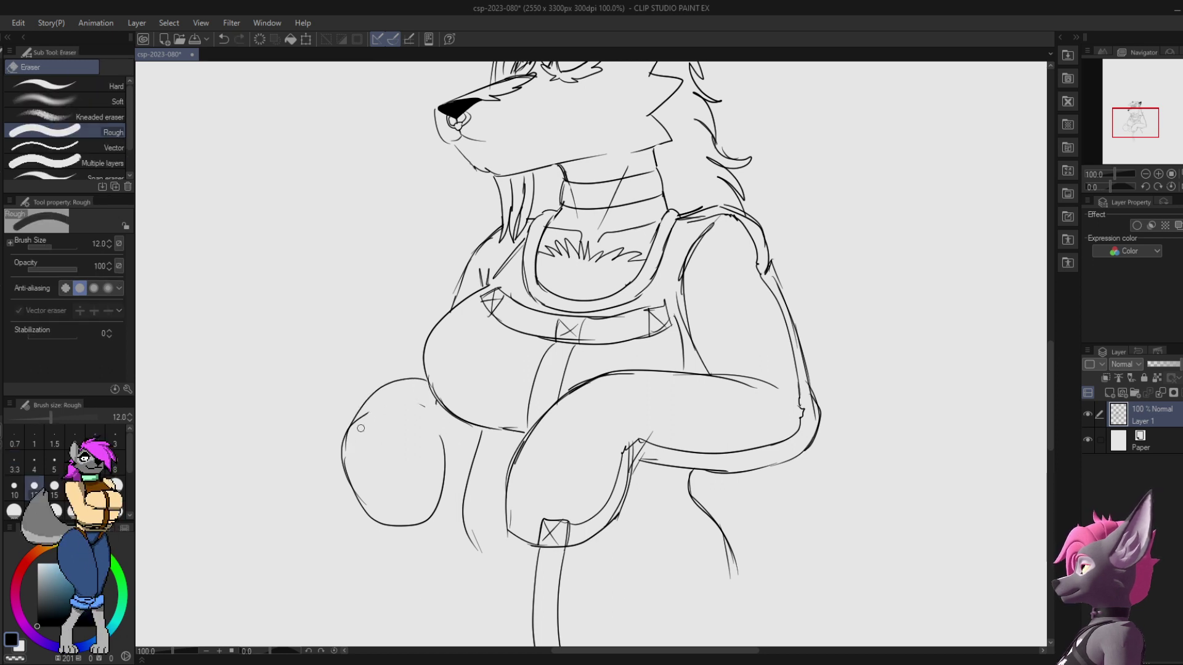
Step: Draw a curve under the chest joining the far forearm to the waist
key(p)
mouse_move(425, 405)
mouse_down()
mouse_move(442, 440)
mouse_move(488, 437)
mouse_up()
key(ctrl+z)
drag(375, 396, 421, 377)
key(ctrl+z)
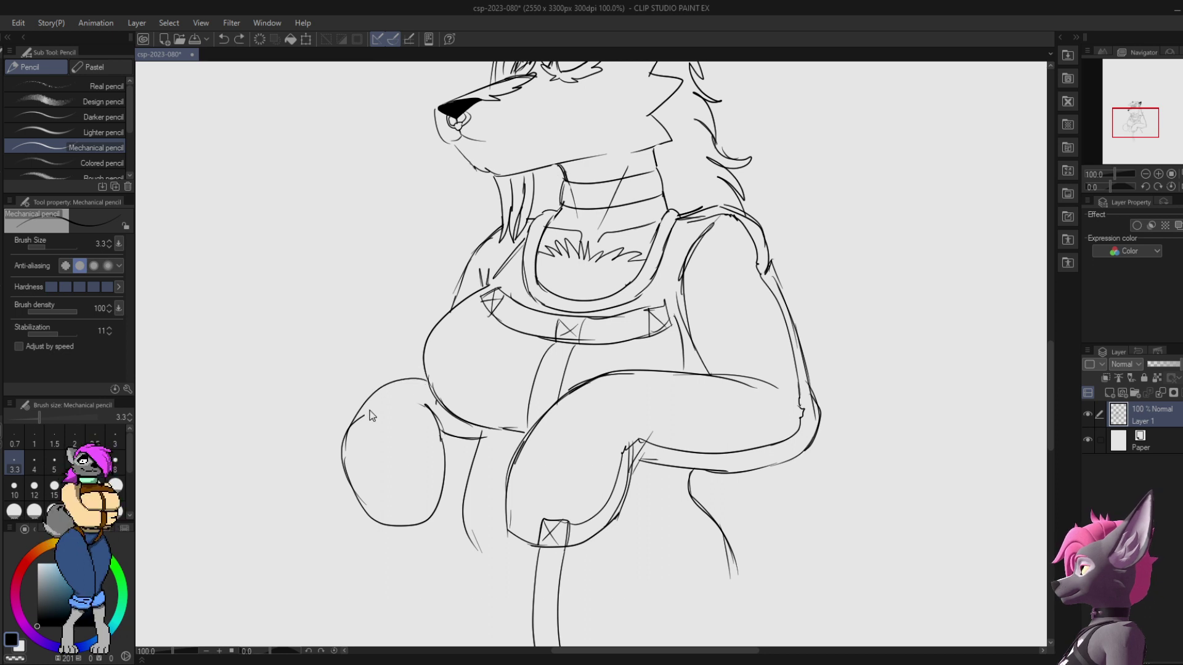
mouse_move(351, 434)
mouse_down()
mouse_move(422, 366)
mouse_move(353, 424)
mouse_up()
key(ctrl+z)
Step: Redraw the far forearm's outer and upper edge as a cleaner curve up to the chest
key(e)
key(p)
mouse_move(594, 330)
mouse_down()
mouse_move(586, 315)
mouse_move(686, 270)
mouse_up()
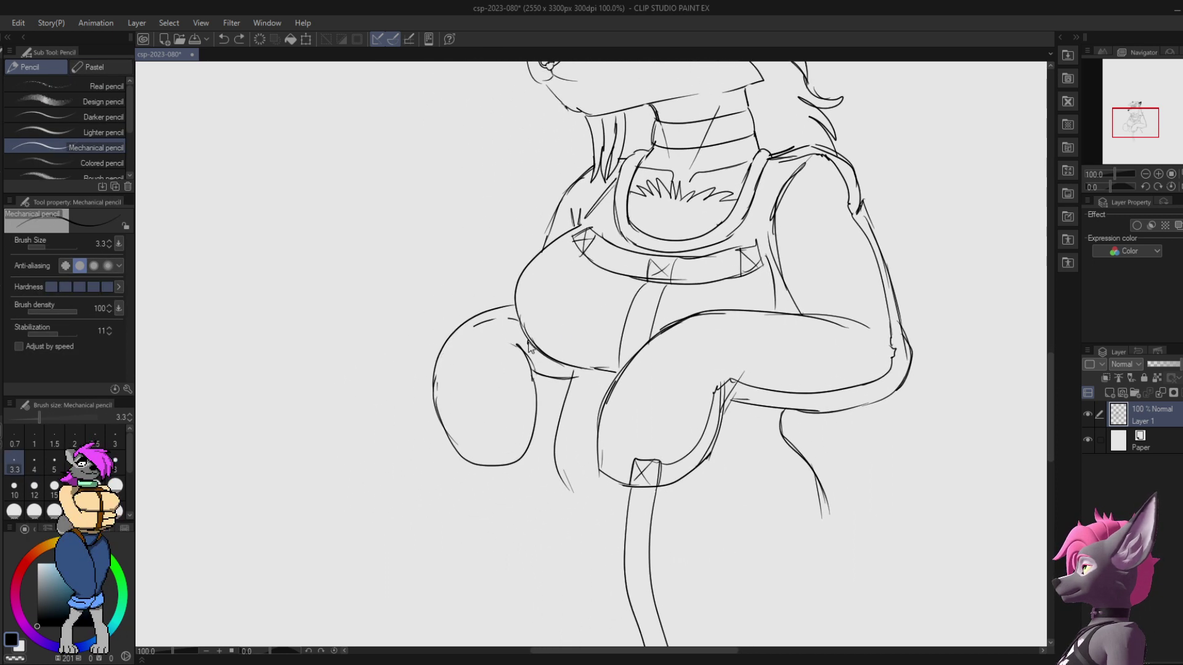
key(ctrl+z)
key(ctrl+z)
mouse_move(434, 399)
mouse_down()
mouse_move(441, 344)
mouse_move(486, 317)
mouse_move(521, 316)
mouse_move(455, 338)
mouse_move(513, 321)
mouse_up()
key(e)
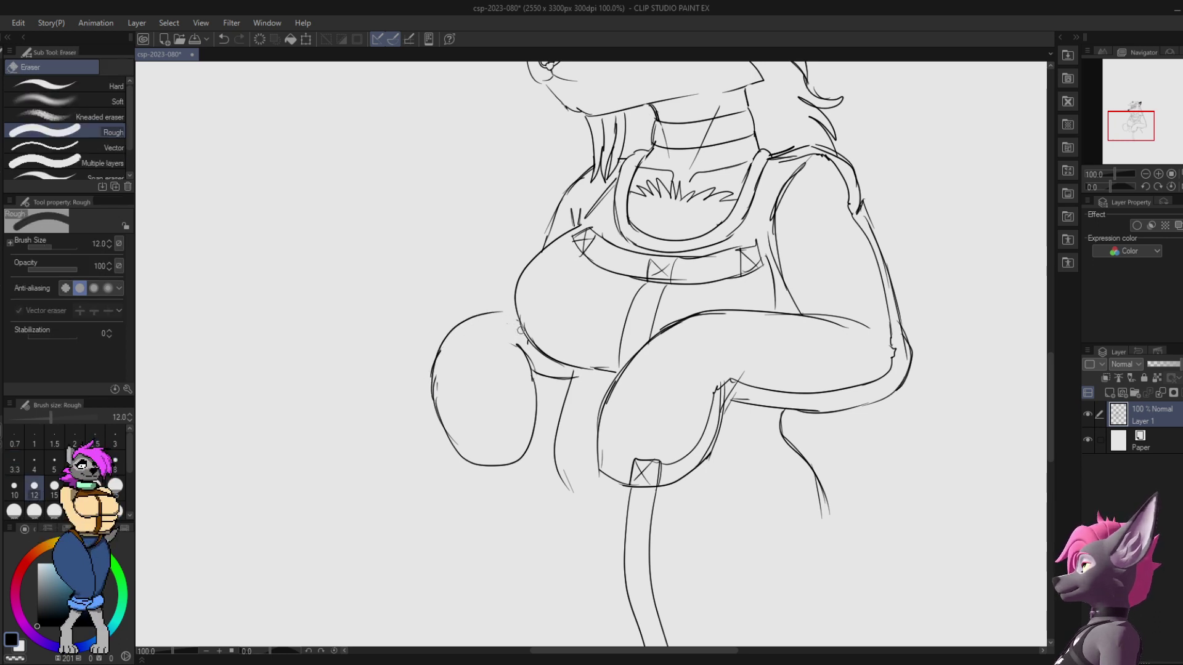
key(p)
Step: Rework the far-shoulder contour between the hanging hair and the chest, erasing stray bits of line
scroll(531, 334, up, 3)
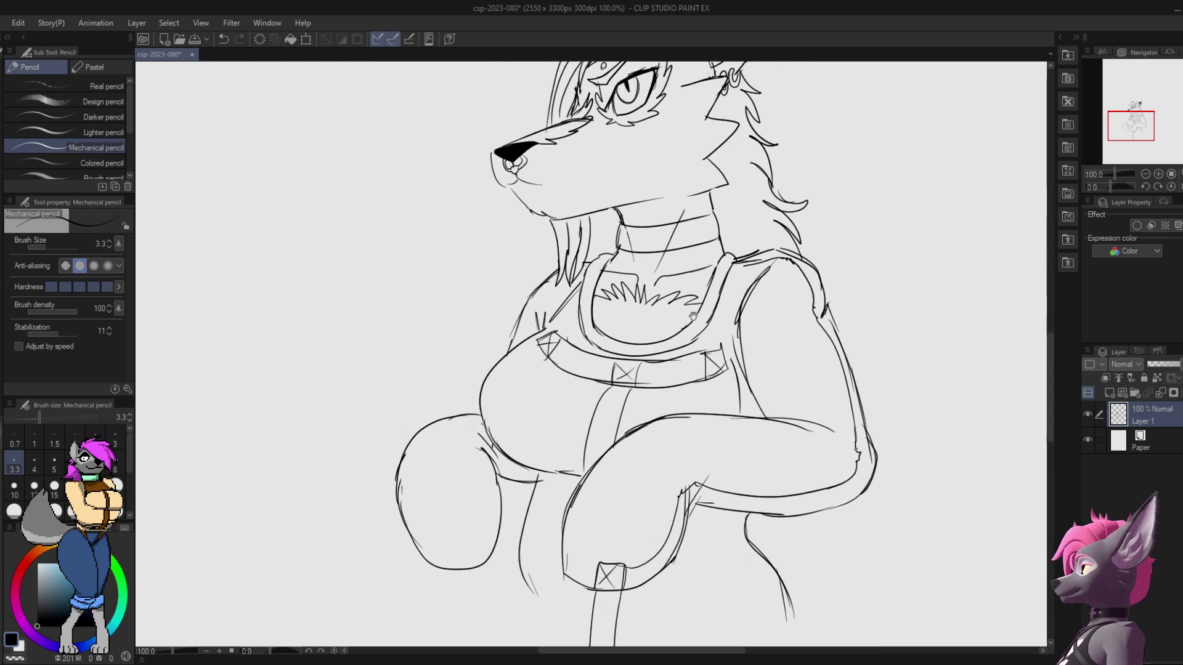
key(e)
key(p)
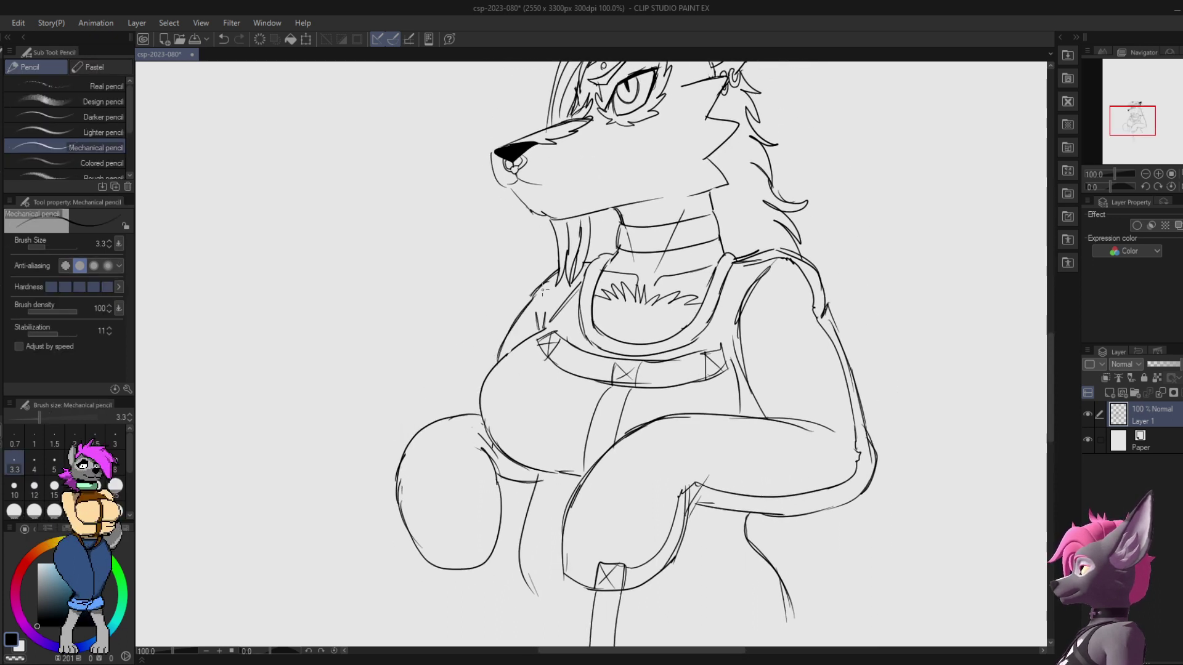
mouse_move(775, 235)
mouse_down()
mouse_move(735, 294)
mouse_move(716, 300)
mouse_up()
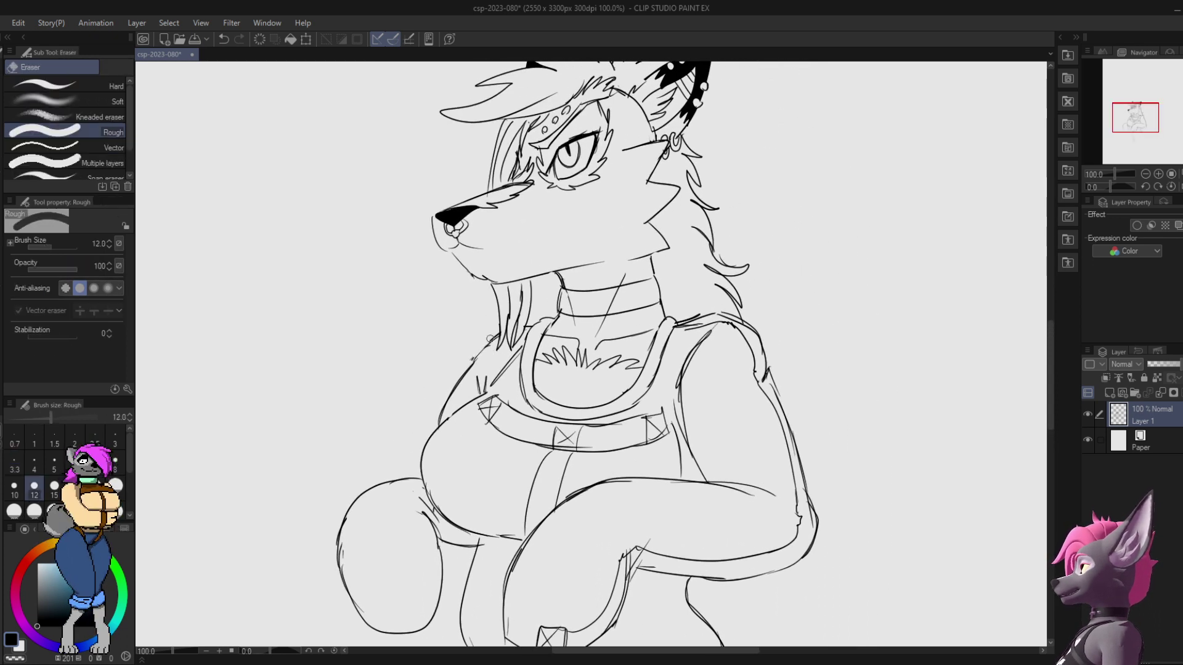
mouse_move(498, 327)
mouse_down()
mouse_move(466, 367)
mouse_move(500, 319)
mouse_up()
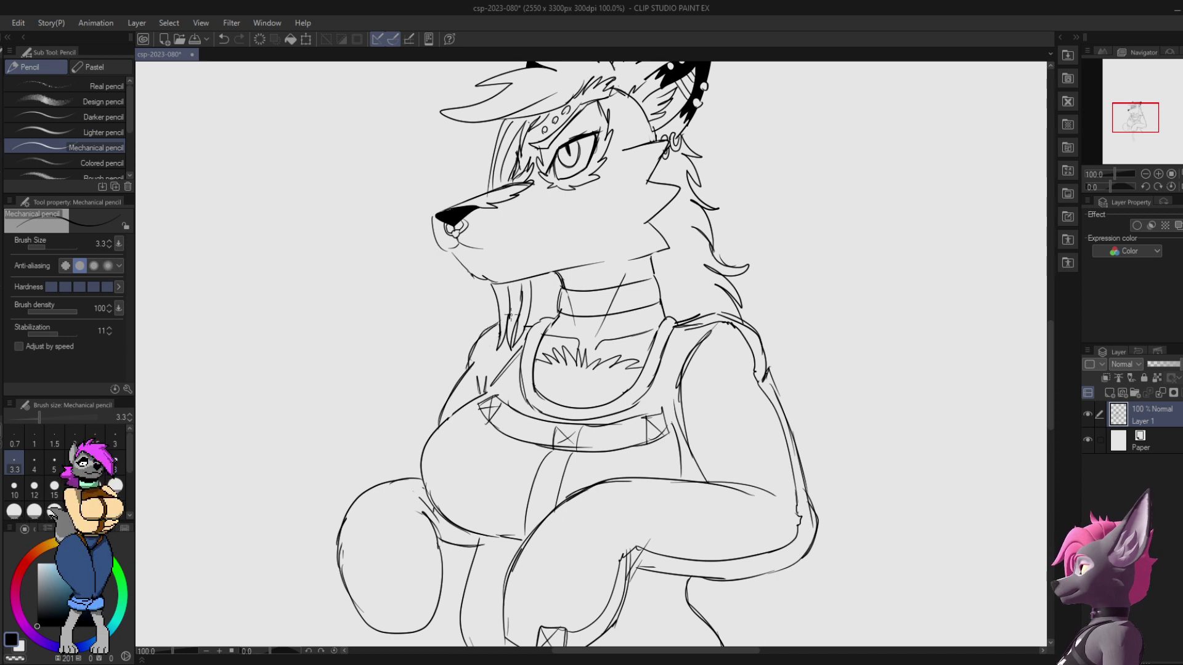
key(ctrl+z)
key(ctrl+z)
key(ctrl+z)
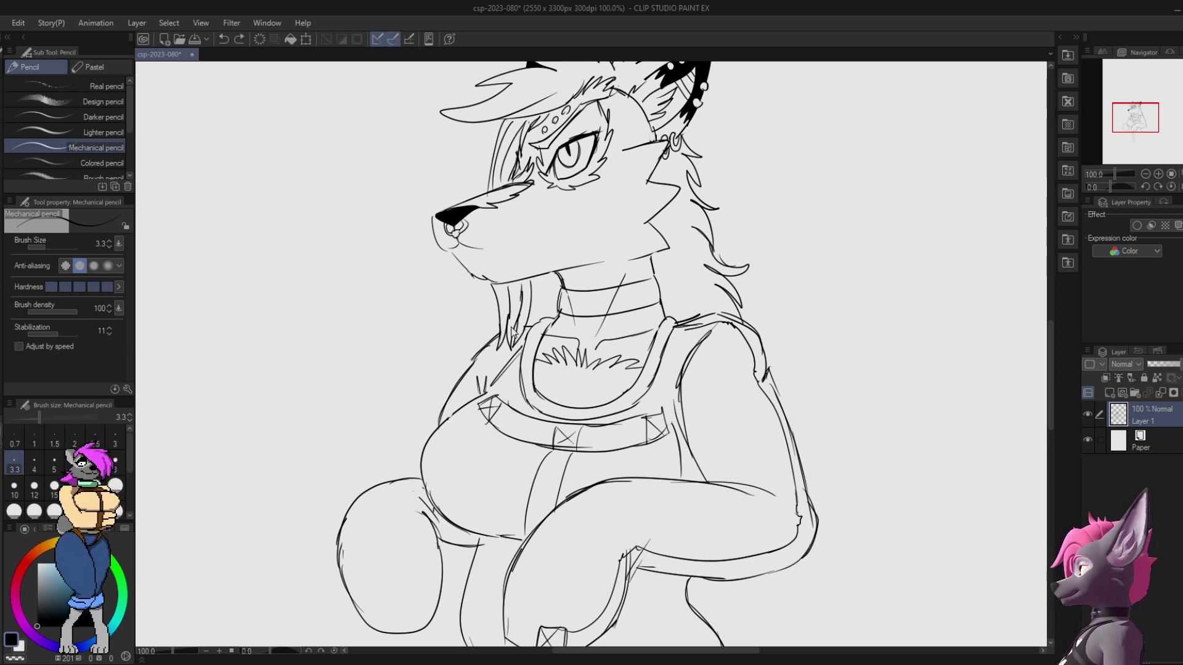
key(e)
key(p)
mouse_move(492, 339)
mouse_down()
mouse_move(467, 369)
mouse_move(501, 330)
mouse_up()
Step: Clean up and darken the short strap lines between the far shoulder and the chest strap
mouse_move(699, 399)
mouse_down()
mouse_move(769, 239)
mouse_move(729, 332)
mouse_up()
mouse_move(518, 293)
mouse_down()
mouse_move(515, 324)
mouse_move(524, 313)
mouse_move(505, 312)
mouse_move(525, 317)
mouse_move(531, 294)
mouse_move(524, 318)
mouse_up()
key(e)
key(p)
drag(519, 301, 516, 324)
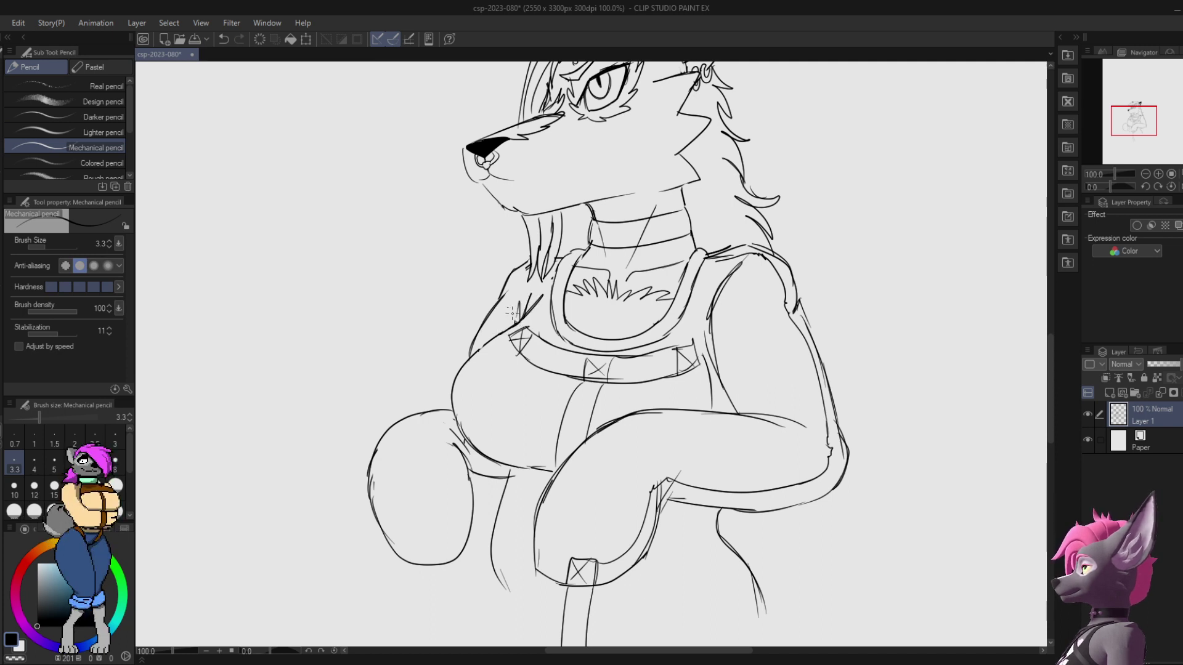
key(e)
key(p)
drag(463, 363, 494, 336)
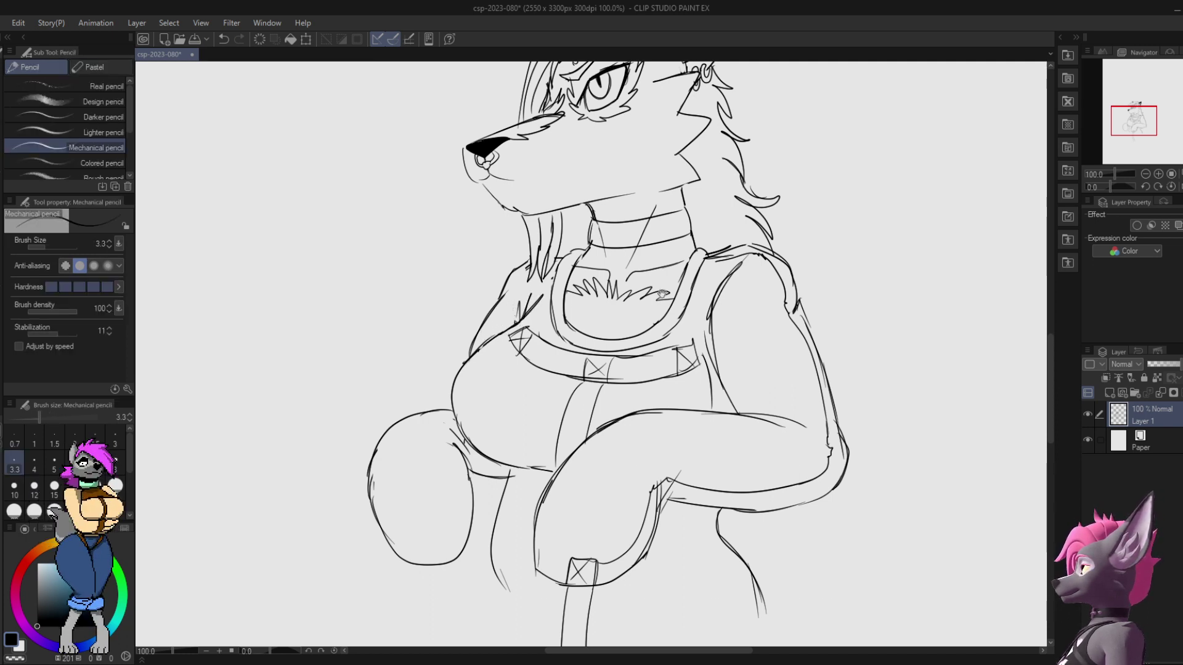
Step: Erase the outer edge of the strap below the centre square and redraw it as a smoother curve to the arm
drag(729, 341, 620, 246)
drag(723, 288, 753, 295)
key(ctrl+z)
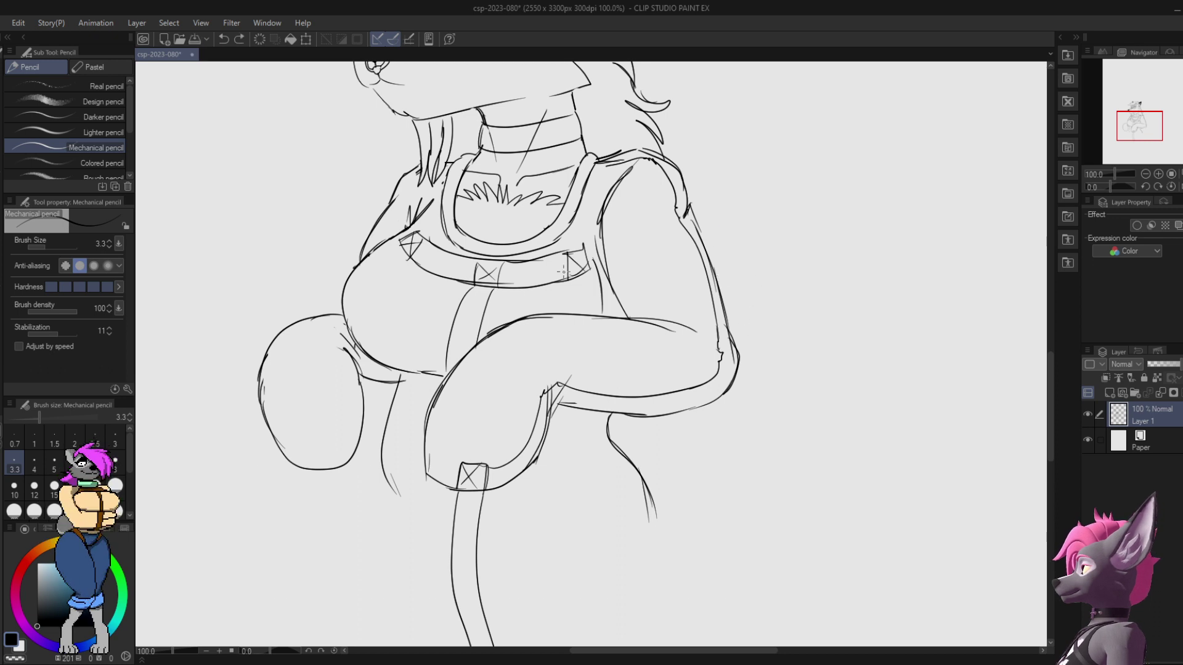
key(e)
mouse_move(472, 291)
mouse_down()
mouse_move(447, 374)
mouse_move(474, 286)
mouse_up()
key(p)
key(ctrl+z)
key(ctrl+z)
drag(474, 283, 443, 377)
key(ctrl+z)
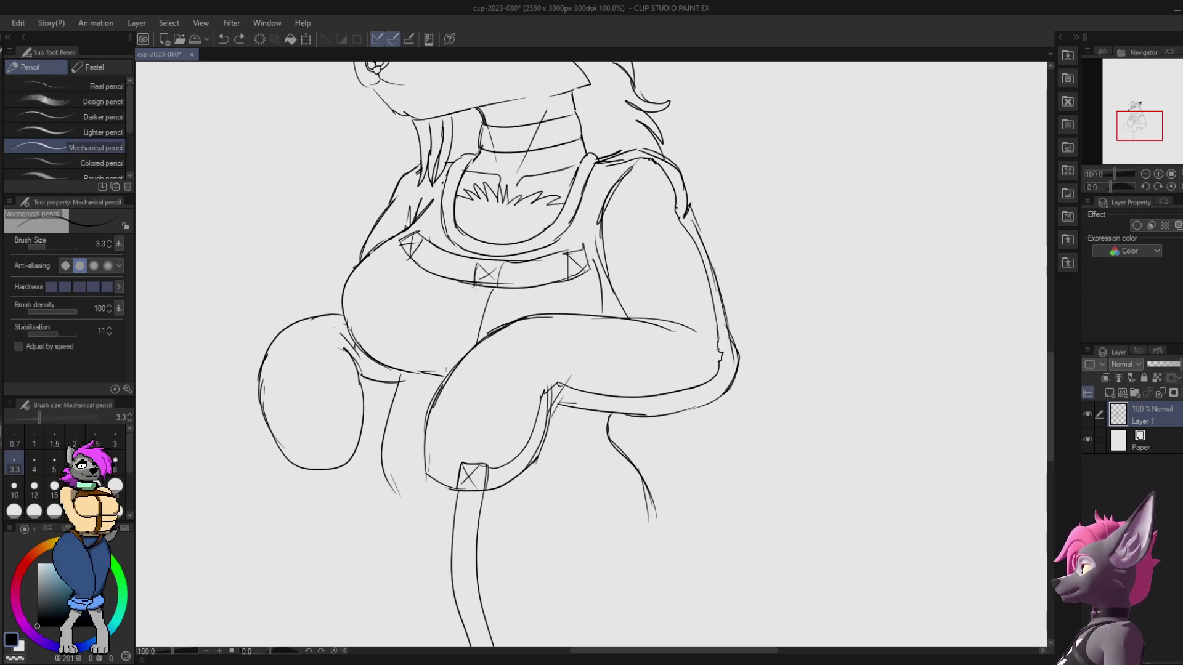
drag(481, 284, 446, 378)
key(ctrl+z)
drag(476, 286, 450, 353)
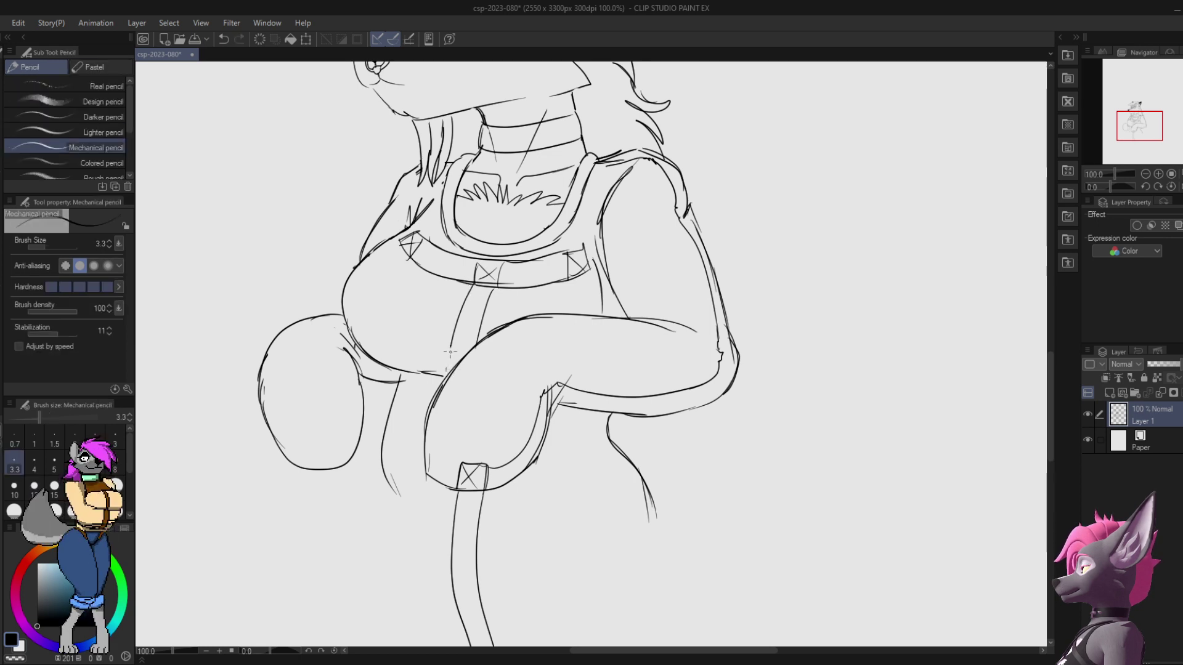
Step: Erase the inner edge of the strap below the centre square and redraw it down to the arm
key(e)
drag(487, 313, 478, 342)
key(p)
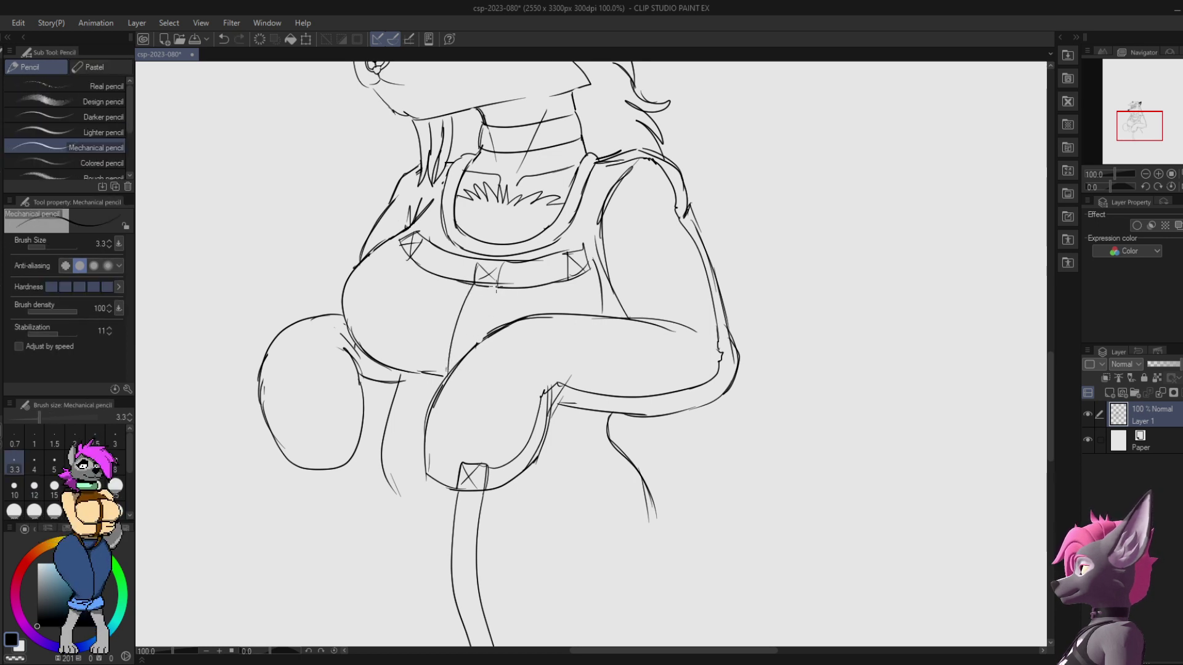
mouse_move(495, 287)
mouse_down()
mouse_move(479, 345)
mouse_move(496, 288)
mouse_up()
Step: Add an X-marked square at the far forearm's lower edge and a short line joining the forearm's top to the chest
drag(664, 253, 753, 162)
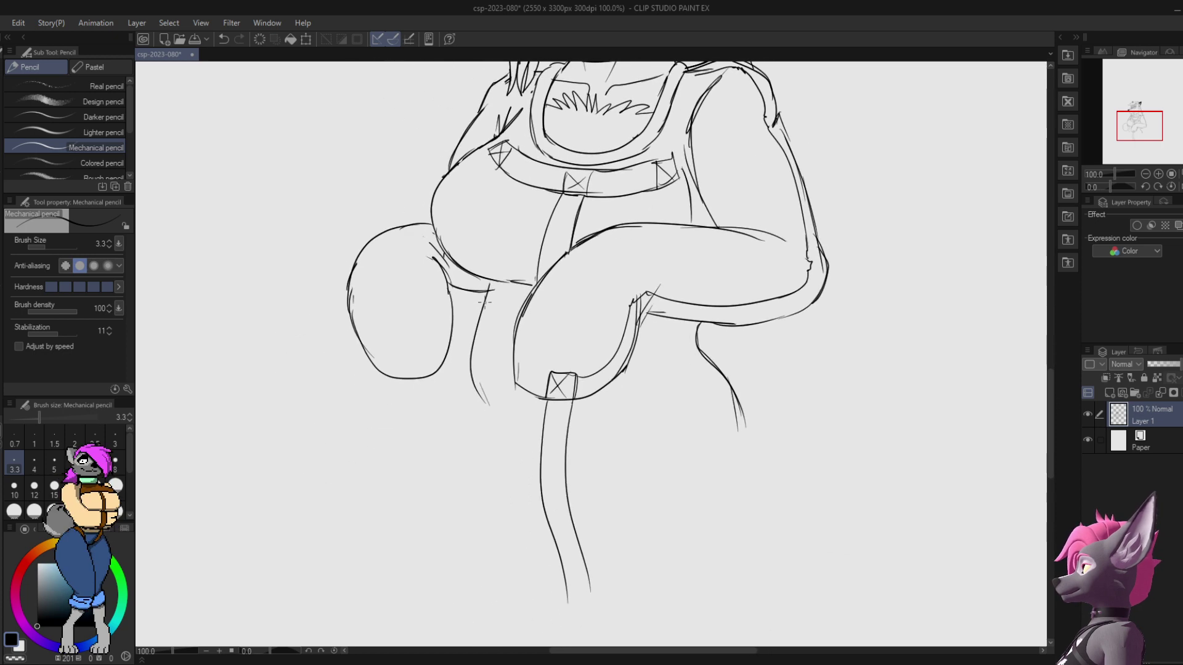
drag(406, 378, 428, 355)
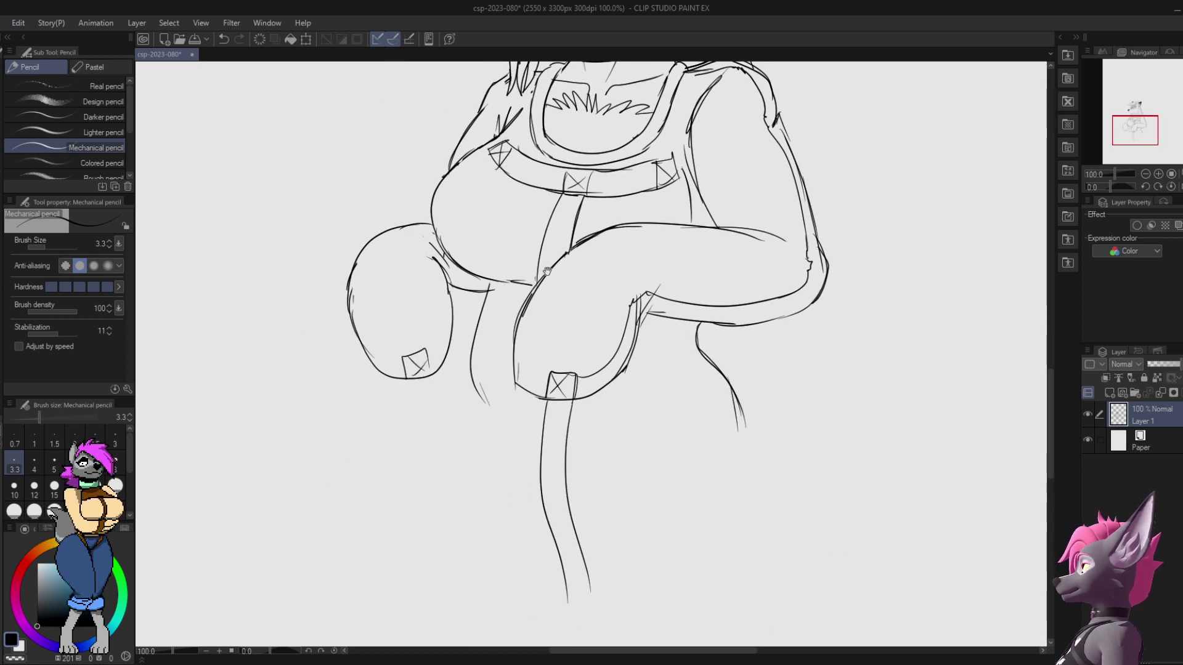
drag(610, 222, 620, 385)
mouse_move(505, 415)
mouse_down()
mouse_move(509, 331)
mouse_move(474, 427)
mouse_up()
drag(439, 391, 466, 416)
mouse_move(427, 379)
mouse_down()
mouse_move(460, 370)
mouse_move(457, 381)
mouse_move(431, 377)
mouse_move(463, 369)
mouse_up()
key(ctrl+z)
Step: Clean up the chest's underside near the far arm and redraw the short line joining the far forearm to the waist
key(e)
key(p)
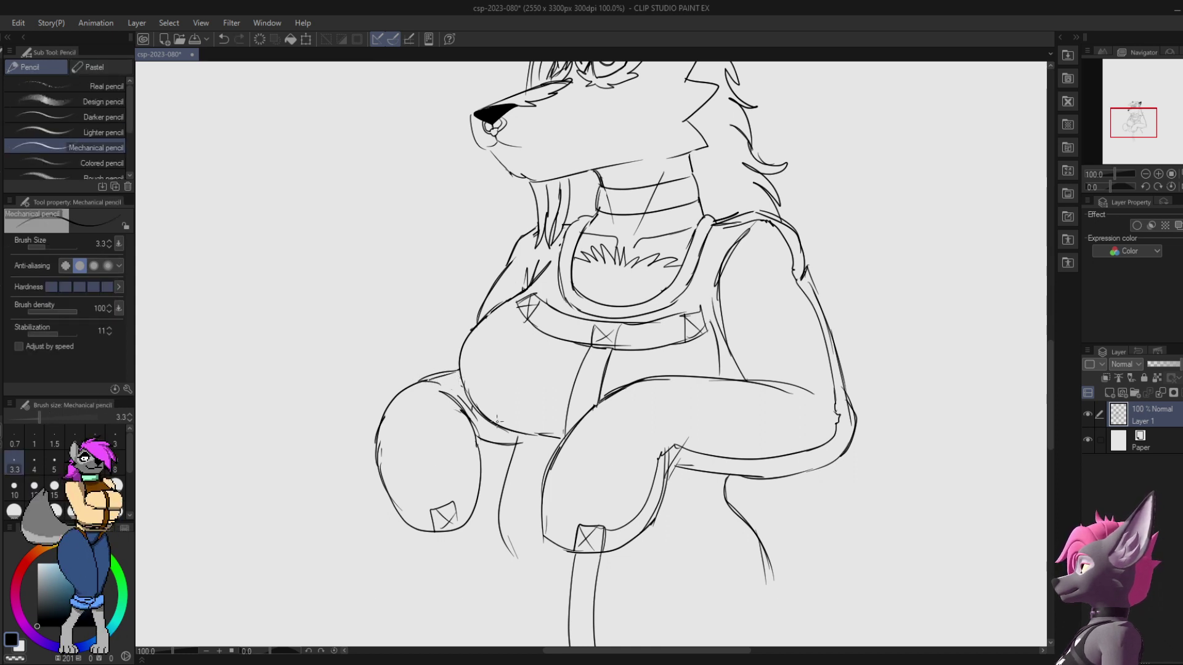
key(e)
key(p)
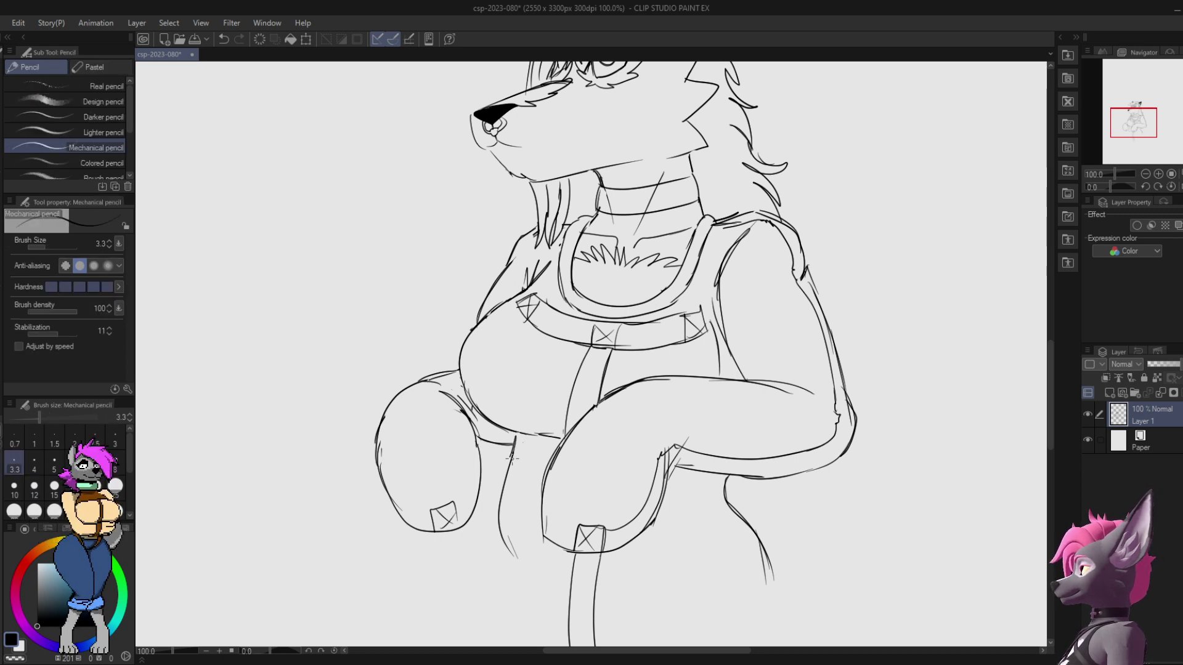
key(e)
key(p)
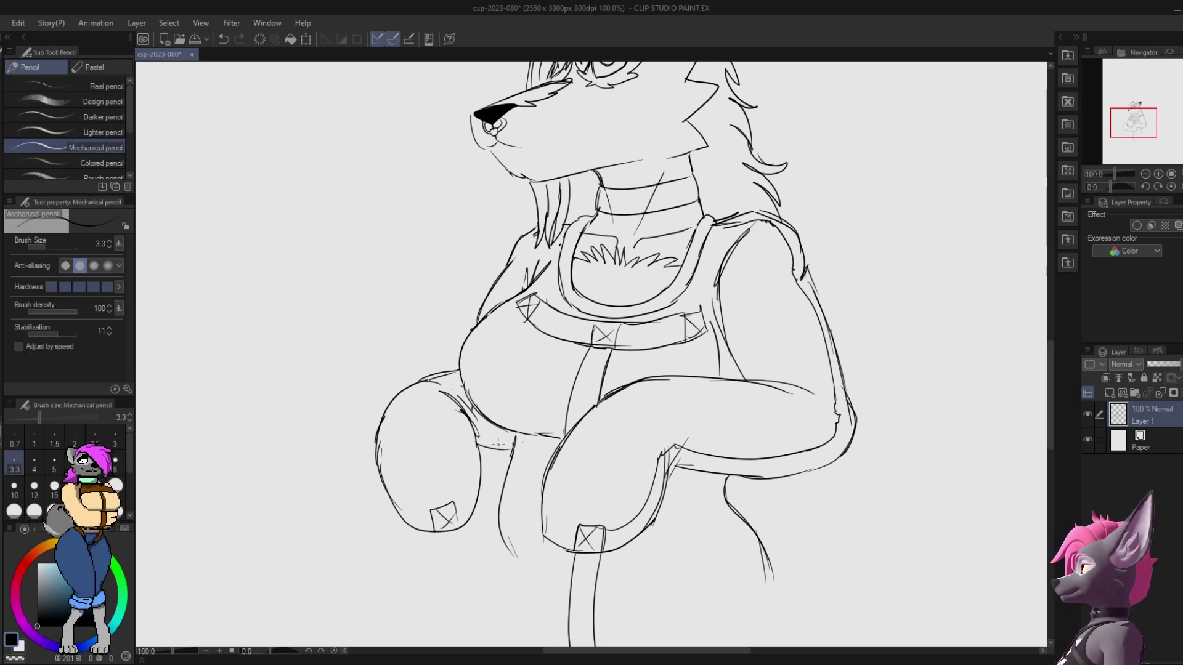
key(ctrl+z)
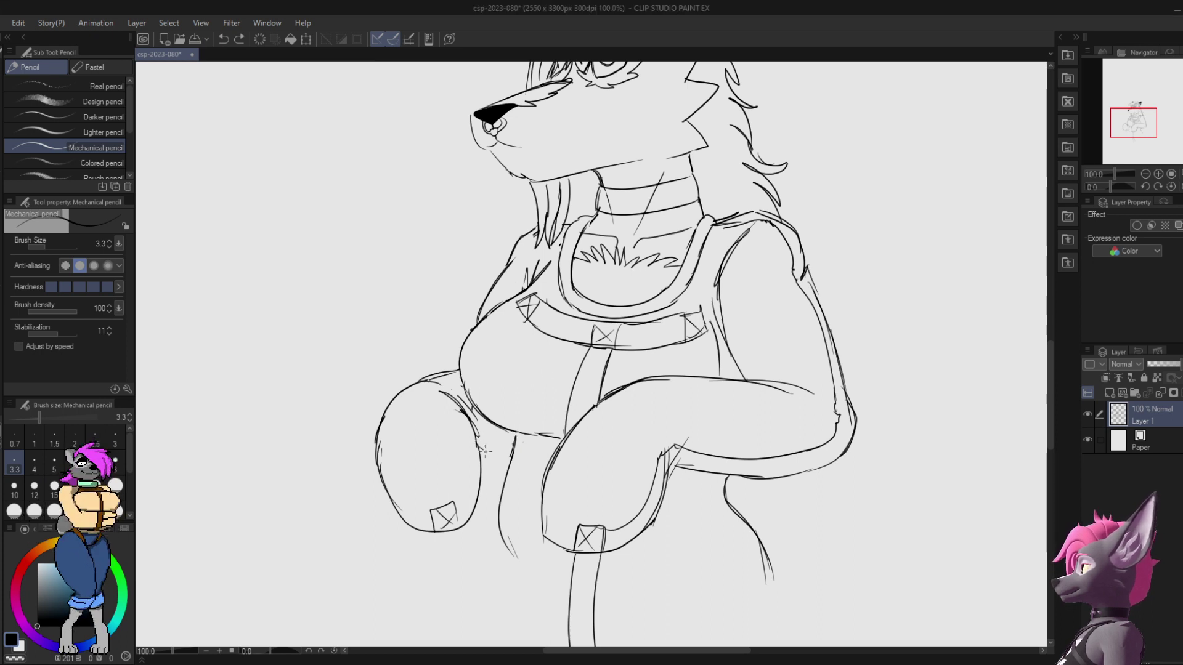
drag(480, 446, 512, 454)
drag(864, 289, 871, 117)
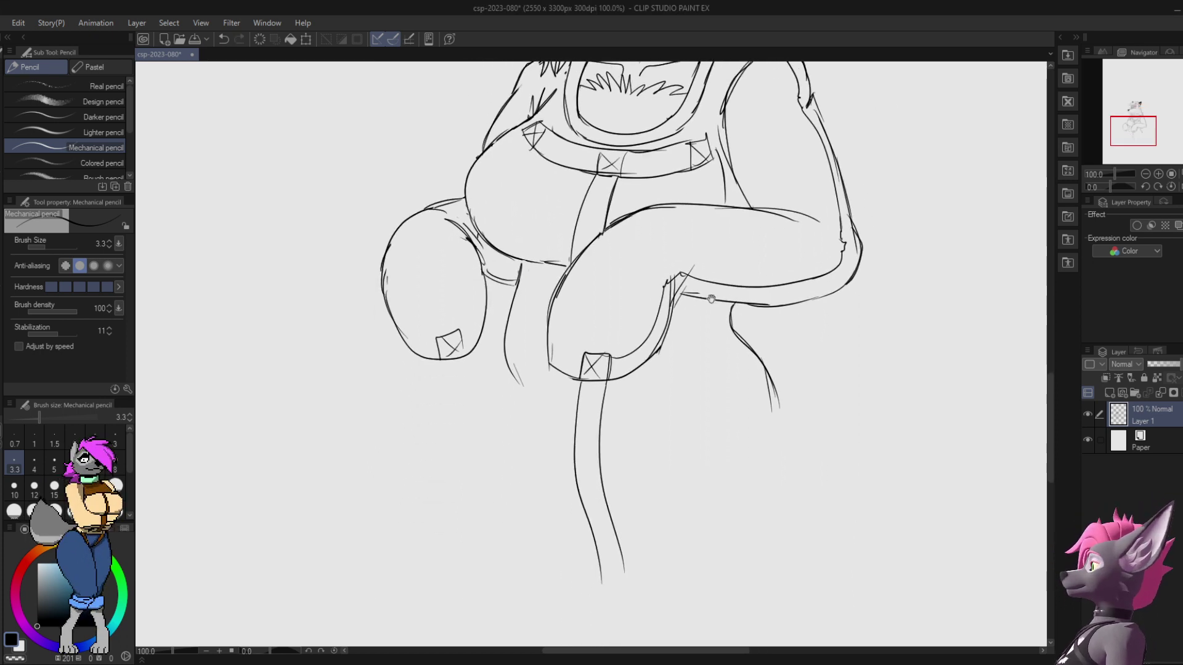
Step: Erase the lower end of the far waist line and redraw it as a longer curve sweeping inward toward the hanging strap
mouse_move(711, 299)
mouse_down()
mouse_move(631, 379)
mouse_move(646, 271)
mouse_up()
key(e)
drag(454, 353, 444, 338)
drag(709, 208, 696, 291)
key(p)
drag(428, 386, 473, 519)
key(ctrl+z)
mouse_move(438, 359)
mouse_down()
mouse_move(430, 375)
mouse_move(458, 515)
mouse_up()
key(ctrl+z)
drag(428, 392, 480, 519)
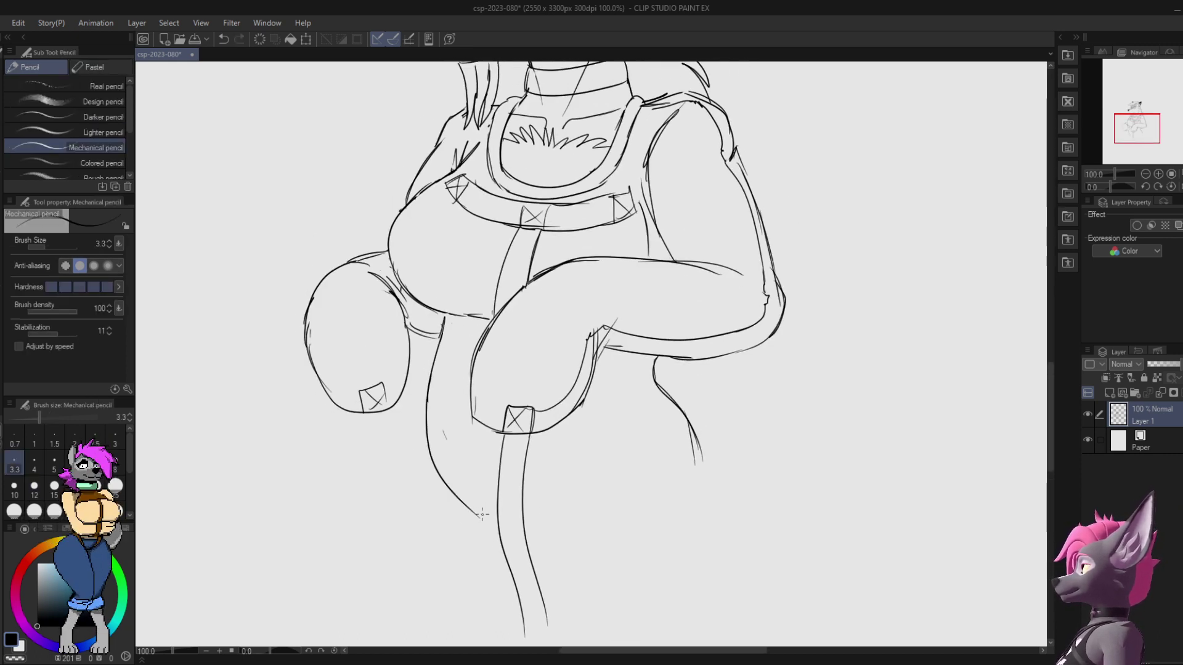
Step: Draw a matching curve from the near side in to the hanging strap, and tidy the lower end of the near hip line
key(e)
key(p)
mouse_move(632, 428)
mouse_down()
mouse_move(590, 503)
mouse_move(542, 518)
mouse_up()
mouse_move(730, 407)
mouse_down()
mouse_move(710, 428)
mouse_move(678, 409)
mouse_up()
key(e)
drag(636, 442, 645, 482)
key(p)
drag(639, 429, 652, 477)
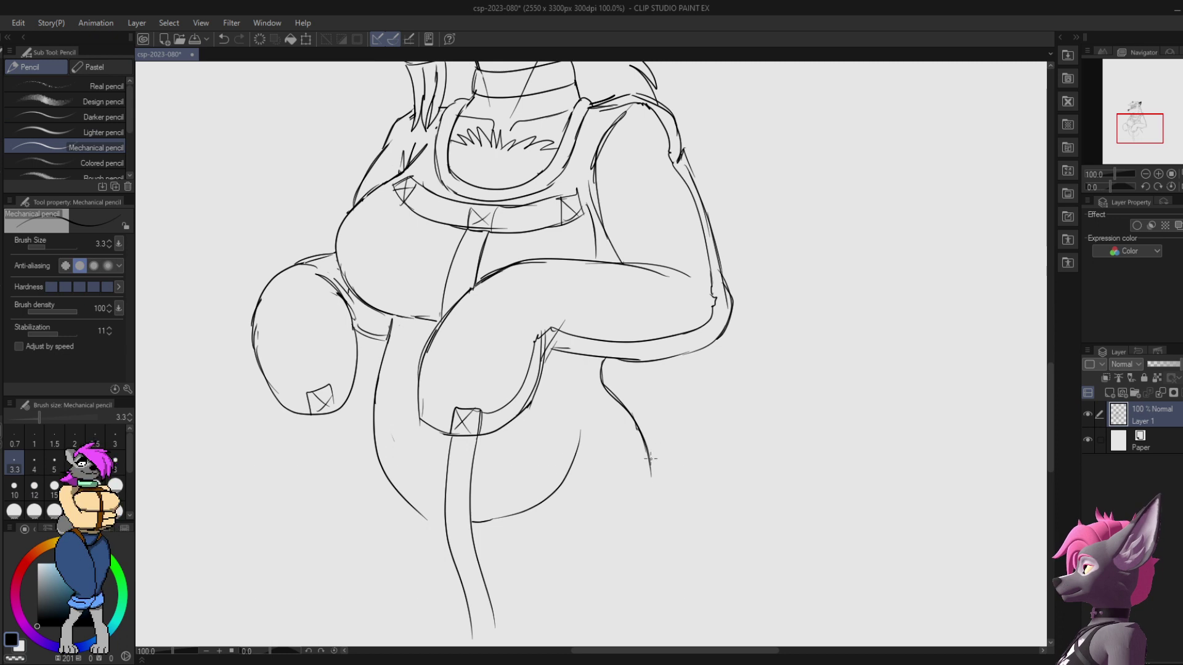
Step: Draw the waistband's lower edge as curved lines from both sides of the waist to the hanging strap
scroll(758, 364, left, 3)
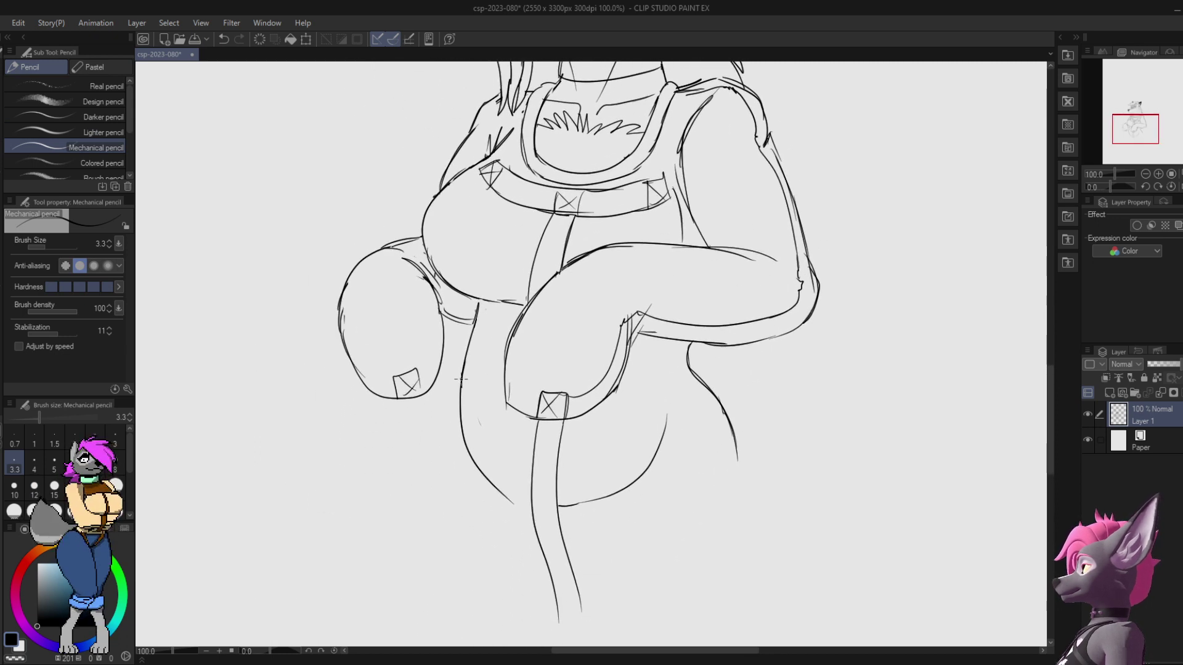
drag(462, 379, 505, 406)
drag(690, 374, 580, 425)
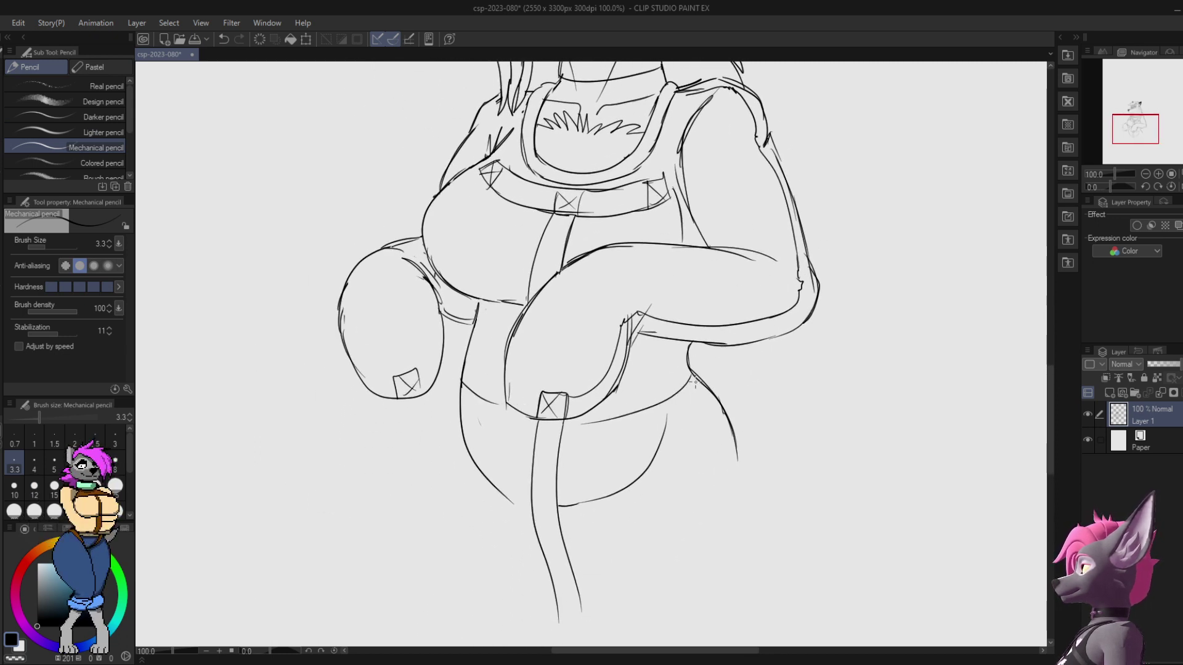
key(ctrl+z)
mouse_move(692, 377)
mouse_down()
mouse_move(637, 418)
mouse_move(567, 442)
mouse_up()
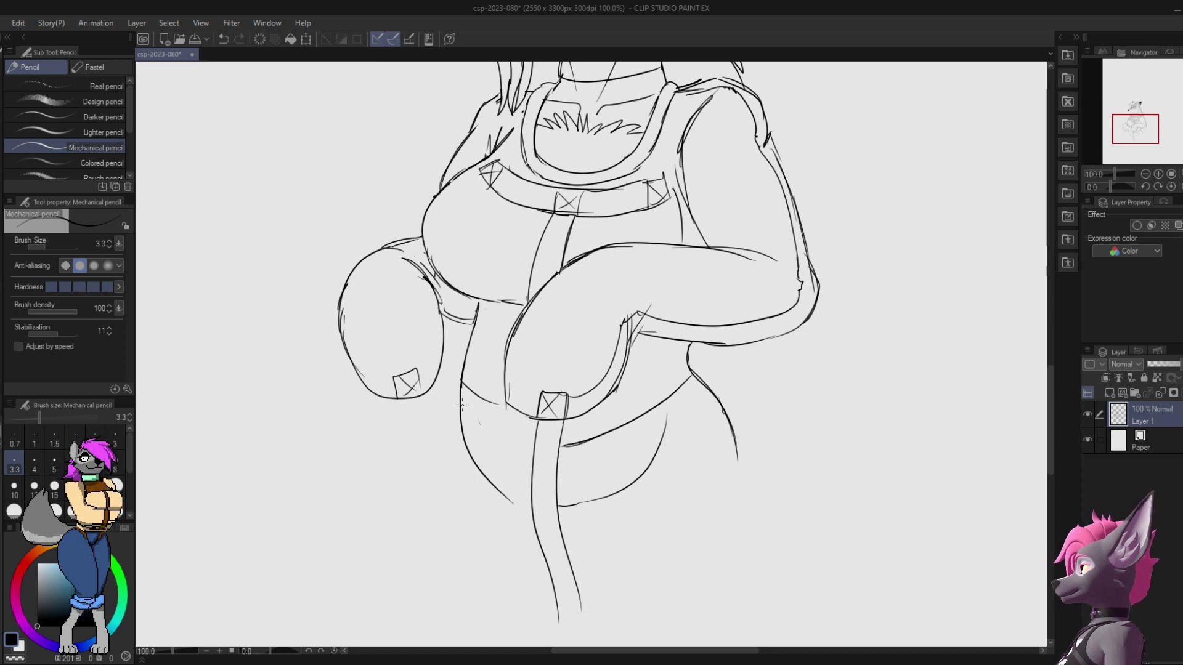
drag(462, 404, 533, 440)
Step: Erase the rough far-side band line and draw the waistband's upper edge on both sides of the hanging strap
key(e)
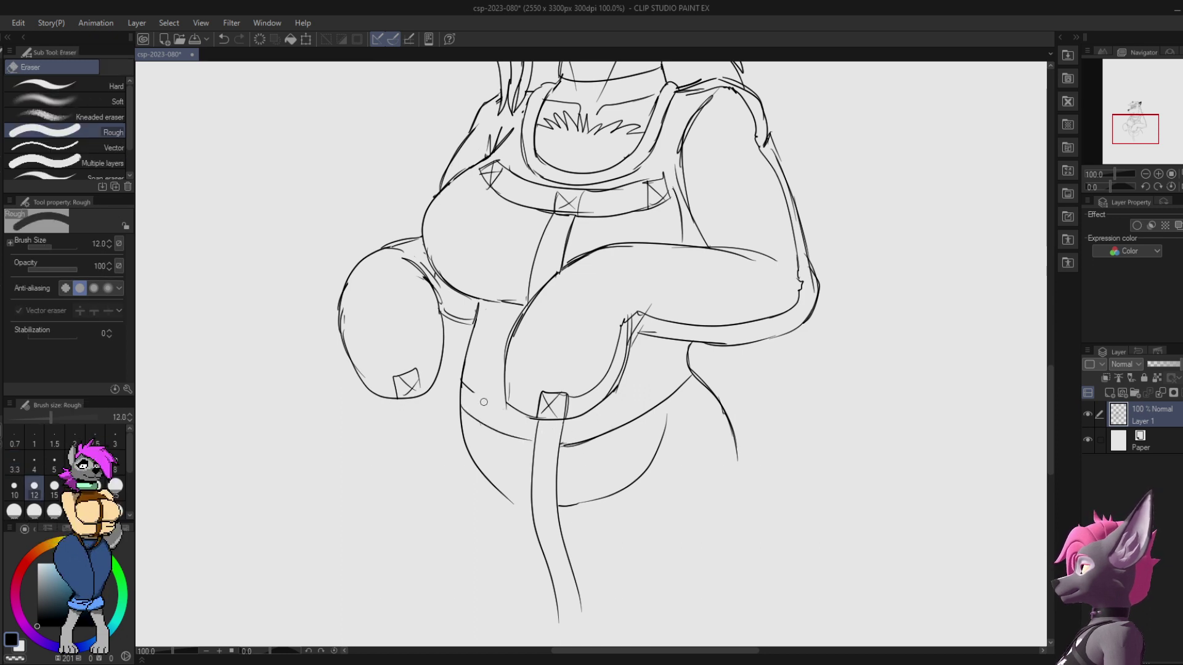
key(p)
drag(562, 424, 684, 367)
drag(569, 432, 679, 367)
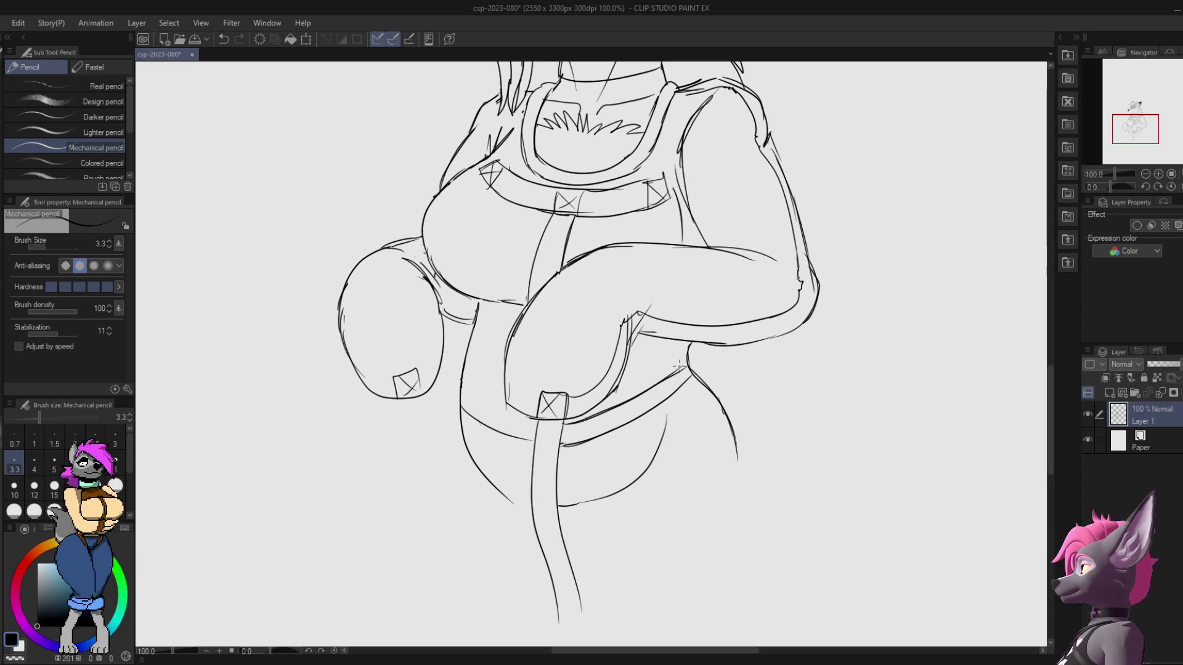
drag(460, 388, 533, 420)
key(ctrl+z)
mouse_move(462, 389)
mouse_down()
mouse_move(537, 421)
mouse_move(534, 441)
mouse_move(541, 429)
mouse_up()
key(ctrl+z)
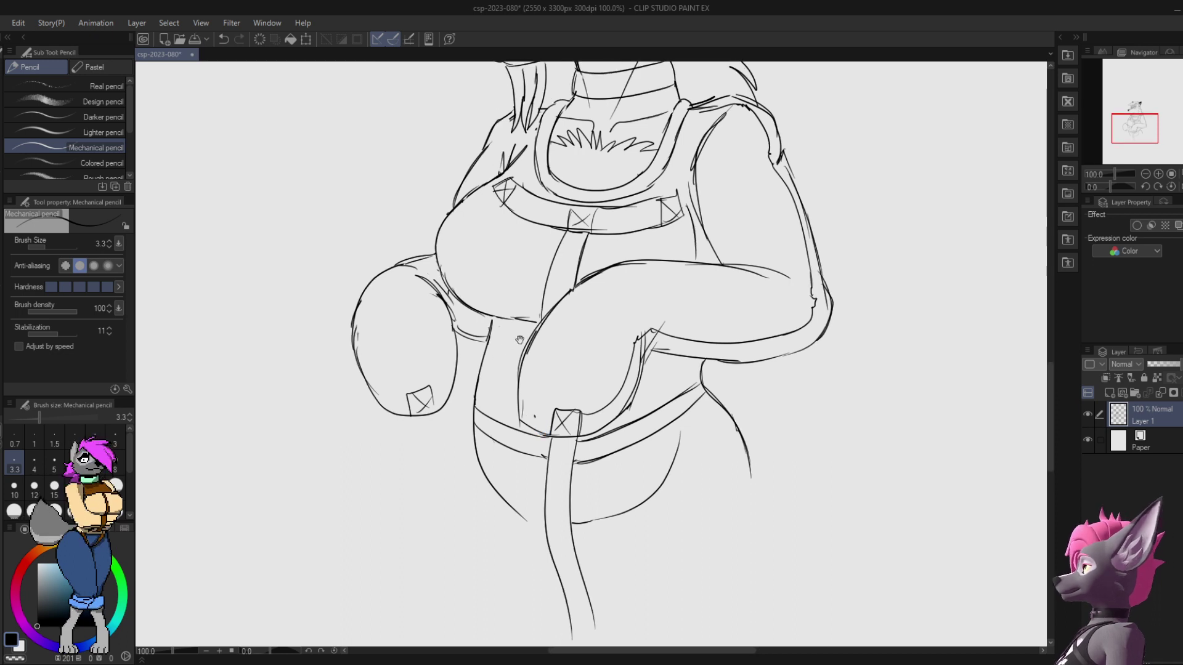
Step: Clean up both ends of the waistband and redraw the waist outline where it meets them
key(e)
drag(550, 376, 515, 320)
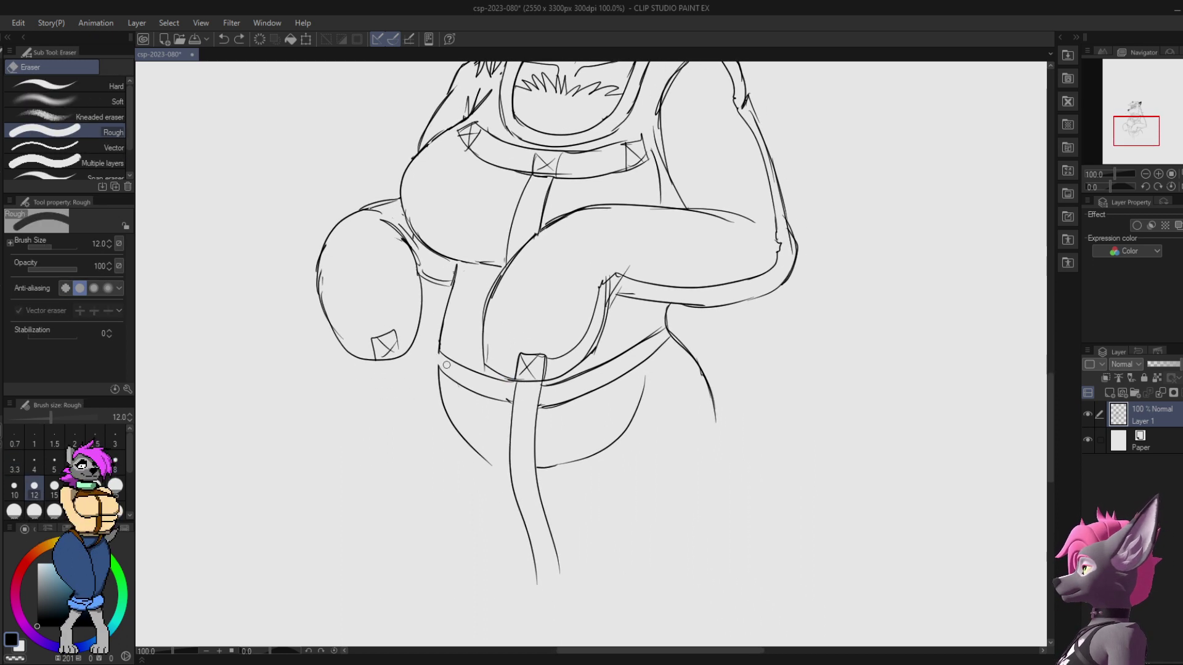
key(p)
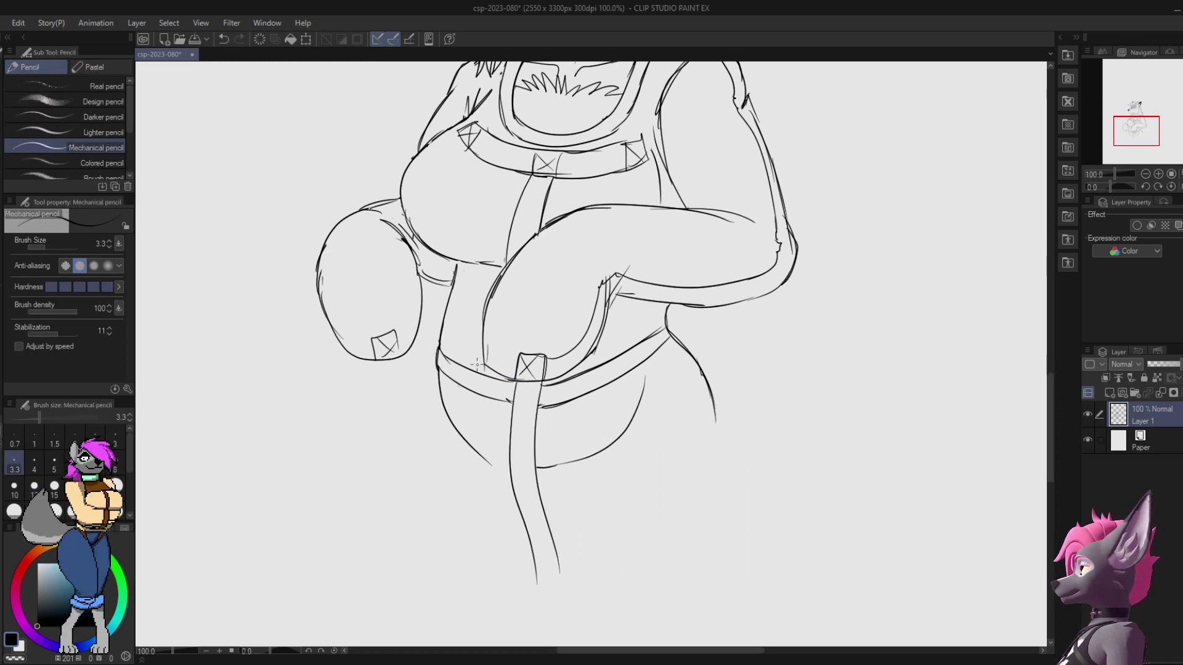
key(e)
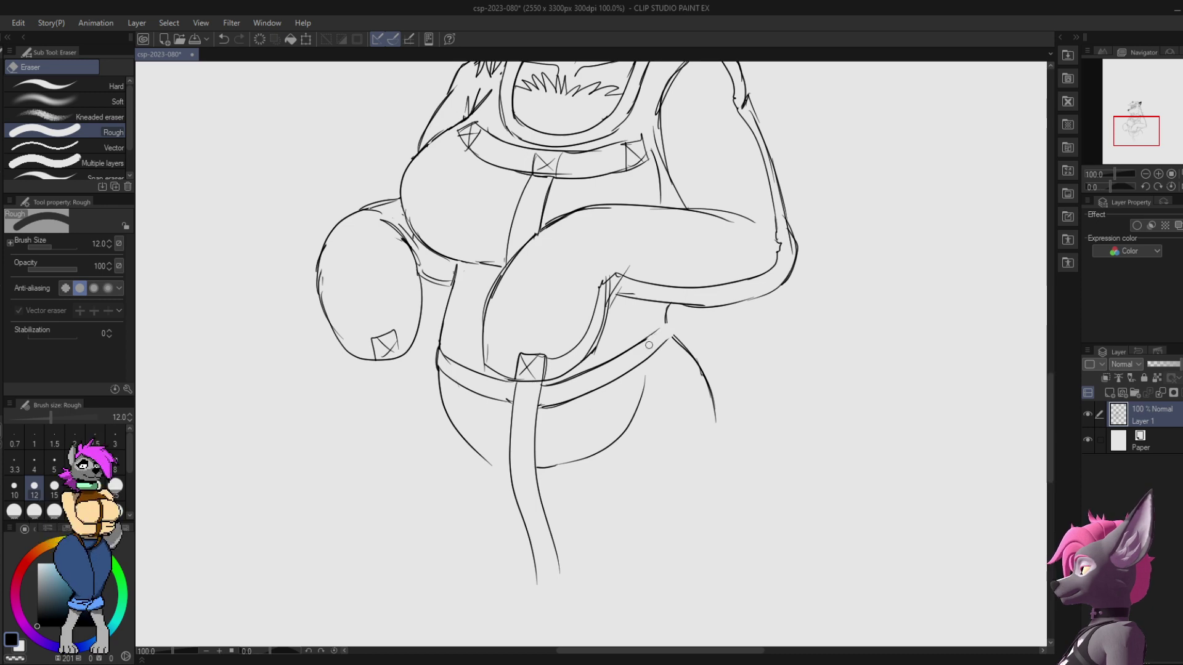
key(p)
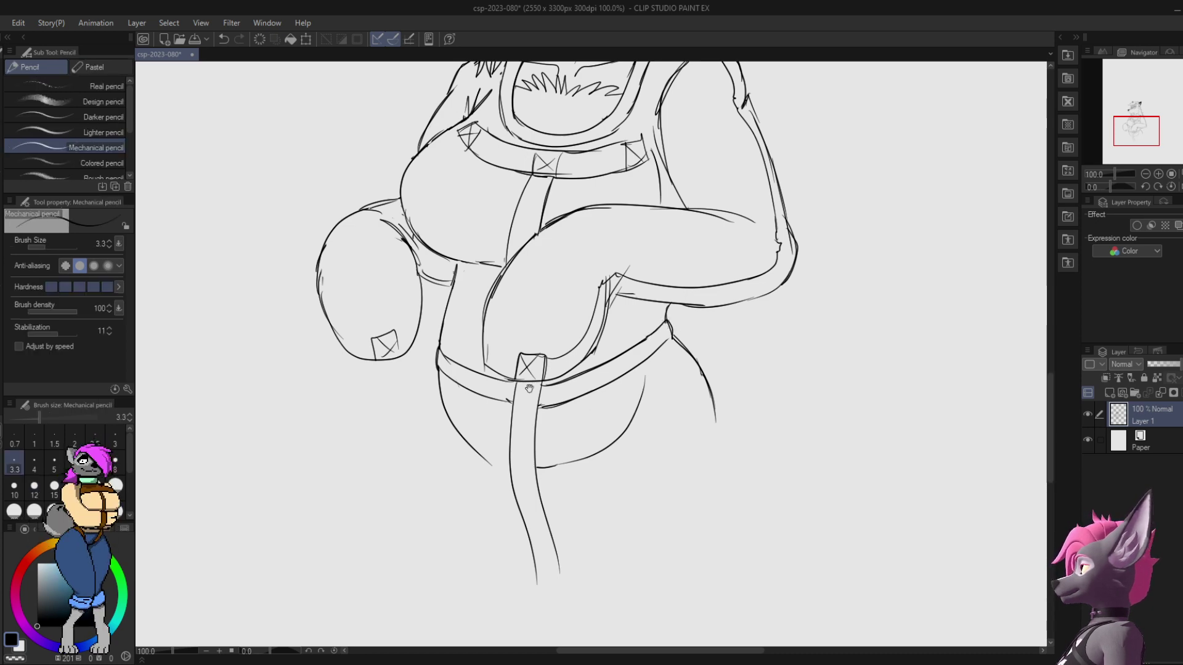
Step: Erase the far edge of the strap below the centre square and redraw it down to the arm
drag(529, 388, 538, 514)
key(e)
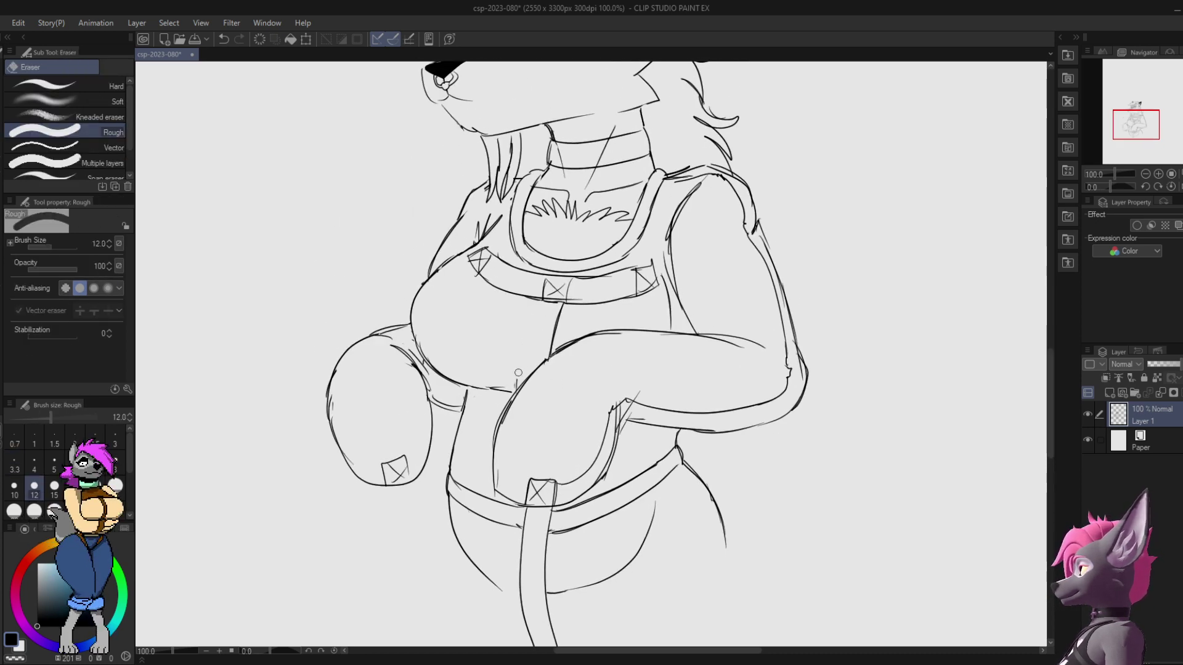
key(p)
mouse_move(544, 300)
mouse_down()
mouse_move(515, 389)
mouse_move(527, 367)
mouse_move(522, 382)
mouse_up()
key(ctrl+z)
key(e)
key(p)
key(ctrl+z)
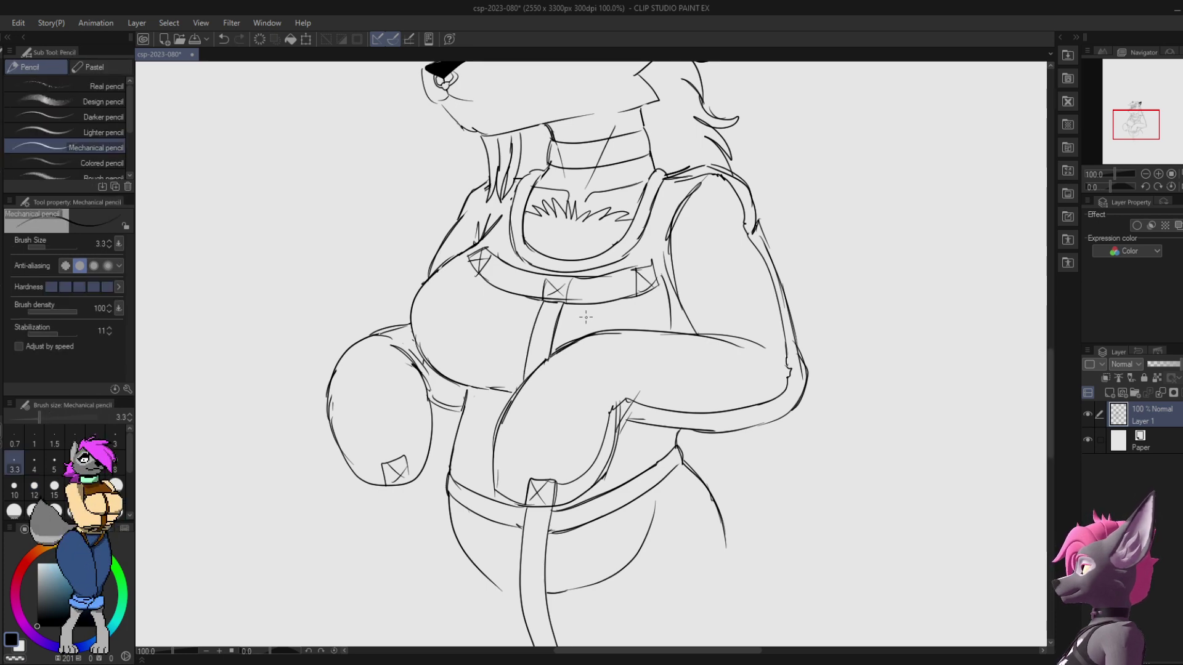
Step: Trim the chest's underside line back from the strap and touch up the strap's lower end
drag(586, 317, 647, 297)
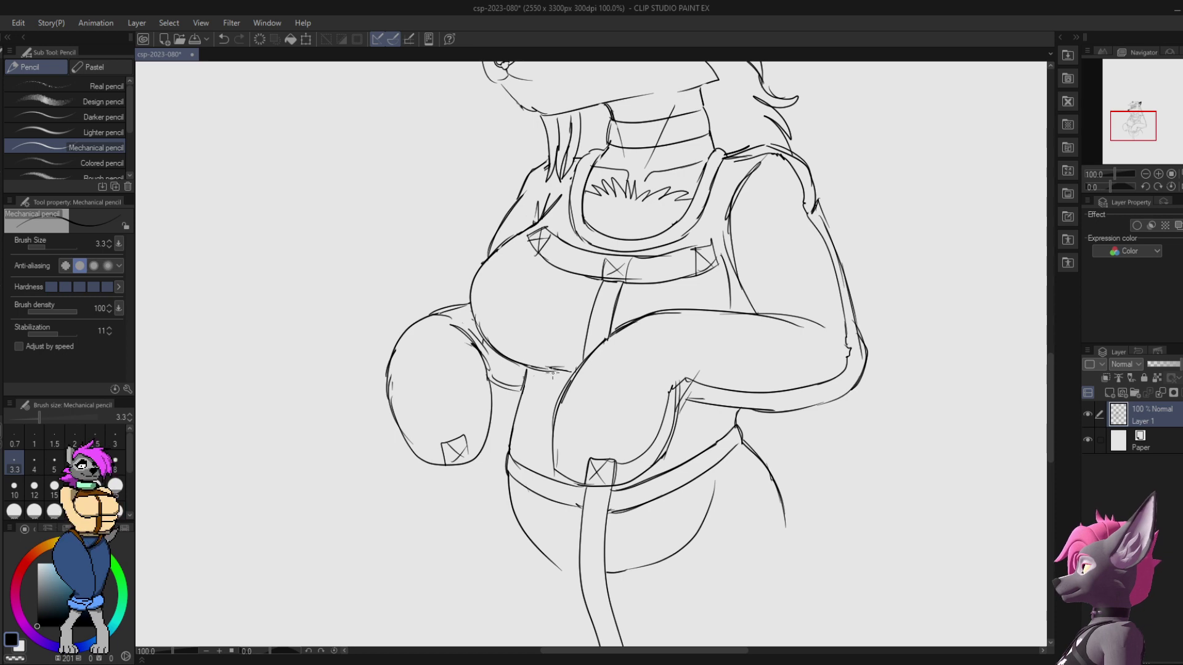
key(ctrl+z)
key(e)
drag(553, 368, 540, 368)
key(p)
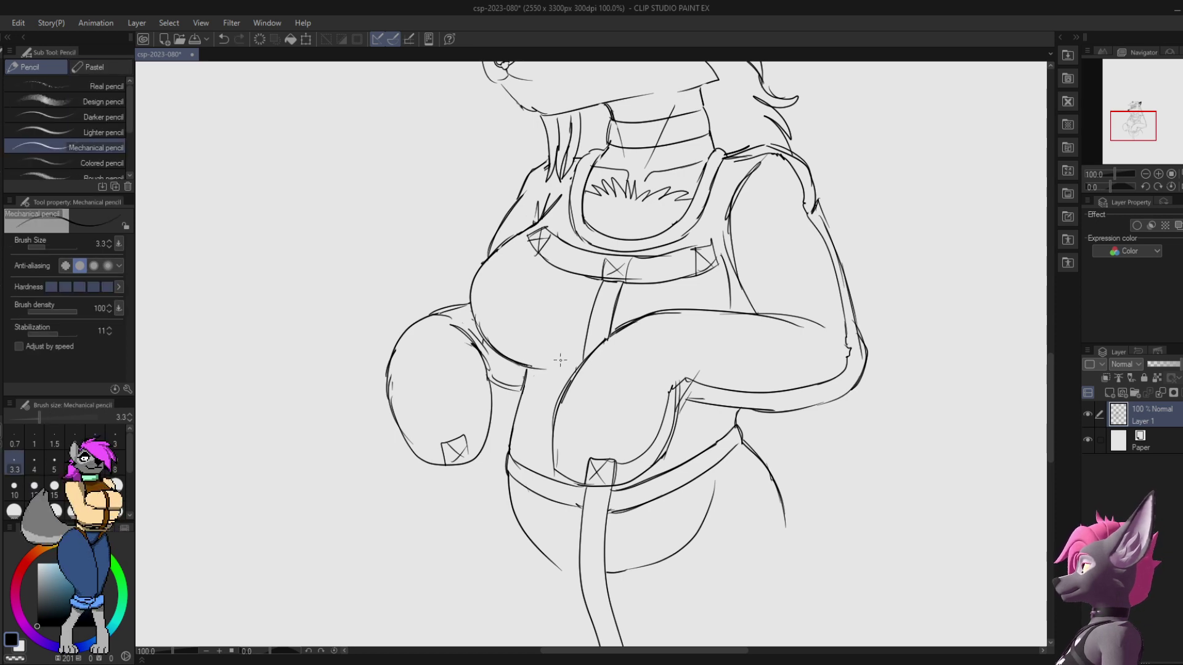
mouse_move(753, 302)
mouse_down()
mouse_move(766, 238)
mouse_move(678, 355)
mouse_move(759, 246)
mouse_up()
drag(581, 354, 595, 336)
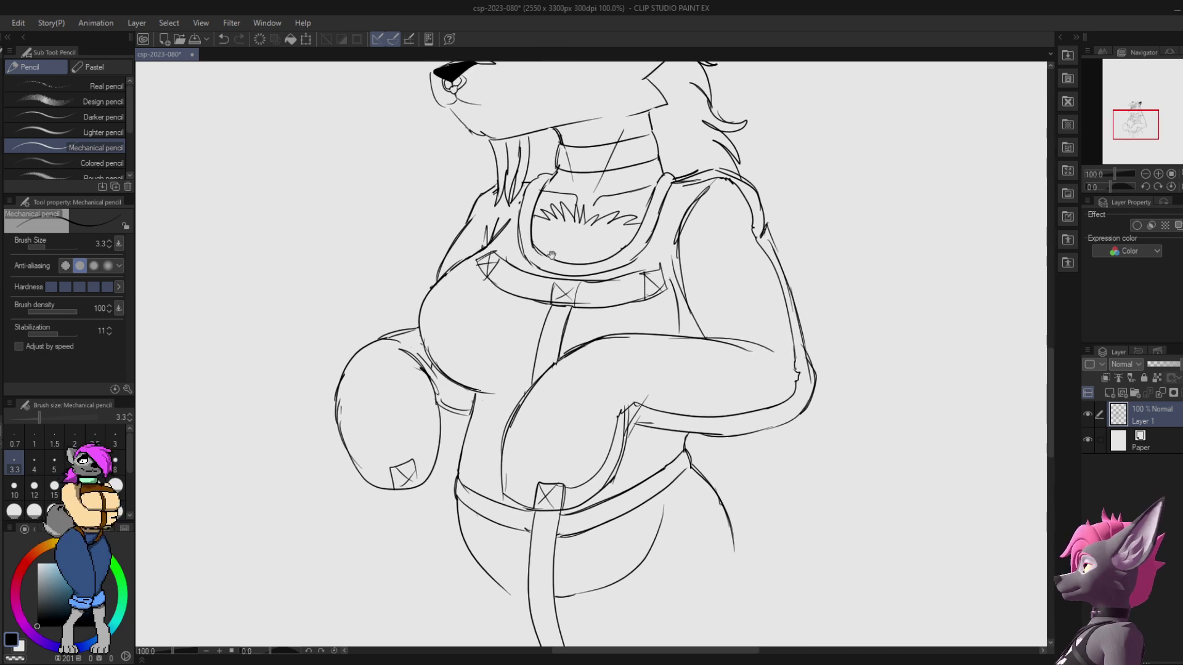
Step: Remove the far waist line above the waistband and try new curves down from the chest's underside
mouse_move(789, 260)
mouse_down()
mouse_move(768, 332)
mouse_move(797, 240)
mouse_move(844, 159)
mouse_up()
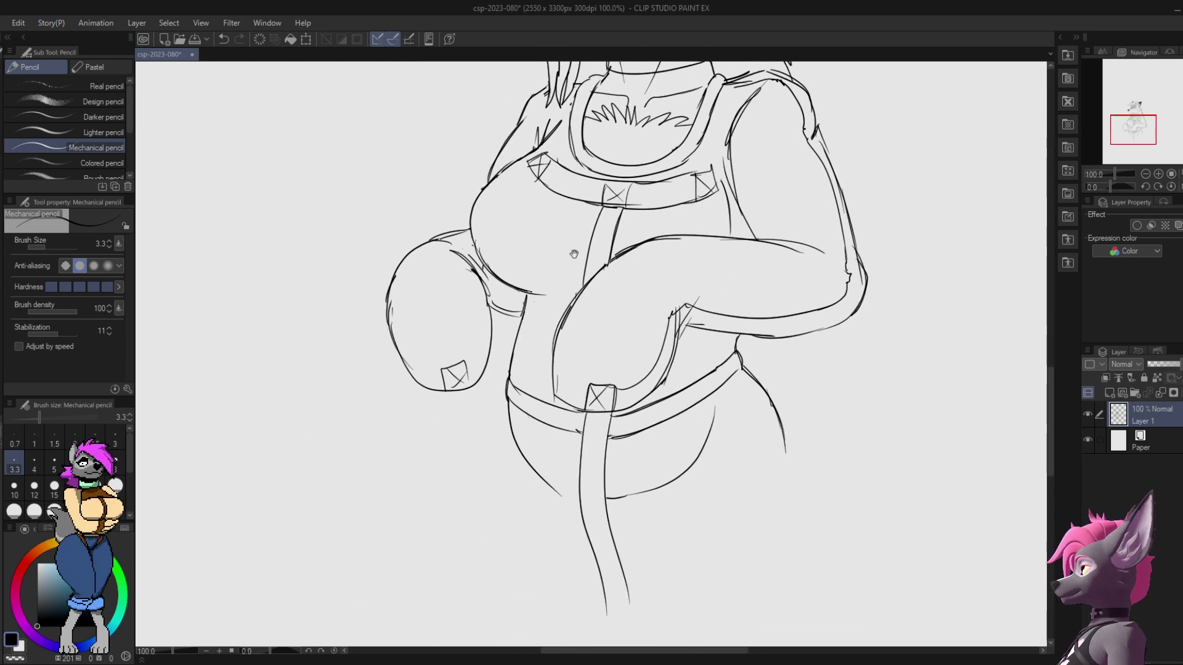
drag(522, 291, 502, 392)
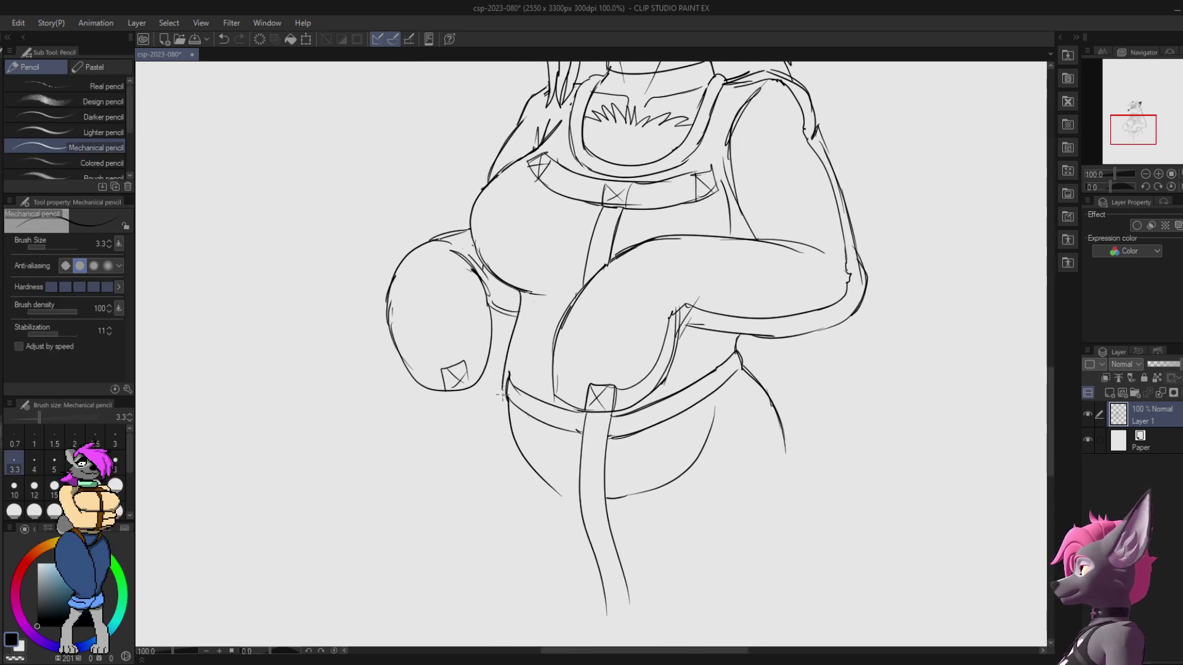
key(ctrl+z)
drag(525, 293, 502, 415)
key(ctrl+z)
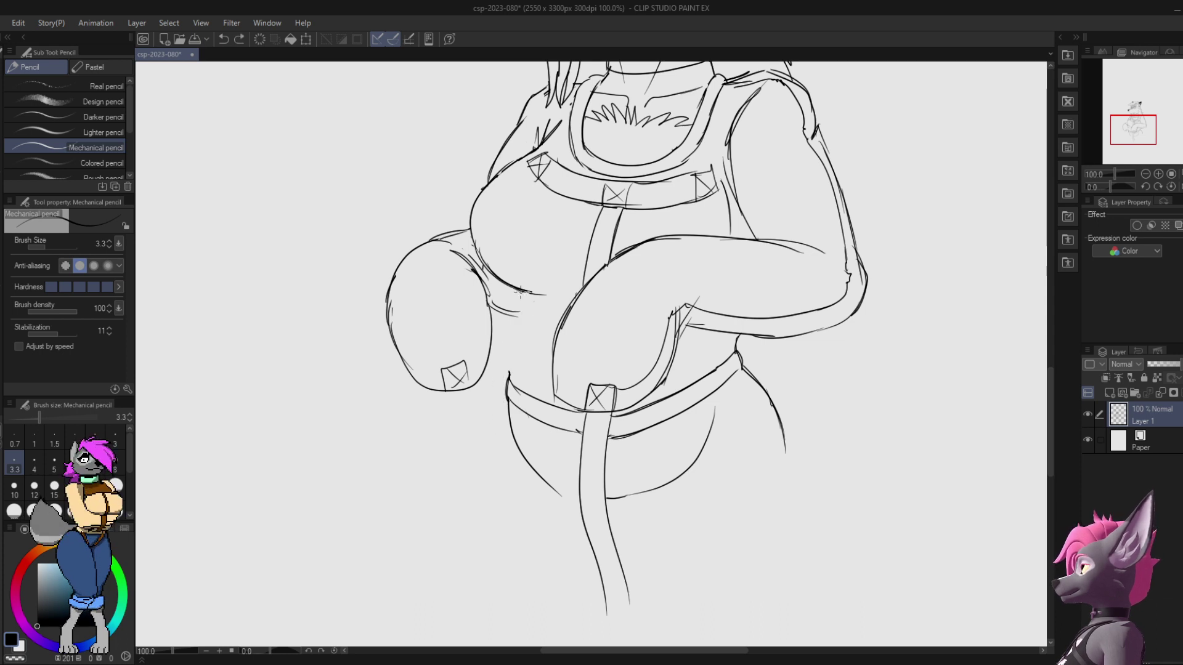
mouse_move(538, 295)
mouse_down()
mouse_move(516, 291)
mouse_move(531, 309)
mouse_move(500, 414)
mouse_up()
key(ctrl+z)
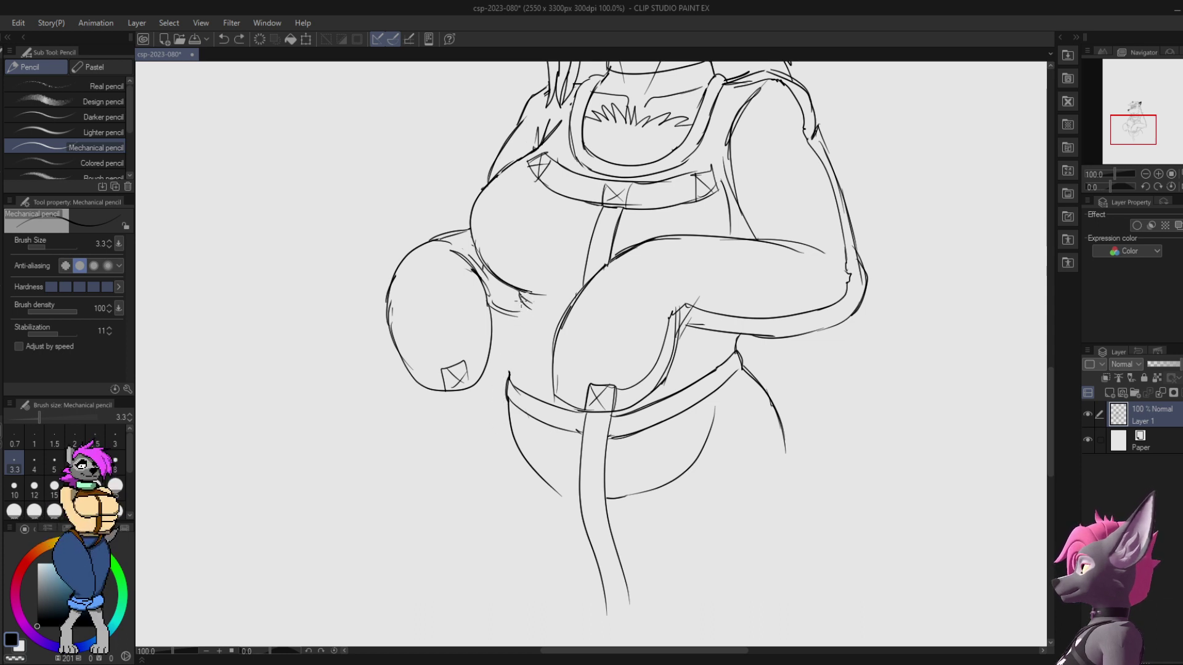
Step: Redraw the far waist line slanting outward to the waistband and add a wider hip curve below it
drag(522, 301, 541, 489)
key(ctrl+z)
mouse_move(522, 302)
mouse_down()
mouse_move(494, 432)
mouse_move(542, 511)
mouse_up()
key(ctrl+z)
mouse_move(499, 374)
mouse_down()
mouse_move(494, 394)
mouse_move(539, 508)
mouse_up()
Step: Extend the waistband's far end out to the wider hip with a rounded tip, and save the drawing
key(e)
mouse_move(522, 392)
mouse_down()
mouse_move(505, 373)
mouse_move(529, 387)
mouse_move(529, 414)
mouse_up()
key(p)
key(e)
drag(497, 371, 494, 383)
key(p)
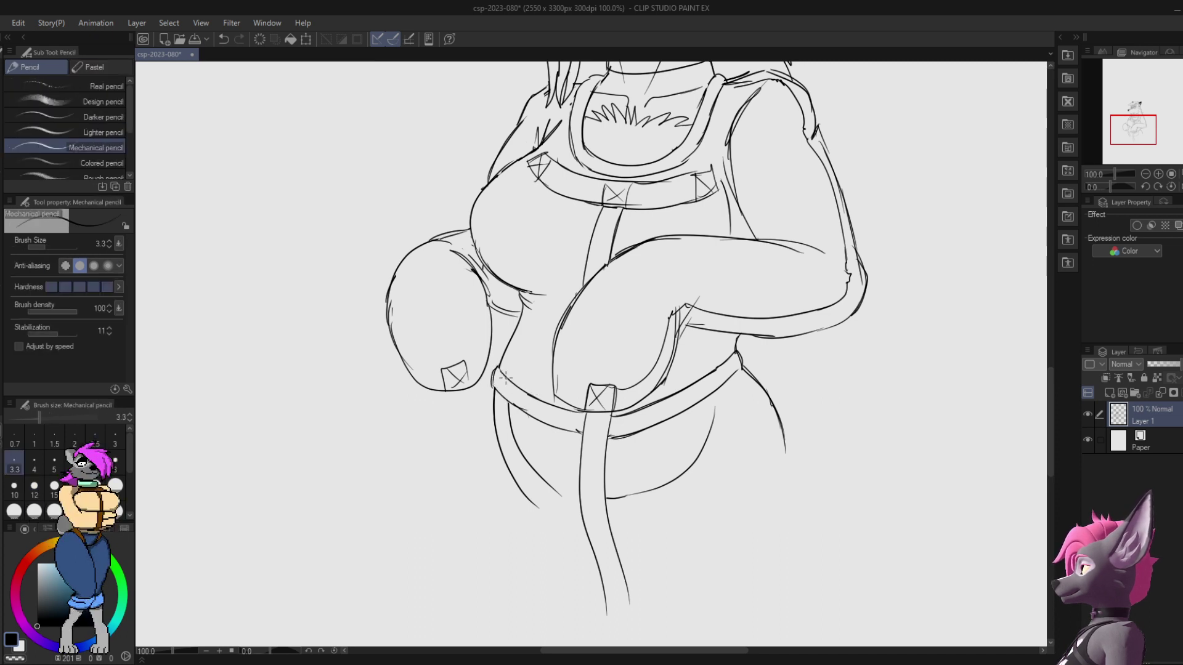
drag(900, 262, 833, 238)
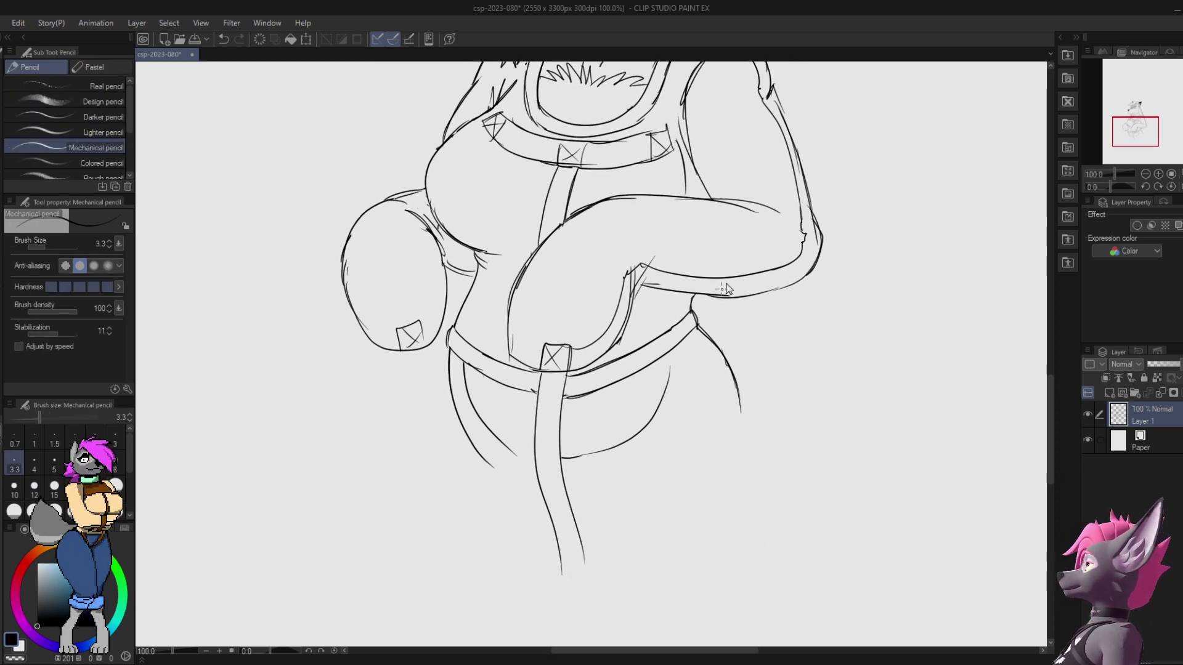
key(ctrl+s)
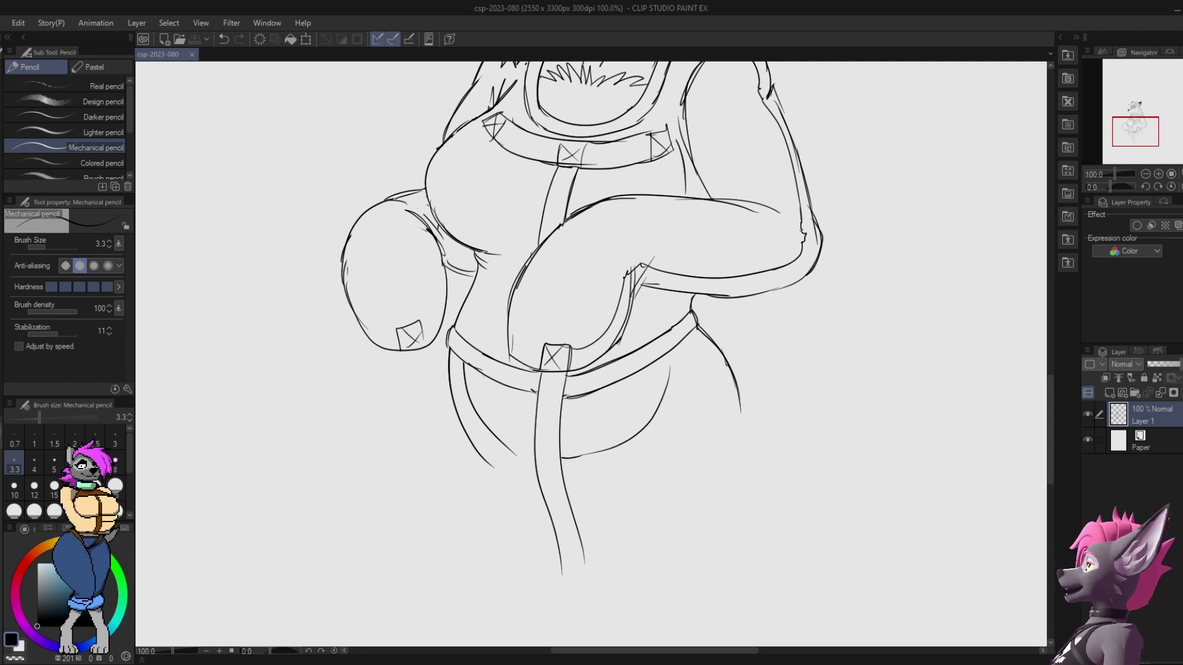
key(alt+Tab)
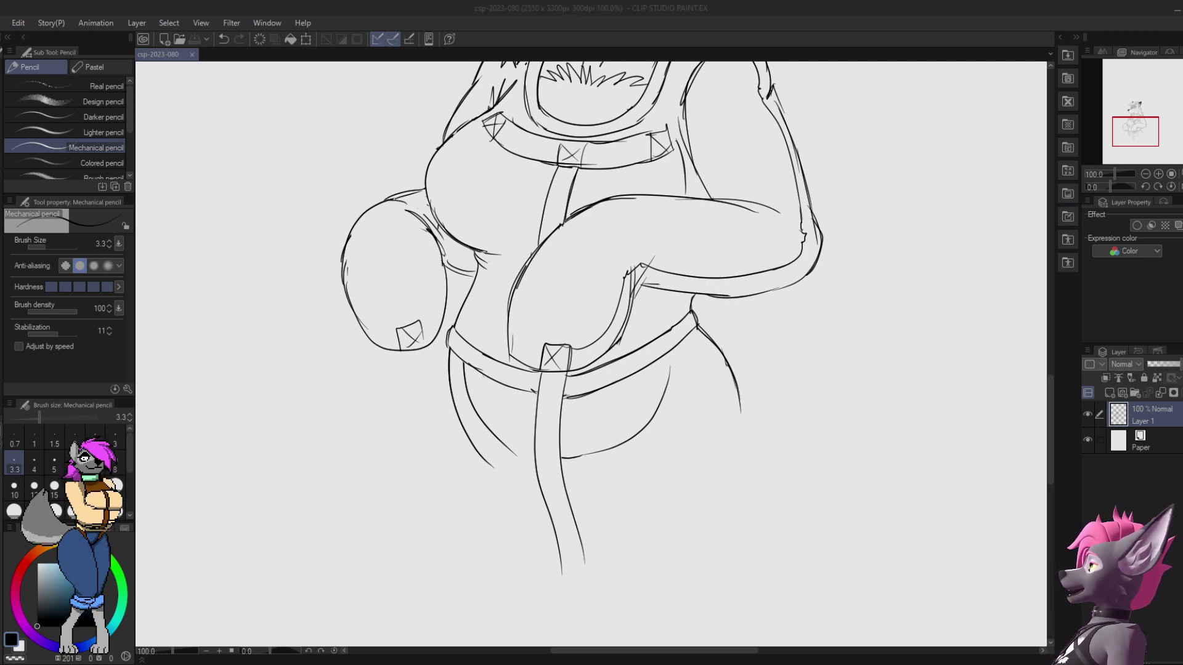
drag(376, 425, 419, 366)
drag(426, 439, 450, 366)
key(ctrl+z)
key(ctrl+z)
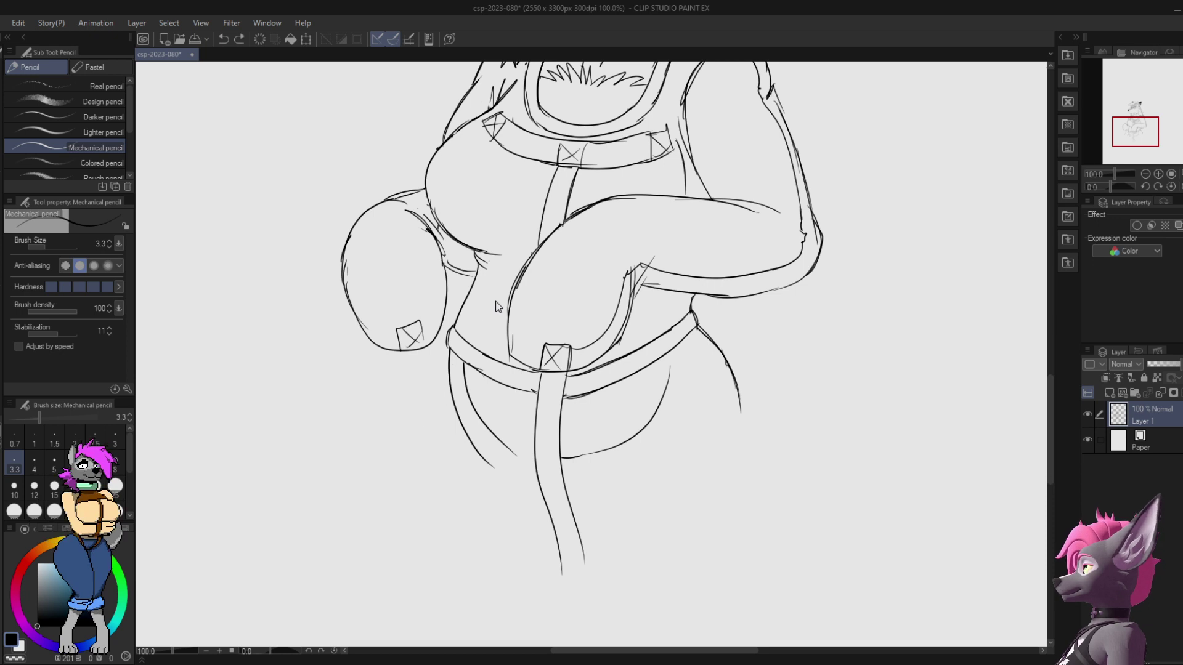
Step: Erase the front edge of the near forearm and redraw it as a cleaner curve down beside the X-marked square
drag(597, 213, 637, 257)
drag(543, 212, 580, 222)
drag(623, 268, 612, 249)
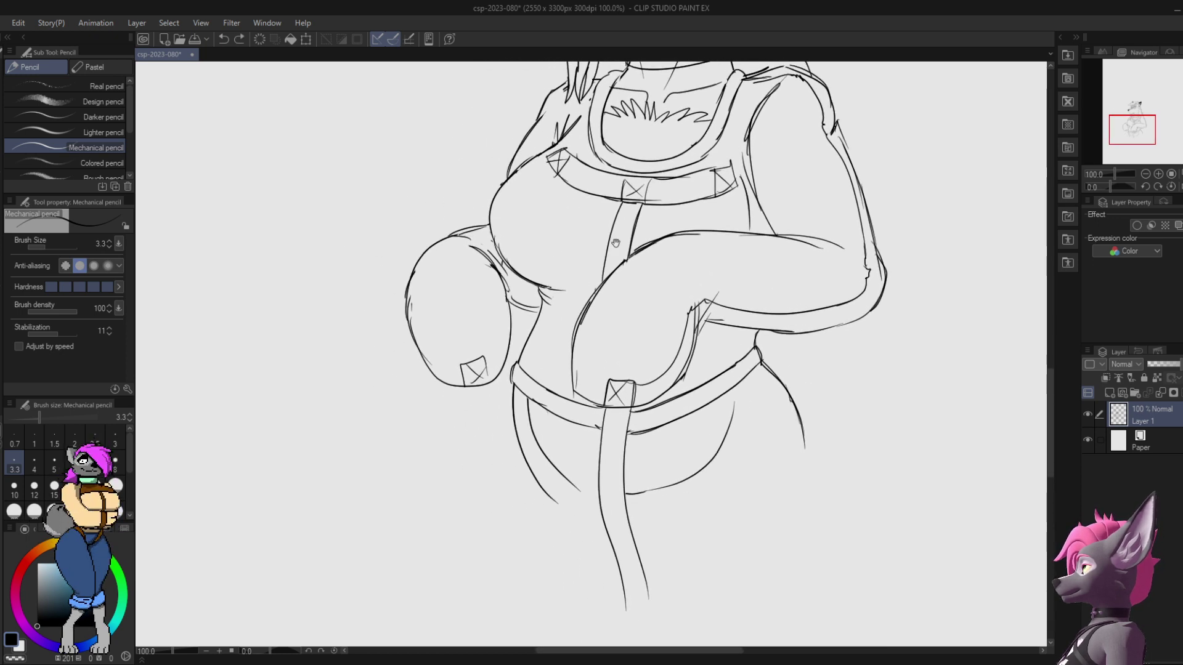
key(e)
drag(590, 295, 576, 392)
key(p)
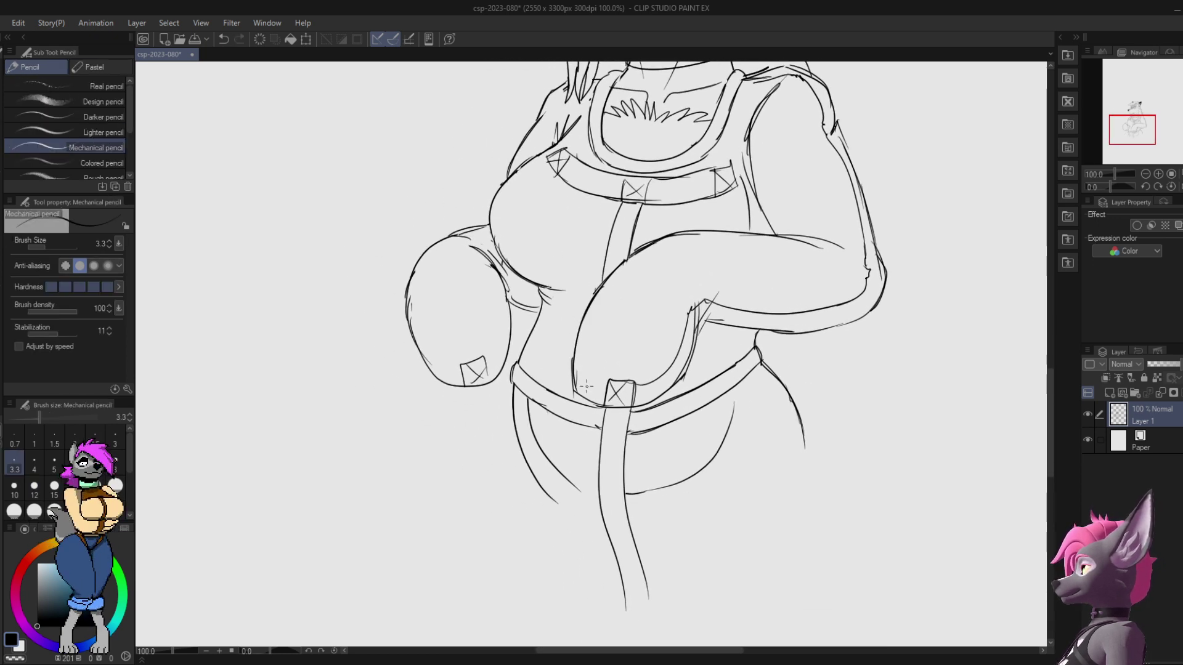
Step: Erase the inner edge and X-marked square of the far rounded forearm shape, and redraw that edge as a slightly wider curve
key(e)
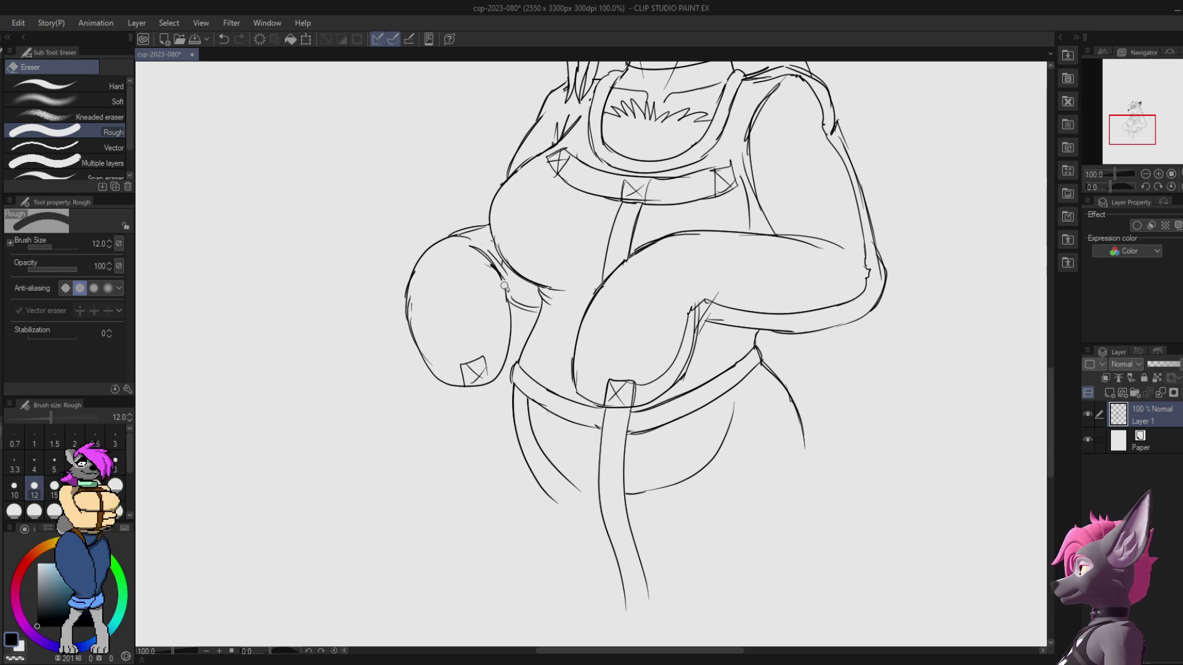
drag(504, 286, 513, 339)
key(p)
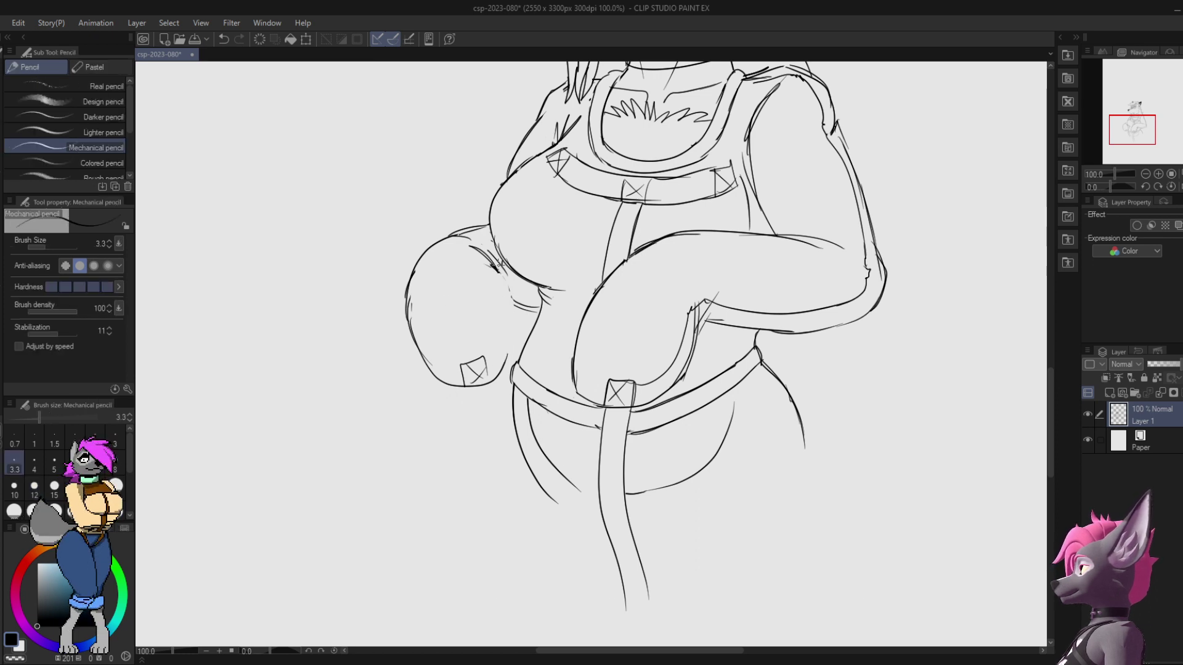
mouse_move(497, 270)
mouse_down()
mouse_move(504, 377)
mouse_move(445, 388)
mouse_move(470, 383)
mouse_move(465, 395)
mouse_up()
key(e)
key(p)
Step: Erase the rough outer edge of the far forearm shape and redraw it as a cleaner curve around its underside
key(e)
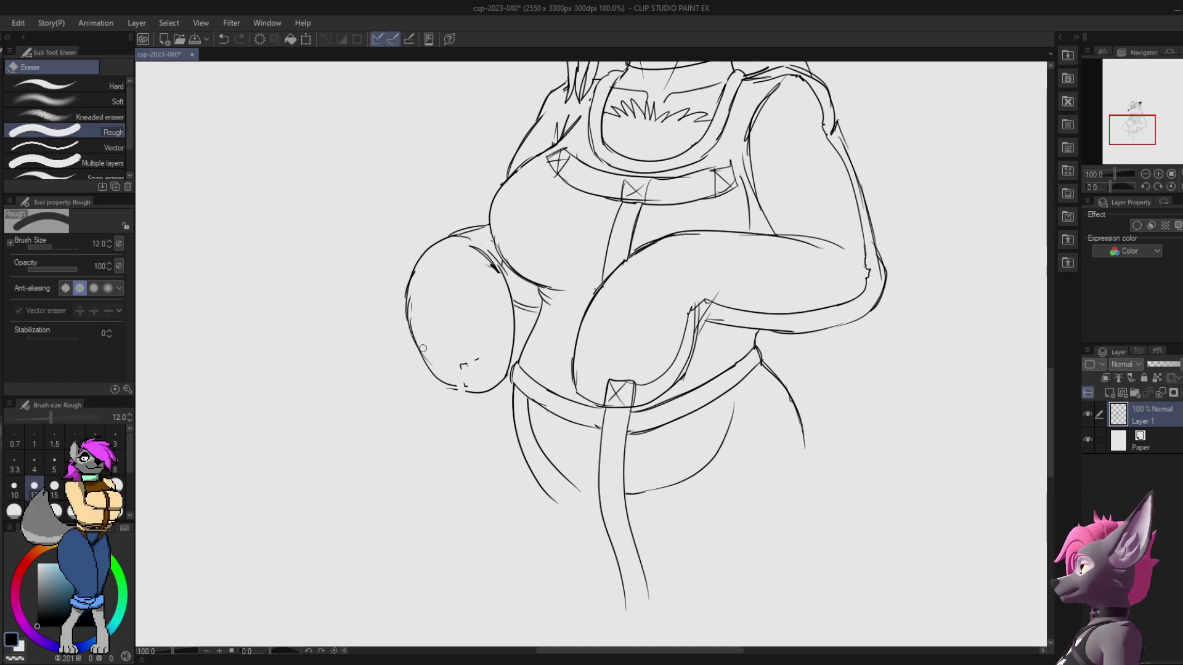
mouse_move(411, 307)
mouse_down()
mouse_move(425, 365)
mouse_move(410, 322)
mouse_up()
key(p)
mouse_move(414, 276)
mouse_down()
mouse_move(406, 315)
mouse_move(443, 390)
mouse_move(470, 391)
mouse_move(452, 327)
mouse_move(489, 351)
mouse_up()
key(e)
key(p)
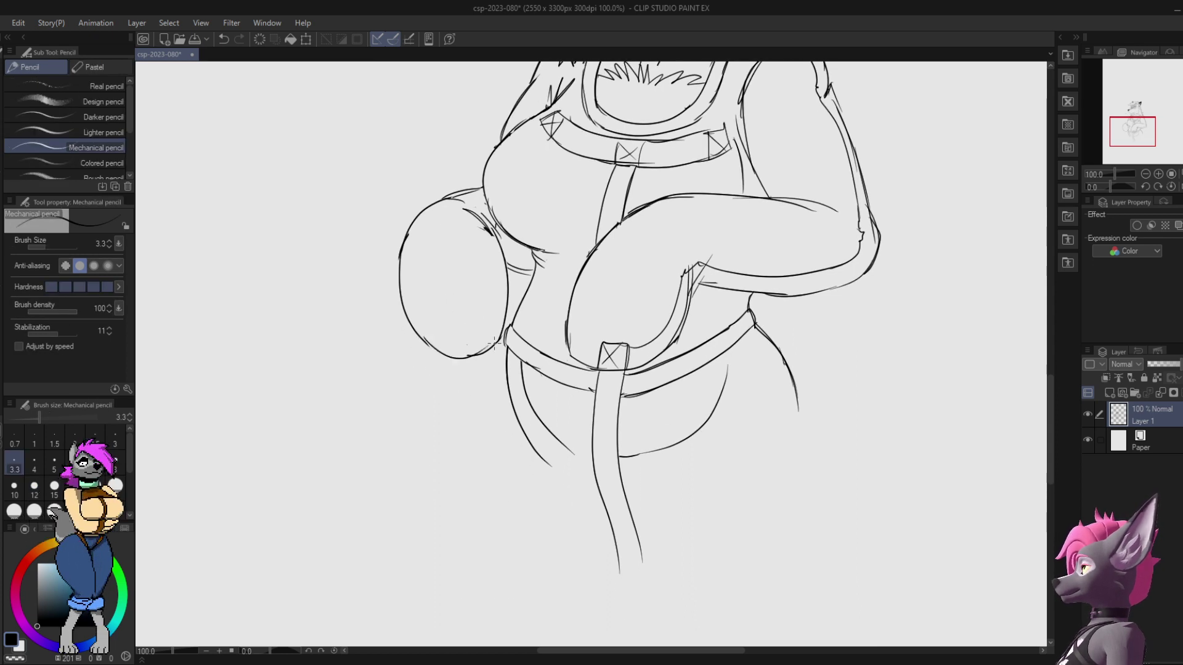
Step: Redraw a small X-marked square at the bottom of the far forearm shape and save the drawing
key(ctrl+z)
mouse_move(421, 338)
mouse_down()
mouse_move(484, 353)
mouse_move(472, 332)
mouse_move(477, 356)
mouse_up()
mouse_move(457, 336)
mouse_down()
mouse_move(474, 353)
mouse_move(457, 354)
mouse_up()
scroll(503, 313, up, 8)
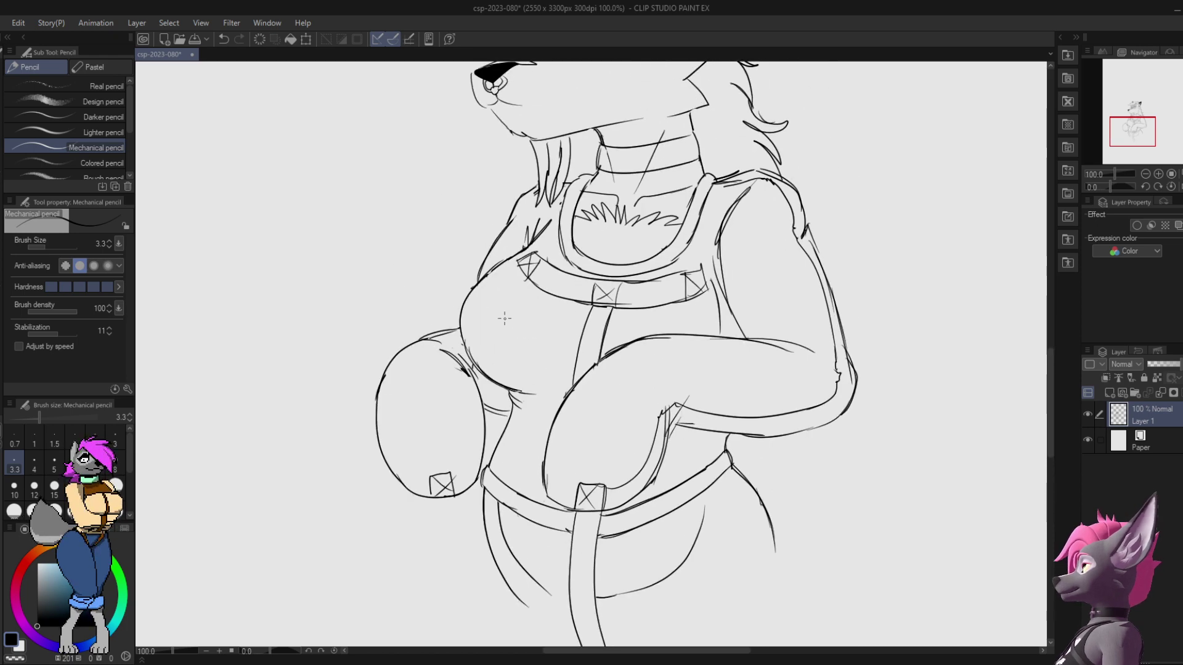
key(e)
key(p)
mouse_move(913, 184)
mouse_down()
mouse_move(861, 211)
mouse_move(802, 265)
mouse_up()
key(ctrl+s)
Step: Draw curved hem lines running out from the X-marked squares on the near and far forearm shapes
drag(572, 348, 654, 190)
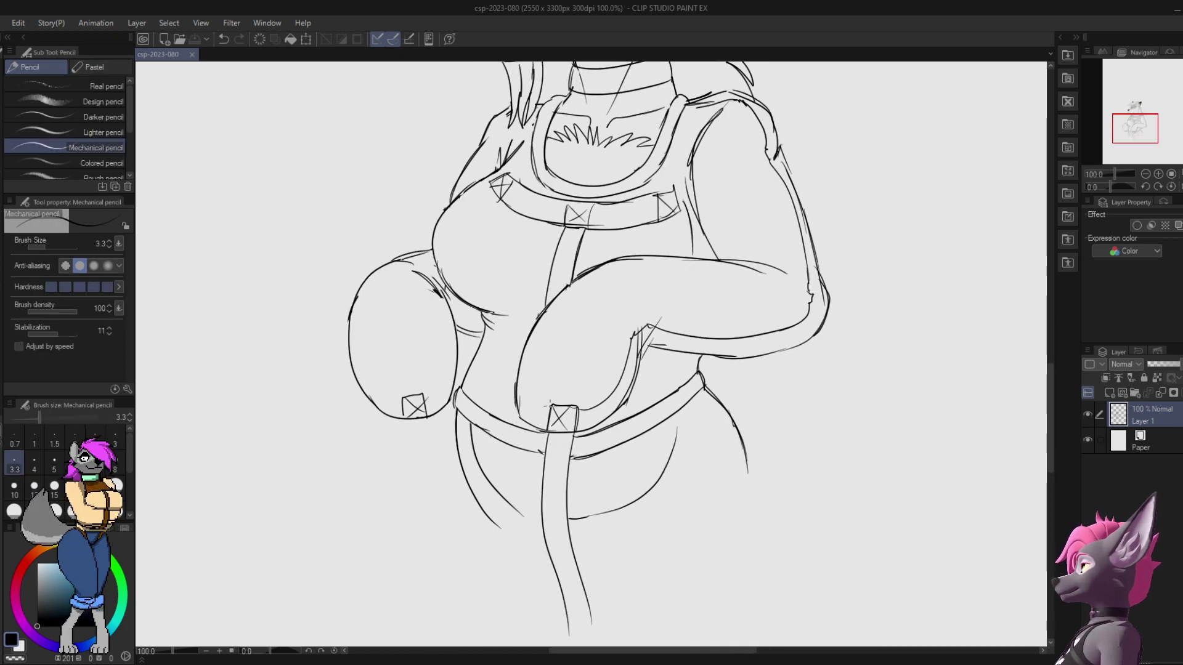
drag(517, 379, 548, 410)
key(ctrl+z)
drag(422, 402, 454, 350)
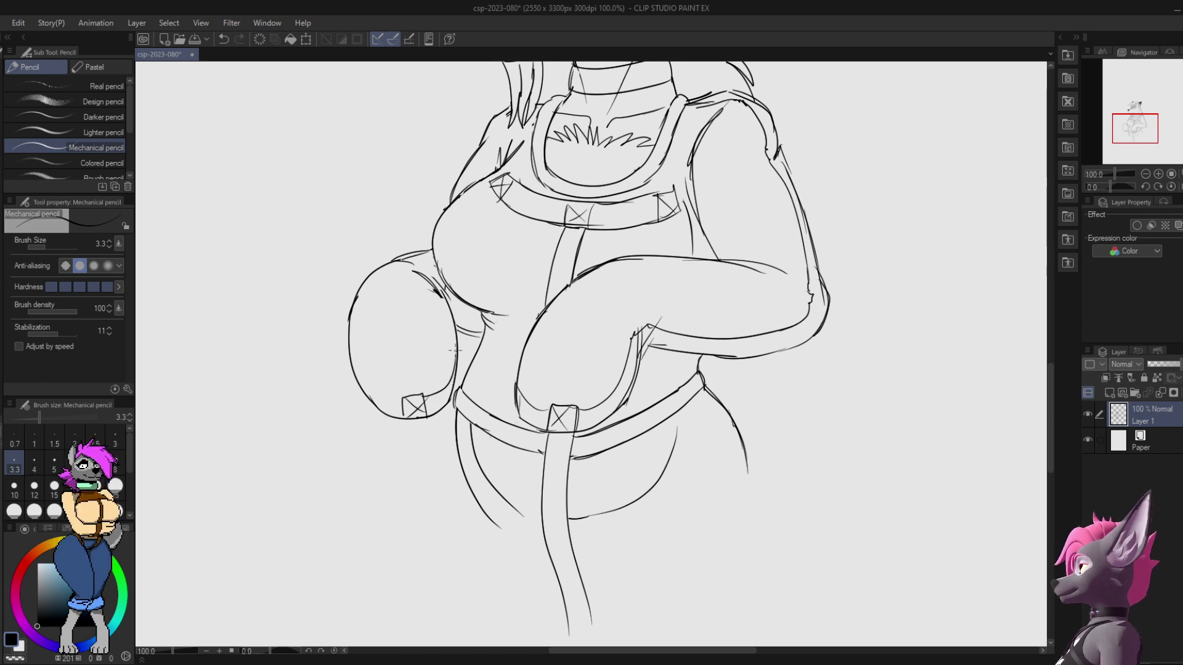
mouse_move(398, 400)
mouse_down()
mouse_move(363, 382)
mouse_move(416, 385)
mouse_up()
key(ctrl+z)
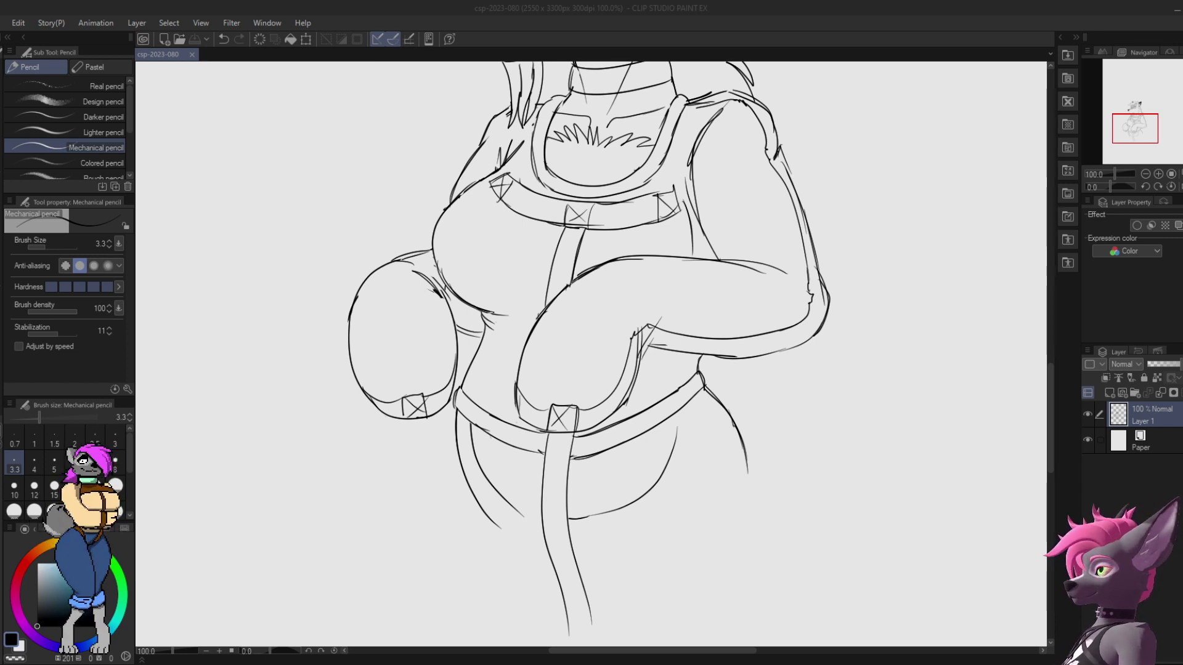
drag(255, 334, 335, 243)
drag(332, 271, 409, 182)
key(ctrl+z)
key(ctrl+z)
Step: Erase the inner of the two hip curves below the far end of the waistband
mouse_move(756, 175)
mouse_down()
mouse_move(454, 459)
mouse_move(684, 112)
mouse_move(670, 65)
mouse_up()
key(e)
mouse_move(387, 318)
mouse_down()
mouse_move(395, 355)
mouse_move(429, 398)
mouse_up()
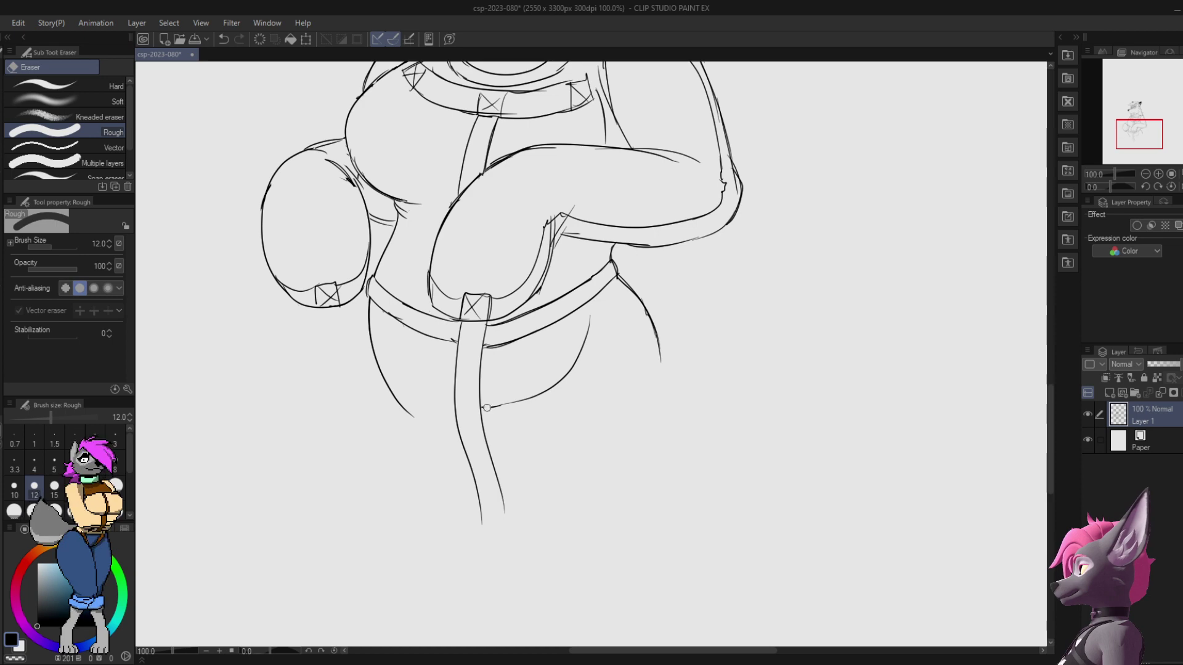
key(p)
Step: Draw short lower lashes beneath the character's eye
mouse_move(727, 269)
mouse_down()
mouse_move(670, 404)
mouse_move(667, 460)
mouse_up()
drag(563, 141, 632, 366)
mouse_move(565, 331)
mouse_down()
mouse_move(629, 264)
mouse_move(606, 347)
mouse_up()
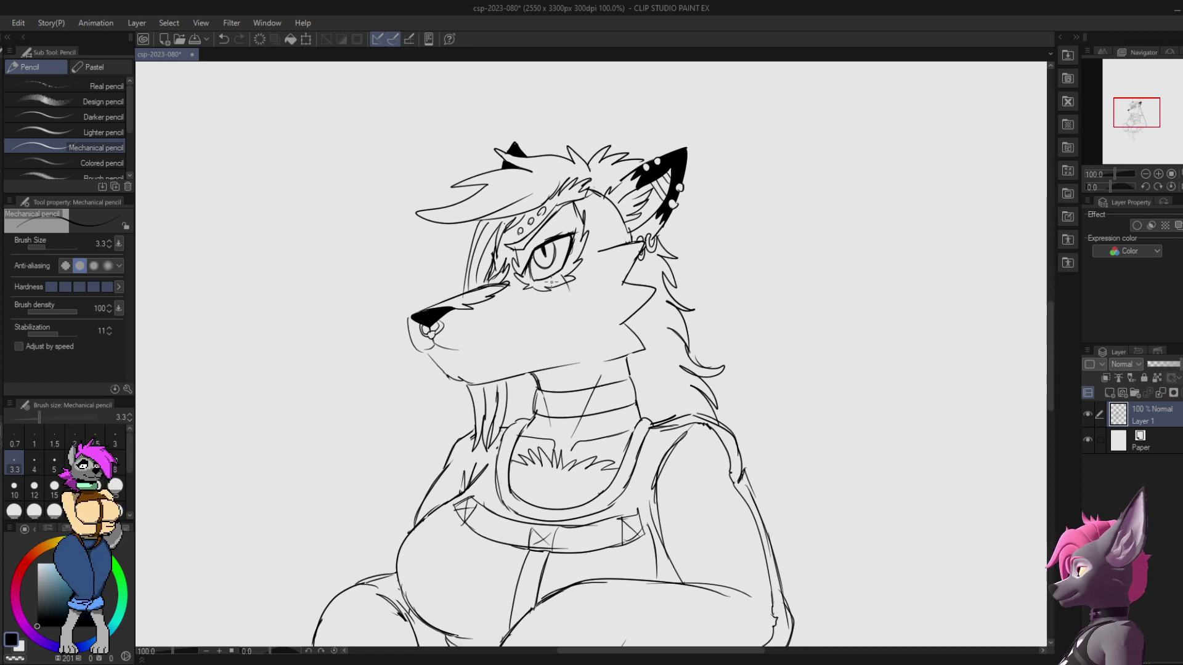
drag(537, 286, 522, 301)
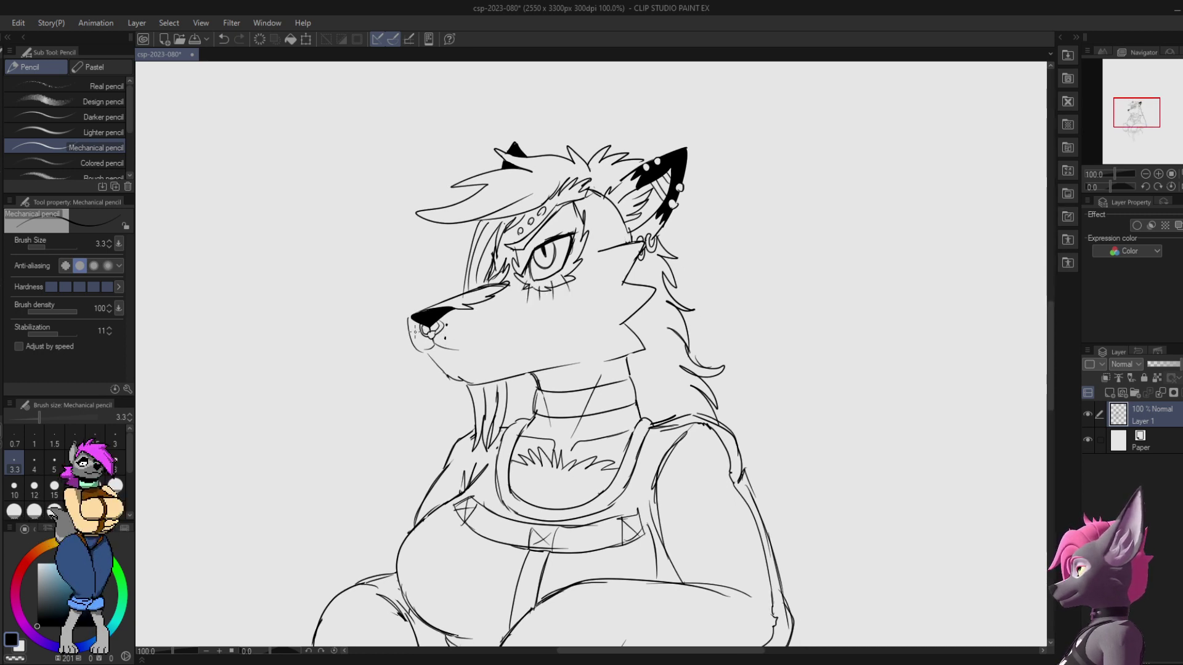
Step: Add whisker dots to the muzzle and clean up the outline around the front of the nose
click(414, 330)
click(420, 341)
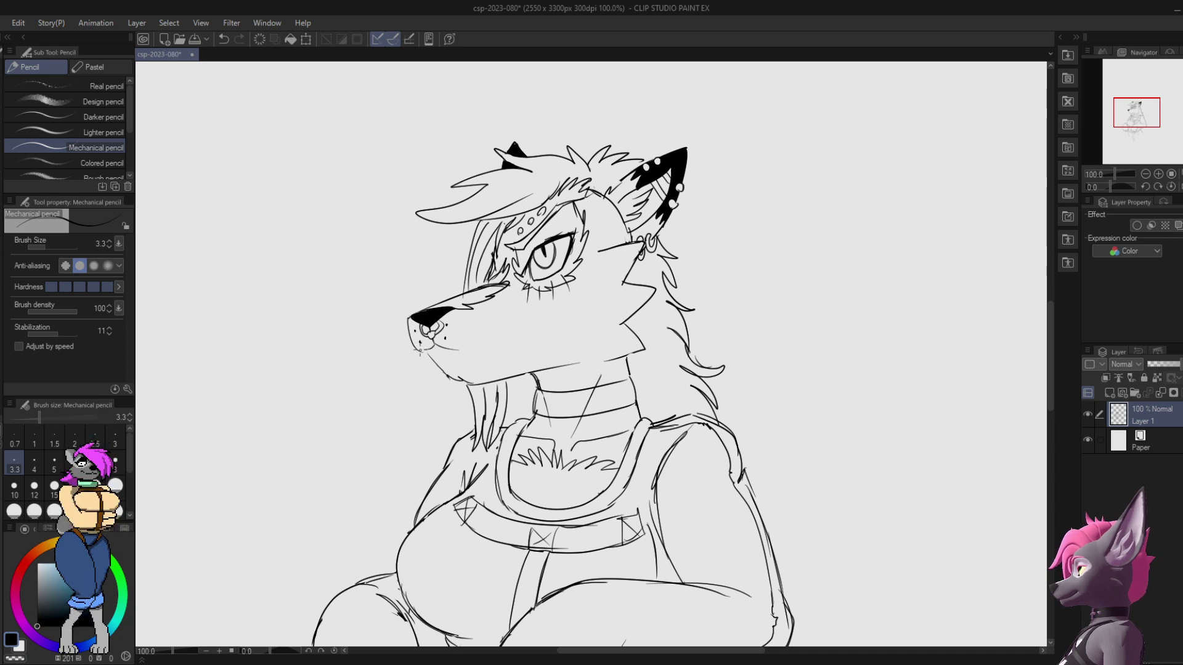
drag(429, 304, 457, 306)
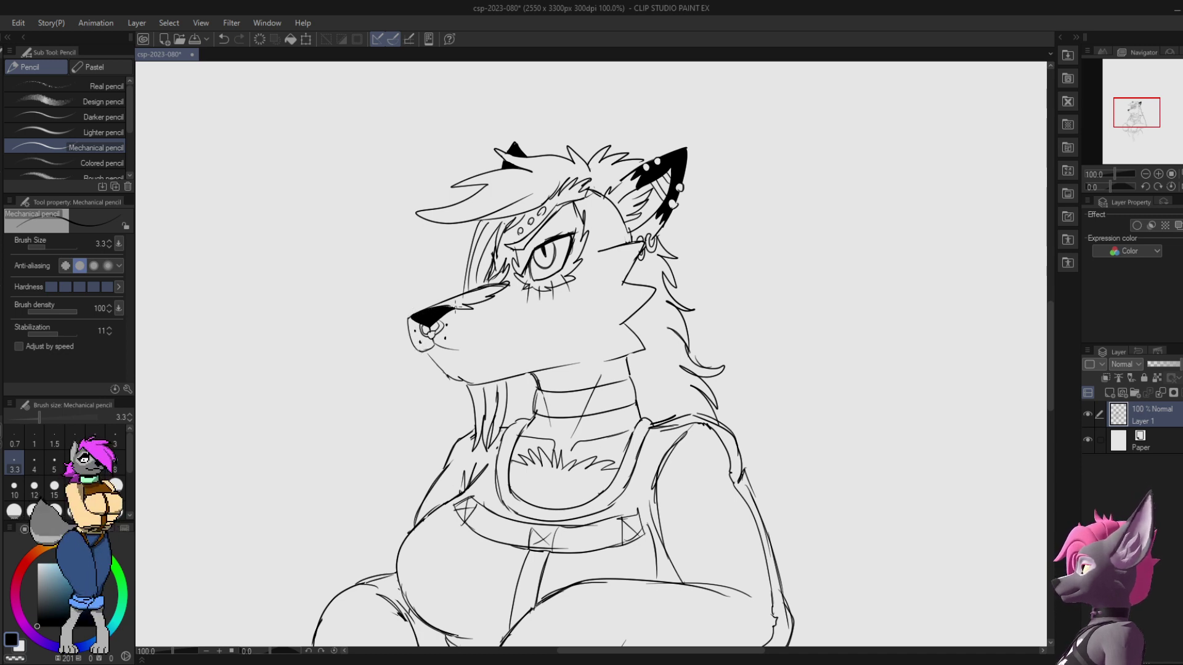
drag(456, 303, 416, 314)
key(ctrl+z)
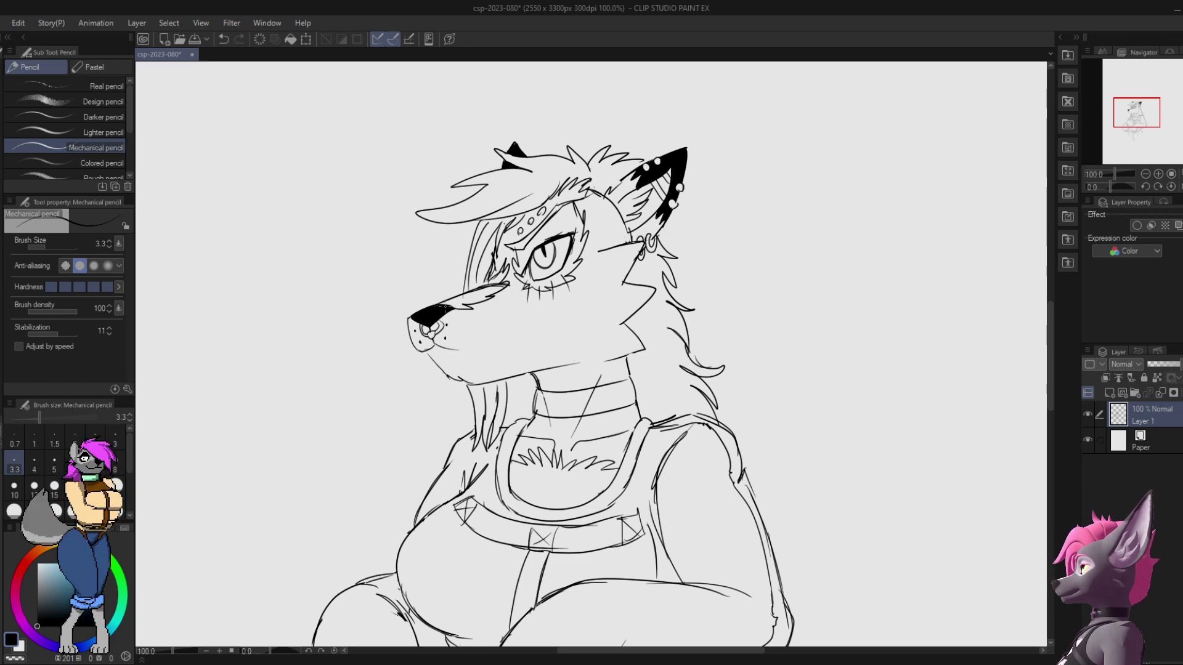
Step: Erase and retouch the small lines inside and below the near ear, beside the piercings
drag(733, 245, 661, 285)
key(e)
drag(541, 235, 539, 247)
key(p)
key(ctrl+z)
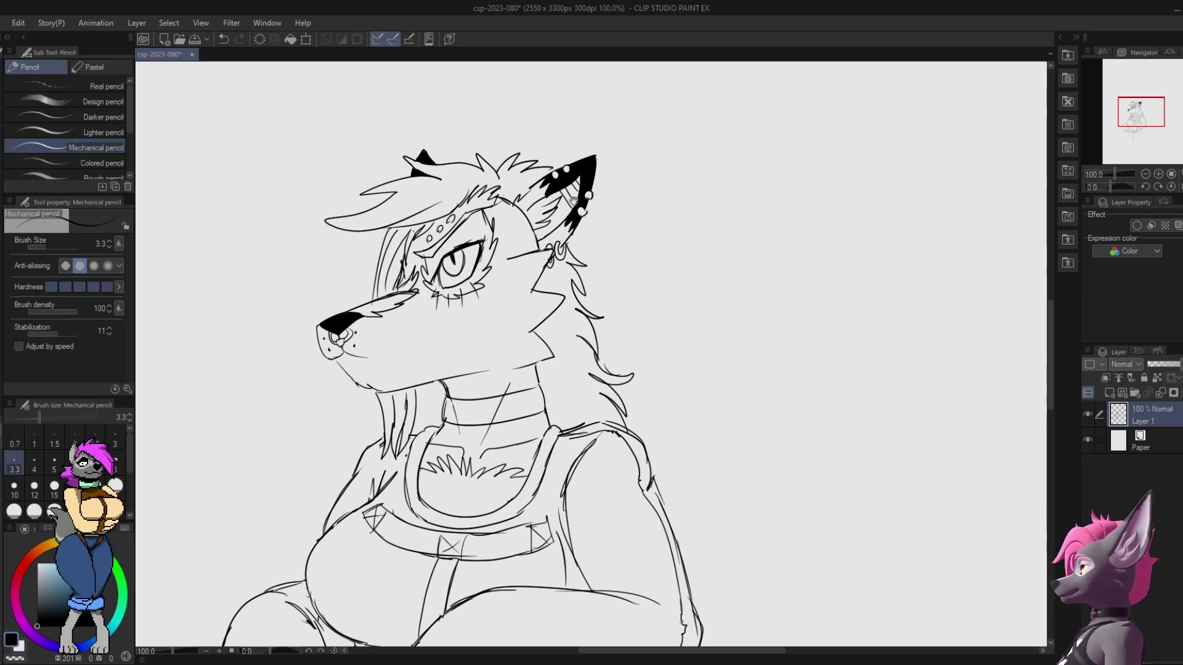
mouse_move(573, 201)
mouse_down()
mouse_move(583, 276)
mouse_move(512, 278)
mouse_move(502, 267)
mouse_move(496, 277)
mouse_move(522, 271)
mouse_move(477, 288)
mouse_move(506, 103)
mouse_move(523, 254)
mouse_up()
key(e)
key(p)
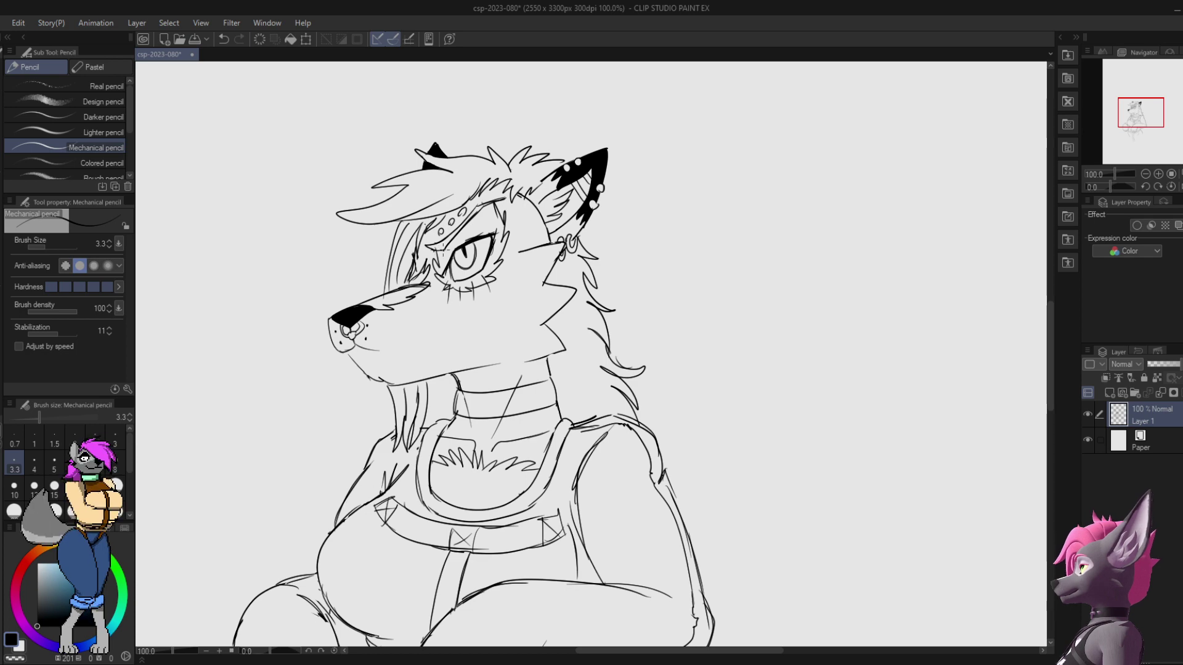
key(e)
key(p)
Step: Try a far outer hip line, and extend the near hip outline further down from the waistband
mouse_move(643, 215)
mouse_down()
mouse_move(645, 180)
mouse_move(657, 191)
mouse_move(690, 92)
mouse_move(710, 74)
mouse_move(678, 65)
mouse_move(679, 41)
mouse_up()
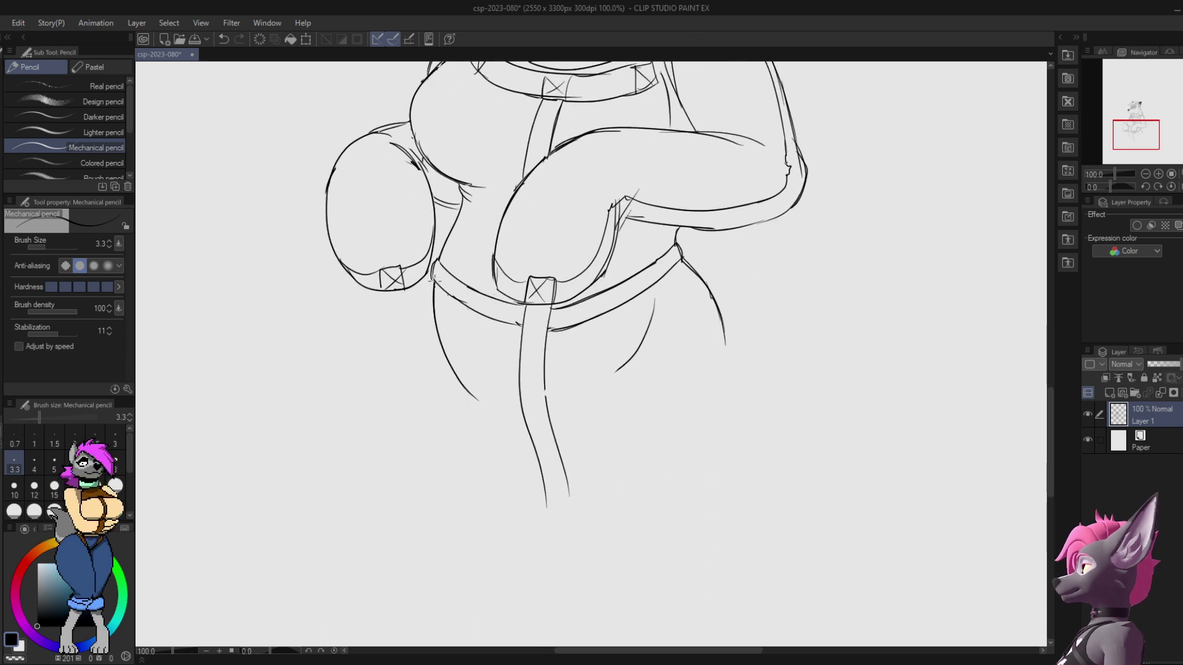
drag(433, 279, 405, 387)
key(ctrl+z)
mouse_move(709, 278)
mouse_down()
mouse_move(597, 214)
mouse_move(618, 306)
mouse_up()
key(ctrl+z)
drag(596, 223, 621, 305)
drag(602, 249, 614, 317)
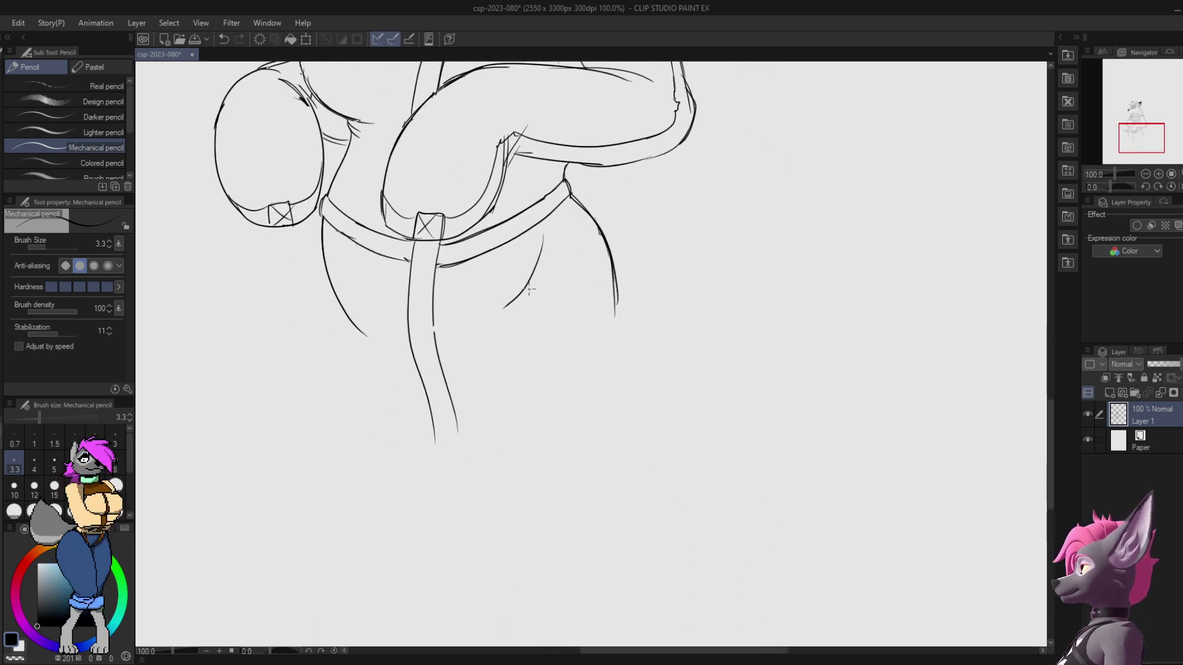
drag(439, 266, 445, 357)
key(ctrl+z)
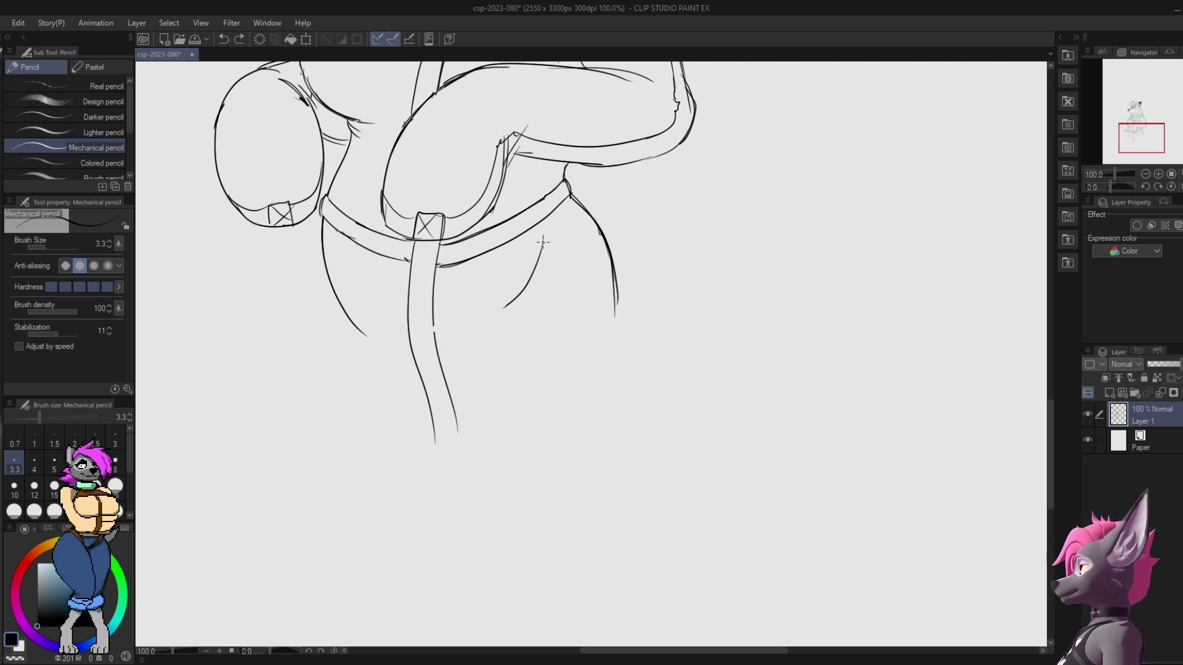
drag(542, 247, 473, 324)
key(ctrl+z)
mouse_move(531, 281)
mouse_down()
mouse_move(504, 308)
mouse_move(455, 321)
mouse_up()
key(ctrl+z)
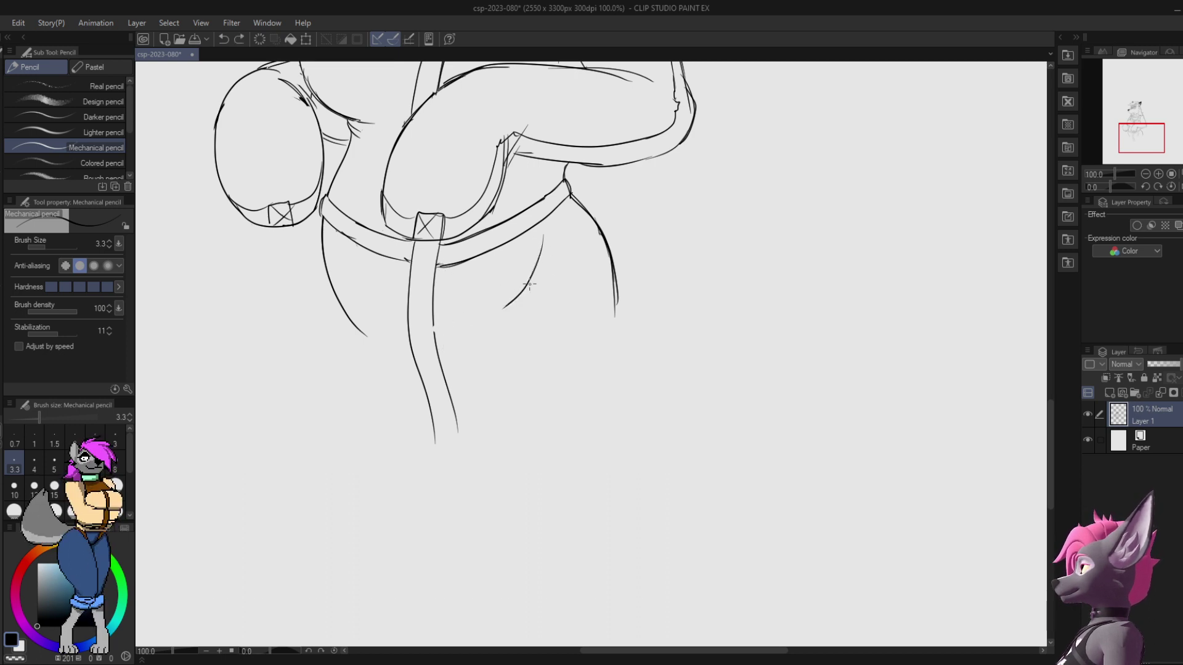
Step: Extend the near lower belly curve toward the hanging strap and add a matching underside curve on the far side
mouse_move(538, 281)
mouse_down()
mouse_move(487, 317)
mouse_move(366, 320)
mouse_move(334, 277)
mouse_up()
key(ctrl+z)
mouse_move(406, 330)
mouse_down()
mouse_move(363, 313)
mouse_move(414, 331)
mouse_up()
mouse_move(645, 262)
mouse_down()
mouse_move(647, 504)
mouse_move(624, 285)
mouse_up()
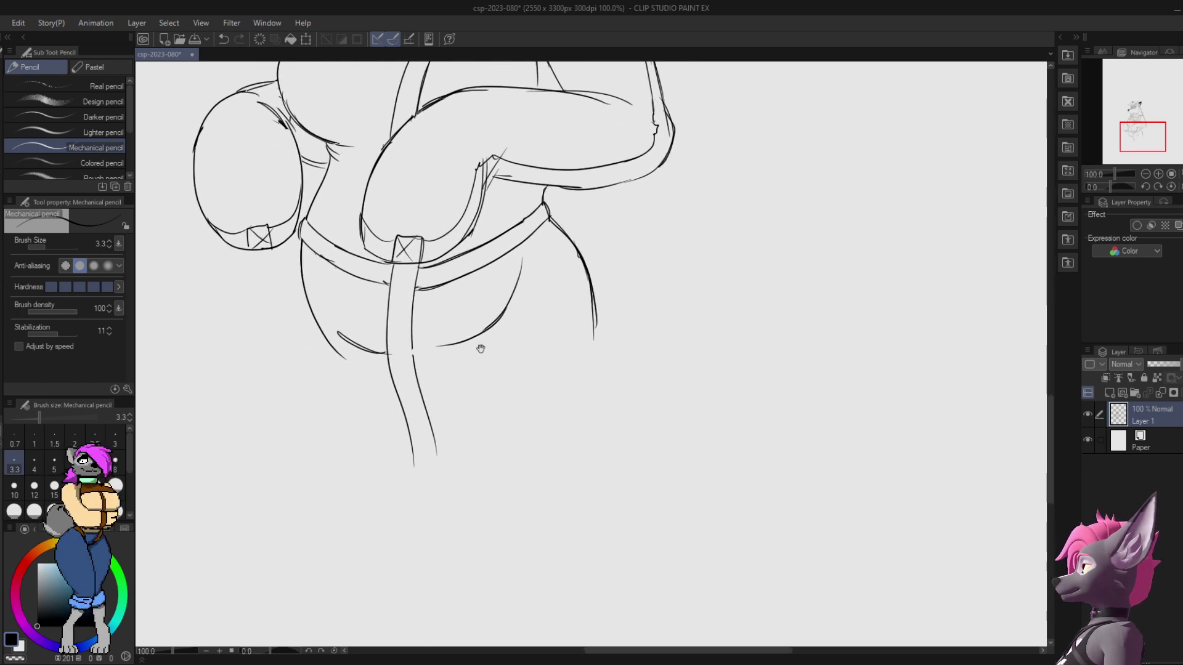
drag(482, 348, 427, 405)
key(ctrl+z)
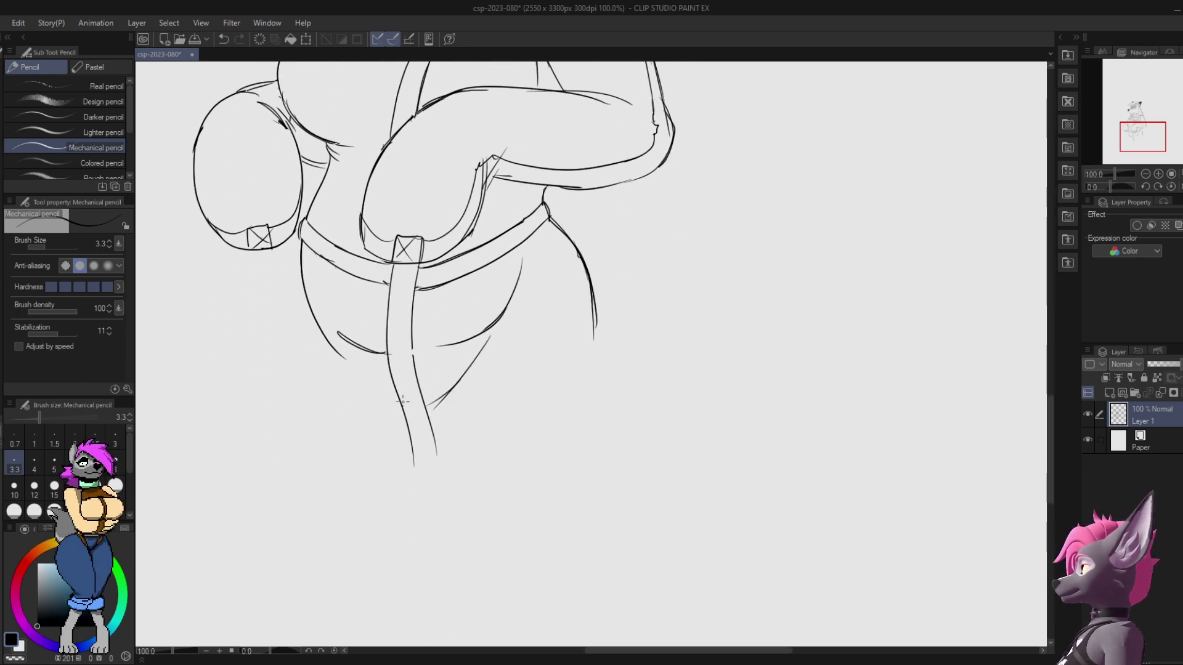
key(ctrl+z)
key(ctrl+z)
drag(472, 352, 435, 405)
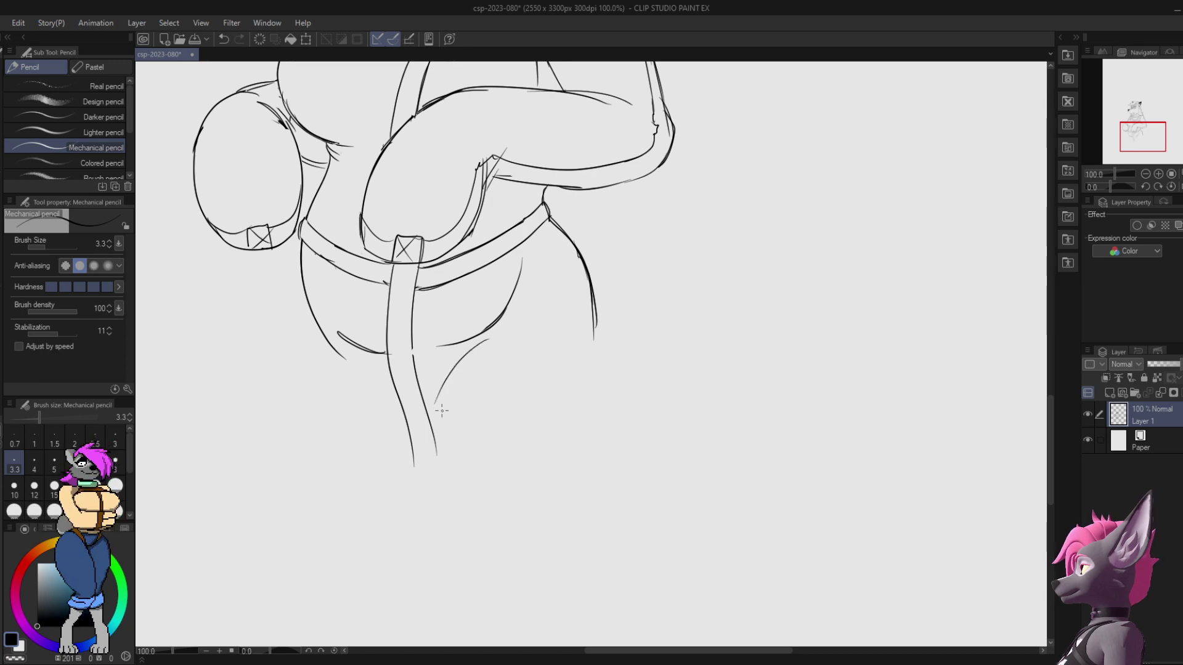
key(ctrl+z)
Step: Draw the far outer thigh as a long curve down from the waistband's far end, and save the drawing
drag(553, 279, 652, 468)
drag(658, 215, 653, 145)
drag(352, 339, 323, 428)
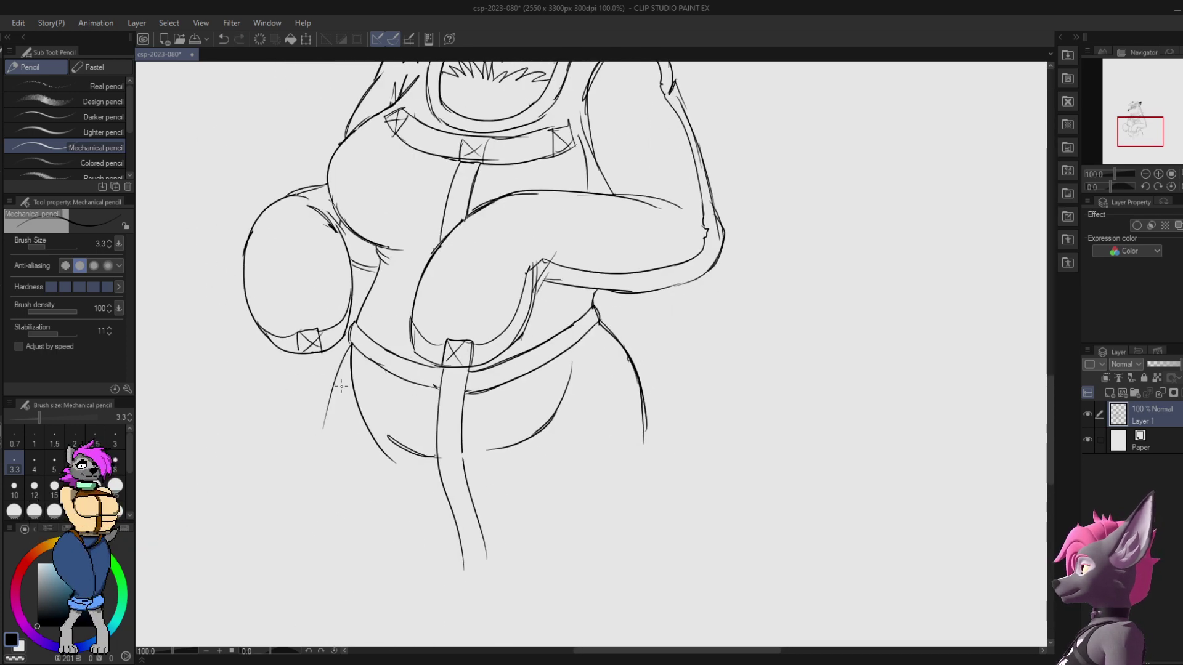
key(ctrl+z)
drag(356, 342, 322, 484)
mouse_move(675, 210)
mouse_down()
mouse_move(576, 428)
mouse_move(615, 387)
mouse_move(660, 243)
mouse_up()
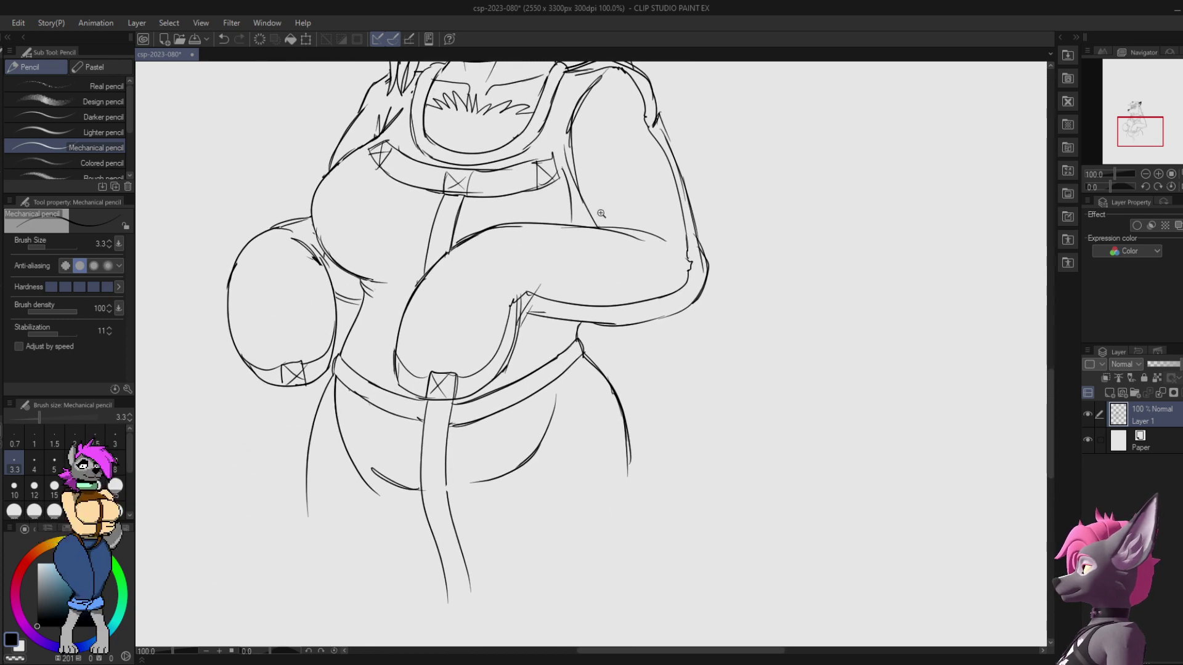
key(ctrl+s)
Step: Test the cross-hatching and Dashed line decoration brushes over the torso, undo the test strokes, and keep Dashed line selected
key(b)
click(71, 67)
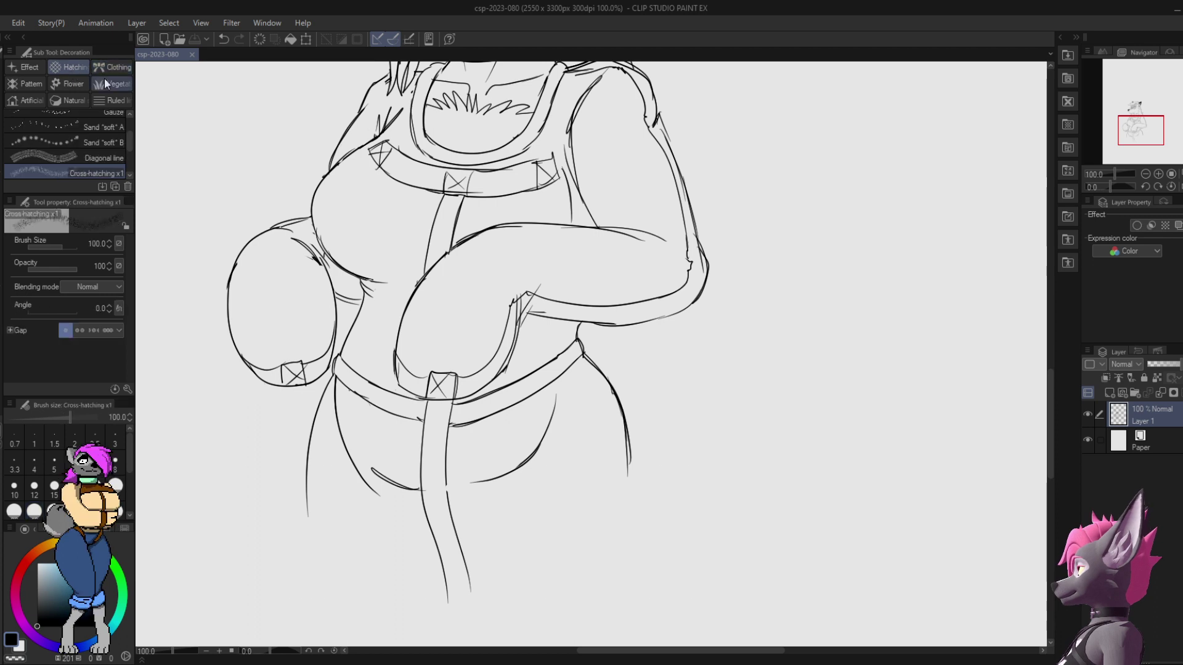
drag(345, 391, 434, 314)
drag(443, 293, 515, 240)
click(112, 99)
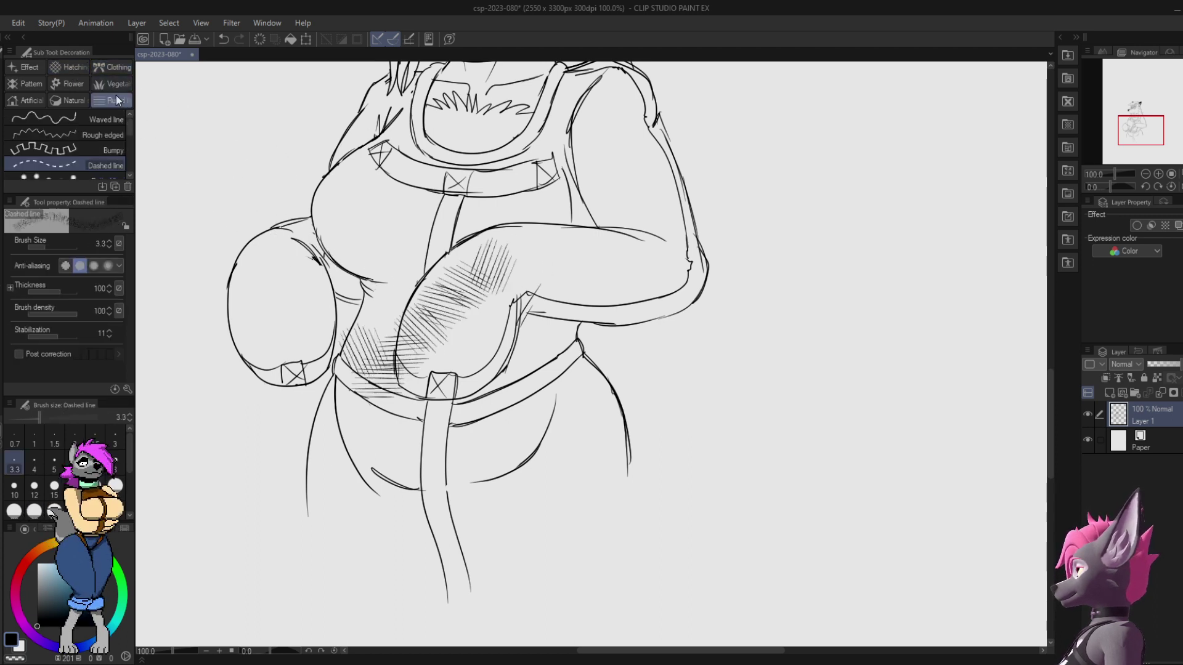
drag(314, 279, 461, 238)
key(ctrl+z)
key(ctrl+z)
key(ctrl+z)
key(ctrl+z)
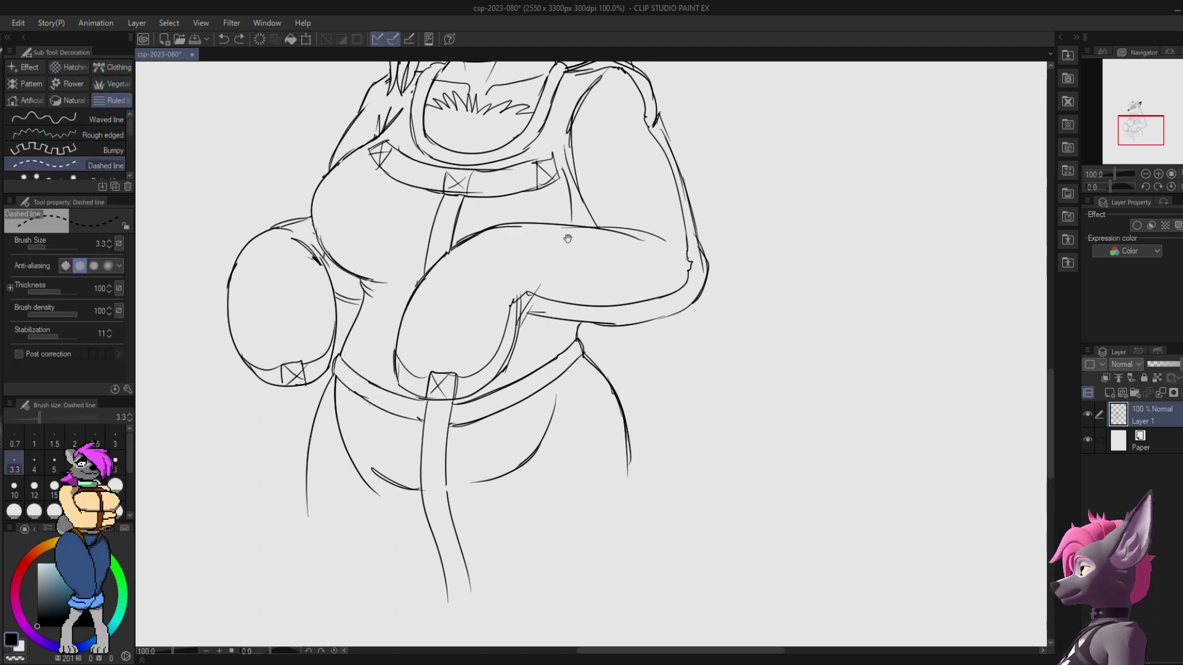
Step: Draw dashed stitching above and below the hem line on the far forearm shape, around its X-marked square
drag(550, 275, 565, 299)
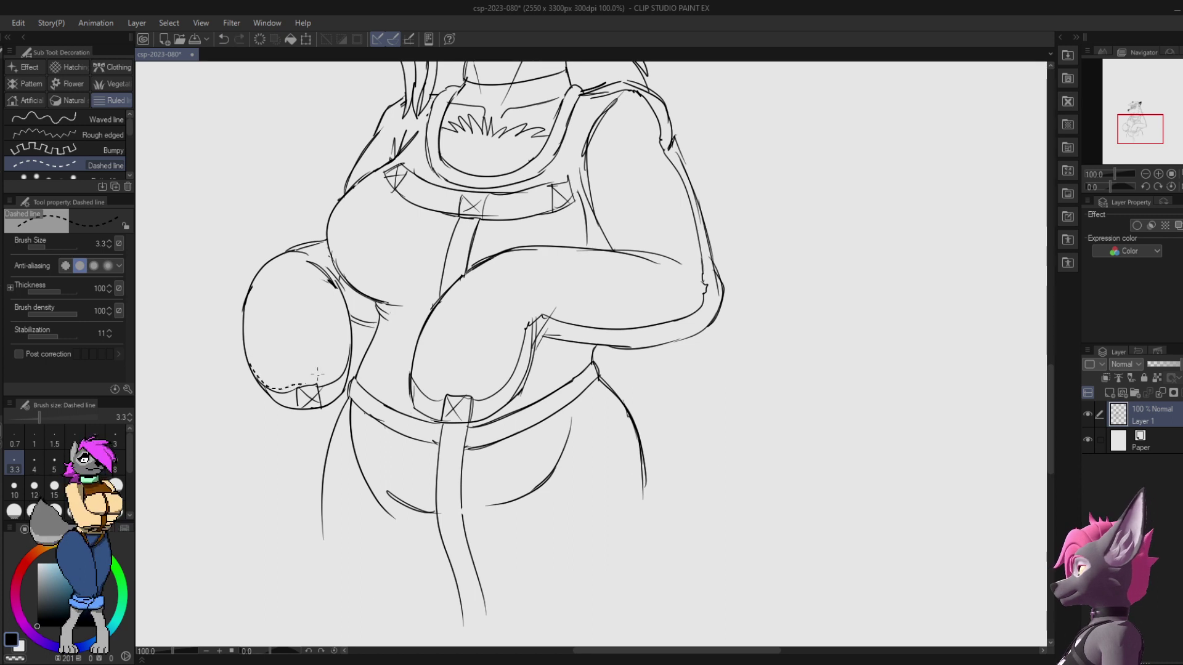
mouse_move(345, 363)
mouse_down()
mouse_move(320, 381)
mouse_move(253, 379)
mouse_up()
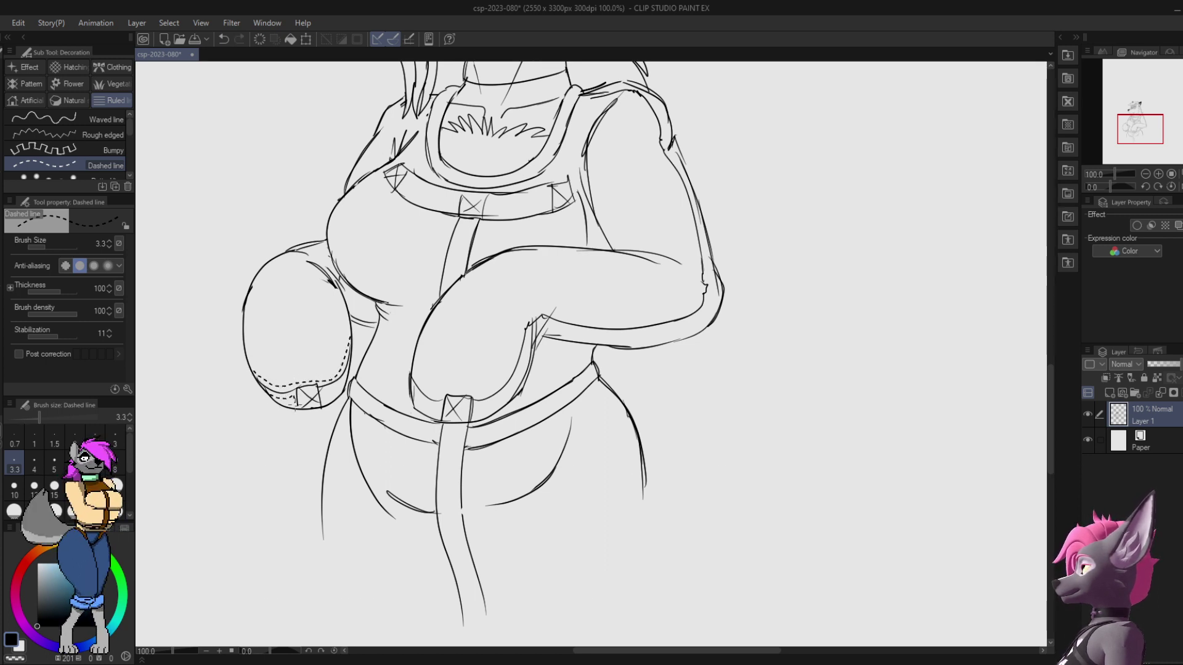
drag(325, 405, 349, 363)
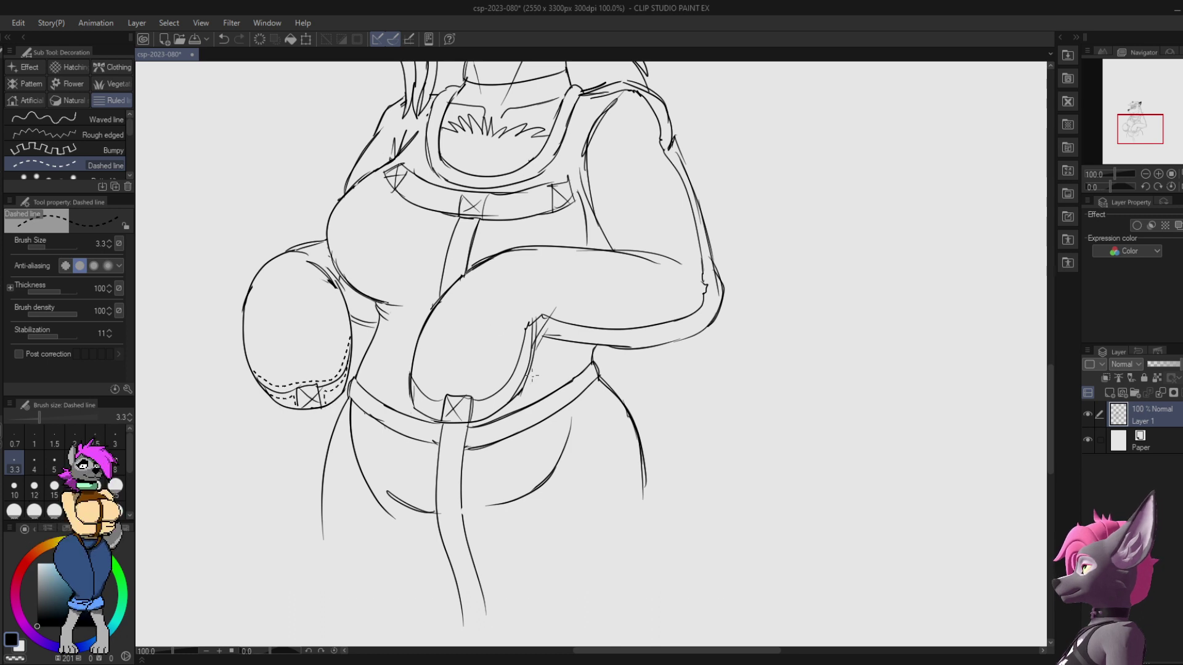
Step: Draw dashed stitching along both sides of the near forearm shape's hem, from its outer edge up to the inner fold
mouse_move(412, 389)
mouse_down()
mouse_move(439, 386)
mouse_move(413, 367)
mouse_move(440, 399)
mouse_move(493, 389)
mouse_up()
key(ctrl+z)
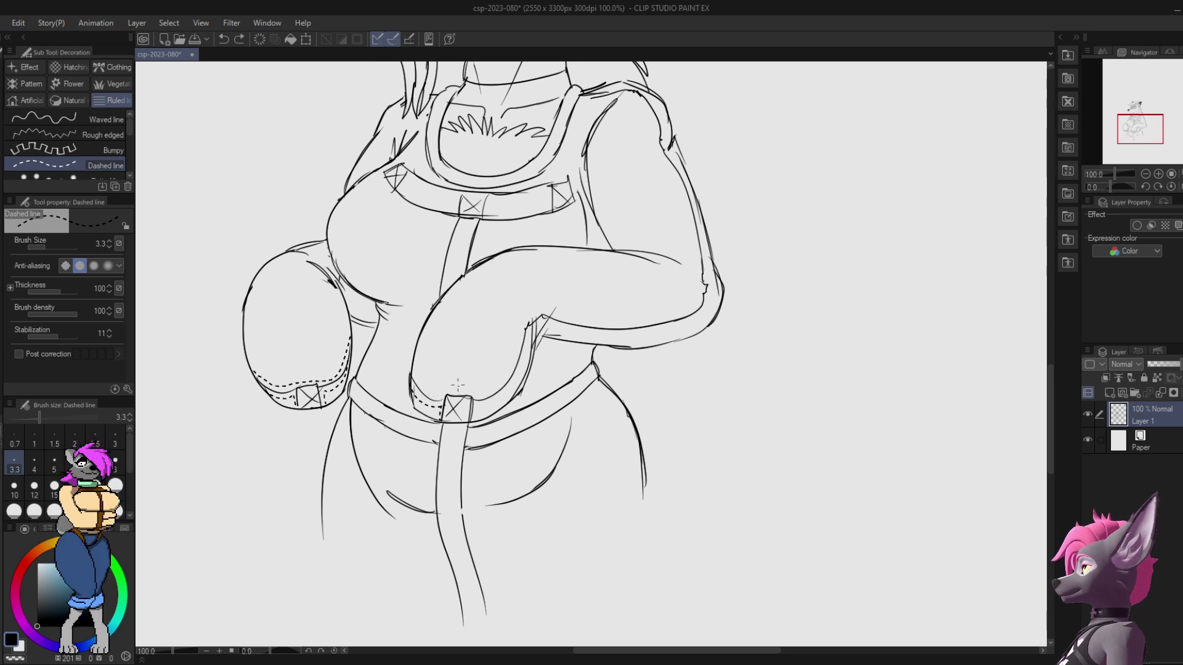
drag(418, 381, 442, 389)
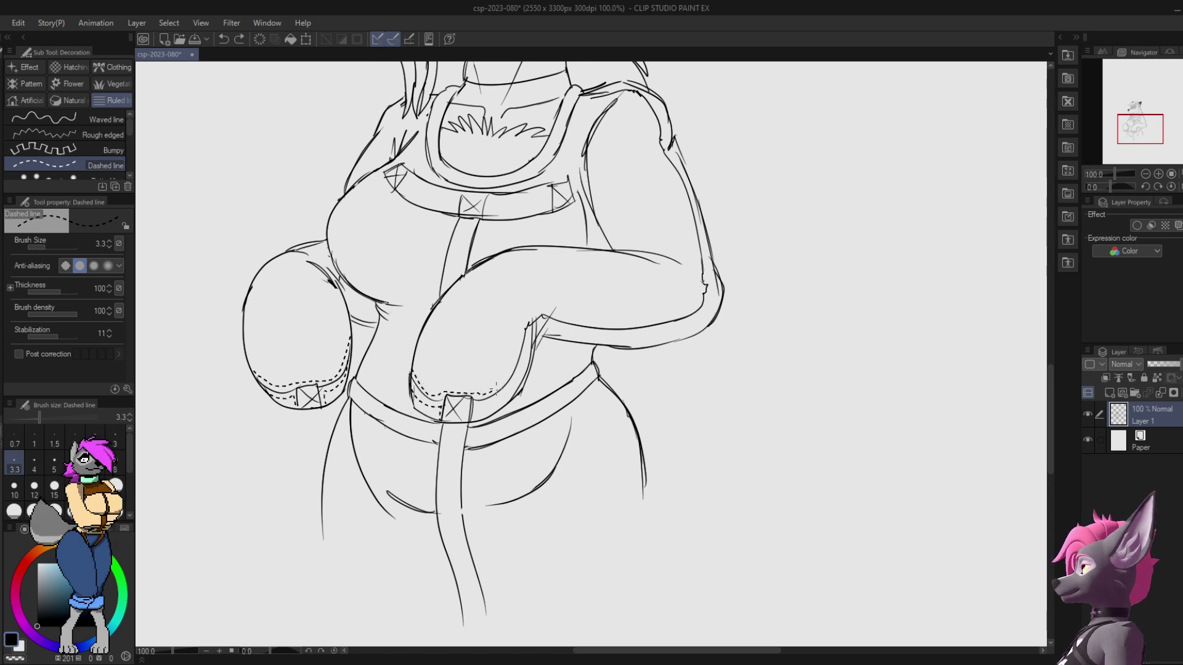
drag(517, 349, 531, 319)
mouse_move(523, 366)
mouse_down()
mouse_move(500, 403)
mouse_move(475, 413)
mouse_up()
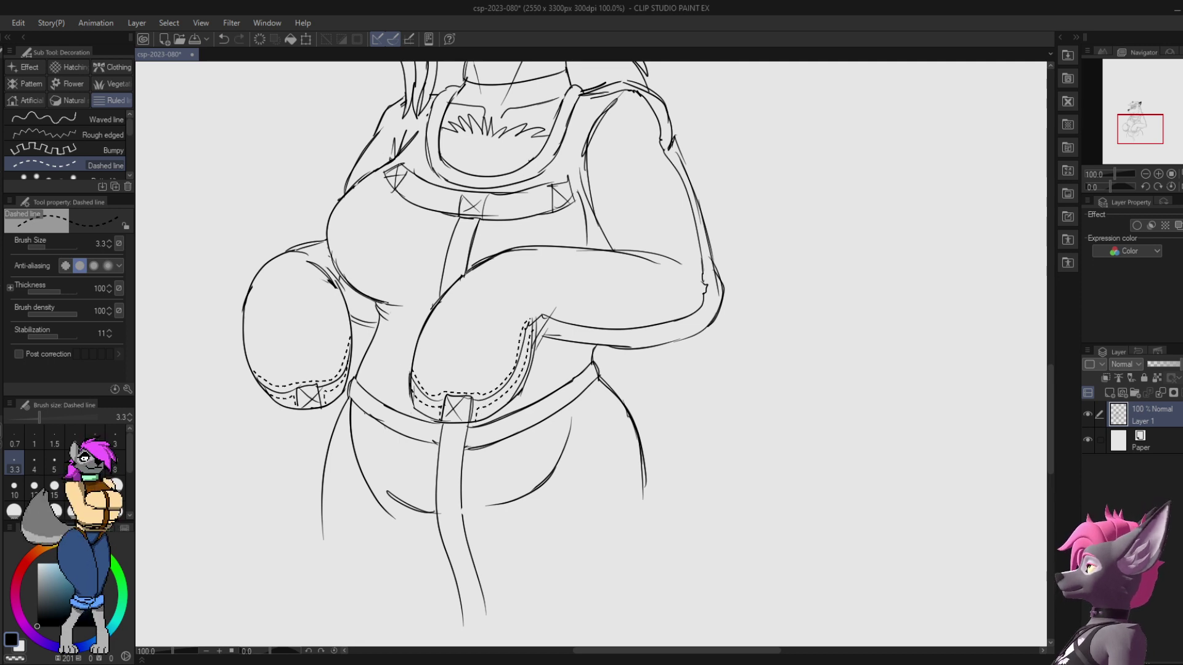
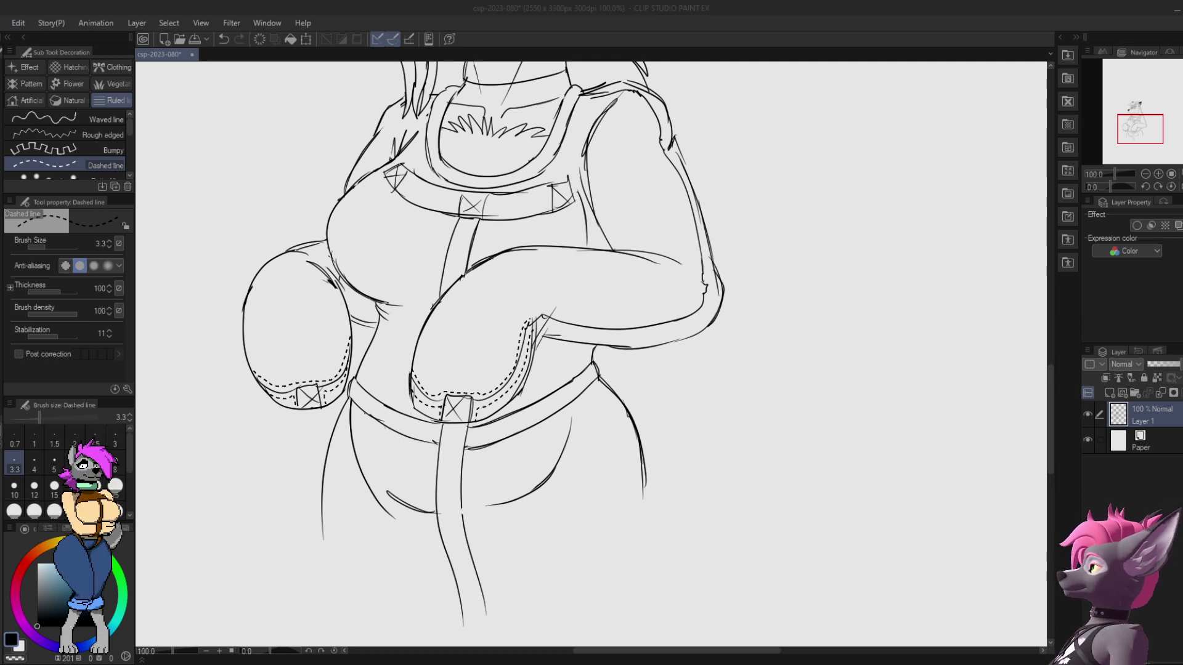
Step: Draw dashed stitching along the far shoulder's armhole seam
drag(671, 272, 619, 337)
drag(664, 287, 540, 361)
key(ctrl+z)
drag(542, 254, 650, 327)
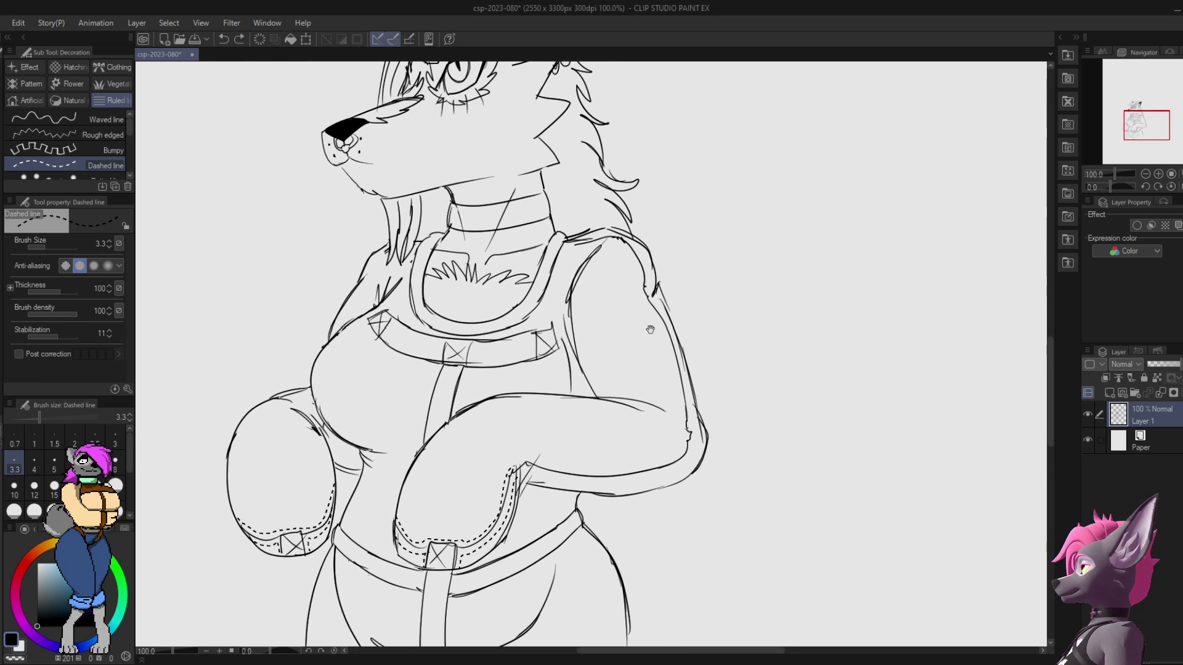
key(p)
mouse_move(381, 296)
mouse_down()
mouse_move(374, 253)
mouse_move(382, 294)
mouse_up()
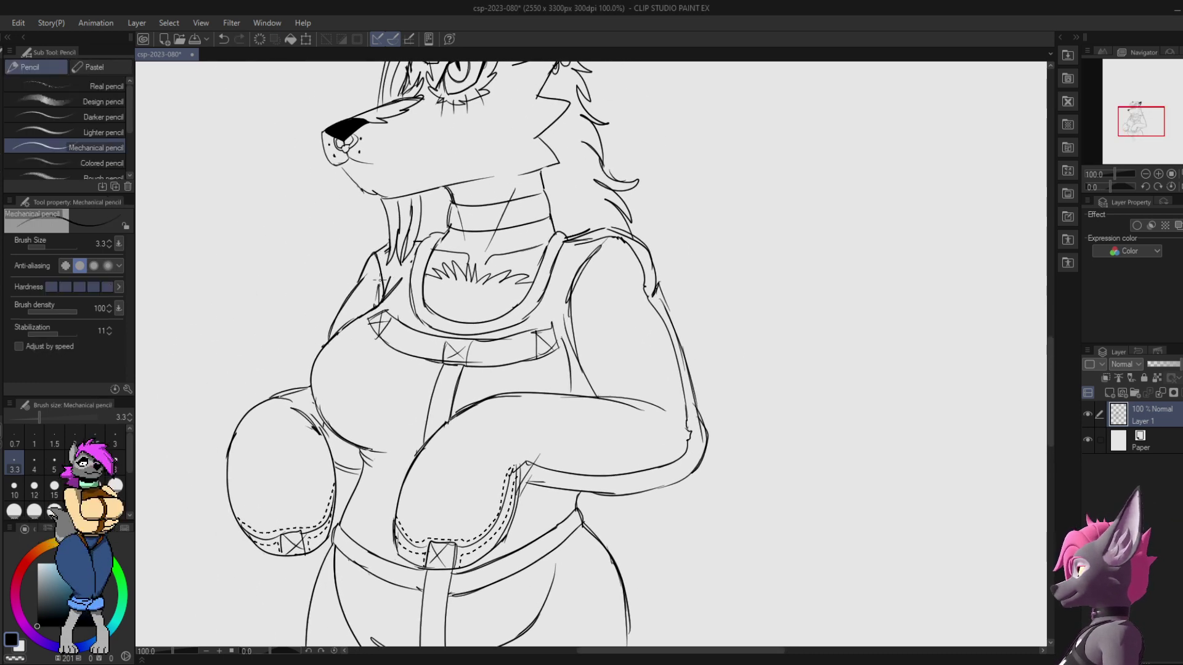
key(b)
drag(373, 254, 387, 294)
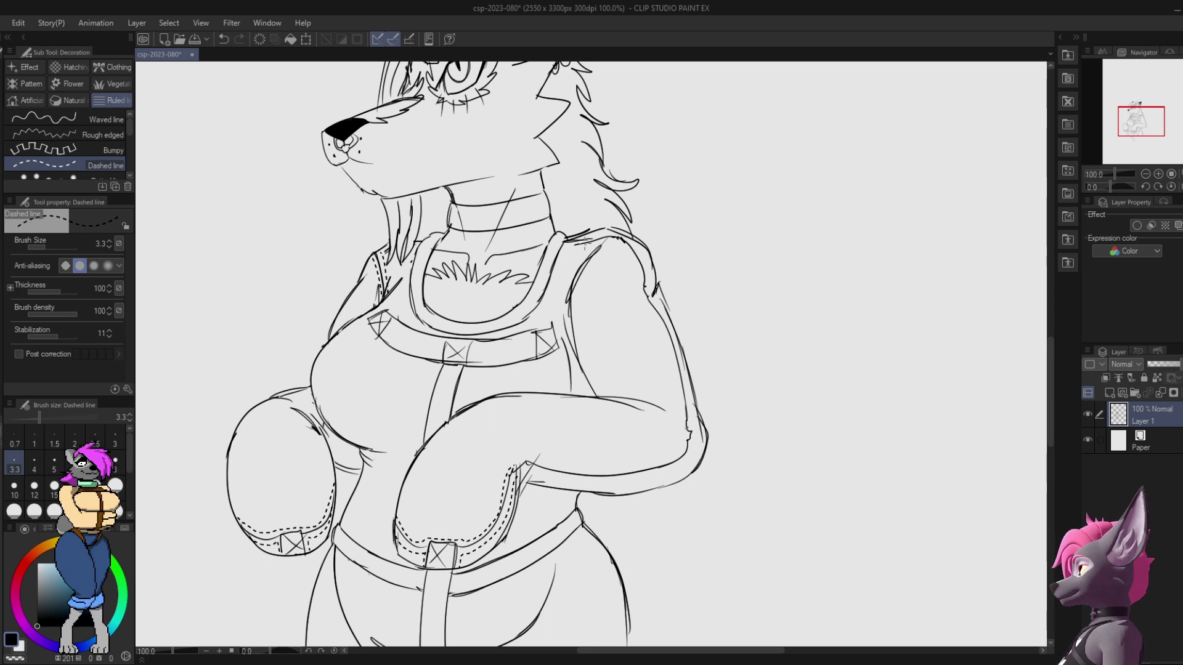
Step: Draw two rows of dashed stitching around the near shoulder's armhole, one on each side of the seam
mouse_move(650, 289)
mouse_down()
mouse_move(642, 250)
mouse_move(624, 239)
mouse_move(567, 296)
mouse_up()
drag(619, 240, 583, 269)
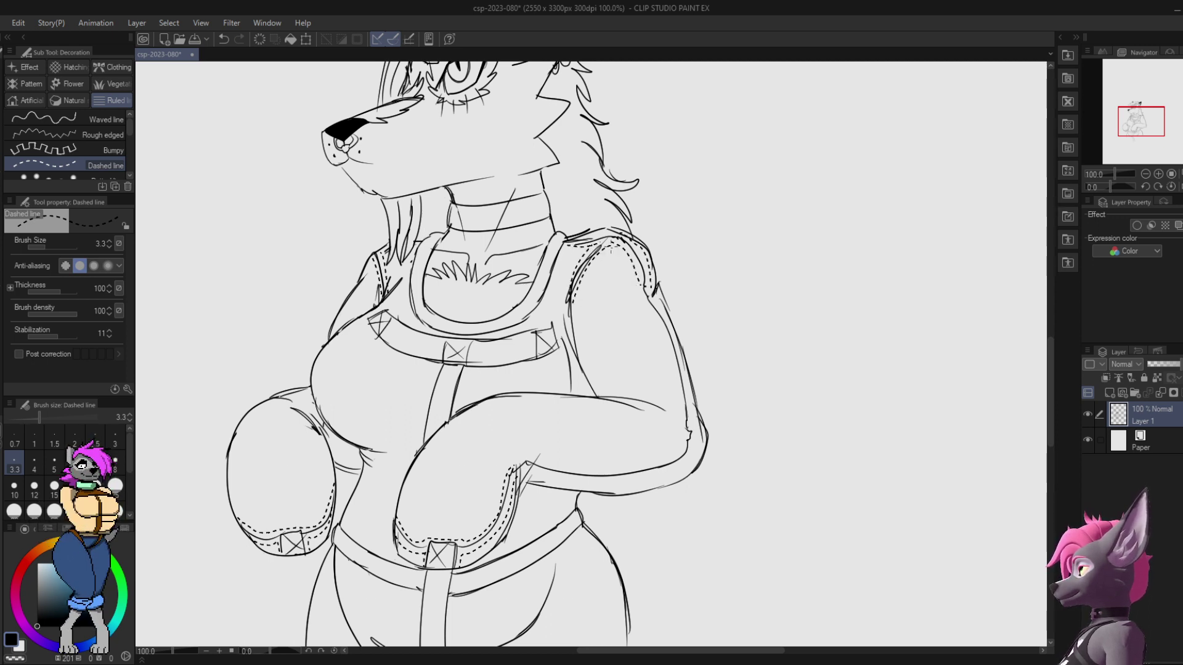
drag(609, 231, 576, 238)
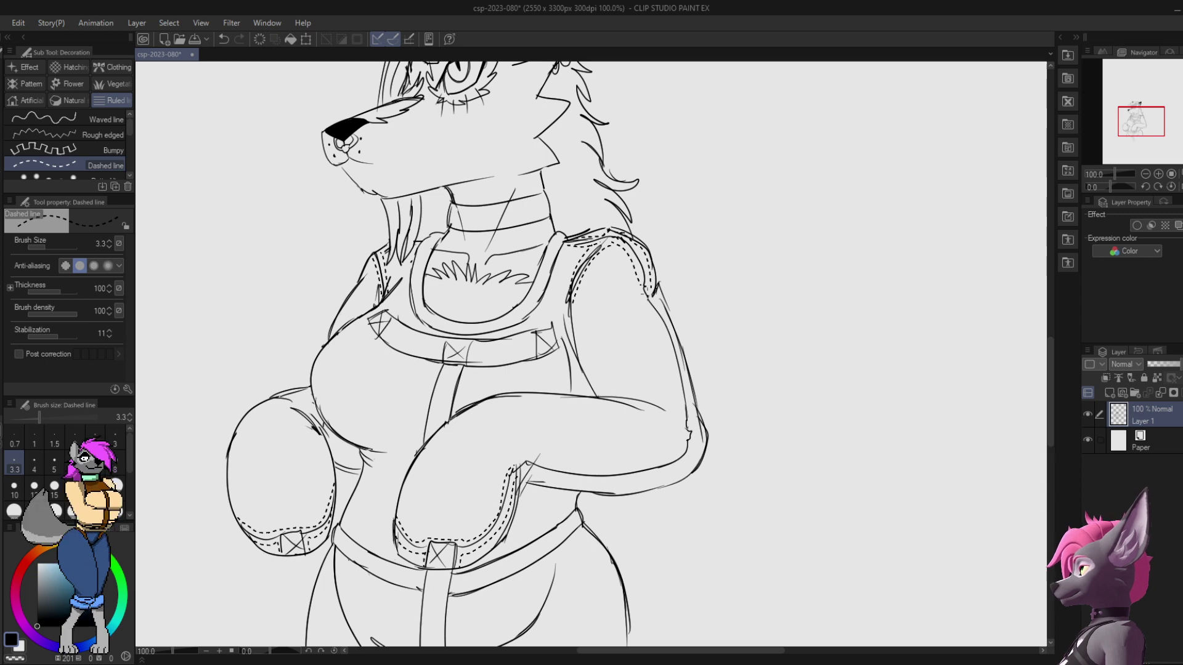
Step: Draw dashed stitching along both sides of the near sleeve's seam, down the upper arm, around the elbow and along the forearm's underside
drag(666, 347, 681, 416)
drag(657, 297, 679, 360)
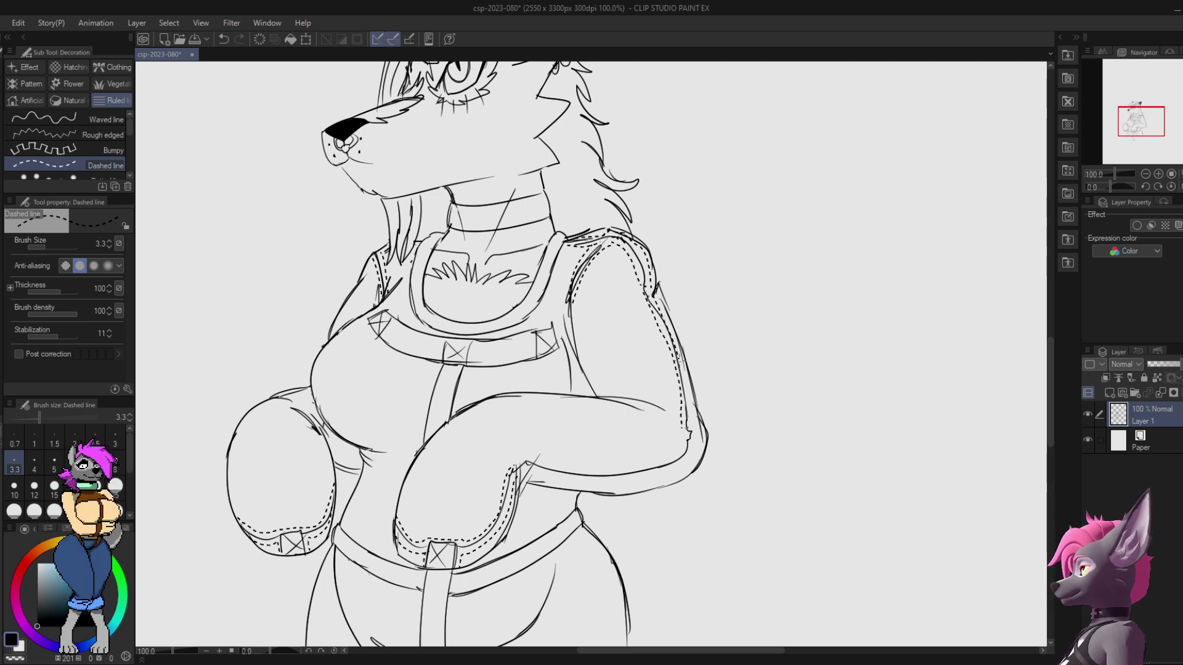
scroll(695, 420, down, 3)
mouse_move(692, 287)
mouse_down()
mouse_move(676, 316)
mouse_move(623, 329)
mouse_move(523, 322)
mouse_move(629, 347)
mouse_move(670, 333)
mouse_move(696, 295)
mouse_move(667, 316)
mouse_move(669, 355)
mouse_up()
Step: With the Mechanical pencil, extend the right-hand thigh's outer contour in one long stroke from the hip down to the knee
key(p)
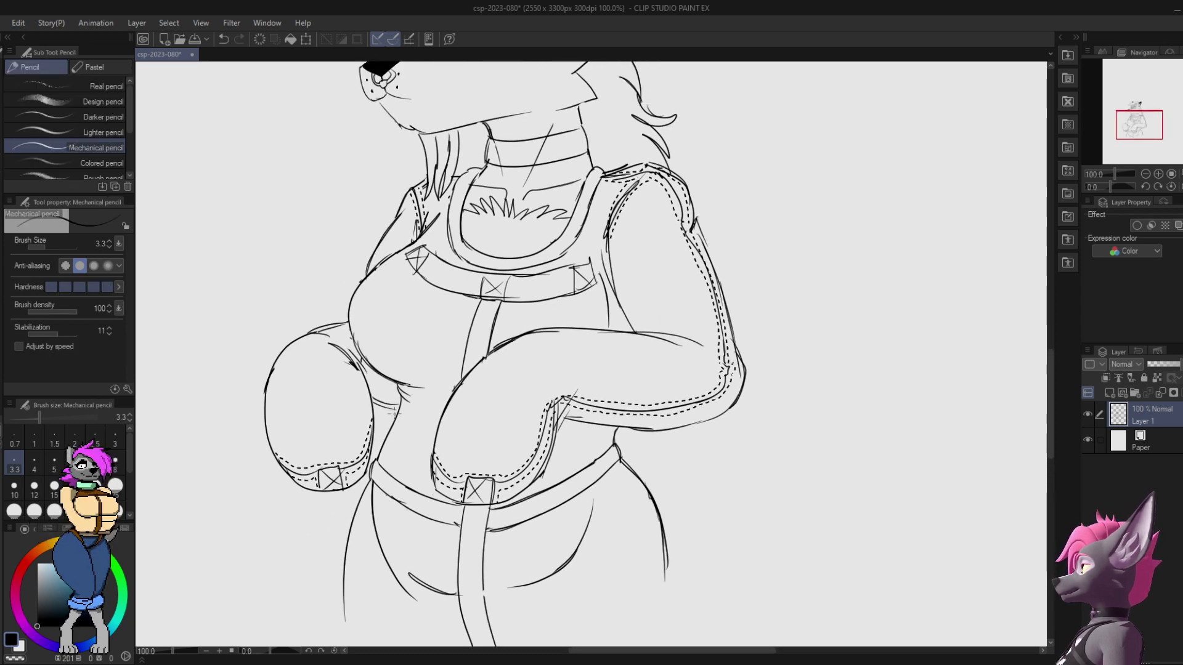
mouse_move(749, 419)
mouse_down()
mouse_move(664, 355)
mouse_move(657, 404)
mouse_move(644, 179)
mouse_up()
drag(611, 330, 602, 439)
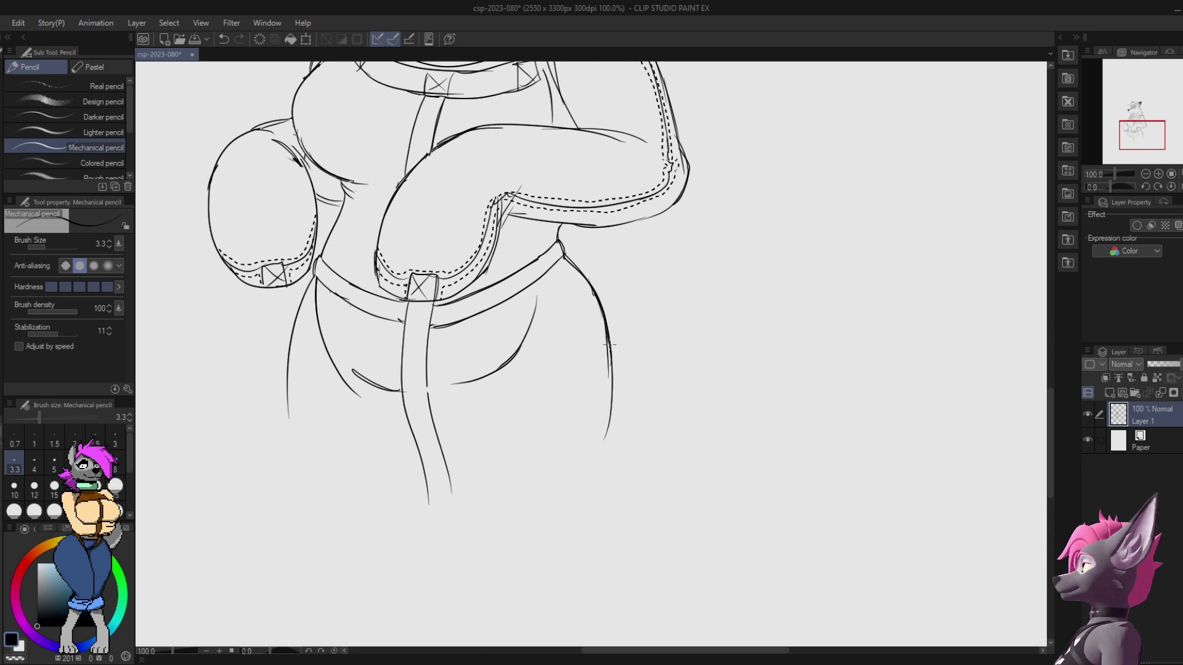
key(ctrl+z)
drag(600, 308, 611, 529)
key(ctrl+z)
drag(601, 308, 610, 563)
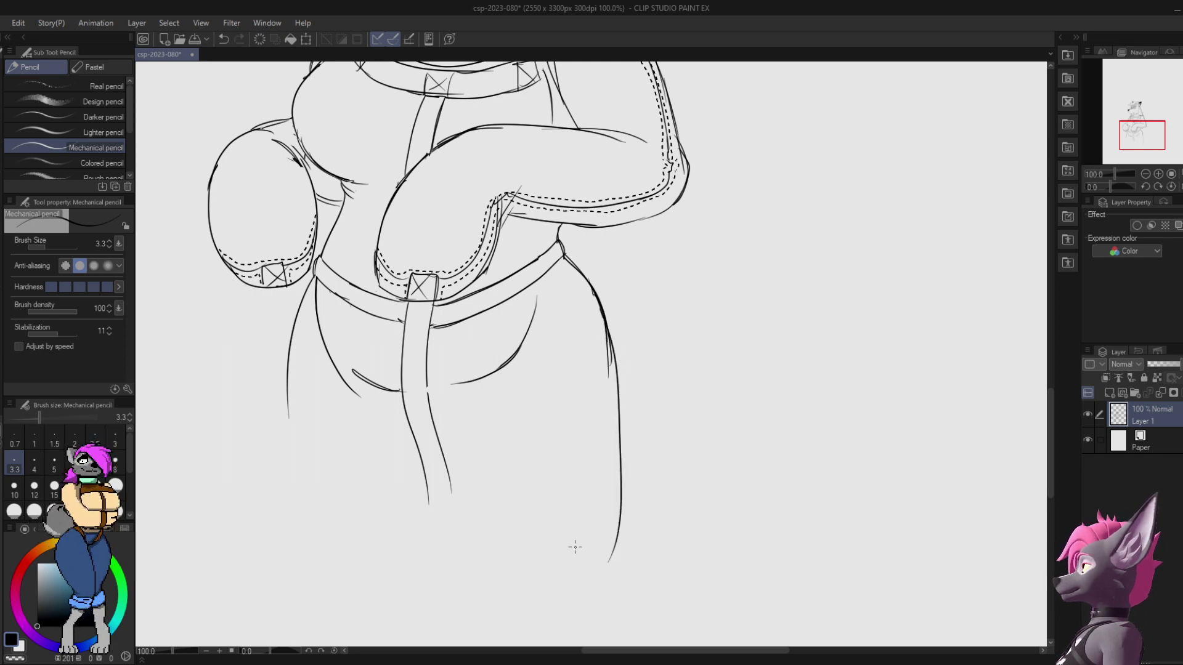
Step: Draw the right-hand thigh's inner contour, curving from beside the hanging center strap down to the knee
drag(431, 425, 492, 620)
drag(599, 507, 612, 369)
key(ctrl+z)
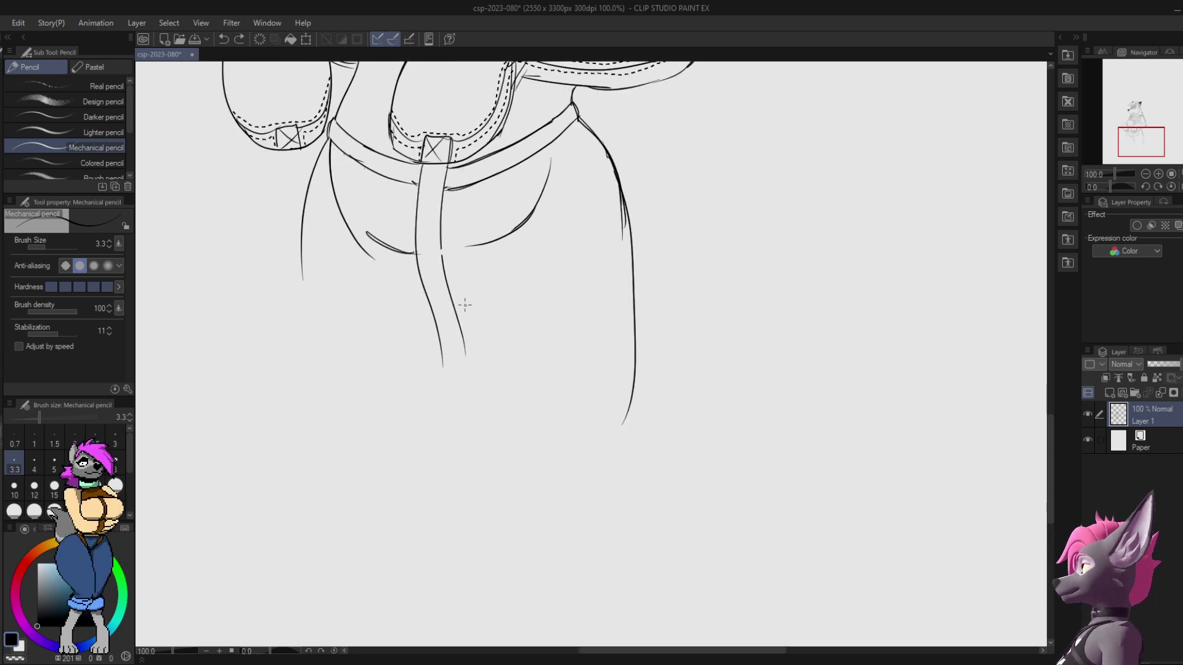
drag(449, 286, 516, 508)
drag(472, 388, 551, 528)
drag(637, 335, 527, 520)
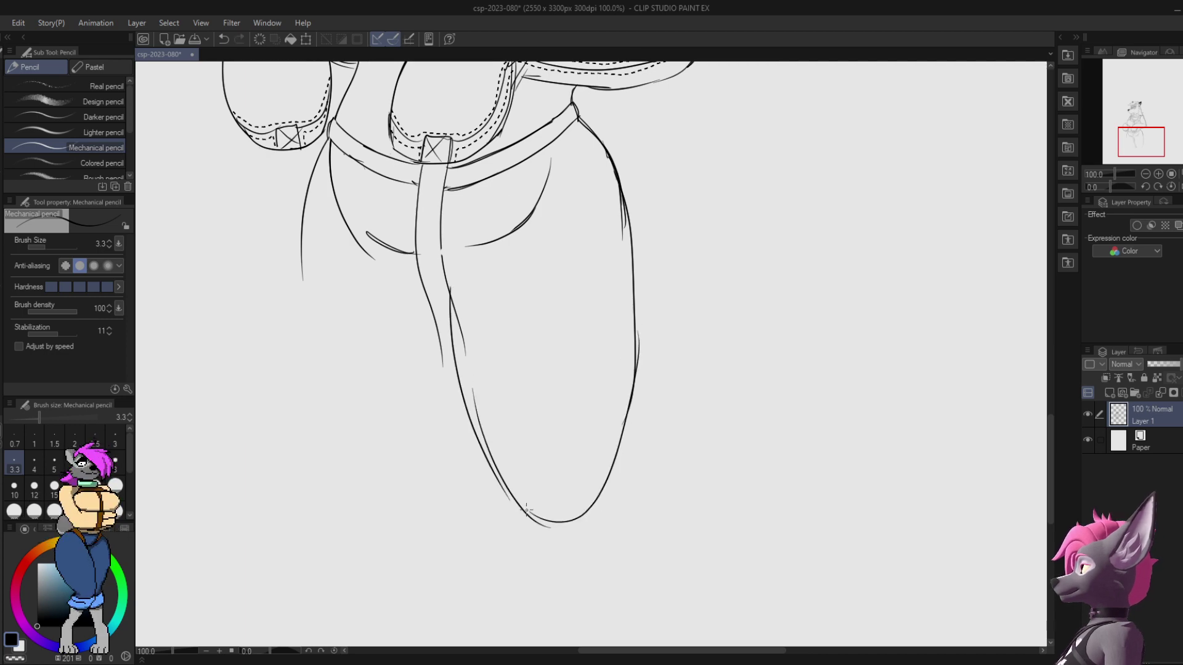
key(ctrl+z)
key(ctrl+z)
mouse_move(452, 309)
mouse_down()
mouse_move(479, 436)
mouse_move(524, 516)
mouse_move(623, 439)
mouse_up()
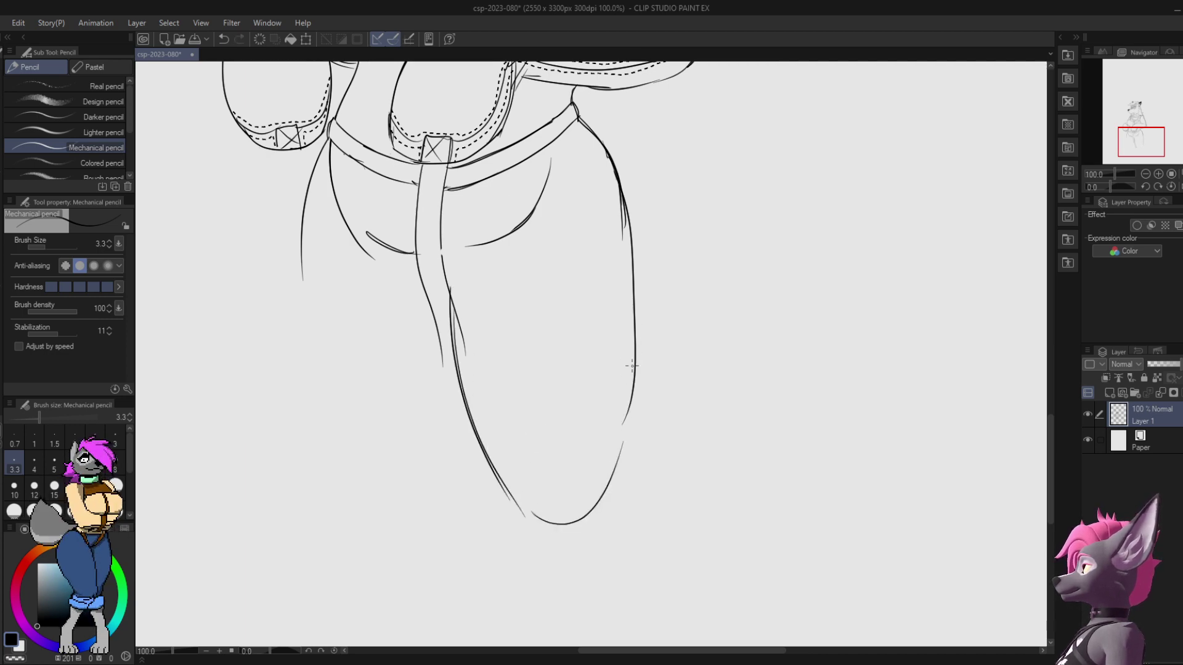
Step: Try a rounded knee curve with lower-leg lines beneath the right-hand thigh, and undo them
key(ctrl+z)
drag(527, 521, 609, 425)
mouse_move(653, 225)
mouse_down()
mouse_move(644, 464)
mouse_move(663, 200)
mouse_move(650, 616)
mouse_move(677, 177)
mouse_up()
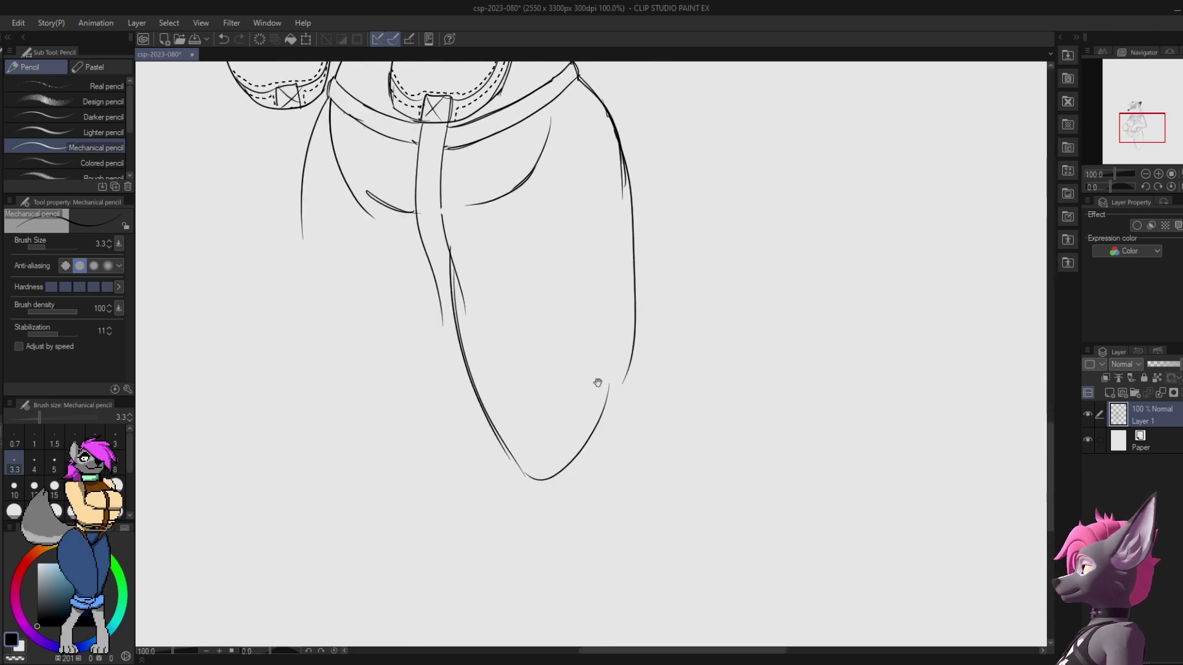
drag(531, 474, 603, 627)
key(ctrl+z)
drag(523, 471, 545, 643)
drag(636, 350, 633, 525)
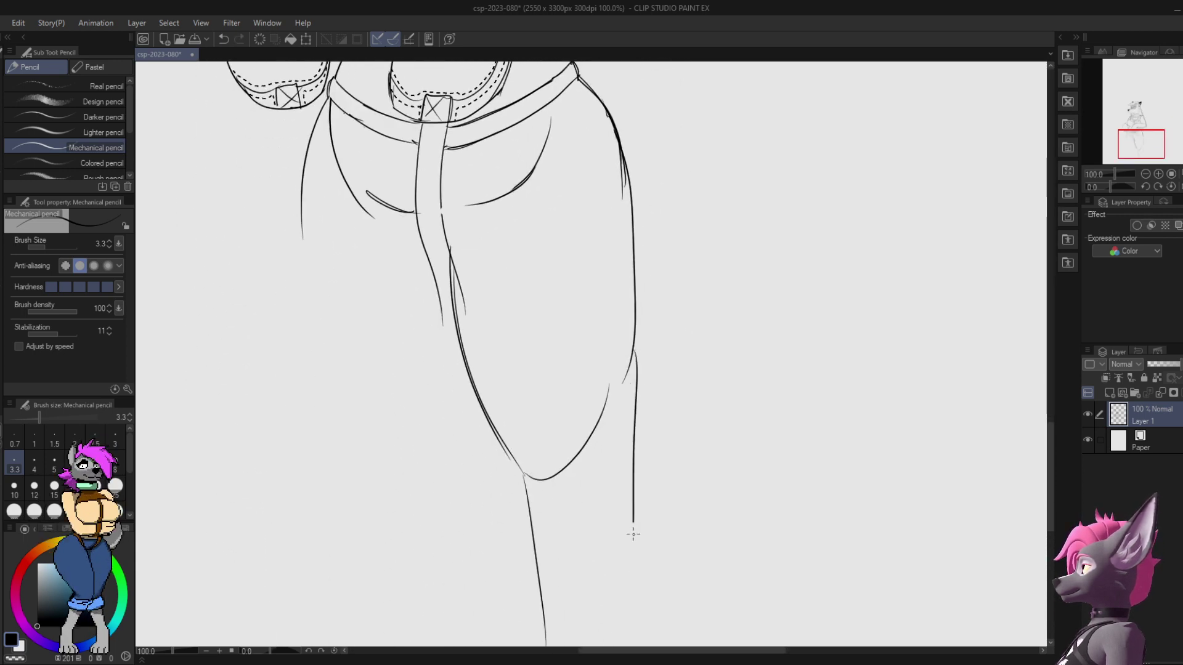
key(ctrl+z)
key(ctrl+z)
key(ctrl+z)
Step: Draw an oval for the right-hand knee and a tapering stroke from the outer thigh toward it
mouse_move(523, 474)
mouse_down()
mouse_move(570, 399)
mouse_move(530, 453)
mouse_up()
mouse_move(625, 343)
mouse_down()
mouse_move(600, 456)
mouse_move(619, 390)
mouse_up()
Step: Draw the left-hand thigh with a long outer curve, a rounded lower end and an inner edge meeting the other thigh
drag(310, 154, 330, 406)
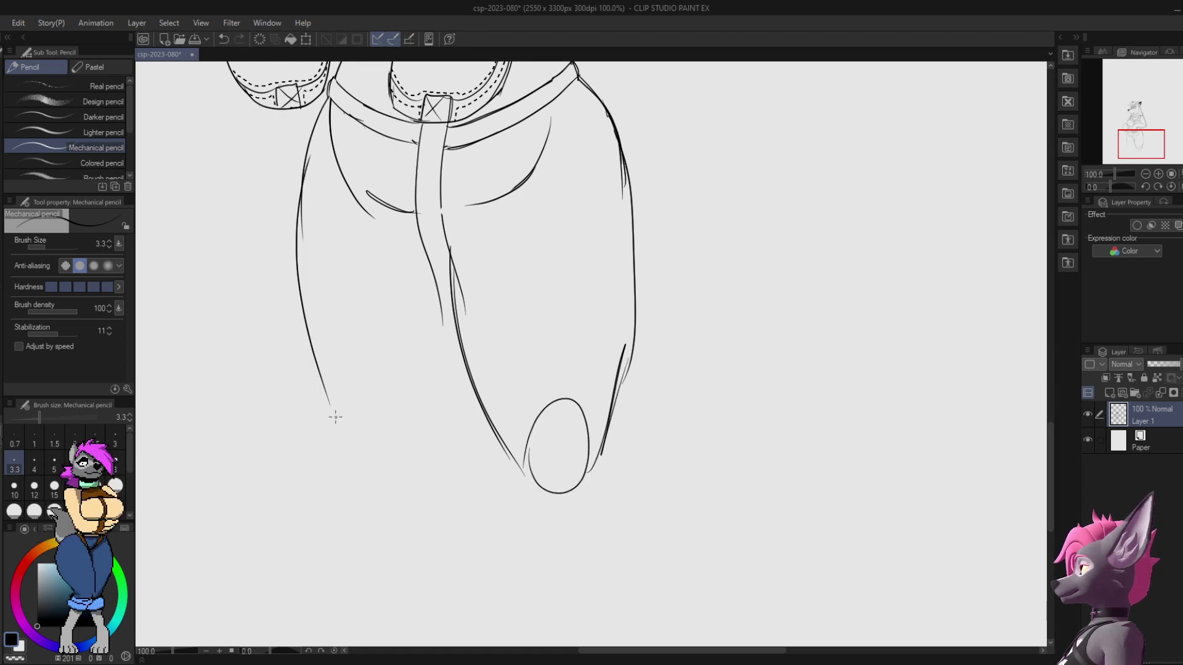
key(ctrl+z)
drag(319, 128, 348, 451)
drag(327, 389, 420, 479)
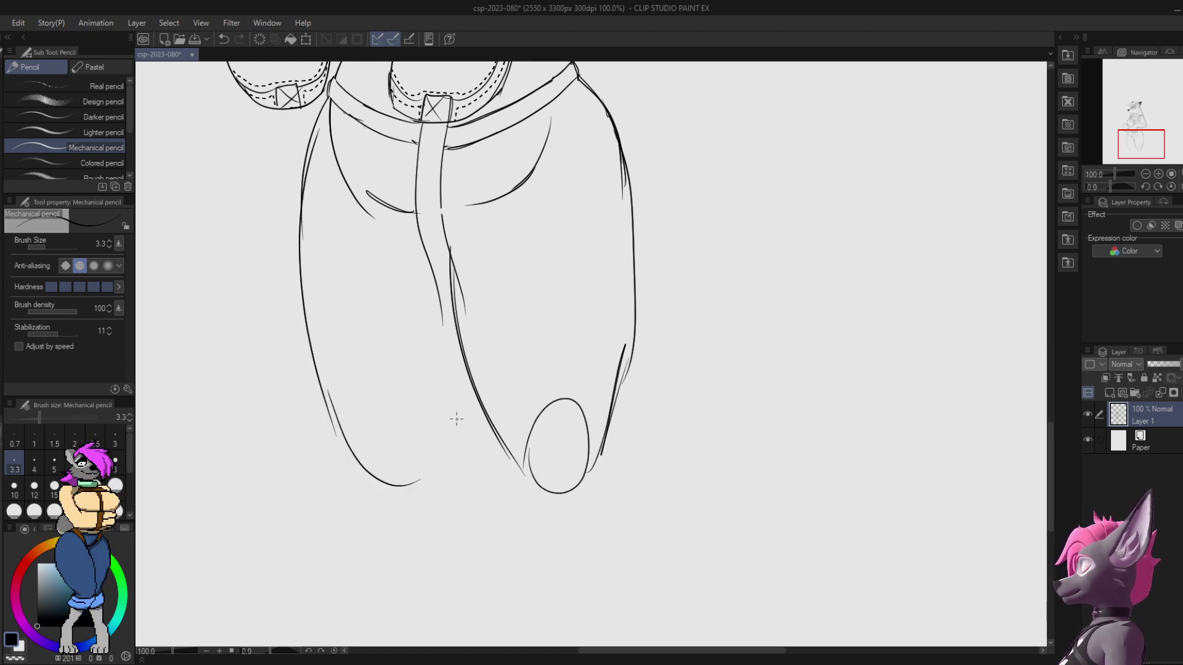
mouse_move(462, 357)
mouse_down()
mouse_move(453, 462)
mouse_move(411, 492)
mouse_up()
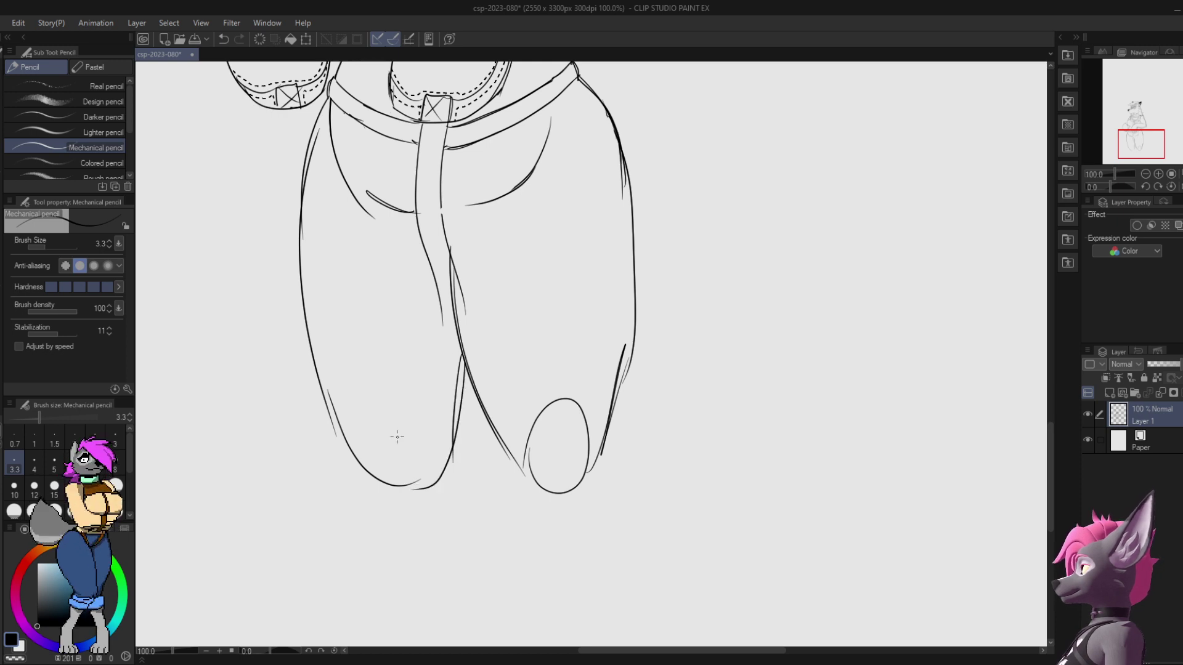
Step: Draw a narrow, slightly tilted oval for the knee at the lower end of the left-hand thigh
mouse_move(362, 458)
mouse_down()
mouse_move(410, 502)
mouse_move(371, 476)
mouse_move(399, 439)
mouse_move(357, 426)
mouse_up()
key(ctrl+z)
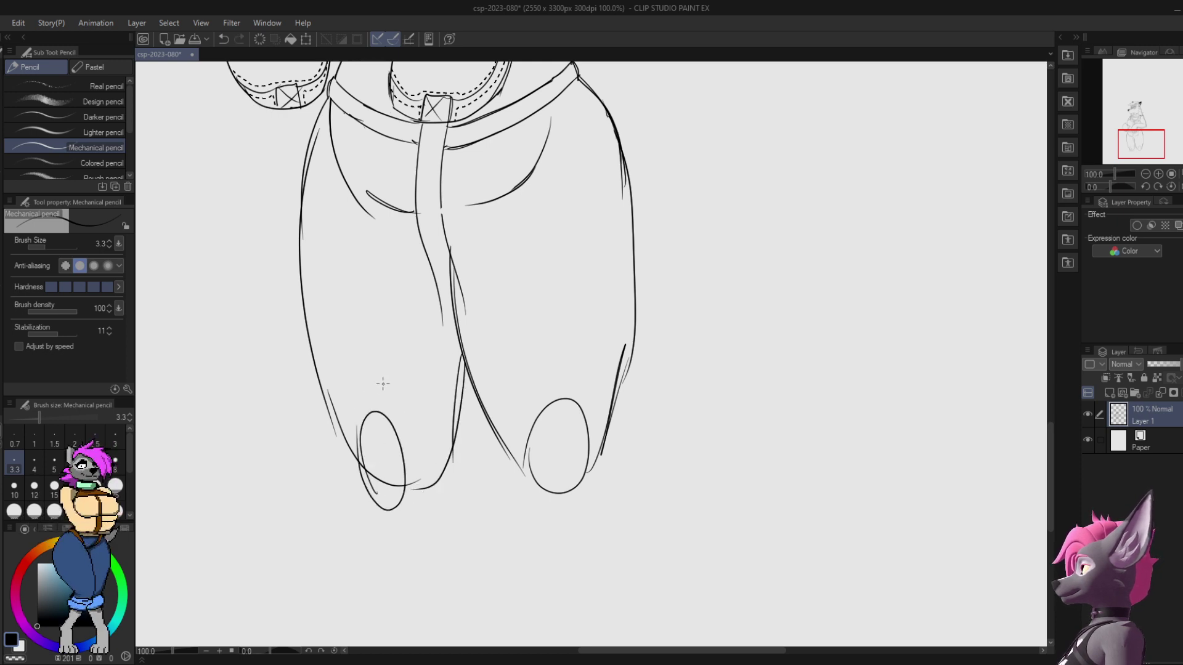
key(ctrl+z)
drag(369, 491, 396, 435)
Step: Erase the upper part of the right-hand thigh's outer contour below the hip
drag(588, 413, 570, 446)
key(e)
drag(601, 175, 615, 261)
drag(622, 213, 641, 328)
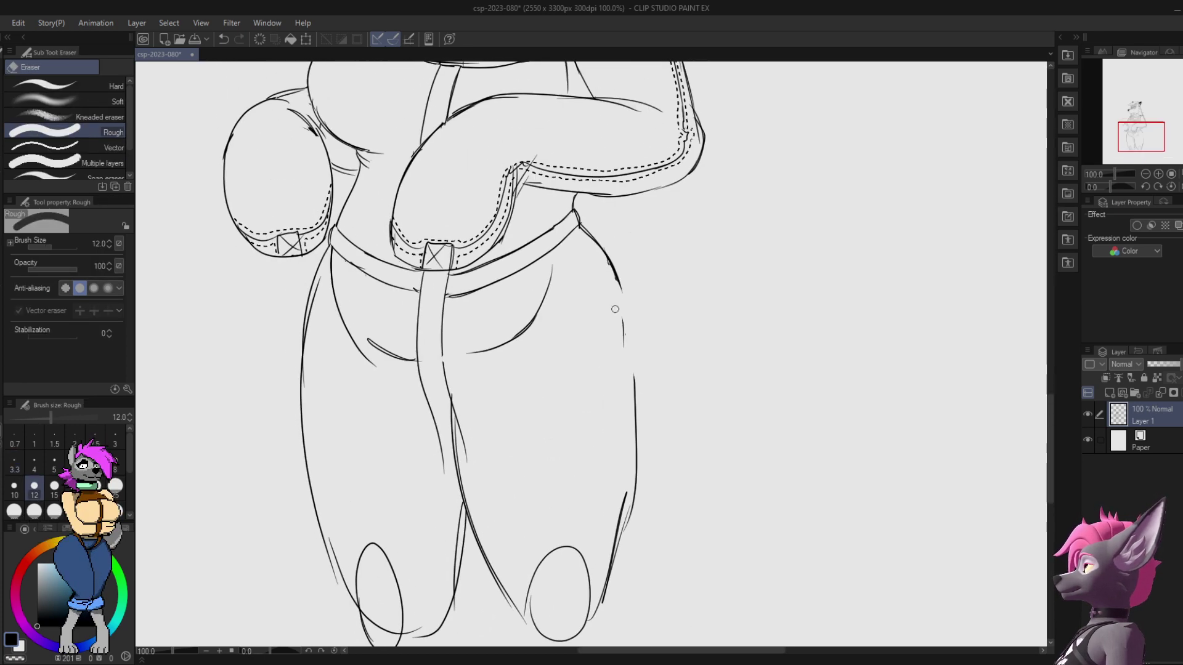
drag(635, 407, 631, 333)
Step: Try redrawing the right-hand thigh's outer contour as a fuller curve from the hip downward
key(p)
drag(604, 260, 630, 514)
mouse_move(628, 417)
mouse_down()
mouse_move(604, 369)
mouse_move(563, 388)
mouse_up()
key(ctrl+z)
mouse_move(539, 223)
mouse_down()
mouse_move(549, 456)
mouse_move(532, 533)
mouse_move(565, 415)
mouse_move(536, 542)
mouse_up()
key(ctrl+z)
key(ctrl+z)
mouse_move(554, 259)
mouse_down()
mouse_move(568, 438)
mouse_move(546, 531)
mouse_up()
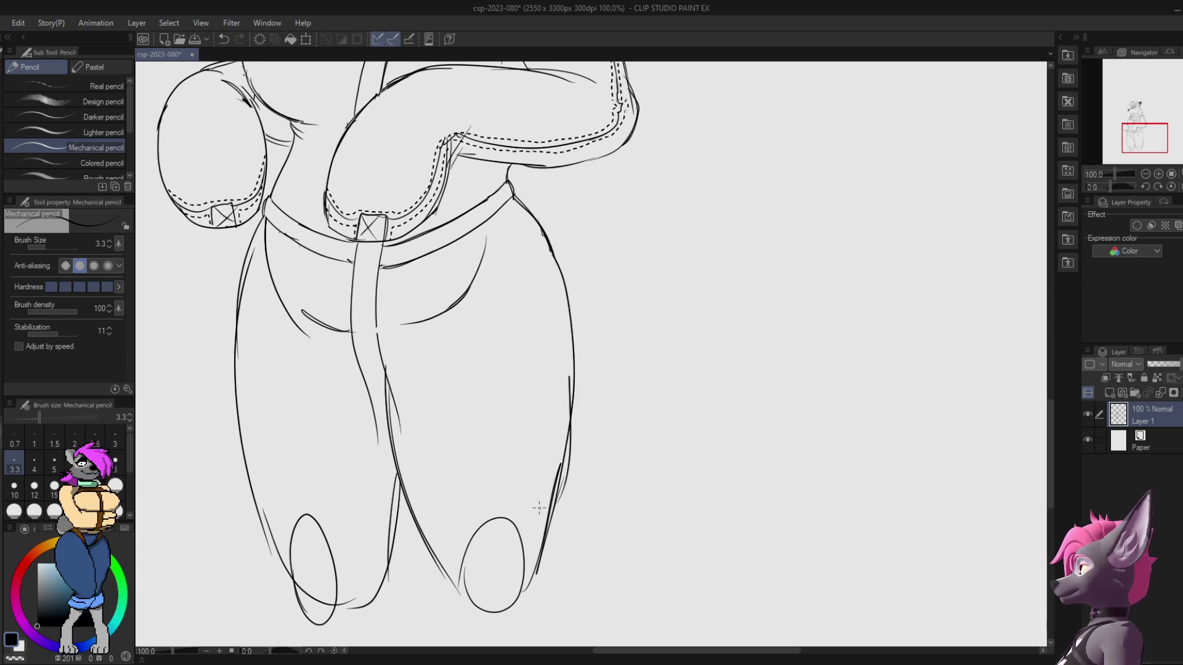
key(ctrl+z)
Step: Erase the remaining outer contour of the right-hand thigh and redraw it as one smooth curve from hip to knee
key(e)
drag(570, 377, 559, 500)
drag(561, 459, 548, 536)
drag(557, 456, 545, 552)
key(p)
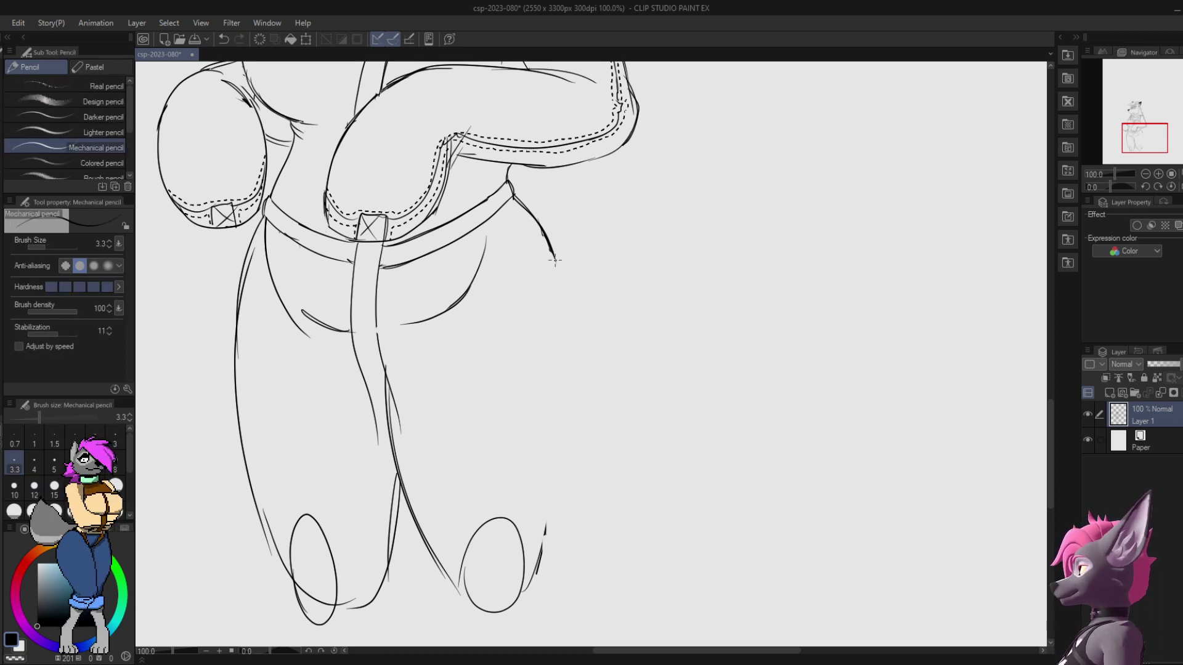
mouse_move(552, 256)
mouse_down()
mouse_move(546, 510)
mouse_move(533, 563)
mouse_move(566, 308)
mouse_move(538, 575)
mouse_up()
key(ctrl+z)
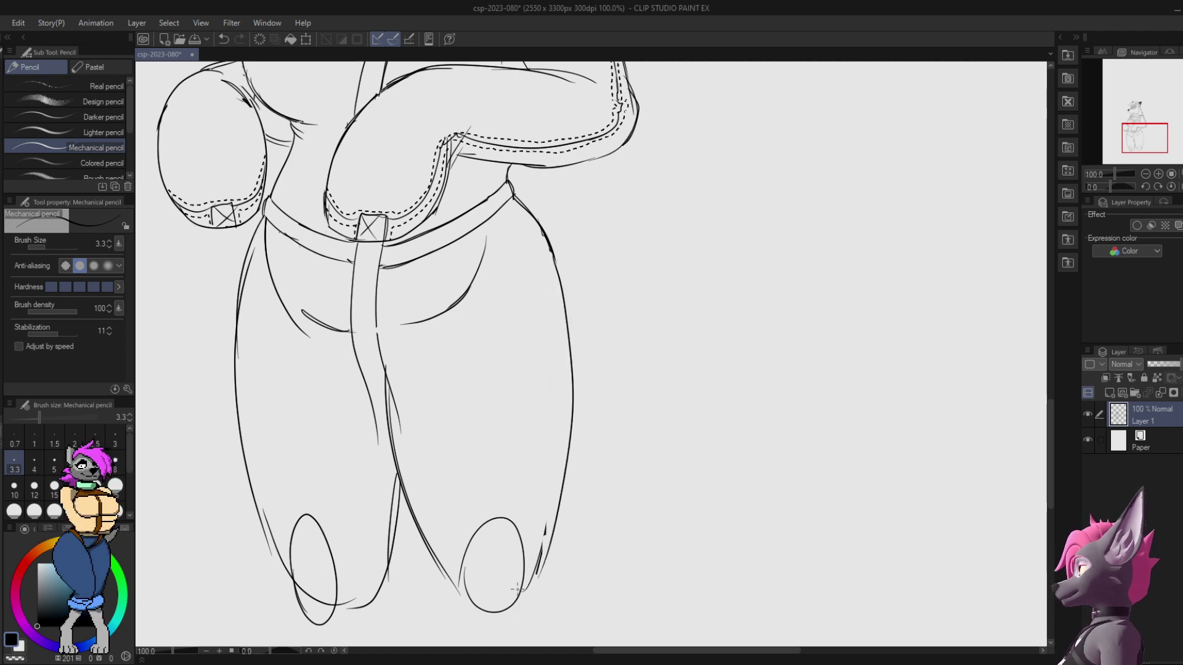
Step: Extend both edges of the hanging center strap downward over the inner thighs
mouse_move(595, 439)
mouse_down()
mouse_move(659, 431)
mouse_move(725, 376)
mouse_move(726, 521)
mouse_move(717, 416)
mouse_move(737, 303)
mouse_up()
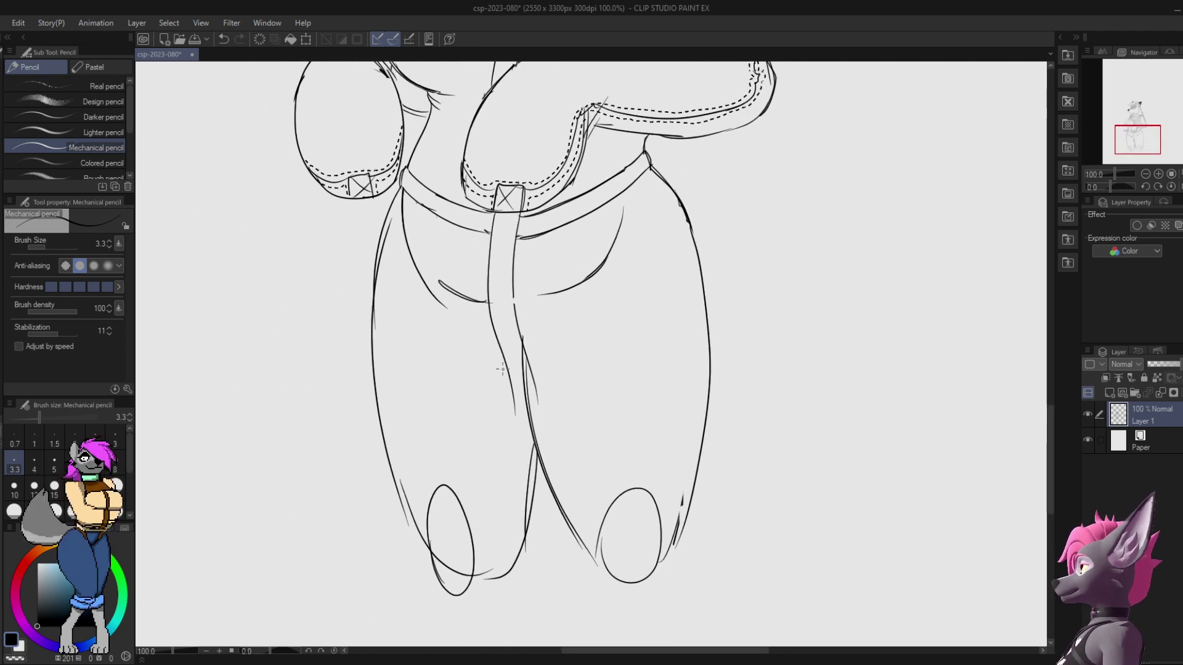
mouse_move(508, 367)
mouse_down()
mouse_move(516, 437)
mouse_move(506, 504)
mouse_move(536, 455)
mouse_move(535, 554)
mouse_up()
key(ctrl+z)
key(ctrl+z)
mouse_move(533, 371)
mouse_down()
mouse_move(533, 564)
mouse_move(537, 350)
mouse_move(518, 350)
mouse_move(521, 510)
mouse_move(524, 429)
mouse_up()
key(ctrl+z)
Step: Erase the left-hand thigh's inner line where it crosses the hanging strap, and redraw the strap's lower right edge
key(e)
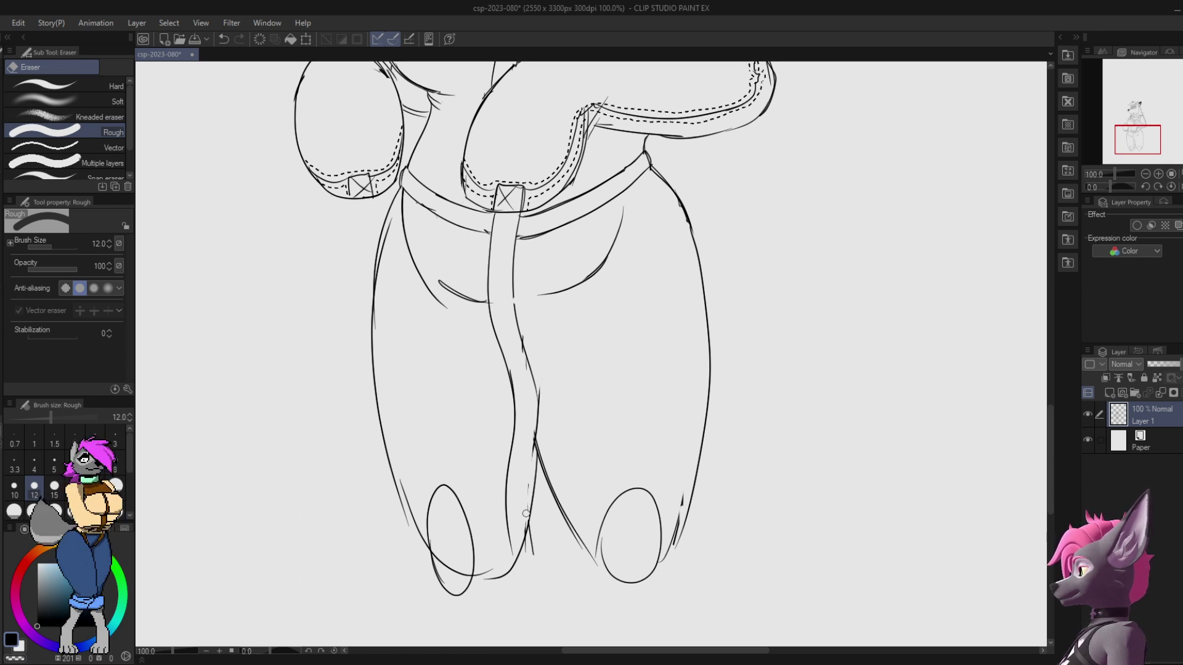
drag(525, 513, 525, 555)
key(p)
mouse_move(508, 498)
mouse_down()
mouse_move(514, 565)
mouse_move(537, 433)
mouse_move(532, 548)
mouse_up()
key(ctrl+z)
key(ctrl+z)
key(ctrl+z)
drag(537, 427, 532, 554)
key(ctrl+z)
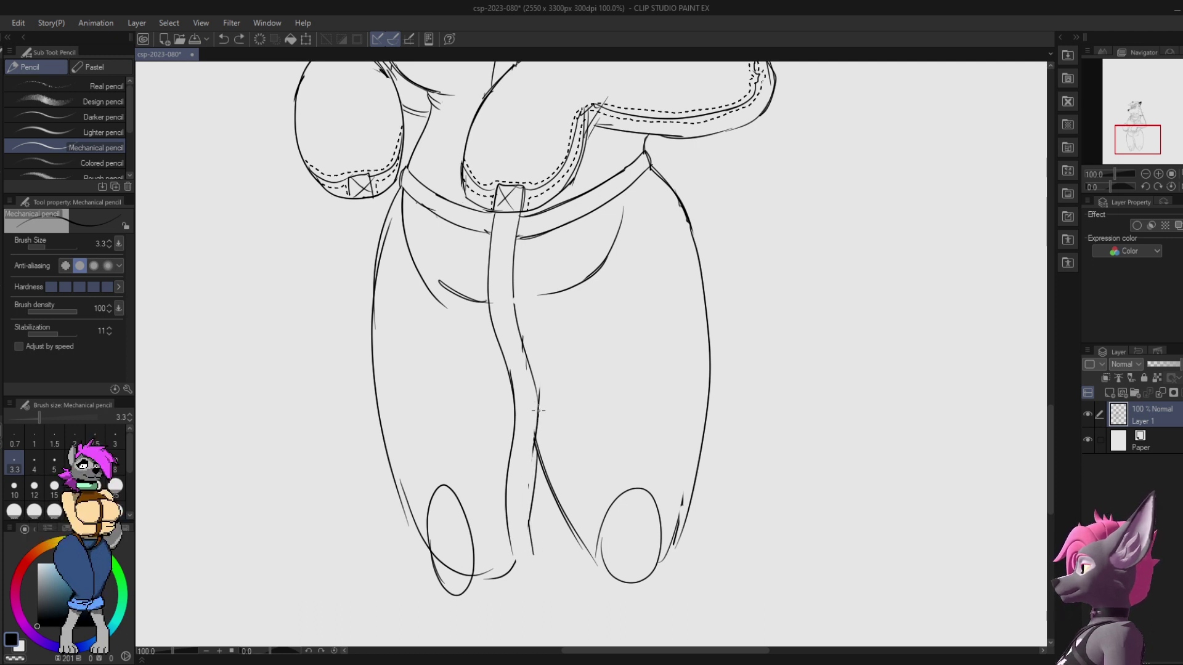
drag(535, 412, 534, 557)
Step: Clean up the overlapping lines on the hanging strap's right edge between the thighs, and save the drawing
key(e)
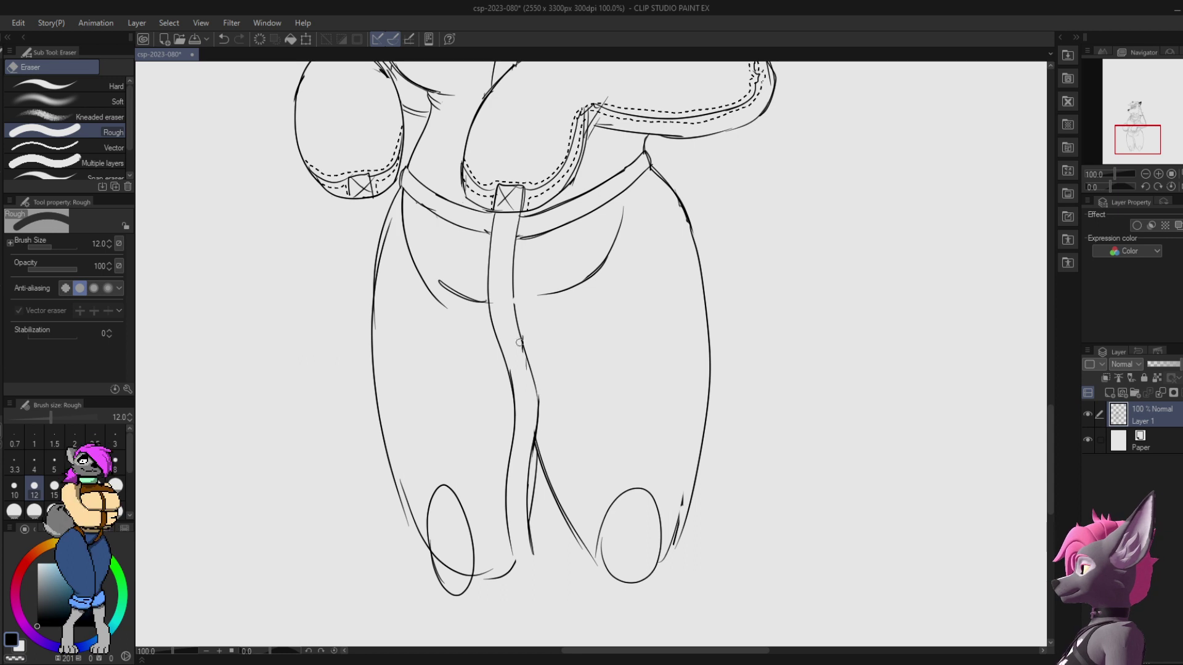
key(p)
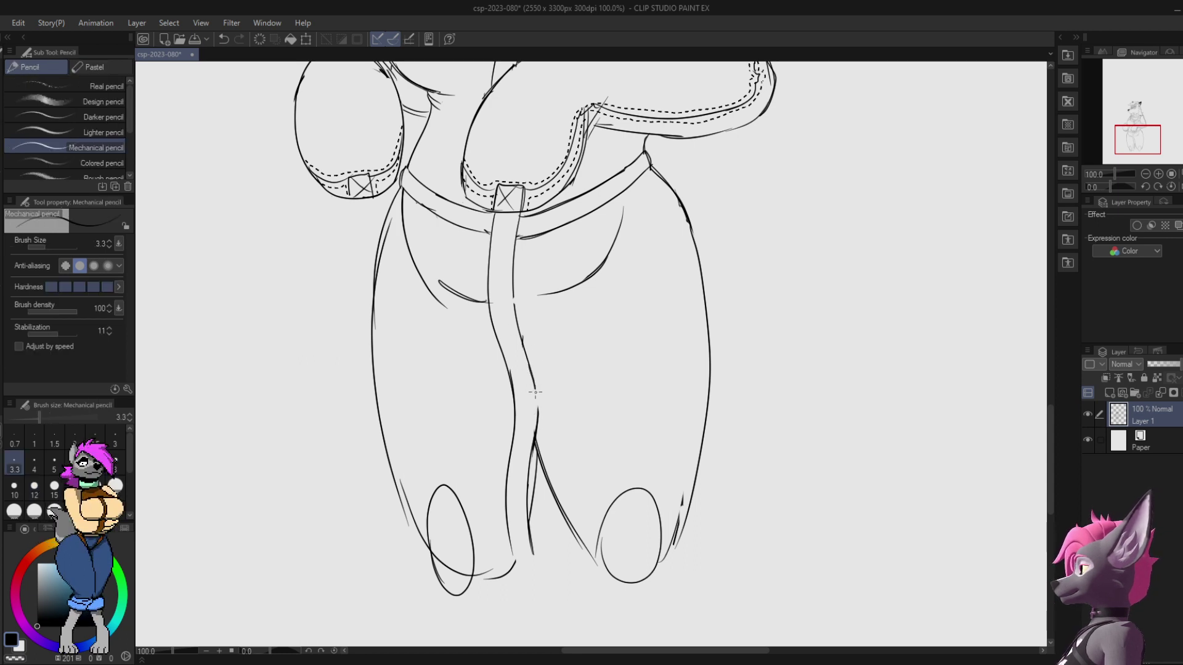
scroll(533, 401, up, 3)
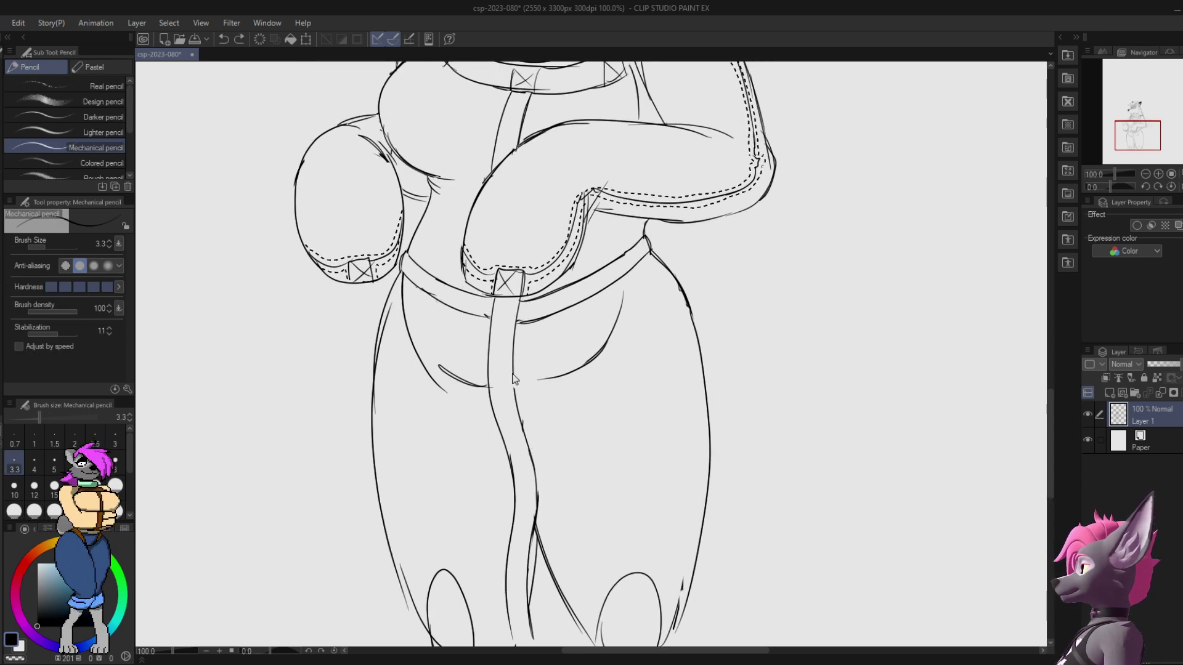
drag(535, 419, 576, 349)
key(ctrl+s)
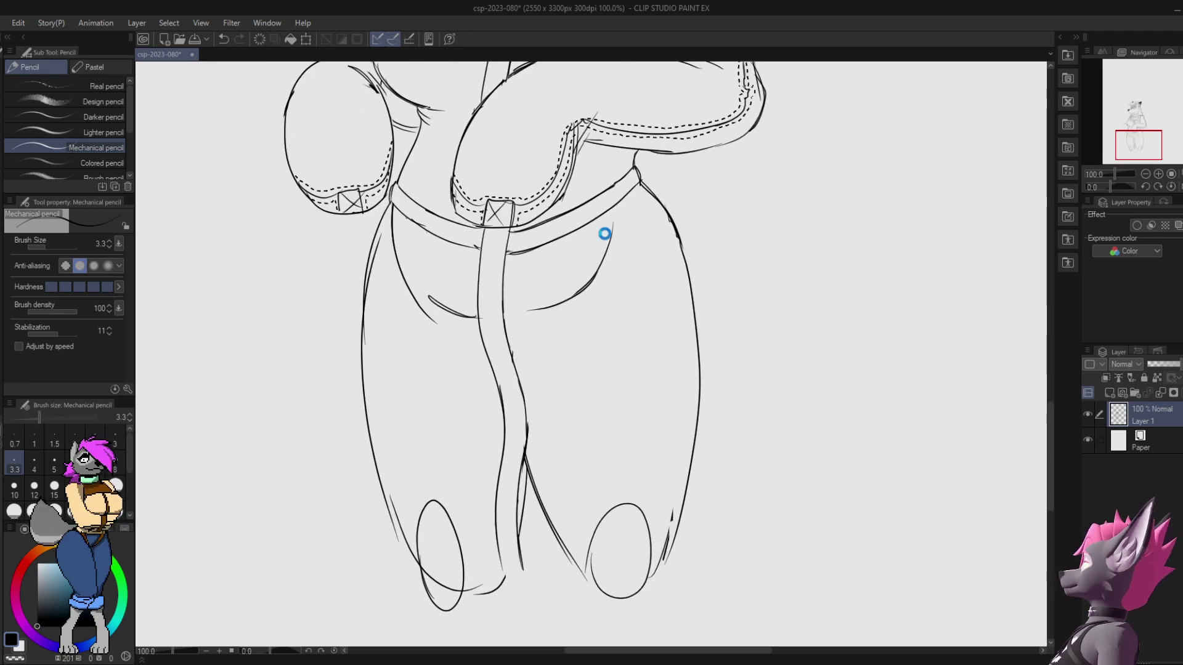
Step: Draw a jagged, fur-like edge below the waistband beside the right-hand hip curve
drag(640, 371, 637, 158)
drag(654, 288, 665, 503)
drag(651, 318, 621, 380)
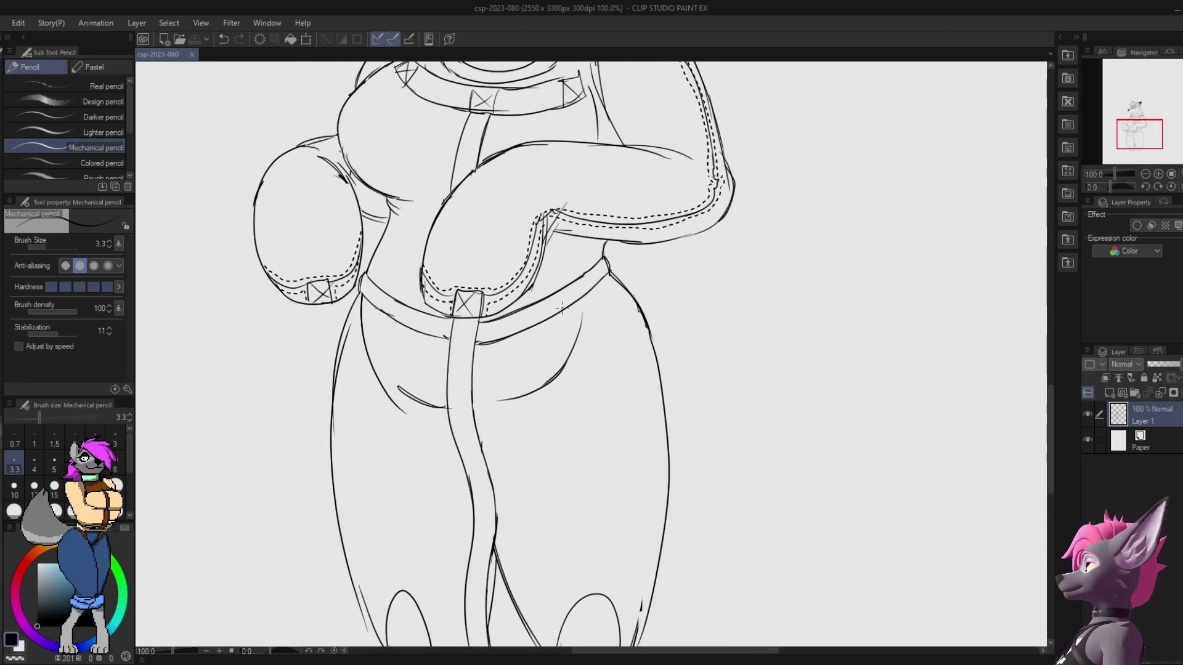
mouse_move(576, 307)
mouse_down()
mouse_move(566, 336)
mouse_move(583, 356)
mouse_up()
key(ctrl+z)
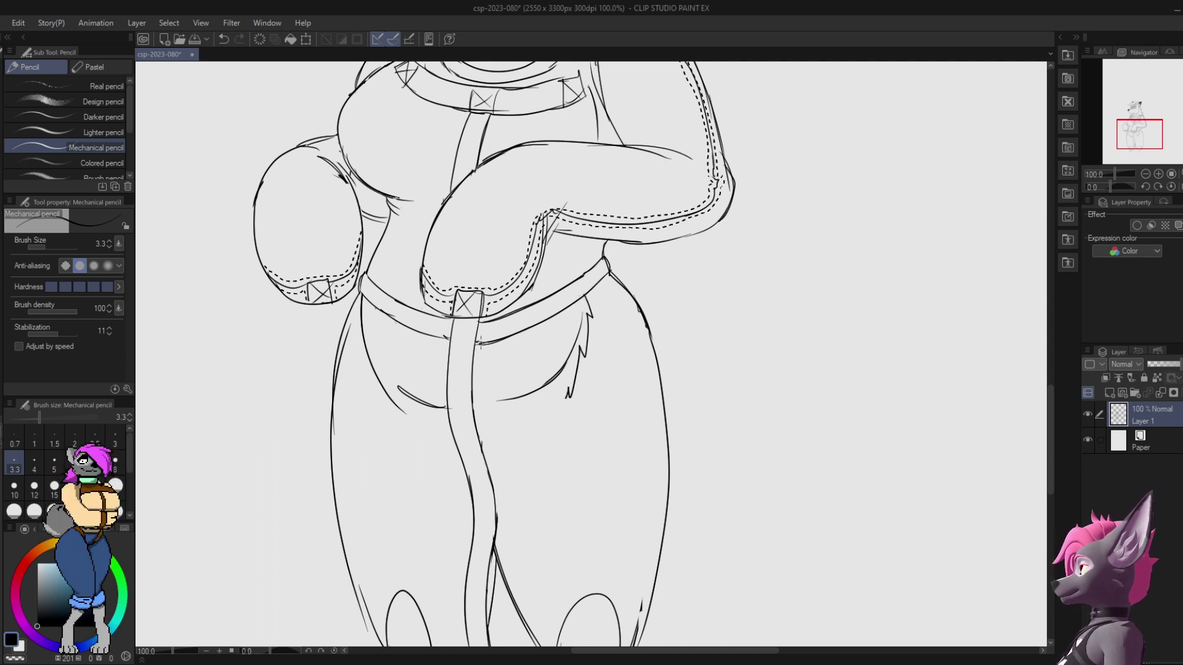
Step: Draw a line beside the hanging strap's right edge below the waistband, ending in a short diagonal stroke toward the hip
drag(478, 342, 492, 439)
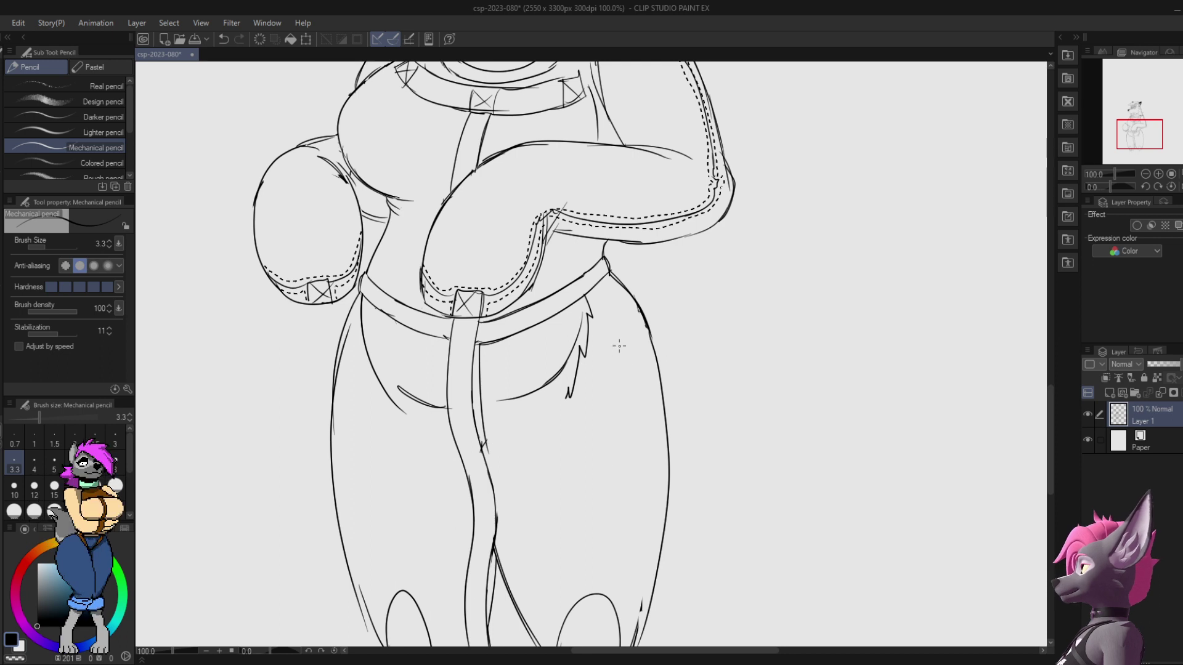
key(ctrl+z)
key(e)
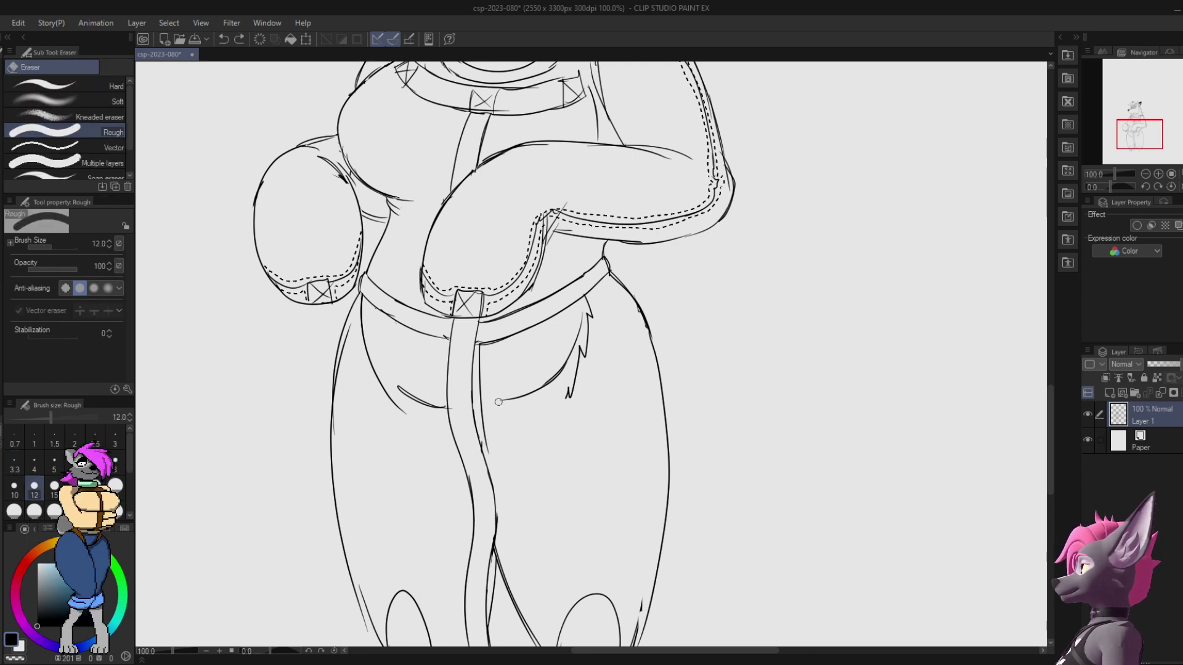
key(p)
mouse_move(478, 349)
mouse_down()
mouse_move(489, 452)
mouse_move(527, 412)
mouse_up()
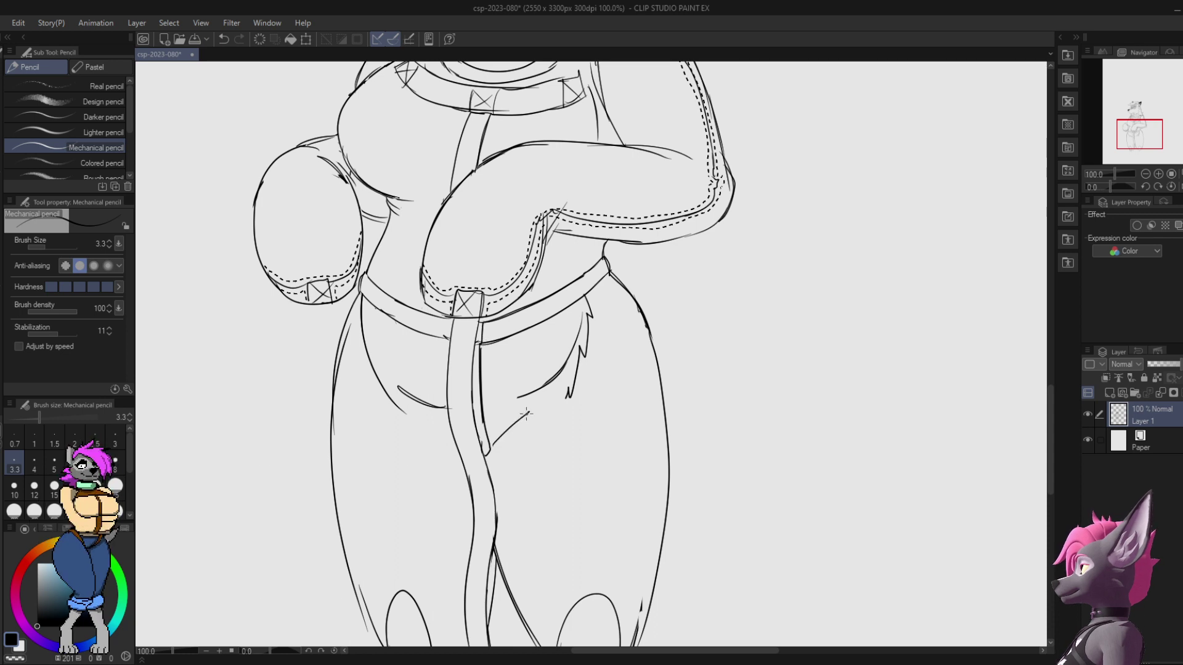
Step: Erase the old right-hand hip curve, shorten the diagonal stroke beside the strap, and redraw the curve at a steeper angle
key(e)
mouse_move(489, 456)
mouse_down()
mouse_move(568, 369)
mouse_move(562, 359)
mouse_up()
key(p)
key(ctrl+z)
key(e)
key(p)
drag(530, 410, 579, 317)
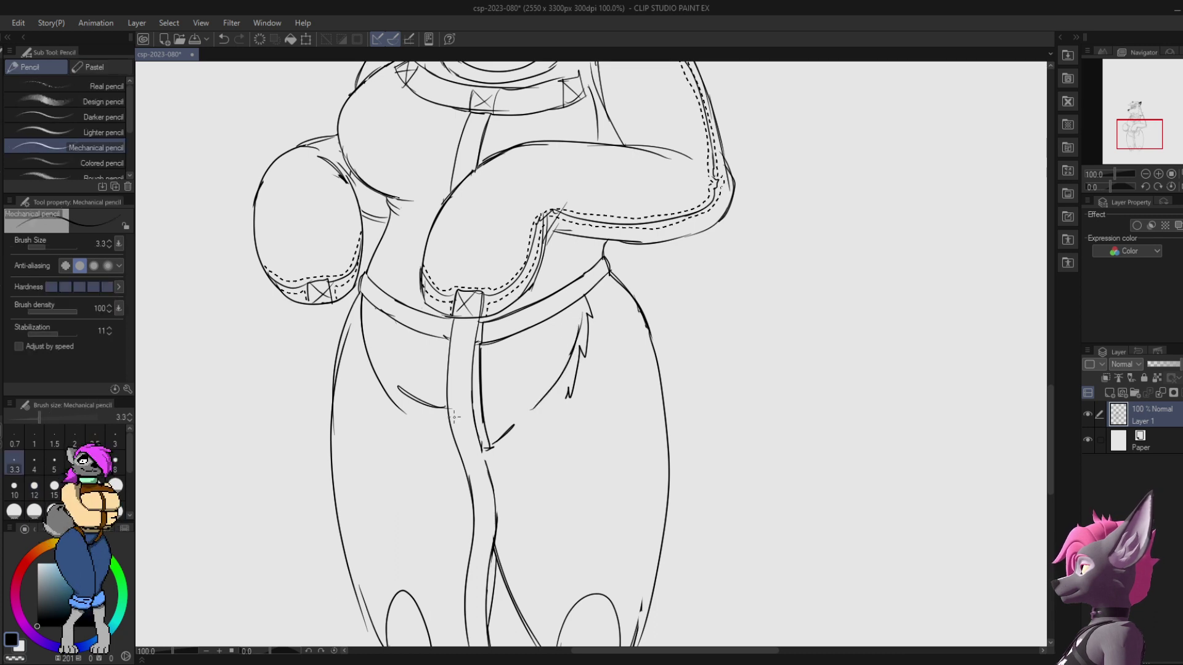
Step: Erase the small fold mark left of the hanging strap and draw a new, shorter curve inside the left-hand hip curve
key(e)
drag(439, 399, 428, 401)
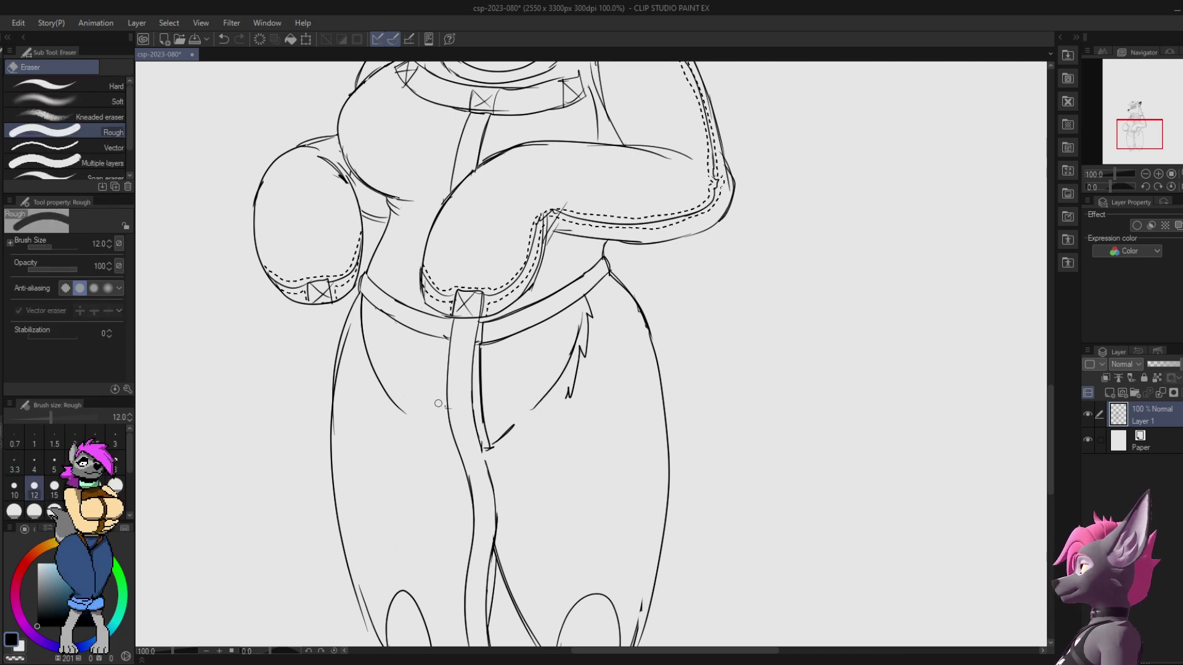
key(p)
key(ctrl+z)
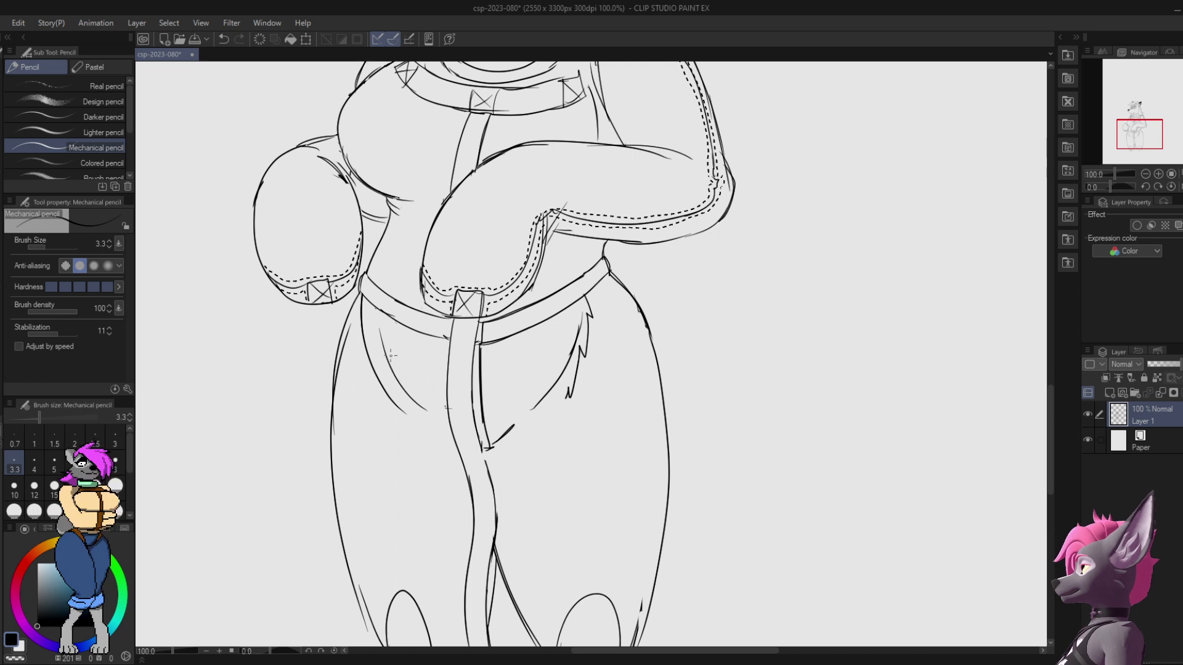
drag(398, 385, 380, 340)
Step: Erase the old left-hand hip curve, and the jagged edge and hip curve on the right-hand side
key(e)
drag(362, 300, 404, 413)
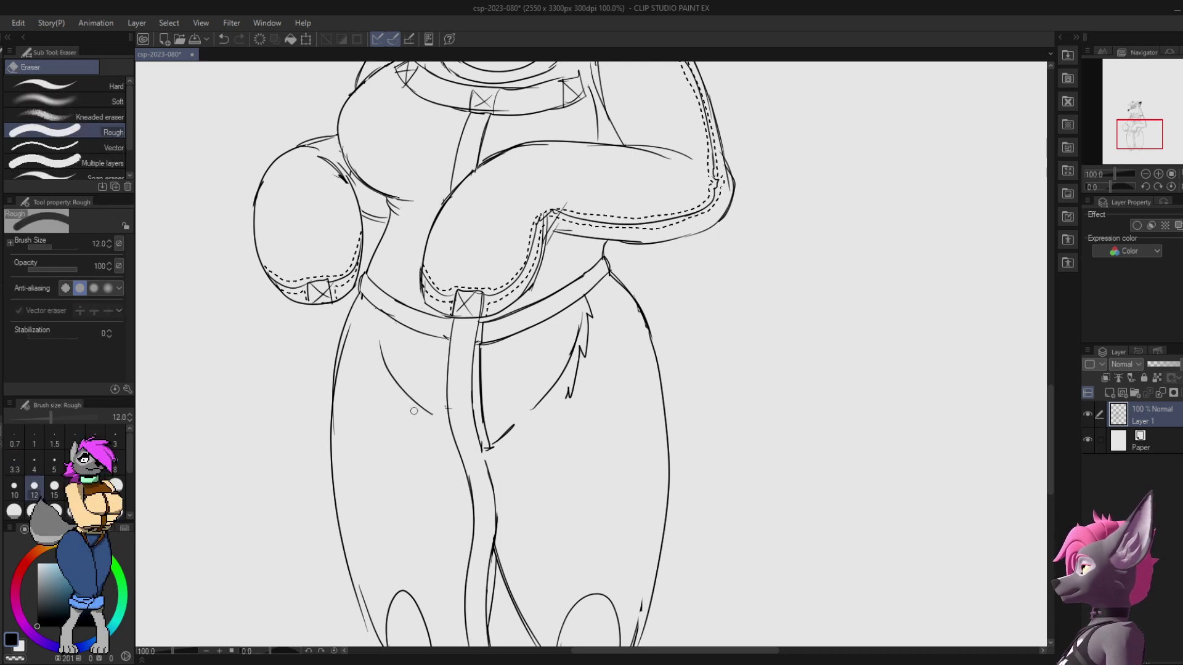
mouse_move(525, 414)
mouse_down()
mouse_move(564, 380)
mouse_move(589, 325)
mouse_up()
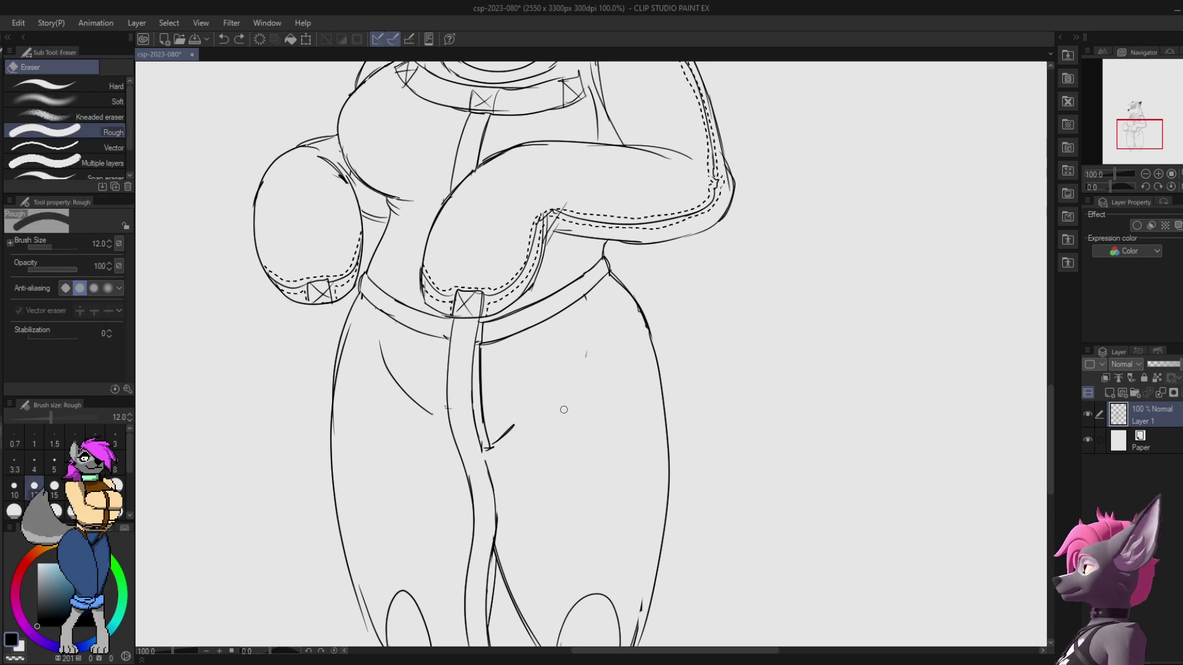
Step: Draw the curved fold line beneath the belt on the right half of the pelvis with the Mechanical pencil, mirroring the left fold
key(p)
drag(534, 409, 591, 311)
key(ctrl+z)
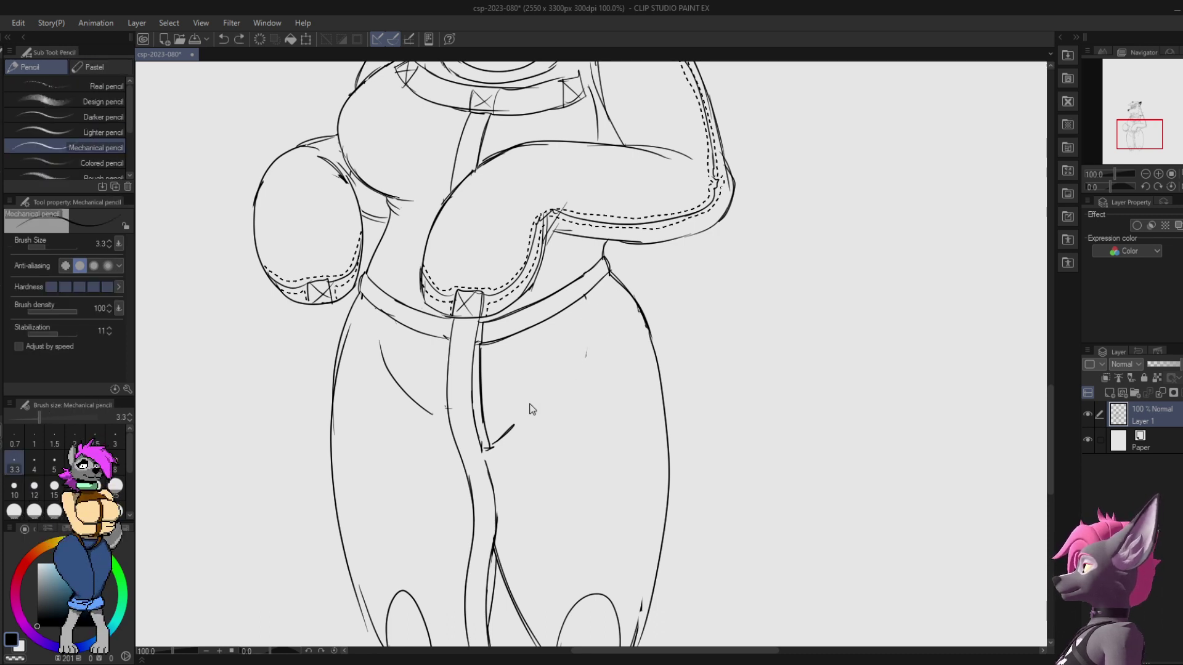
drag(530, 409, 593, 305)
key(ctrl+z)
drag(527, 417, 581, 318)
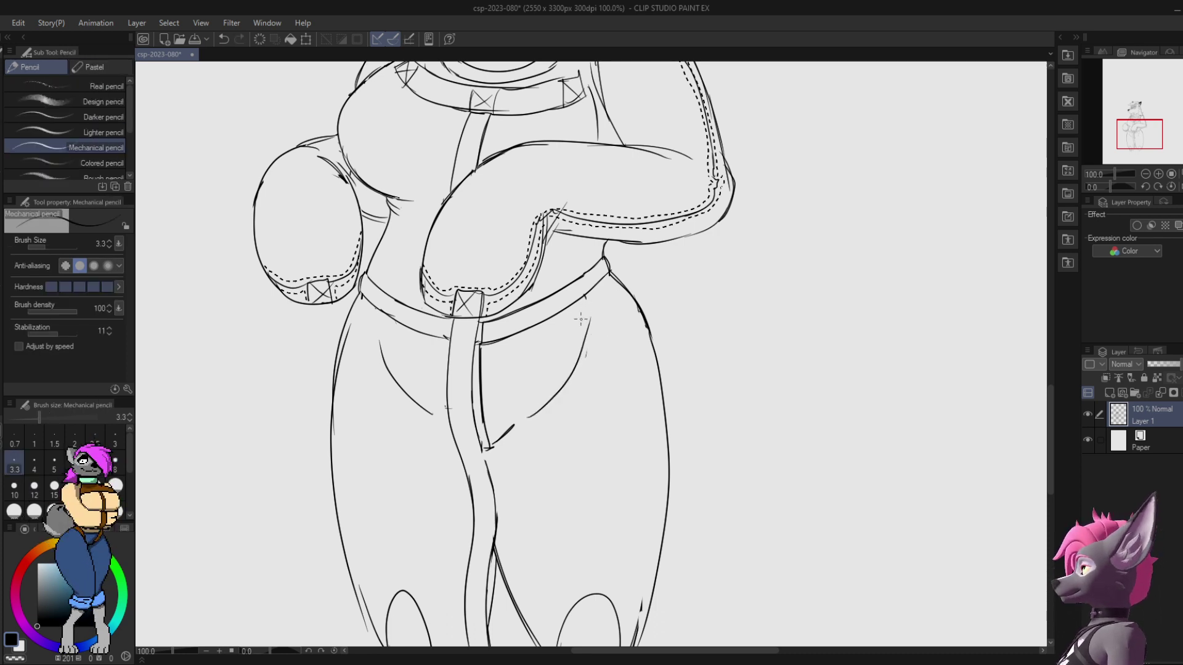
Step: Draw jagged fur edges on both sides of the central strap, running from the belt down to the crotch
mouse_move(378, 310)
mouse_down()
mouse_move(377, 382)
mouse_move(396, 447)
mouse_move(461, 499)
mouse_up()
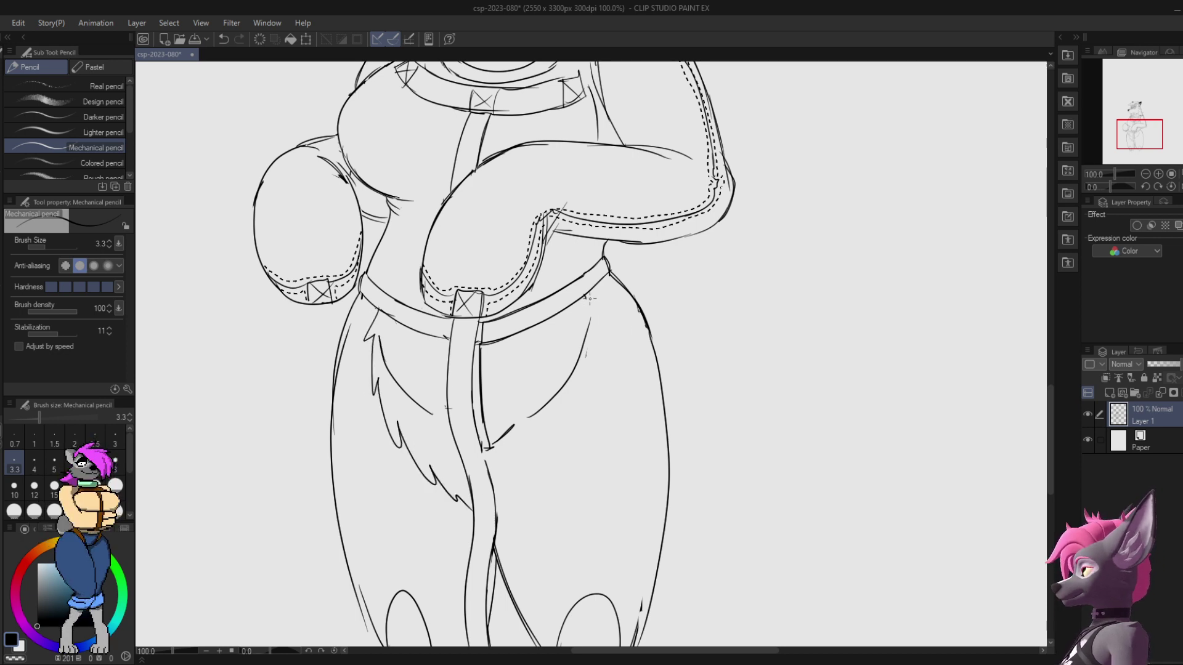
mouse_move(589, 298)
mouse_down()
mouse_move(590, 378)
mouse_move(570, 440)
mouse_up()
key(ctrl+z)
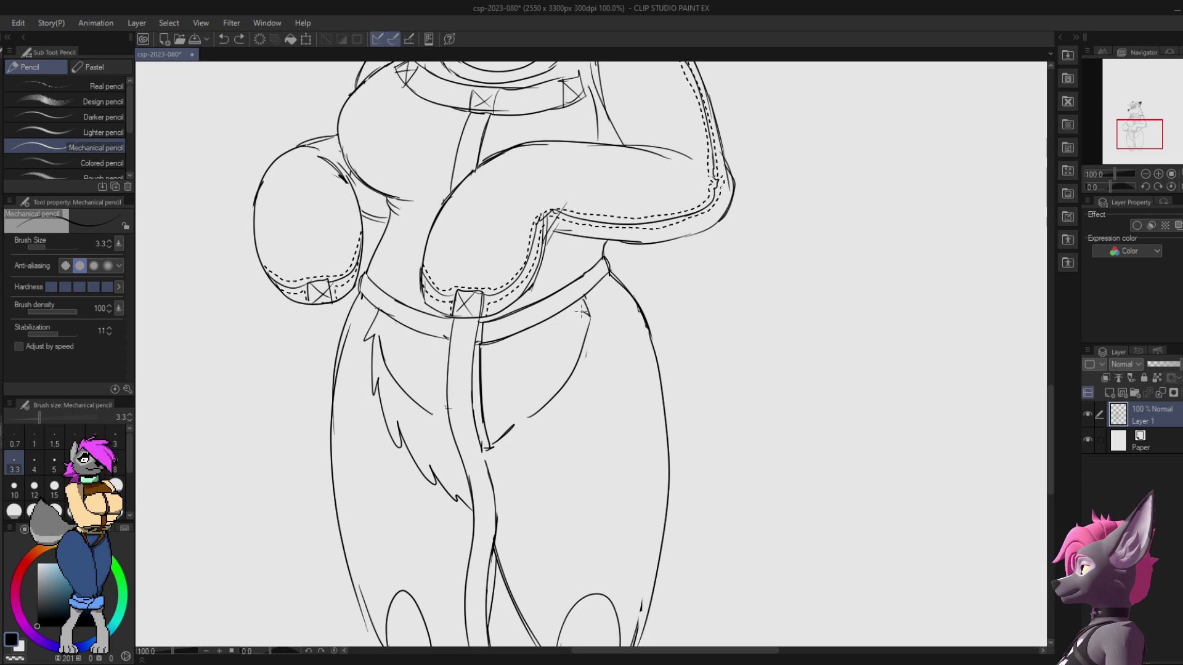
key(ctrl+z)
mouse_move(581, 312)
mouse_down()
mouse_move(592, 383)
mouse_move(553, 466)
mouse_move(504, 513)
mouse_up()
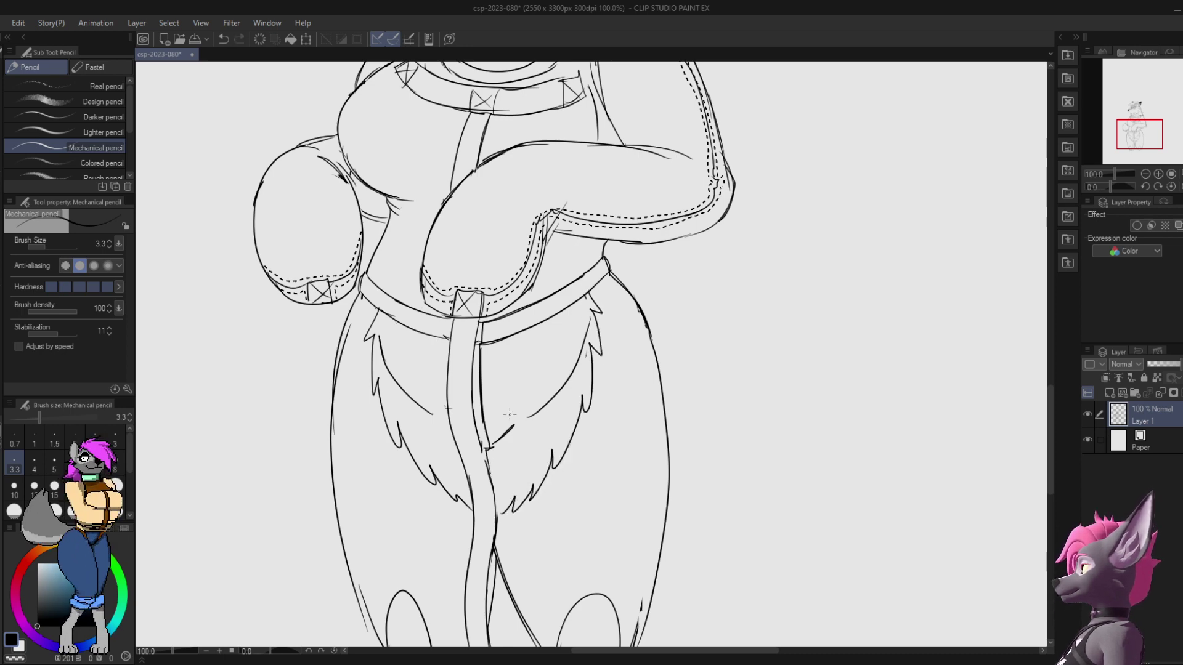
Step: Sketch the two edge lines of a loose strap hanging from the buckle on the left sleeve cuff
mouse_move(669, 254)
mouse_down()
mouse_move(660, 90)
mouse_move(660, 325)
mouse_move(700, 215)
mouse_up()
key(e)
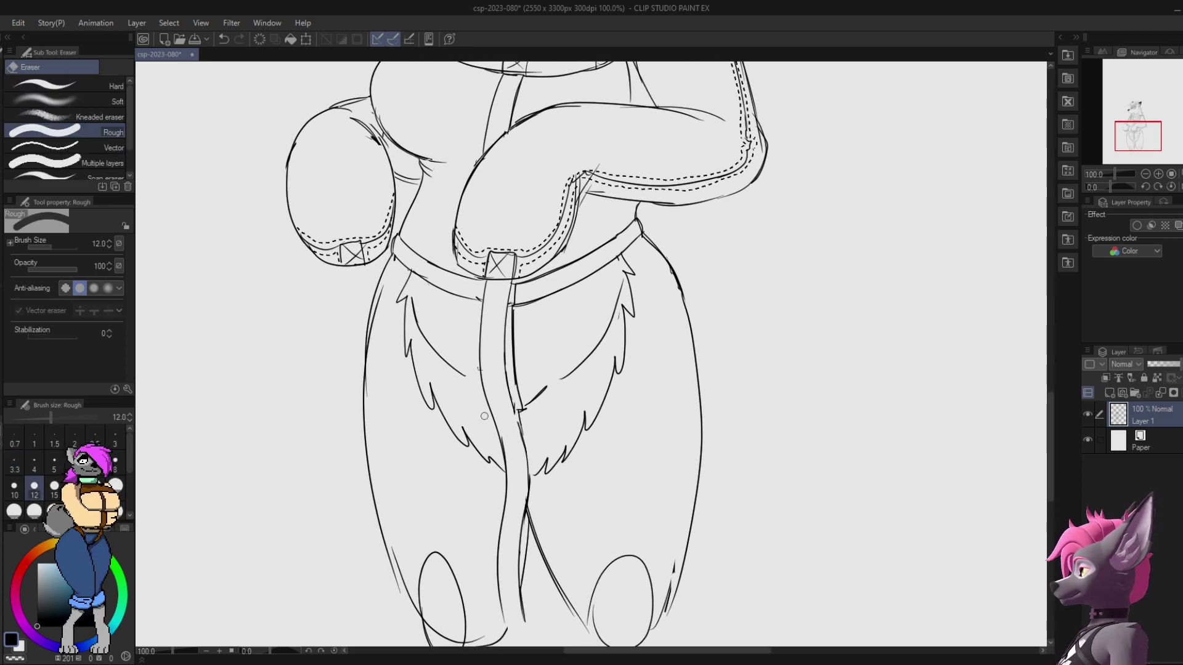
key(p)
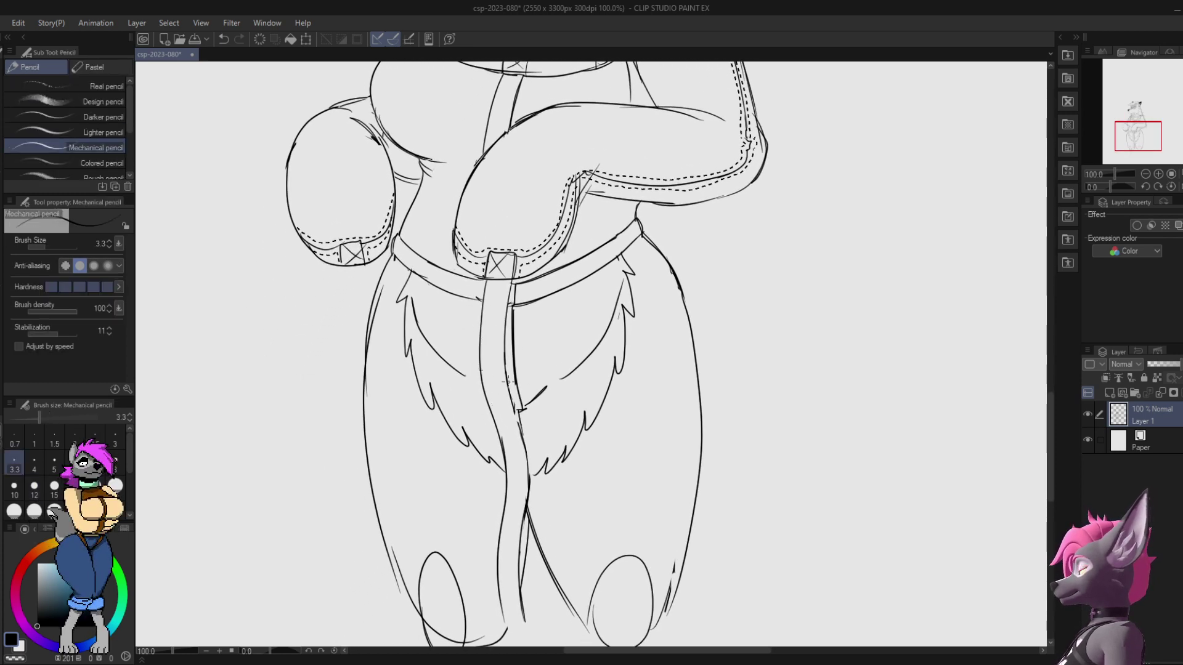
drag(507, 382, 519, 431)
drag(540, 368, 565, 445)
drag(613, 386, 593, 528)
mouse_move(635, 295)
mouse_down()
mouse_move(693, 141)
mouse_move(758, 42)
mouse_up()
key(ctrl+z)
drag(473, 232, 493, 411)
drag(496, 231, 486, 531)
mouse_move(487, 452)
mouse_down()
mouse_move(471, 317)
mouse_move(477, 468)
mouse_up()
key(ctrl+z)
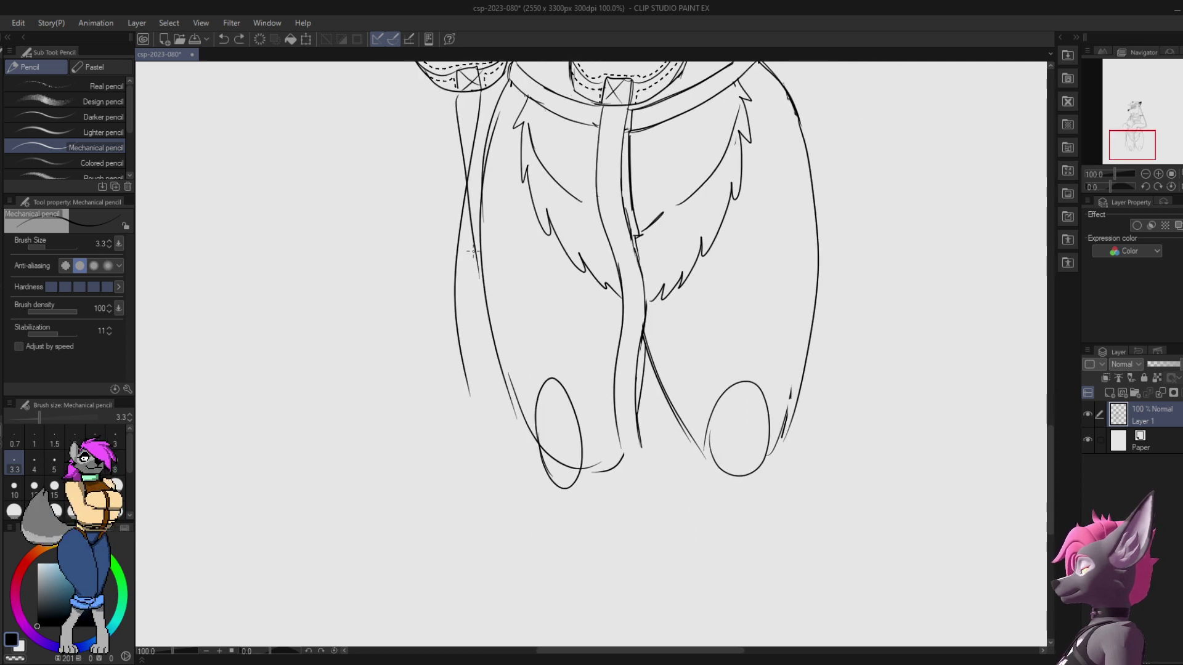
Step: Extend both edges of the loose hanging strap down alongside the left thigh to knee height
drag(466, 259, 490, 450)
key(ctrl+z)
drag(461, 360, 485, 452)
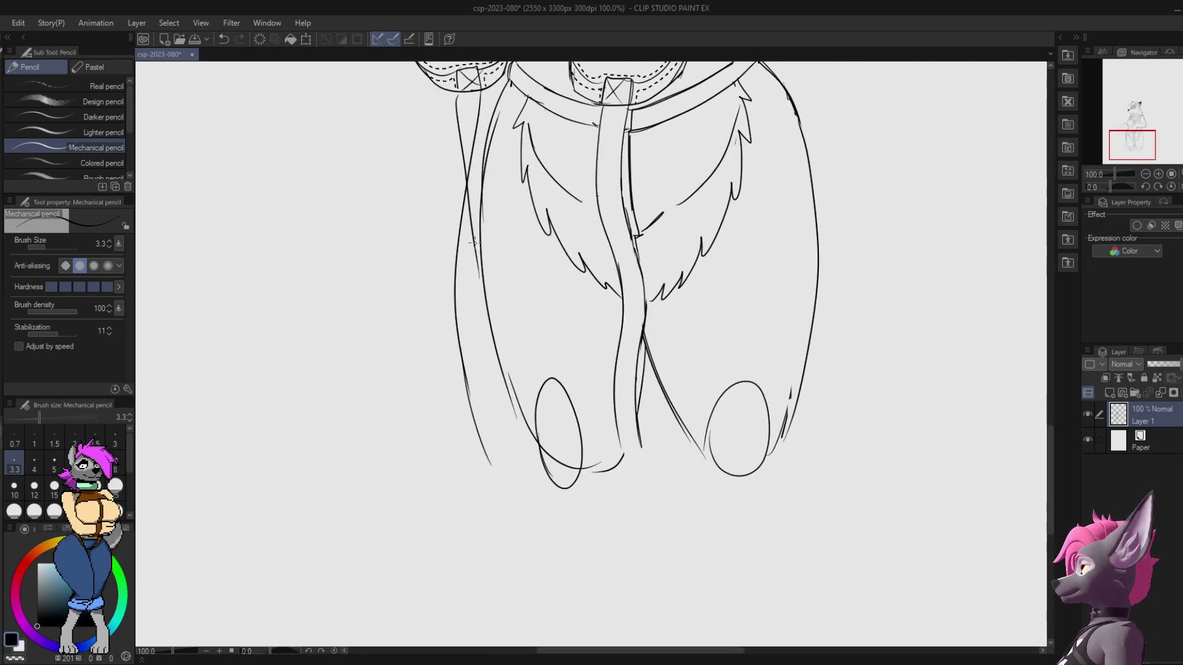
drag(474, 243, 491, 407)
mouse_move(472, 250)
mouse_down()
mouse_move(484, 500)
mouse_move(400, 451)
mouse_up()
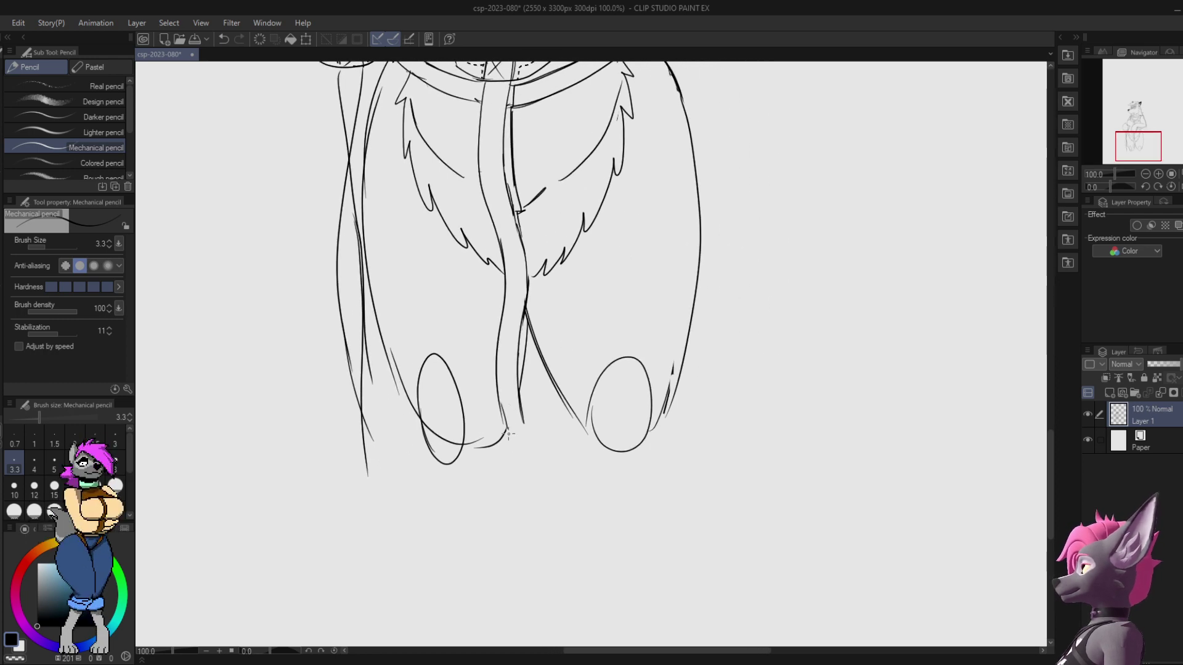
Step: Lengthen the lower end of the central strap between the legs and save the drawing
mouse_move(597, 309)
mouse_down()
mouse_move(538, 484)
mouse_move(514, 623)
mouse_up()
drag(659, 425, 564, 323)
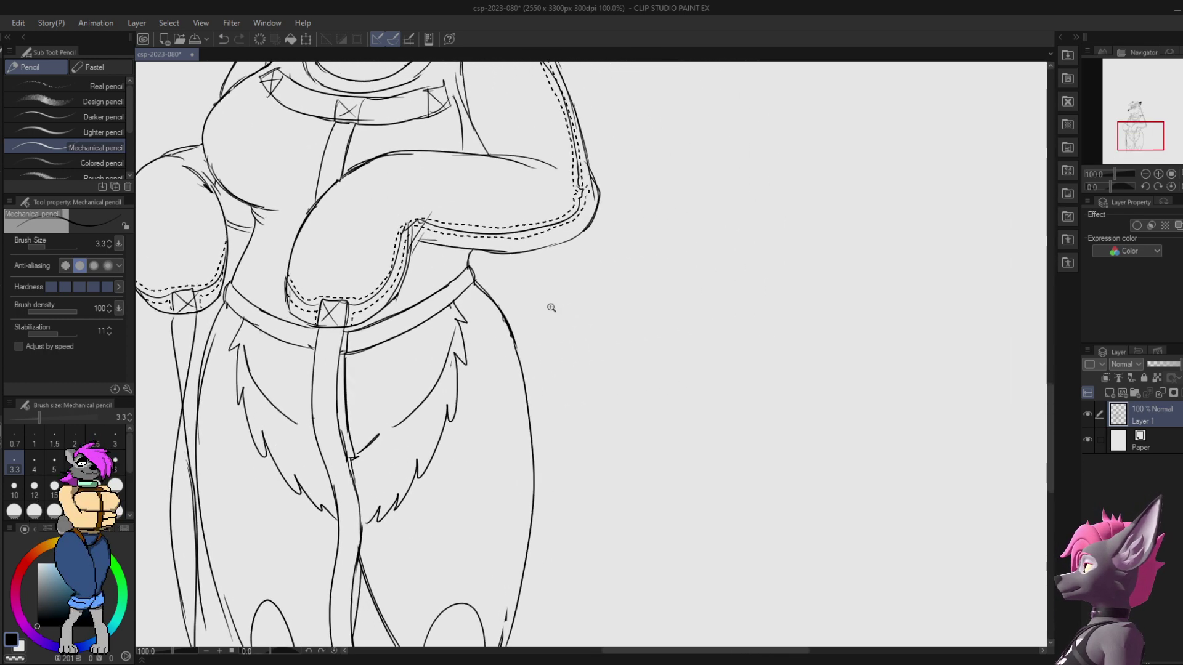
key(ctrl+s)
Step: Erase the upper outer contour of the right hip below the belt and try a replacement stroke
key(e)
drag(482, 289, 513, 344)
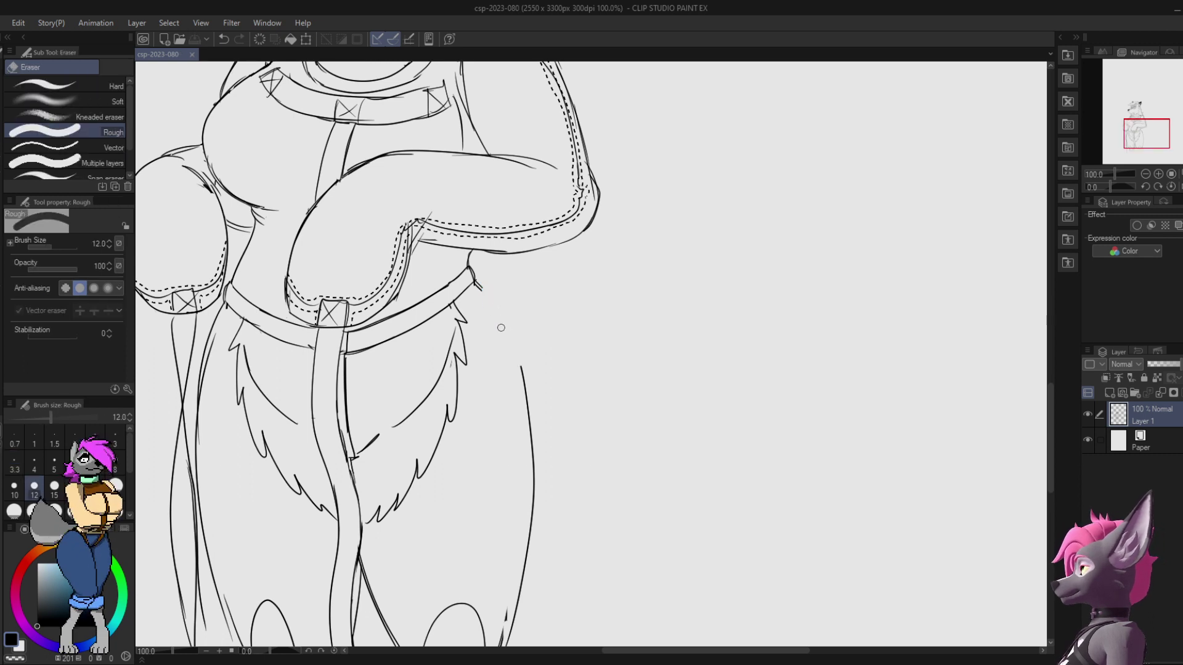
key(p)
key(e)
mouse_move(480, 289)
mouse_down()
mouse_move(489, 286)
mouse_move(498, 328)
mouse_up()
key(p)
key(ctrl+z)
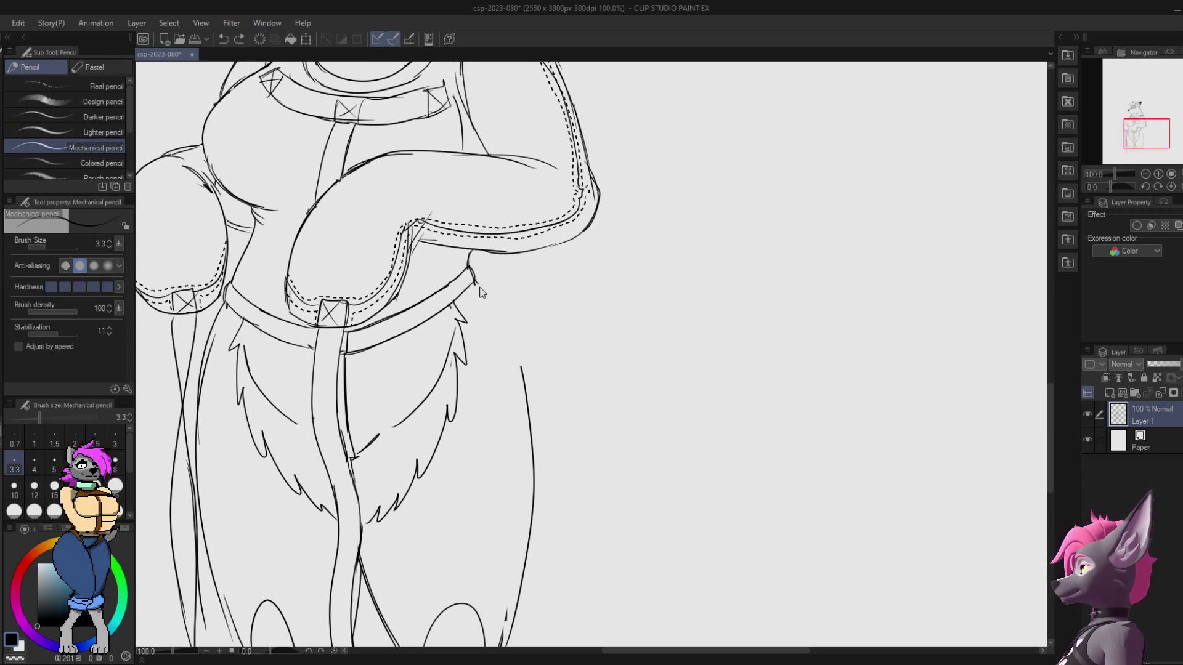
mouse_move(475, 281)
mouse_down()
mouse_move(530, 404)
mouse_move(604, 393)
mouse_up()
key(ctrl+z)
key(ctrl+z)
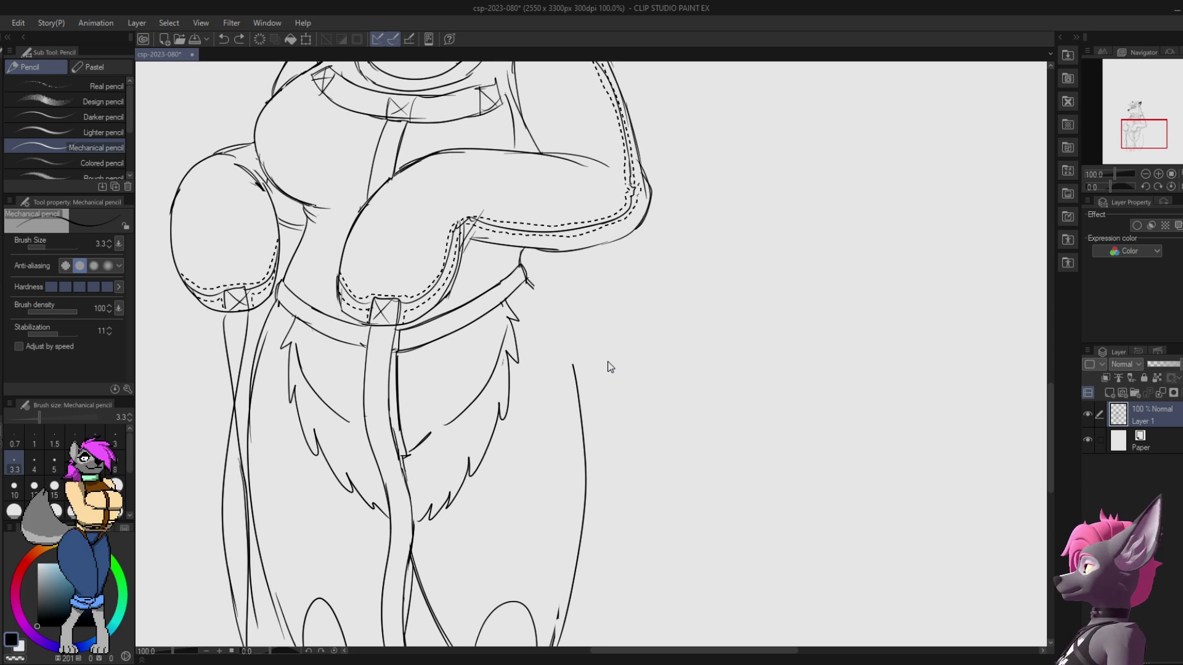
Step: Erase the leftover line end beside the belt's right end and try a new curve for the hip
drag(527, 281, 571, 363)
key(e)
mouse_move(530, 284)
mouse_down()
mouse_move(567, 356)
mouse_move(563, 331)
mouse_up()
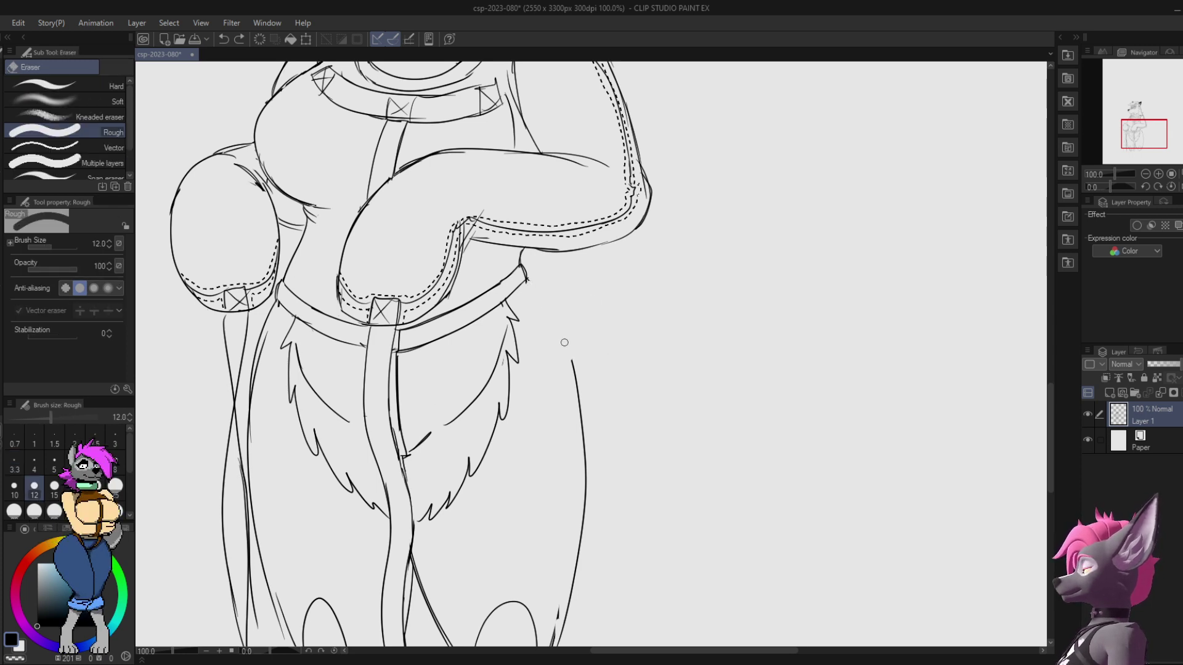
key(p)
drag(526, 265, 553, 328)
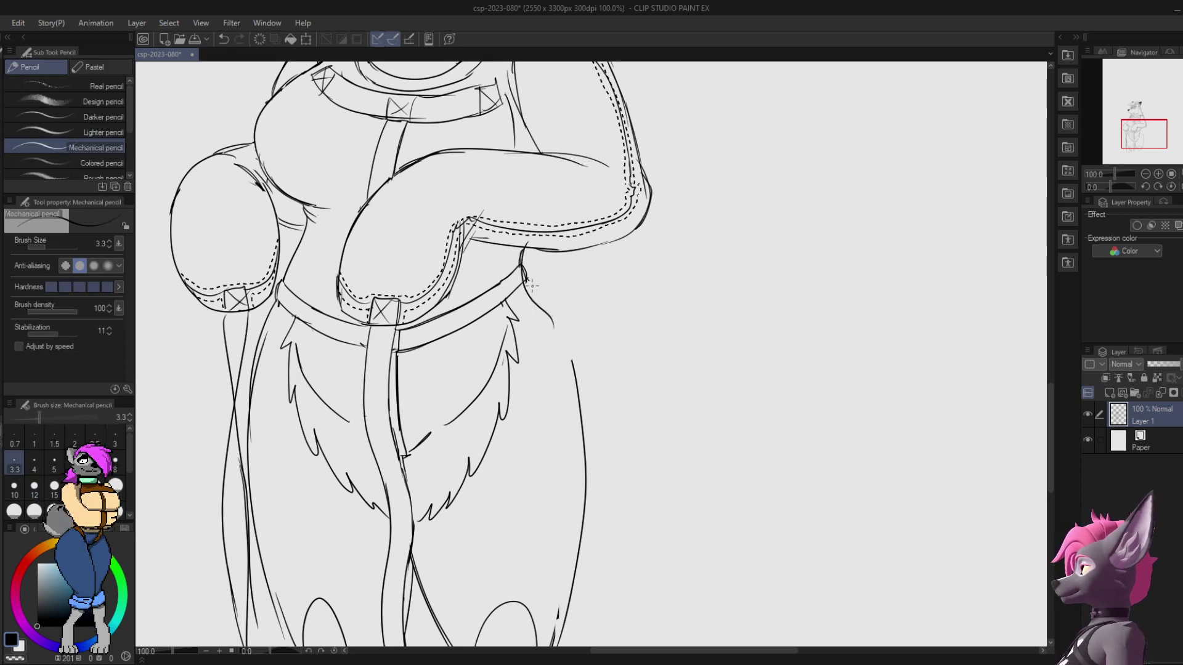
key(ctrl+z)
Step: Trim the top of the outer right thigh line and redraw the hip as a smooth curve joining it to the belt
drag(525, 279, 582, 402)
key(ctrl+z)
key(e)
drag(572, 362, 576, 374)
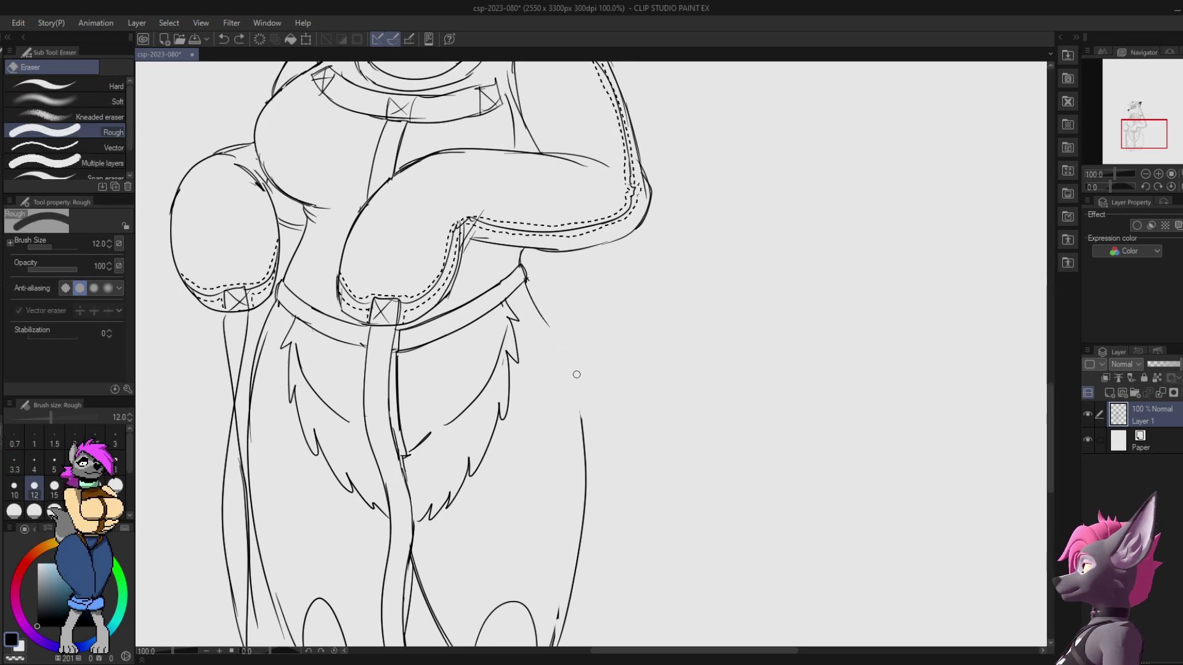
key(p)
drag(547, 321, 584, 435)
drag(601, 390, 589, 399)
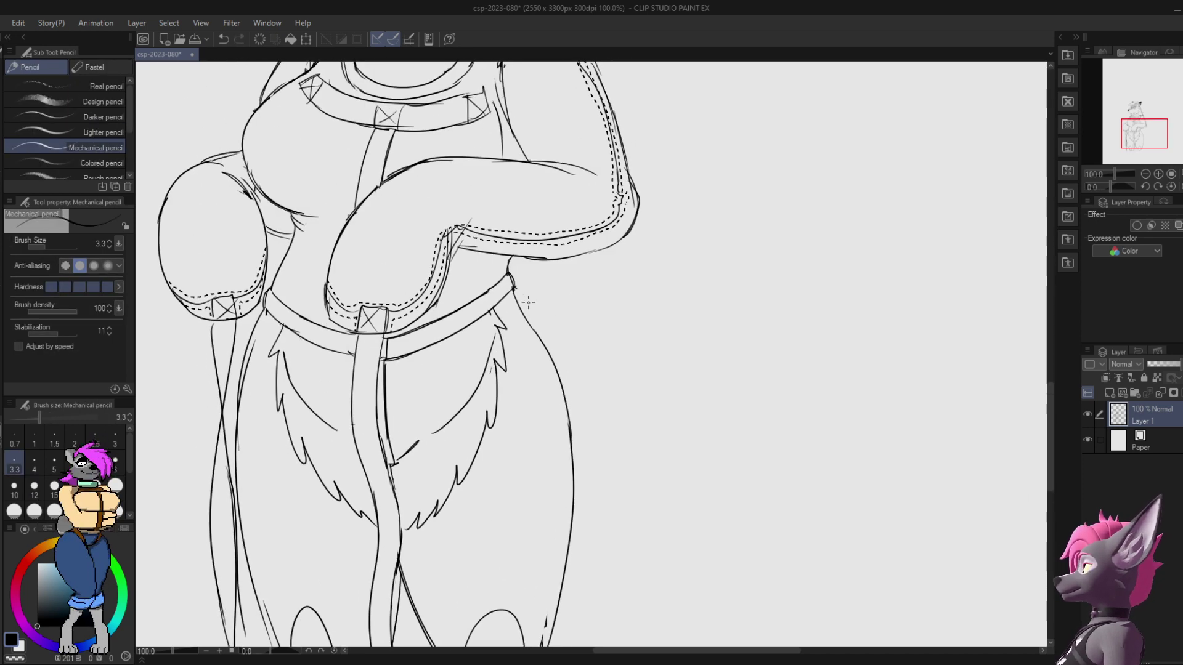
key(e)
key(p)
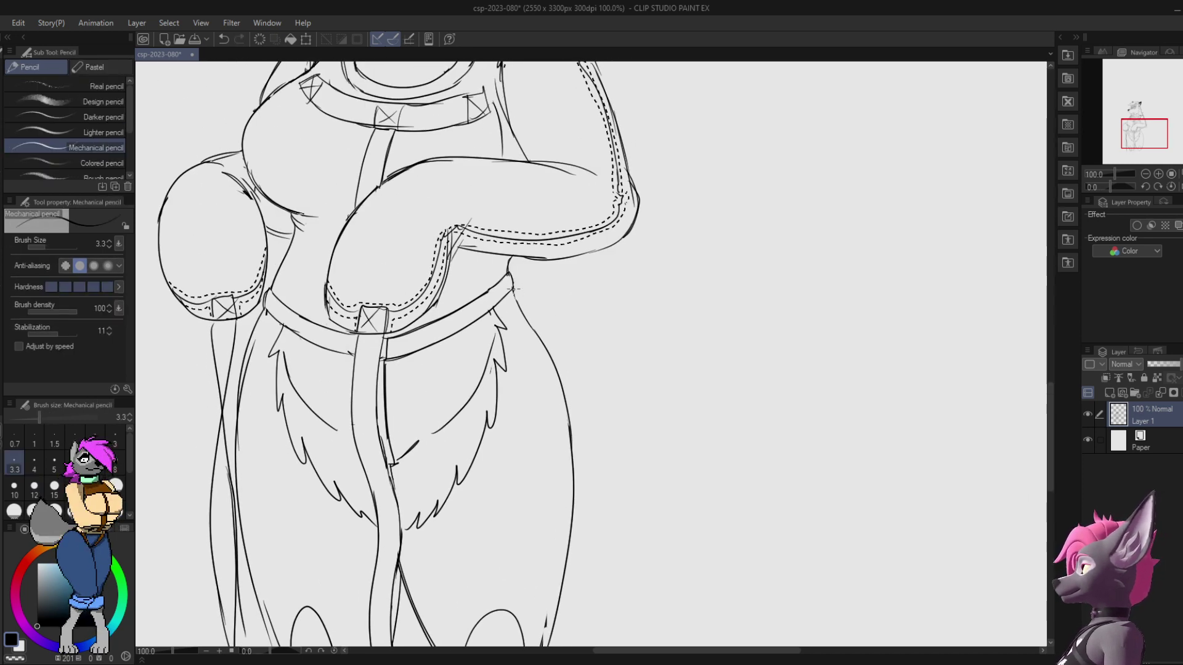
Step: Clean up the left hip contour with the eraser and redraw its upper part to meet the belt
mouse_move(631, 277)
mouse_down()
mouse_move(739, 210)
mouse_move(743, 252)
mouse_up()
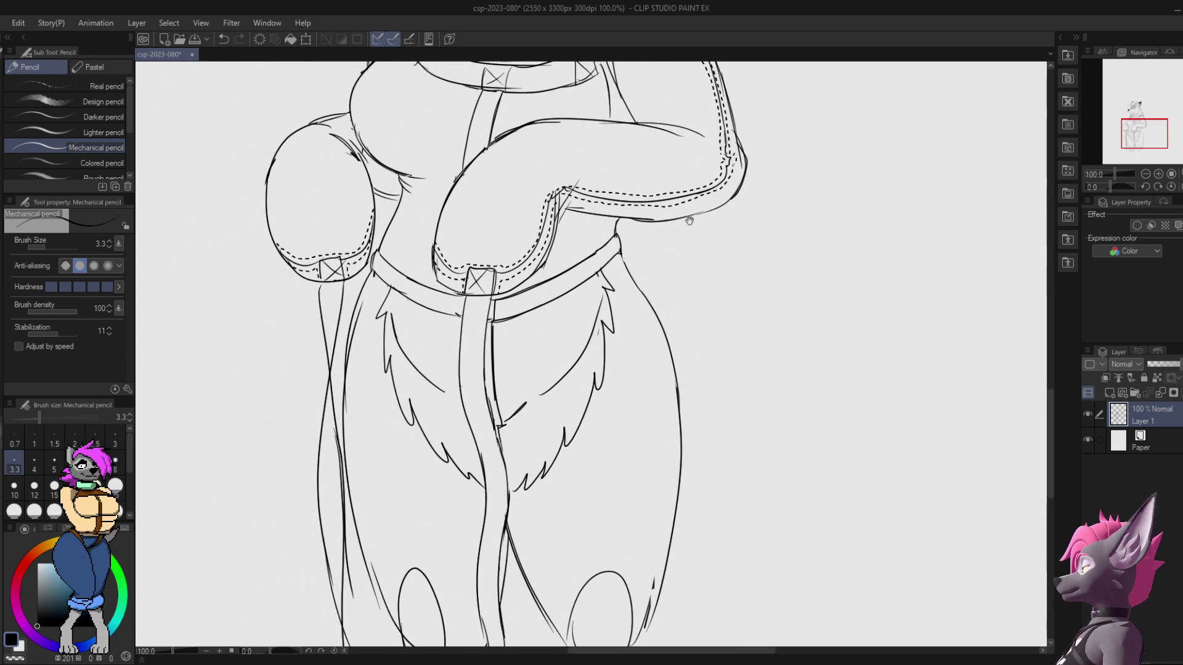
key(e)
drag(372, 275, 345, 451)
key(p)
key(ctrl+z)
drag(375, 295, 339, 463)
key(ctrl+z)
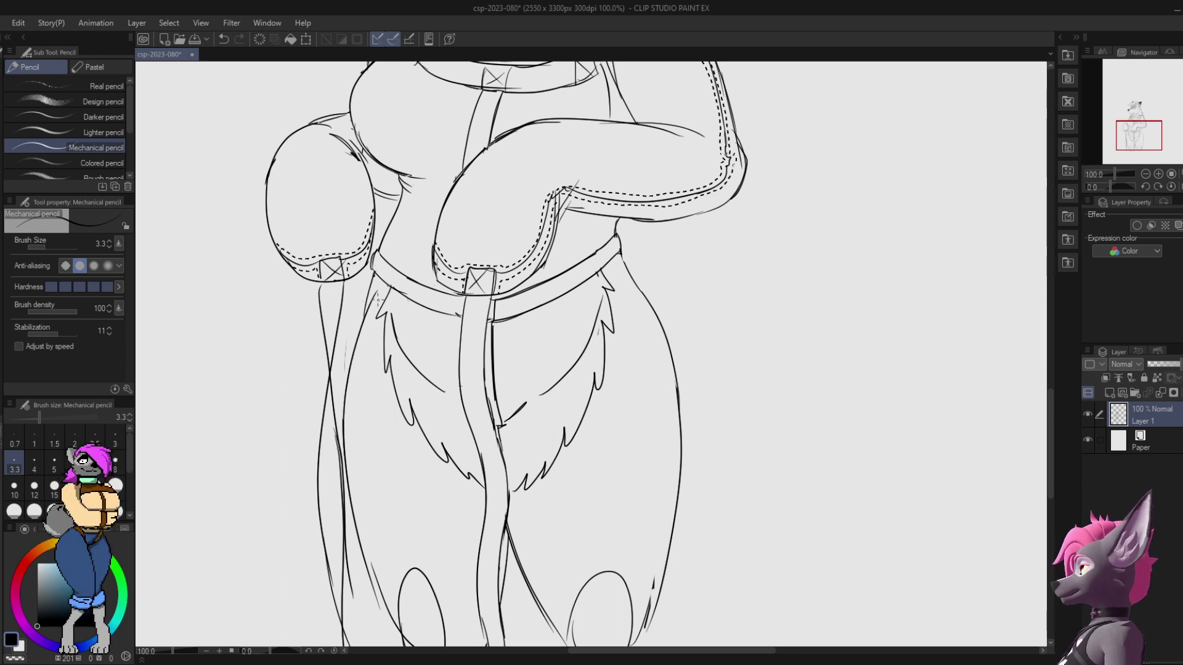
key(ctrl+z)
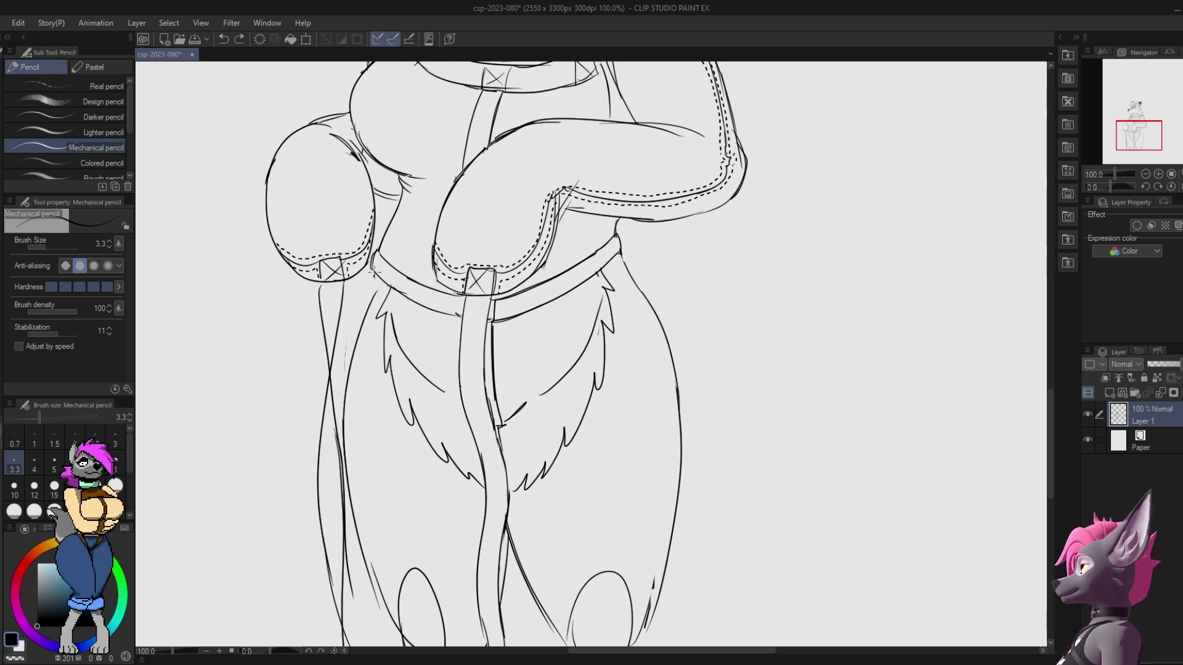
key(ctrl+y)
mouse_move(821, 164)
mouse_down()
mouse_move(720, 372)
mouse_move(745, 139)
mouse_move(781, 92)
mouse_move(705, 190)
mouse_move(700, 357)
mouse_up()
drag(659, 184, 674, 404)
drag(653, 267, 666, 279)
drag(665, 498, 617, 140)
drag(593, 425, 615, 288)
key(ctrl+z)
mouse_move(582, 389)
mouse_down()
mouse_move(616, 337)
mouse_move(629, 260)
mouse_up()
drag(607, 304, 628, 261)
mouse_move(625, 303)
mouse_down()
mouse_move(622, 234)
mouse_move(602, 262)
mouse_move(603, 212)
mouse_move(586, 289)
mouse_move(589, 244)
mouse_up()
drag(589, 244, 575, 308)
key(ctrl+z)
key(ctrl+z)
key(ctrl+z)
key(ctrl+z)
key(ctrl+z)
key(ctrl+z)
key(ctrl+z)
key(ctrl+z)
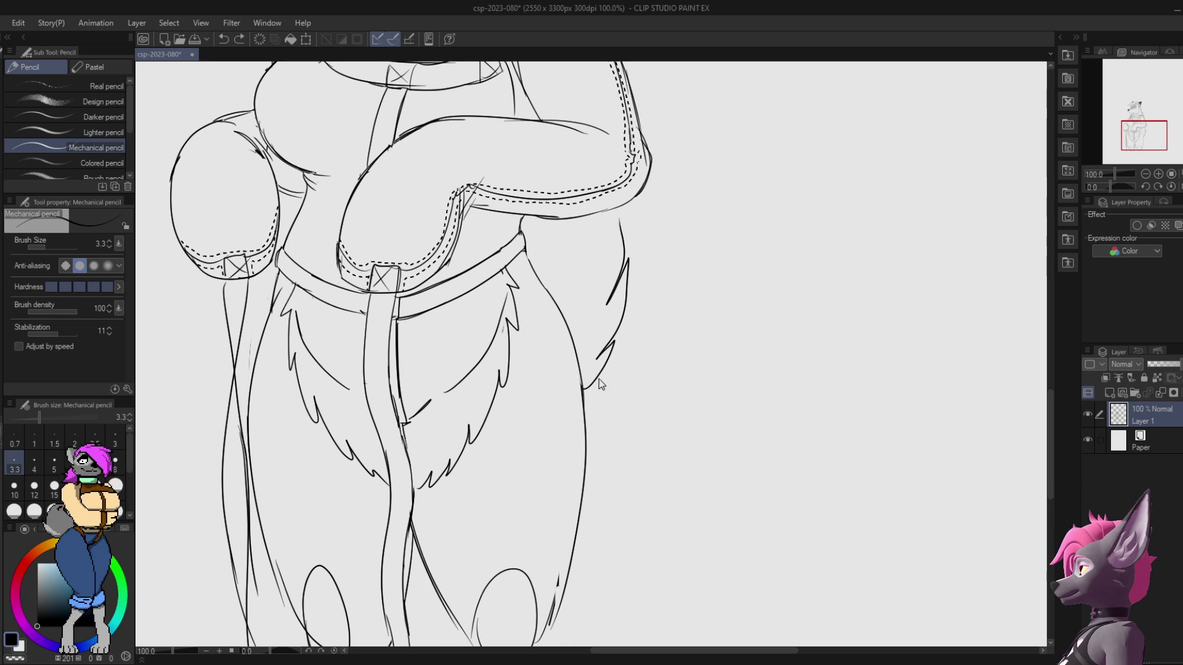
drag(432, 418, 624, 258)
key(ctrl+z)
Step: Draw a curved tail outline from under the right elbow to the hip, with fur strokes inside it
mouse_move(576, 352)
mouse_down()
mouse_move(619, 240)
mouse_move(563, 304)
mouse_move(588, 251)
mouse_up()
mouse_move(562, 306)
mouse_down()
mouse_move(556, 247)
mouse_move(596, 281)
mouse_up()
key(ctrl+z)
key(ctrl+z)
key(ctrl+z)
drag(598, 254, 582, 300)
drag(583, 292, 563, 320)
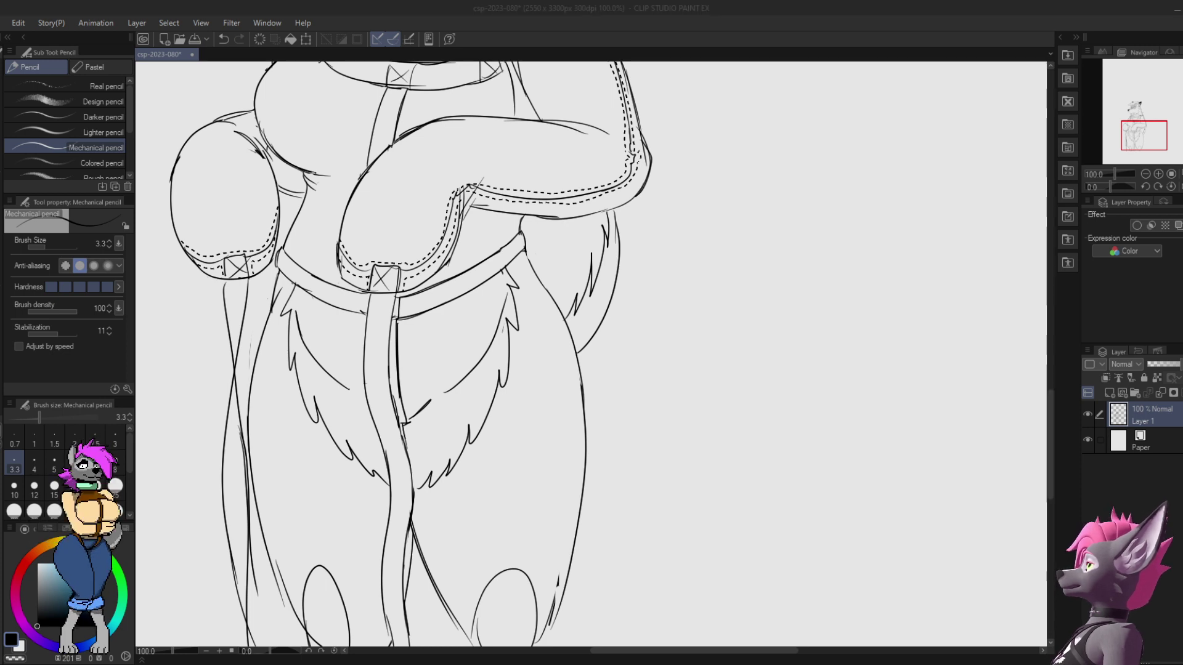
mouse_move(581, 263)
mouse_down()
mouse_move(577, 283)
mouse_move(565, 272)
mouse_up()
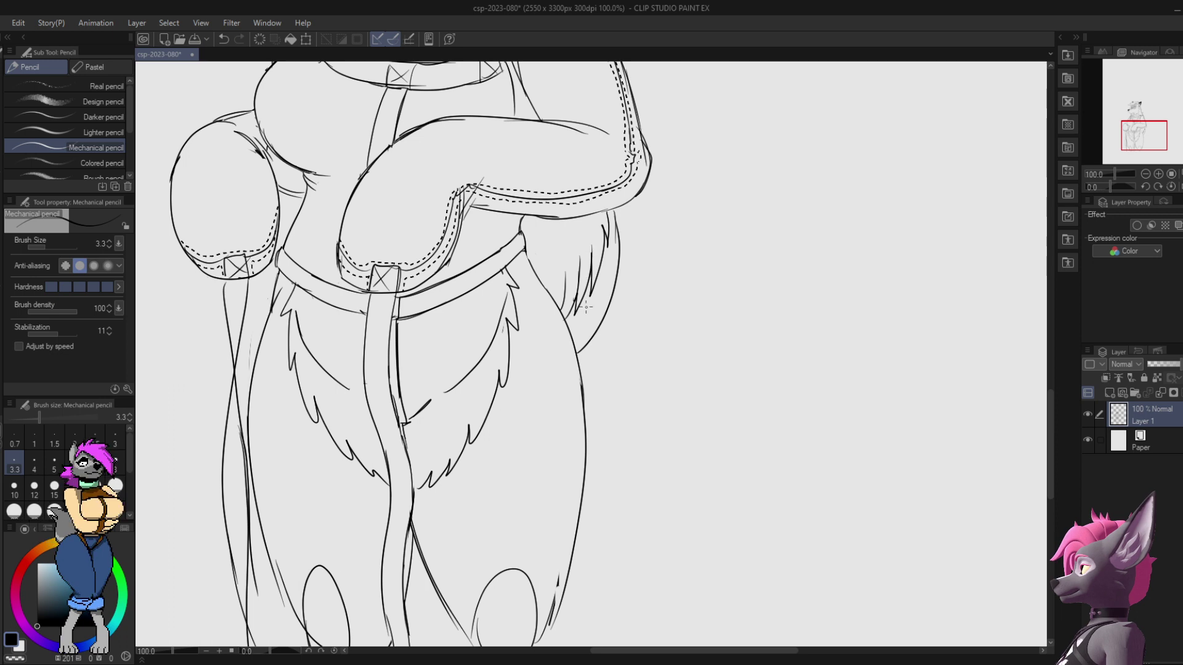
Step: Erase the tail's smooth outer edge and replace it with jagged fur tufts down to the hip
key(e)
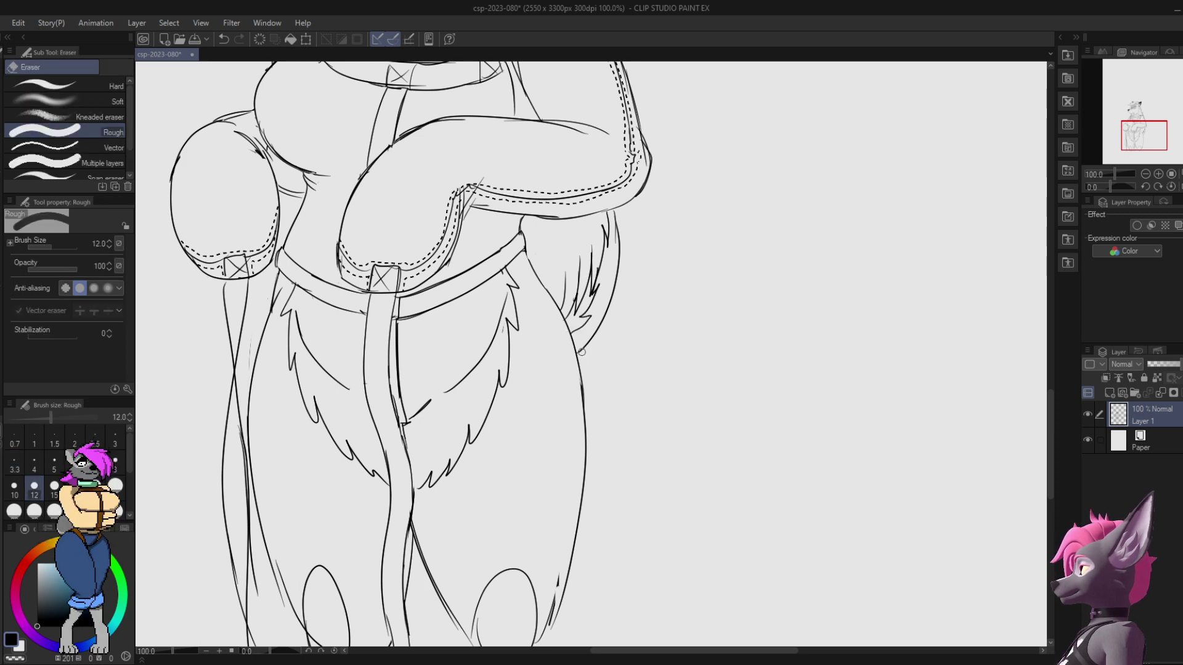
mouse_move(604, 319)
mouse_down()
mouse_move(581, 349)
mouse_move(591, 356)
mouse_move(629, 249)
mouse_move(622, 259)
mouse_up()
key(p)
key(ctrl+z)
mouse_move(625, 250)
mouse_down()
mouse_move(623, 218)
mouse_move(586, 311)
mouse_up()
key(e)
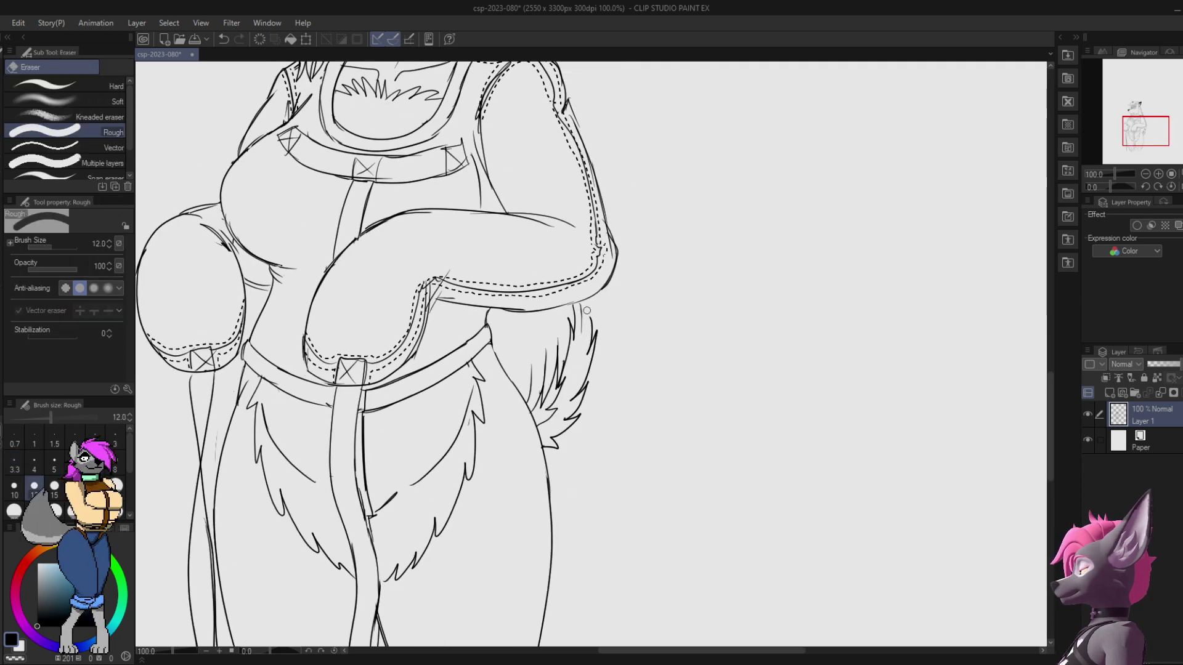
key(p)
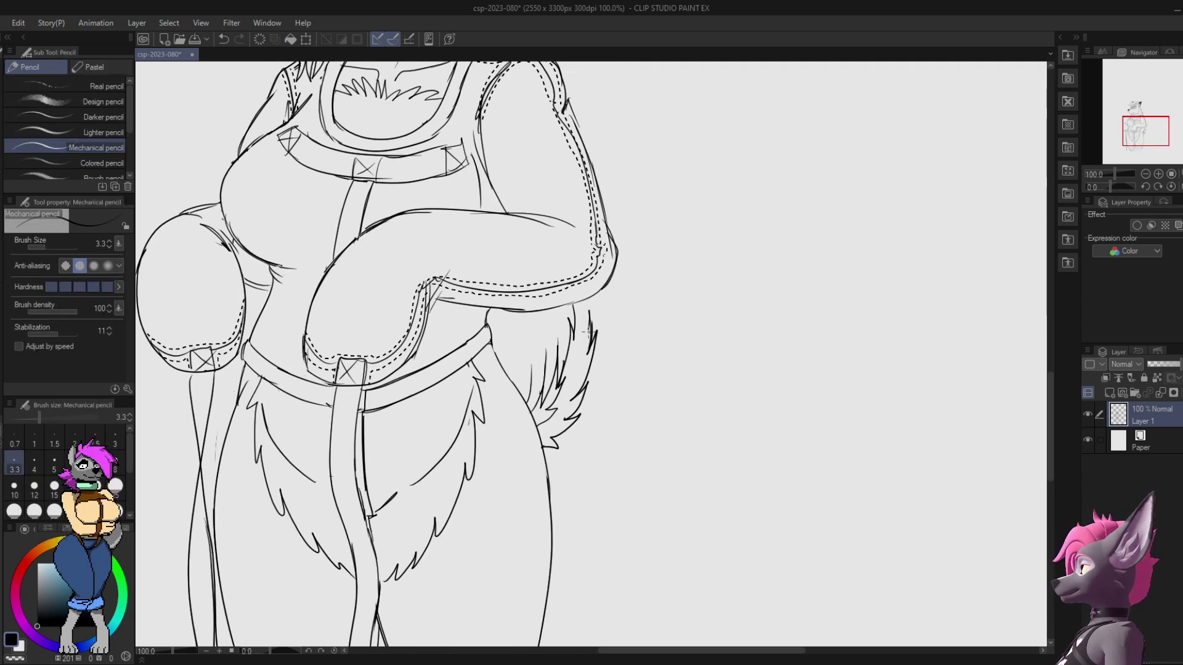
drag(585, 308, 668, 327)
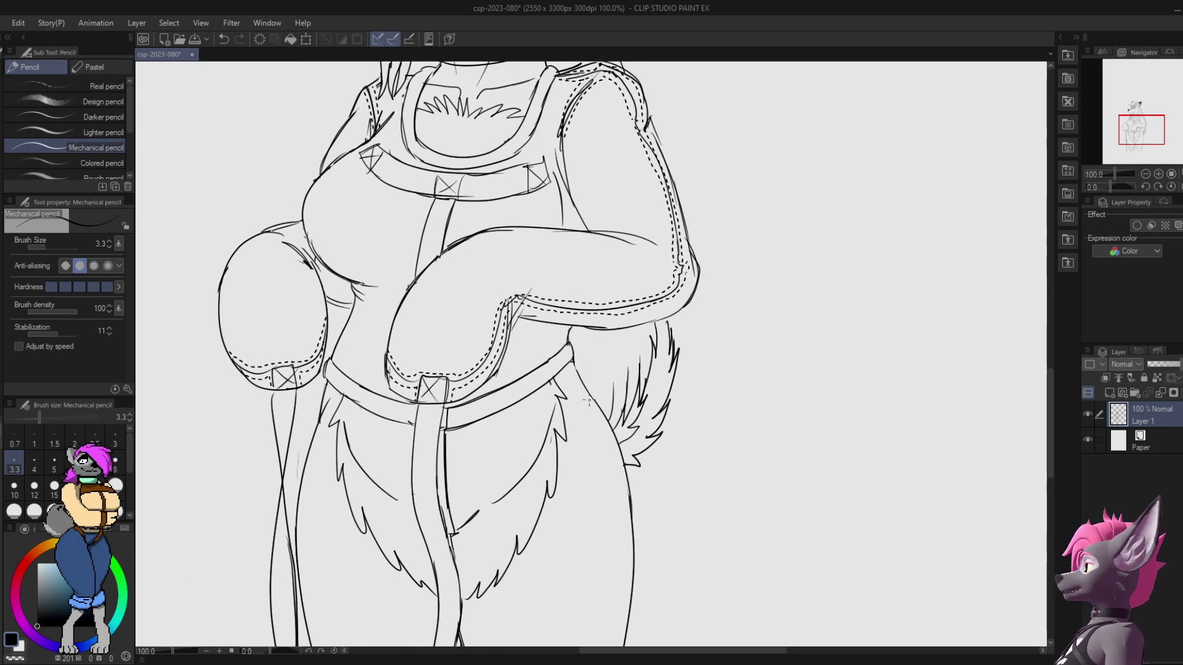
Step: Save the drawing and erase the faint stray line beside the left hip contour
drag(597, 388, 646, 168)
key(e)
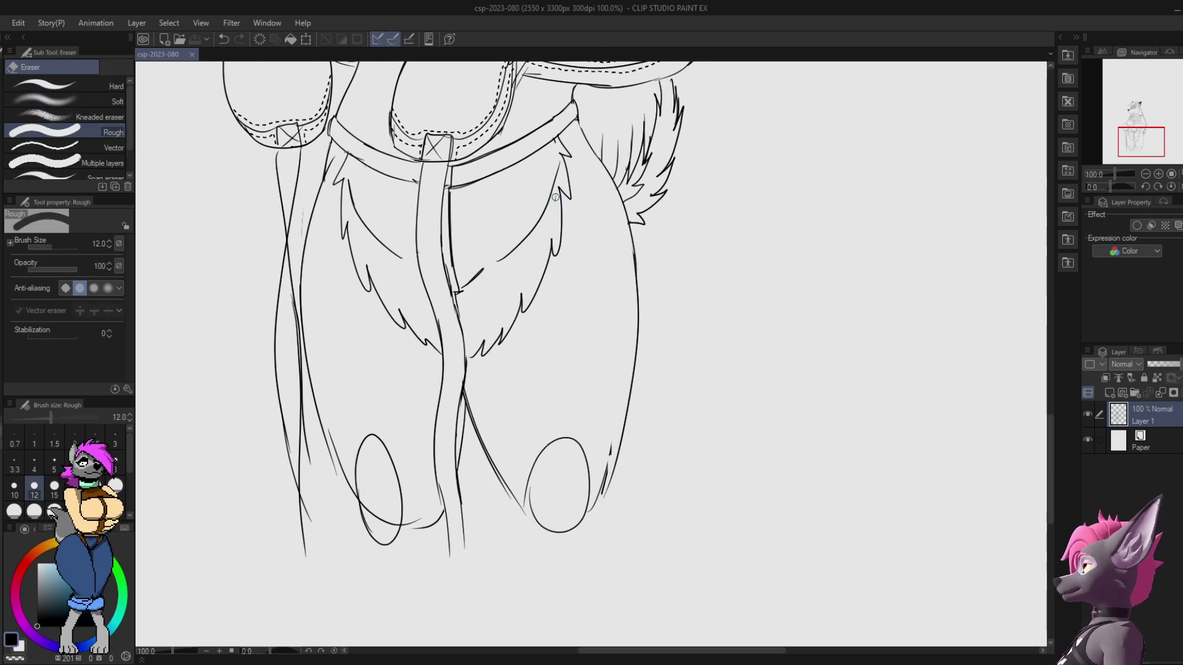
key(p)
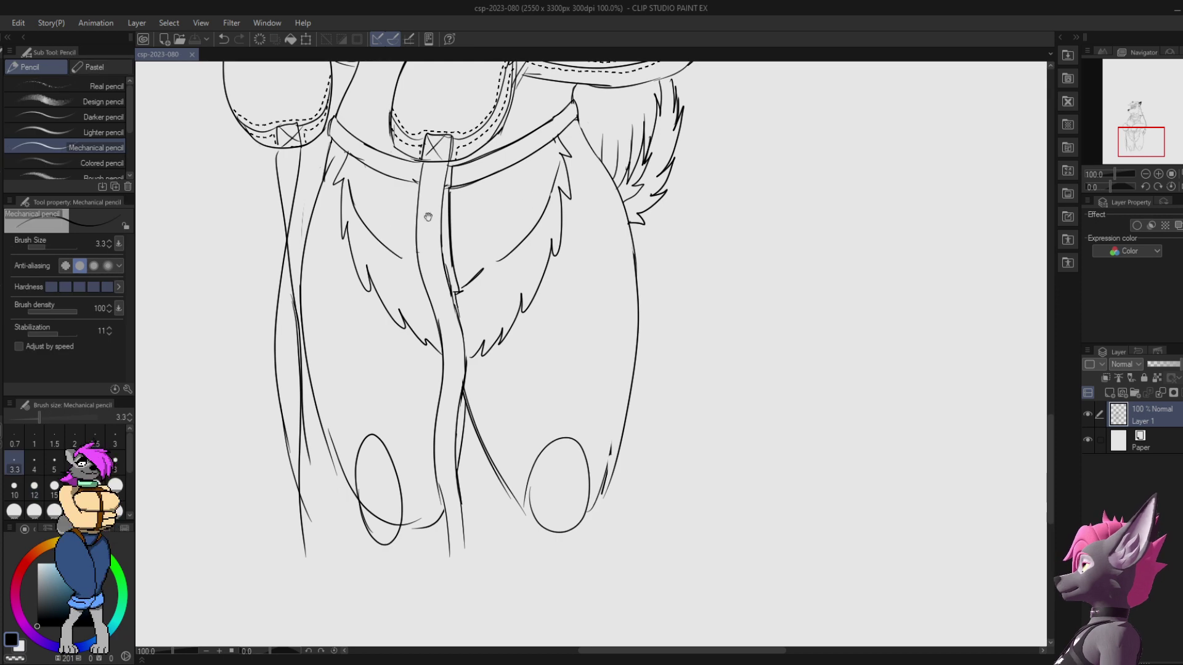
key(e)
drag(313, 200, 400, 502)
key(p)
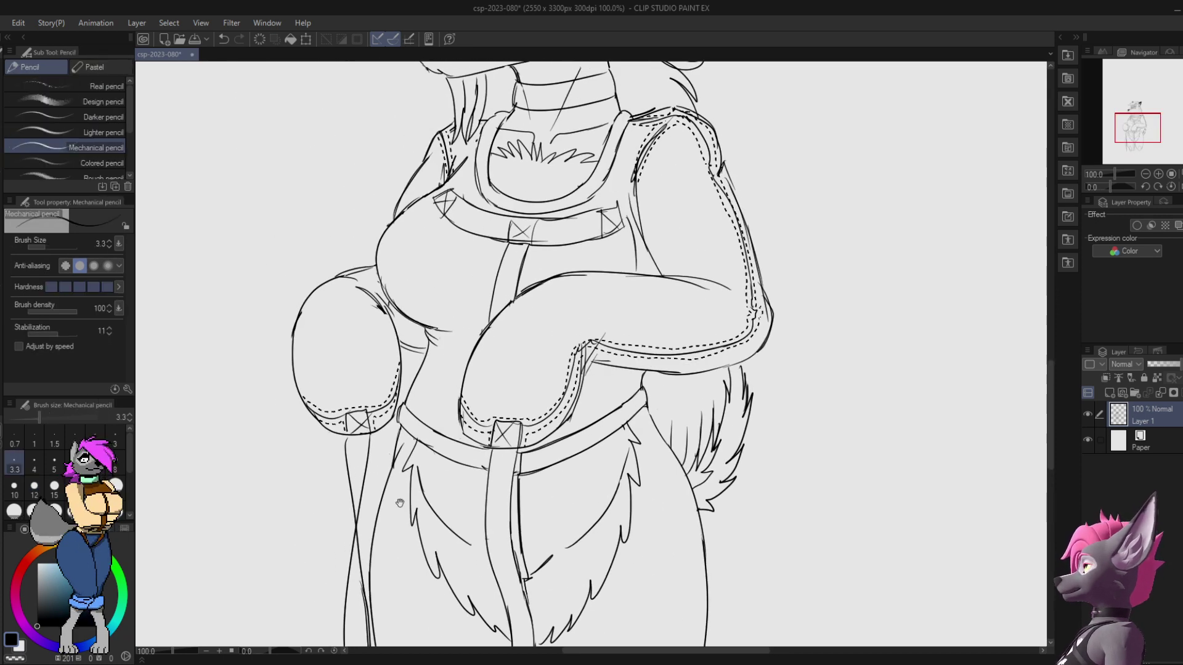
Step: Extend the upper contour of the right forearm until it meets the stitched seam at the elbow
mouse_move(687, 197)
mouse_down()
mouse_move(556, 347)
mouse_move(506, 311)
mouse_move(559, 351)
mouse_up()
key(e)
key(p)
key(ctrl+z)
key(e)
key(p)
mouse_move(510, 273)
mouse_down()
mouse_move(574, 351)
mouse_move(609, 420)
mouse_up()
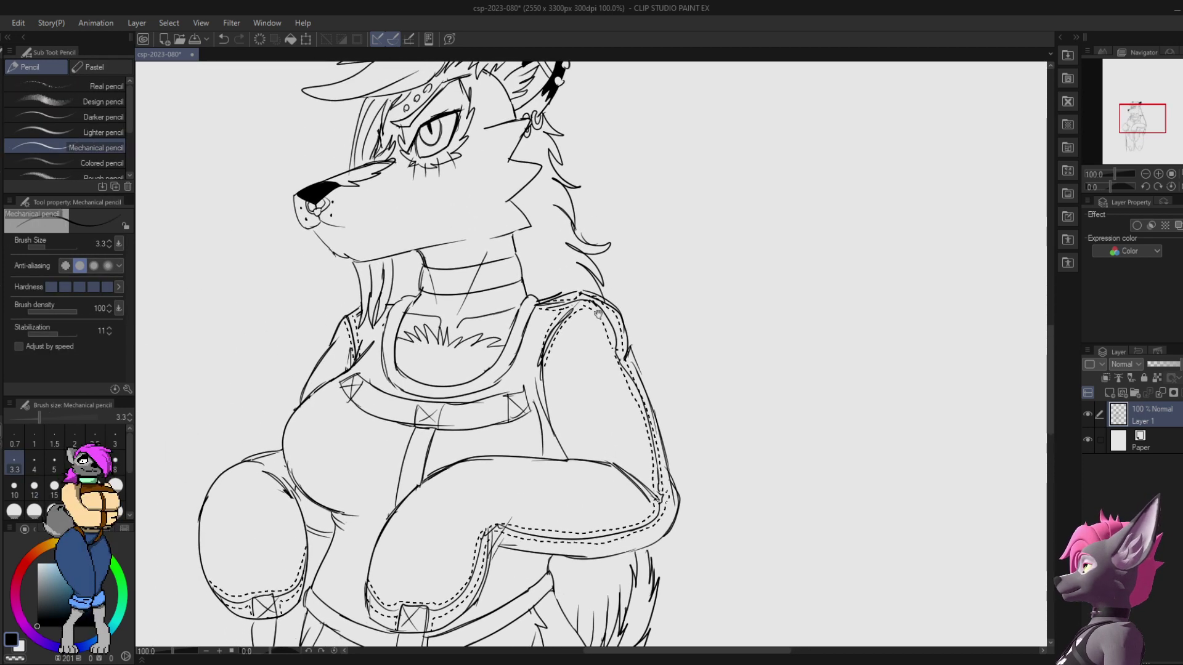
Step: Draw a curved mouth line running back from under the nose and clean up the chin contour below it
drag(569, 311, 578, 375)
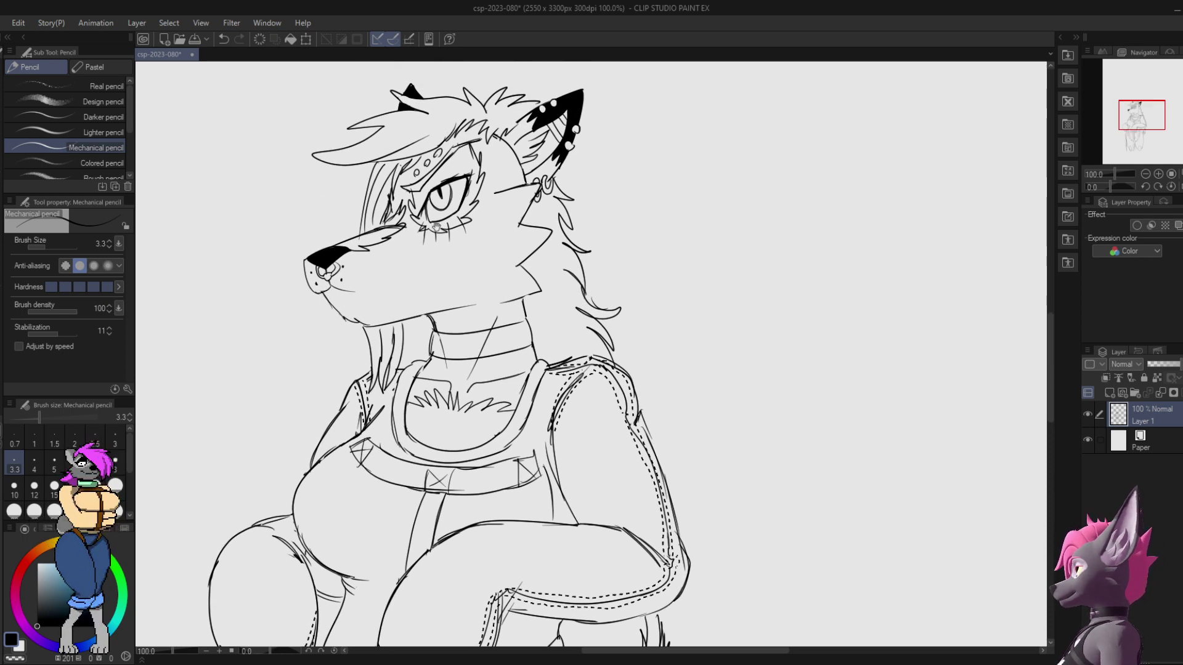
mouse_move(348, 283)
mouse_down()
mouse_move(395, 272)
mouse_move(382, 291)
mouse_move(414, 281)
mouse_up()
key(ctrl+z)
key(ctrl+z)
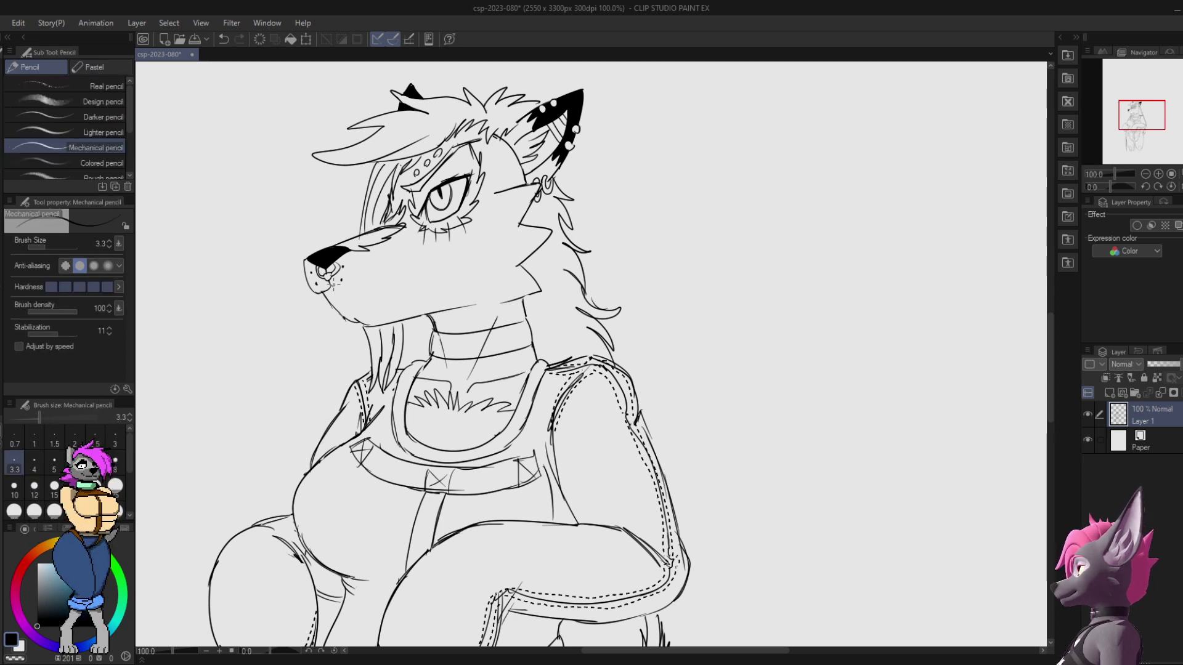
mouse_move(333, 291)
mouse_down()
mouse_move(401, 287)
mouse_move(377, 292)
mouse_up()
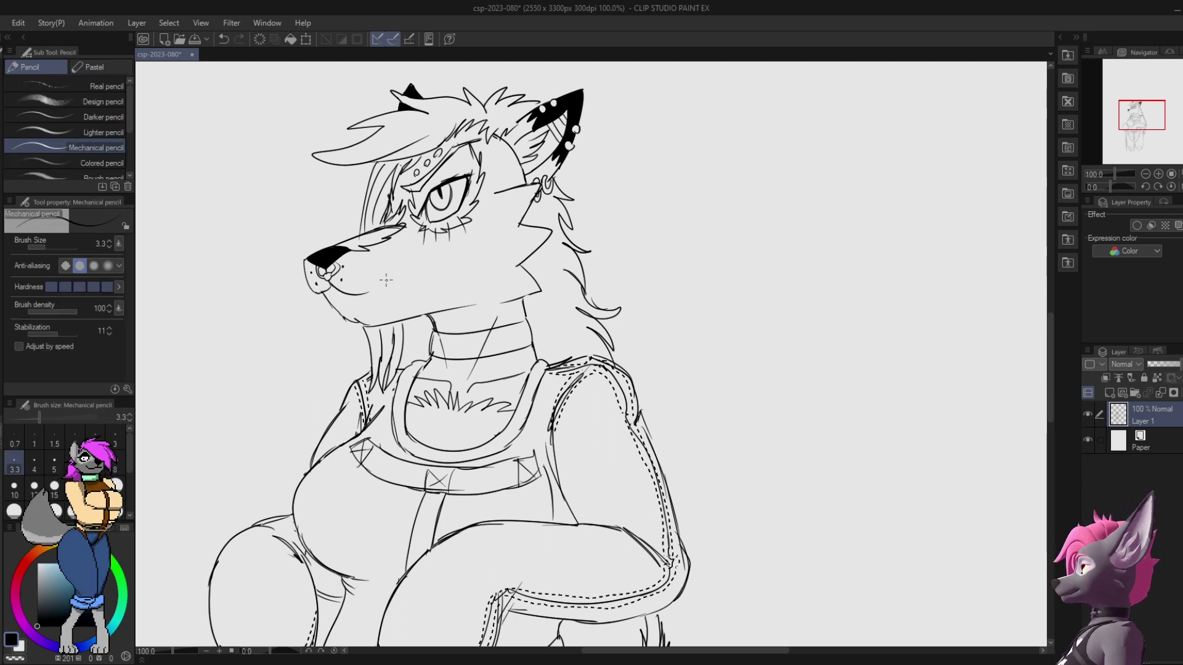
key(e)
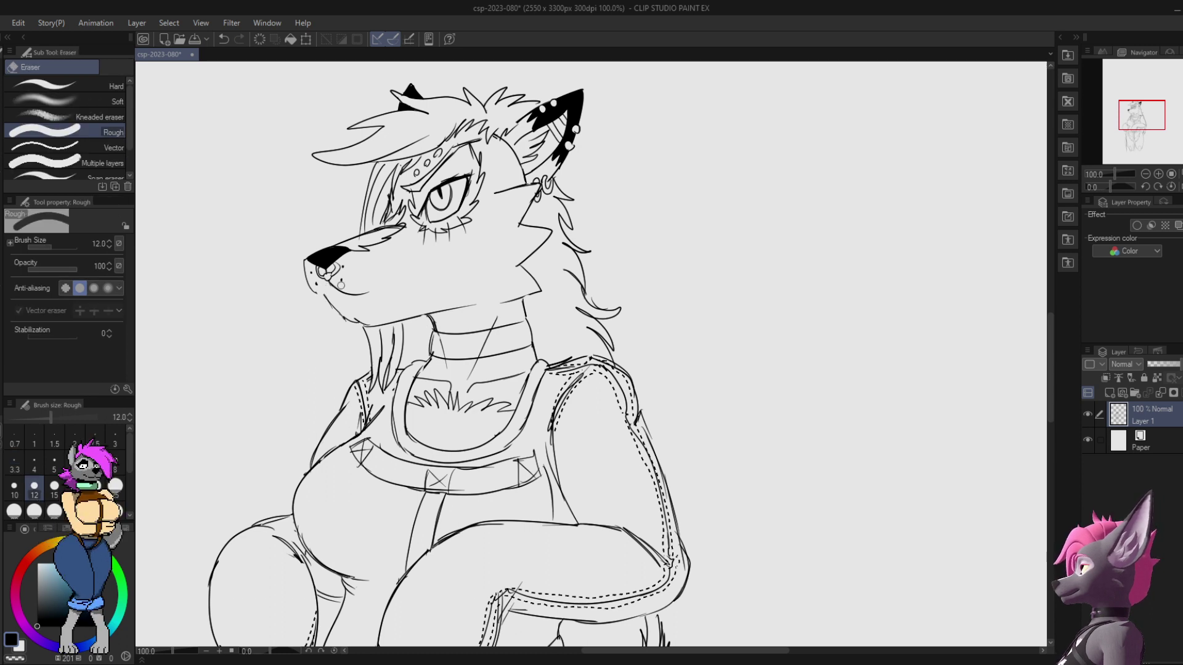
key(p)
mouse_move(337, 285)
mouse_down()
mouse_move(325, 288)
mouse_move(387, 257)
mouse_up()
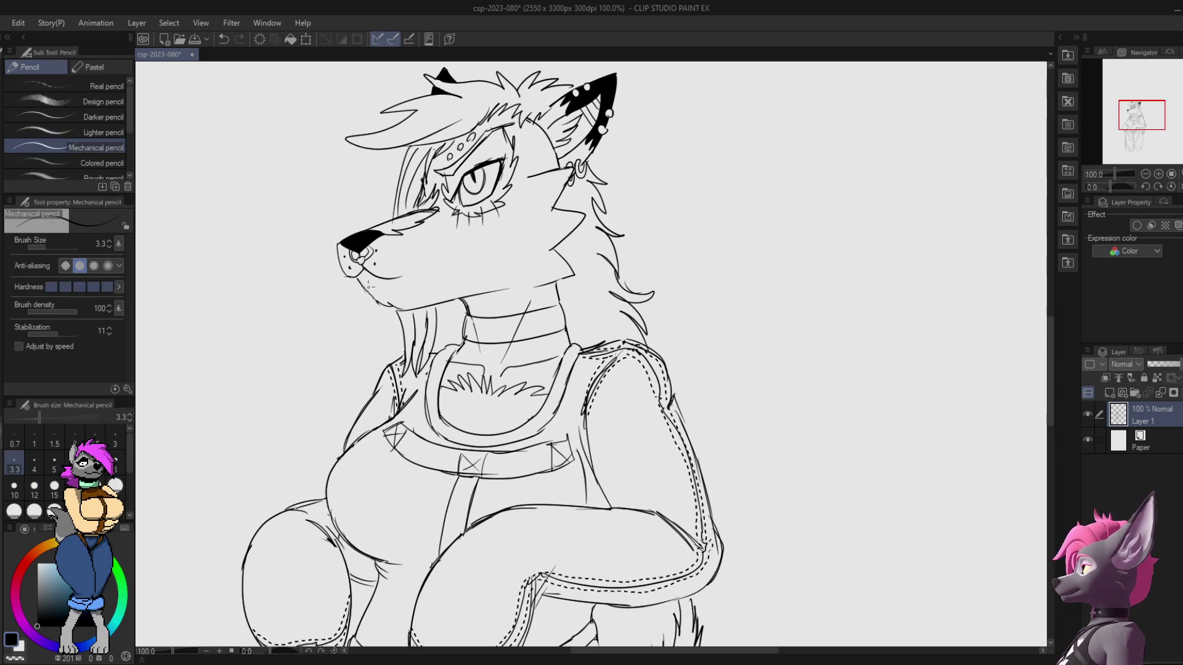
key(e)
key(p)
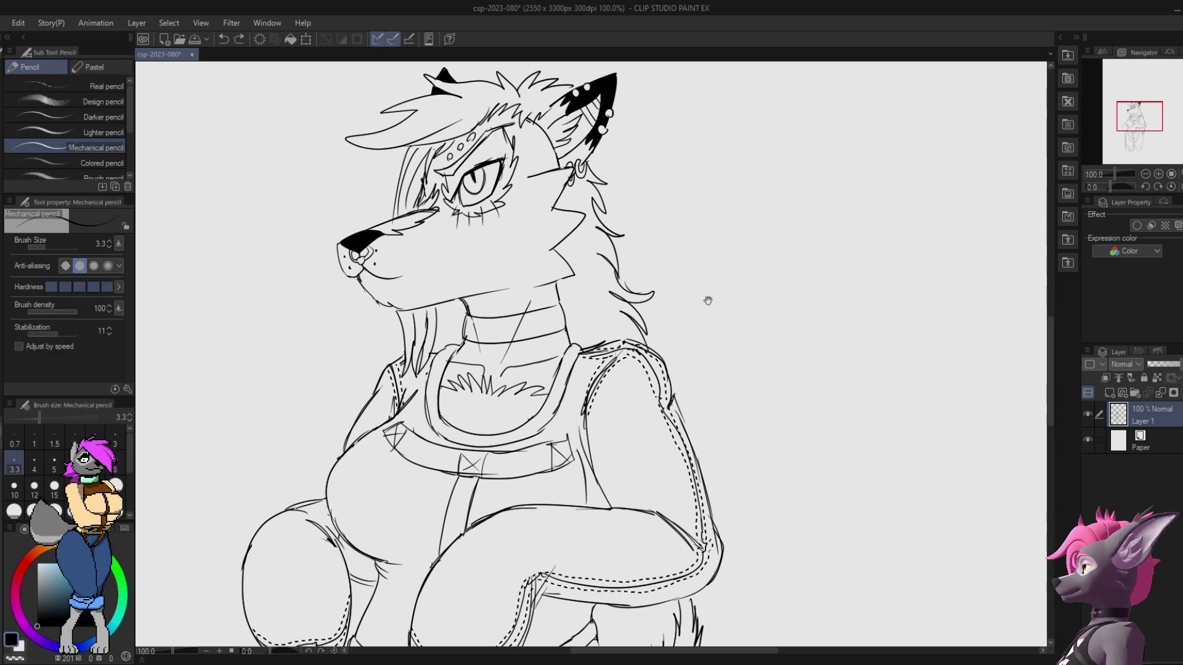
Step: Try to sketch the contour lines of both lower legs downward from the knee ovals
drag(705, 298, 724, 77)
scroll(724, 77, down, 10)
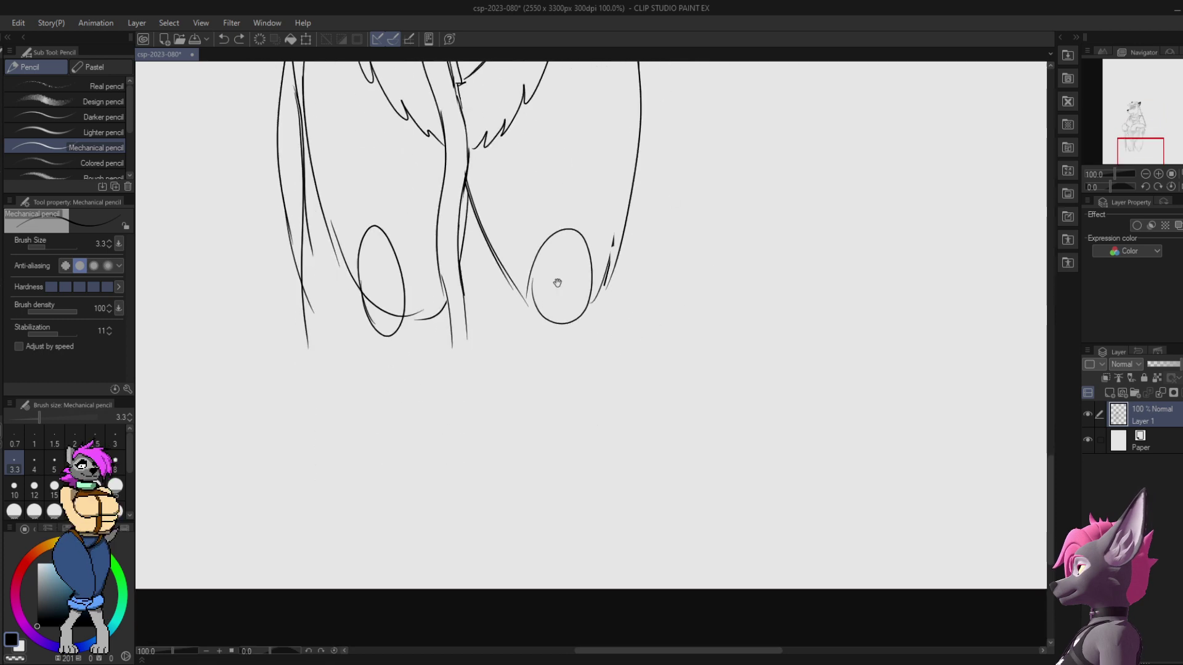
mouse_move(530, 313)
mouse_down()
mouse_move(557, 404)
mouse_move(547, 371)
mouse_move(526, 373)
mouse_move(562, 497)
mouse_up()
key(ctrl+z)
key(ctrl+z)
drag(530, 395, 568, 548)
drag(610, 289, 624, 471)
key(ctrl+z)
key(ctrl+z)
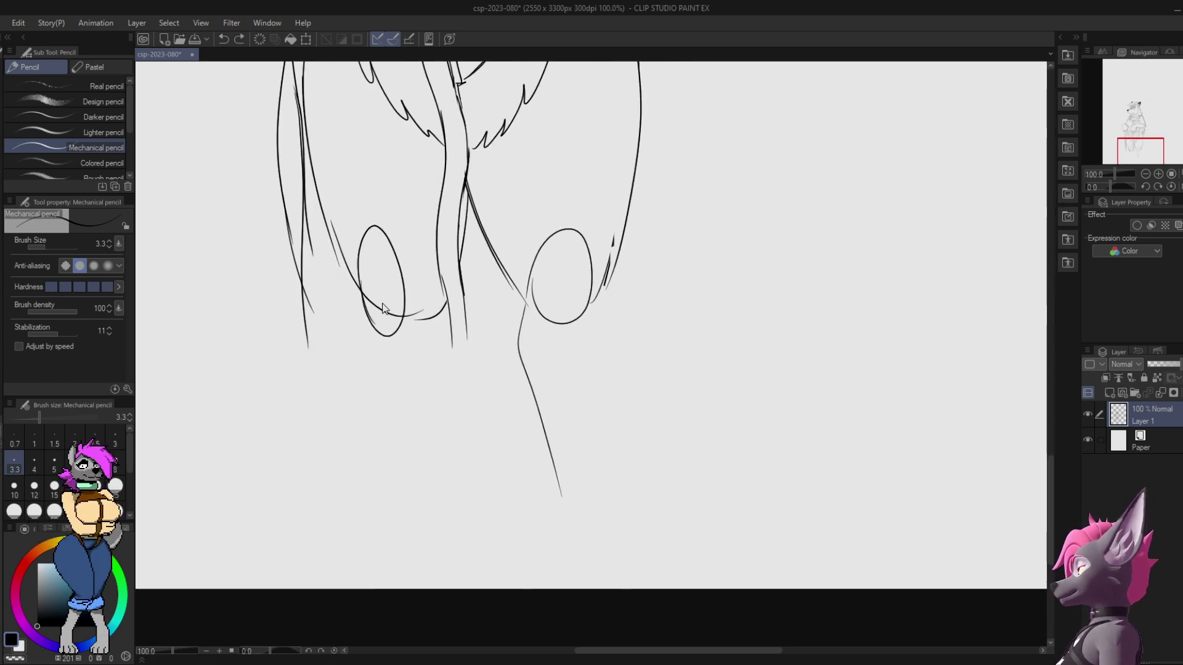
drag(372, 332, 404, 579)
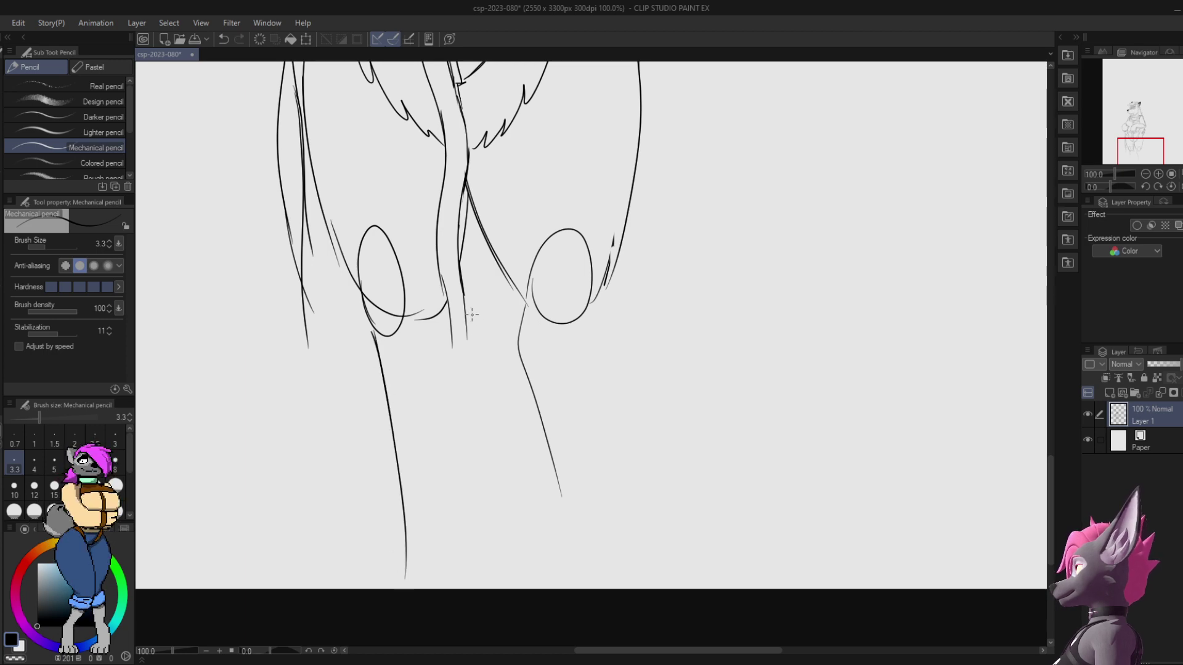
drag(469, 311, 479, 521)
mouse_move(646, 206)
mouse_down()
mouse_move(588, 406)
mouse_move(609, 254)
mouse_move(594, 486)
mouse_up()
key(ctrl+z)
key(ctrl+z)
key(ctrl+z)
key(ctrl+z)
Step: Turn the neck band into a closed collar by drawing its rounded end and firmer upper and lower edges
drag(540, 277, 623, 261)
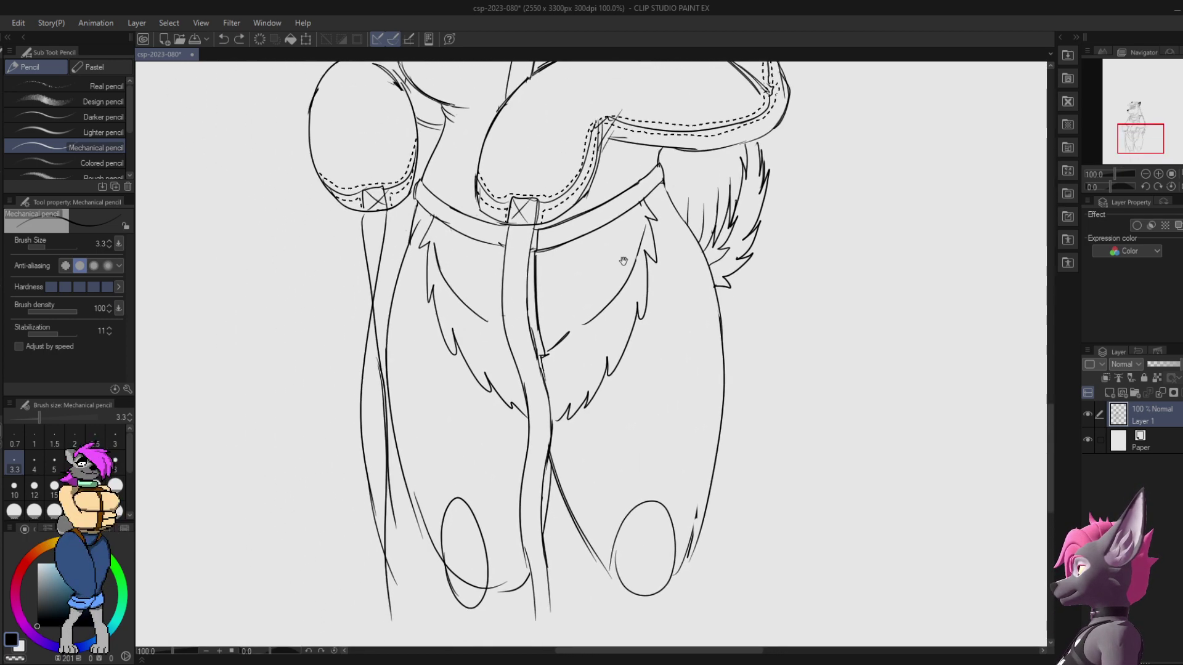
drag(450, 306, 429, 204)
drag(368, 451, 401, 516)
drag(564, 301, 556, 462)
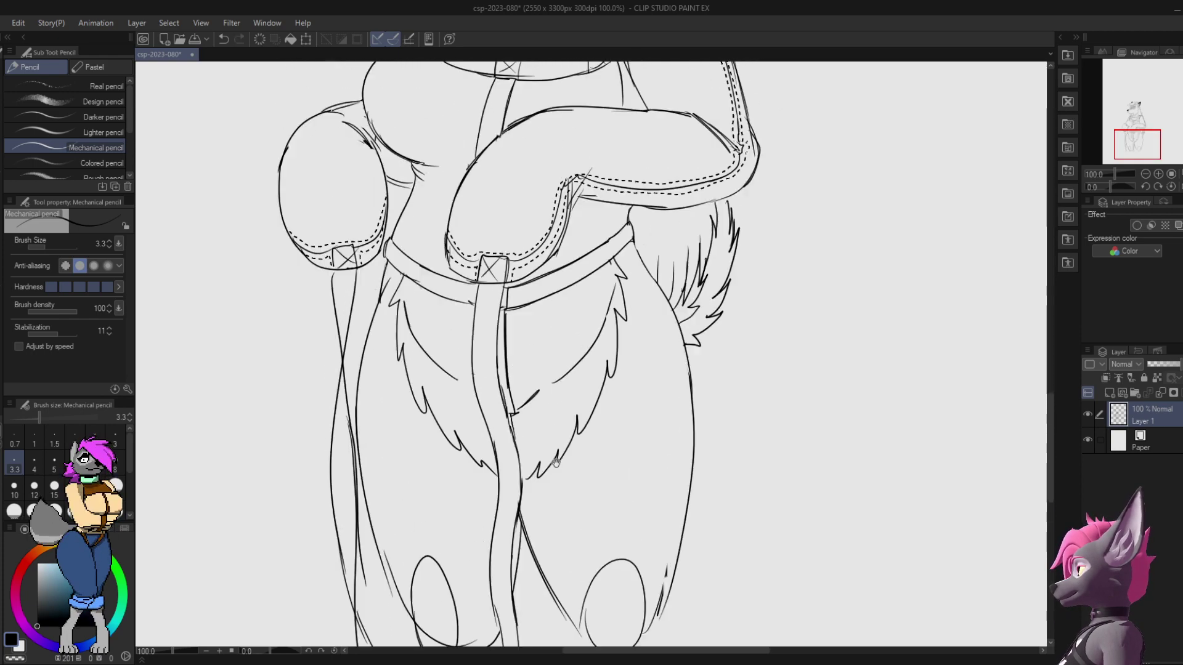
scroll(556, 462, up, 10)
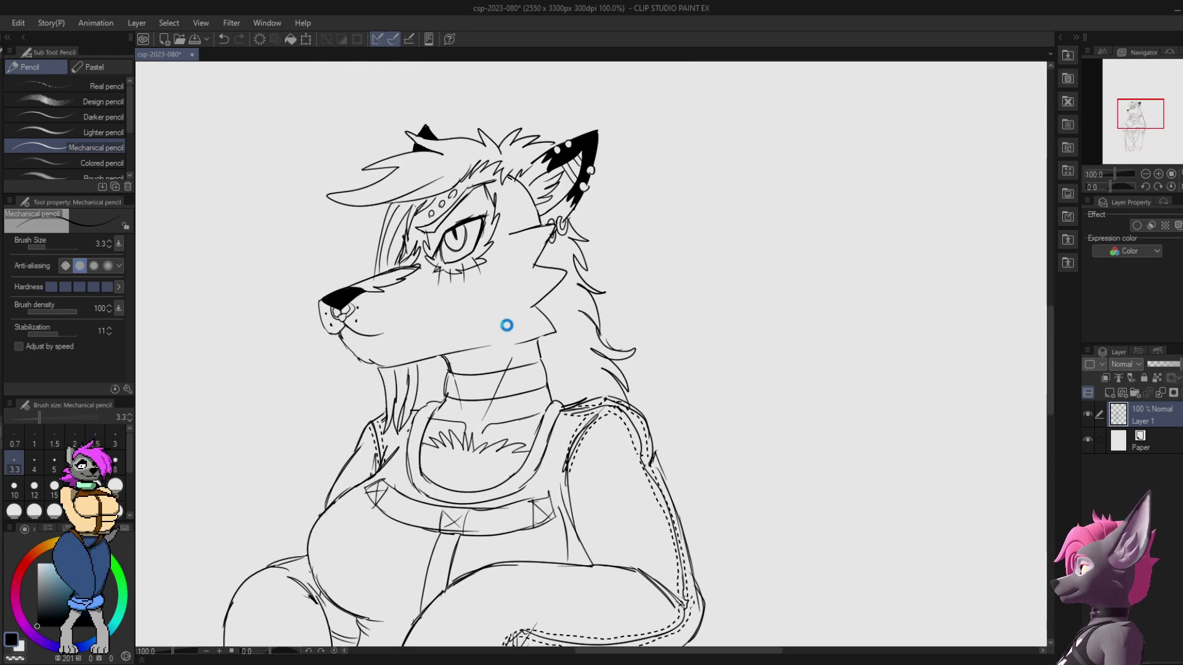
scroll(538, 298, down, 2)
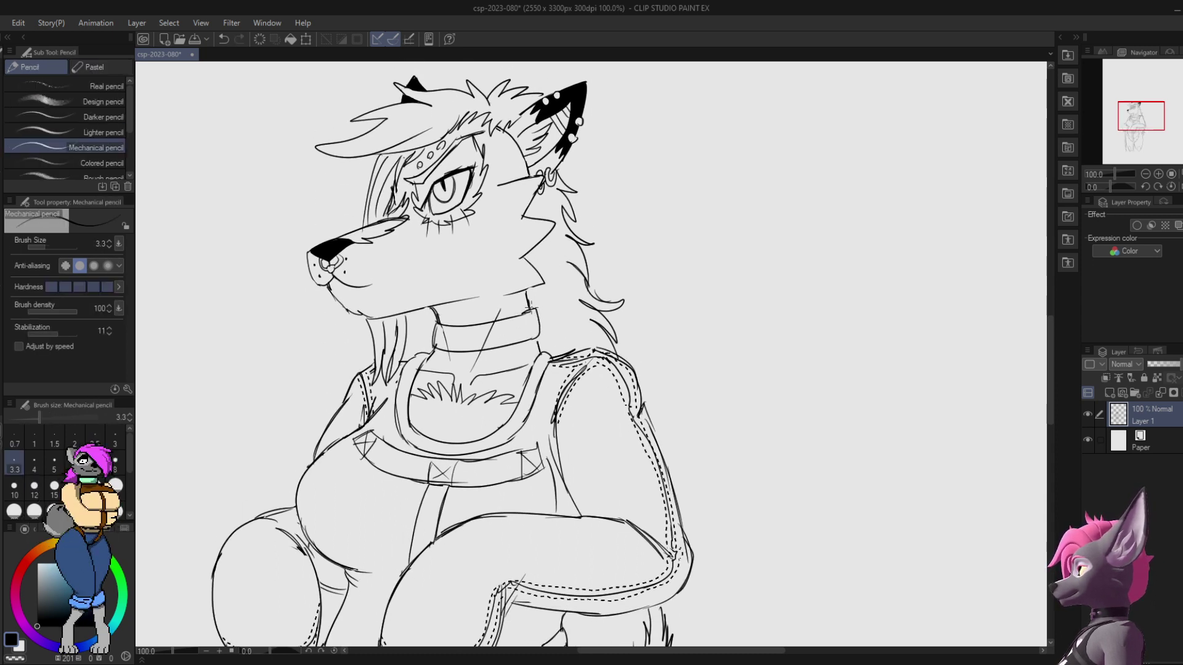
scroll(534, 304, down, 2)
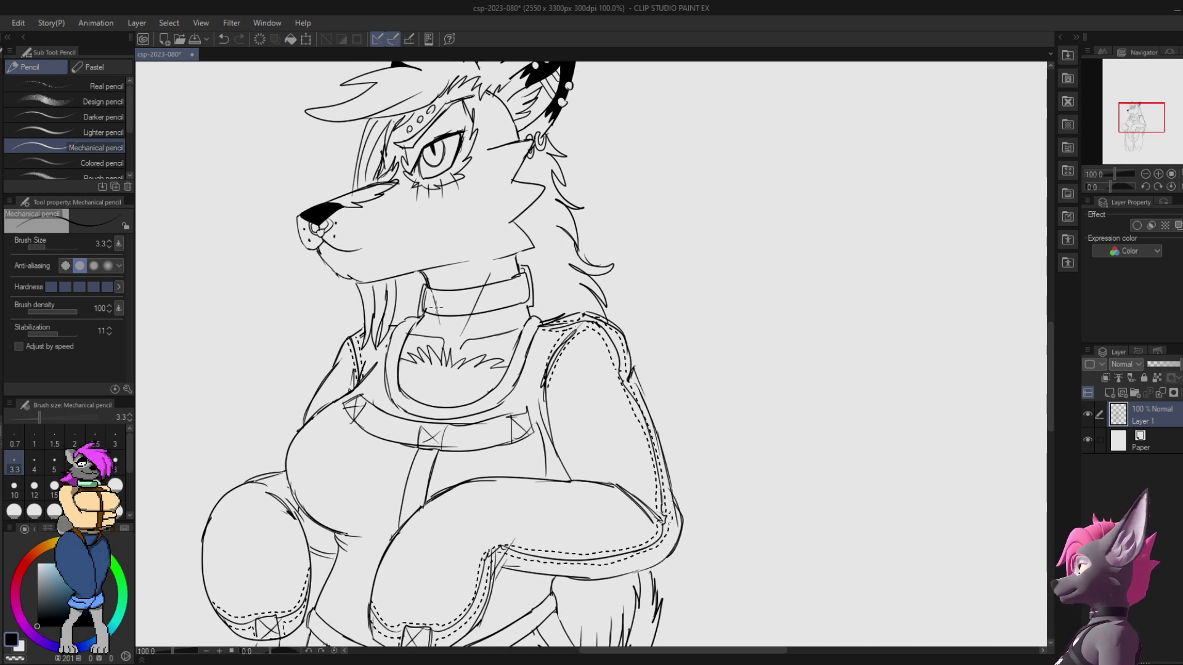
Step: Extend the curved underbust contour toward the vertical chest strap
mouse_move(697, 248)
mouse_down()
mouse_move(684, 222)
mouse_move(715, 319)
mouse_move(754, 220)
mouse_move(782, 55)
mouse_up()
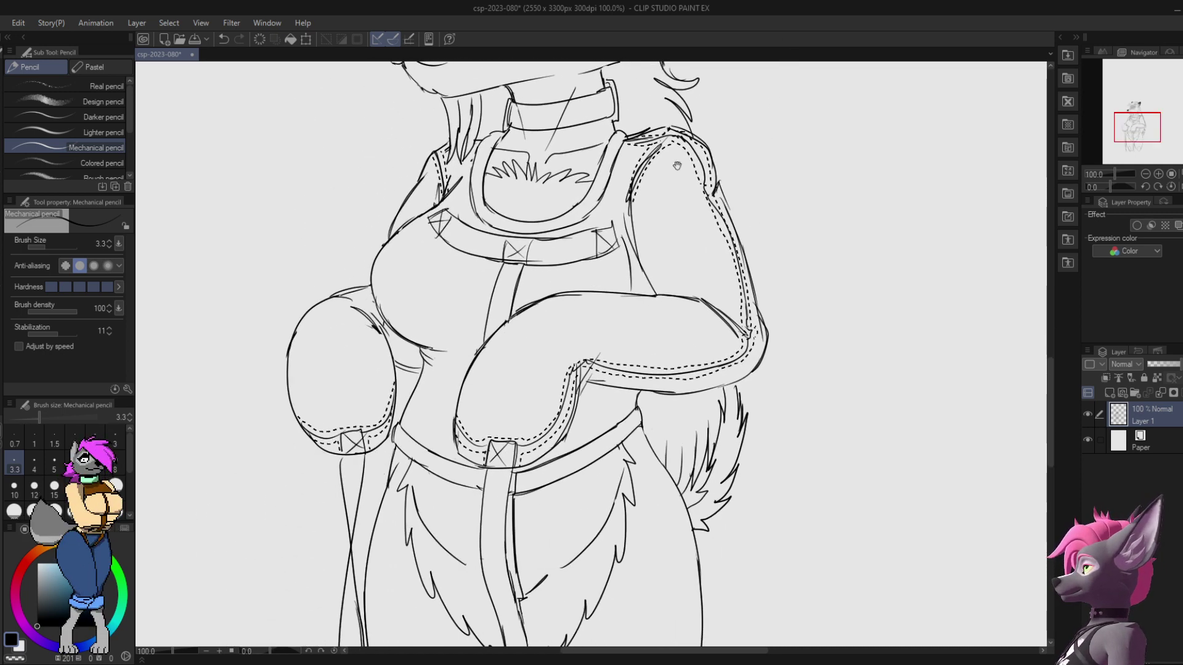
drag(600, 236, 665, 191)
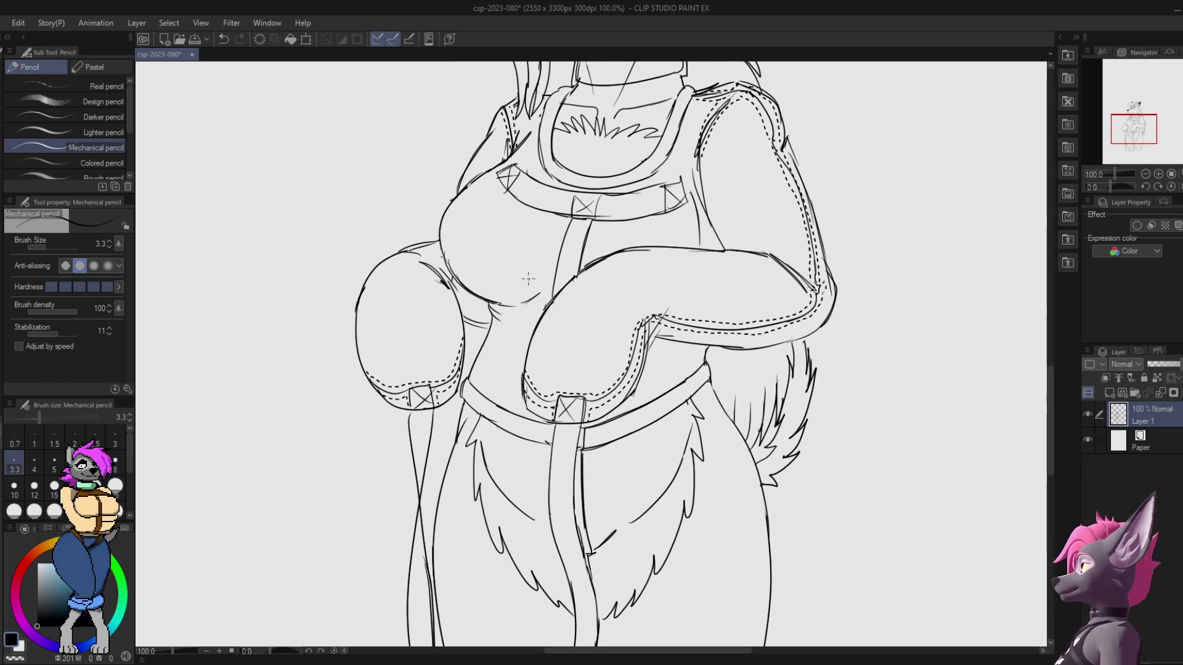
drag(600, 259, 577, 144)
Step: Erase and redraw the belt's end and the waist line where they meet the hip beside the tail
drag(719, 186, 629, 177)
key(e)
key(p)
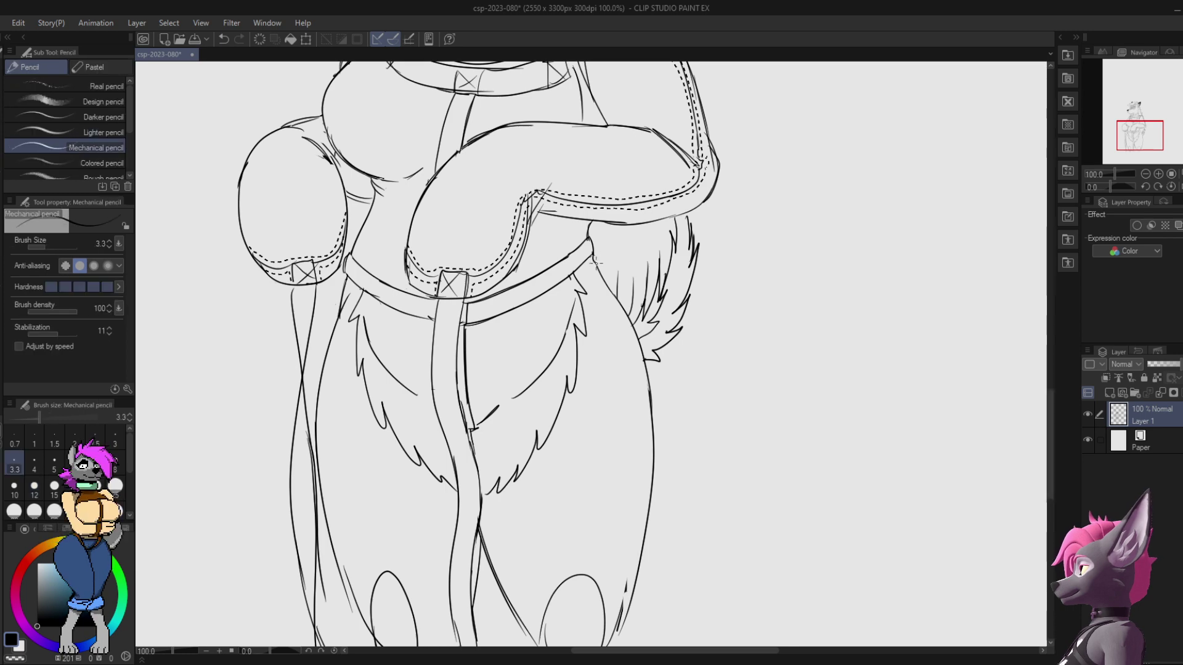
key(e)
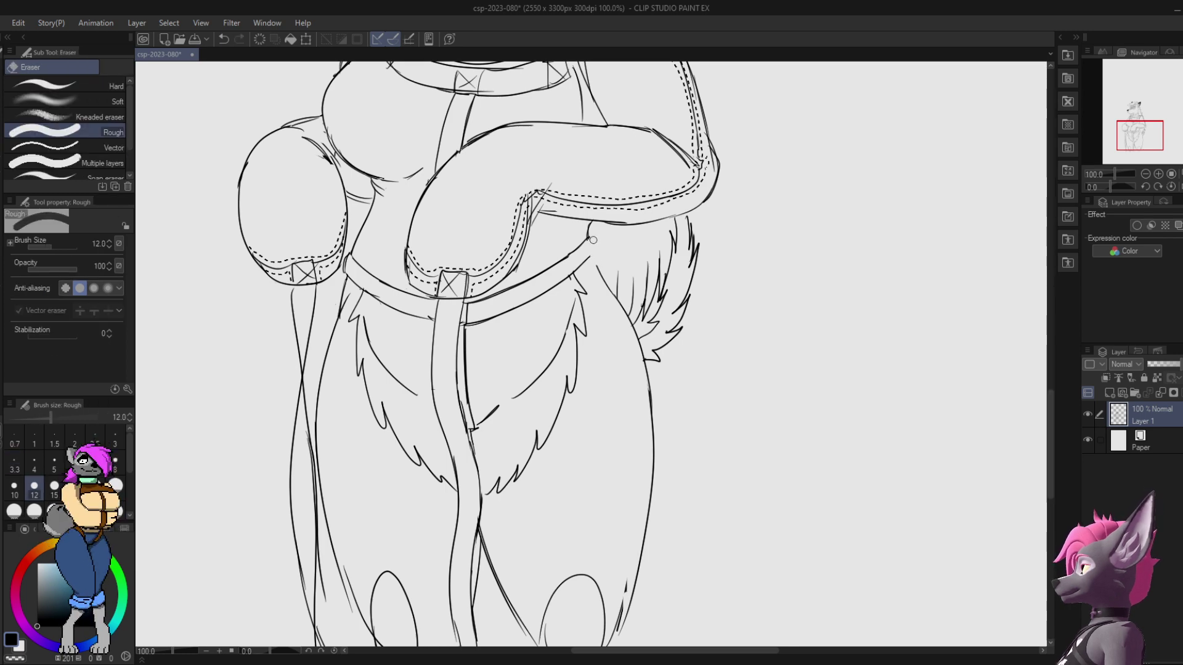
key(p)
Step: Redraw the left-hand thigh's outer contour with a heavier line from the belt down to the knee oval
drag(584, 270, 622, 92)
drag(582, 397, 505, 306)
drag(401, 322, 407, 412)
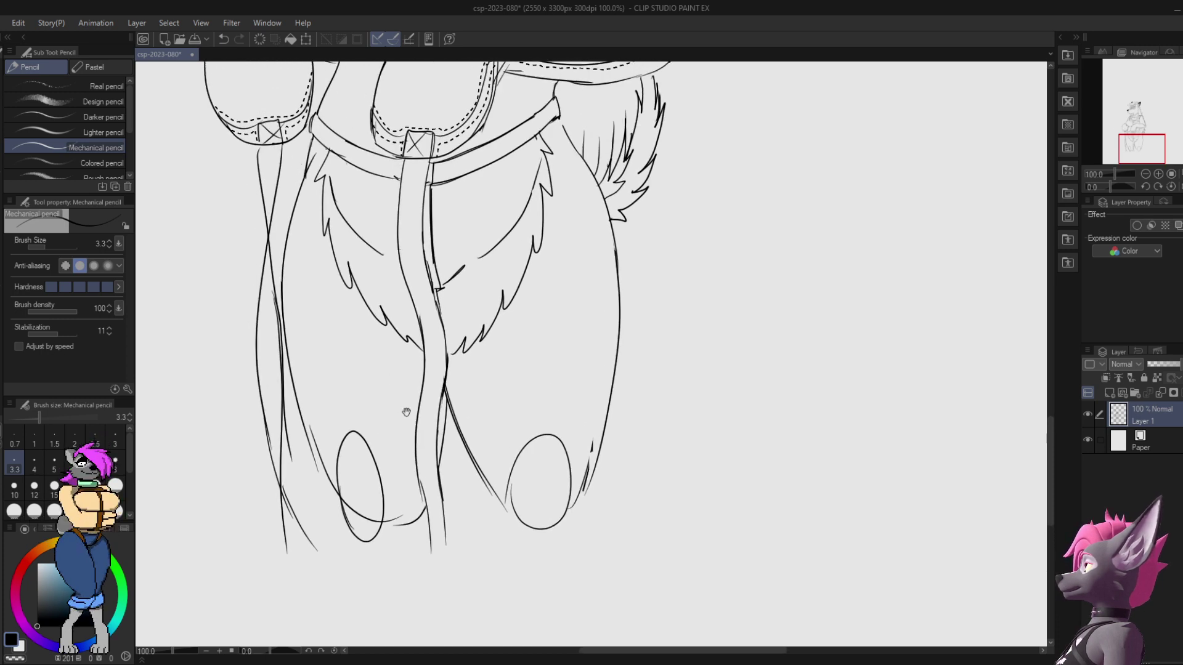
drag(304, 182, 287, 314)
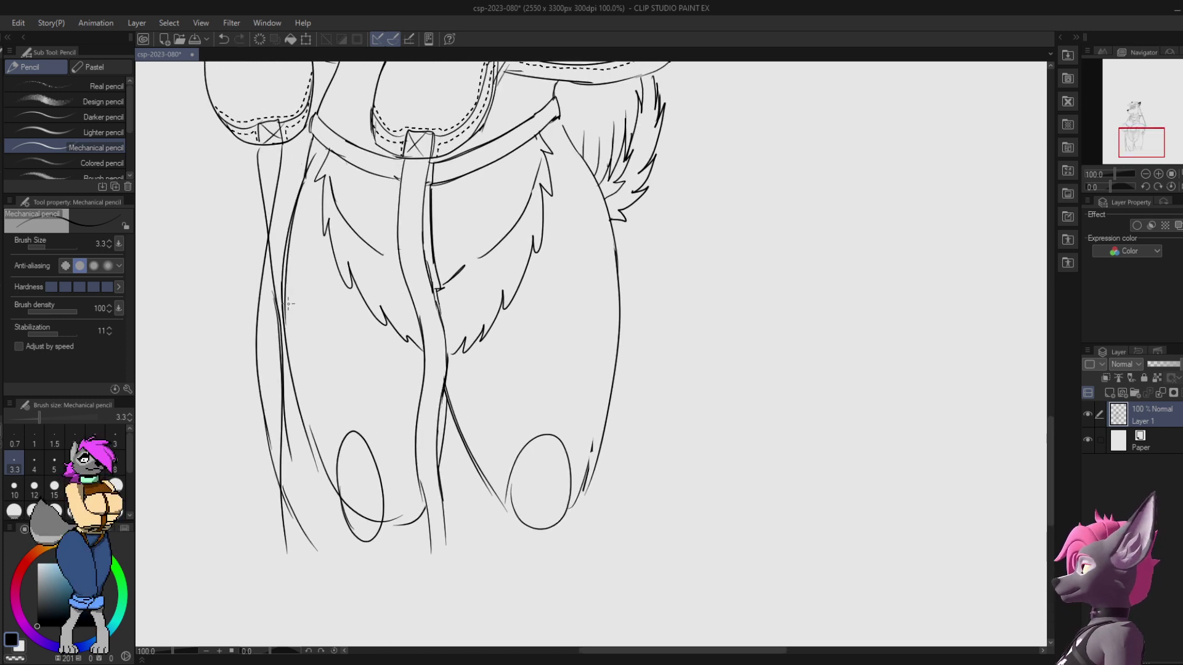
key(ctrl+z)
mouse_move(306, 178)
mouse_down()
mouse_move(286, 348)
mouse_move(325, 469)
mouse_up()
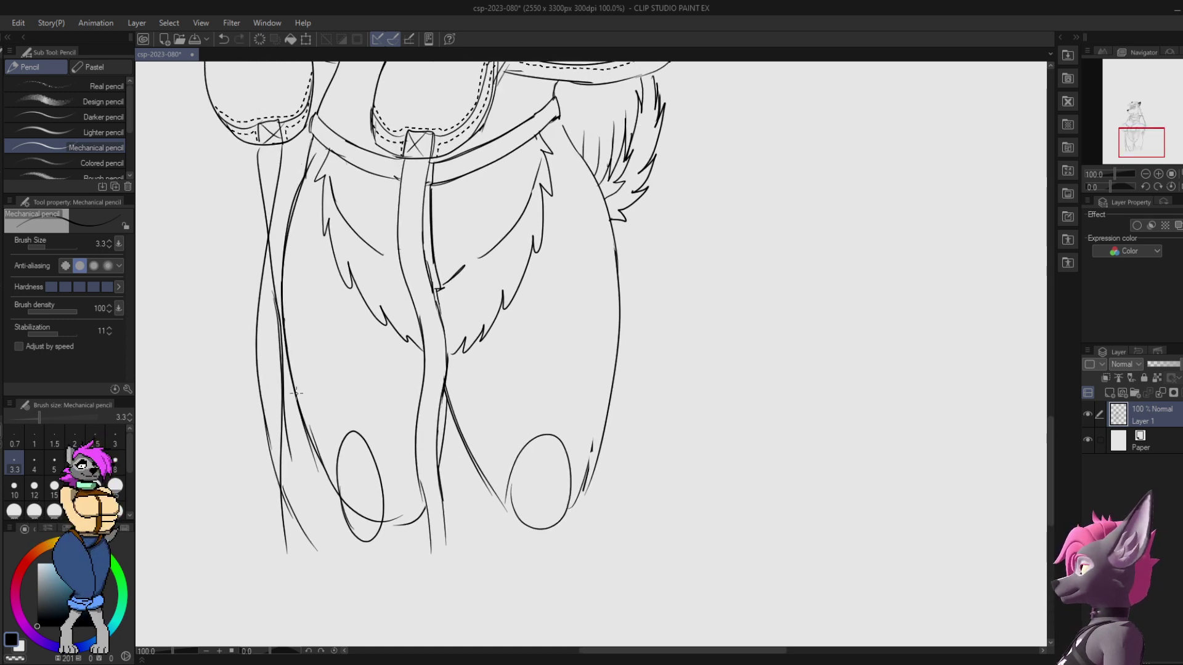
drag(297, 393, 336, 489)
Step: Darken the curve under the left-hand knee and the inner contour of the right-hand thigh down to its knee oval
drag(442, 398, 431, 334)
drag(372, 457, 413, 442)
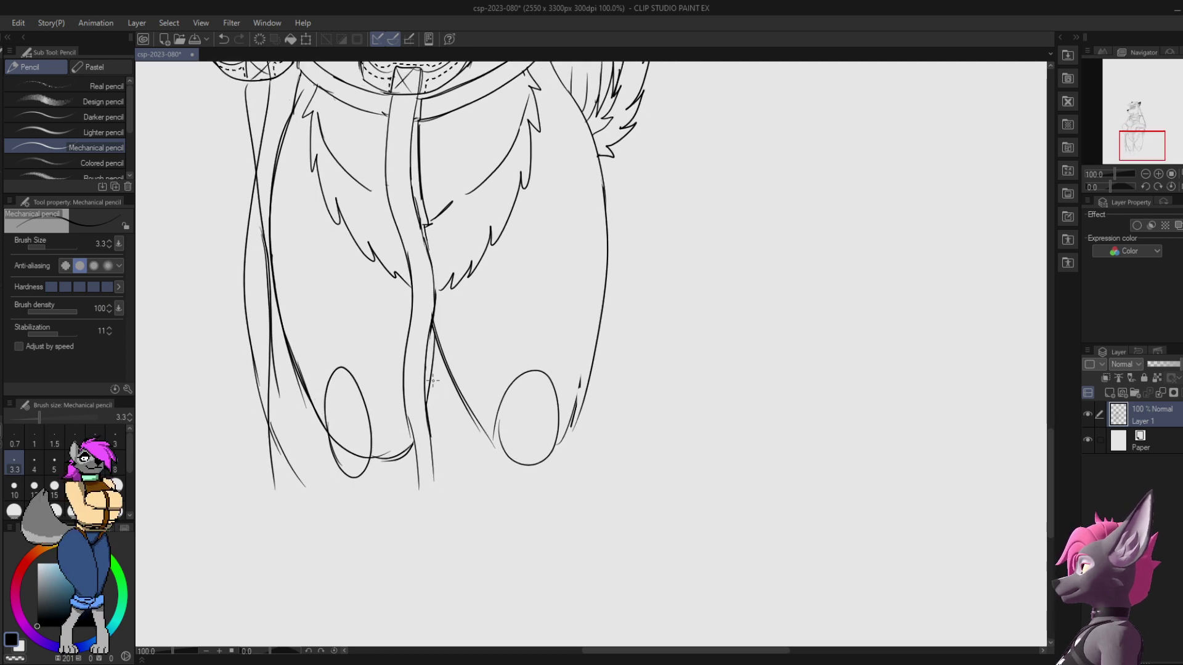
mouse_move(428, 389)
mouse_down()
mouse_move(433, 335)
mouse_move(507, 462)
mouse_up()
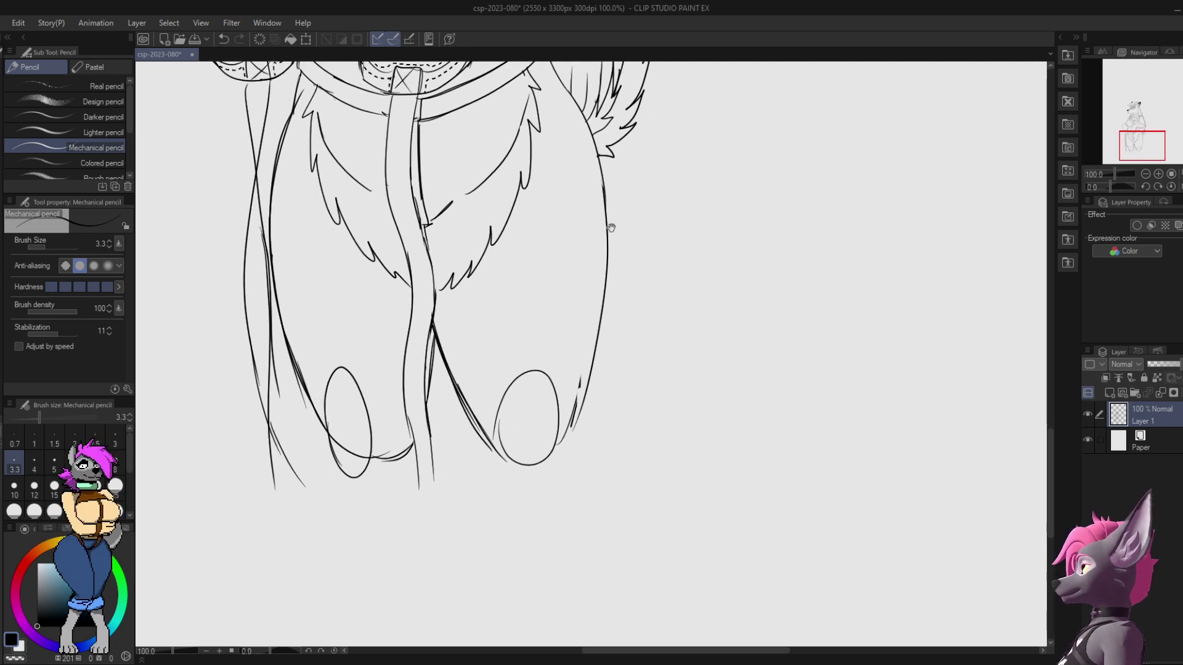
Step: Darken the right-hand hip contour from the belt past the base of the tail to the upper thigh
drag(594, 158, 551, 320)
mouse_move(504, 213)
mouse_down()
mouse_move(530, 261)
mouse_move(509, 228)
mouse_move(550, 294)
mouse_up()
key(ctrl+z)
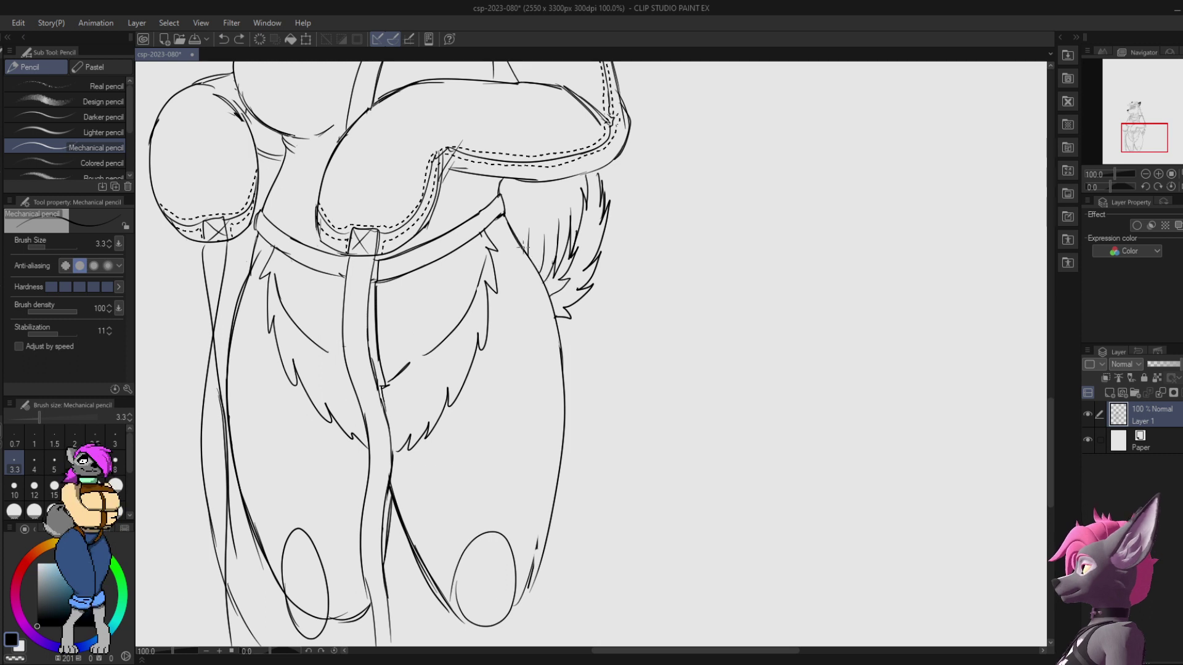
drag(519, 248, 557, 322)
drag(543, 281, 562, 356)
drag(564, 359, 555, 220)
drag(544, 172, 556, 280)
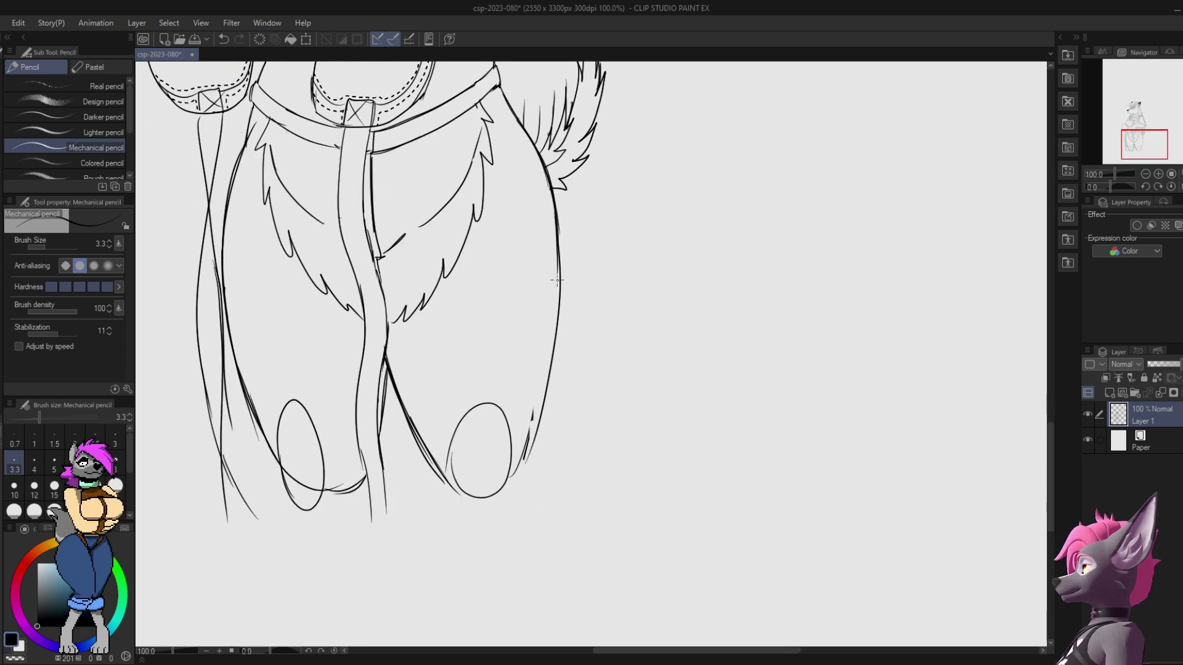
drag(617, 146, 607, 101)
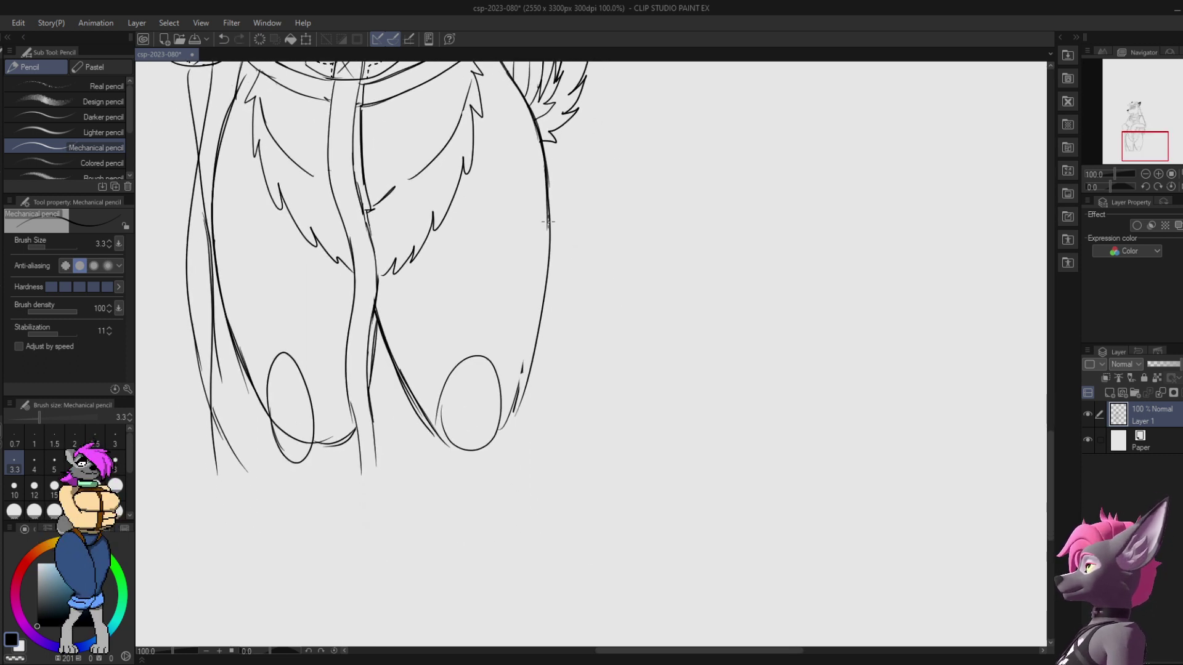
Step: Darken the right-hand thigh's outer contour down to the knee and erase the stray strokes beside it
drag(552, 210, 541, 321)
key(ctrl+z)
drag(553, 206, 520, 407)
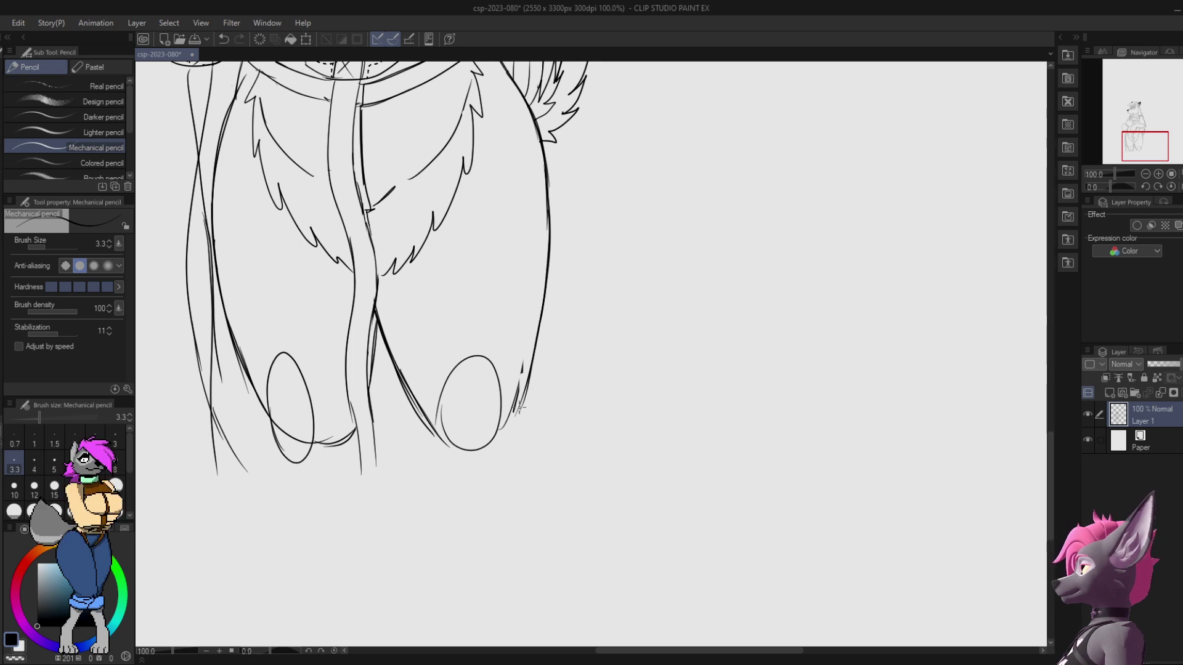
drag(536, 351, 500, 437)
key(e)
key(p)
Step: Darken the upper part of the strap hanging from the left-hand armband down to where its edges cross
drag(512, 390, 558, 502)
drag(487, 404, 570, 487)
mouse_move(516, 313)
mouse_down()
mouse_move(568, 365)
mouse_move(571, 349)
mouse_up()
drag(369, 295, 386, 391)
key(ctrl+z)
drag(377, 299, 382, 379)
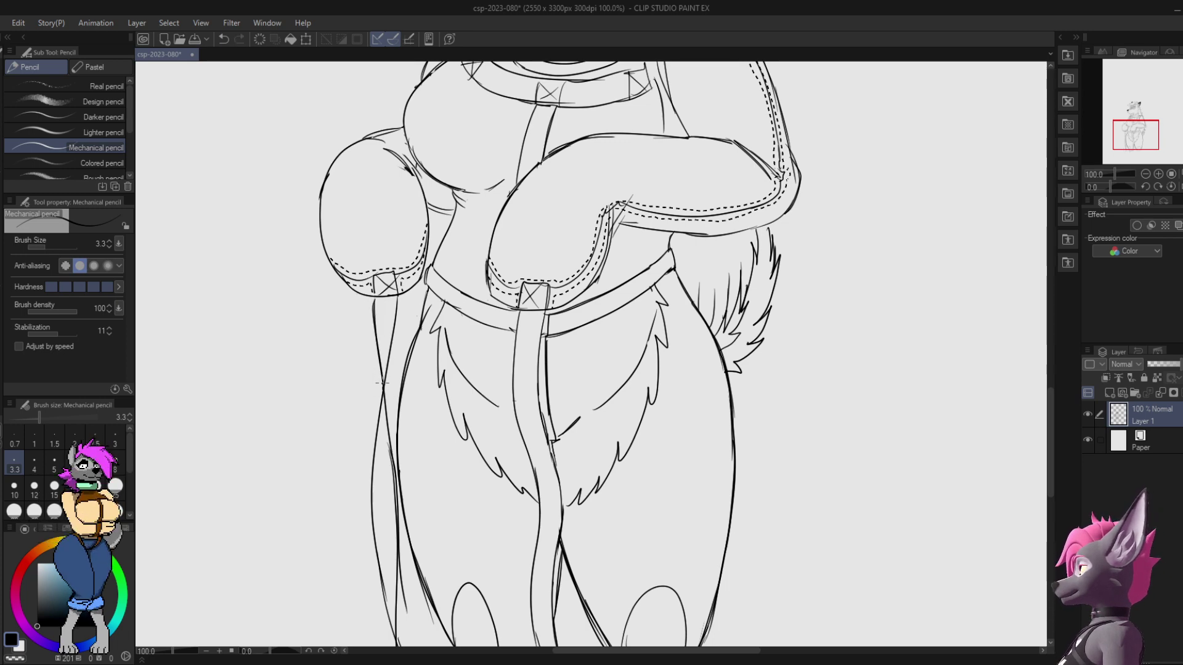
Step: Darken the hanging strap's outer edge from the crossing down past the left-hand knee
mouse_move(398, 296)
mouse_down()
mouse_move(383, 388)
mouse_move(405, 265)
mouse_move(389, 426)
mouse_up()
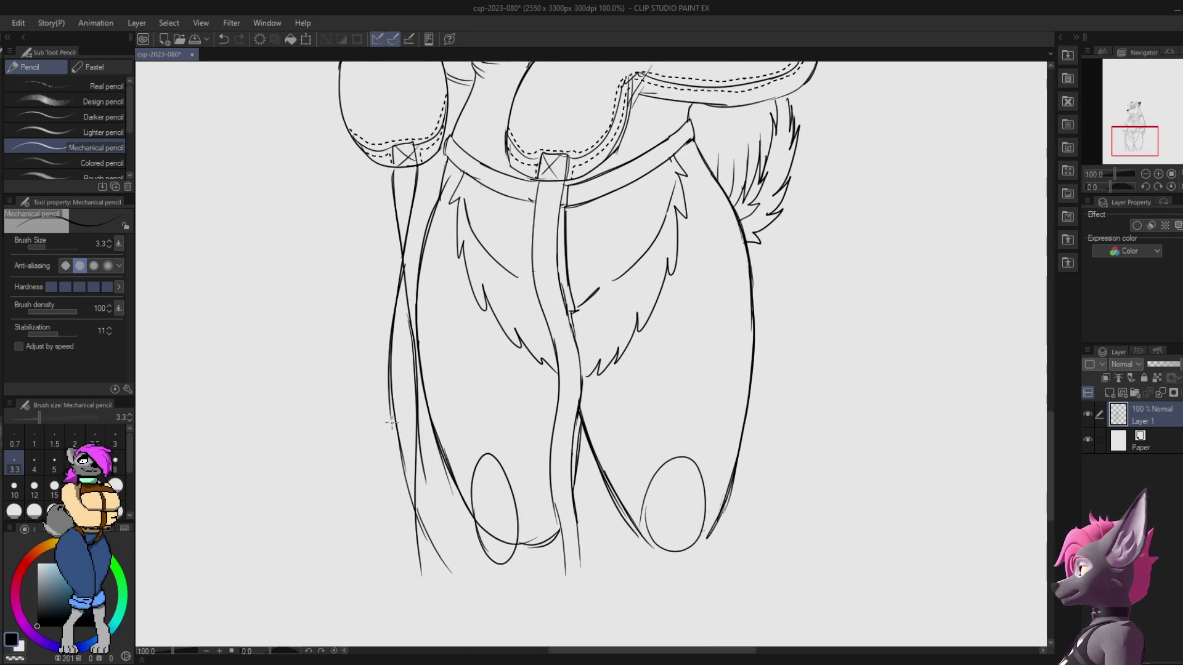
key(ctrl+z)
mouse_move(410, 269)
mouse_down()
mouse_move(401, 420)
mouse_move(433, 531)
mouse_up()
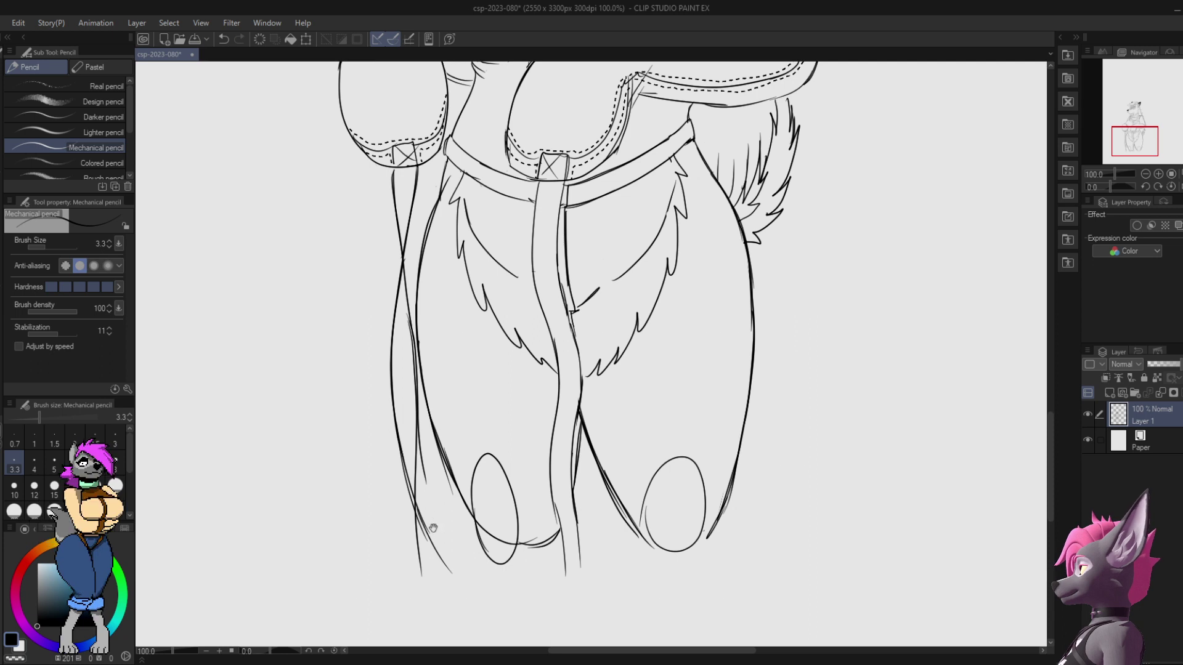
mouse_move(412, 465)
mouse_down()
mouse_move(384, 348)
mouse_move(407, 439)
mouse_up()
key(ctrl+z)
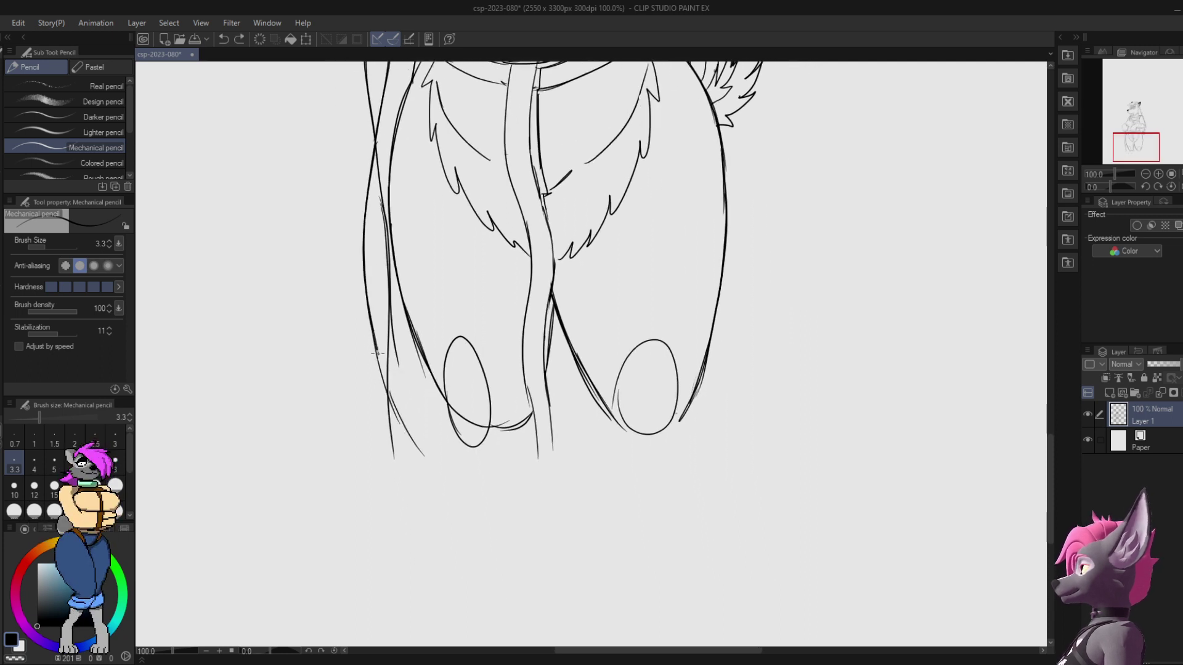
mouse_move(373, 346)
mouse_down()
mouse_move(423, 456)
mouse_move(389, 367)
mouse_up()
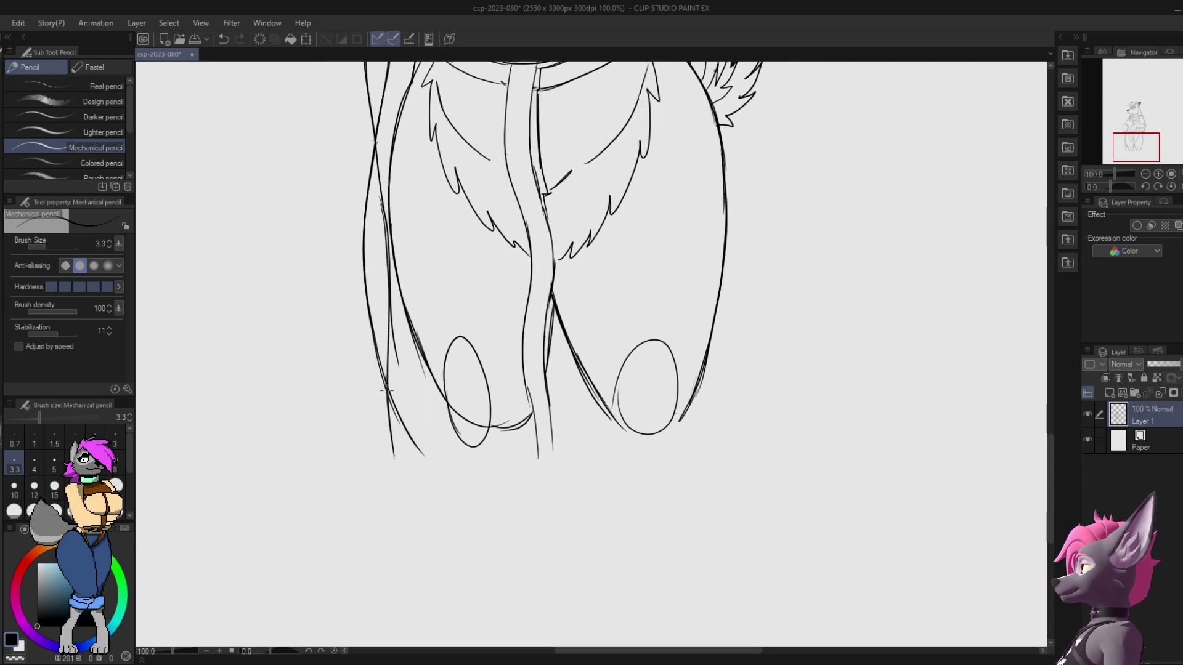
Step: Erase the stray lines between the hanging strap and the left-hand thigh, and redraw the thigh contour there
key(e)
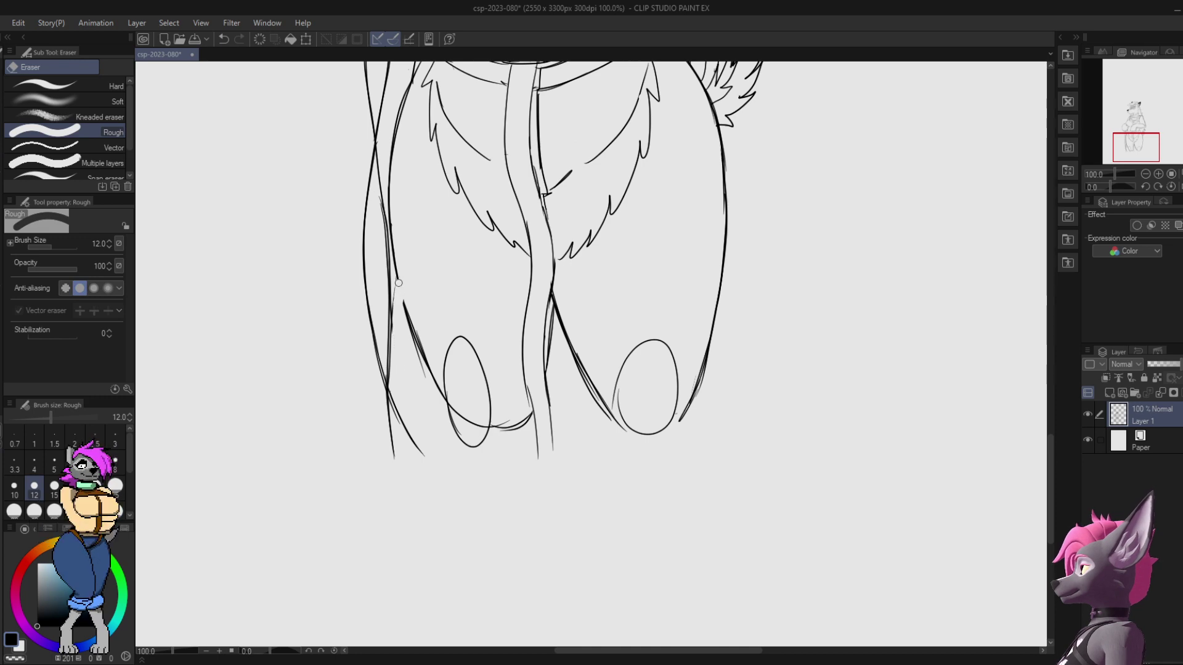
key(p)
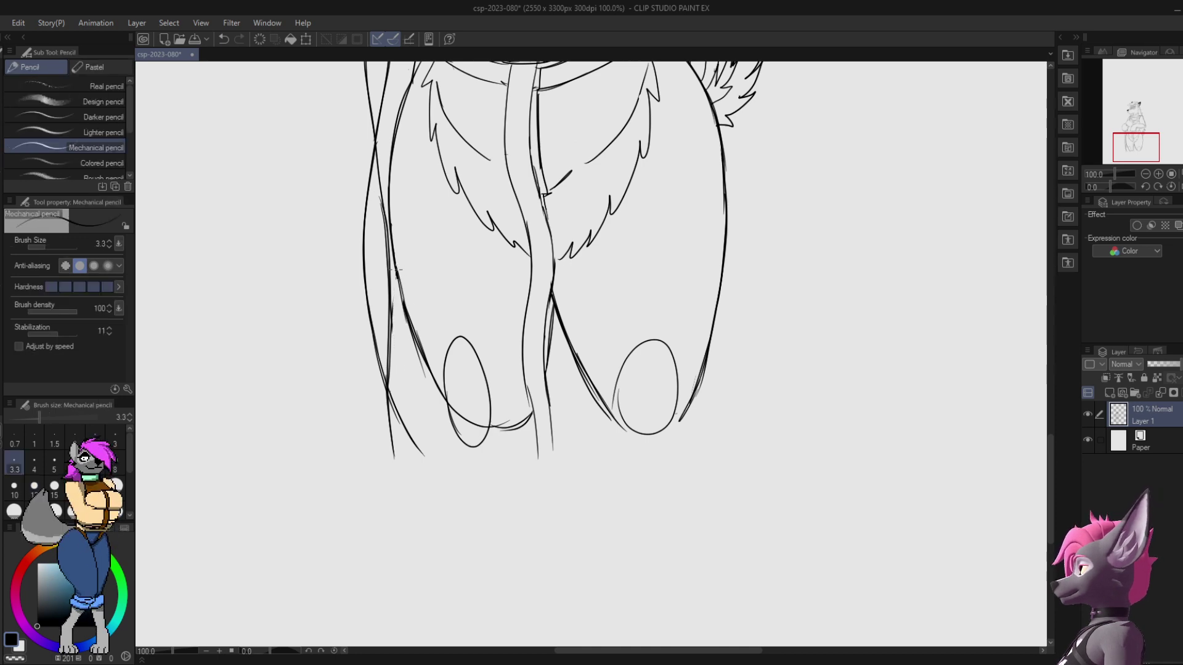
drag(401, 256, 408, 360)
mouse_move(394, 271)
mouse_down()
mouse_move(414, 372)
mouse_move(398, 246)
mouse_up()
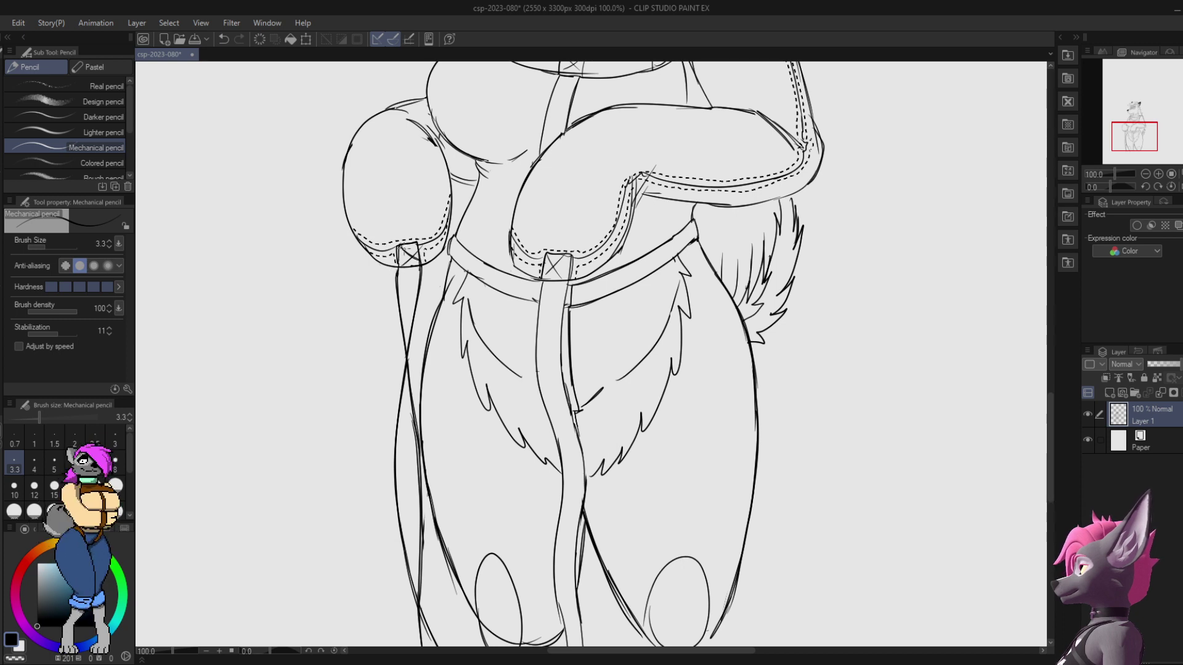
Step: Erase the stray strokes at the top of the left-hand forearm and darken its rounded outline
scroll(443, 244, up, 4)
key(e)
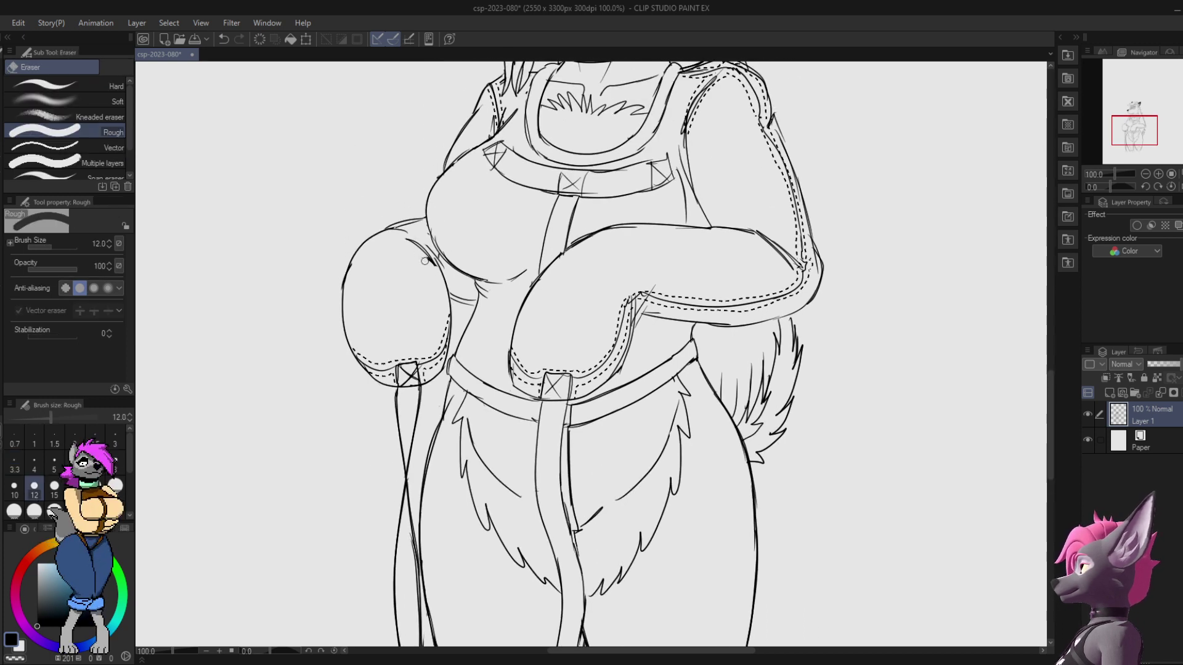
key(p)
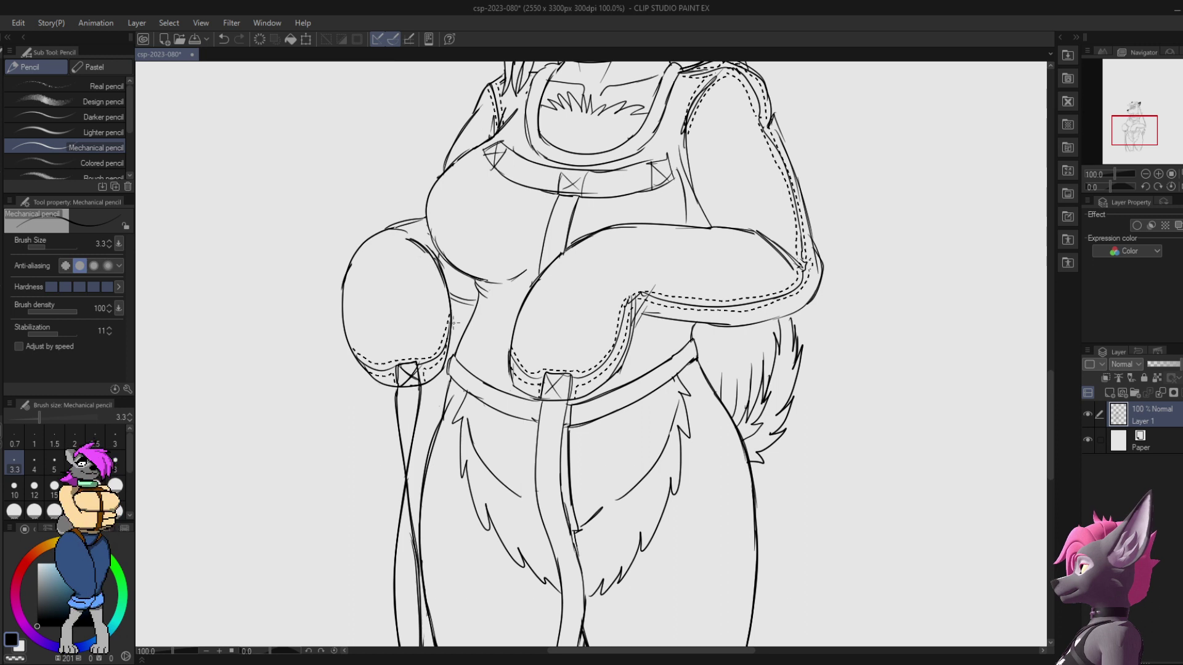
key(ctrl+z)
mouse_move(449, 373)
mouse_down()
mouse_move(404, 387)
mouse_move(365, 376)
mouse_move(343, 311)
mouse_up()
key(ctrl+z)
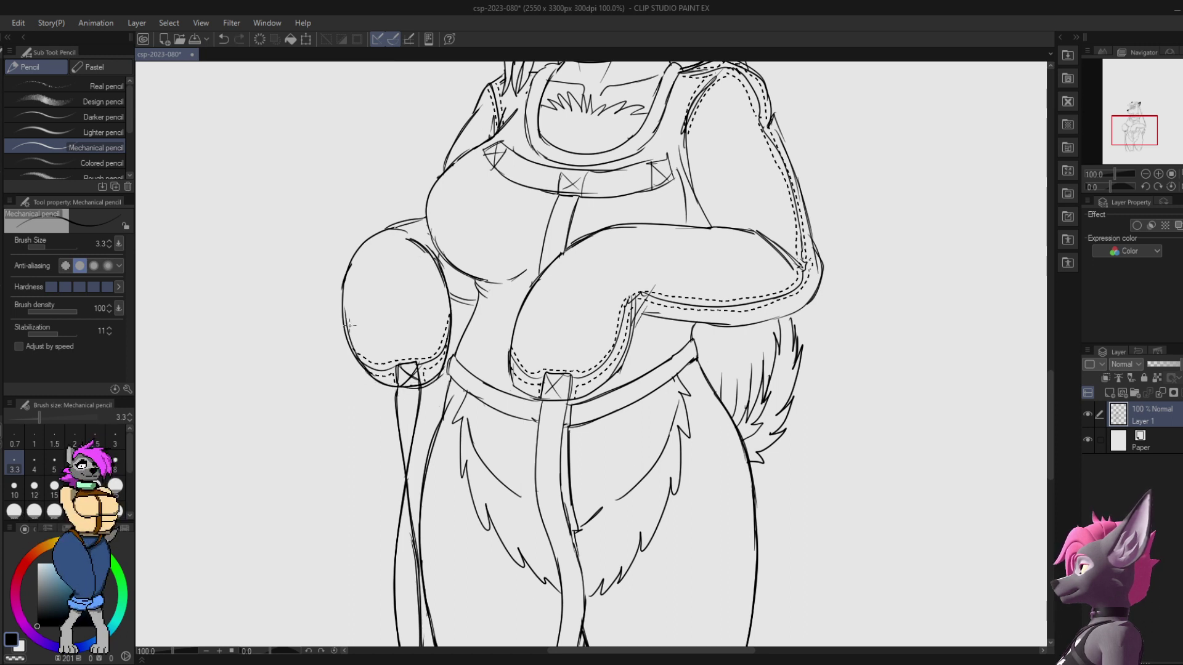
key(ctrl+z)
mouse_move(367, 371)
mouse_down()
mouse_move(343, 289)
mouse_move(364, 244)
mouse_move(417, 233)
mouse_move(380, 231)
mouse_up()
key(ctrl+z)
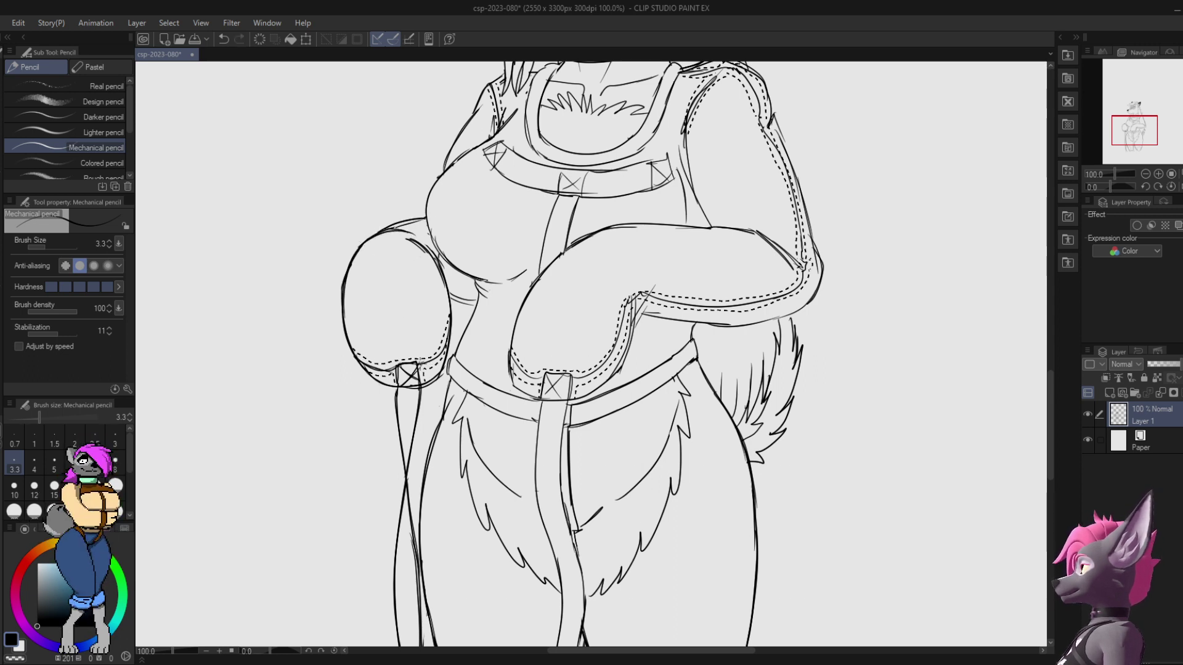
Step: Draw a small fur tuft below the chest's underside and darken the left-hand waist line down to the belt
scroll(453, 356, up, 5)
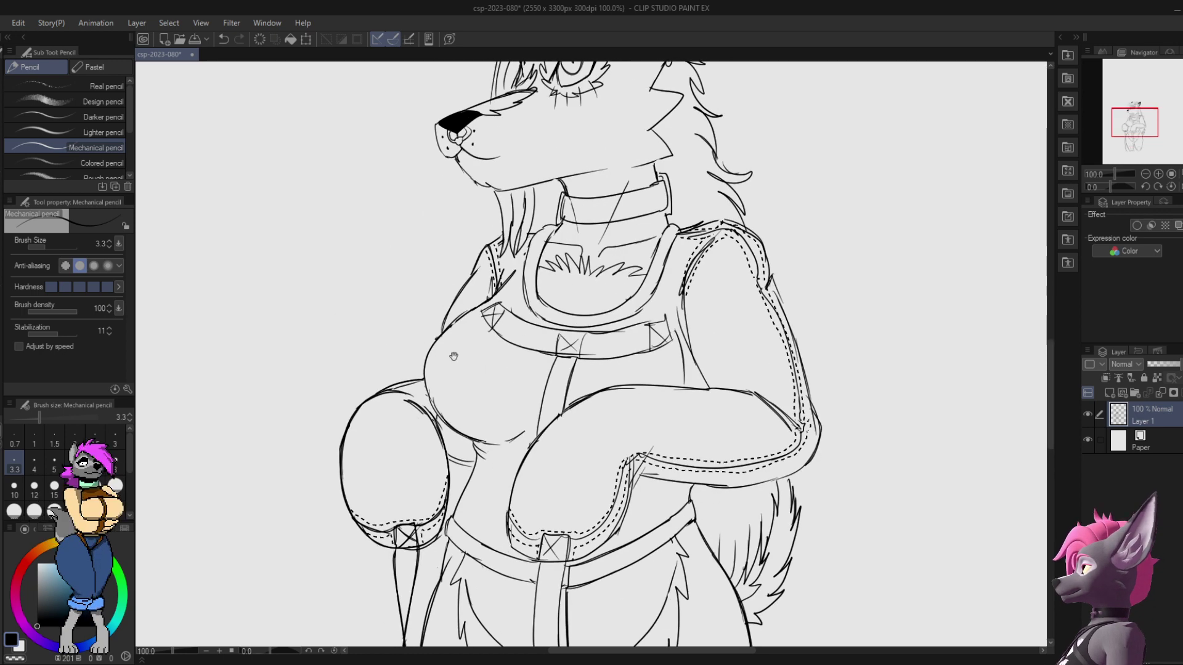
mouse_move(441, 333)
mouse_down()
mouse_move(433, 412)
mouse_move(461, 316)
mouse_move(424, 400)
mouse_move(451, 428)
mouse_move(497, 444)
mouse_move(423, 346)
mouse_up()
key(ctrl+z)
key(ctrl+z)
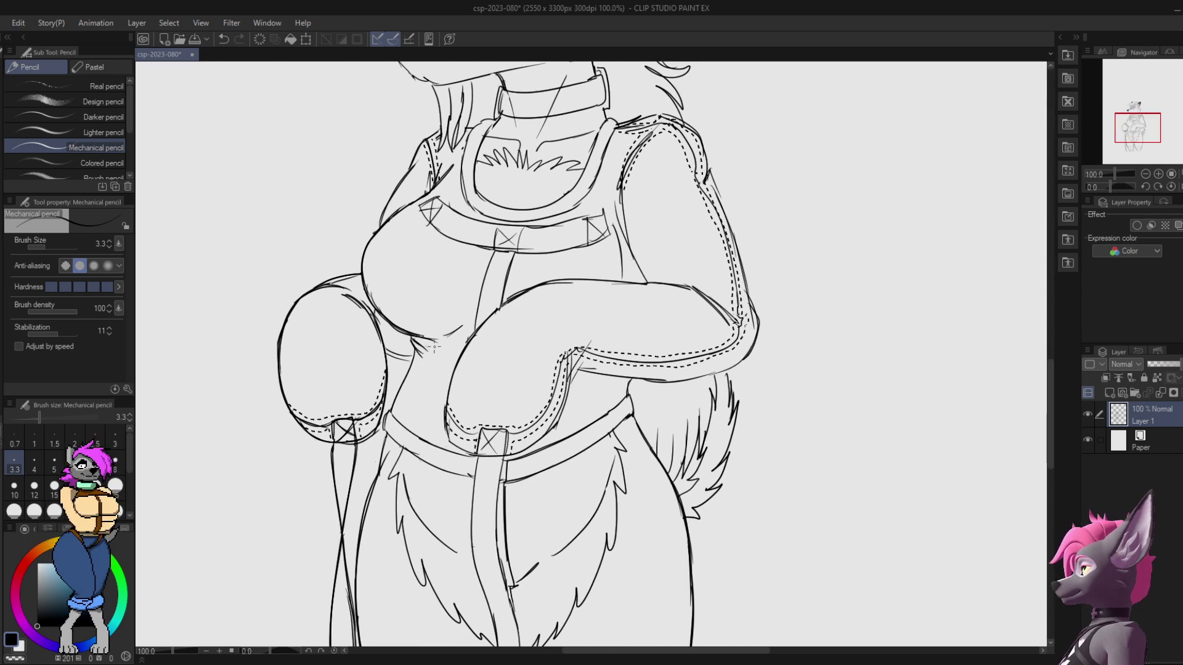
key(e)
key(p)
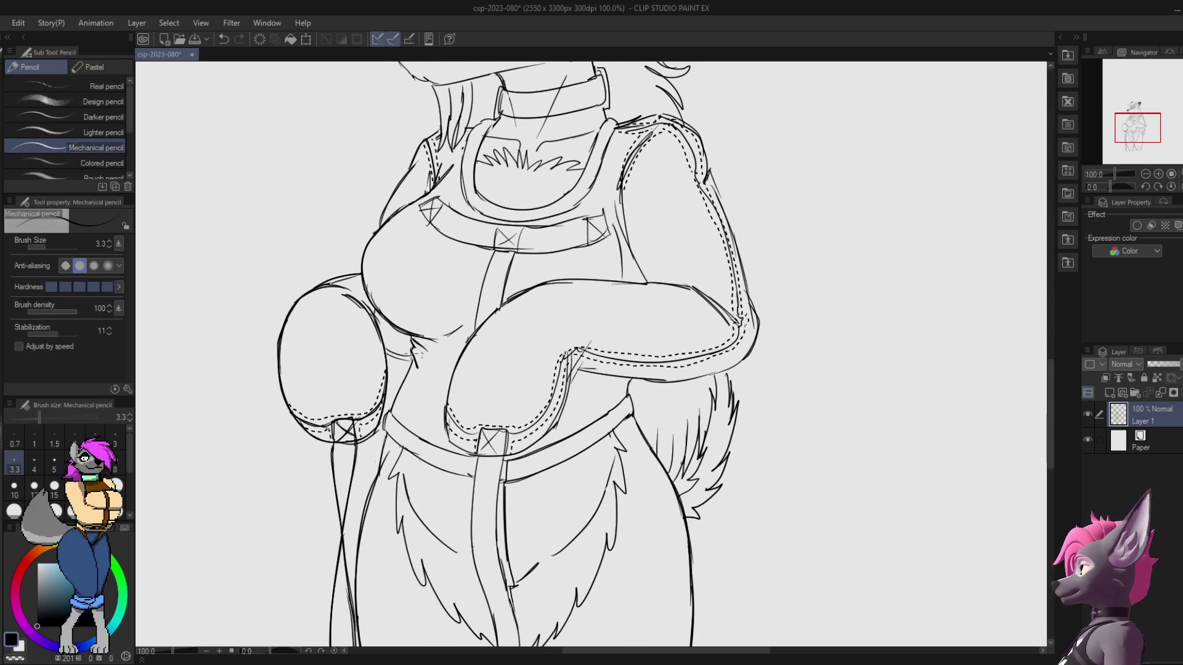
drag(414, 361, 388, 410)
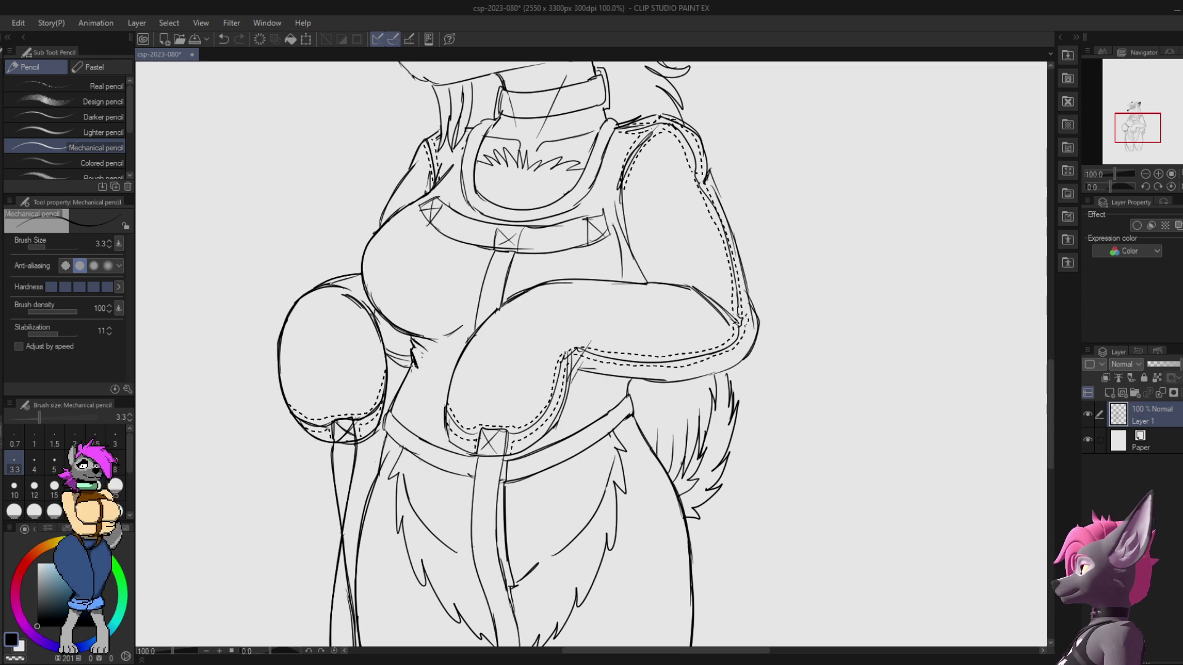
drag(512, 234, 574, 381)
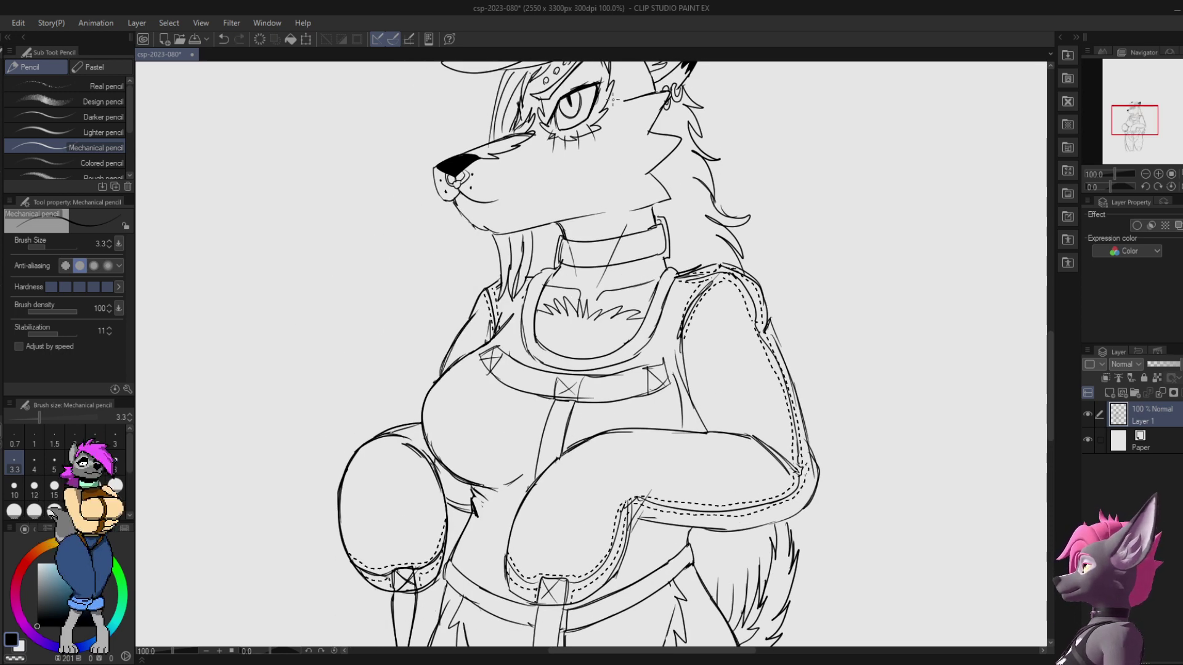
Step: Save the drawing and darken the hair lock hanging below the chin on the left-hand side
key(ctrl+s)
drag(491, 257, 485, 238)
drag(474, 280, 491, 266)
key(ctrl+z)
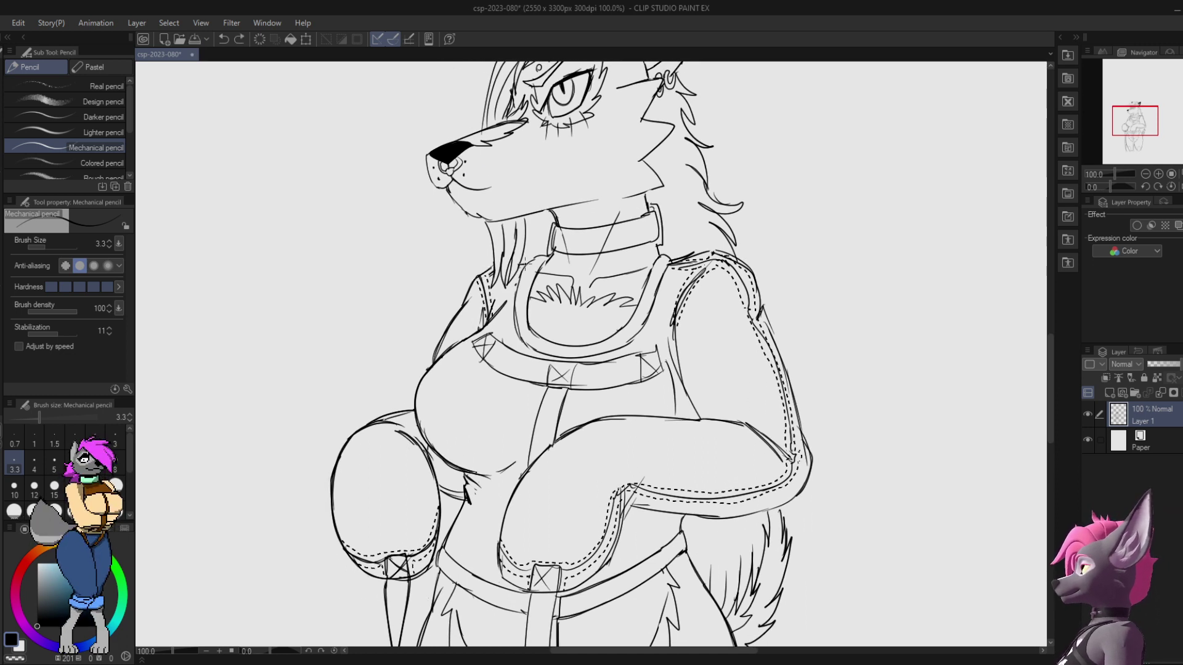
mouse_move(486, 222)
mouse_down()
mouse_move(494, 286)
mouse_move(504, 226)
mouse_move(508, 283)
mouse_up()
key(ctrl+z)
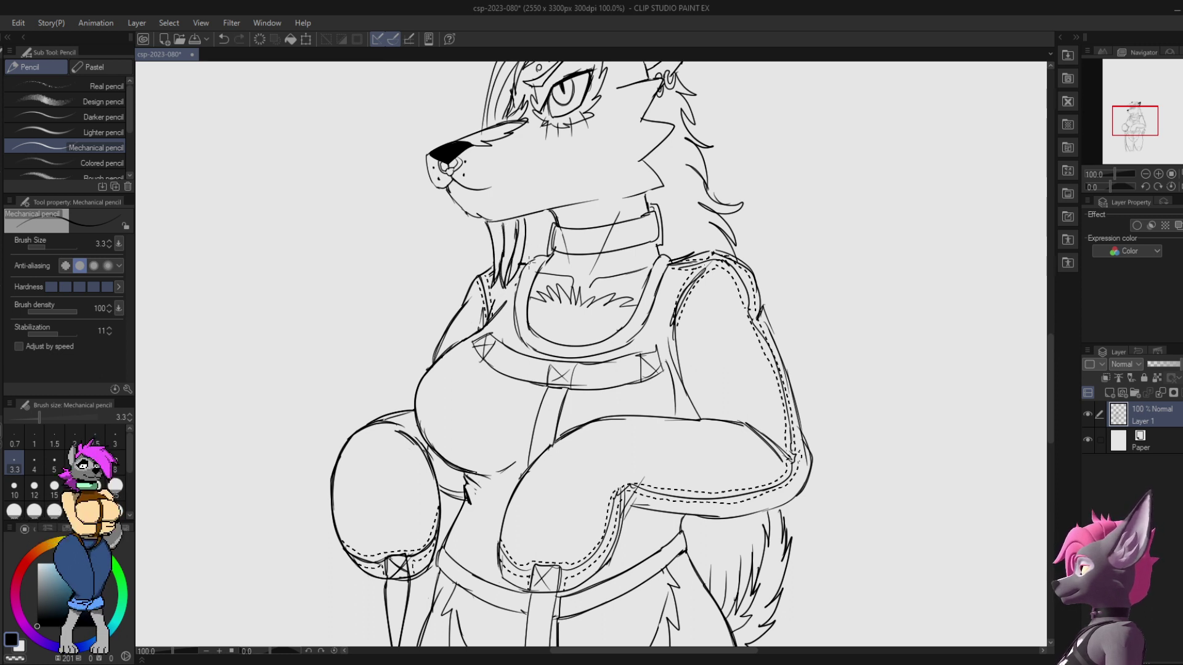
Step: Darken the top's neckline from the left-hand edge around the lower curve to the right-hand edge
drag(564, 248, 572, 191)
drag(558, 197, 530, 284)
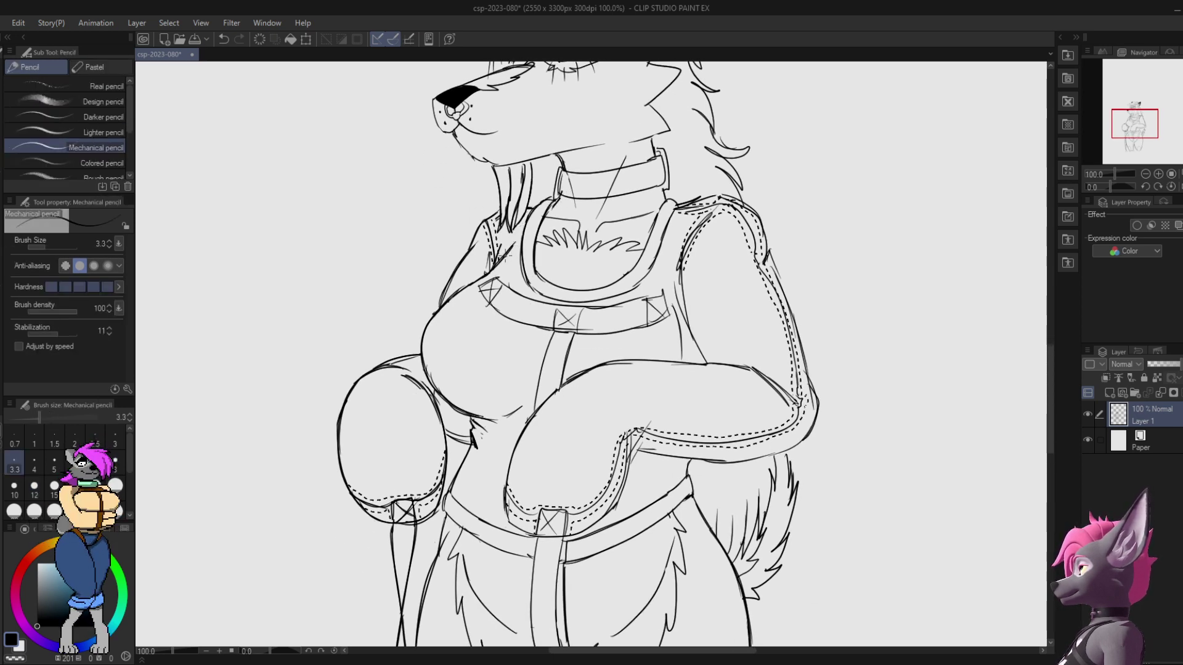
drag(506, 259, 414, 299)
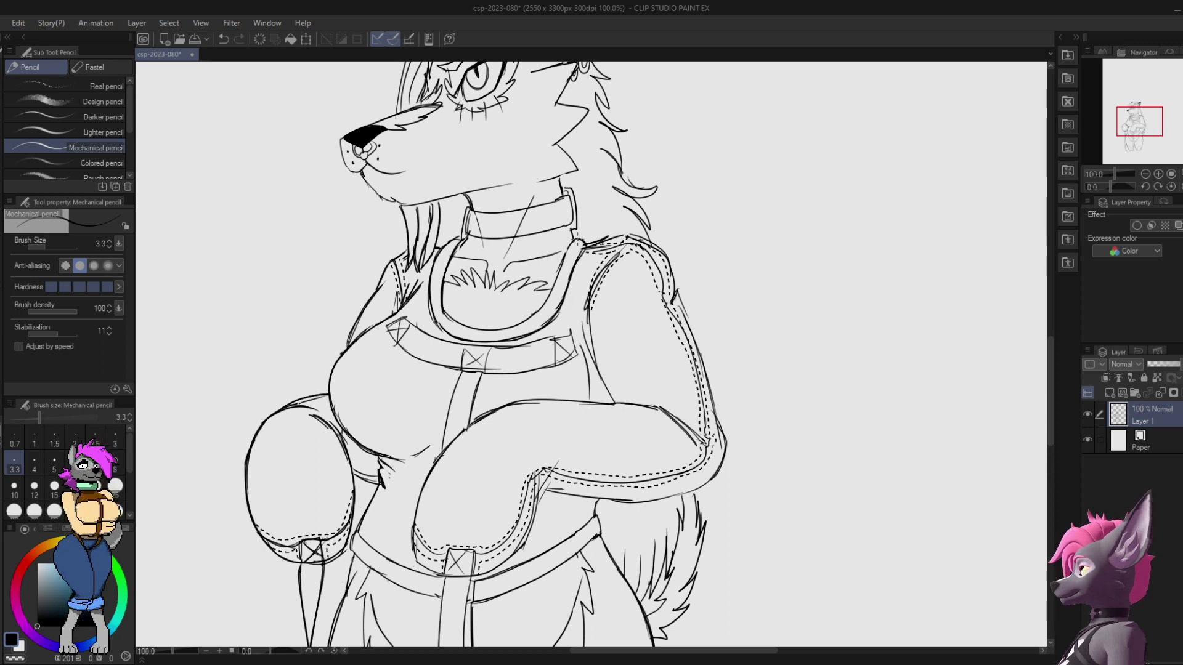
mouse_move(578, 239)
mouse_down()
mouse_move(551, 294)
mouse_move(510, 326)
mouse_up()
key(ctrl+z)
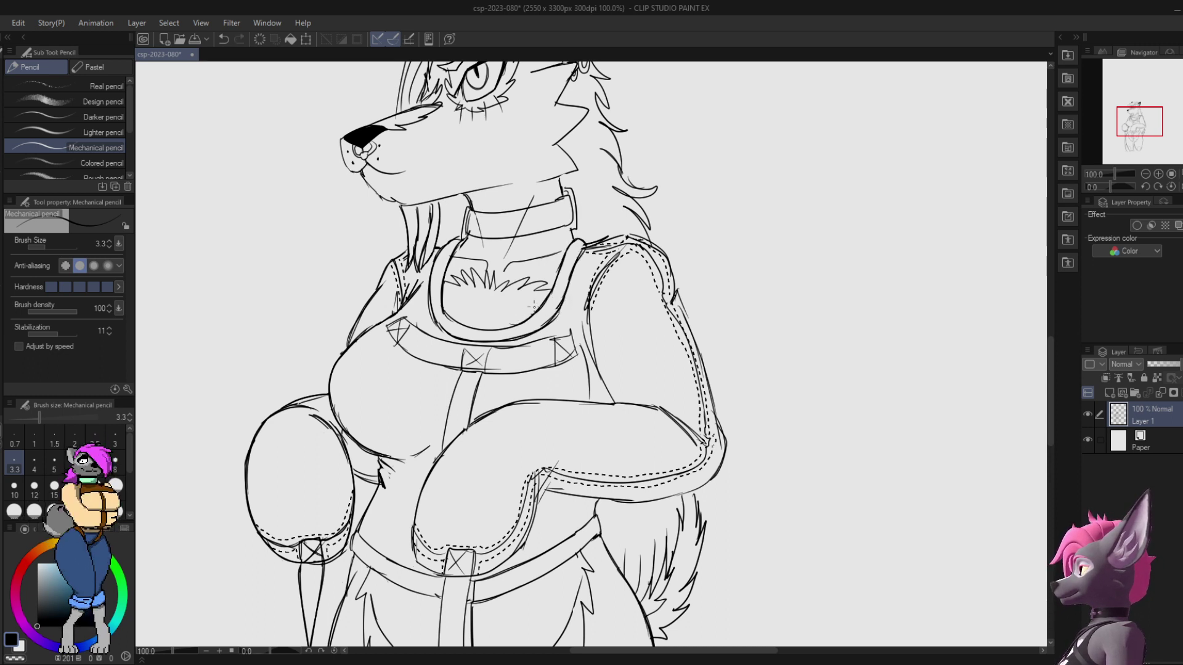
drag(443, 308, 528, 321)
key(ctrl+z)
mouse_move(442, 308)
mouse_down()
mouse_move(528, 320)
mouse_move(547, 308)
mouse_up()
key(ctrl+z)
key(ctrl+z)
mouse_move(443, 309)
mouse_down()
mouse_move(463, 326)
mouse_move(528, 320)
mouse_move(499, 329)
mouse_move(530, 332)
mouse_up()
key(ctrl+z)
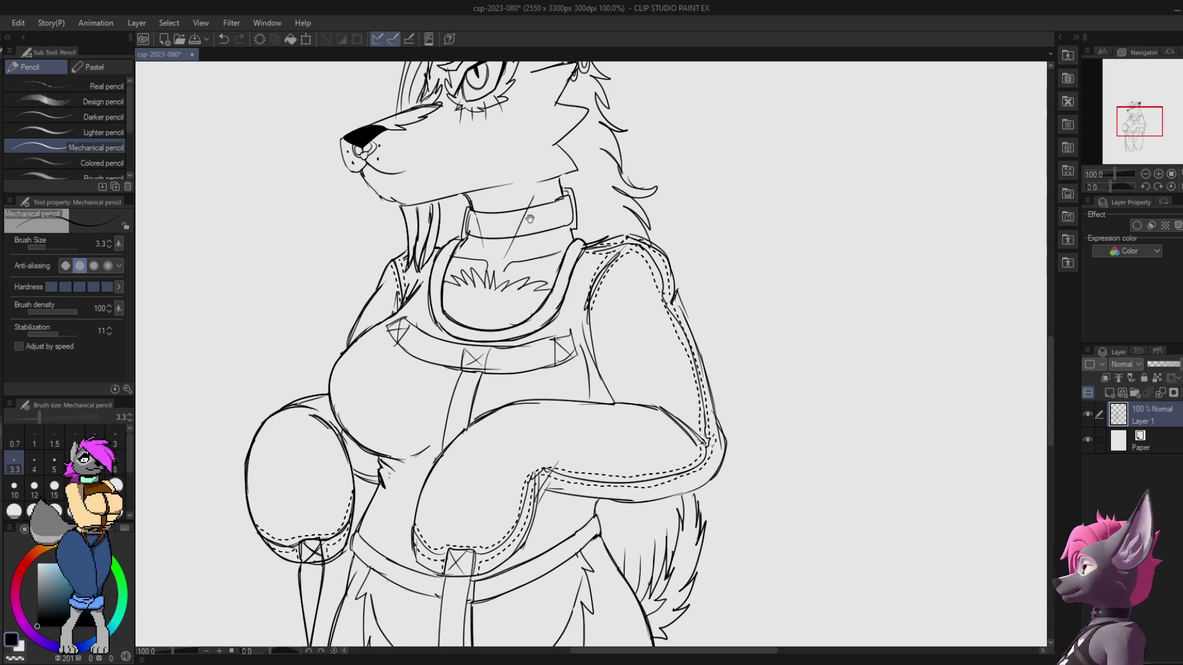
Step: Darken the left-hand thigh's outer contour from the hip down to the knee
drag(530, 218, 533, 271)
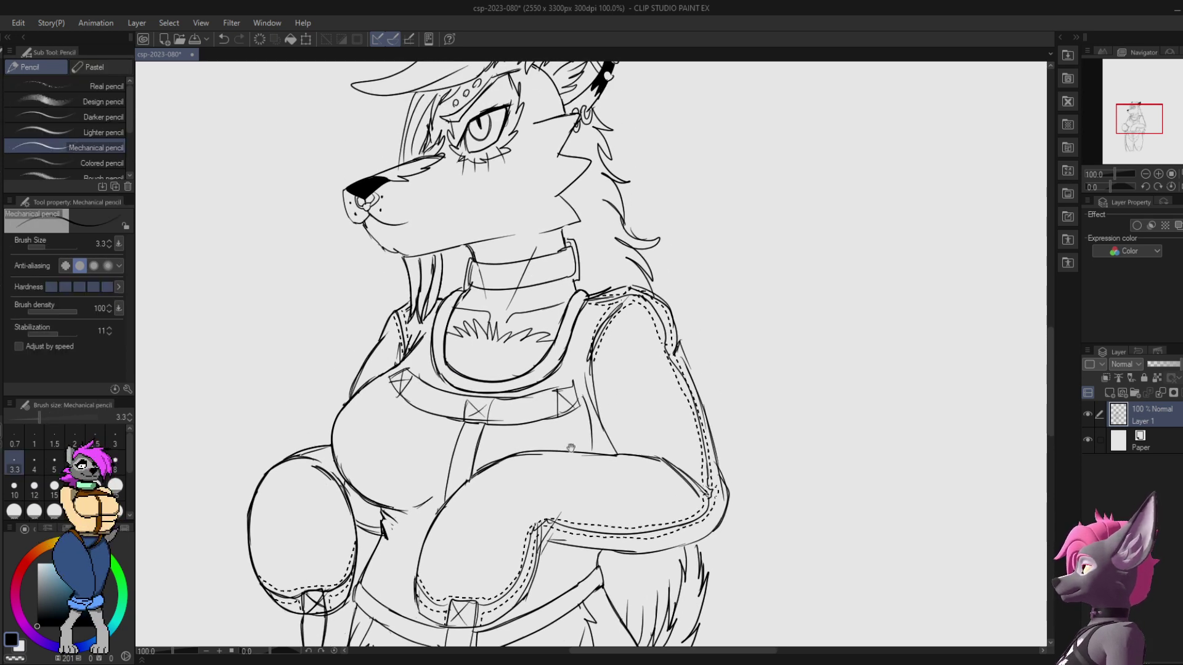
drag(571, 448, 616, 131)
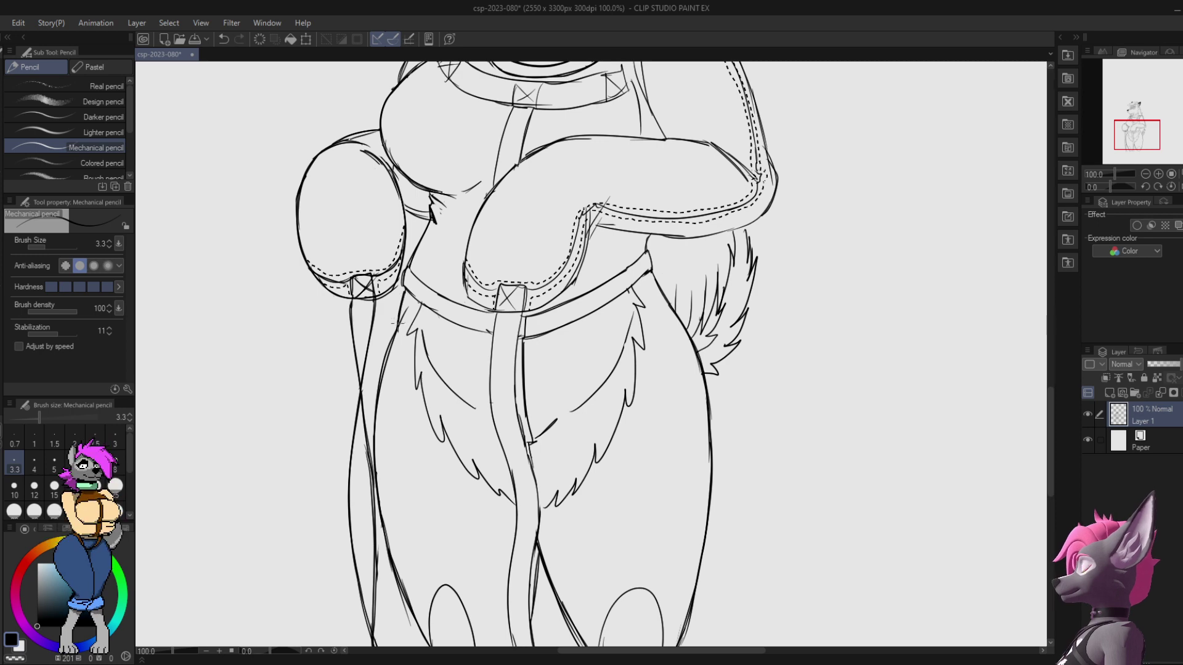
scroll(390, 316, down, 3)
drag(387, 277, 390, 426)
key(ctrl+z)
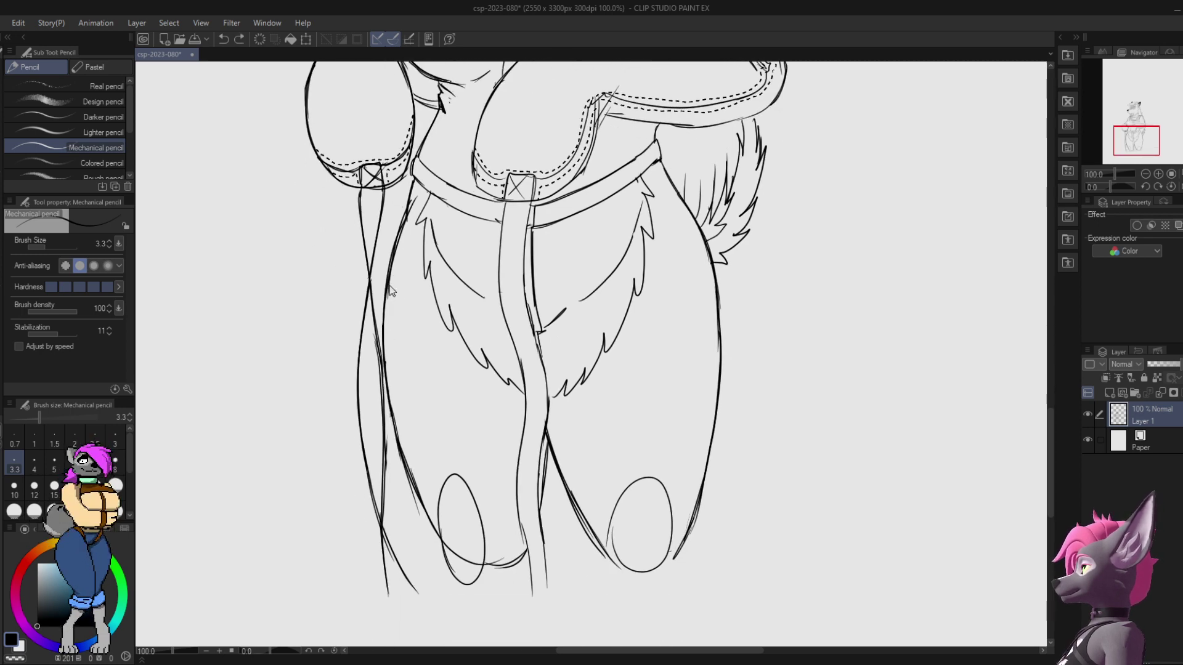
drag(391, 258, 392, 430)
drag(385, 365, 420, 495)
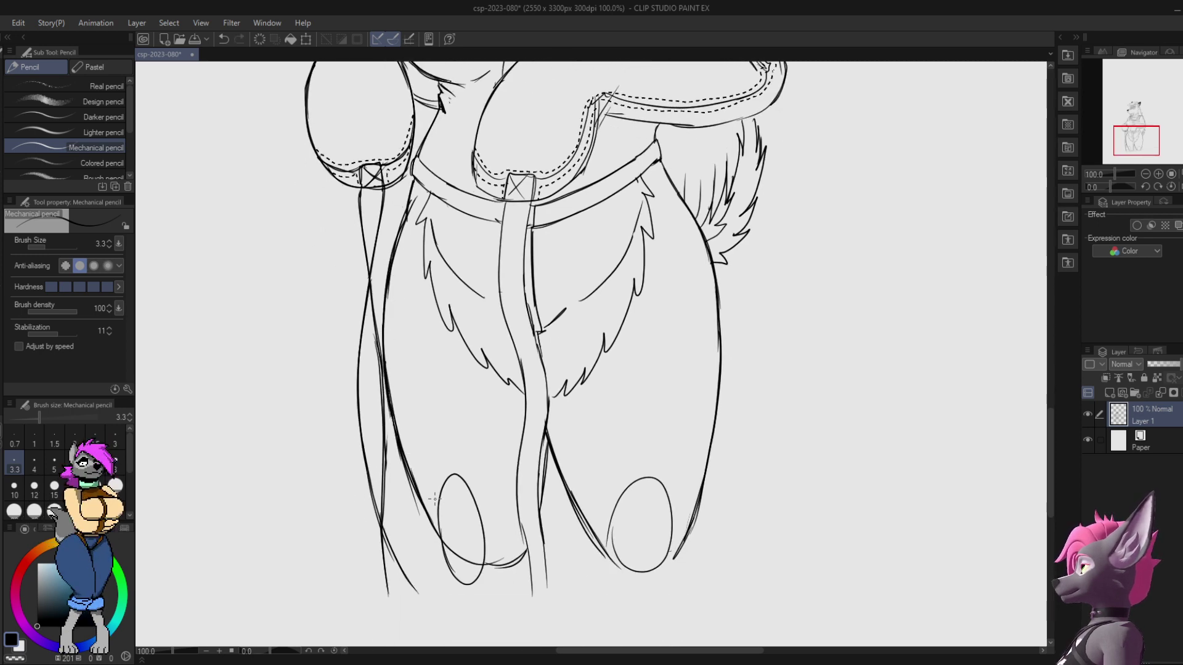
Step: Darken the upper part of the center strap hanging between the thighs, along its left-hand edge
drag(484, 405, 388, 325)
drag(483, 300, 445, 392)
drag(373, 214, 377, 363)
key(ctrl+z)
drag(366, 288, 389, 463)
drag(389, 449, 400, 376)
drag(401, 334, 398, 461)
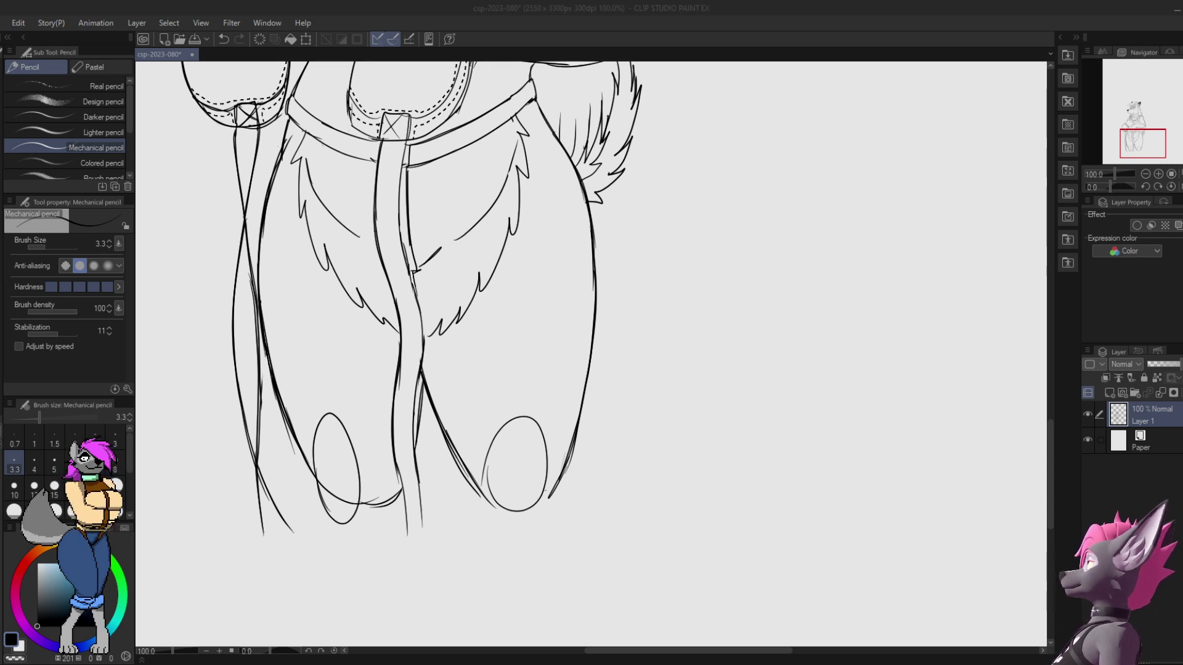
Step: Erase the stray marks on the center strap's middle section and redraw its left-hand edge there
mouse_move(411, 350)
mouse_down()
mouse_move(399, 408)
mouse_move(417, 302)
mouse_move(406, 355)
mouse_up()
key(ctrl+z)
key(e)
key(p)
key(ctrl+z)
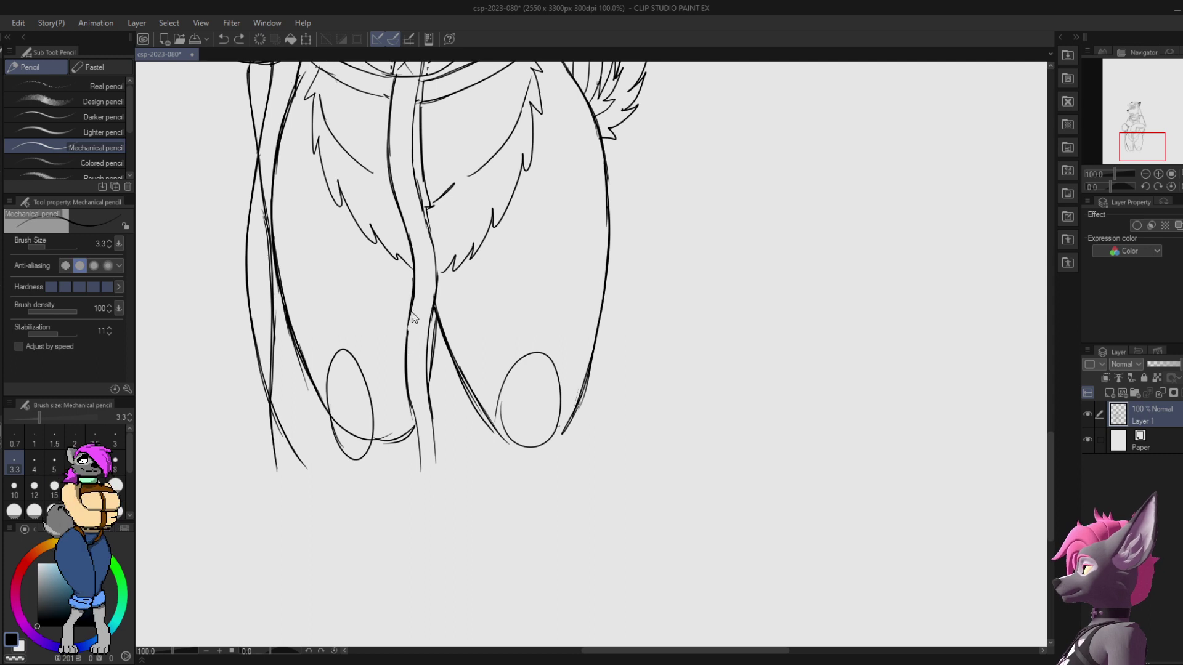
drag(413, 308, 408, 333)
mouse_move(422, 387)
mouse_down()
mouse_move(419, 312)
mouse_move(411, 394)
mouse_up()
key(e)
key(p)
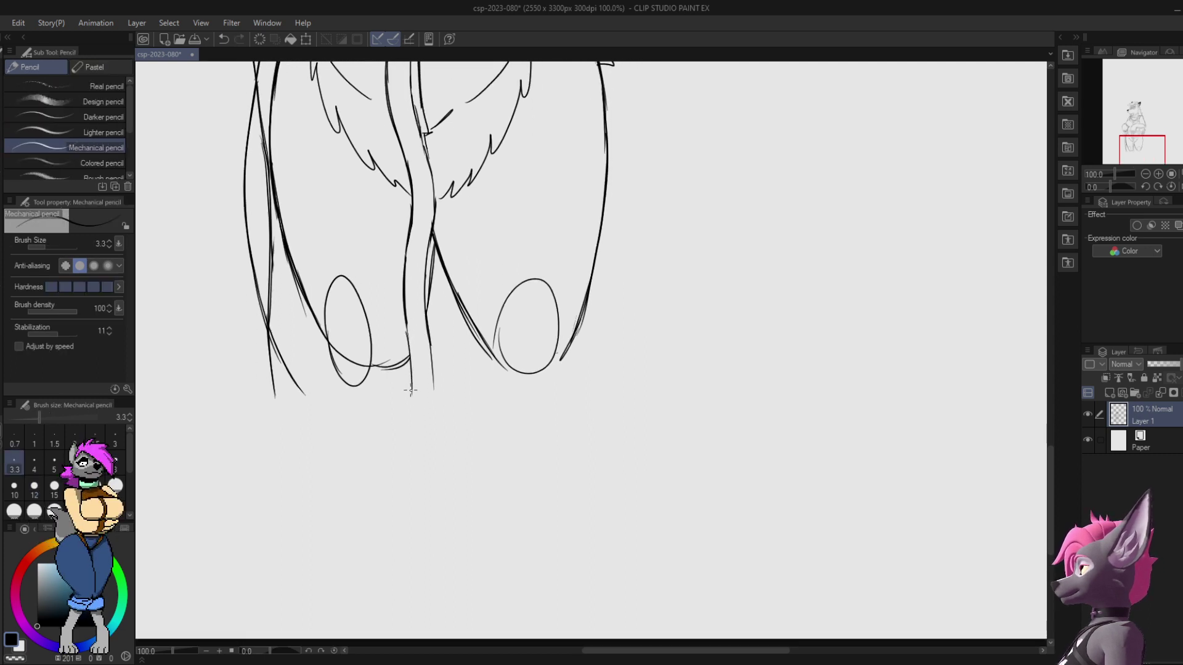
Step: Darken both edges of the center strap's lower end, extending them past the knees
drag(406, 327, 412, 404)
drag(426, 315, 433, 398)
key(ctrl+z)
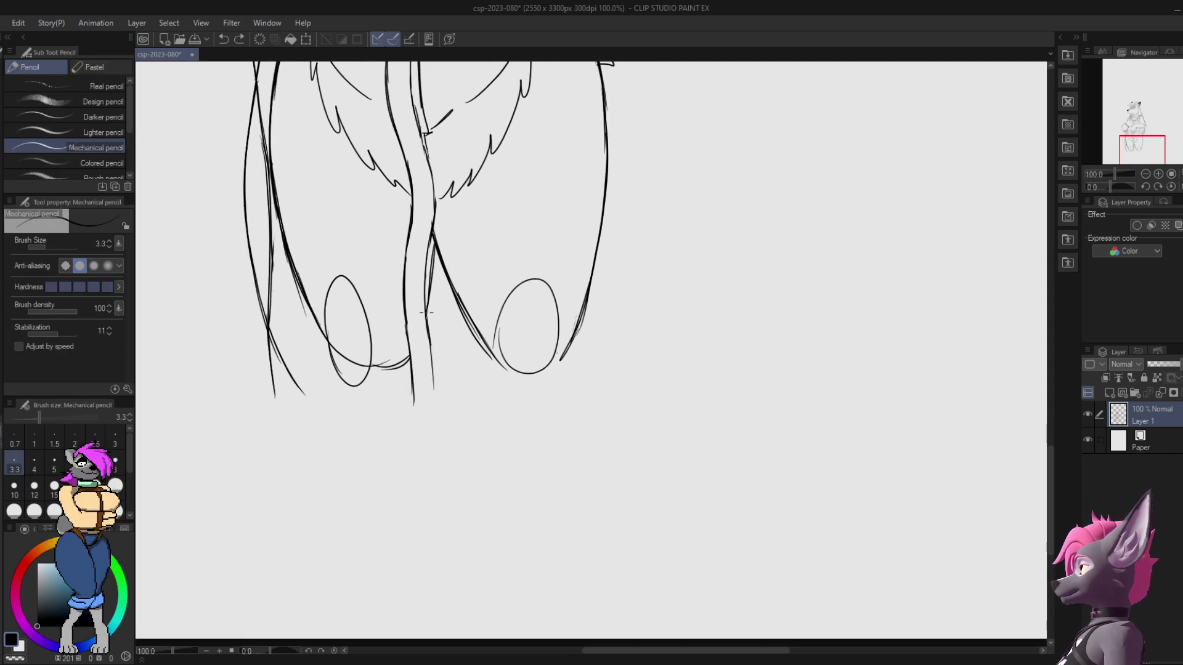
drag(426, 314, 434, 397)
mouse_move(425, 317)
mouse_down()
mouse_move(423, 408)
mouse_move(404, 213)
mouse_move(406, 351)
mouse_up()
Step: Darken the crossed square patch at the top of the center strap and touch up the strap's right-hand edge
scroll(404, 212, up, 3)
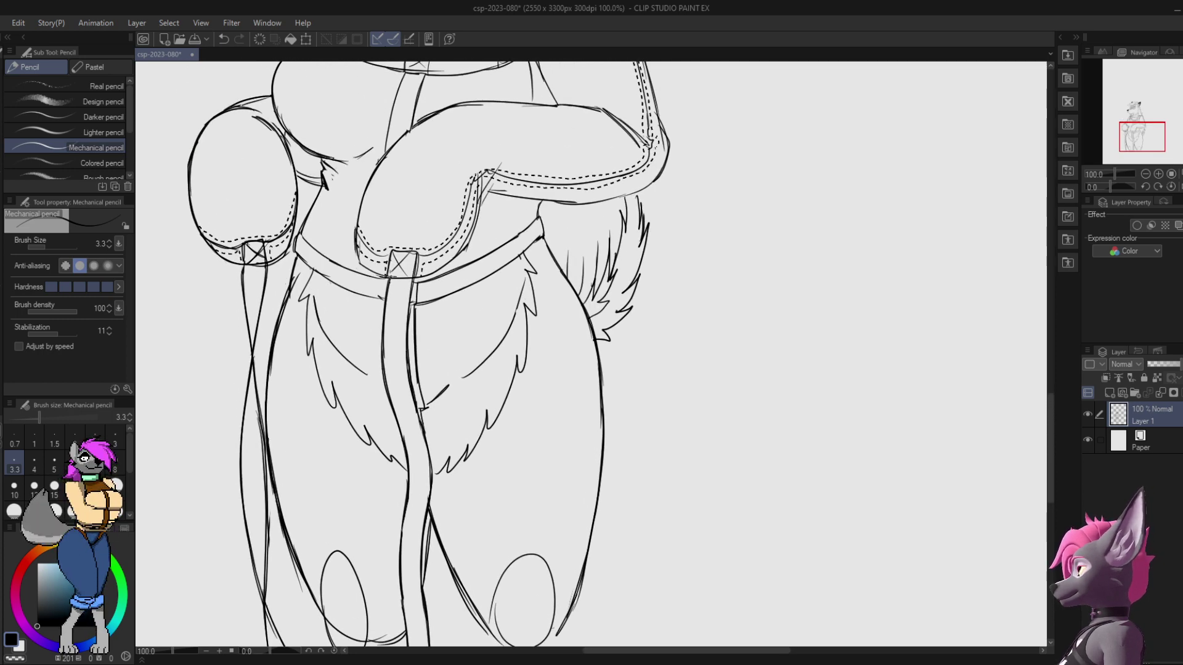
drag(386, 278, 415, 278)
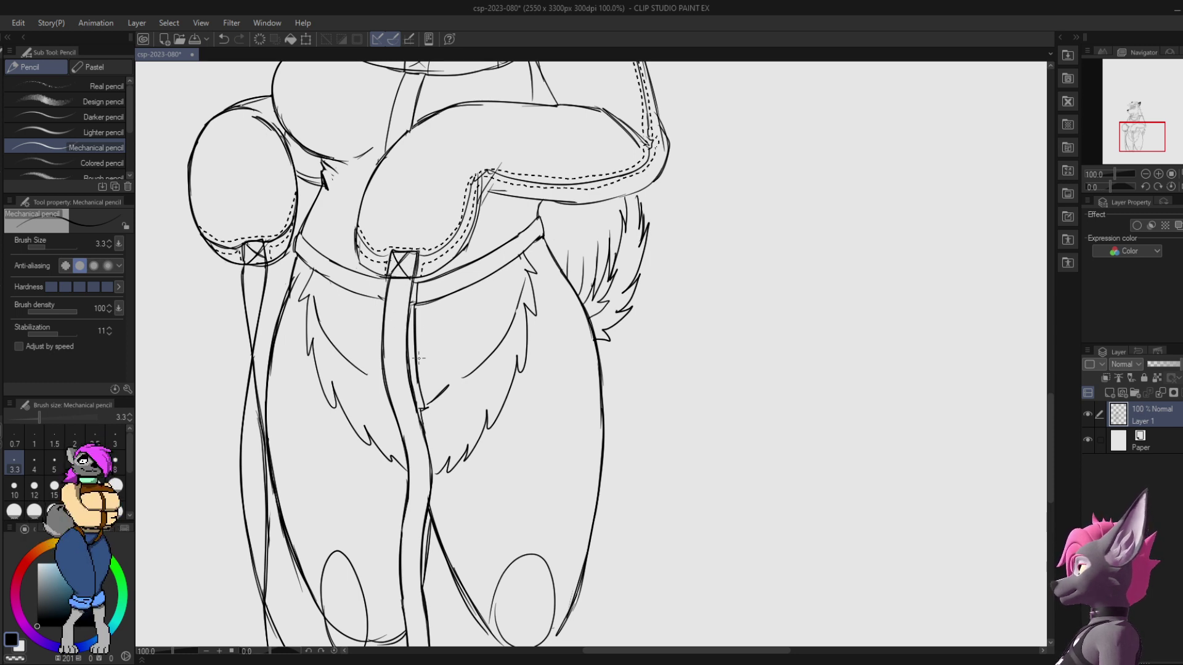
drag(423, 397, 425, 407)
mouse_move(407, 353)
mouse_down()
mouse_move(427, 382)
mouse_move(429, 346)
mouse_up()
Step: Darken the jagged fur edge on the left-hand side of the center strap, down to the strap
mouse_move(329, 296)
mouse_down()
mouse_move(331, 348)
mouse_move(348, 267)
mouse_move(348, 297)
mouse_up()
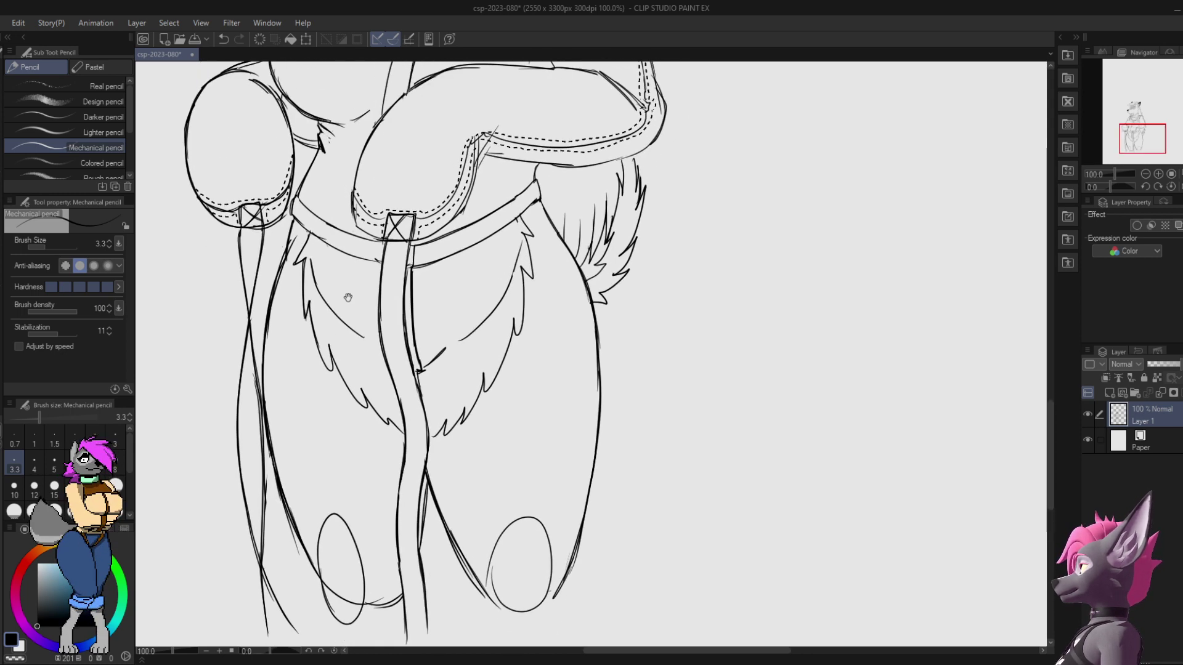
drag(326, 355, 364, 400)
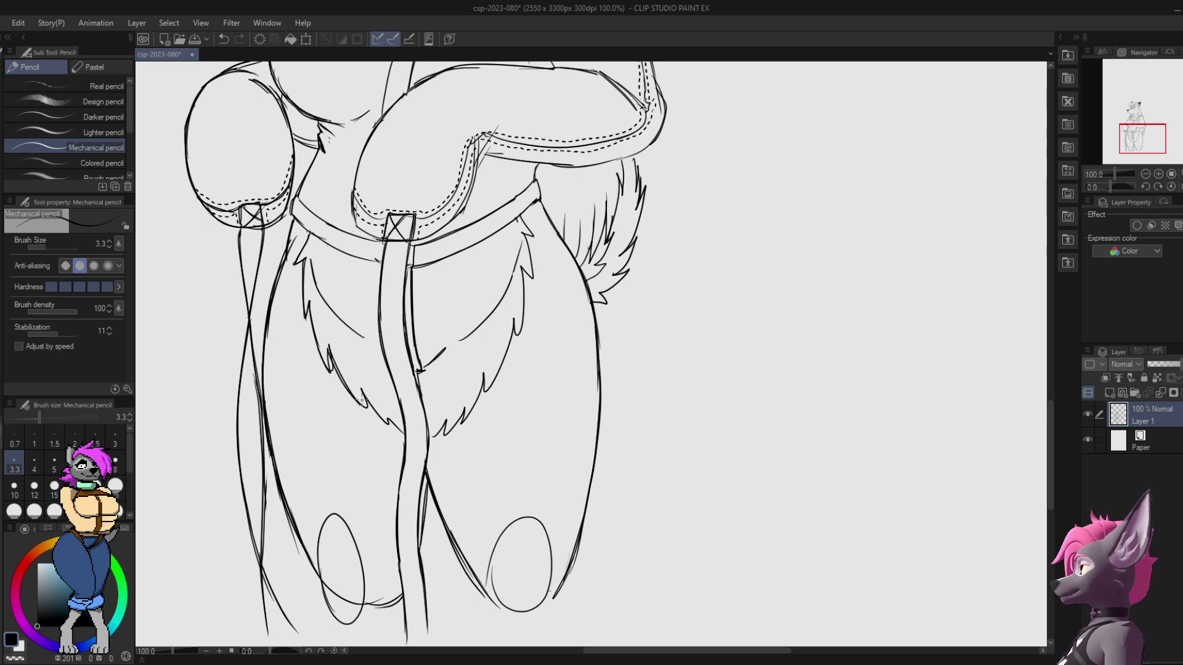
key(ctrl+z)
drag(315, 338, 367, 409)
drag(364, 402, 347, 361)
key(ctrl+z)
key(ctrl+z)
mouse_move(295, 287)
mouse_down()
mouse_move(316, 334)
mouse_move(311, 304)
mouse_up()
drag(315, 328, 372, 387)
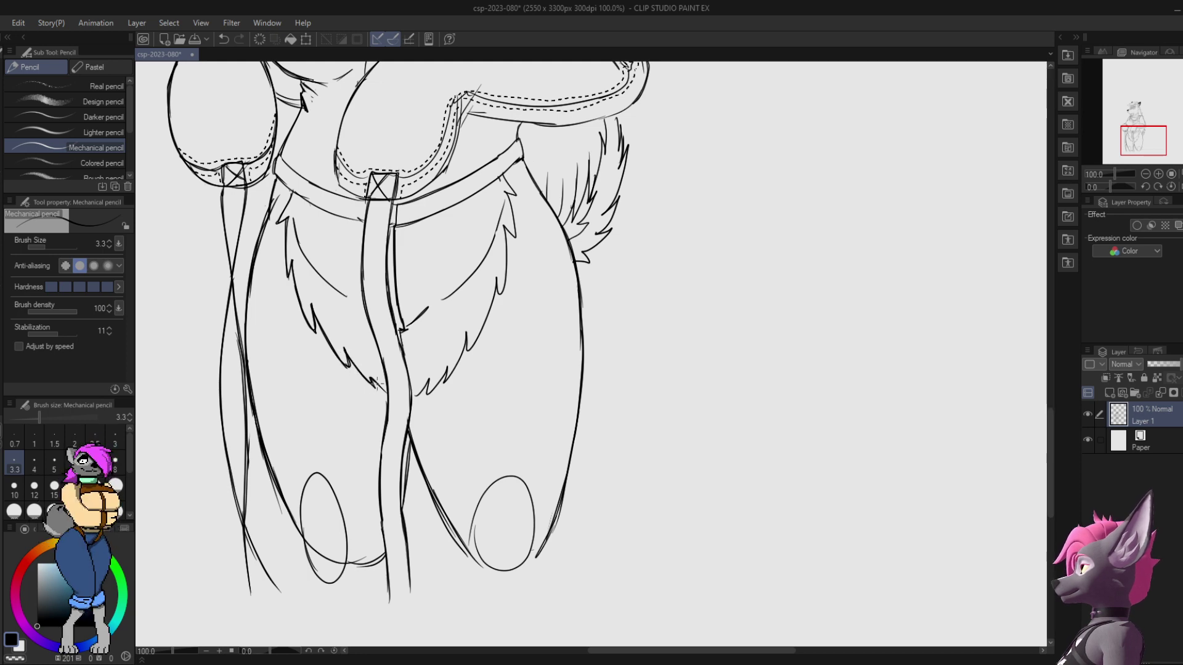
Step: Darken the curved fold lines on both sides of the center strap below the belt and save the drawing
drag(529, 264, 571, 421)
drag(335, 373, 392, 457)
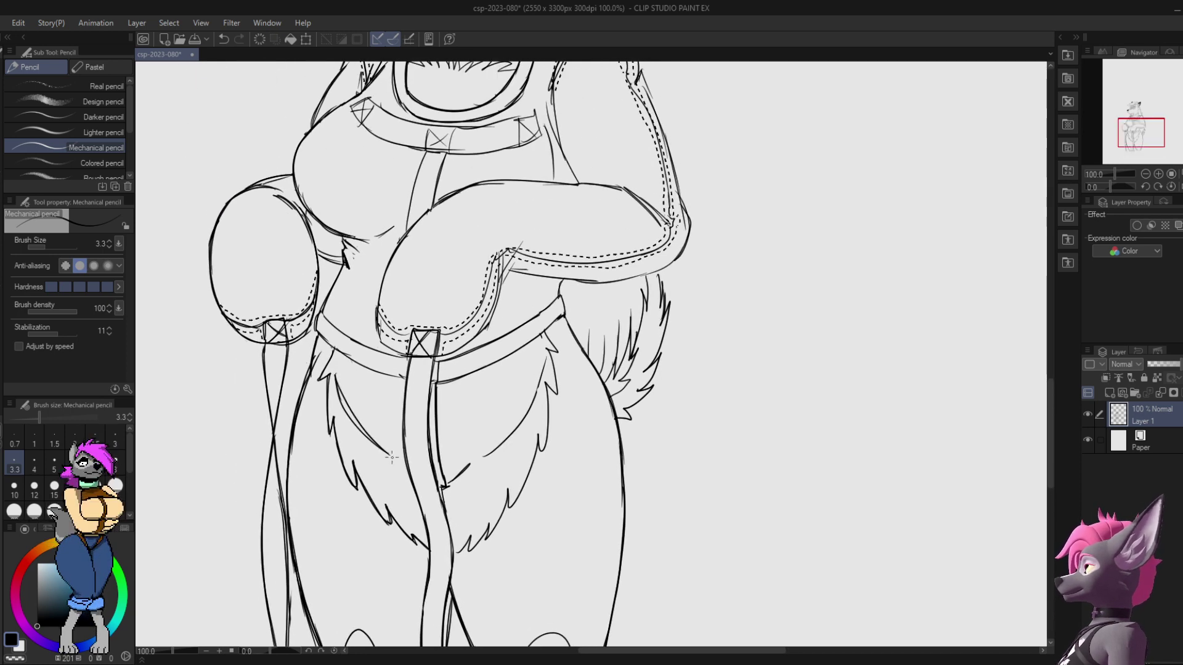
key(ctrl+z)
drag(336, 384, 390, 452)
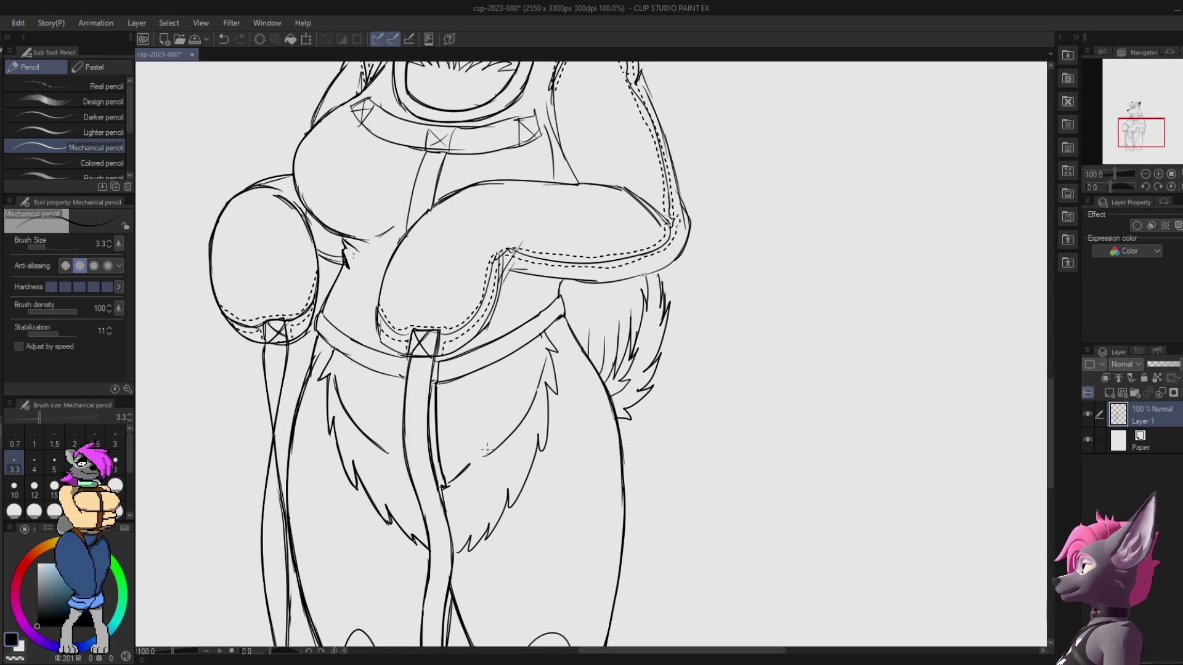
drag(485, 456, 544, 364)
key(ctrl+z)
drag(485, 455, 541, 368)
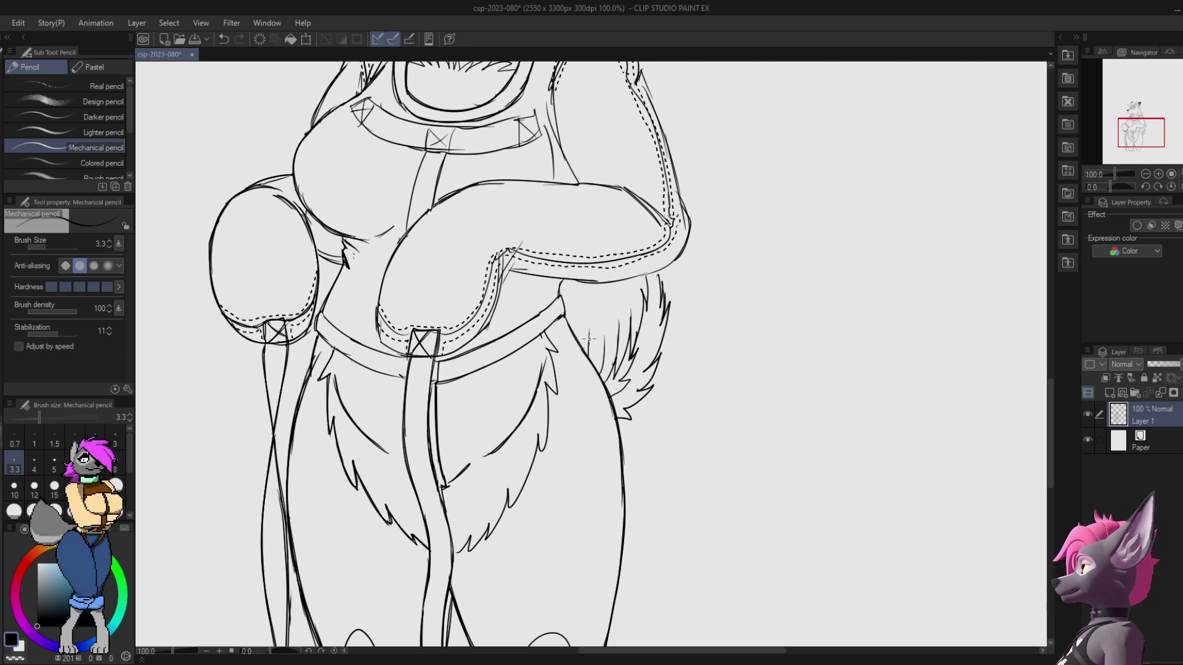
scroll(533, 364, down, 2)
key(ctrl+s)
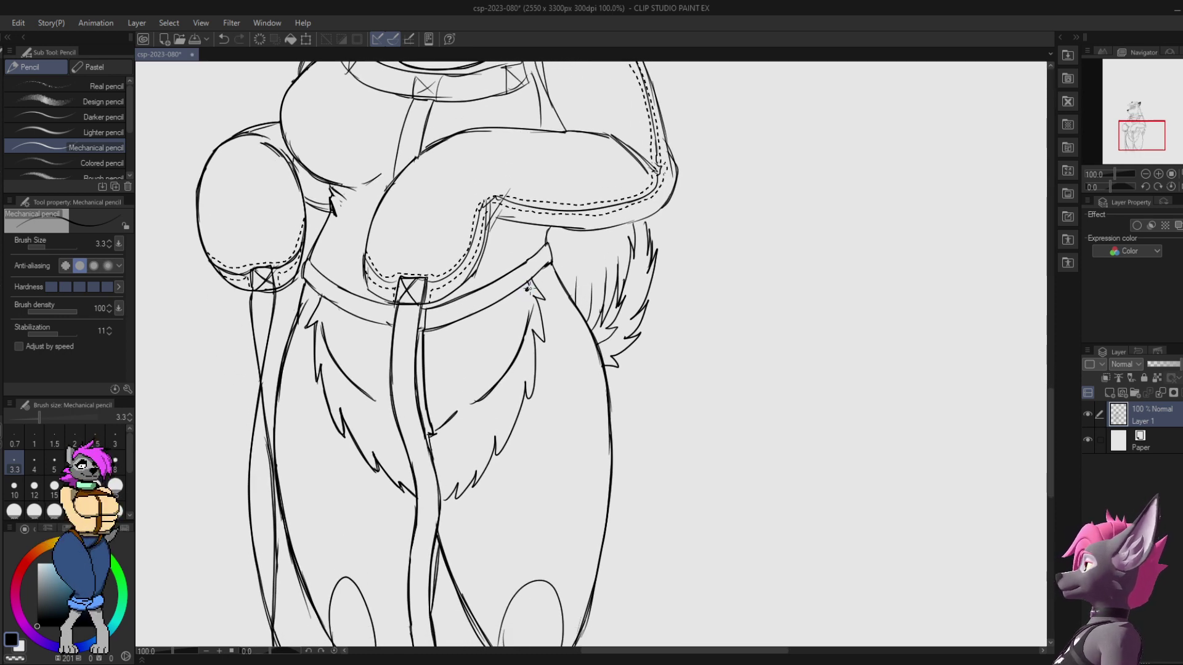
Step: Erase the stray marks below the belt's right-hand end and redraw the fur tufts there
key(e)
key(p)
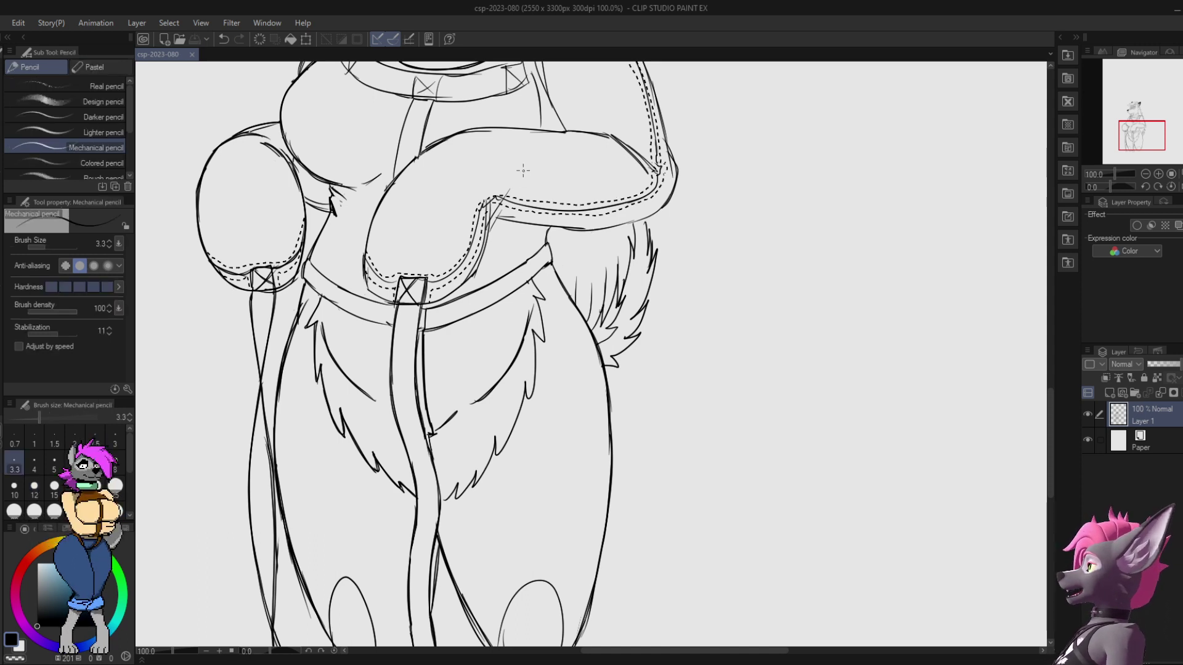
drag(532, 275, 544, 340)
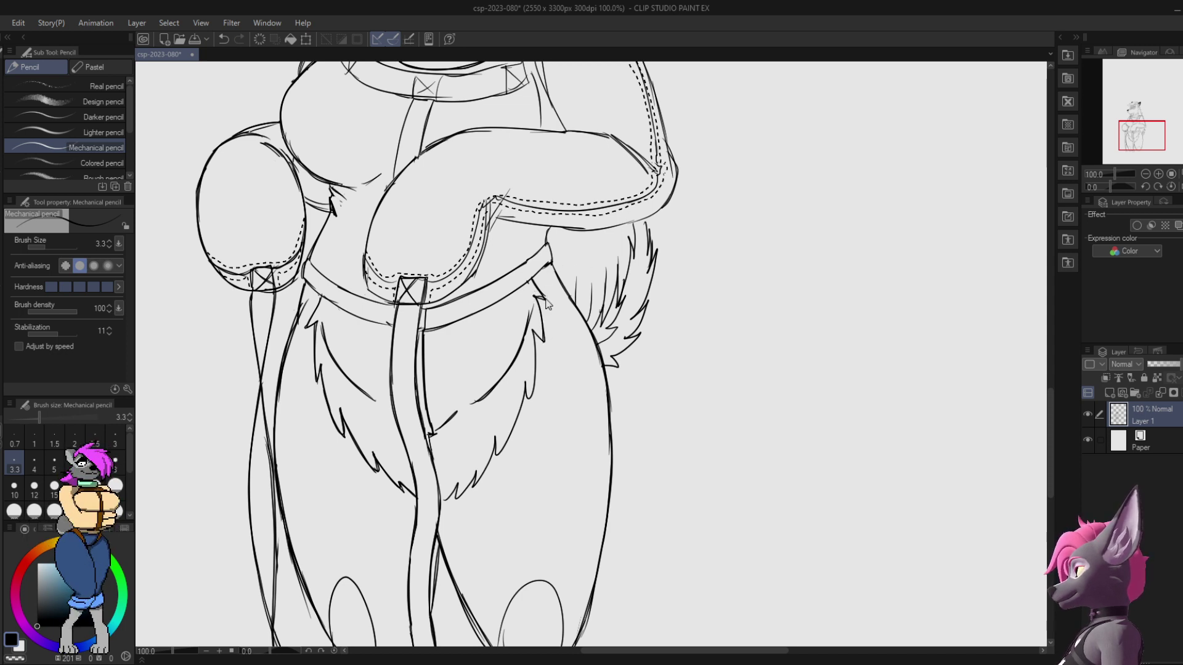
key(ctrl+z)
mouse_move(536, 296)
mouse_down()
mouse_move(546, 341)
mouse_move(529, 398)
mouse_move(534, 336)
mouse_up()
key(ctrl+z)
key(ctrl+z)
mouse_move(516, 431)
mouse_down()
mouse_move(536, 350)
mouse_move(523, 376)
mouse_move(514, 369)
mouse_move(499, 401)
mouse_move(469, 417)
mouse_move(474, 355)
mouse_up()
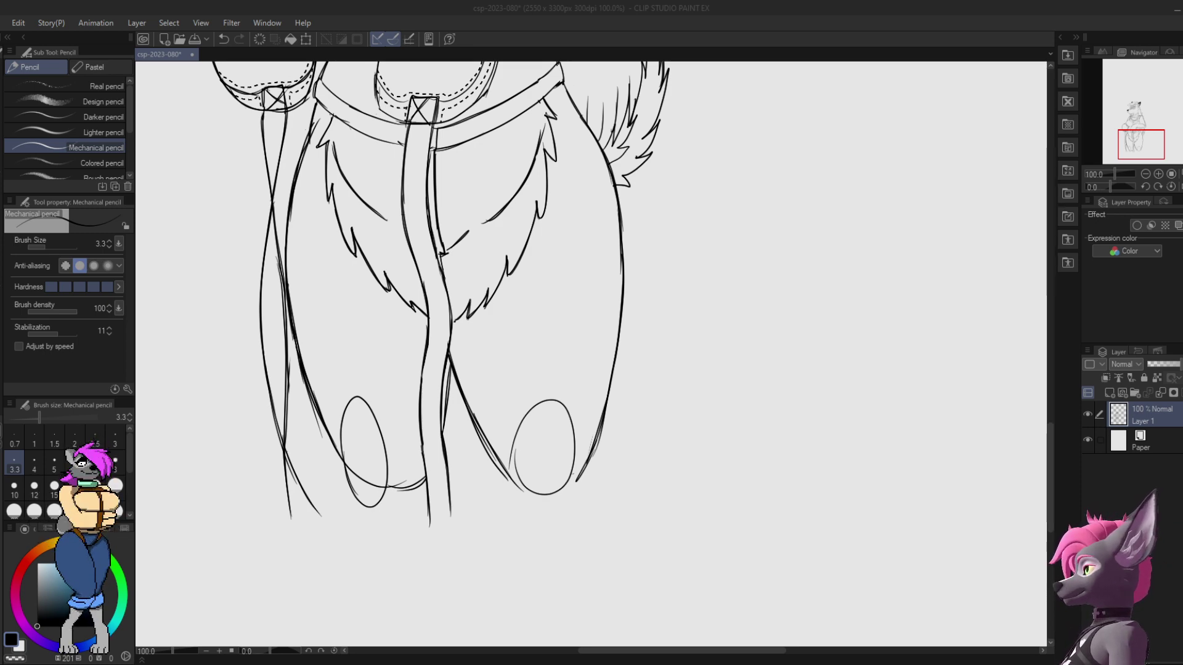
Step: Sketch short fur lines on the right-hand side of the center strap and clean up the fur tuft at the left-hand waist
drag(487, 259, 531, 195)
drag(546, 262, 571, 193)
key(ctrl+z)
drag(552, 93, 543, 370)
mouse_move(528, 266)
mouse_down()
mouse_move(552, 253)
mouse_move(550, 217)
mouse_up()
key(e)
drag(368, 249, 366, 258)
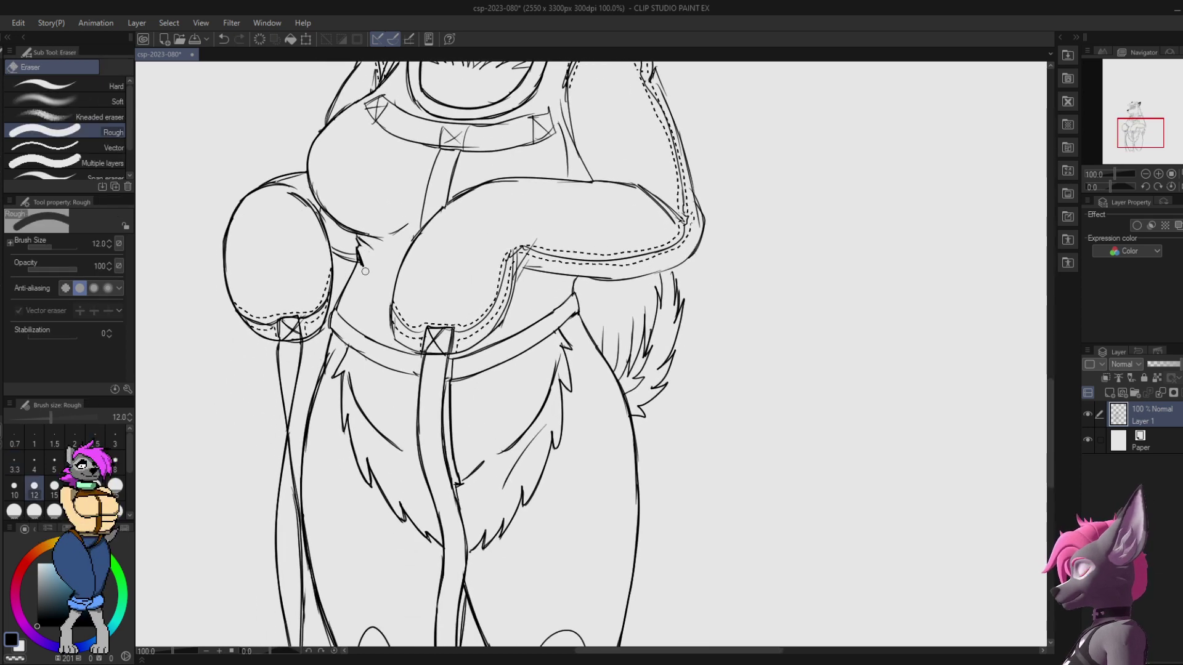
key(p)
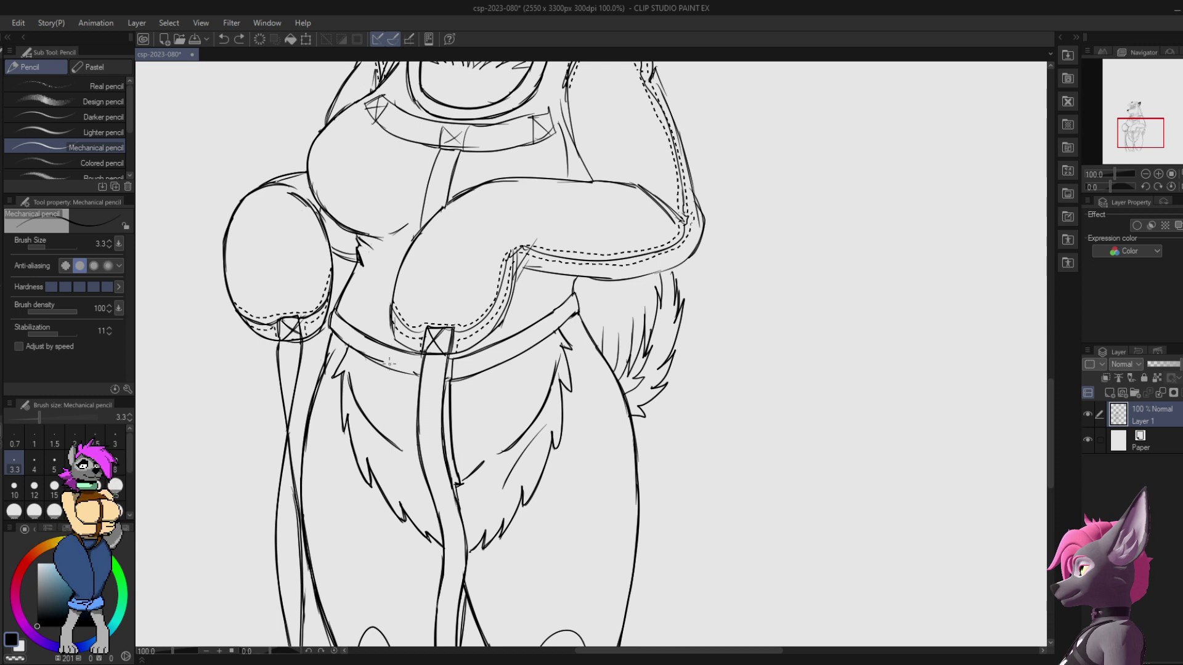
Step: Darken the belt's edges on both sides of the center strap
drag(389, 363, 419, 372)
key(ctrl+z)
drag(333, 328, 418, 374)
drag(588, 303, 605, 309)
drag(468, 385, 595, 315)
key(ctrl+z)
drag(475, 376, 590, 322)
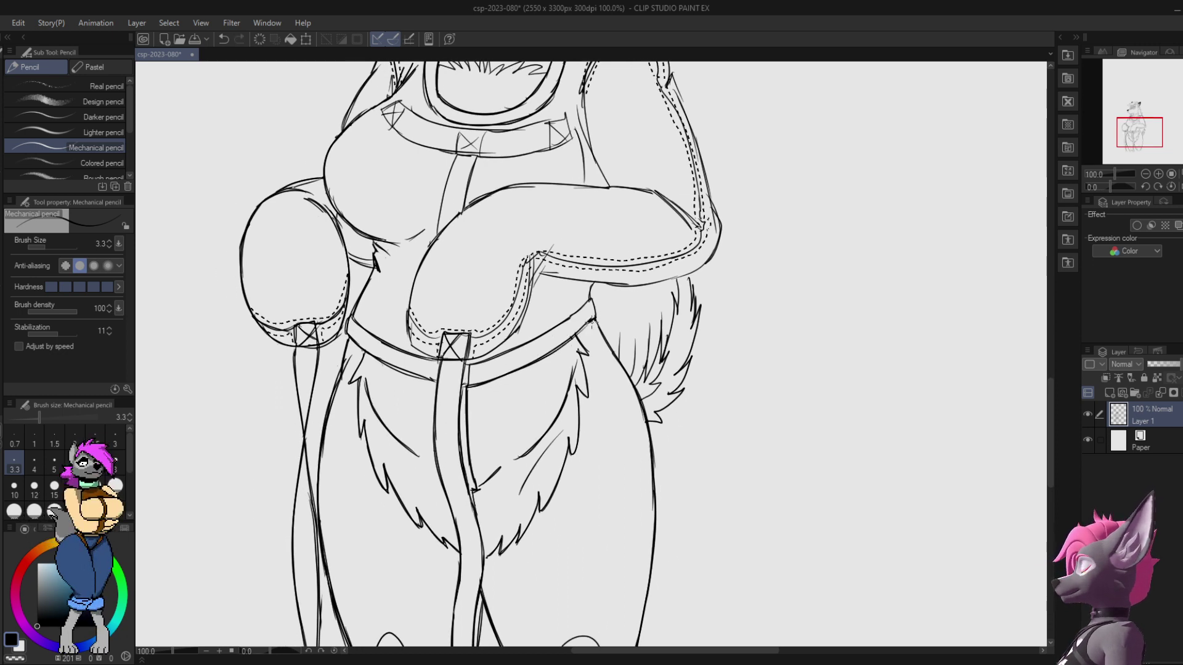
drag(474, 363, 587, 302)
drag(471, 366, 467, 390)
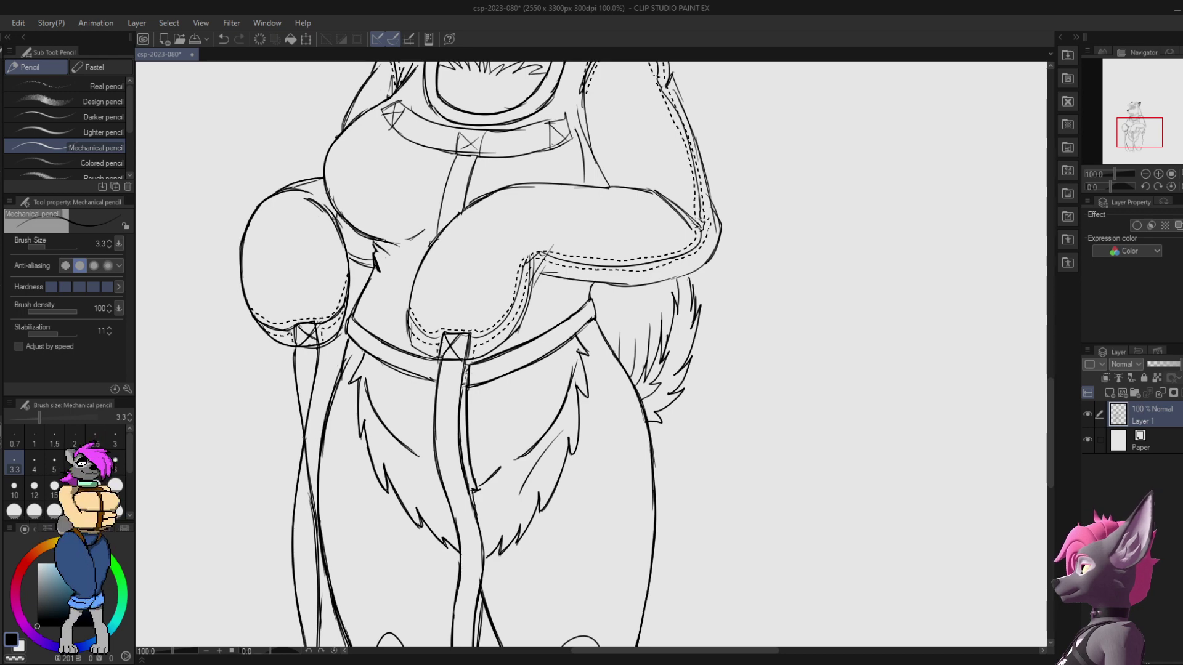
Step: Darken the jagged fur tufts and inner fur strokes of the tail behind the hip
mouse_move(679, 252)
mouse_down()
mouse_move(663, 272)
mouse_move(628, 255)
mouse_up()
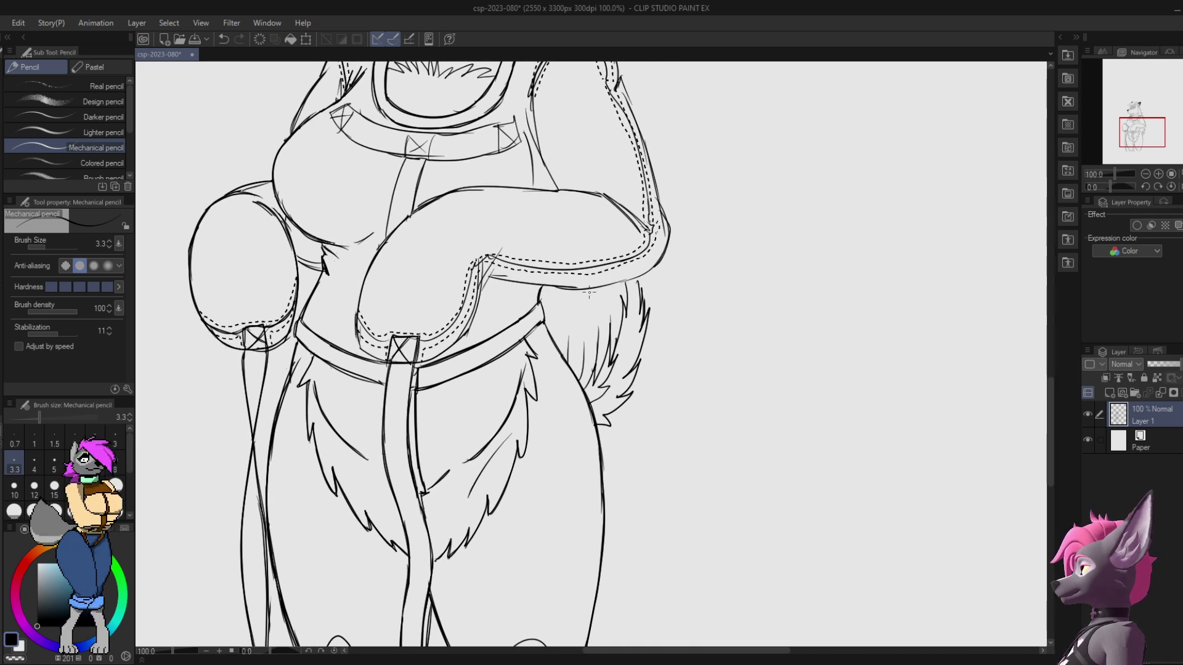
mouse_move(595, 425)
mouse_down()
mouse_move(611, 426)
mouse_move(603, 416)
mouse_up()
mouse_move(603, 416)
mouse_down()
mouse_move(646, 364)
mouse_move(621, 380)
mouse_move(654, 311)
mouse_move(641, 325)
mouse_move(644, 276)
mouse_move(623, 286)
mouse_move(625, 327)
mouse_move(590, 387)
mouse_up()
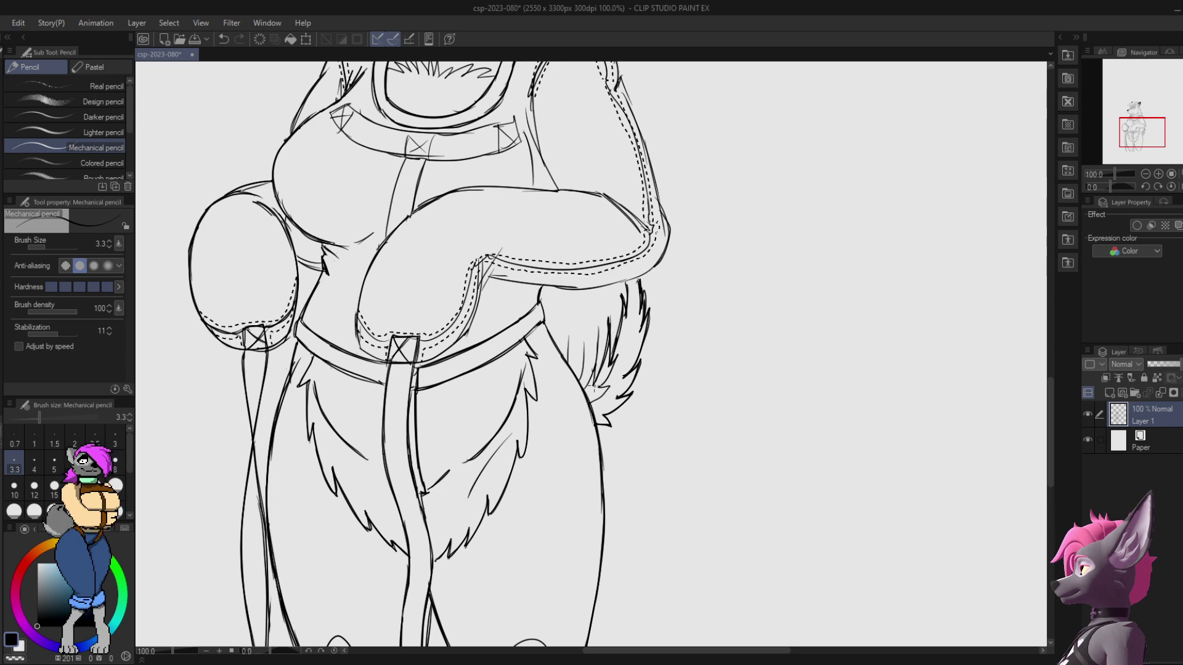
mouse_move(605, 330)
mouse_down()
mouse_move(587, 390)
mouse_move(598, 374)
mouse_move(568, 362)
mouse_up()
drag(589, 402, 617, 386)
mouse_move(617, 380)
mouse_down()
mouse_move(602, 390)
mouse_move(619, 371)
mouse_up()
drag(608, 377, 620, 355)
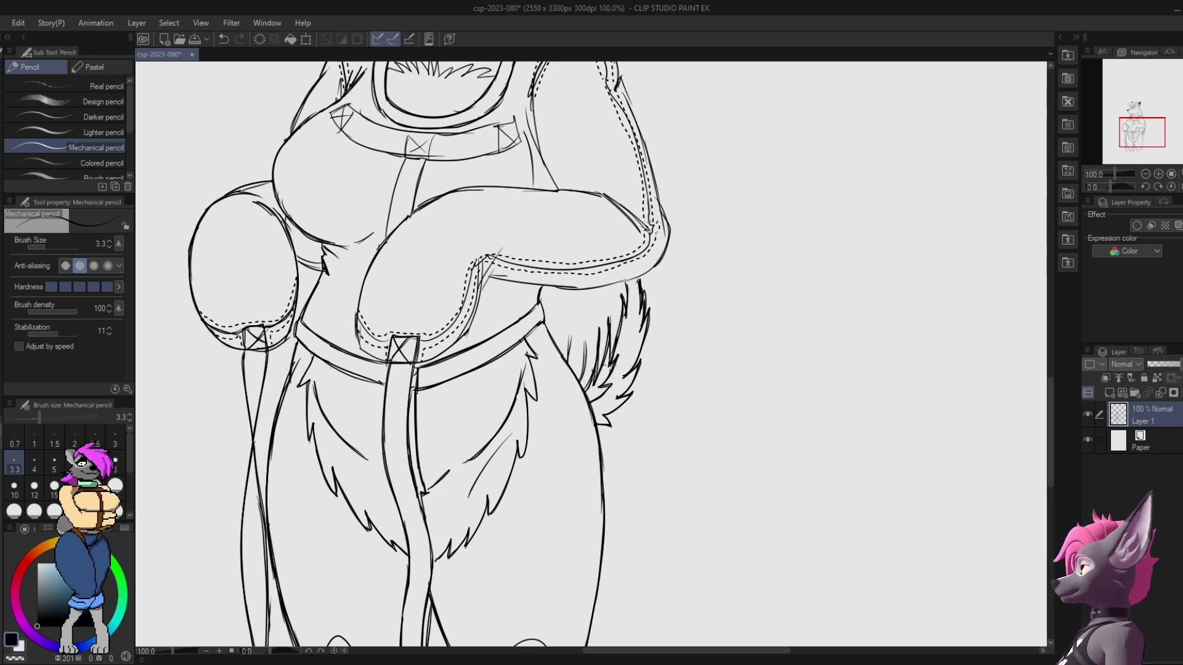
Step: Darken the outline of the crossed square patch on the front sleeve's end
mouse_move(551, 276)
mouse_down()
mouse_move(664, 274)
mouse_move(669, 301)
mouse_up()
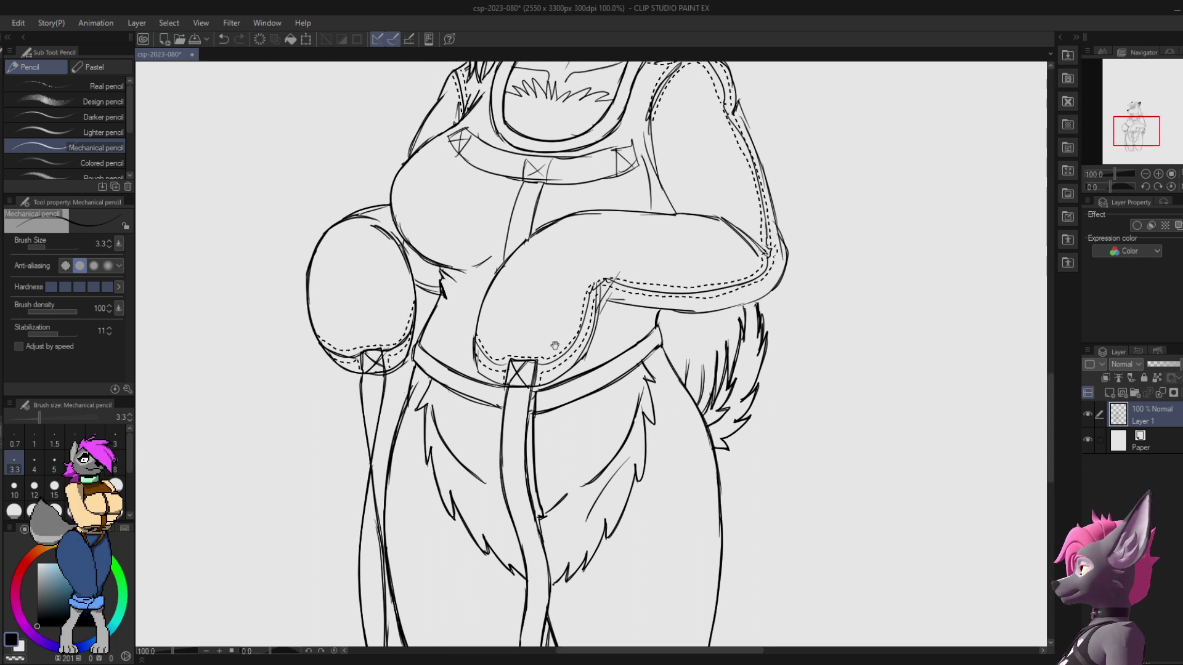
drag(510, 361, 505, 388)
mouse_move(511, 361)
mouse_down()
mouse_move(538, 362)
mouse_move(535, 388)
mouse_up()
mouse_move(475, 351)
mouse_down()
mouse_move(479, 372)
mouse_move(510, 388)
mouse_move(487, 302)
mouse_move(478, 336)
mouse_up()
key(ctrl+z)
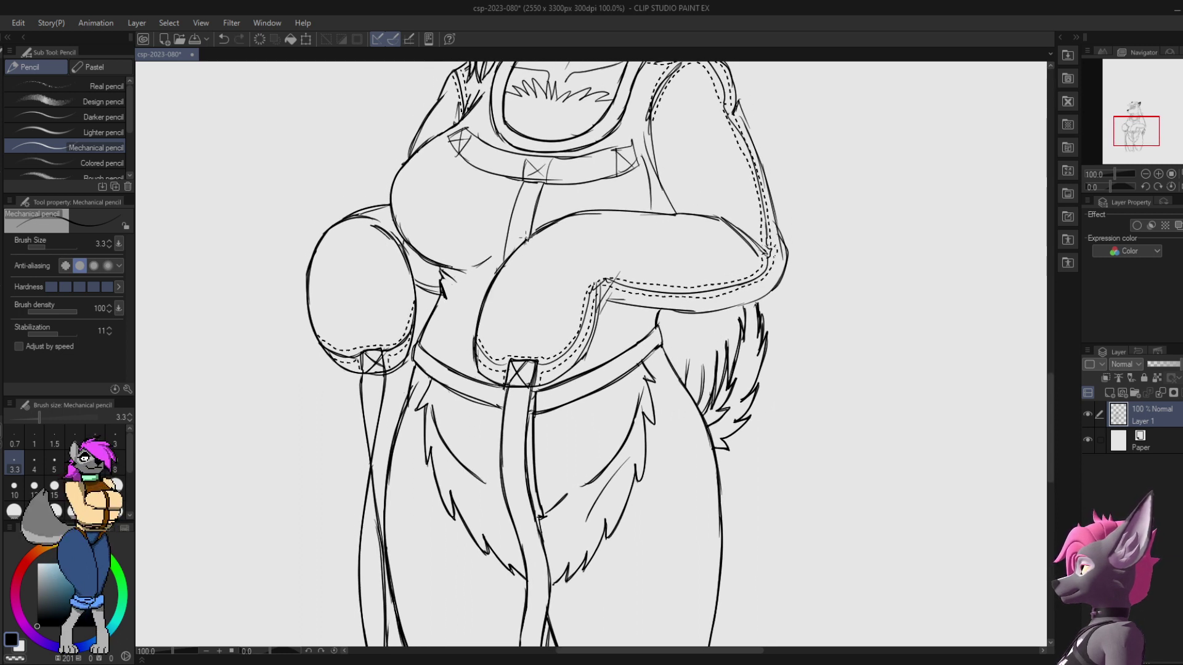
Step: Redraw the upper contour of the front forearm as a darker, smoother line
drag(510, 257, 500, 269)
mouse_move(573, 213)
mouse_down()
mouse_move(505, 264)
mouse_move(667, 214)
mouse_up()
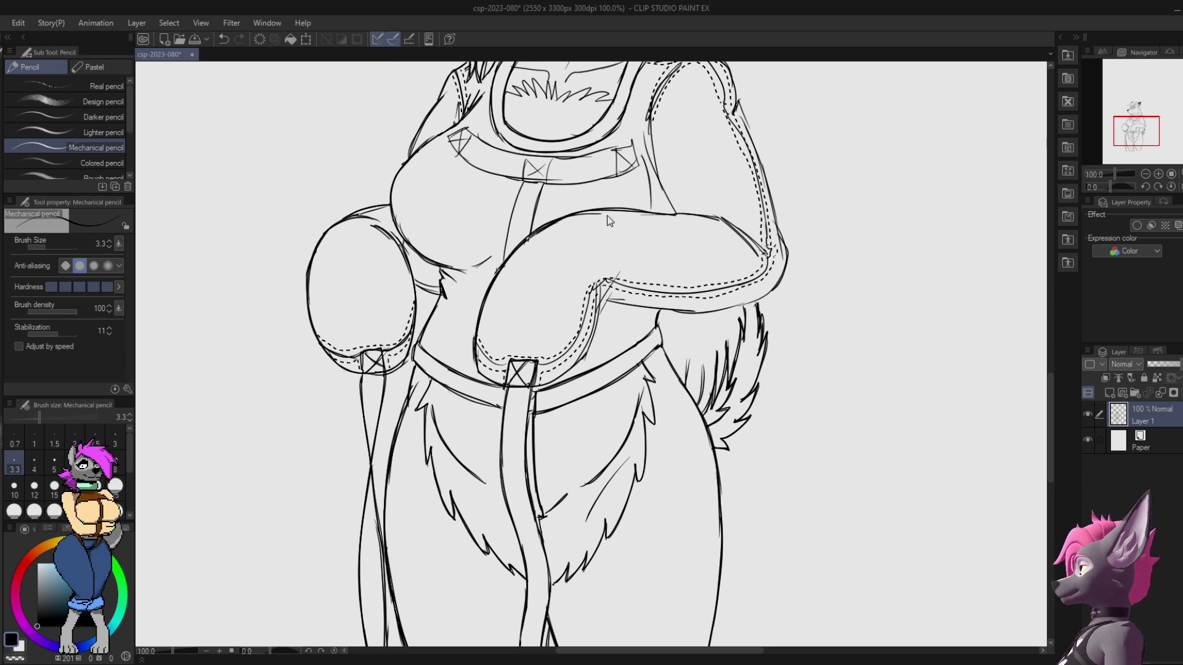
key(ctrl+z)
drag(555, 219, 724, 220)
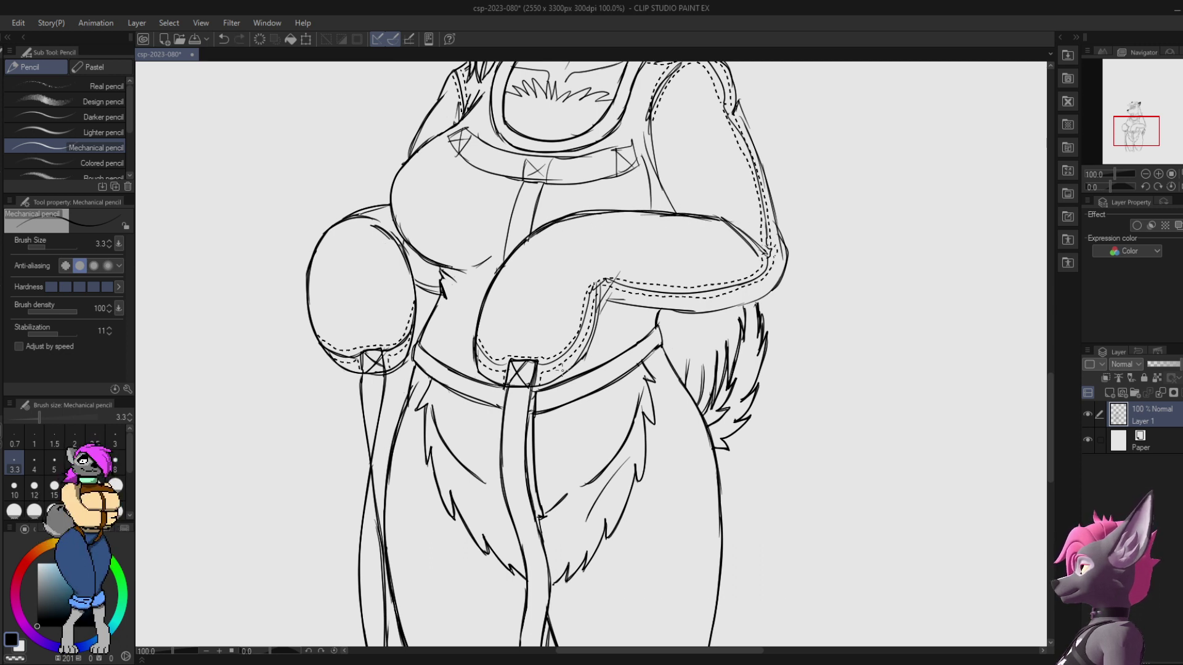
Step: Darken the crease at the front sleeve's inner bend and the underside of the forearm
mouse_move(535, 387)
mouse_down()
mouse_move(598, 334)
mouse_move(604, 302)
mouse_move(659, 290)
mouse_move(609, 303)
mouse_move(754, 303)
mouse_up()
key(ctrl+z)
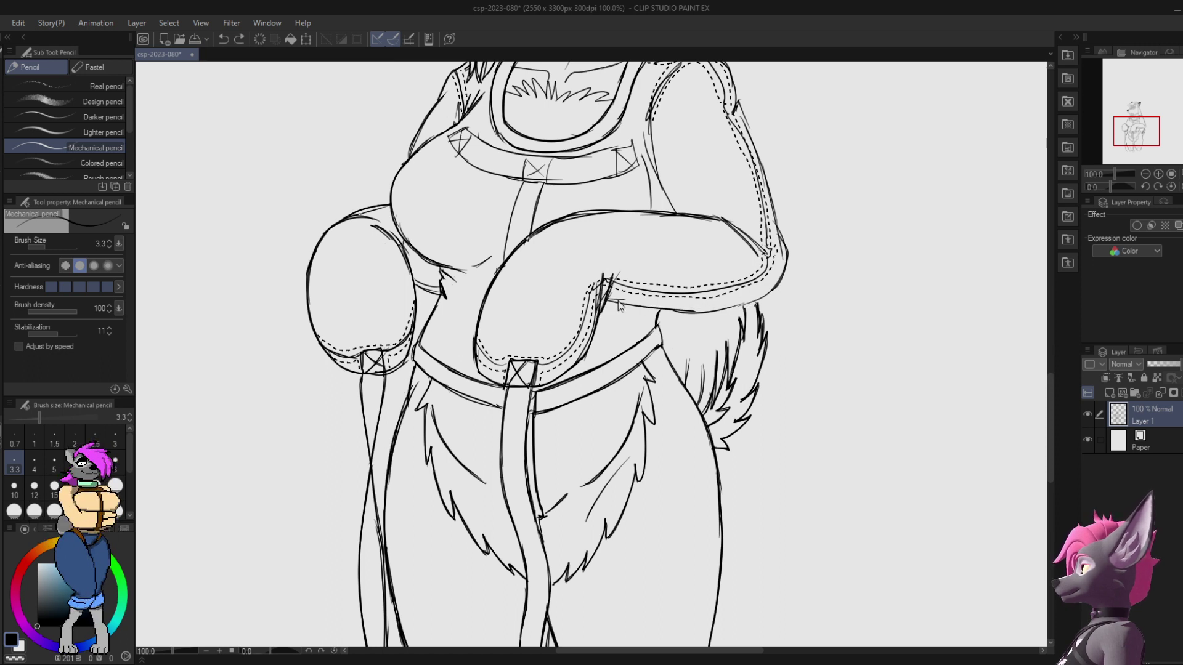
drag(608, 300, 730, 309)
key(ctrl+z)
mouse_move(608, 300)
mouse_down()
mouse_move(722, 310)
mouse_move(774, 281)
mouse_up()
key(ctrl+z)
key(ctrl+z)
mouse_move(710, 314)
mouse_down()
mouse_move(774, 292)
mouse_move(606, 367)
mouse_up()
key(ctrl+z)
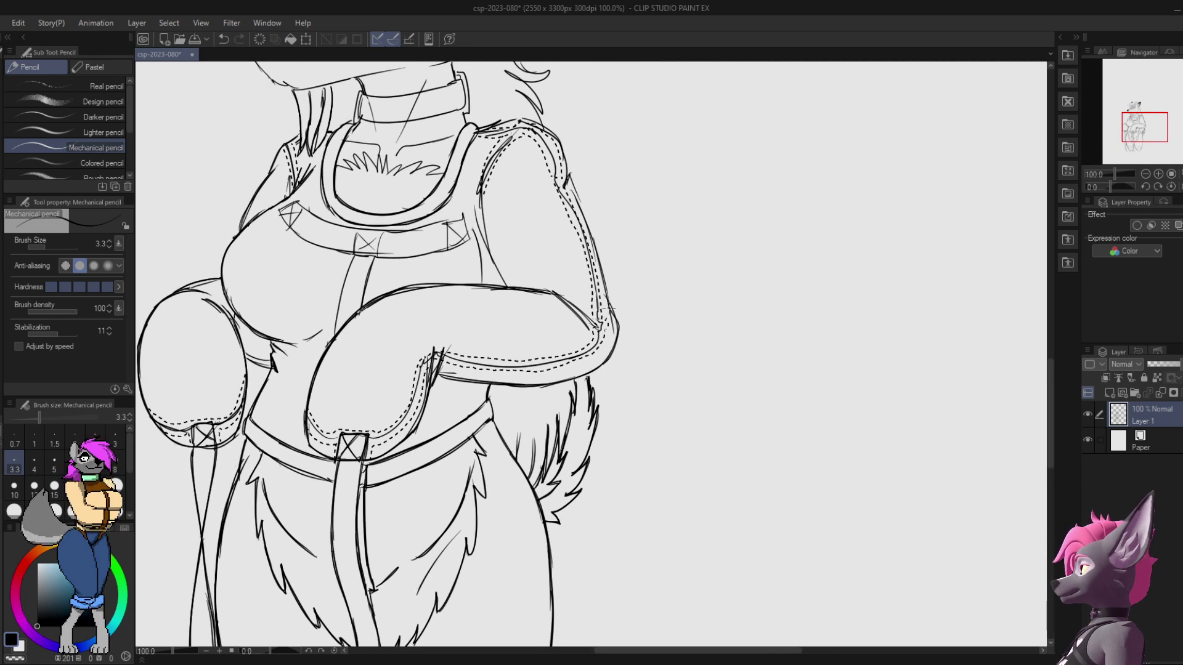
Step: Darken the outer contour of the right-hand sleeve around the elbow
drag(609, 307, 619, 336)
mouse_move(588, 227)
mouse_down()
mouse_move(577, 270)
mouse_move(594, 373)
mouse_move(597, 352)
mouse_up()
key(ctrl+z)
Step: Darken the inner edge of the right-hand upper arm and the torso's side line beside it
mouse_move(555, 232)
mouse_down()
mouse_move(528, 171)
mouse_move(544, 191)
mouse_up()
drag(472, 239, 495, 331)
key(ctrl+z)
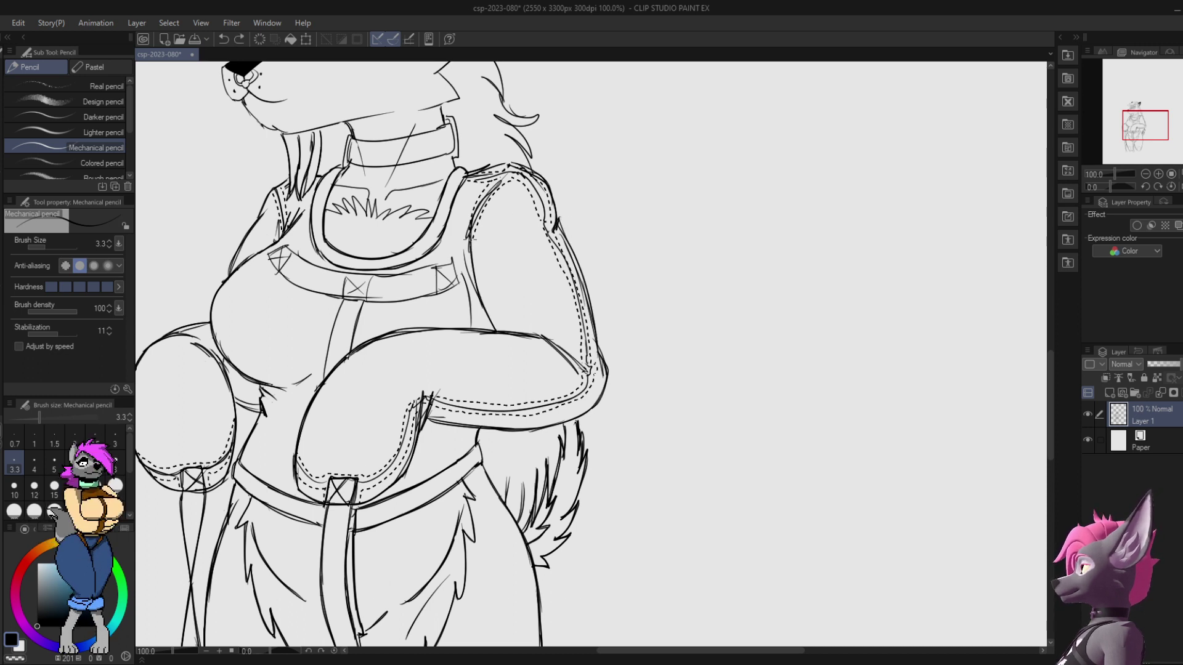
mouse_move(461, 250)
mouse_down()
mouse_move(486, 310)
mouse_move(473, 329)
mouse_up()
drag(463, 270, 471, 314)
key(ctrl+z)
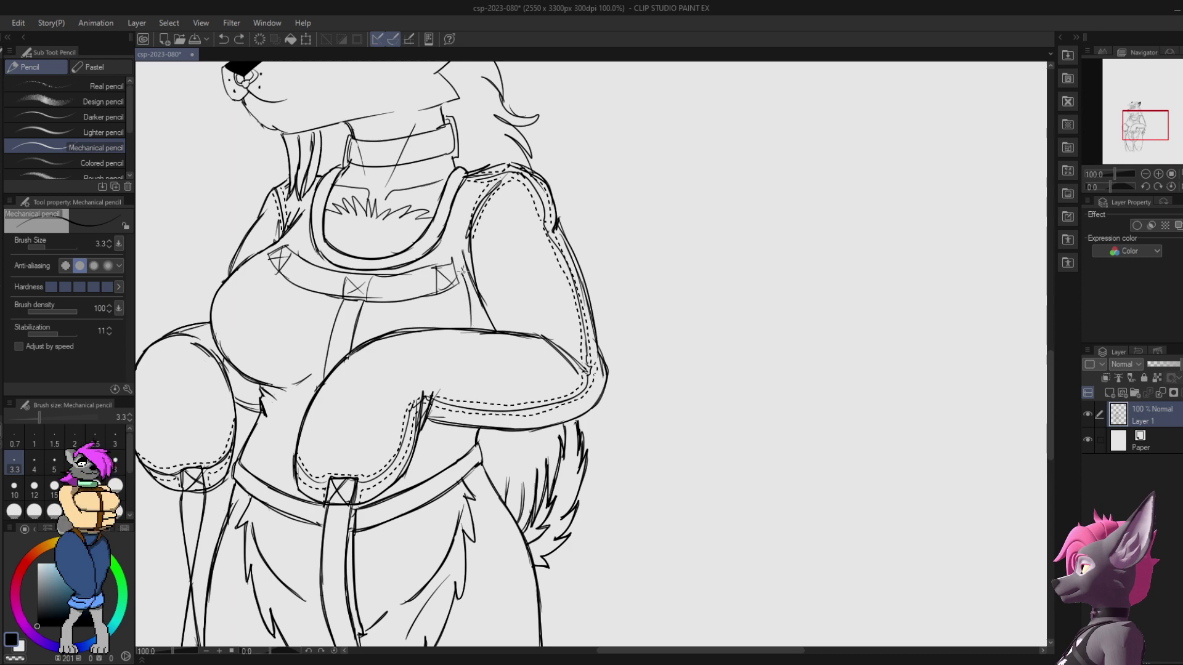
mouse_move(464, 267)
mouse_down()
mouse_move(473, 329)
mouse_move(548, 328)
mouse_move(694, 205)
mouse_up()
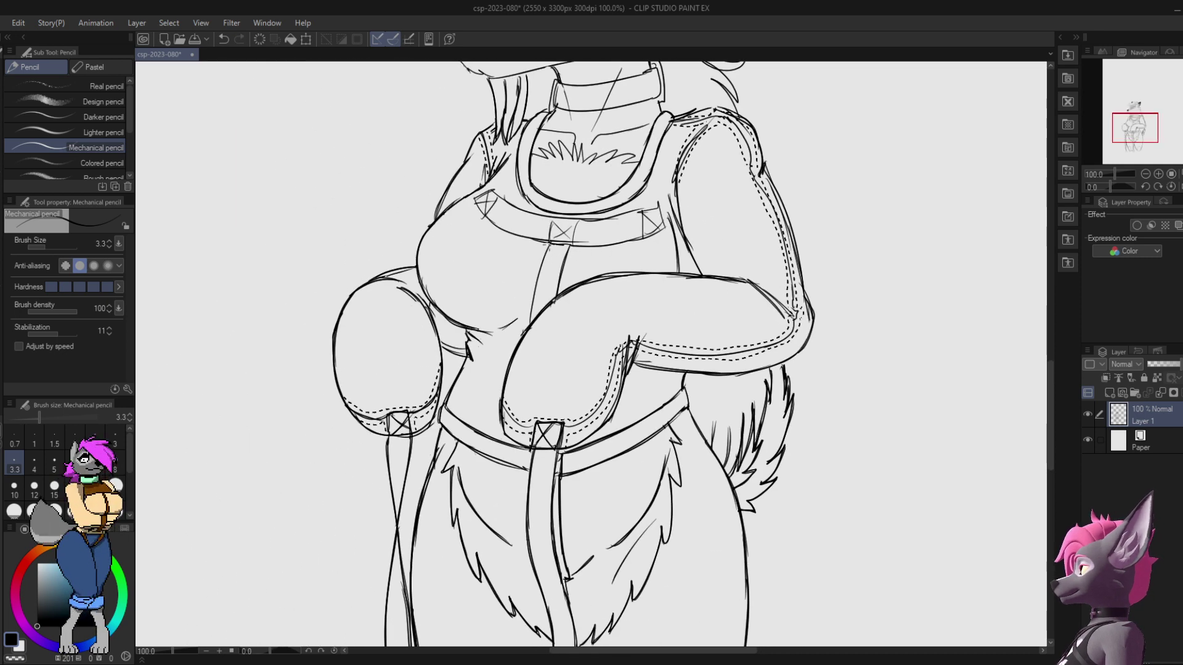
Step: Darken the vertical chest strap and the crossed square patch at its top
drag(549, 245, 527, 328)
key(ctrl+z)
drag(549, 245, 531, 321)
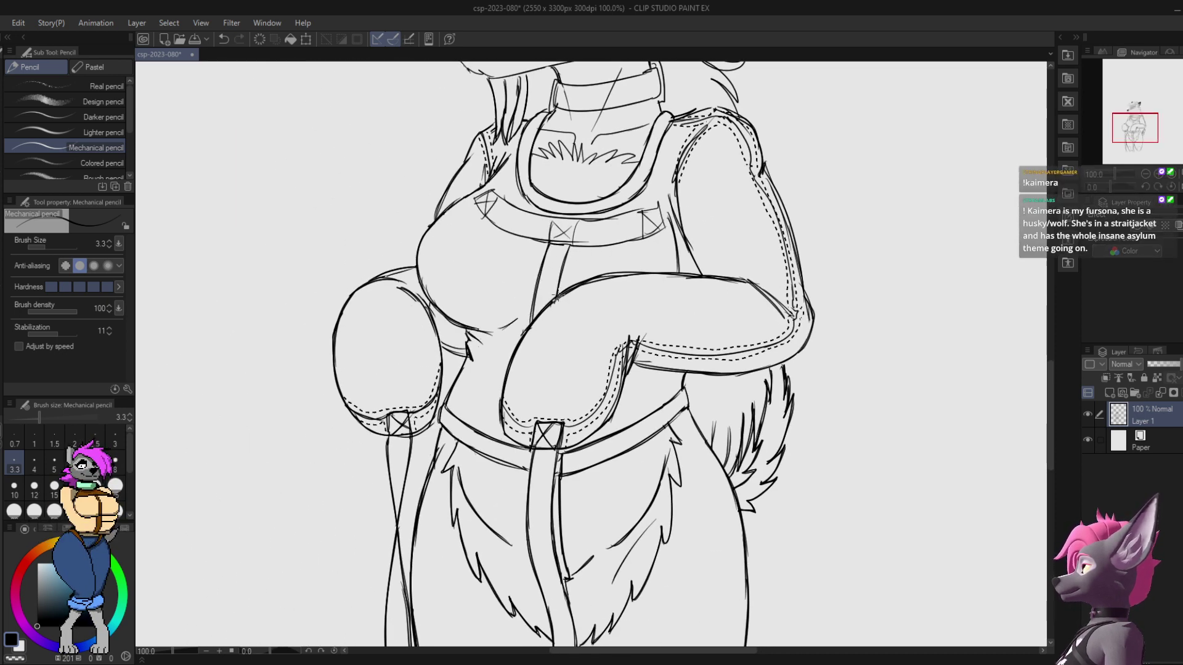
mouse_move(570, 246)
mouse_down()
mouse_move(556, 298)
mouse_move(574, 244)
mouse_move(555, 223)
mouse_up()
mouse_move(554, 222)
mouse_down()
mouse_move(549, 241)
mouse_move(574, 225)
mouse_up()
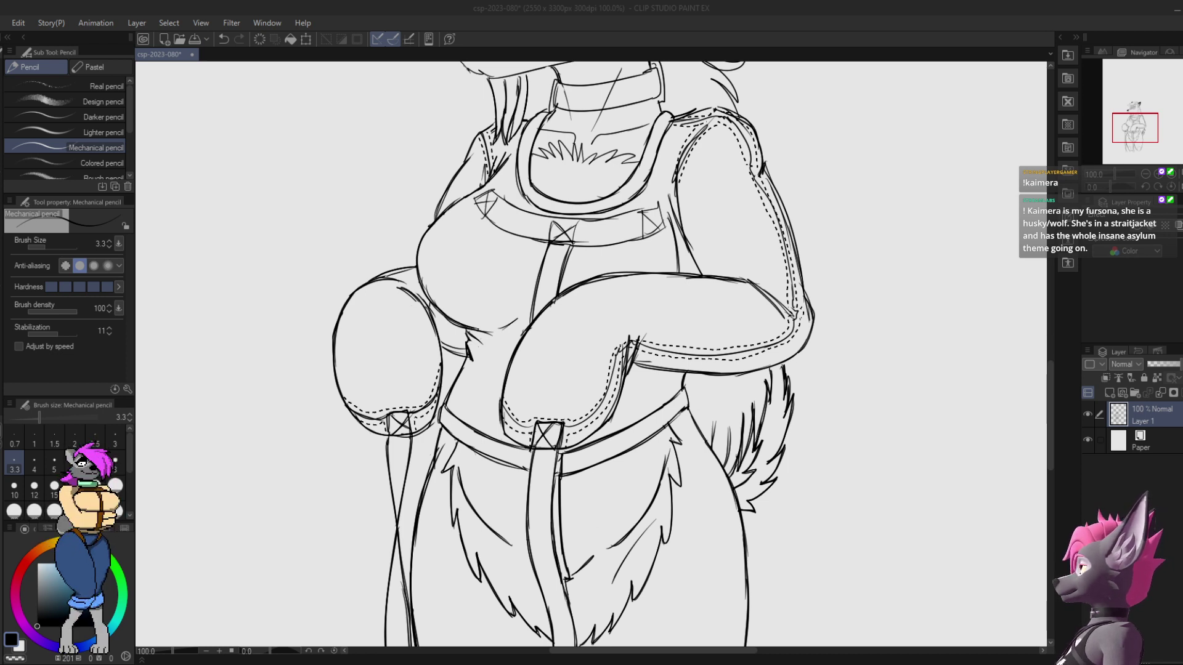
drag(463, 268, 476, 252)
mouse_move(516, 238)
mouse_down()
mouse_move(461, 280)
mouse_move(483, 285)
mouse_up()
drag(534, 290, 493, 311)
key(ctrl+z)
key(ctrl+z)
key(ctrl+z)
Step: Darken the curved chest band with its right-hand crossed patch and touch up the fold under the chest
mouse_move(500, 210)
mouse_down()
mouse_move(542, 218)
mouse_move(422, 280)
mouse_up()
drag(502, 288, 422, 275)
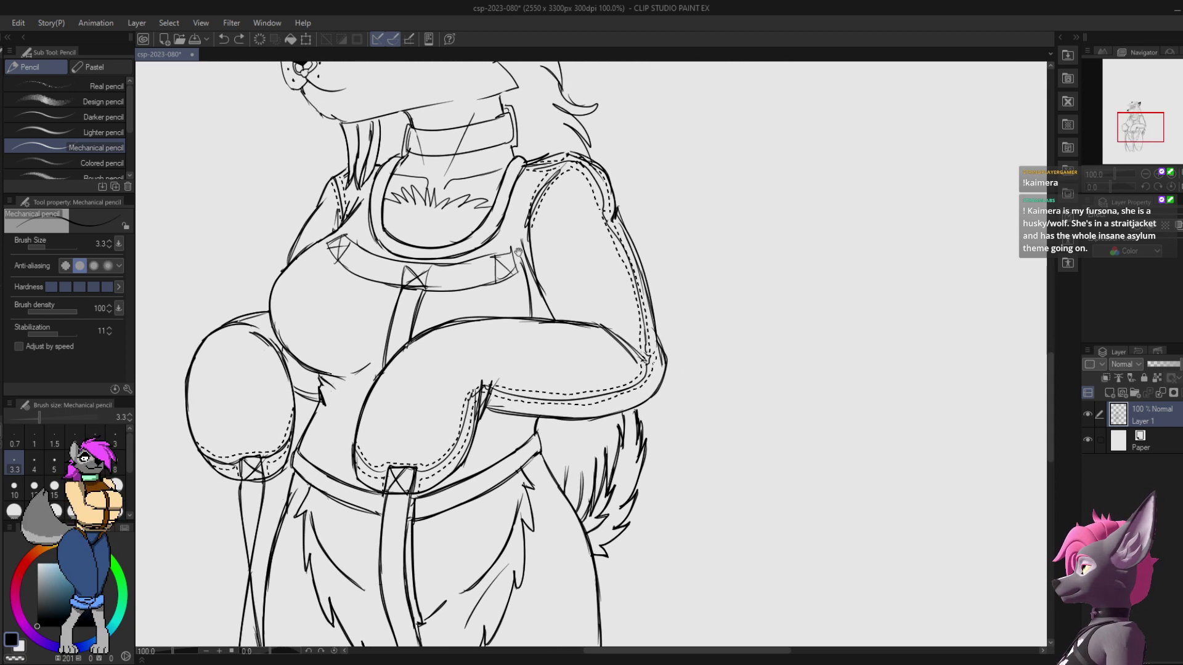
mouse_move(329, 245)
mouse_down()
mouse_move(394, 283)
mouse_move(419, 263)
mouse_move(510, 249)
mouse_move(521, 280)
mouse_move(496, 265)
mouse_move(516, 276)
mouse_up()
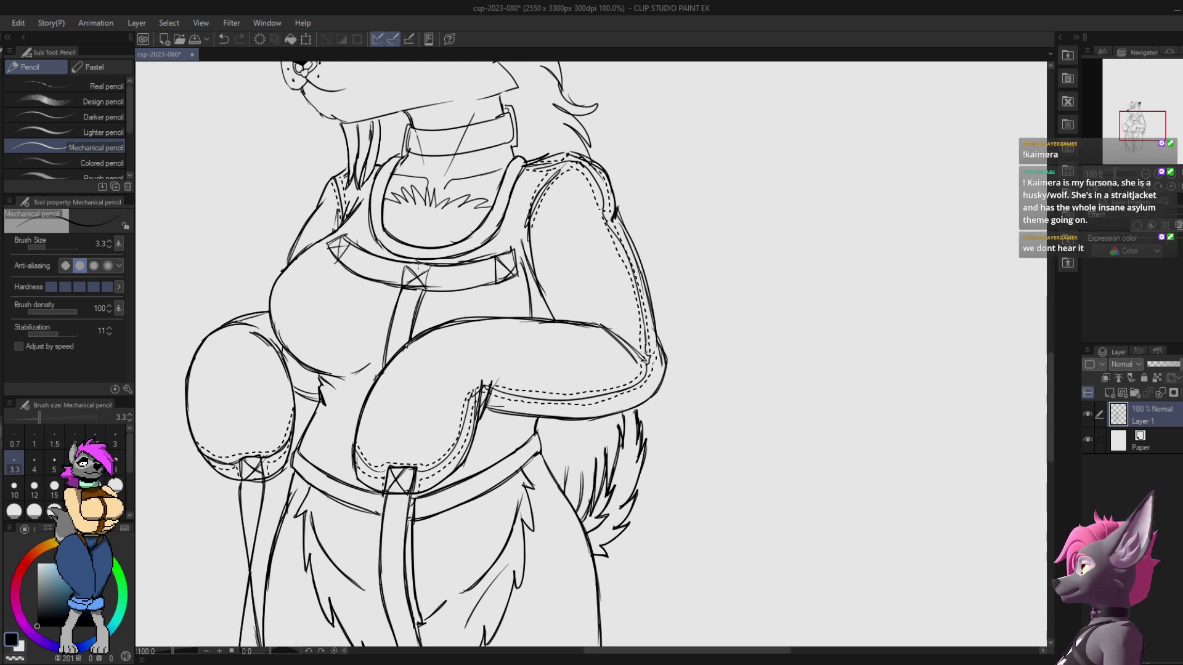
drag(421, 331, 491, 256)
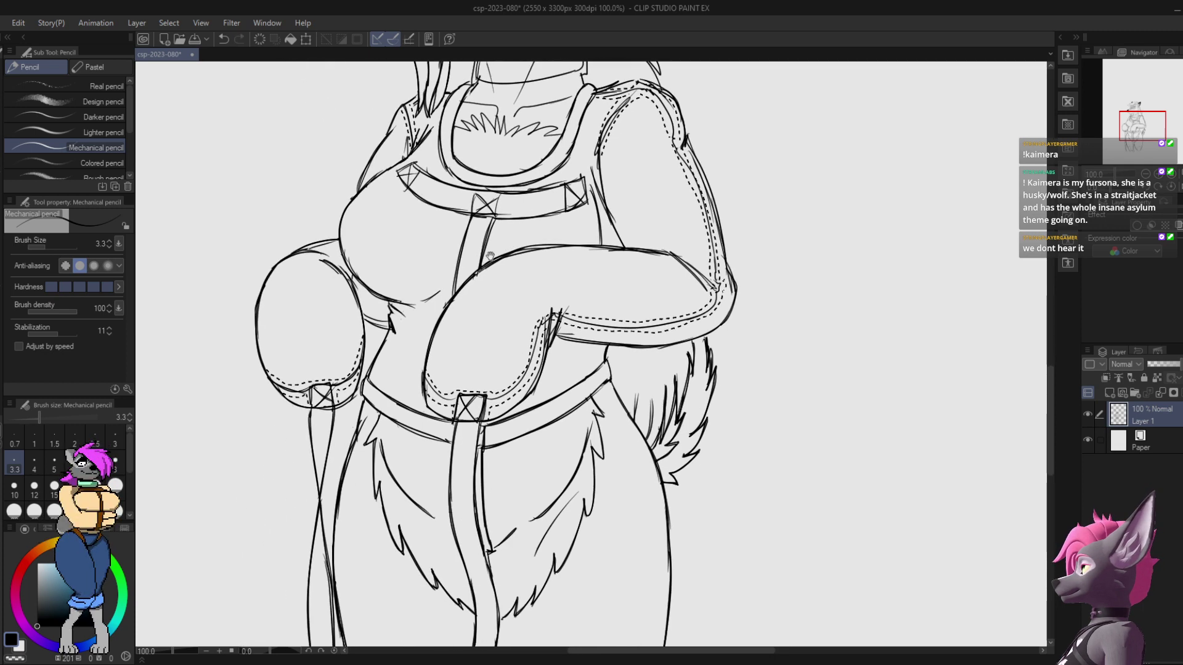
drag(429, 300, 445, 290)
drag(693, 153, 646, 314)
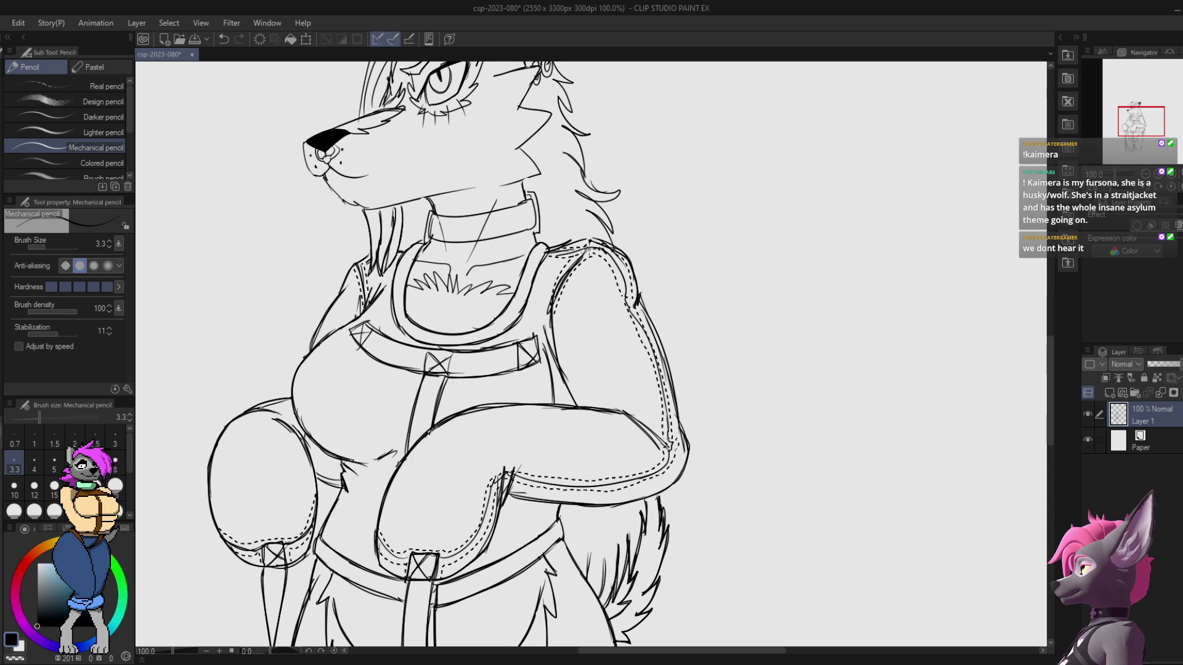
Step: Darken the solid seam between the stitching lines from the right-hand shoulder past the elbow to the front cuff
mouse_move(592, 245)
mouse_down()
mouse_move(621, 271)
mouse_move(653, 355)
mouse_move(671, 465)
mouse_move(634, 480)
mouse_move(524, 480)
mouse_move(658, 475)
mouse_move(675, 453)
mouse_up()
mouse_move(496, 482)
mouse_down()
mouse_move(479, 531)
mouse_move(487, 510)
mouse_up()
drag(380, 537, 411, 559)
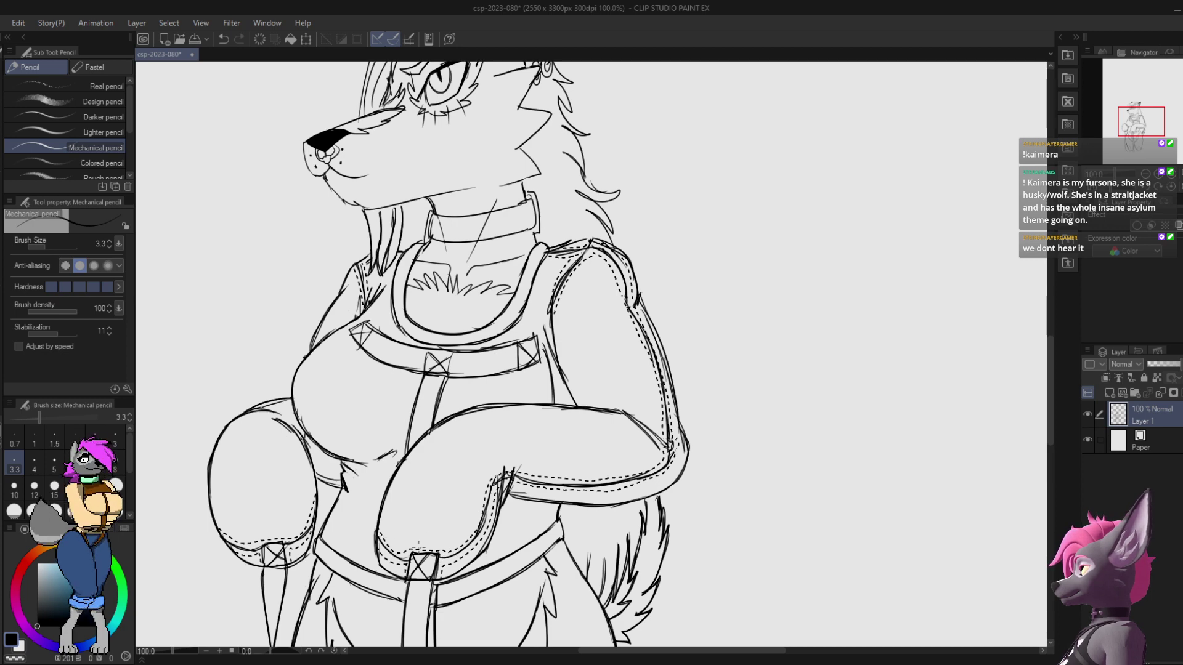
drag(472, 477, 455, 572)
Step: Darken the chest fur tufts inside the neckline
drag(547, 458, 560, 494)
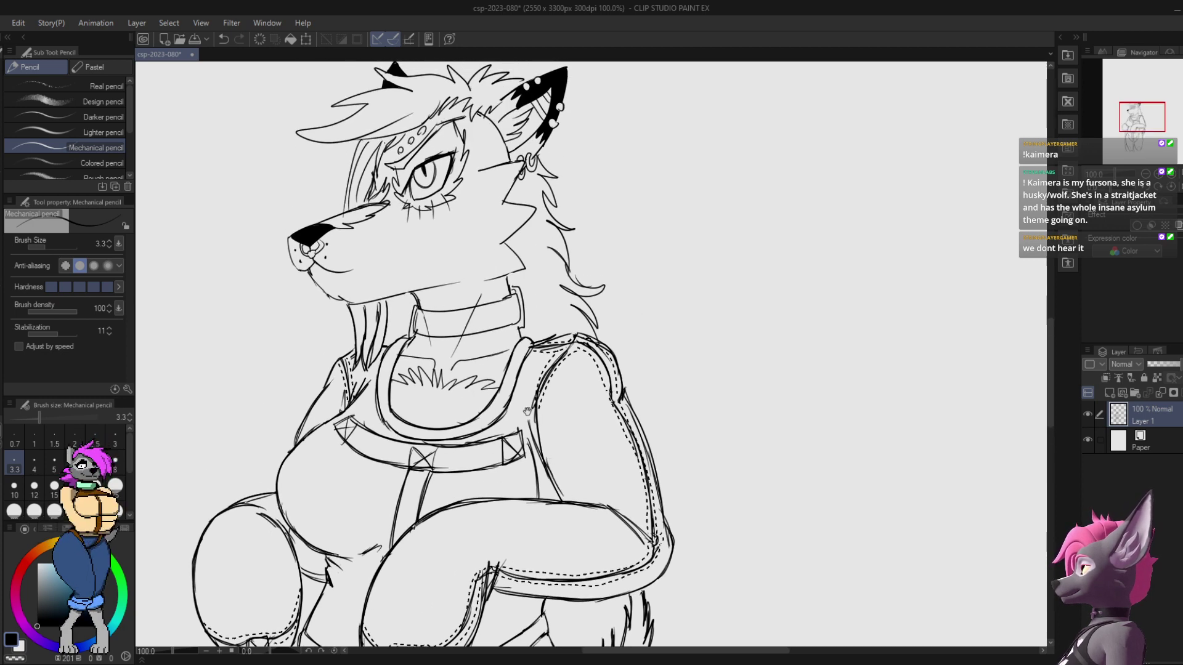
drag(528, 412, 559, 443)
mouse_move(473, 412)
mouse_down()
mouse_move(534, 418)
mouse_move(420, 405)
mouse_up()
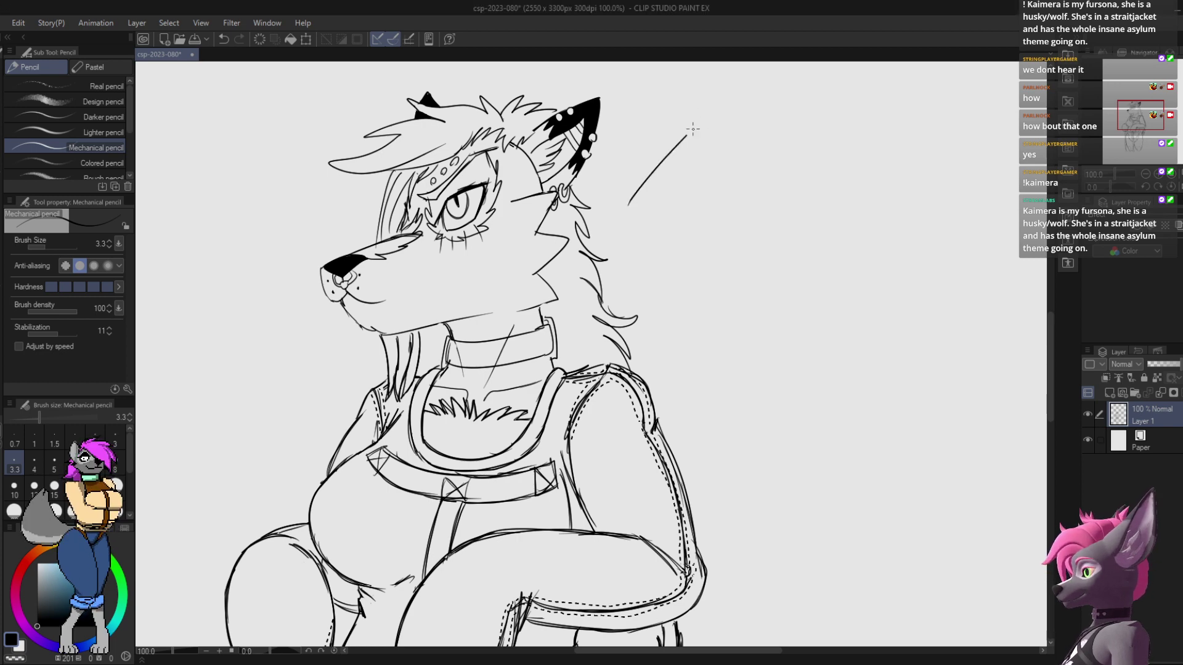
Step: Darken the underside of the jaw from the chin toward the cheek
drag(535, 308, 565, 285)
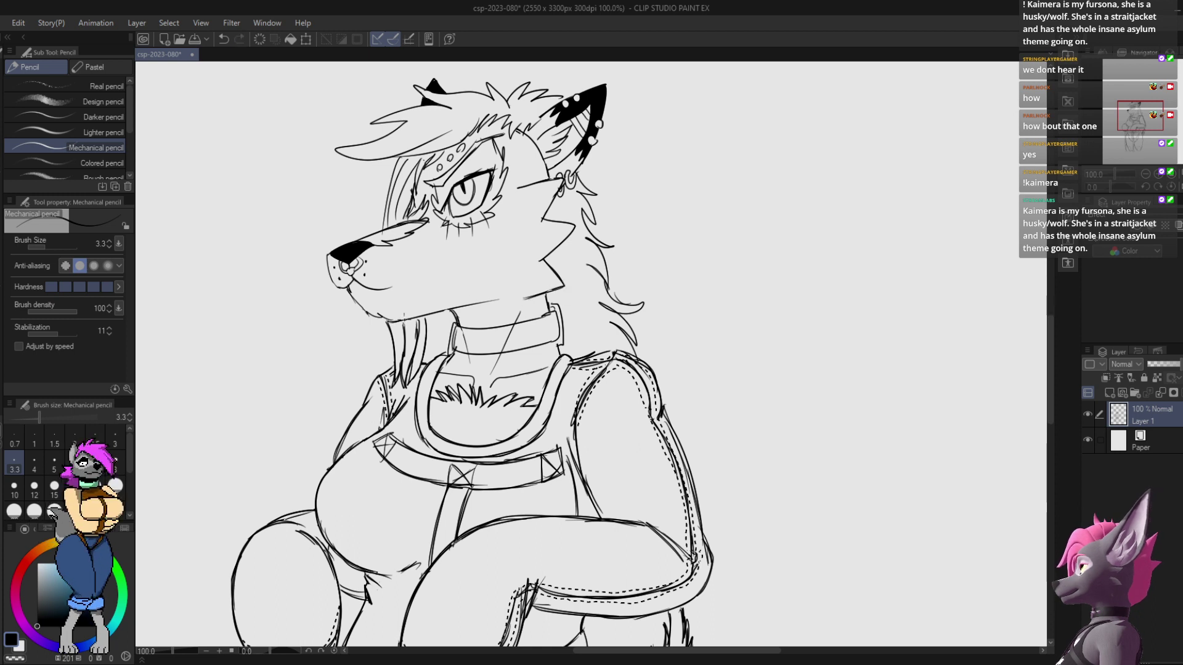
drag(404, 318, 497, 302)
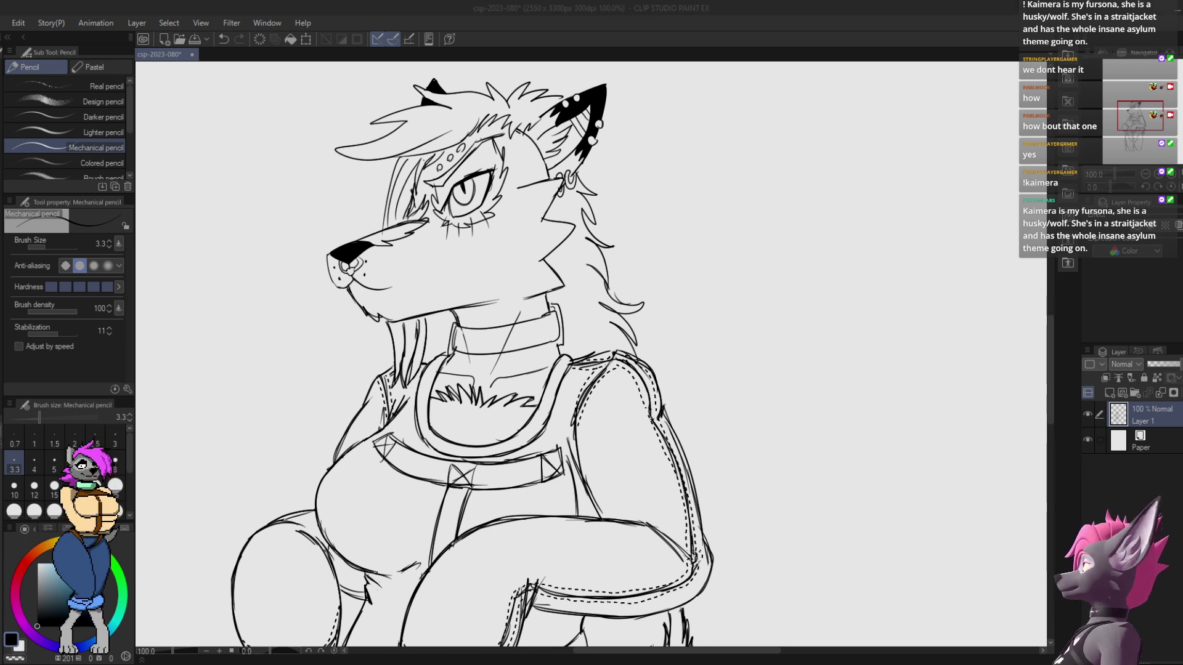
drag(579, 280, 633, 228)
key(ctrl+z)
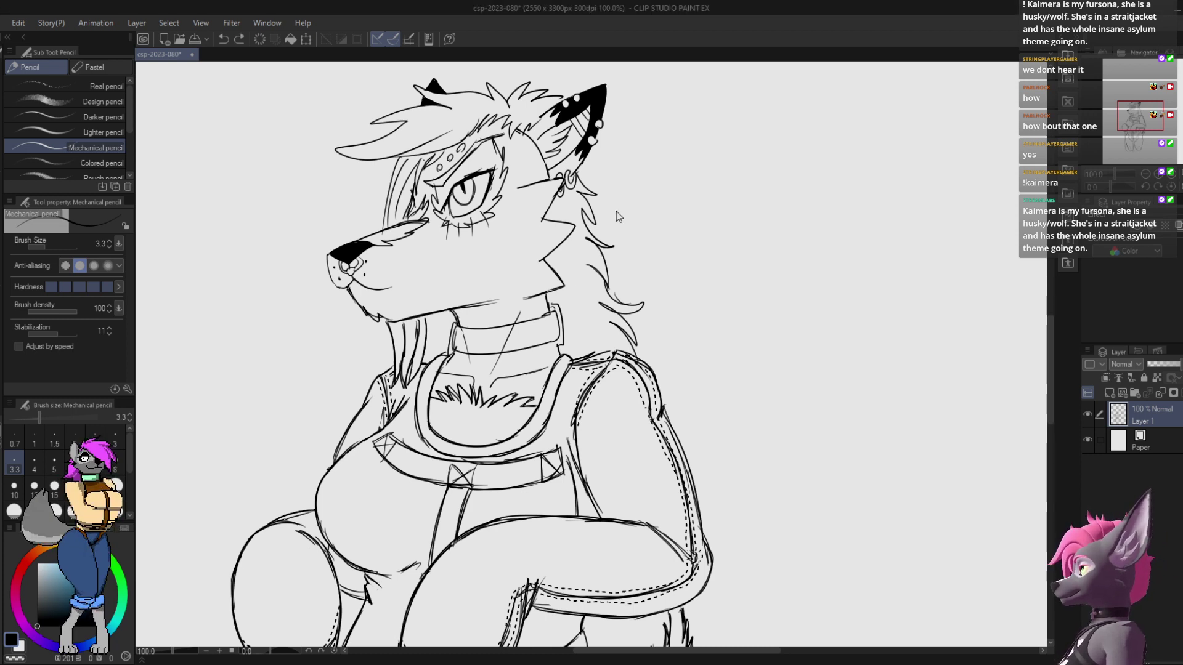
Step: Darken the hair locks behind the neck and the right-hand end of the collar
mouse_move(639, 171)
mouse_down()
mouse_move(503, 223)
mouse_move(513, 230)
mouse_move(497, 225)
mouse_up()
mouse_move(500, 227)
mouse_down()
mouse_move(512, 258)
mouse_move(500, 244)
mouse_up()
key(ctrl+z)
mouse_move(501, 249)
mouse_down()
mouse_move(529, 283)
mouse_move(526, 323)
mouse_move(561, 338)
mouse_move(549, 348)
mouse_move(518, 337)
mouse_move(553, 383)
mouse_up()
key(ctrl+z)
mouse_move(493, 353)
mouse_down()
mouse_move(571, 298)
mouse_move(558, 291)
mouse_up()
mouse_move(552, 284)
mouse_down()
mouse_move(560, 324)
mouse_move(545, 287)
mouse_up()
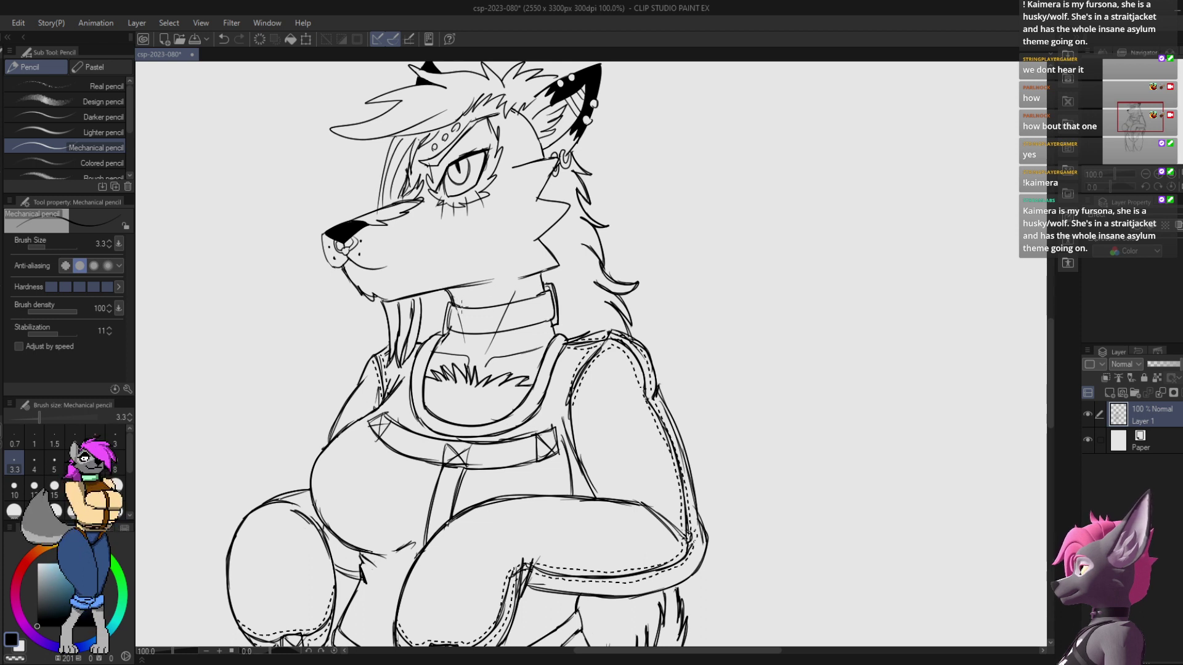
Step: Darken the collar's upper, lower and left-hand edges and touch up the collarbone mark beneath it
drag(459, 307, 545, 294)
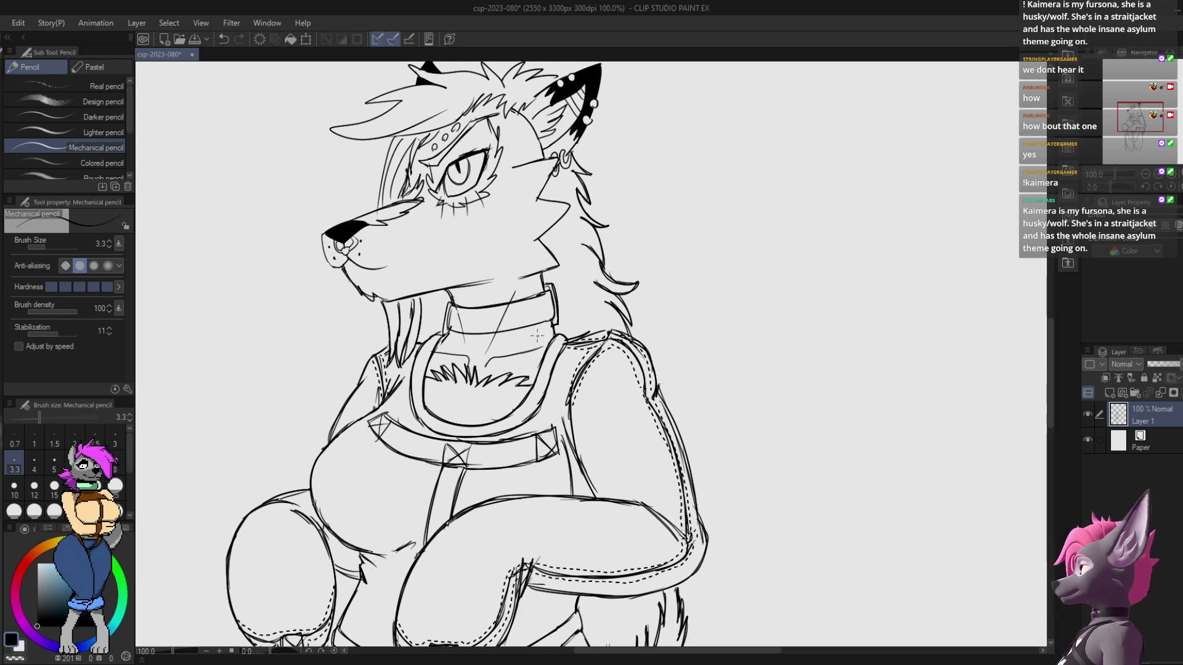
mouse_move(486, 353)
mouse_down()
mouse_move(506, 310)
mouse_move(556, 318)
mouse_up()
mouse_move(487, 367)
mouse_down()
mouse_move(550, 351)
mouse_move(485, 376)
mouse_move(545, 348)
mouse_move(445, 349)
mouse_up()
key(ctrl+z)
key(ctrl+z)
key(ctrl+z)
key(ctrl+z)
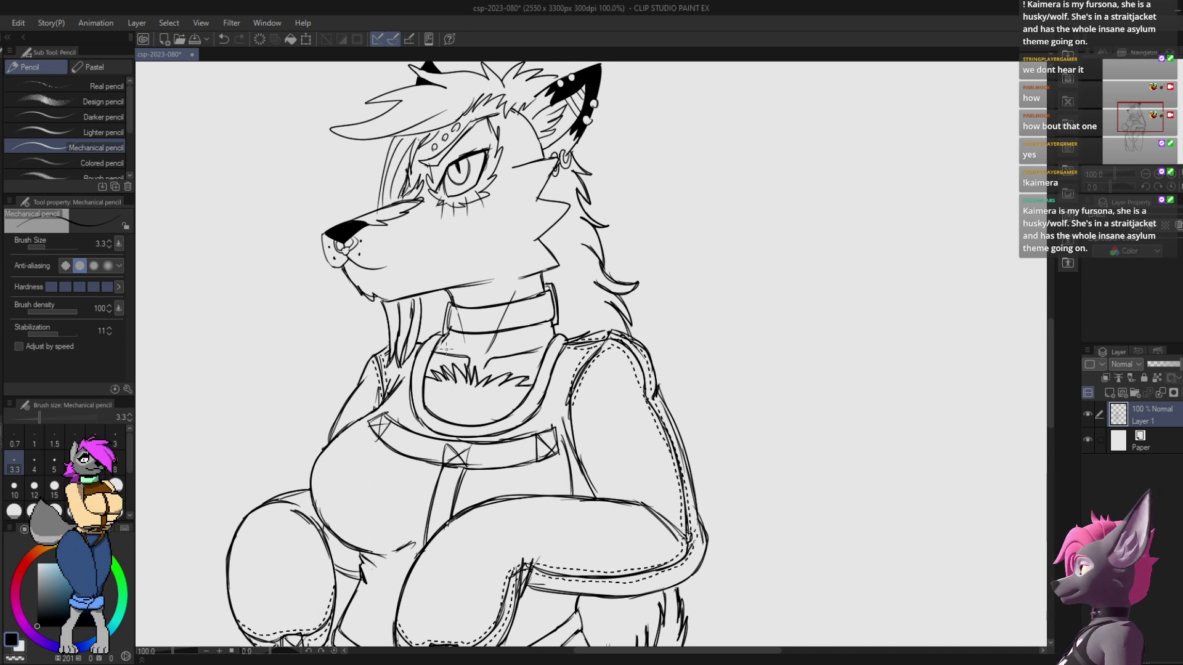
drag(451, 305, 444, 334)
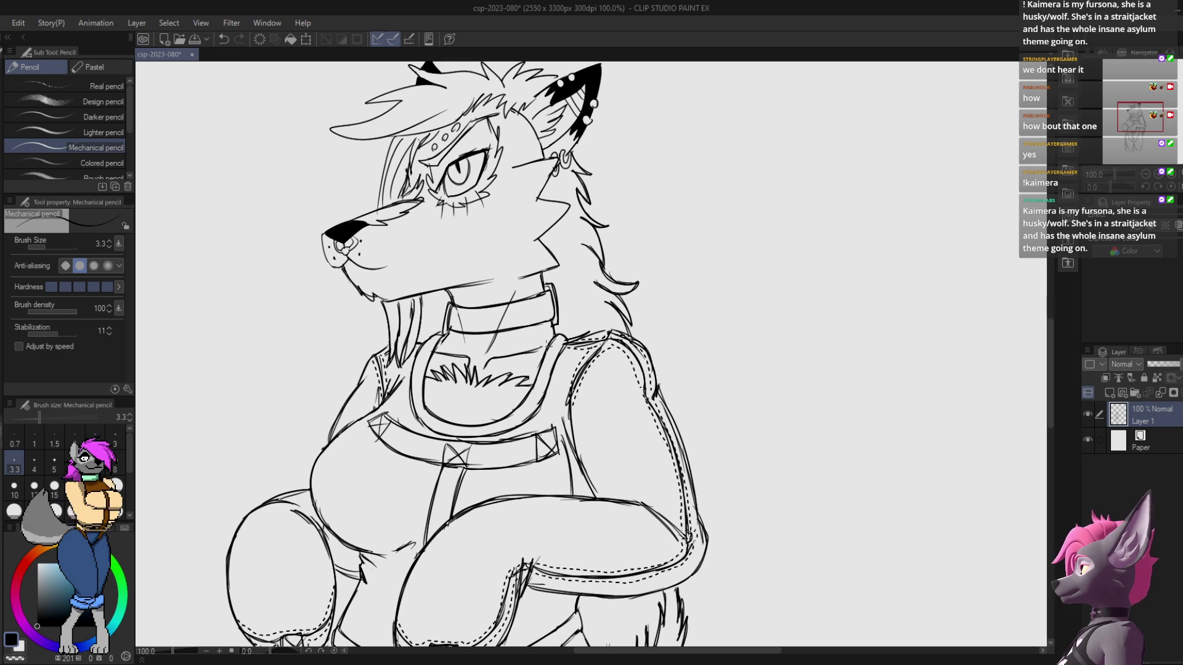
Step: Darken the jagged cheek fur and try another stroke along the underside of the jaw
mouse_move(551, 247)
mouse_down()
mouse_move(542, 264)
mouse_move(550, 199)
mouse_move(537, 335)
mouse_move(548, 269)
mouse_move(533, 236)
mouse_move(490, 238)
mouse_up()
key(ctrl+z)
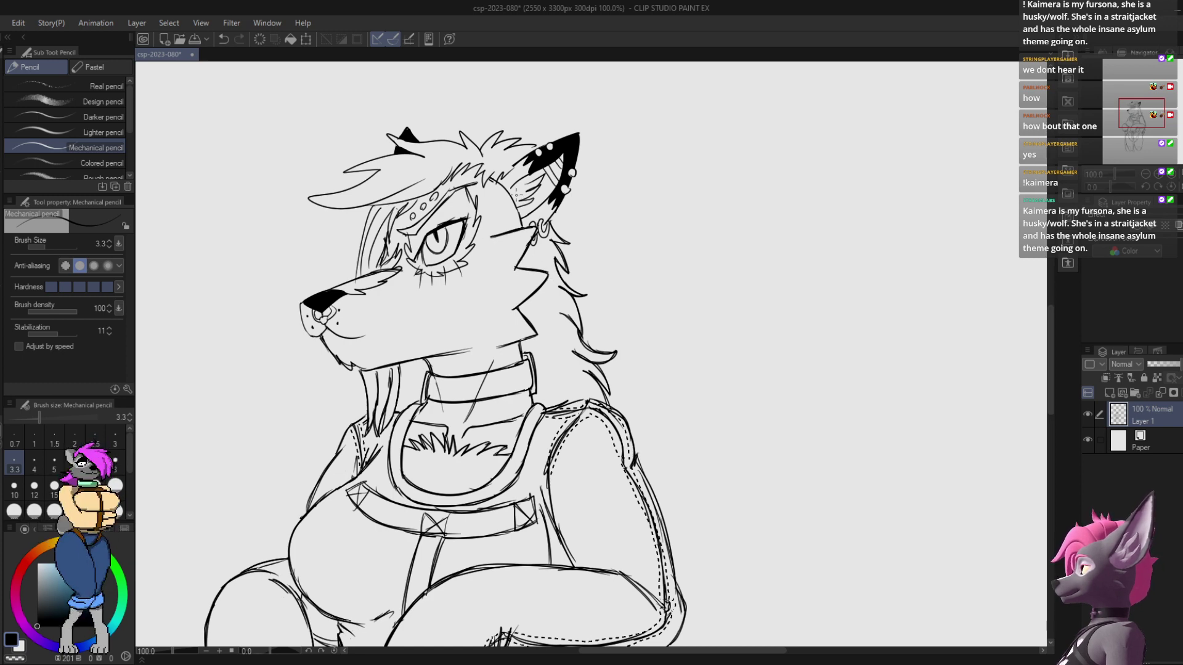
key(e)
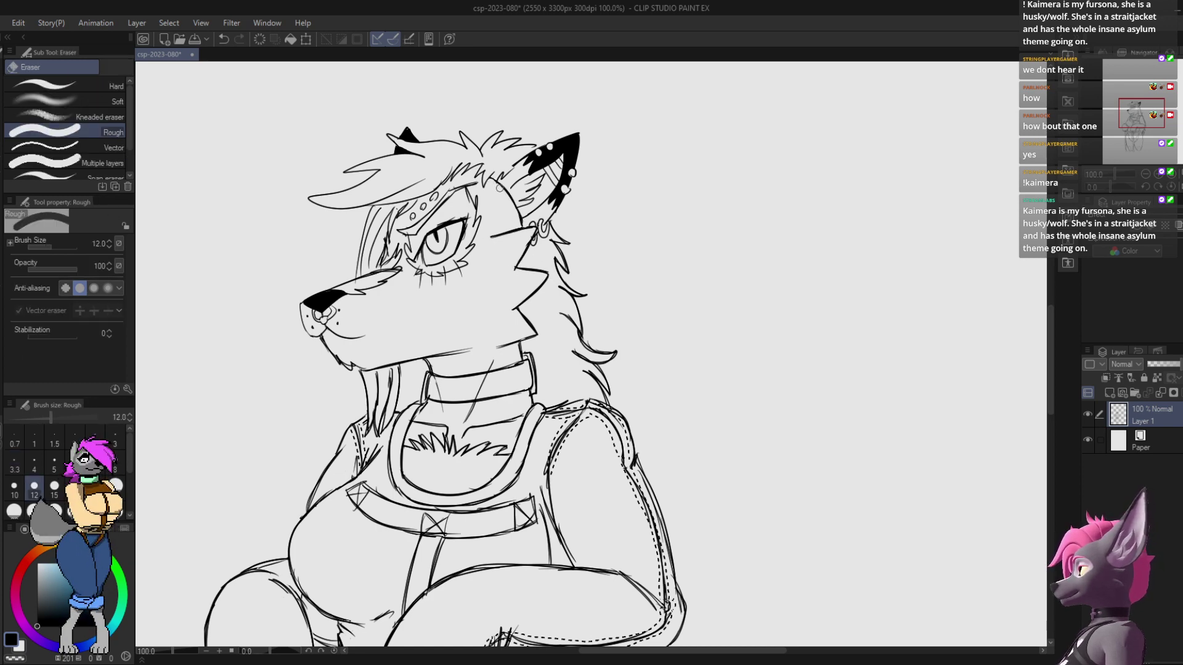
key(p)
drag(405, 360, 472, 349)
key(ctrl+z)
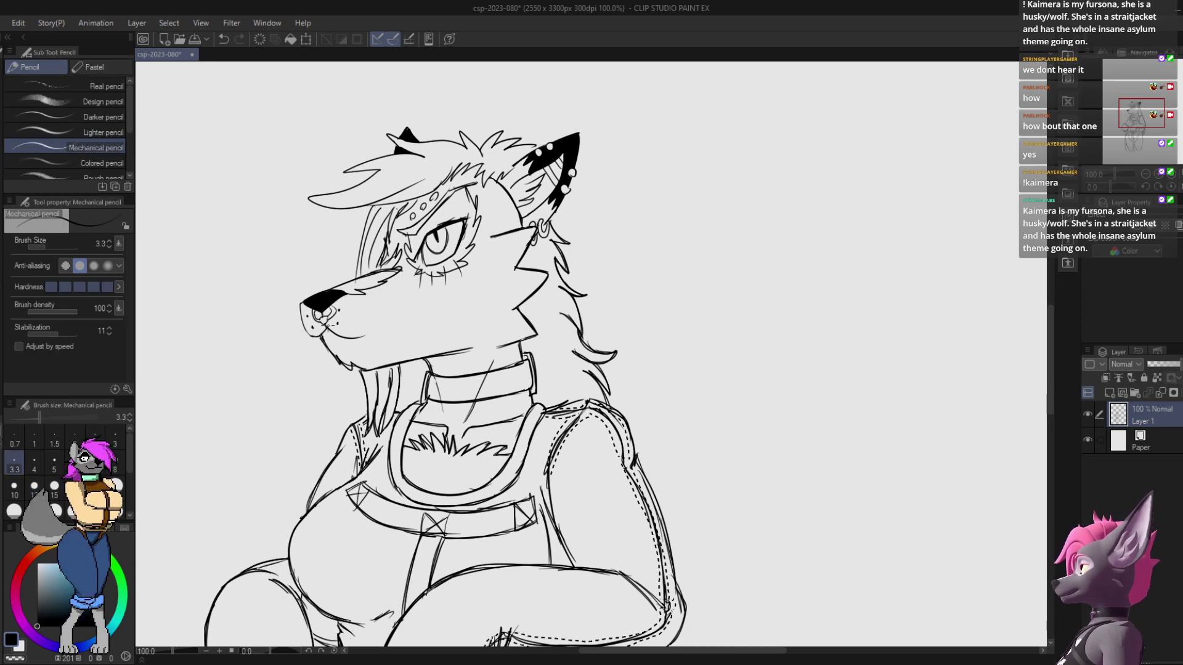
Step: Try a stroke along the front of the nose, undo it, and erase stray marks around the nose ring
mouse_move(327, 327)
mouse_down()
mouse_move(372, 331)
mouse_move(307, 335)
mouse_move(301, 303)
mouse_move(314, 322)
mouse_move(343, 303)
mouse_up()
key(ctrl+z)
key(ctrl+z)
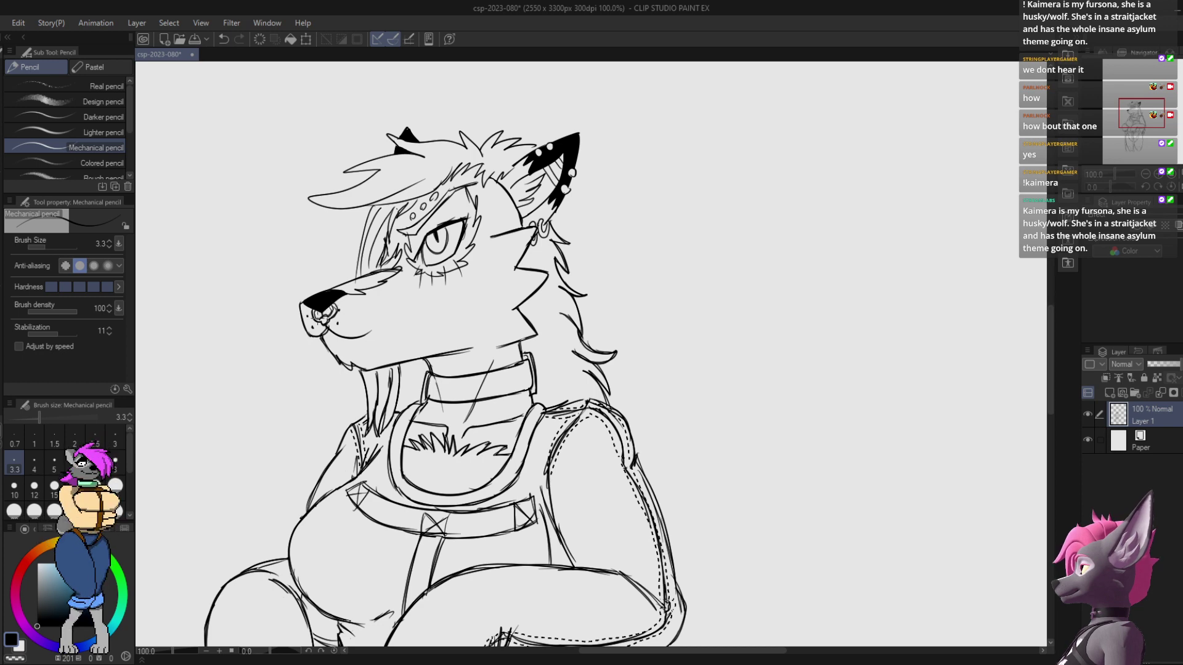
key(e)
drag(340, 307, 331, 303)
key(p)
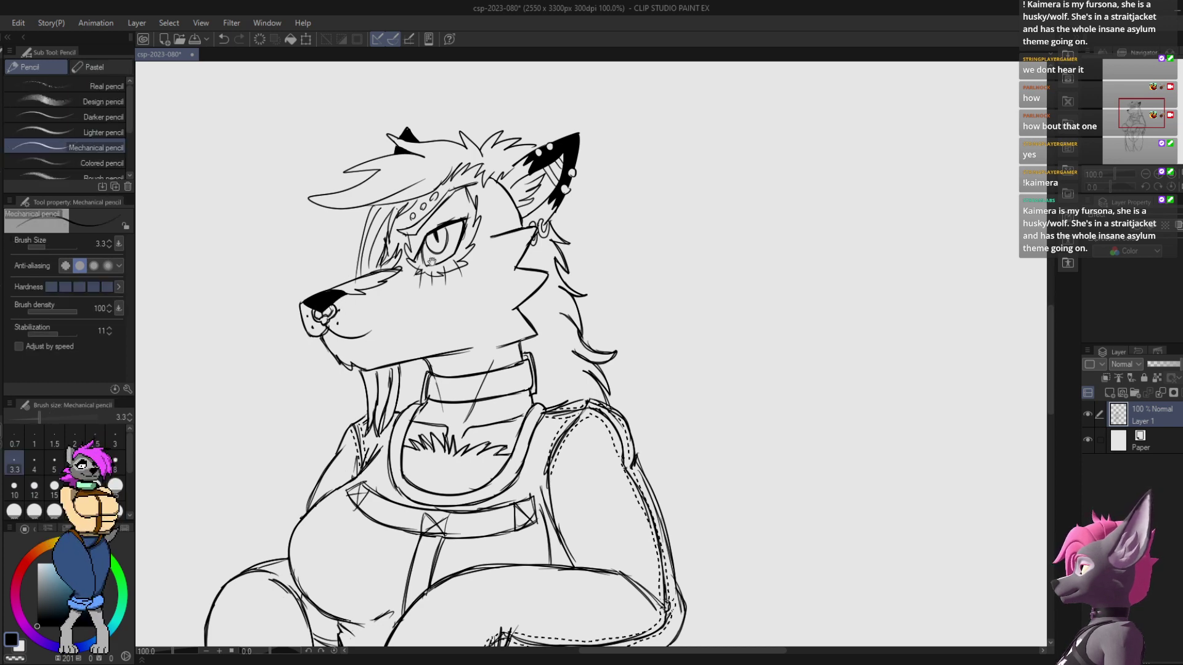
Step: Darken the fur along the muzzle bridge and the hair strands hanging in front of the eye
drag(431, 262, 447, 266)
mouse_move(348, 297)
mouse_down()
mouse_move(413, 274)
mouse_move(371, 300)
mouse_move(404, 288)
mouse_move(416, 250)
mouse_move(398, 272)
mouse_up()
drag(413, 218, 399, 257)
drag(412, 213, 368, 288)
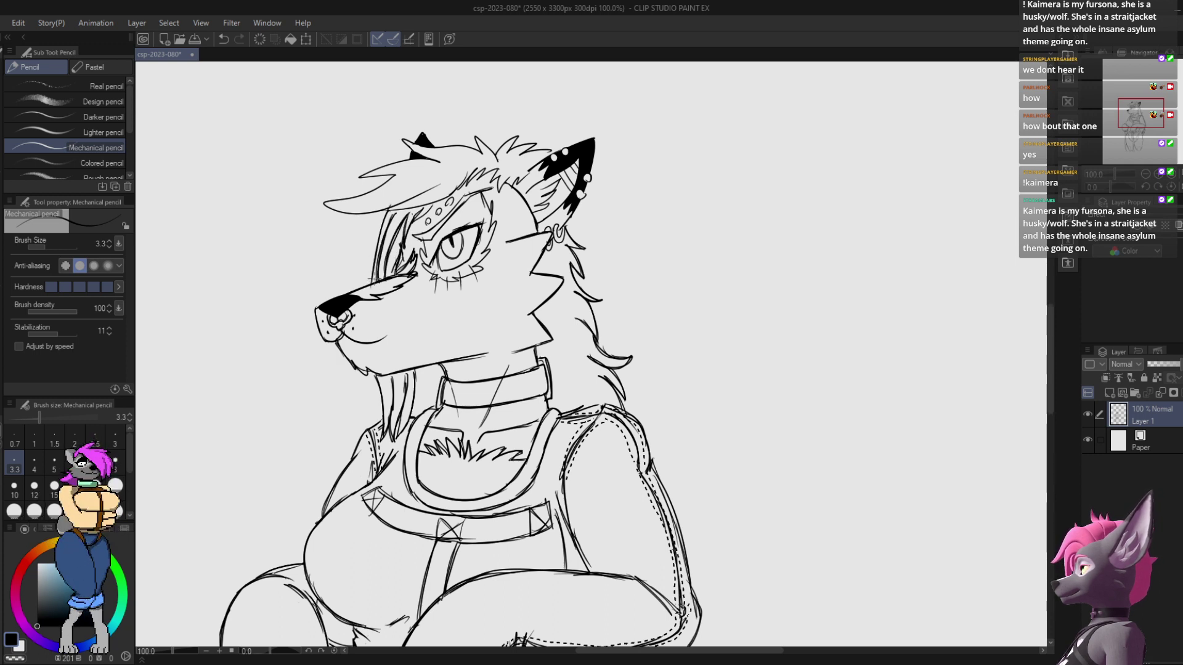
Step: Darken the earring at the base of the ear, undo the faulty strokes, and save the drawing
key(e)
key(p)
drag(602, 228, 583, 284)
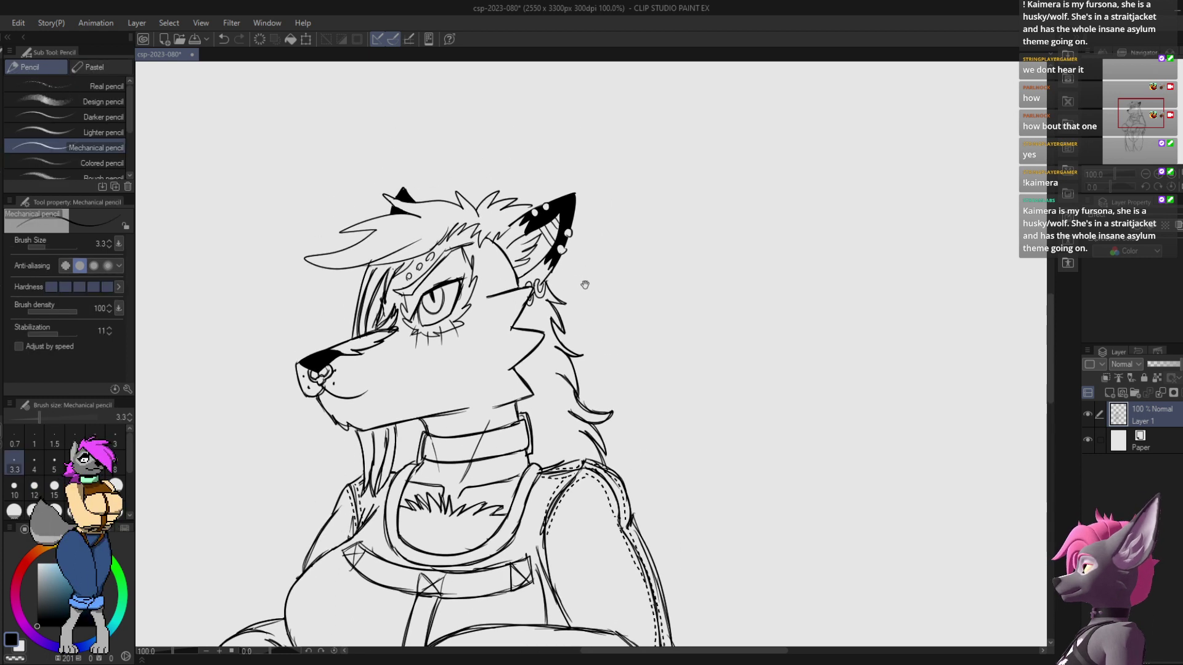
mouse_move(516, 268)
mouse_down()
mouse_move(535, 260)
mouse_move(539, 240)
mouse_move(554, 246)
mouse_move(535, 235)
mouse_move(559, 231)
mouse_move(565, 261)
mouse_move(545, 269)
mouse_move(560, 254)
mouse_move(558, 300)
mouse_up()
key(ctrl+z)
key(ctrl+s)
key(ctrl+z)
key(ctrl+z)
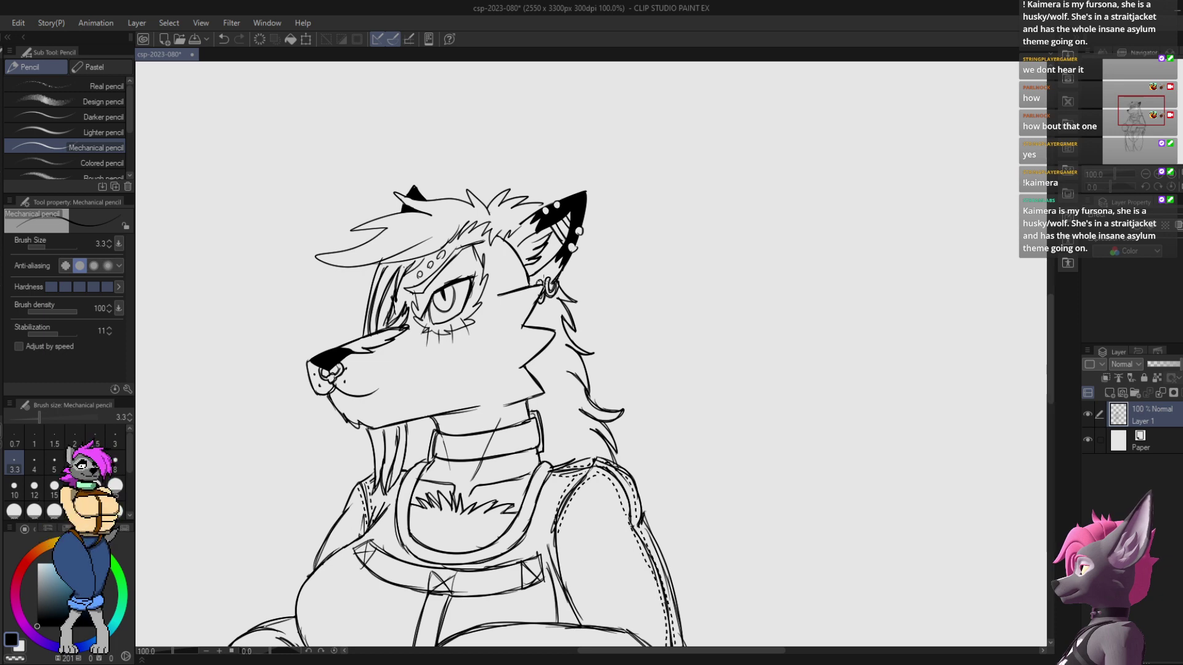
Step: Darken the edge of the brow marking and the outlines of its round studs
scroll(541, 276, up, 2)
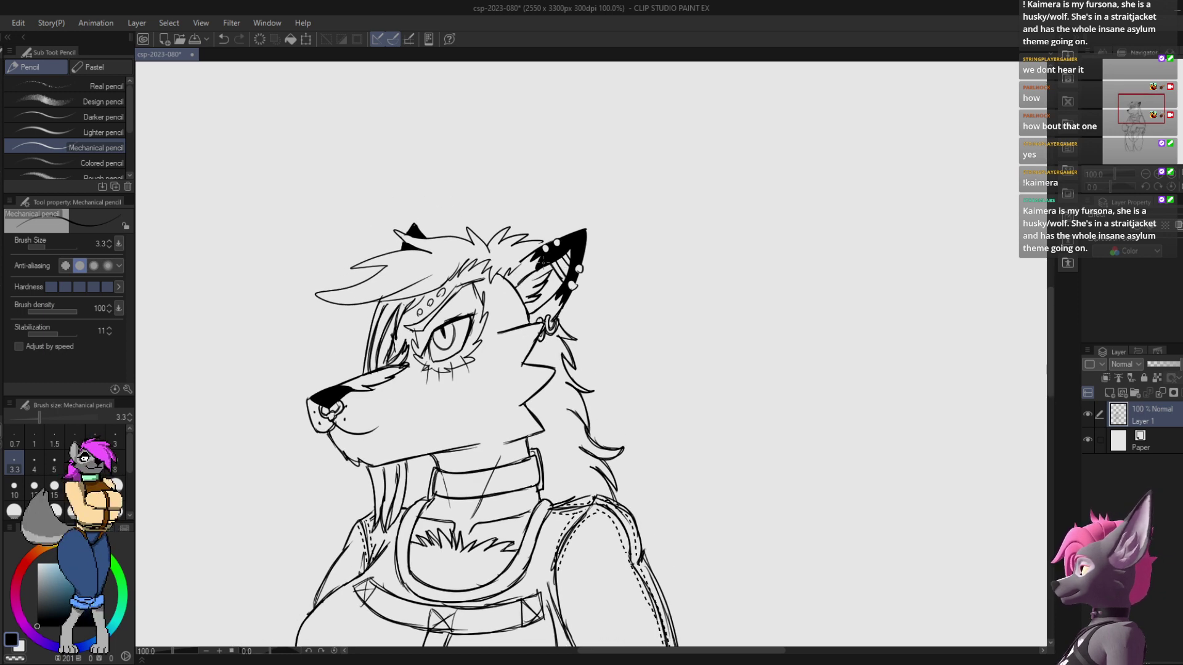
mouse_move(530, 257)
mouse_down()
mouse_move(492, 287)
mouse_move(491, 261)
mouse_move(439, 297)
mouse_up()
drag(430, 303, 401, 310)
key(e)
key(p)
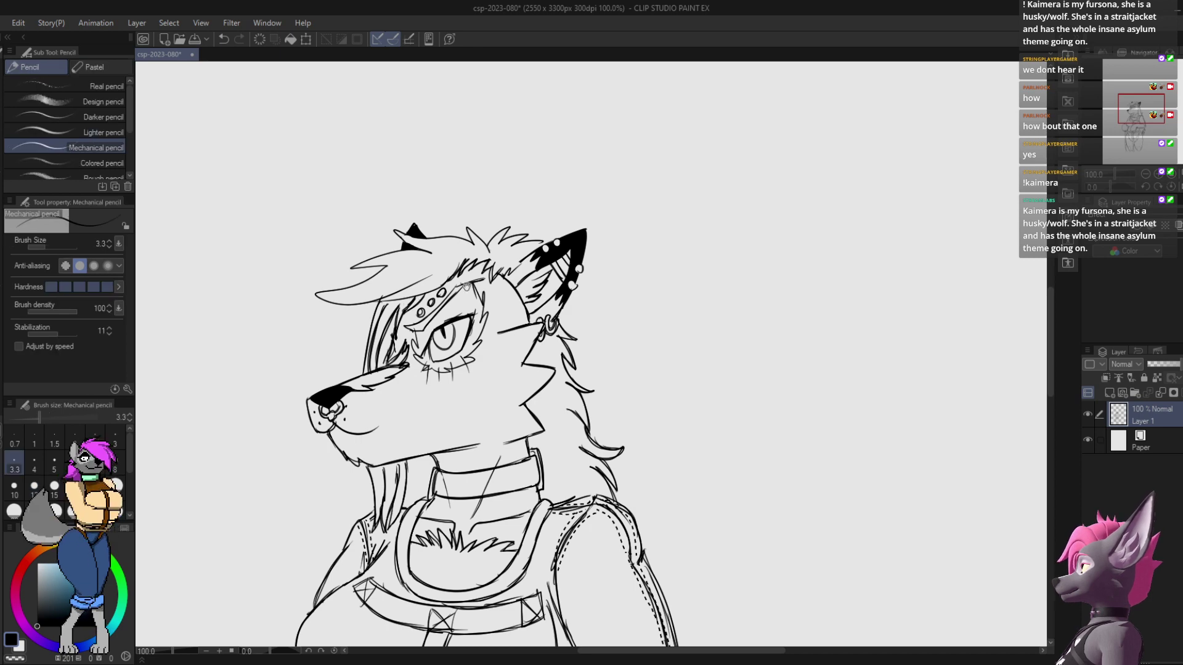
Step: Touch up the brow line above the eye and try strokes in the fur beside the ear, undoing the faulty ones
drag(466, 286, 467, 269)
drag(558, 157, 562, 197)
mouse_move(495, 271)
mouse_down()
mouse_move(515, 251)
mouse_move(507, 269)
mouse_move(535, 259)
mouse_move(523, 273)
mouse_up()
key(ctrl+z)
mouse_move(555, 266)
mouse_down()
mouse_move(495, 276)
mouse_move(401, 255)
mouse_move(490, 214)
mouse_move(436, 218)
mouse_move(413, 229)
mouse_move(472, 215)
mouse_move(402, 240)
mouse_move(465, 248)
mouse_move(531, 221)
mouse_up()
key(ctrl+z)
key(ctrl+z)
key(ctrl+z)
key(ctrl+z)
mouse_move(463, 247)
mouse_down()
mouse_move(525, 218)
mouse_move(530, 228)
mouse_up()
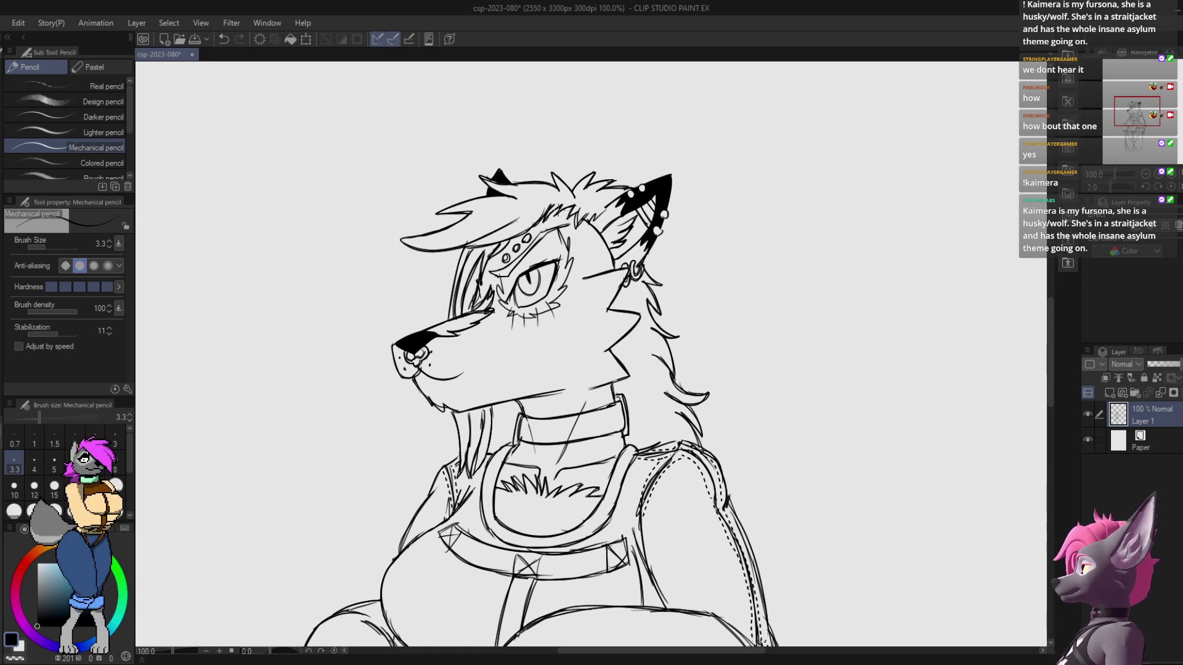
Step: Darken the jagged marking around the eye and the short lines above the upper lid, undoing the faulty strokes
mouse_move(526, 286)
mouse_down()
mouse_move(523, 189)
mouse_move(473, 255)
mouse_move(507, 239)
mouse_move(510, 213)
mouse_move(486, 230)
mouse_up()
key(ctrl+z)
drag(483, 248, 495, 218)
key(ctrl+z)
key(ctrl+z)
mouse_move(467, 262)
mouse_down()
mouse_move(456, 222)
mouse_move(469, 261)
mouse_up()
mouse_move(462, 259)
mouse_down()
mouse_move(473, 269)
mouse_move(516, 255)
mouse_move(504, 249)
mouse_move(528, 208)
mouse_move(515, 178)
mouse_up()
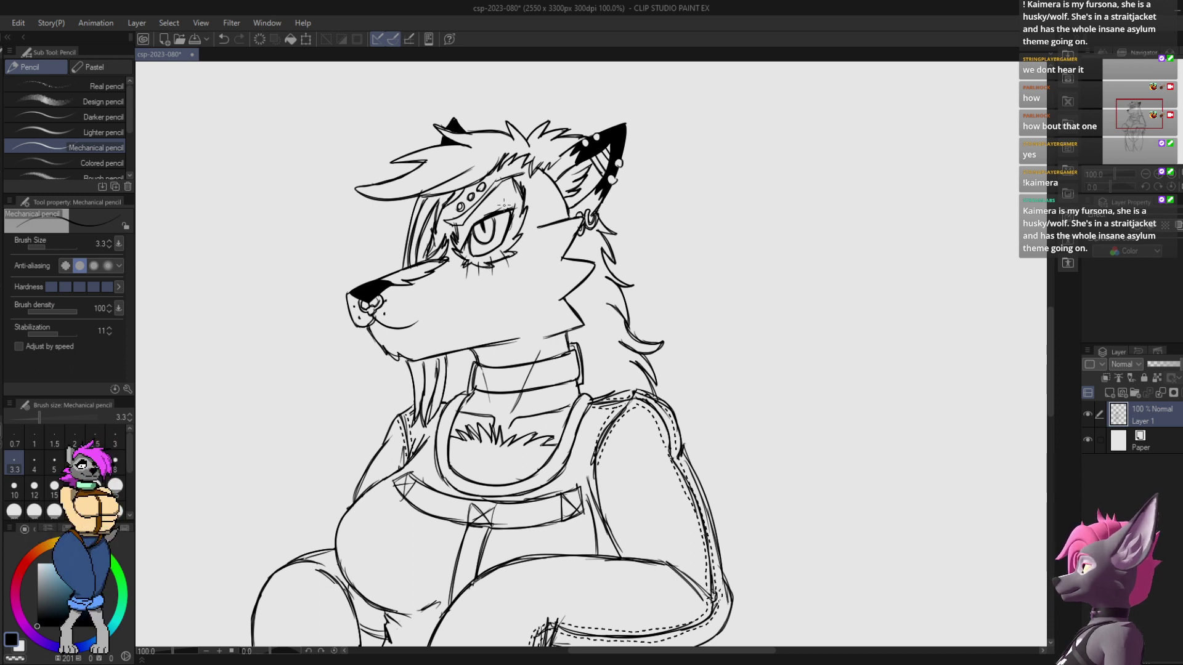
mouse_move(478, 216)
mouse_down()
mouse_move(515, 203)
mouse_move(464, 241)
mouse_move(514, 214)
mouse_move(483, 255)
mouse_move(504, 176)
mouse_up()
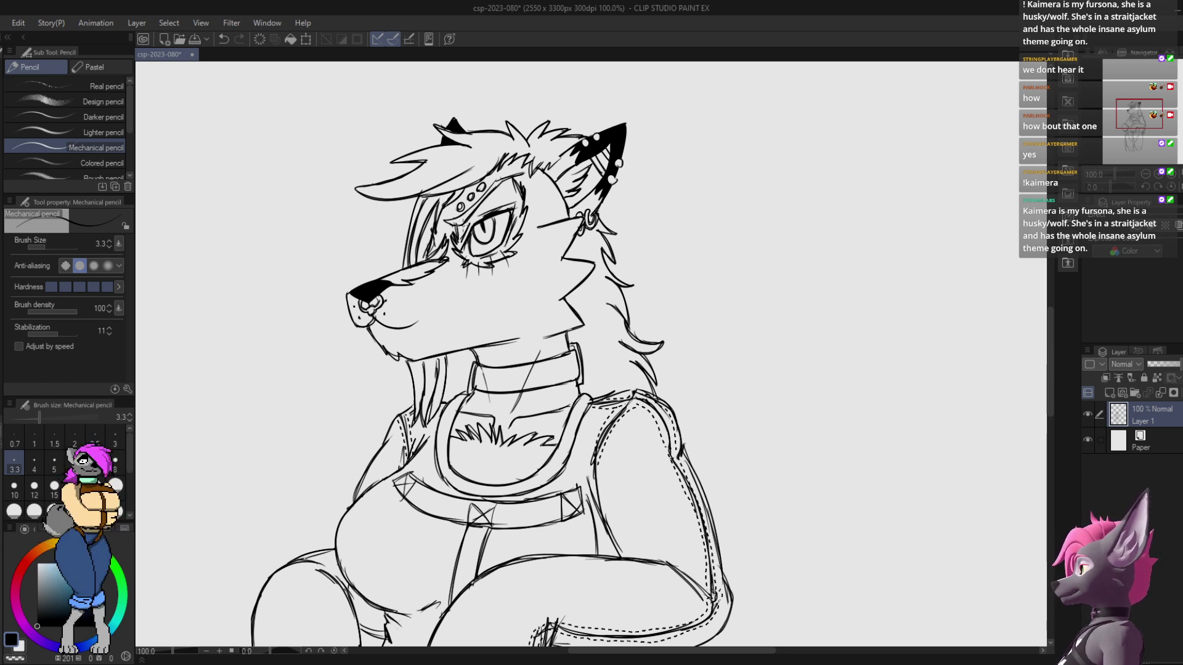
drag(458, 223, 441, 310)
key(e)
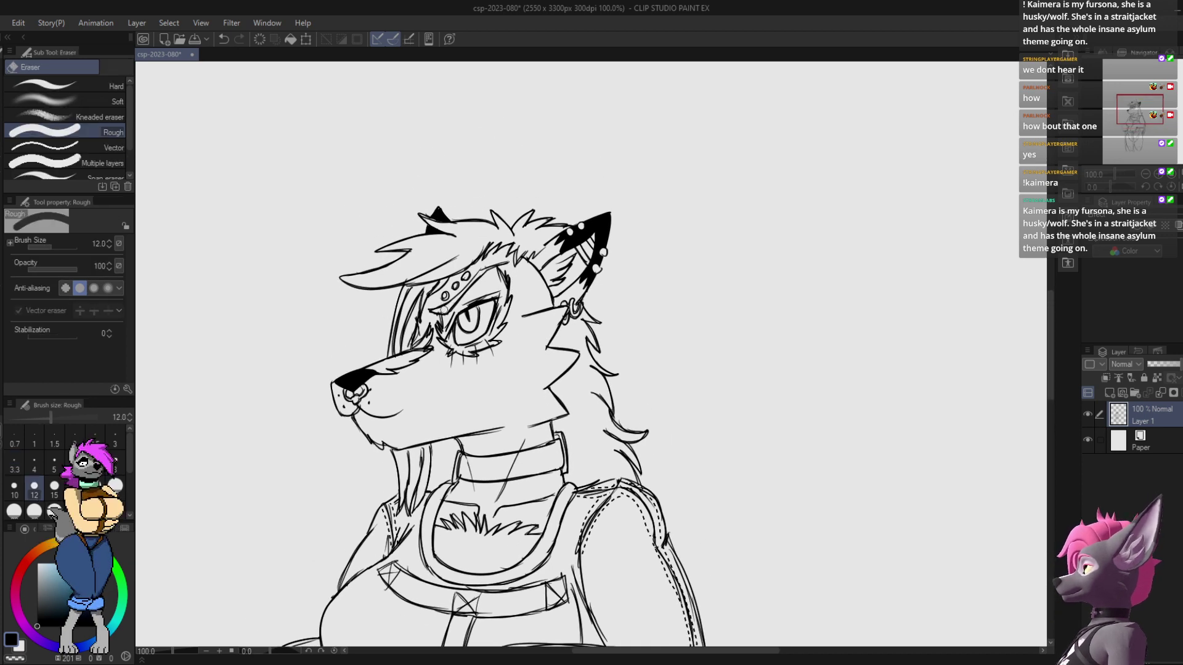
key(p)
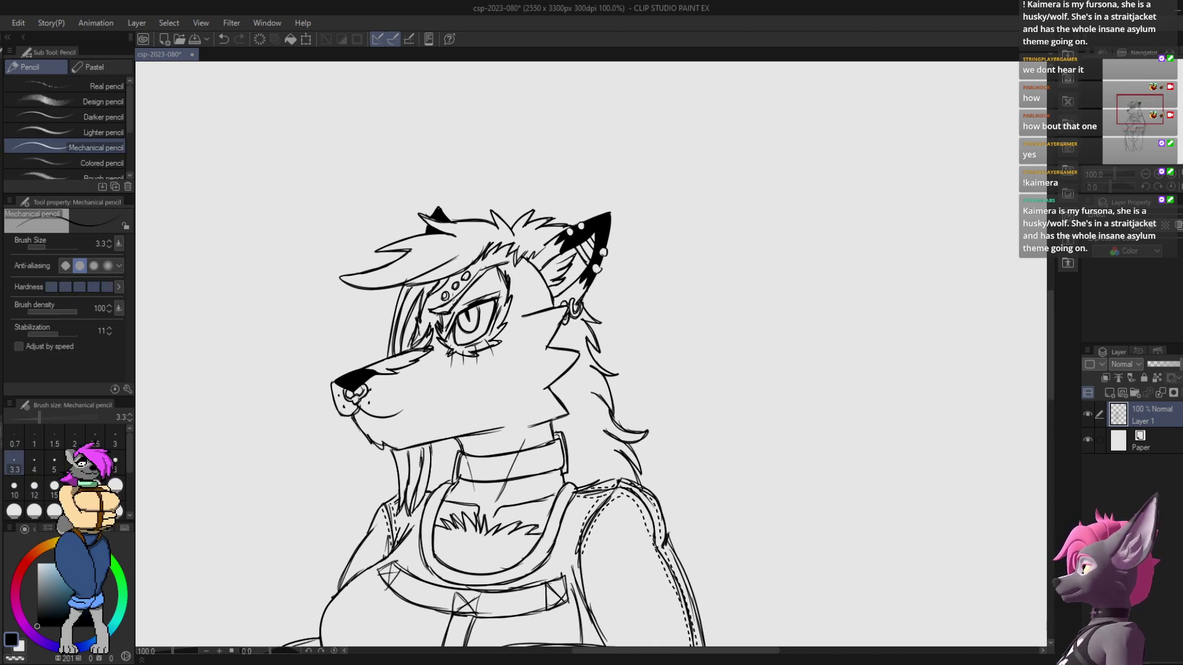
Step: Examine the line art of the whole figure, from the torso, sleeves and legs back up to the head
drag(530, 277, 533, 129)
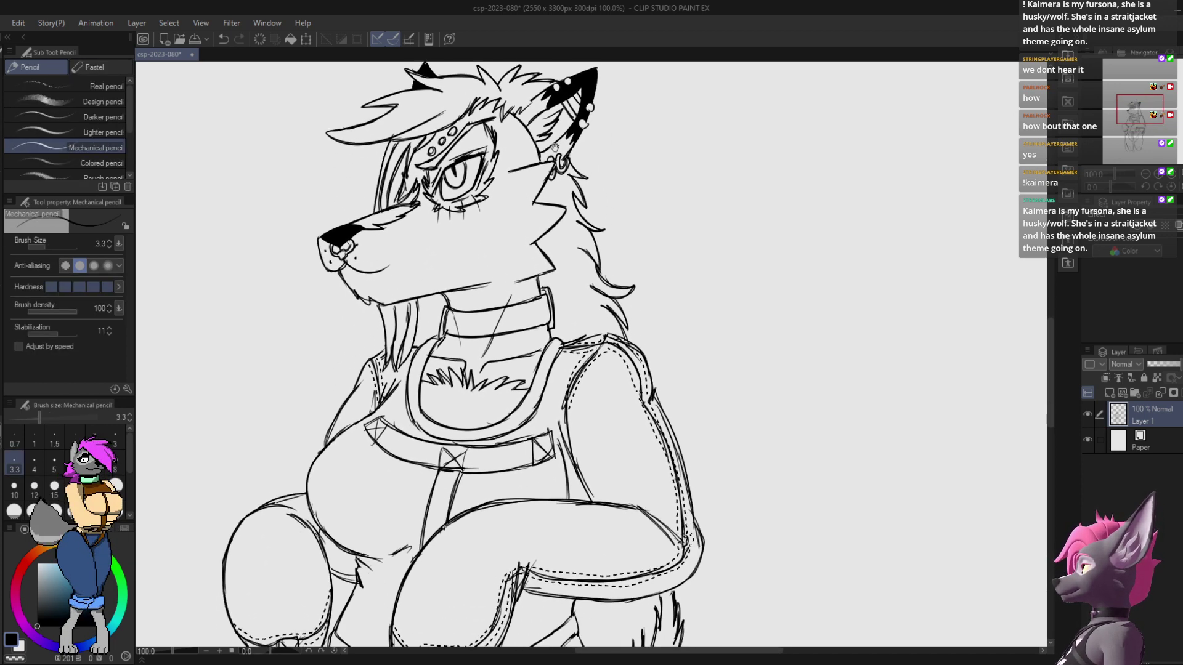
mouse_move(573, 265)
mouse_down()
mouse_move(602, 226)
mouse_move(621, 62)
mouse_up()
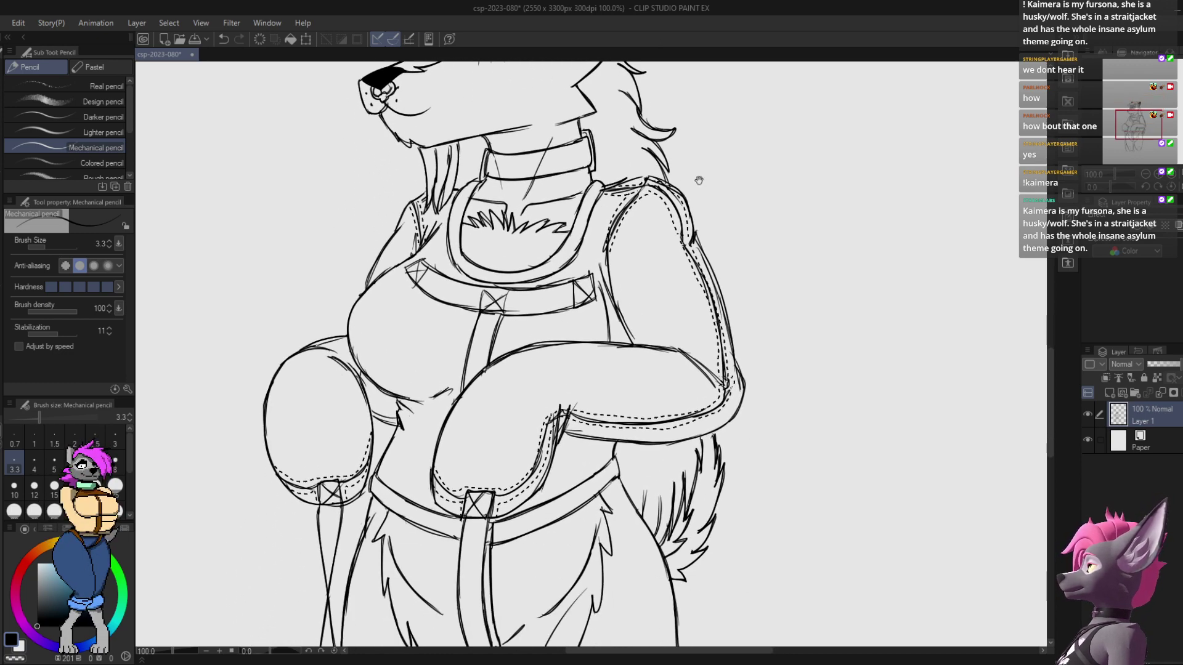
drag(697, 180, 660, 140)
scroll(655, 132, down, 5)
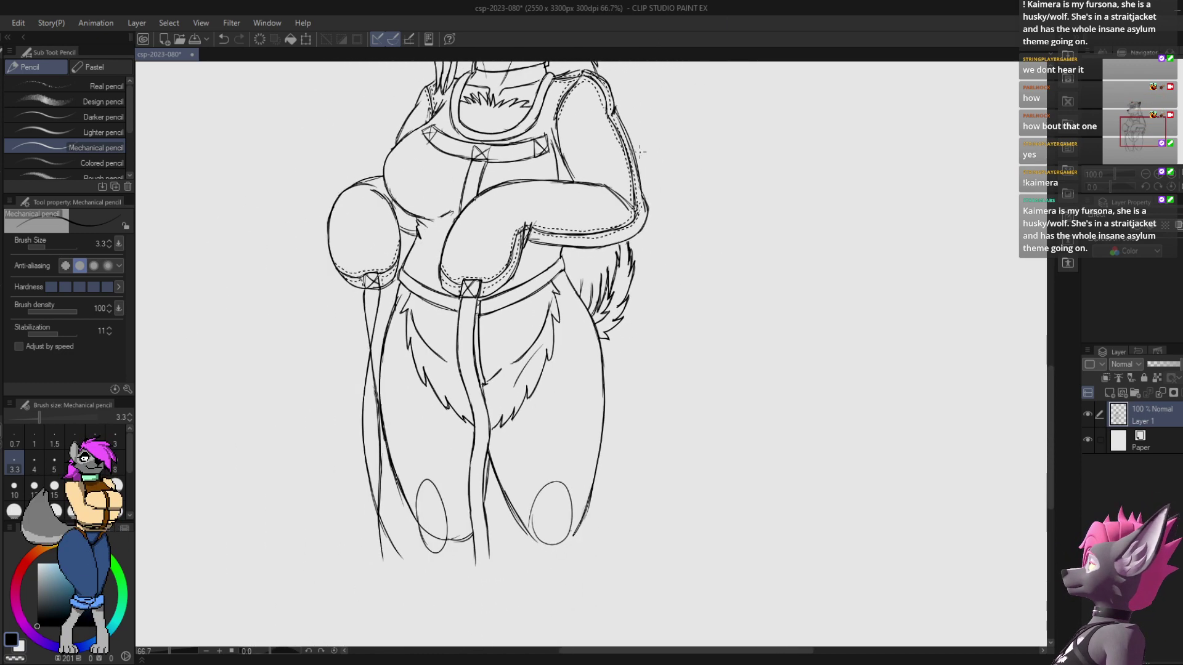
drag(566, 402, 597, 355)
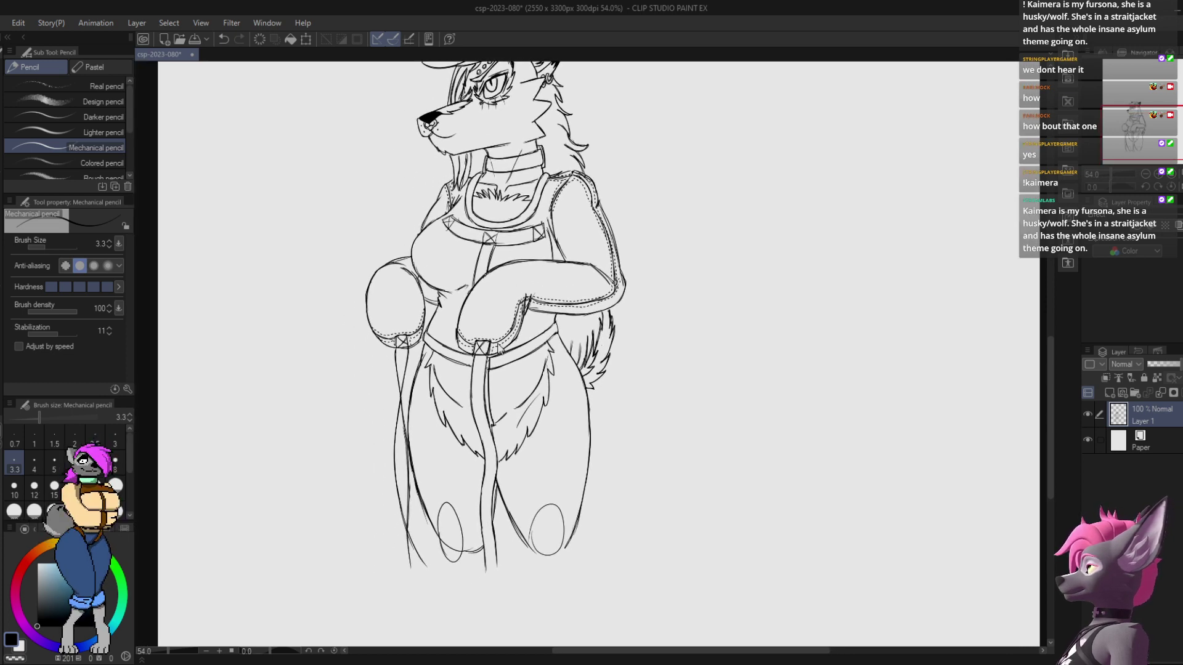
scroll(499, 357, up, 5)
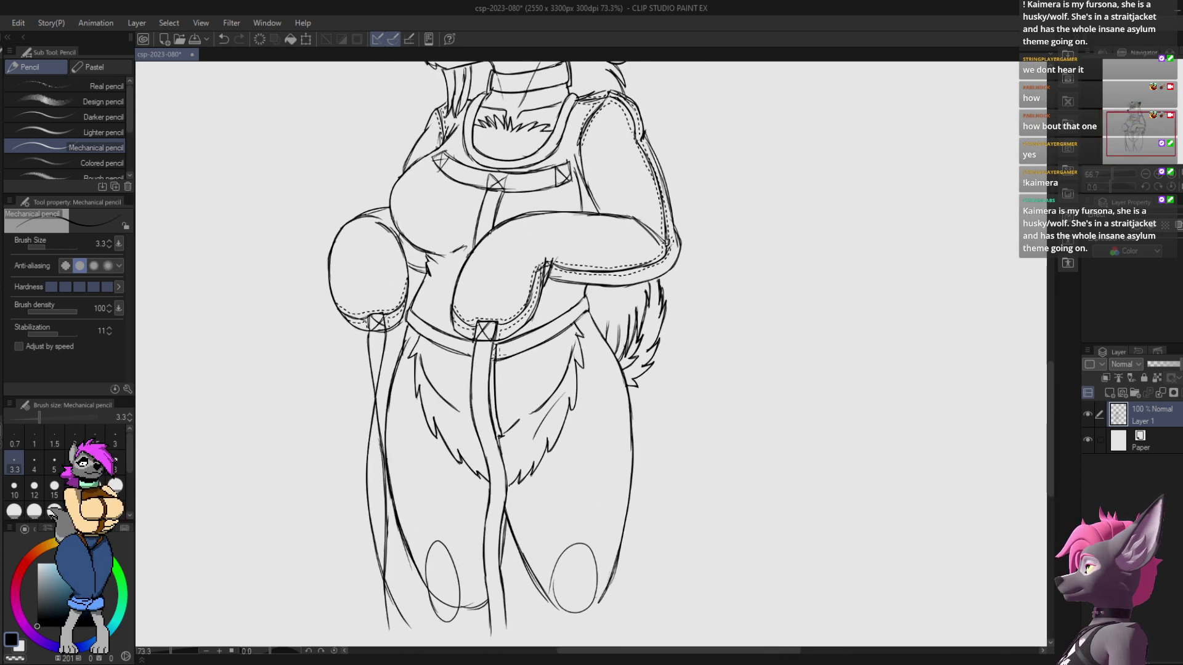
scroll(495, 364, up, 2)
drag(577, 375, 500, 529)
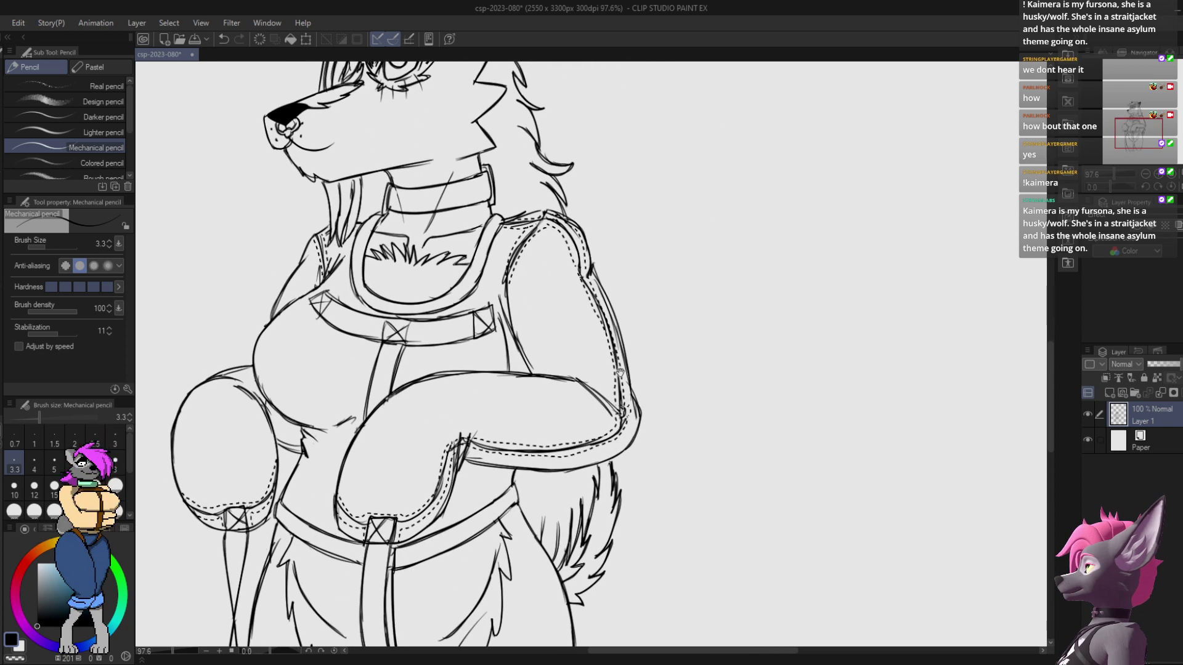
drag(588, 227, 622, 375)
scroll(623, 374, up, 1)
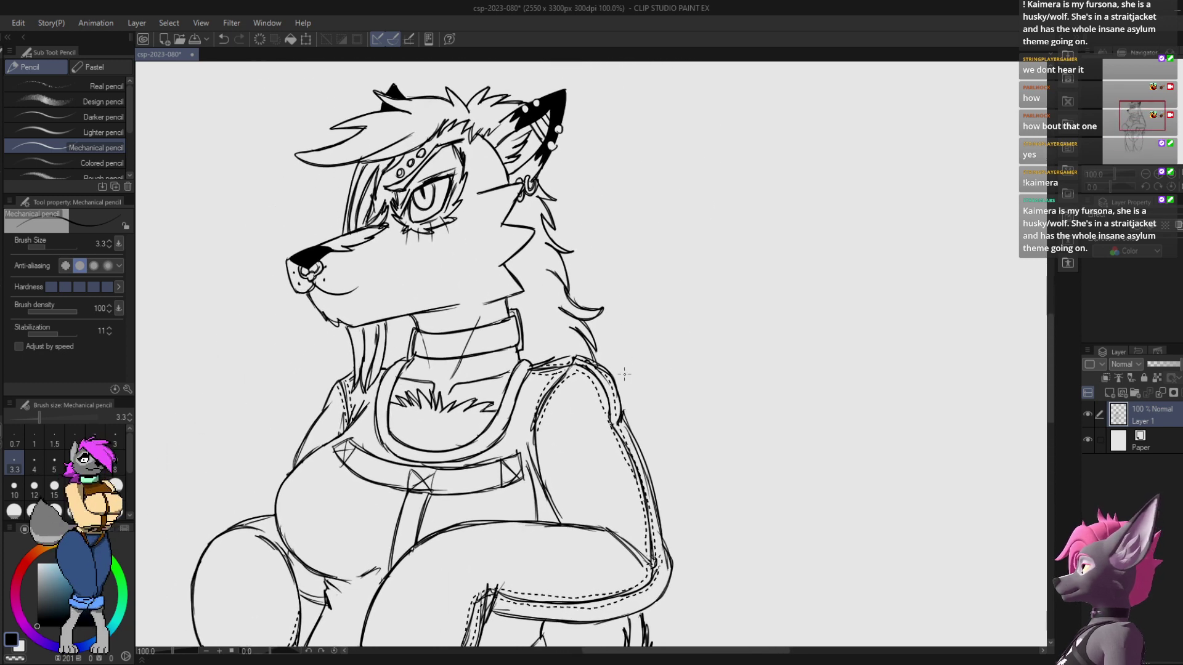
Step: Fill both sections of the collar band with black using the Refer other layers fill
key(g)
key(g)
key(g)
click(481, 328)
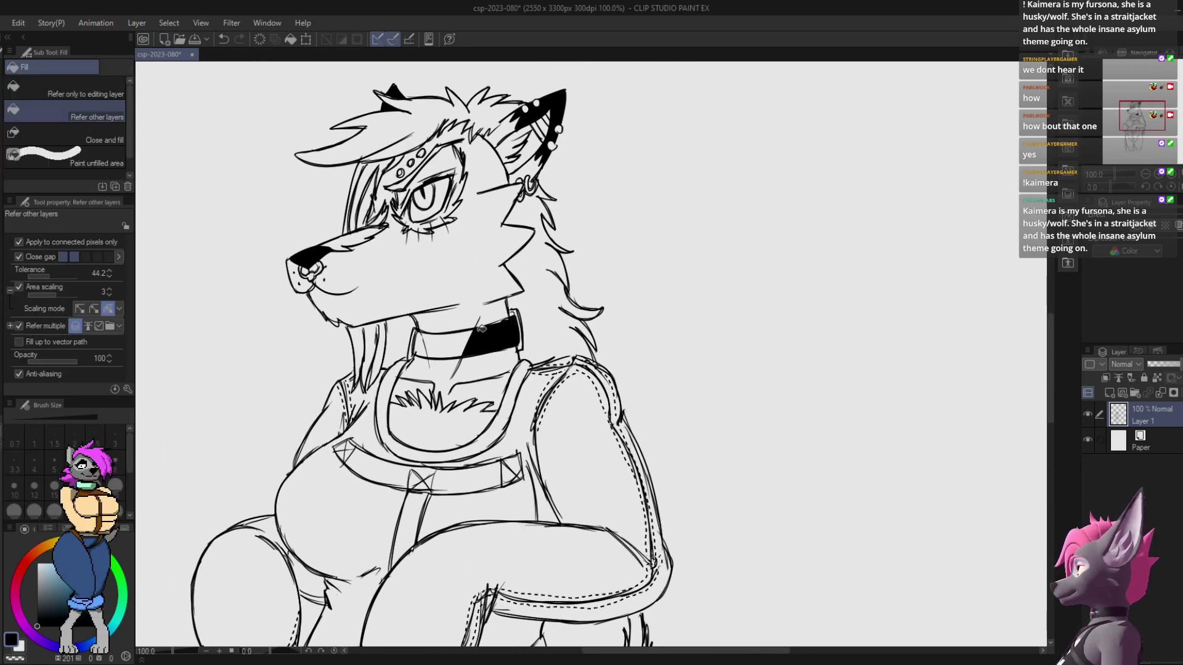
click(425, 340)
Step: Draw thin light vertical lines across the black collar with the Mechanical pencil, and restore black as the drawing colour
key(p)
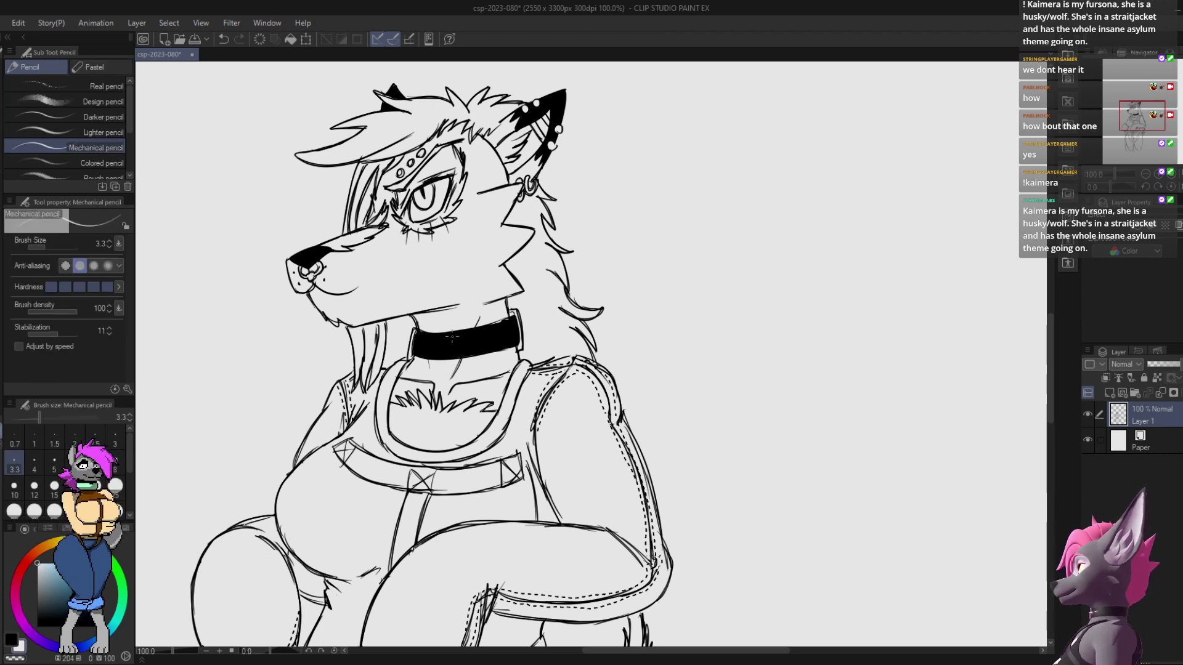
mouse_move(451, 331)
mouse_down()
mouse_move(458, 356)
mouse_move(474, 331)
mouse_move(481, 347)
mouse_move(495, 327)
mouse_move(516, 345)
mouse_up()
drag(433, 336, 433, 357)
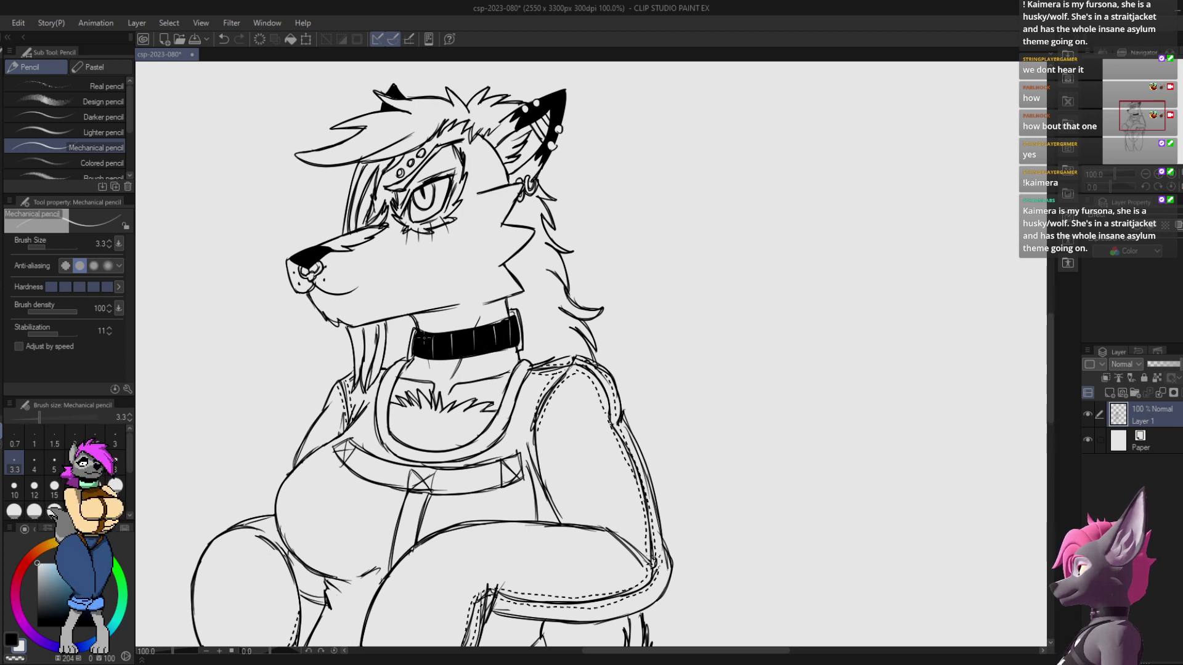
key(x)
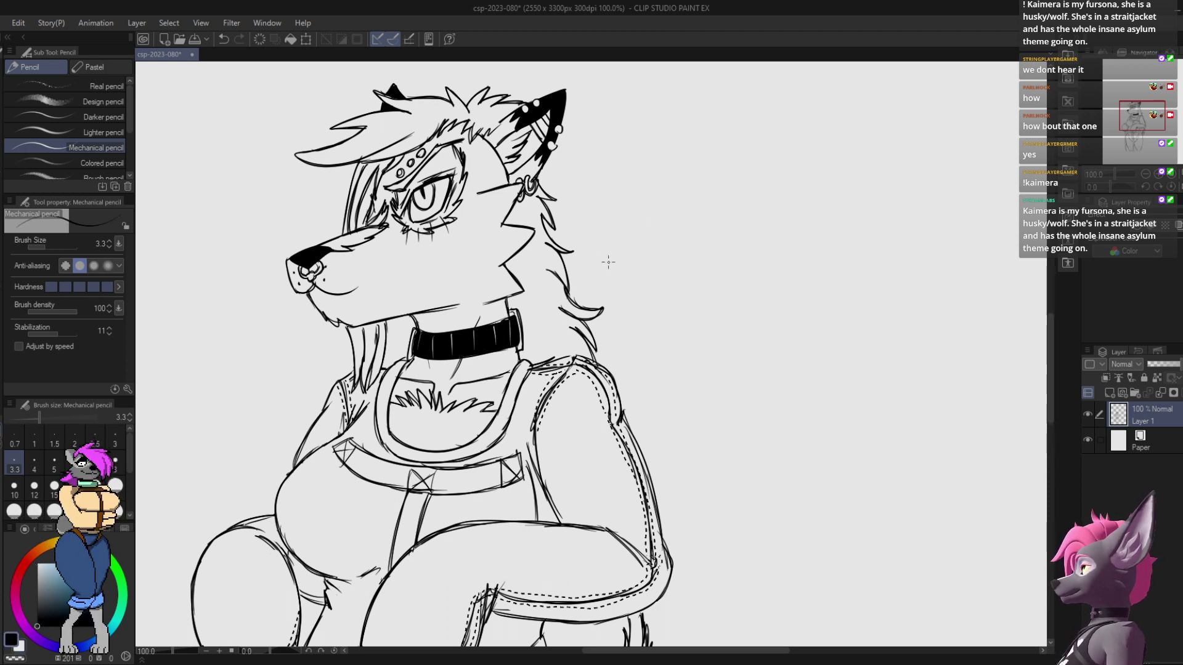
key(b)
drag(501, 268, 486, 286)
key(ctrl+z)
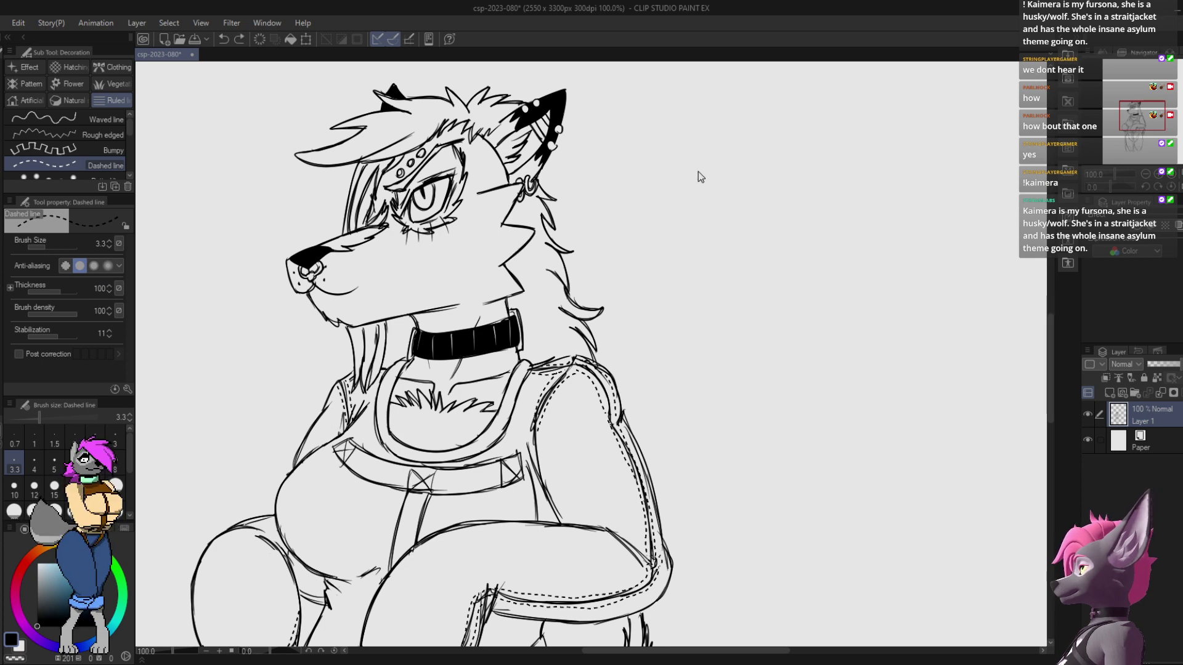
key(p)
Step: Touch up the torso line beside the sleeve and the folded sleeve's upper edge, undoing the faulty strokes
drag(699, 232, 753, 2)
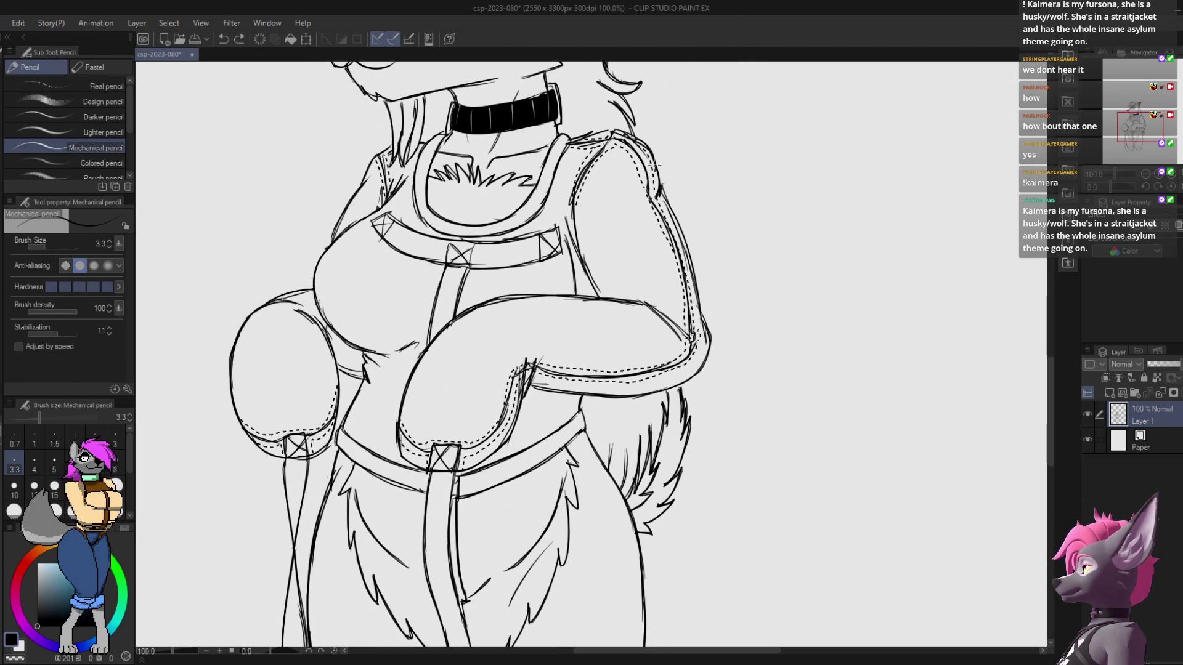
mouse_move(641, 142)
mouse_down()
mouse_move(618, 251)
mouse_move(592, 302)
mouse_up()
key(ctrl+z)
click(587, 296)
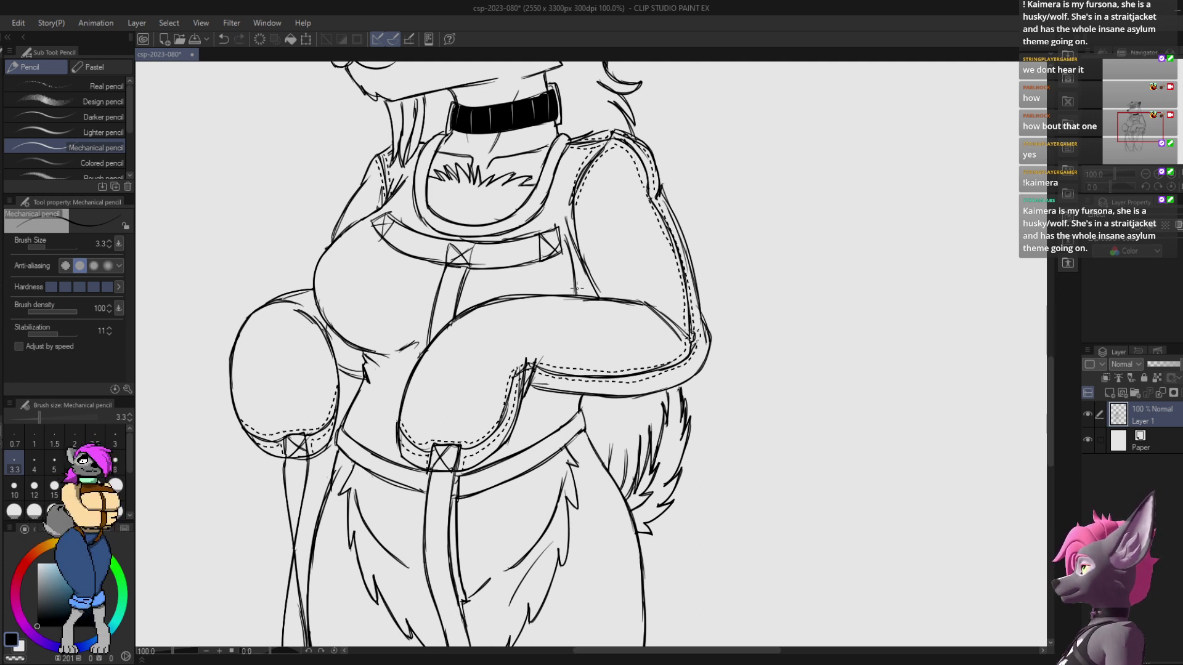
drag(647, 256, 629, 233)
mouse_move(437, 308)
mouse_down()
mouse_move(446, 321)
mouse_move(542, 339)
mouse_move(558, 323)
mouse_move(564, 249)
mouse_move(552, 227)
mouse_move(572, 274)
mouse_up()
key(ctrl+z)
key(e)
key(p)
key(e)
key(p)
mouse_move(643, 205)
mouse_down()
mouse_move(640, 44)
mouse_move(590, 343)
mouse_move(604, 129)
mouse_move(508, 485)
mouse_up()
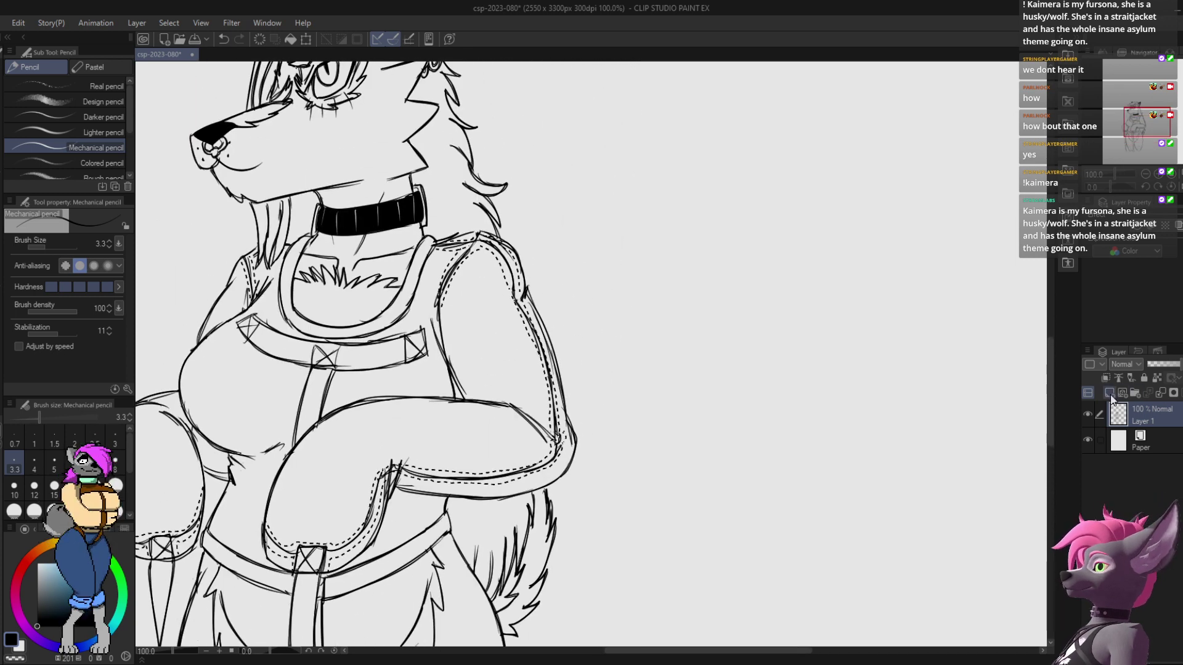
Step: Add a new raster layer above the line art and save the drawing
click(1109, 393)
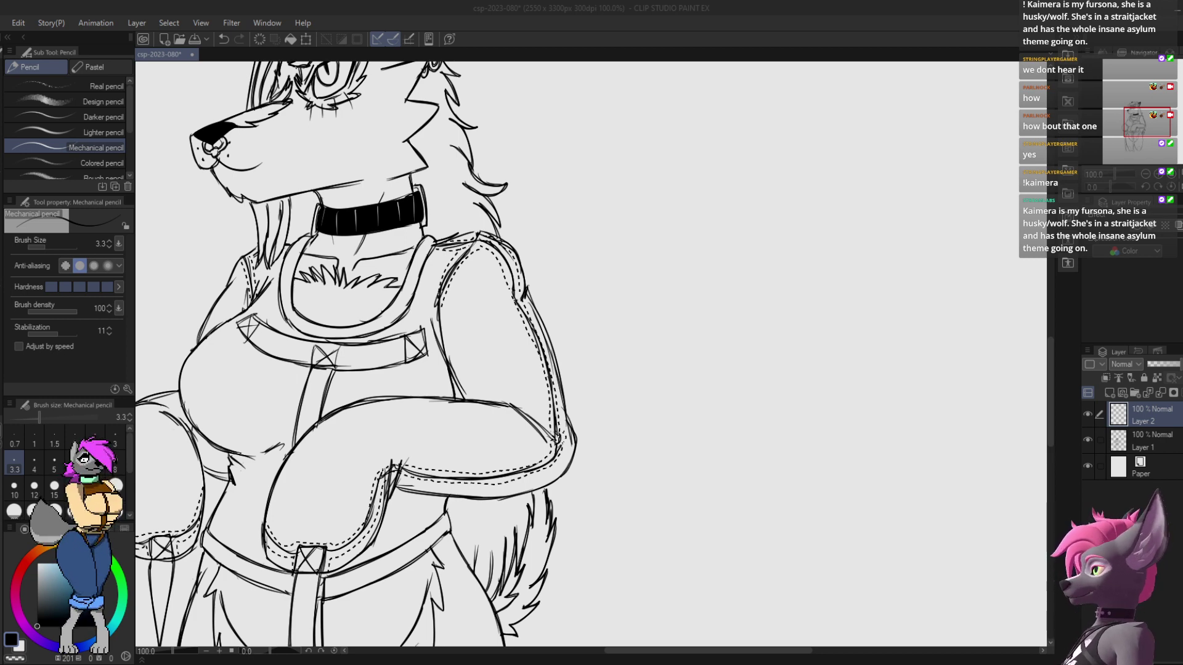
drag(526, 219, 736, 67)
key(ctrl+z)
drag(567, 164, 501, 308)
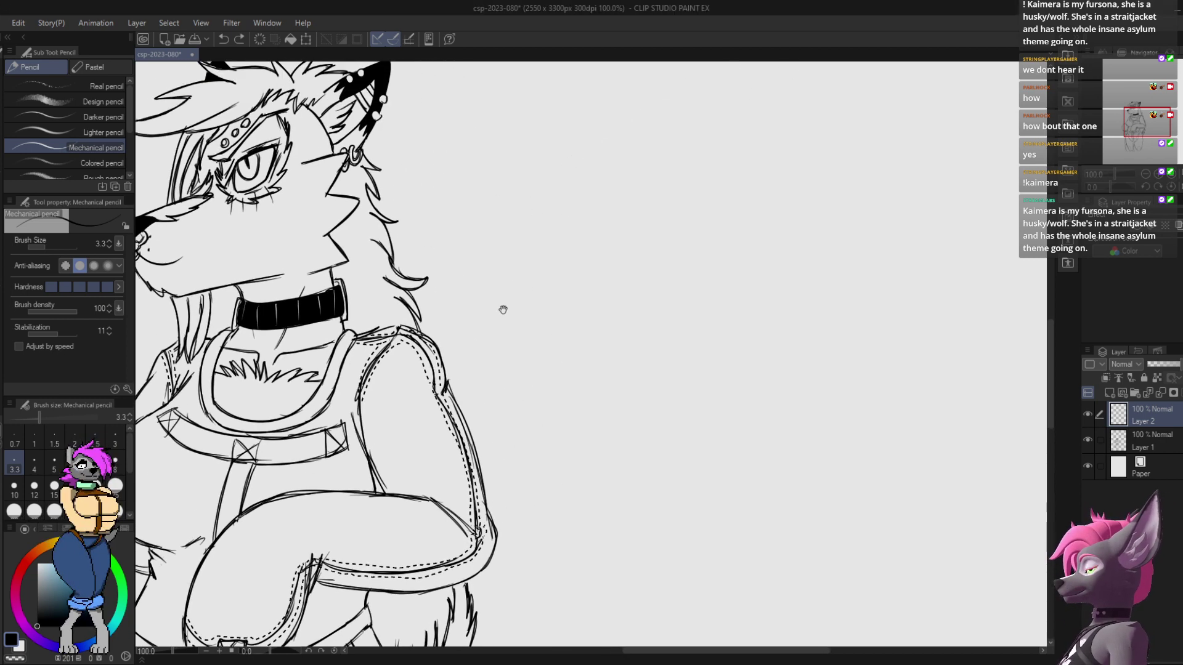
key(ctrl+s)
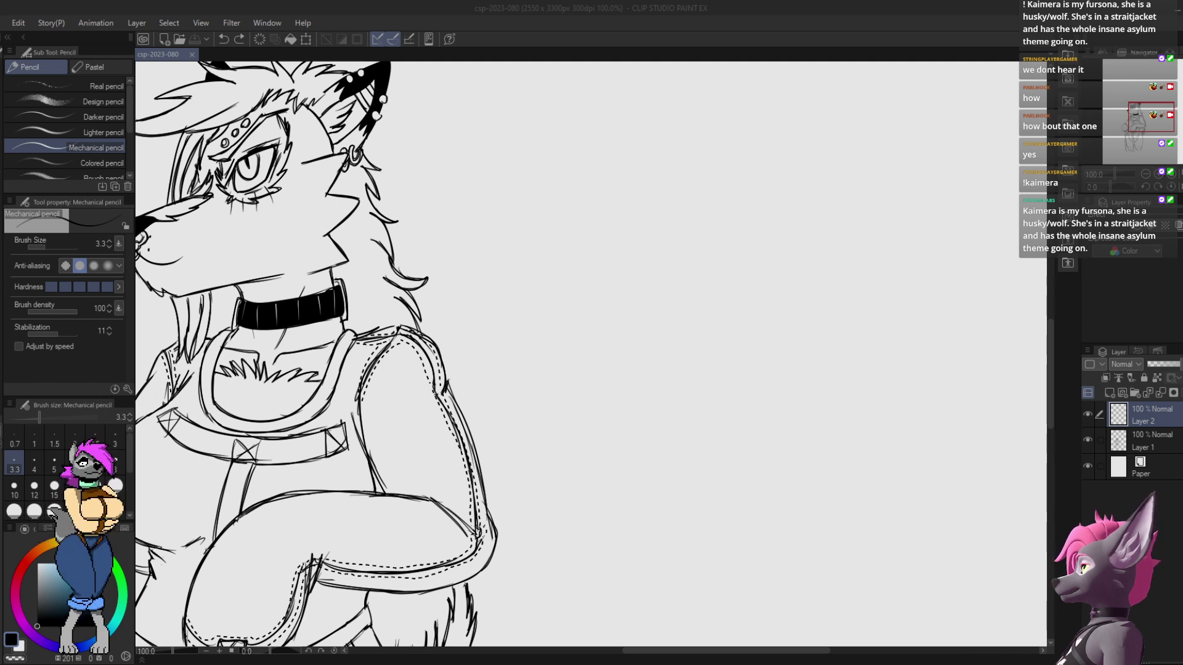
drag(500, 208, 725, 165)
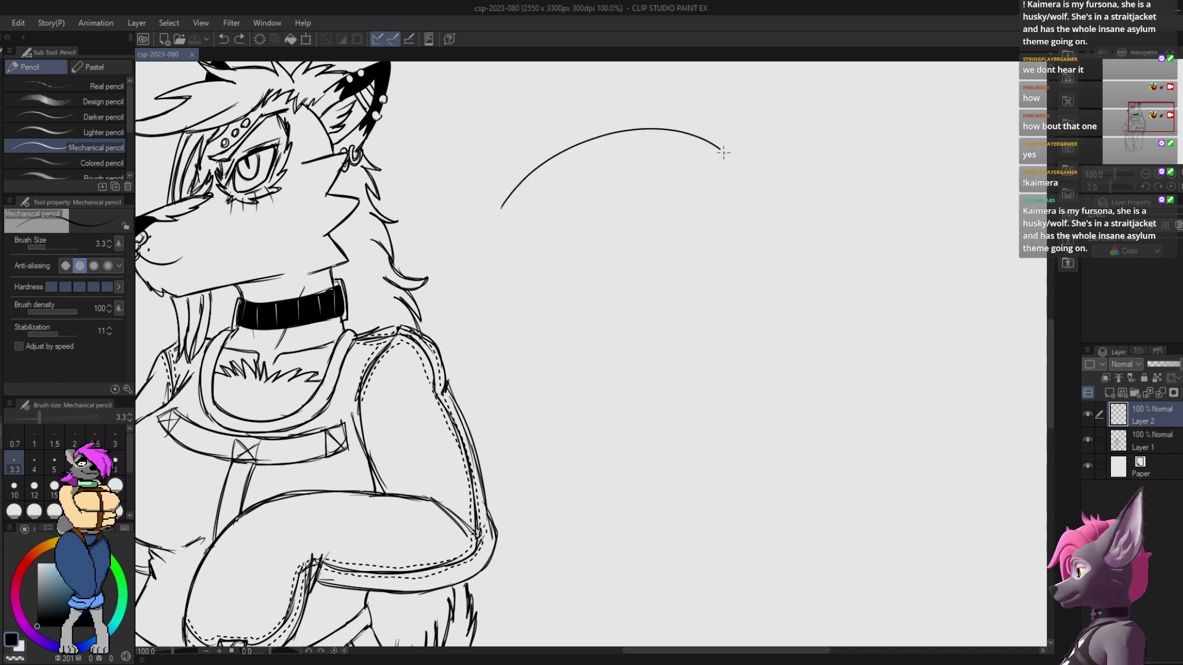
key(ctrl+z)
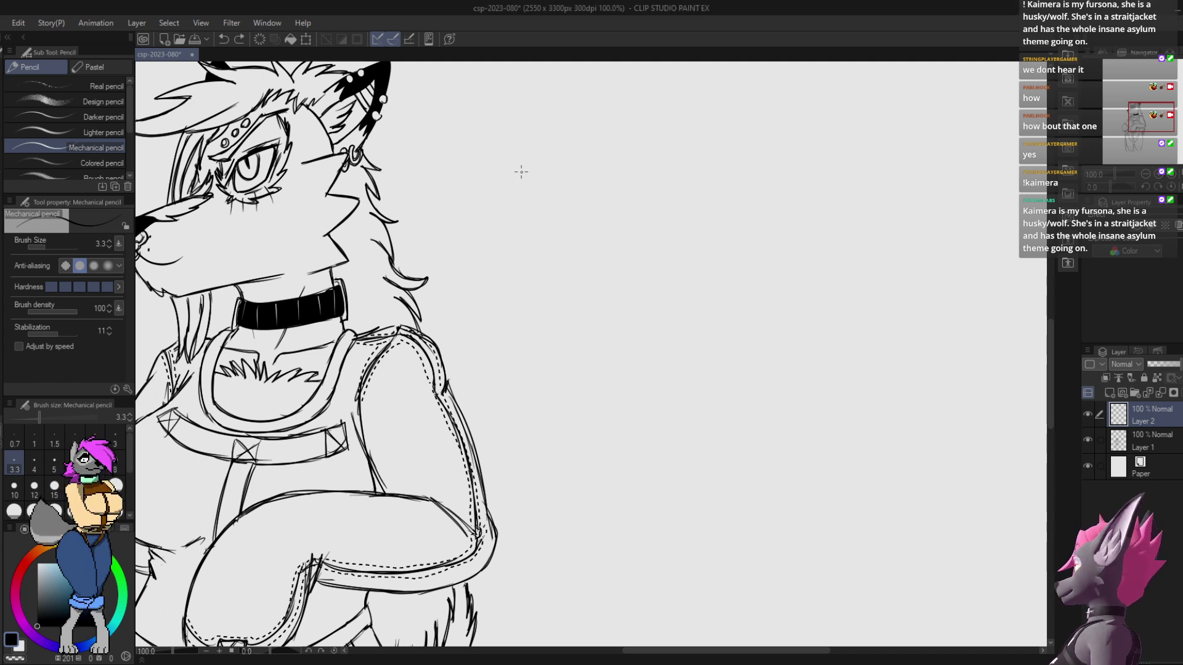
mouse_move(505, 197)
mouse_down()
mouse_move(627, 143)
mouse_move(571, 236)
mouse_up()
key(ctrl+z)
mouse_move(524, 181)
mouse_down()
mouse_move(570, 173)
mouse_move(561, 180)
mouse_up()
key(ctrl+z)
key(ctrl+z)
mouse_move(548, 219)
mouse_down()
mouse_move(509, 227)
mouse_move(528, 214)
mouse_move(525, 149)
mouse_move(543, 185)
mouse_up()
key(ctrl+z)
key(ctrl+z)
Step: Sketch a small rounded eye outline with a pointed corner in the empty space behind the wolf's head, undoing faulty strokes
mouse_move(511, 156)
mouse_down()
mouse_move(562, 178)
mouse_move(520, 188)
mouse_move(564, 180)
mouse_move(577, 190)
mouse_move(564, 179)
mouse_move(569, 228)
mouse_move(529, 207)
mouse_move(572, 221)
mouse_move(531, 208)
mouse_move(553, 220)
mouse_up()
key(ctrl+z)
key(ctrl+z)
key(ctrl+z)
key(ctrl+z)
key(ctrl+z)
key(ctrl+z)
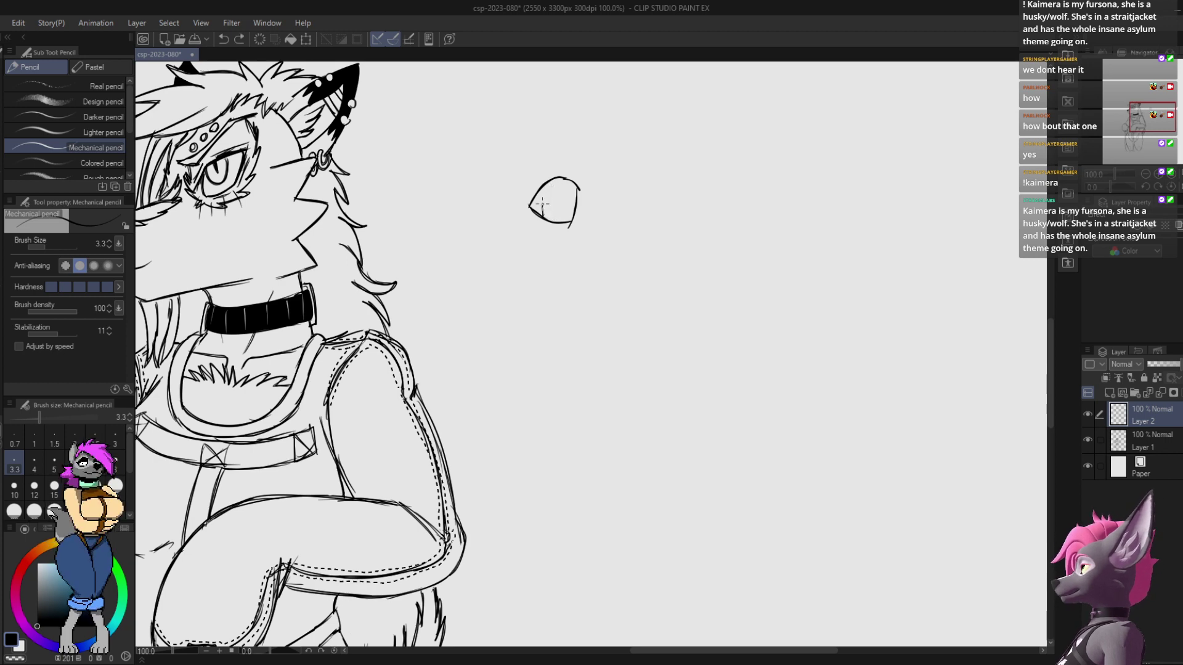
Step: Draw an oval pupil and the curved iris edge inside the small eye sketch
mouse_move(543, 203)
mouse_down()
mouse_move(557, 221)
mouse_move(557, 189)
mouse_move(566, 208)
mouse_up()
key(ctrl+z)
key(ctrl+z)
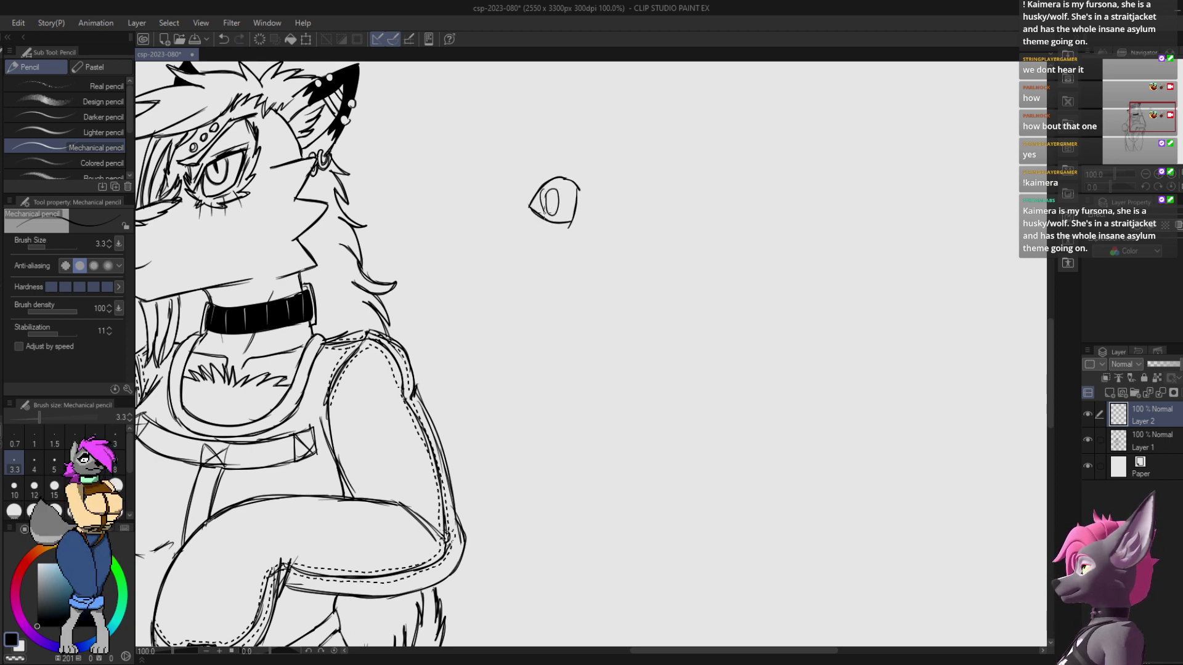
drag(564, 183, 567, 220)
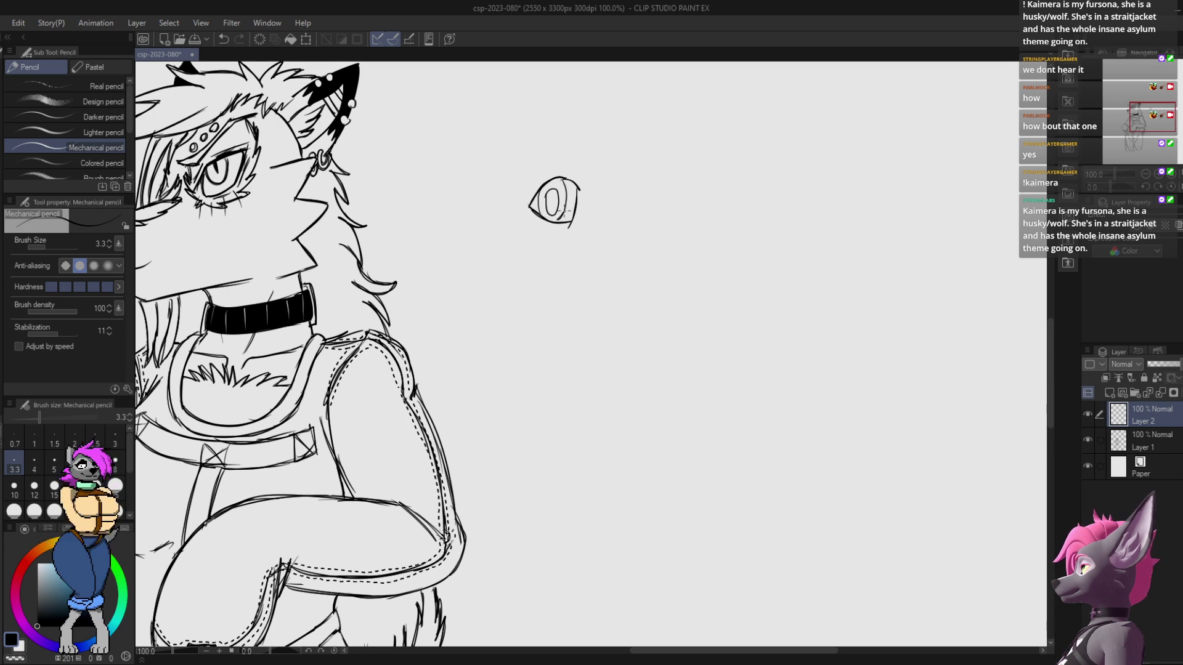
Step: Fill the oval pupil black, and undo the fill along with the pupil and iris lines
key(g)
click(552, 200)
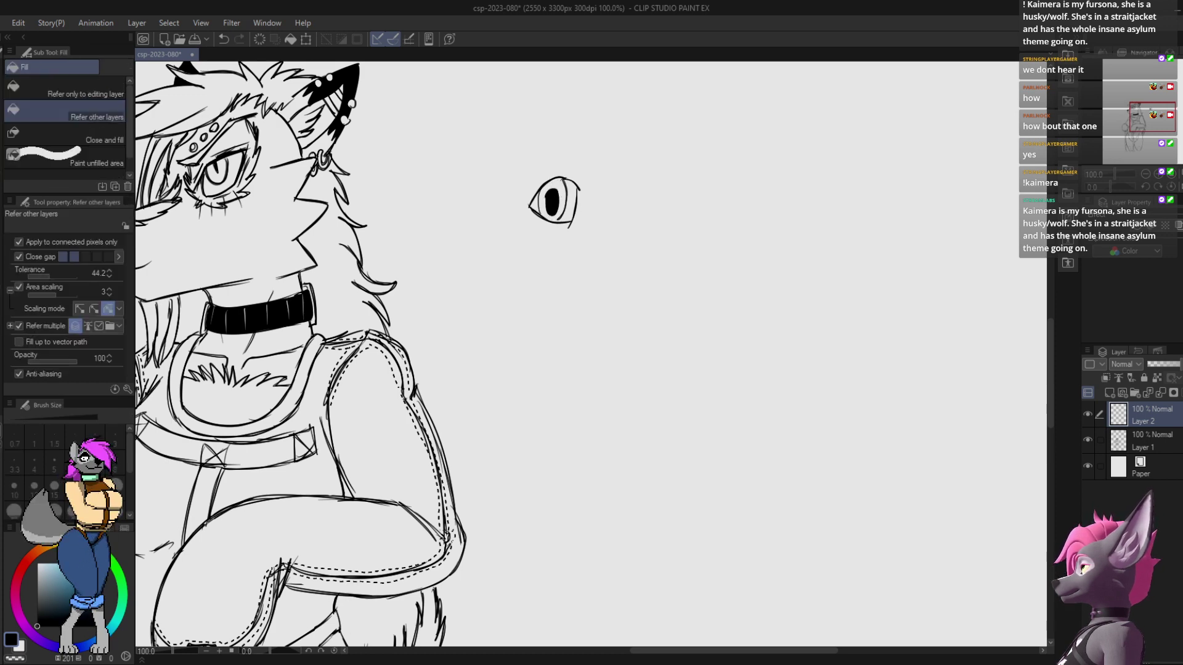
key(p)
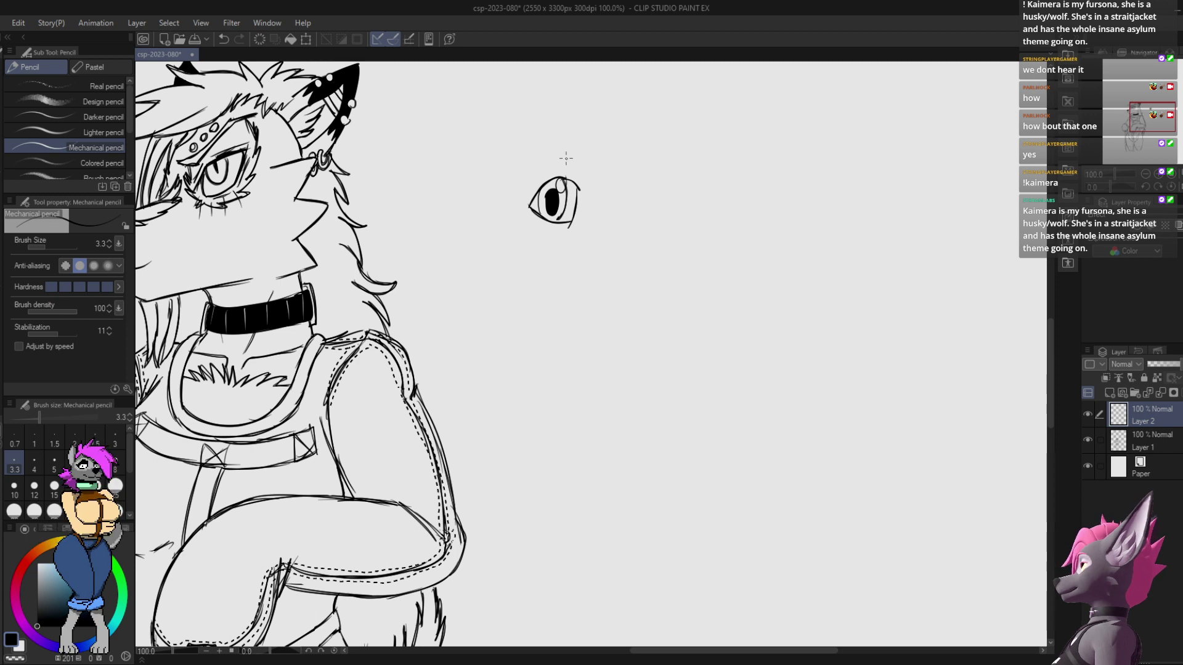
key(ctrl+z)
key(ctrl+z)
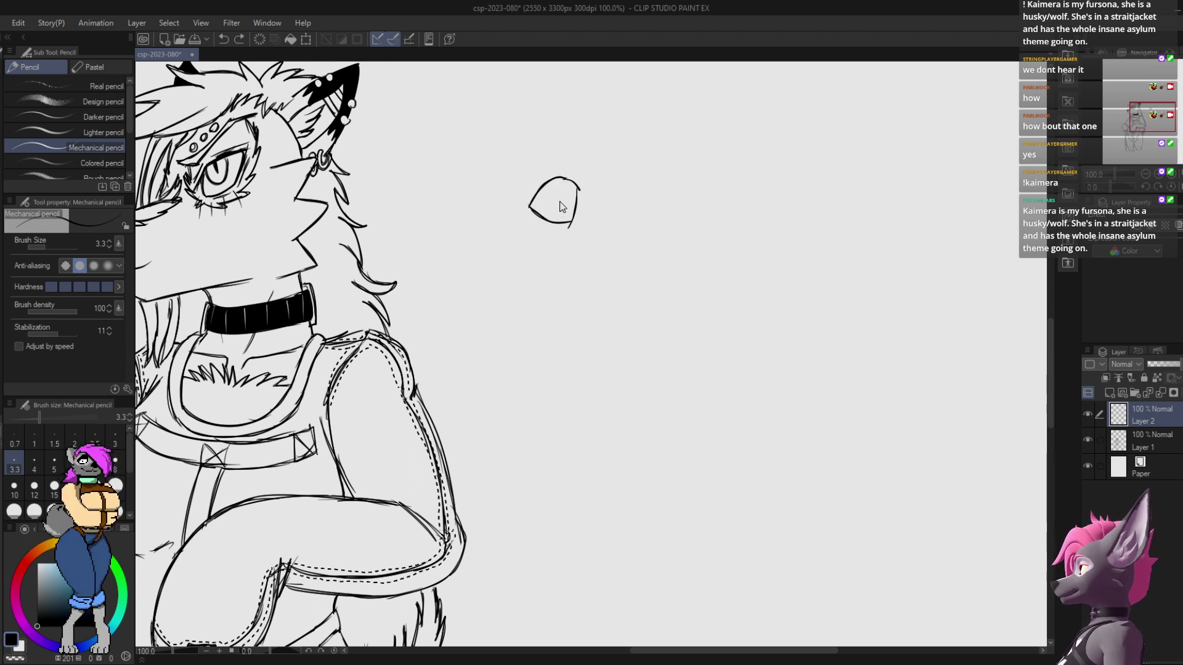
Step: Redraw the eye's pupil as a smaller oval filled black, with a light highlight and a curved iris line around it
key(g)
key(g)
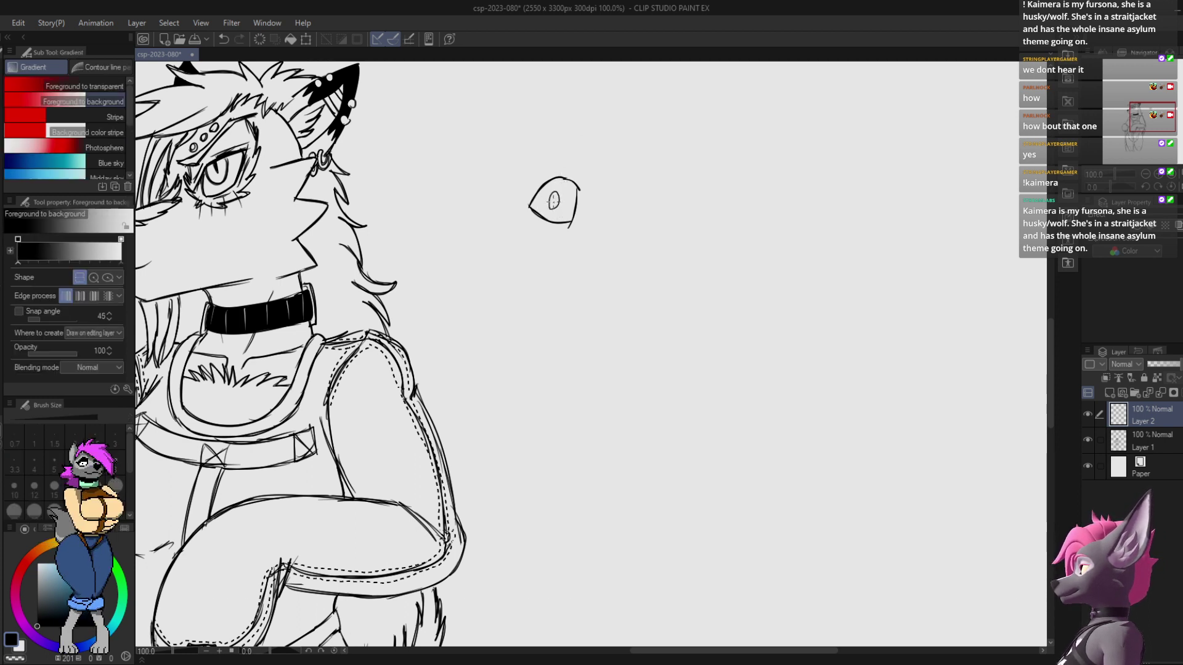
key(g)
click(554, 201)
key(p)
drag(551, 188, 547, 212)
key(ctrl+z)
key(ctrl+z)
key(e)
key(p)
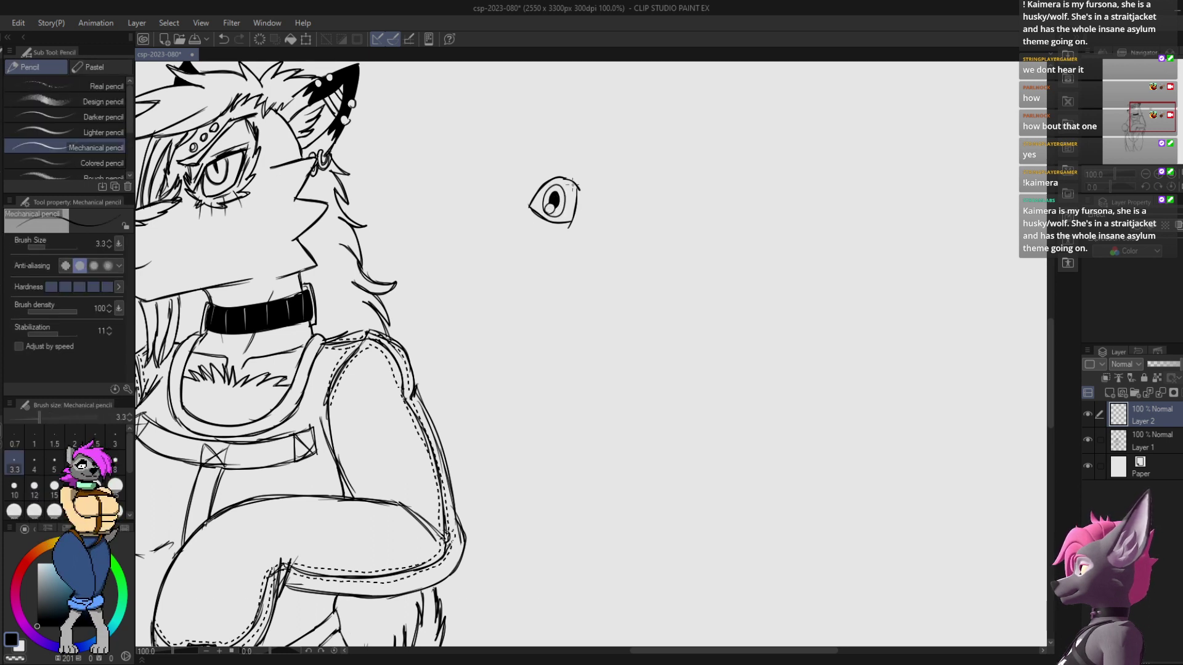
Step: Draw a small slanted oval brow mark above the sketched eye
key(space)
drag(630, 137, 635, 136)
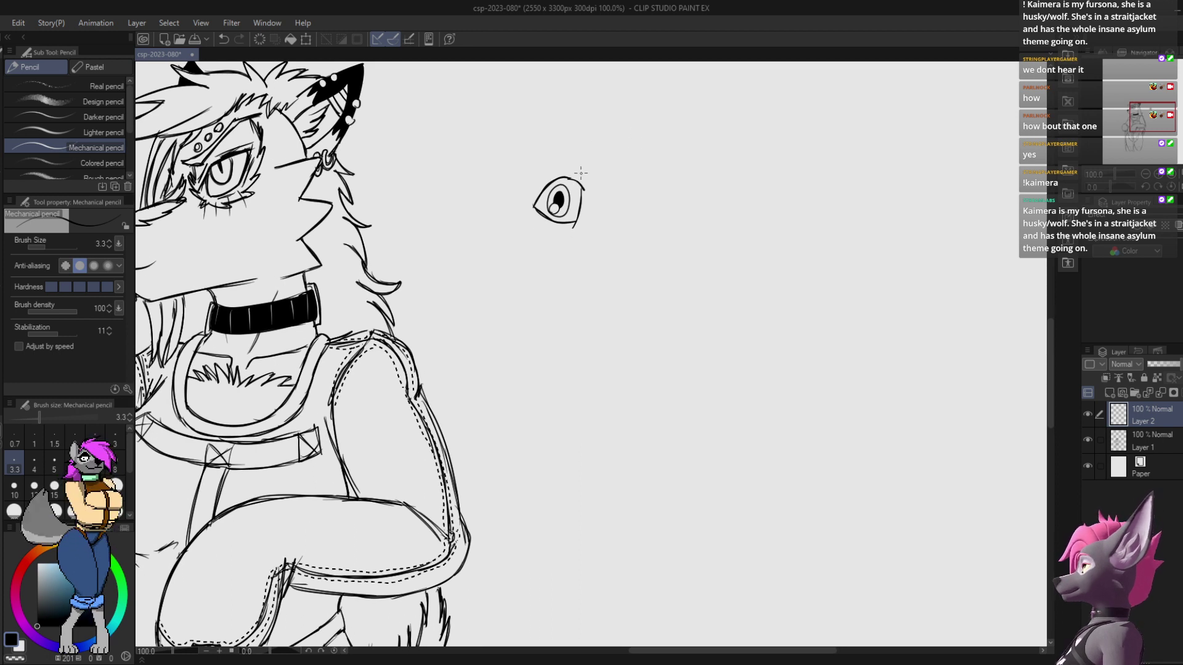
key(ctrl+z)
drag(581, 173, 567, 157)
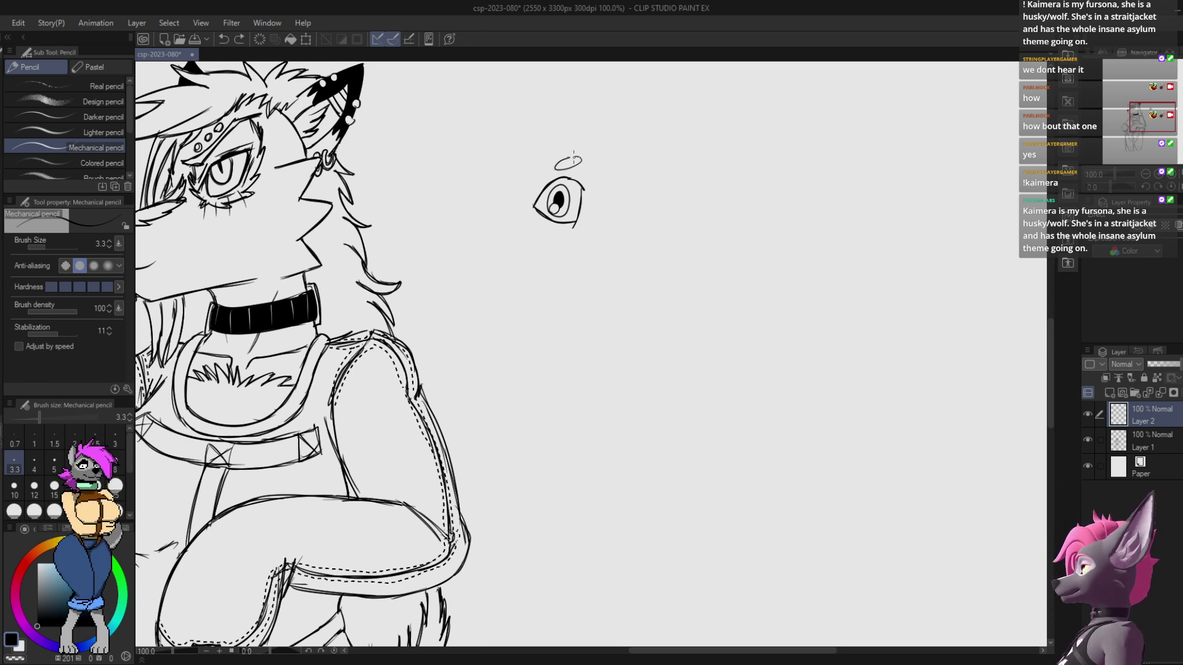
Step: Sketch a short muzzle with a triangular nose, a curved mouth line and a small stick in the mouth, undoing faulty strokes
mouse_move(590, 227)
mouse_down()
mouse_move(642, 228)
mouse_move(656, 241)
mouse_move(611, 238)
mouse_move(723, 209)
mouse_move(665, 213)
mouse_move(621, 247)
mouse_move(612, 285)
mouse_move(552, 285)
mouse_move(588, 306)
mouse_move(604, 292)
mouse_move(610, 314)
mouse_move(608, 290)
mouse_move(610, 315)
mouse_move(602, 293)
mouse_move(632, 296)
mouse_move(647, 251)
mouse_move(510, 253)
mouse_move(527, 289)
mouse_up()
key(ctrl+z)
key(ctrl+z)
key(ctrl+z)
key(ctrl+z)
key(ctrl+z)
key(ctrl+z)
key(ctrl+z)
key(ctrl+z)
key(ctrl+z)
key(ctrl+z)
key(ctrl+z)
key(ctrl+z)
Step: Outline the narrow second eye above the nose, removing the horizontal guide line between the eyes
mouse_move(608, 232)
mouse_down()
mouse_move(605, 198)
mouse_move(619, 201)
mouse_move(602, 218)
mouse_move(604, 201)
mouse_move(590, 198)
mouse_move(644, 197)
mouse_up()
key(ctrl+z)
key(ctrl+z)
key(ctrl+z)
key(ctrl+z)
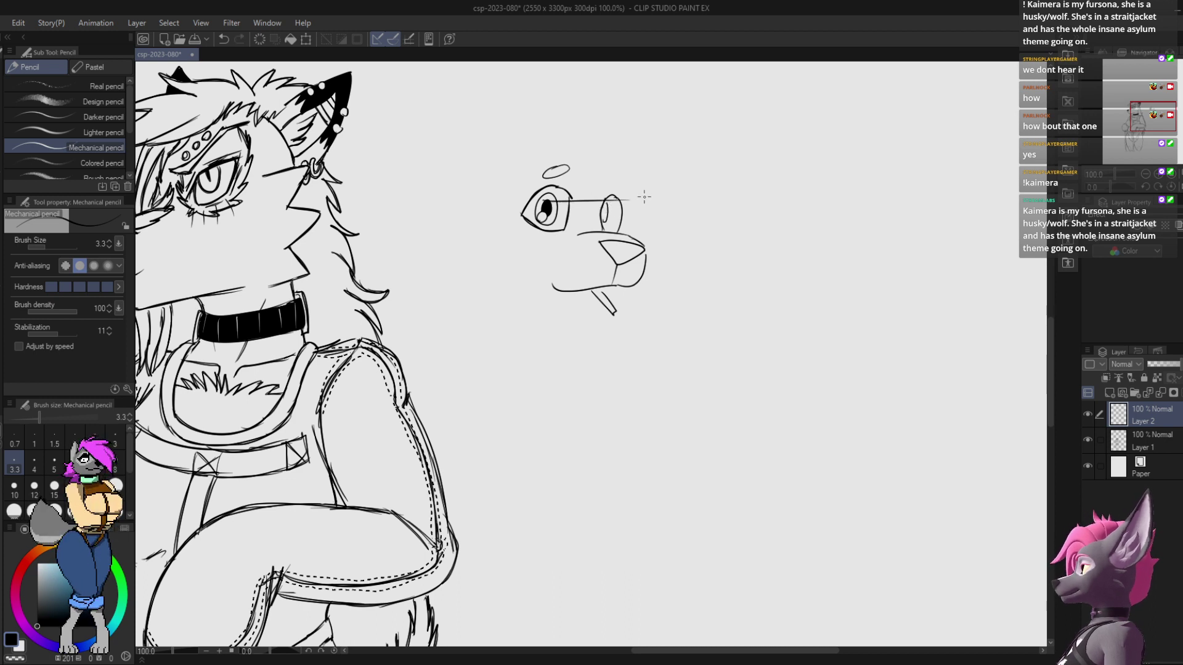
key(ctrl+z)
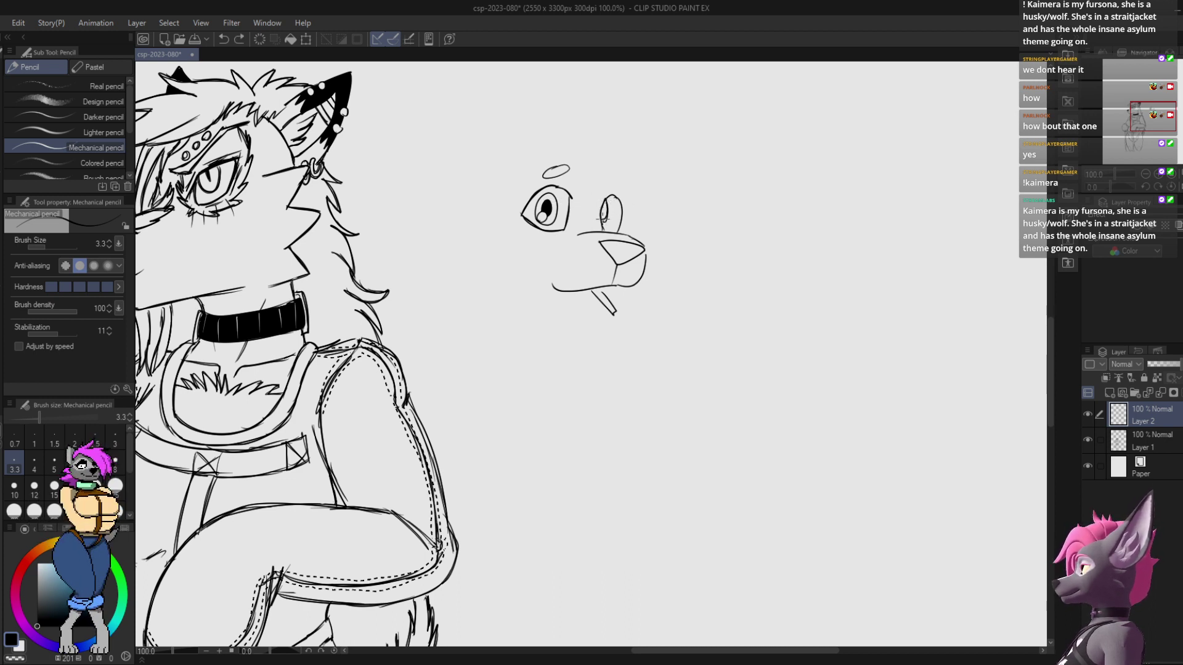
Step: Add a black-filled pupil with a light highlight and an iris line inside the second eye
drag(542, 217, 602, 220)
key(ctrl+z)
key(e)
key(p)
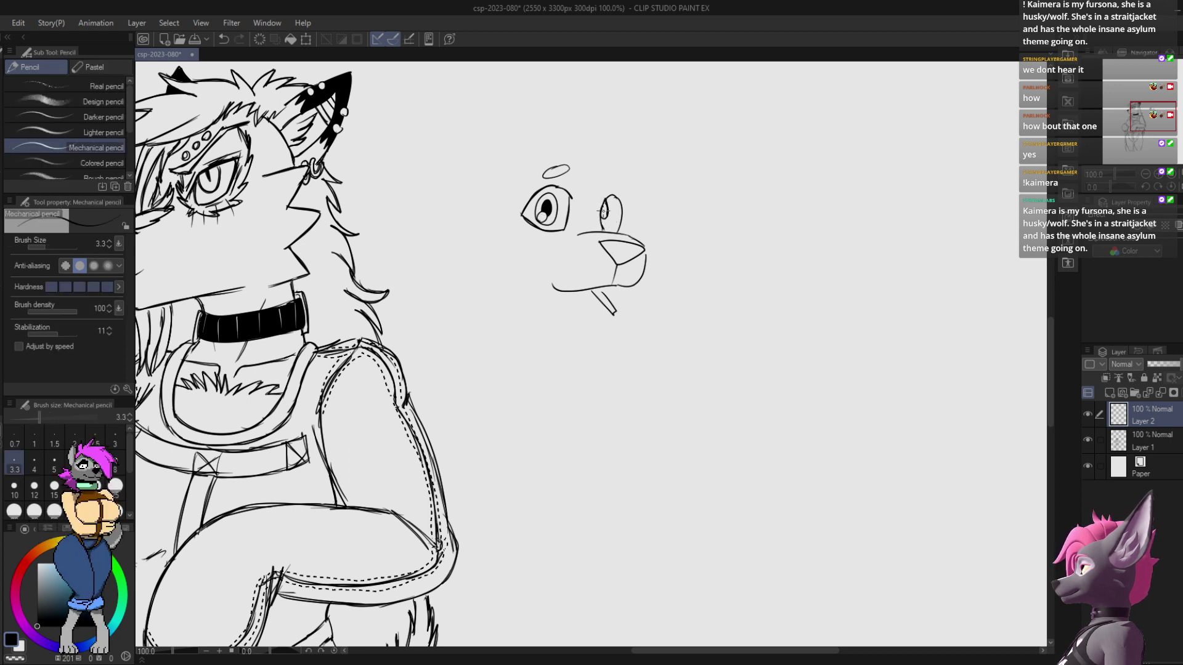
key(g)
key(g)
click(605, 211)
key(p)
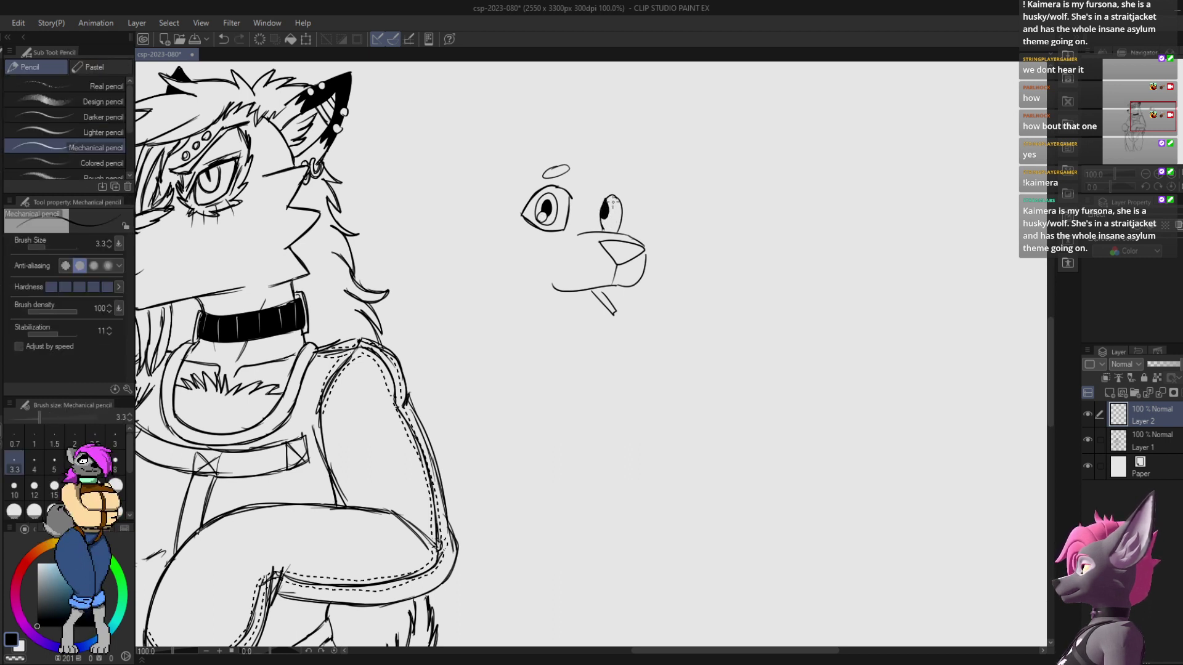
key(e)
drag(611, 212, 603, 229)
key(p)
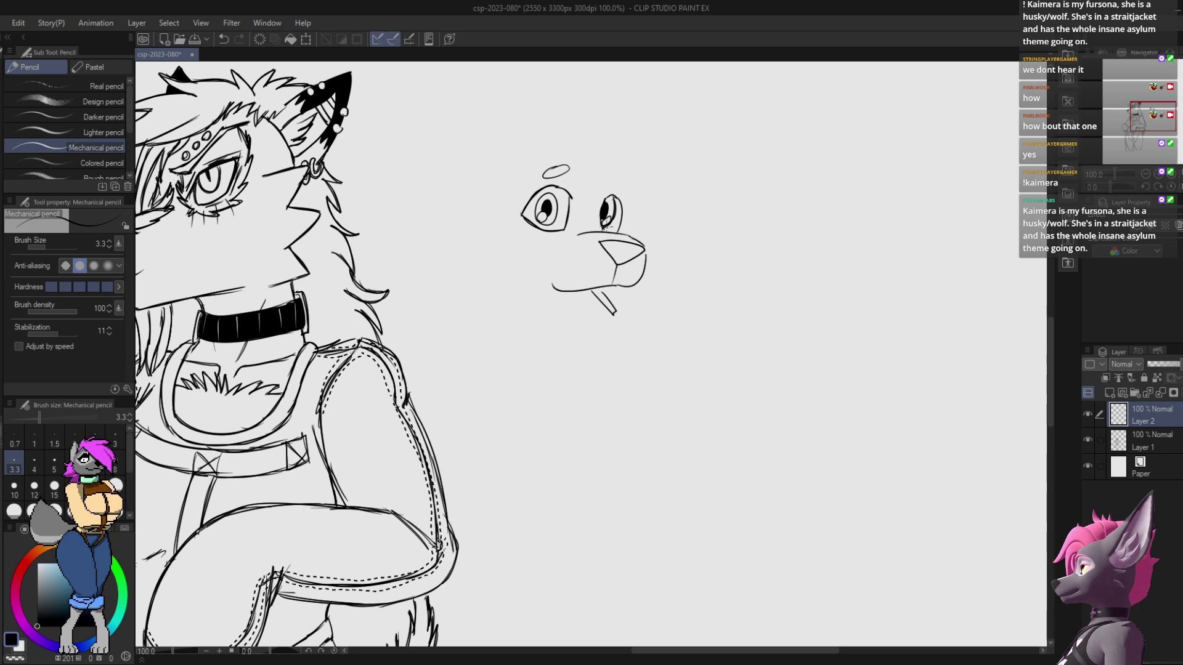
Step: Draw a small brow mark above the second eye and clean up its outline
drag(614, 160, 621, 196)
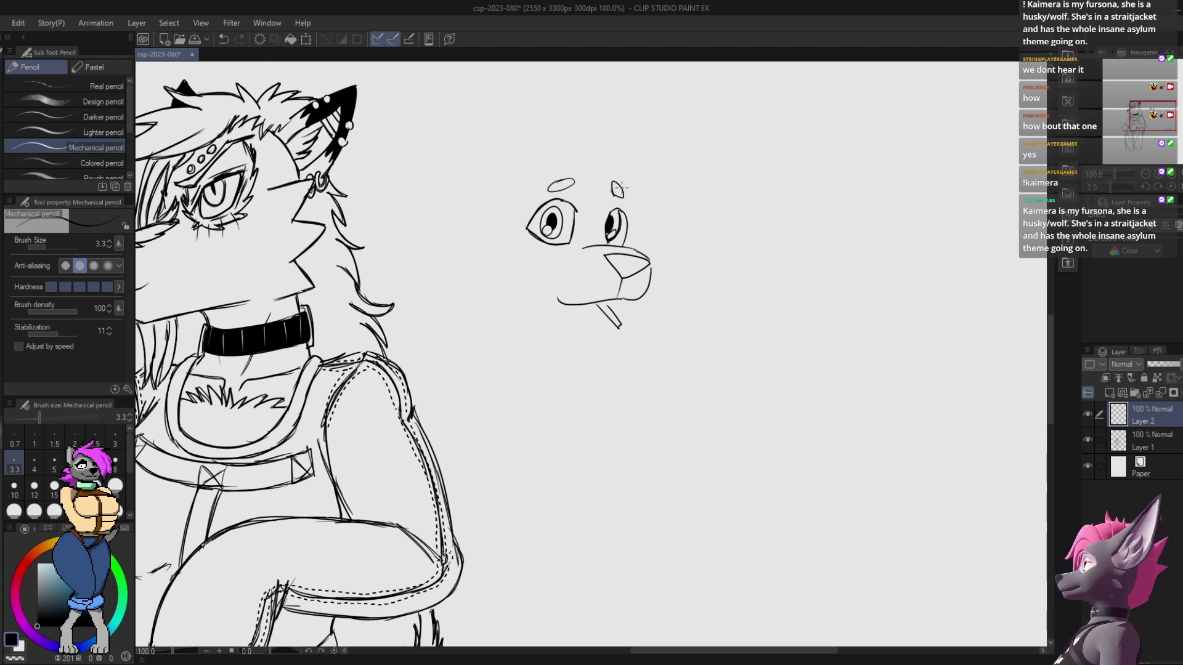
key(e)
key(p)
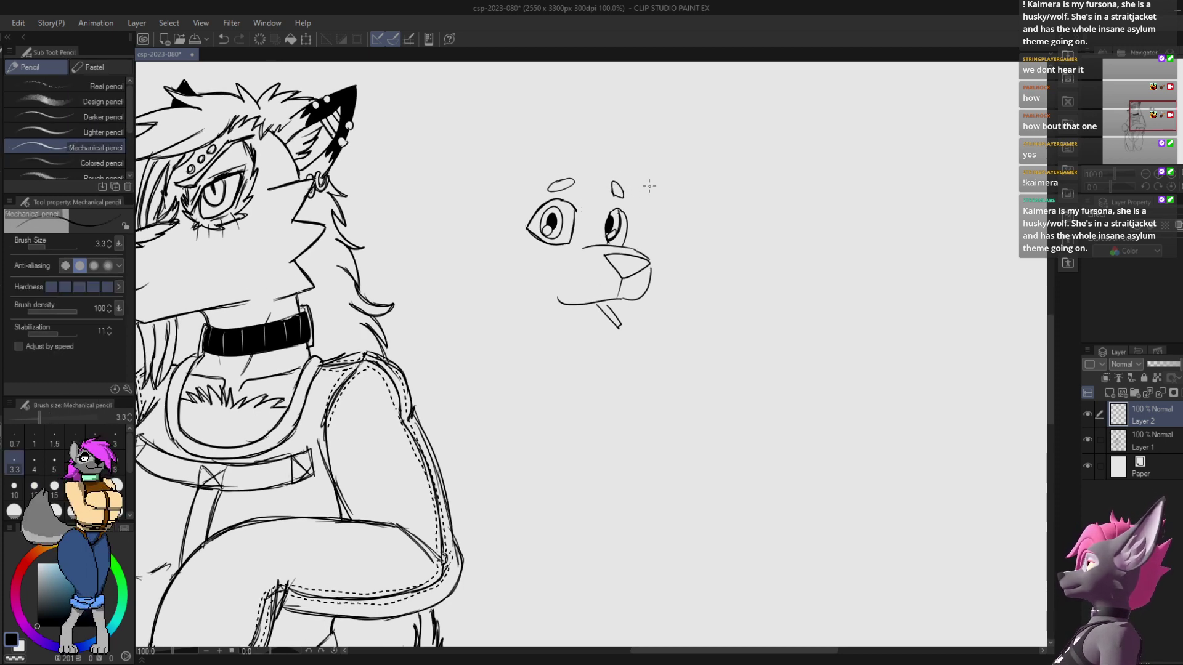
Step: Draw two long curved hair strokes framing the side of the face beside the first eye, undoing faulty strokes
mouse_move(540, 172)
mouse_down()
mouse_move(521, 249)
mouse_move(521, 235)
mouse_move(528, 272)
mouse_move(502, 244)
mouse_move(523, 269)
mouse_up()
key(ctrl+z)
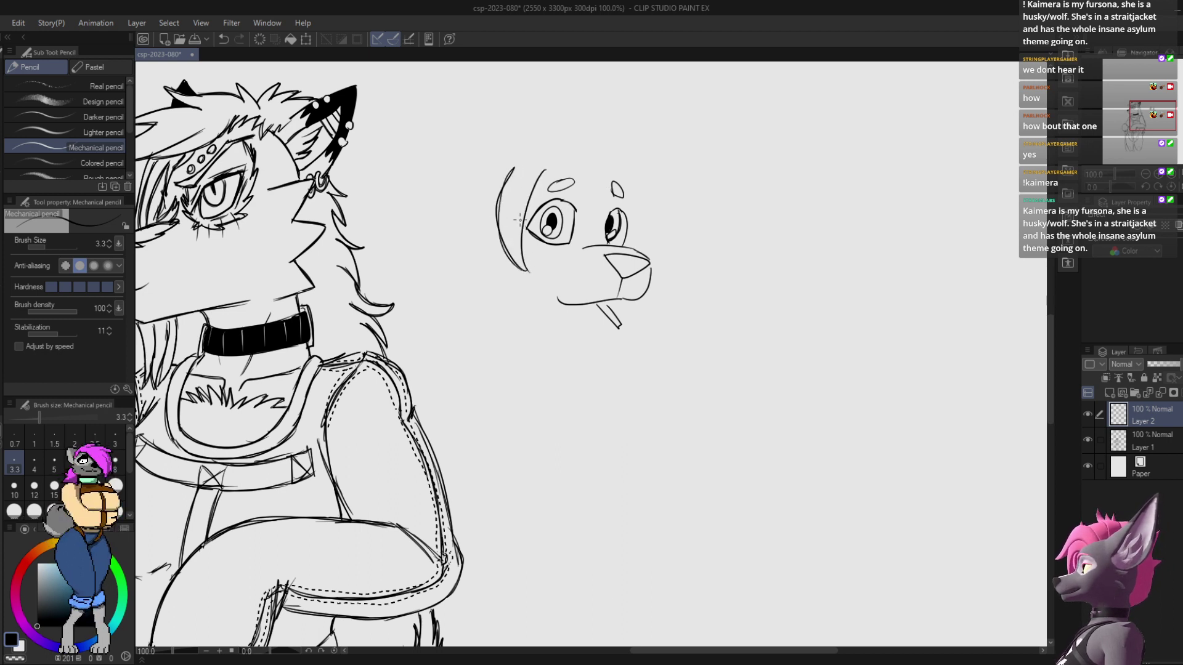
key(ctrl+z)
drag(505, 168, 524, 267)
key(ctrl+z)
mouse_move(500, 174)
mouse_down()
mouse_move(530, 274)
mouse_move(550, 173)
mouse_up()
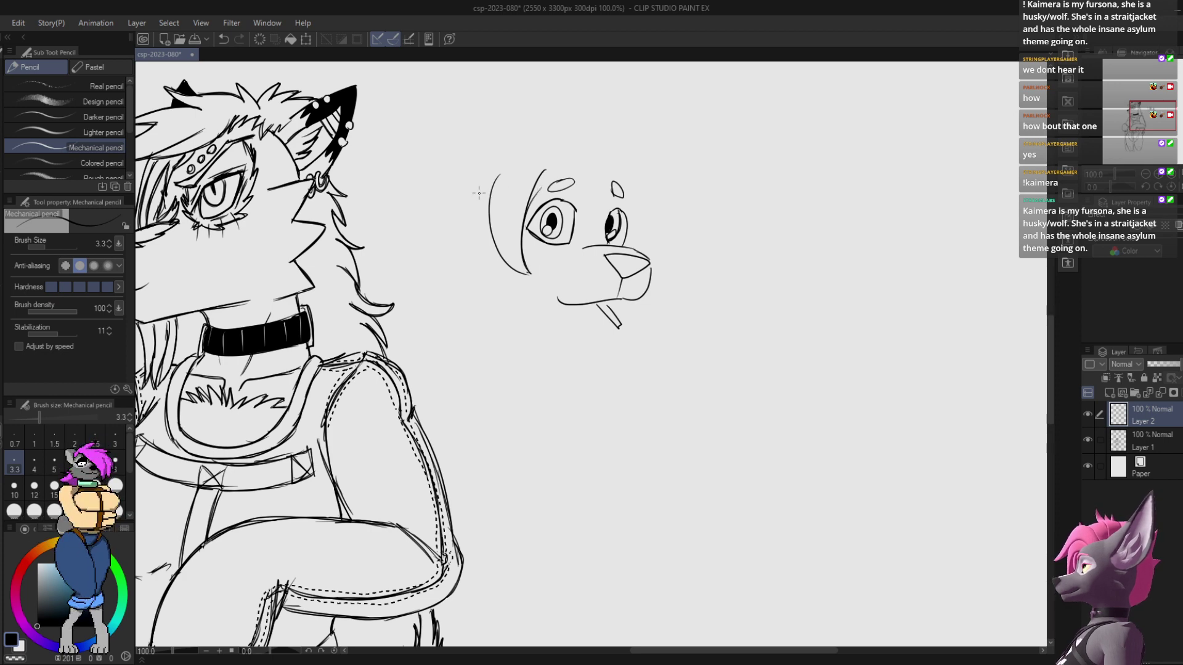
mouse_move(481, 190)
mouse_down()
mouse_move(476, 238)
mouse_move(500, 266)
mouse_up()
key(ctrl+z)
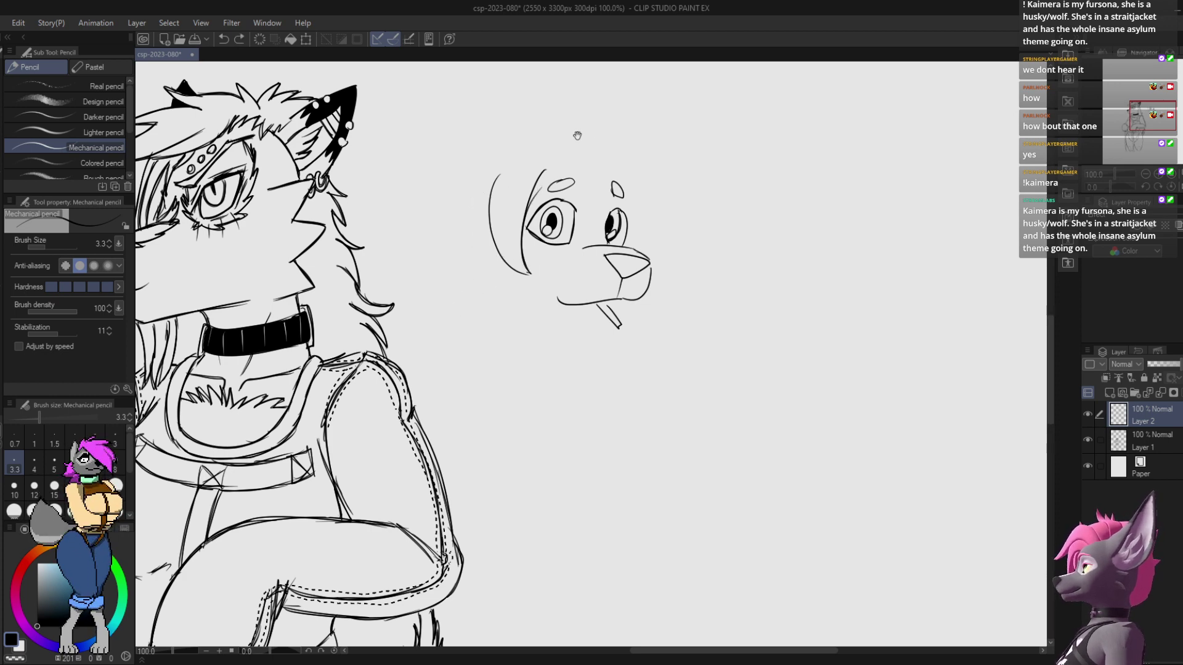
Step: Sketch the pointed bangs over the forehead and the spiky tufts on top of the head, undoing faulty strokes
mouse_move(577, 135)
mouse_down()
mouse_move(562, 179)
mouse_move(604, 227)
mouse_move(590, 271)
mouse_move(551, 207)
mouse_up()
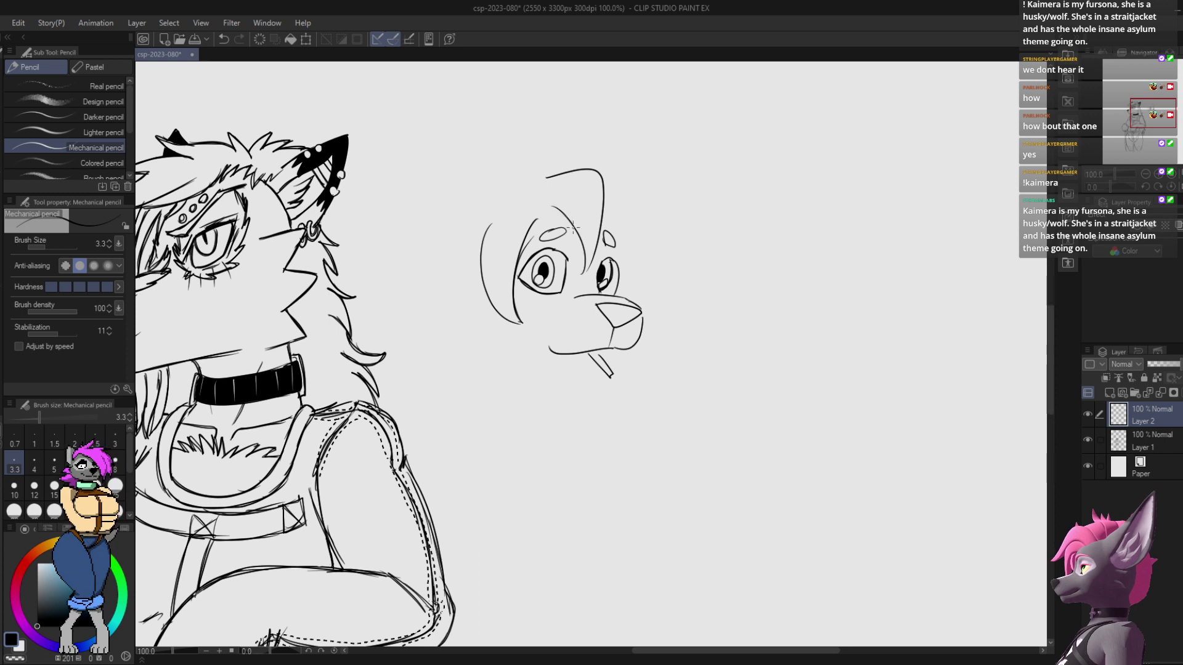
mouse_move(584, 260)
mouse_down()
mouse_move(560, 210)
mouse_move(522, 243)
mouse_move(537, 205)
mouse_up()
key(ctrl+z)
mouse_move(606, 183)
mouse_down()
mouse_move(633, 276)
mouse_move(612, 223)
mouse_move(625, 250)
mouse_up()
mouse_move(538, 192)
mouse_down()
mouse_move(544, 219)
mouse_move(537, 181)
mouse_move(599, 179)
mouse_move(592, 198)
mouse_up()
mouse_move(595, 188)
mouse_down()
mouse_move(644, 170)
mouse_move(637, 204)
mouse_move(654, 157)
mouse_move(632, 217)
mouse_move(707, 192)
mouse_move(651, 248)
mouse_up()
key(ctrl+z)
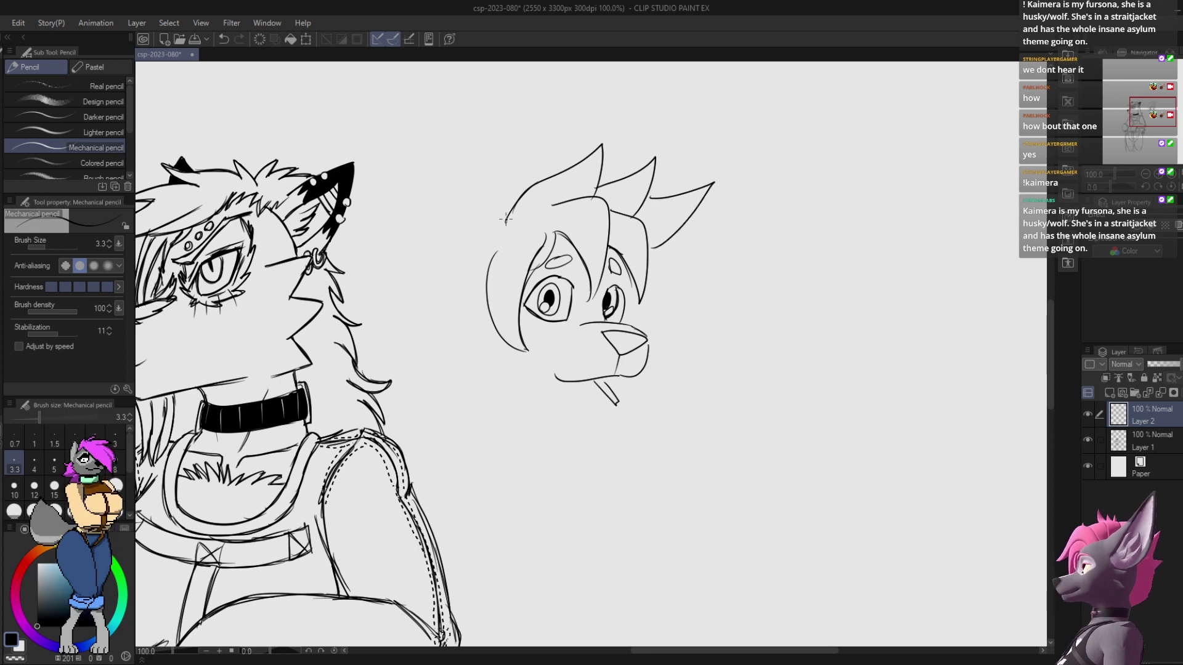
drag(506, 219, 478, 313)
key(ctrl+z)
Step: Draw a short chin line below the mouth and reshape the mouth corner into an upward curve
drag(622, 366, 619, 269)
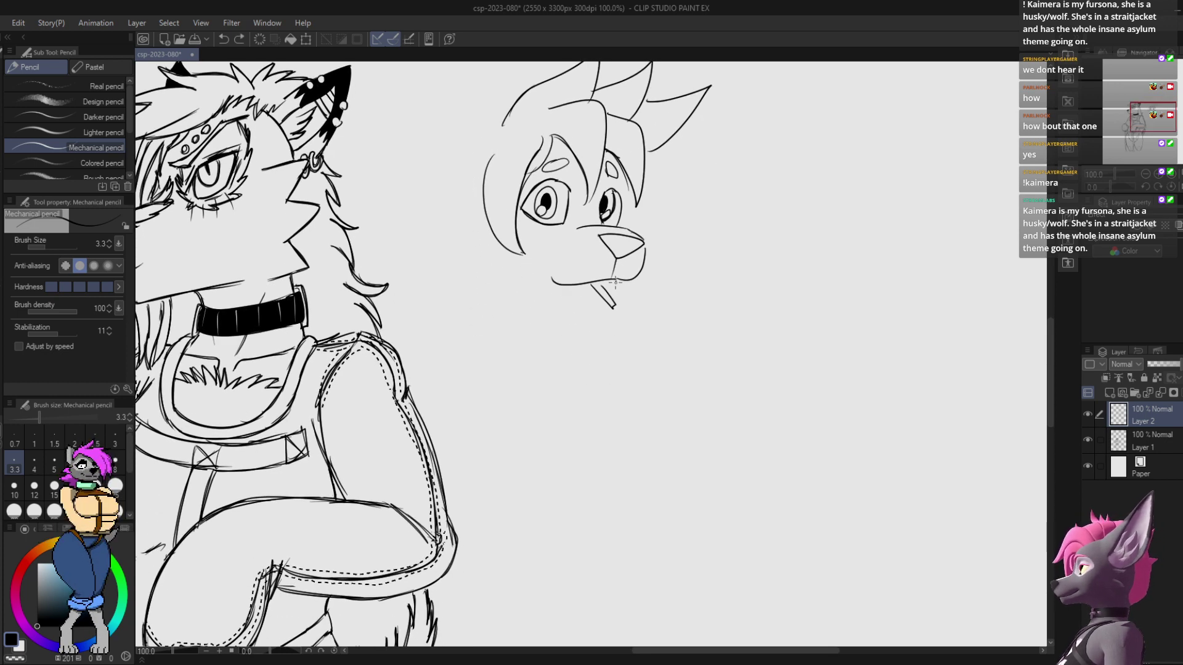
drag(556, 306, 600, 302)
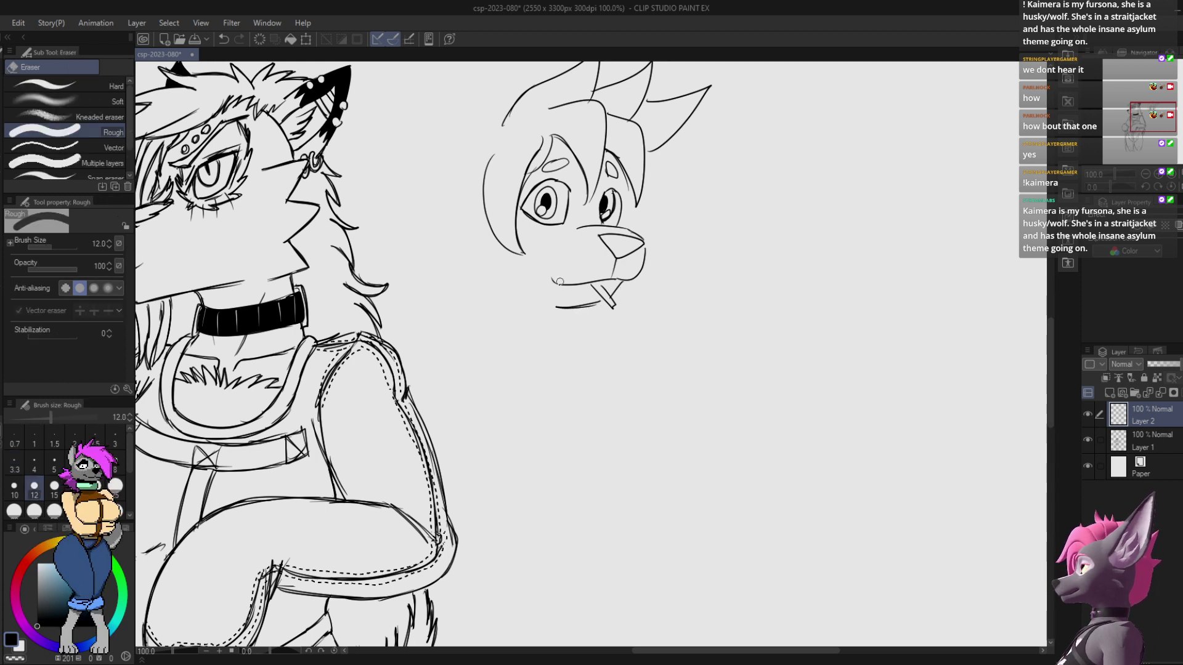
drag(590, 283, 553, 263)
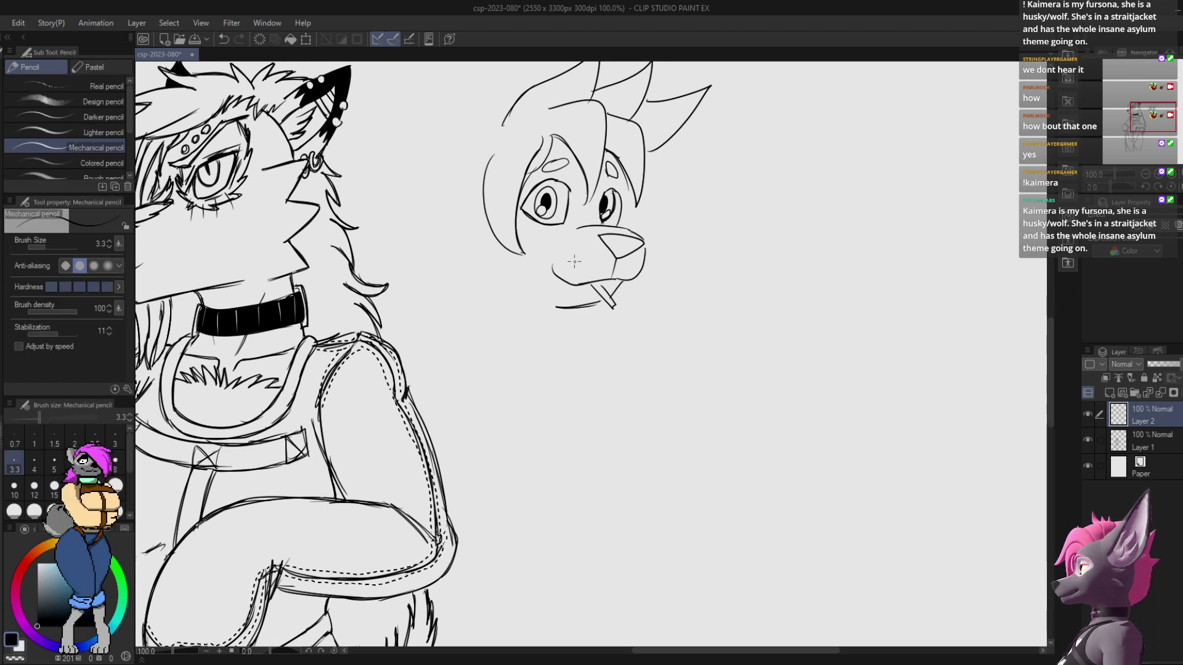
drag(515, 215, 528, 283)
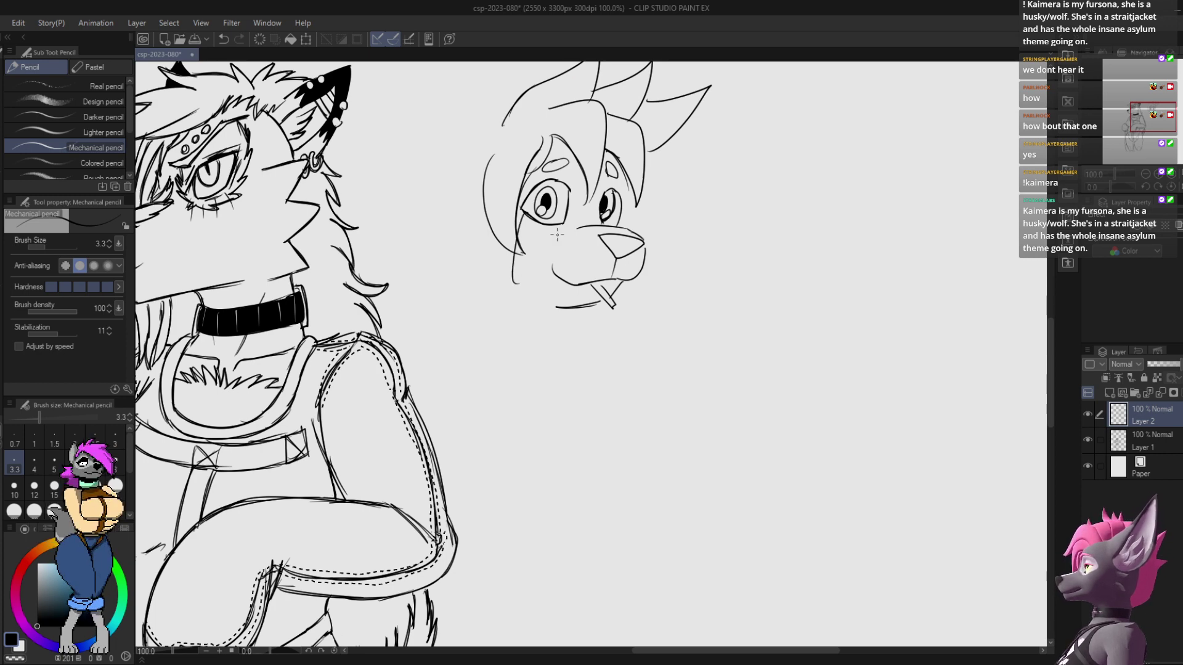
key(ctrl+z)
drag(547, 202, 540, 293)
drag(488, 220, 482, 356)
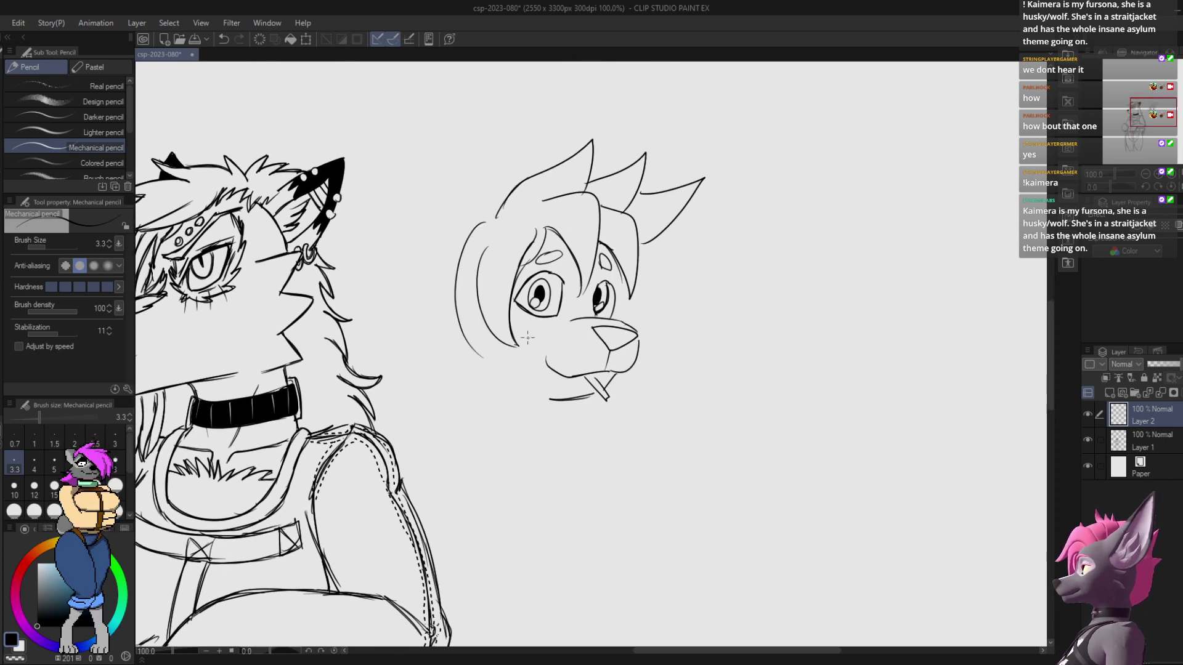
drag(640, 203, 635, 135)
key(ctrl+z)
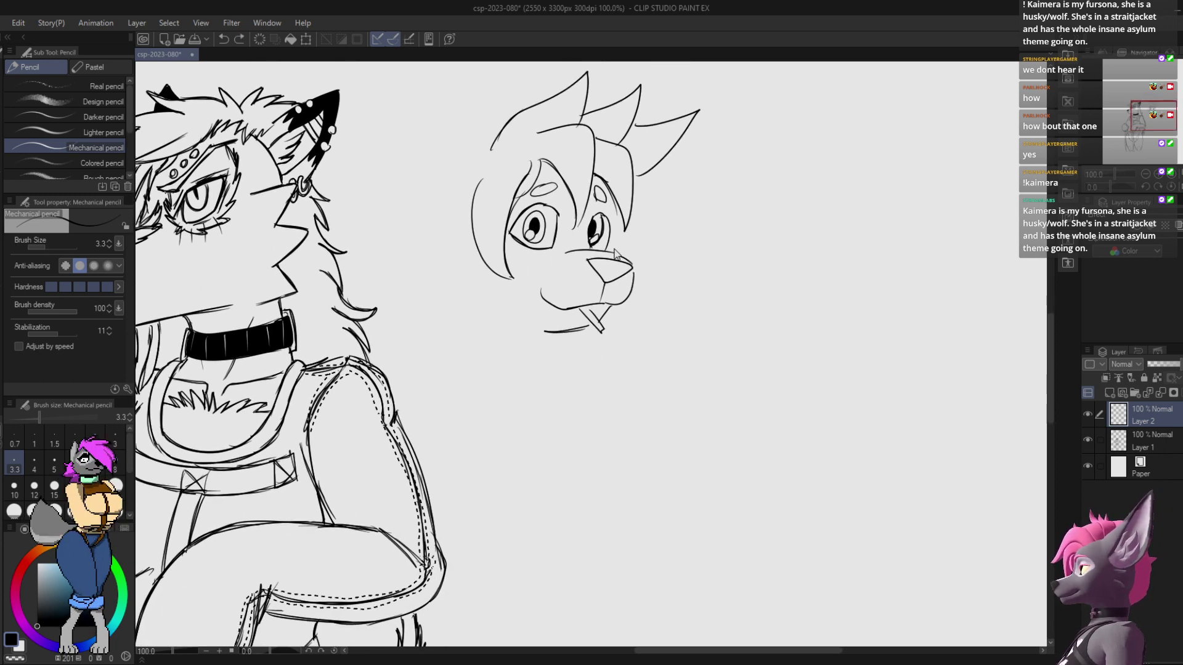
Step: Draw the short face edge beside the second eye, undoing and erasing faulty strokes
drag(619, 229, 621, 207)
key(ctrl+z)
mouse_move(614, 252)
mouse_down()
mouse_move(615, 228)
mouse_move(574, 249)
mouse_up()
key(ctrl+z)
key(e)
key(p)
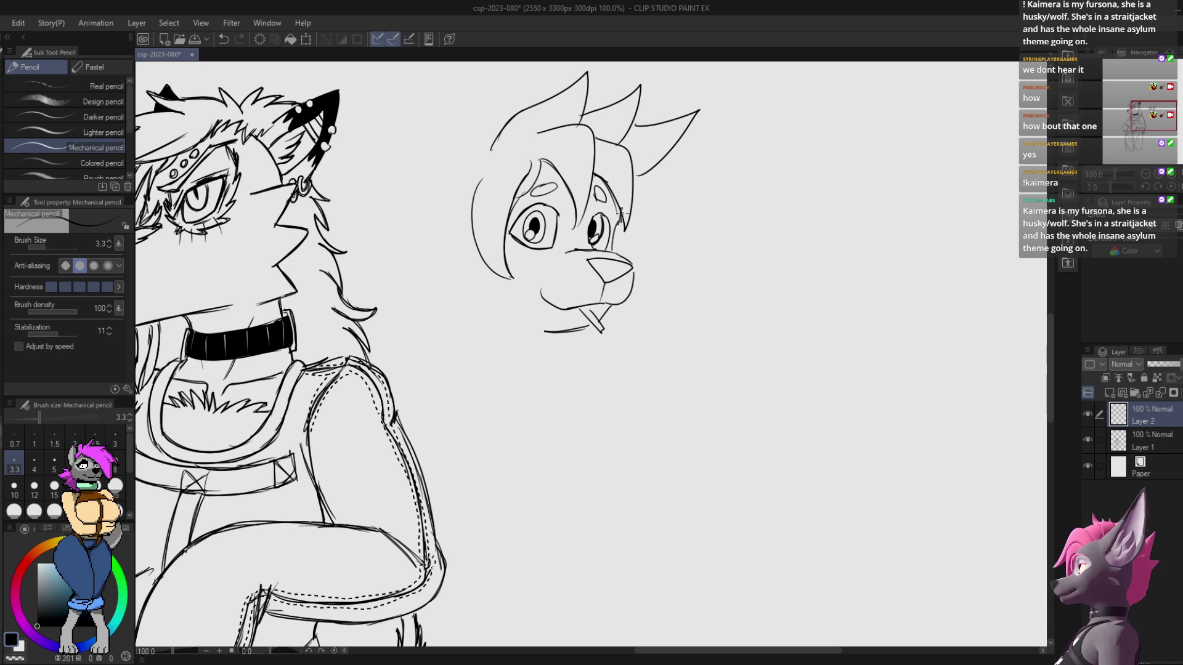
drag(613, 203, 634, 247)
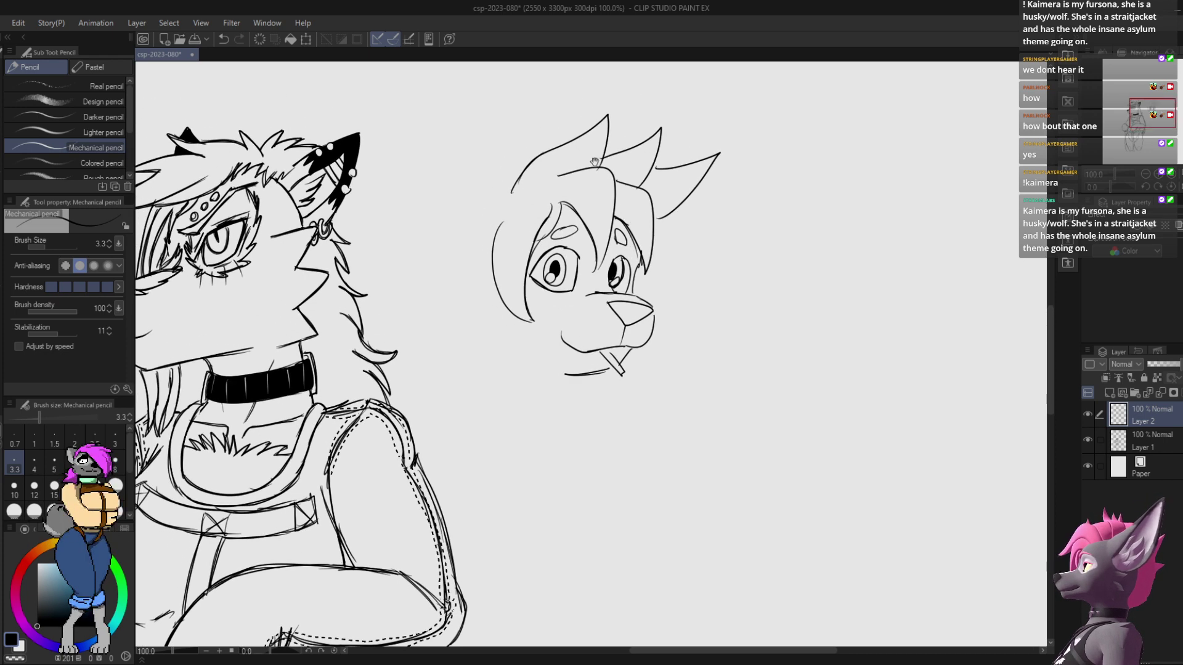
Step: Draw the outer hair on the side of the head with two small tufts and a long pointed lock, undoing faulty strokes
drag(493, 200, 486, 327)
key(ctrl+z)
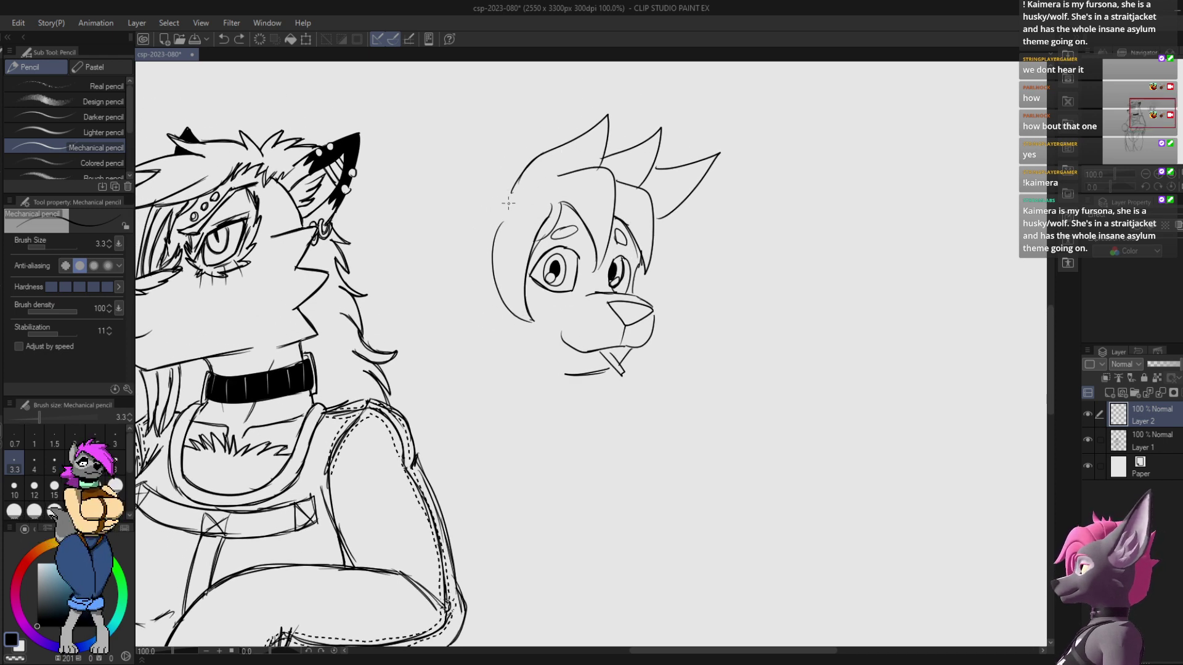
mouse_move(511, 193)
mouse_down()
mouse_move(475, 191)
mouse_move(503, 221)
mouse_move(468, 243)
mouse_move(497, 238)
mouse_move(481, 277)
mouse_move(501, 357)
mouse_up()
key(ctrl+z)
drag(523, 314, 487, 367)
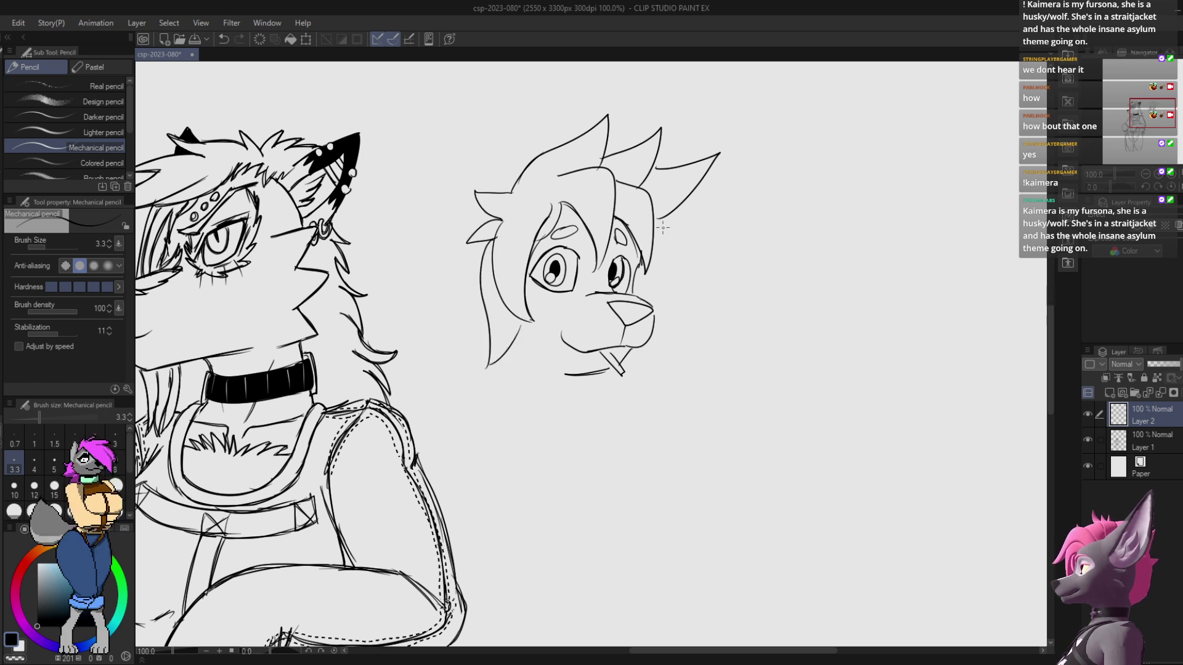
Step: Draw the jagged hair locks on the far side of the face, undoing faulty strokes
mouse_move(657, 218)
mouse_down()
mouse_move(671, 276)
mouse_move(653, 252)
mouse_move(652, 337)
mouse_up()
key(ctrl+z)
key(ctrl+z)
Step: Sketch a round ear with an inner curve and a hair tuft beside it, undoing faulty strokes, and save the drawing
mouse_move(532, 204)
mouse_down()
mouse_move(566, 240)
mouse_move(547, 185)
mouse_move(510, 227)
mouse_move(590, 161)
mouse_up()
key(ctrl+z)
key(ctrl+z)
key(ctrl+z)
key(ctrl+z)
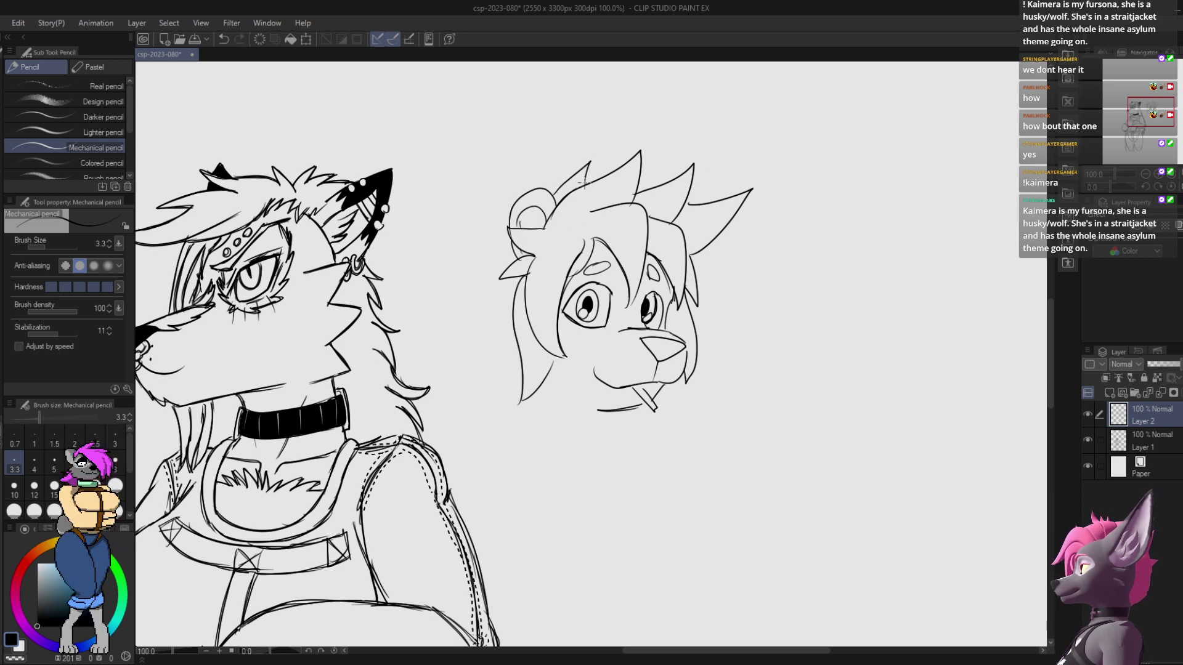
drag(514, 246, 506, 261)
key(ctrl+z)
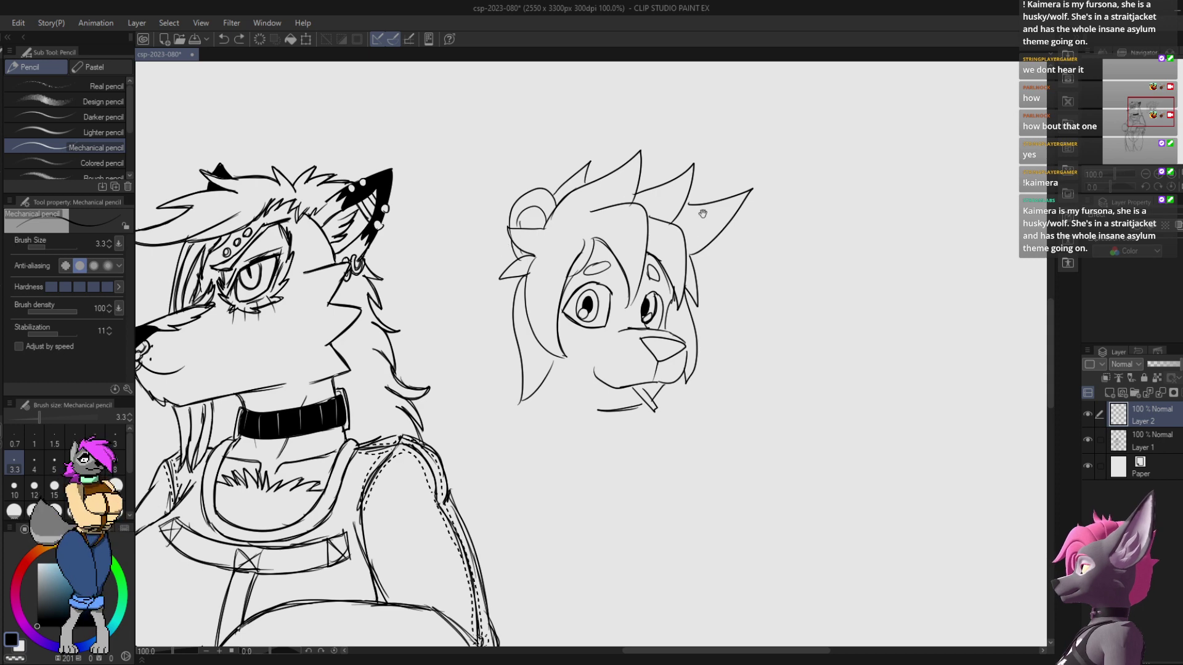
drag(668, 270, 630, 135)
key(ctrl+s)
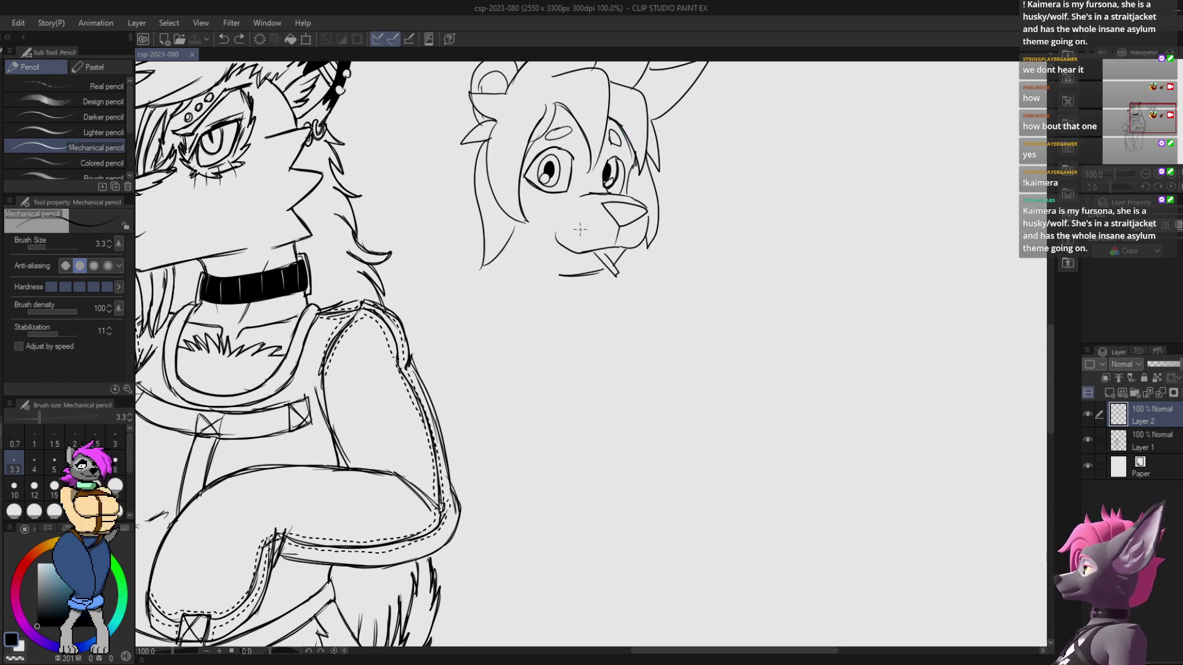
Step: Draw small oval whisker spots on both sides of the muzzle and save the drawing
mouse_move(606, 224)
mouse_down()
mouse_move(589, 245)
mouse_move(586, 229)
mouse_move(626, 235)
mouse_move(643, 221)
mouse_move(641, 237)
mouse_up()
key(ctrl+z)
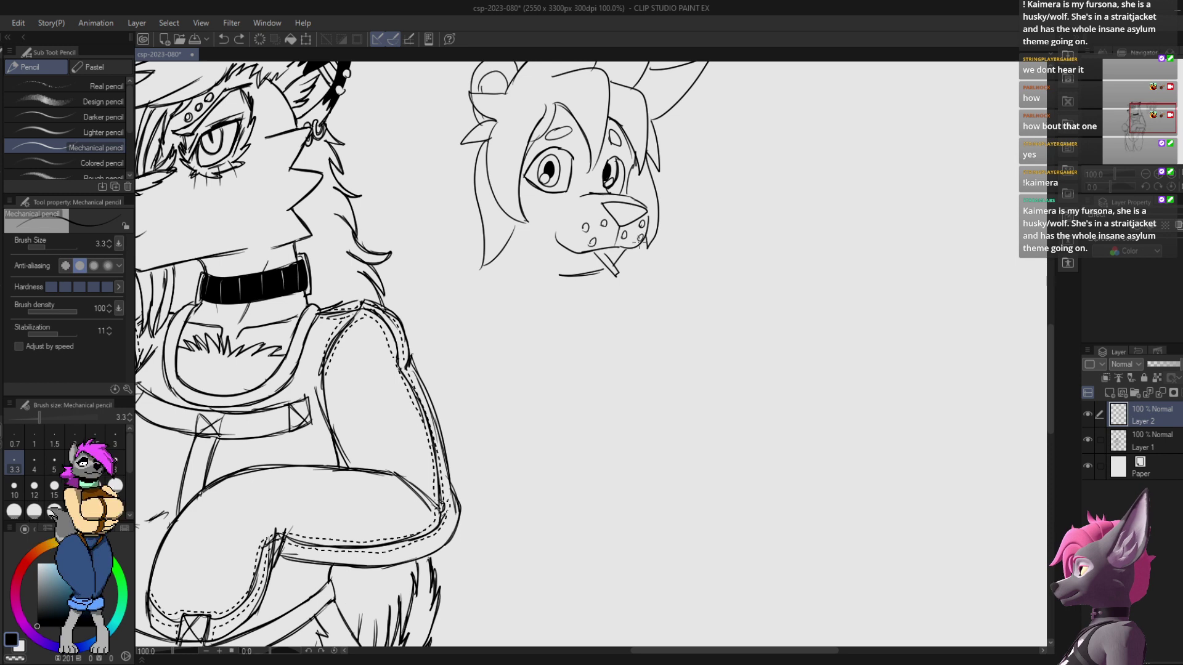
key(ctrl+s)
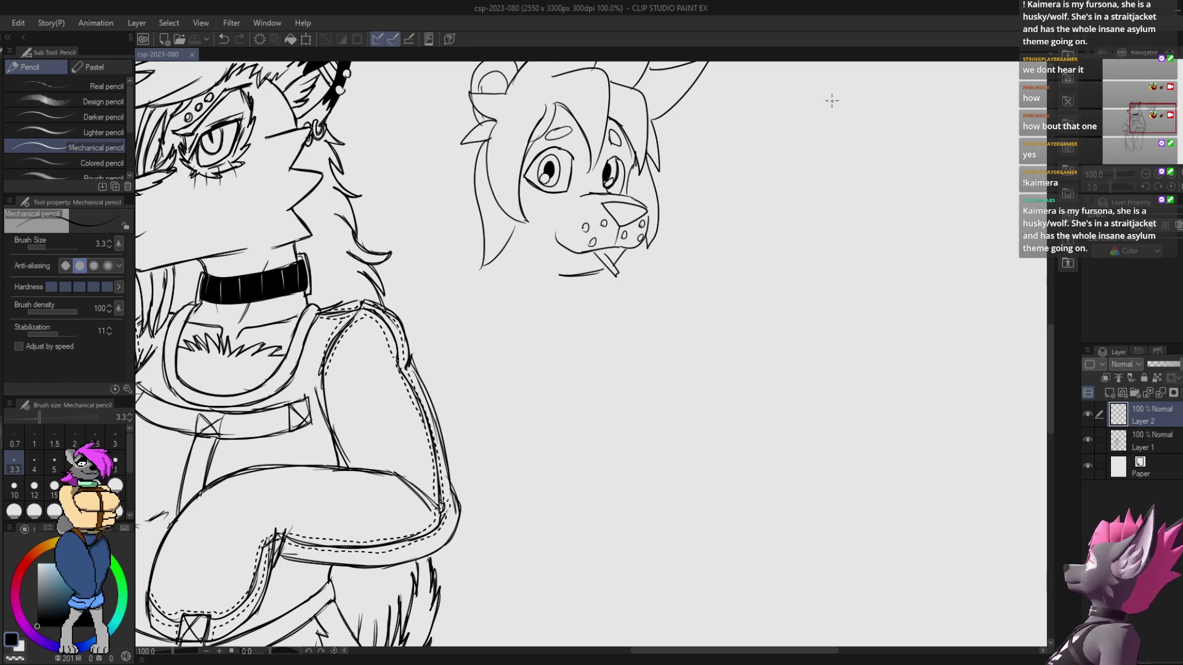
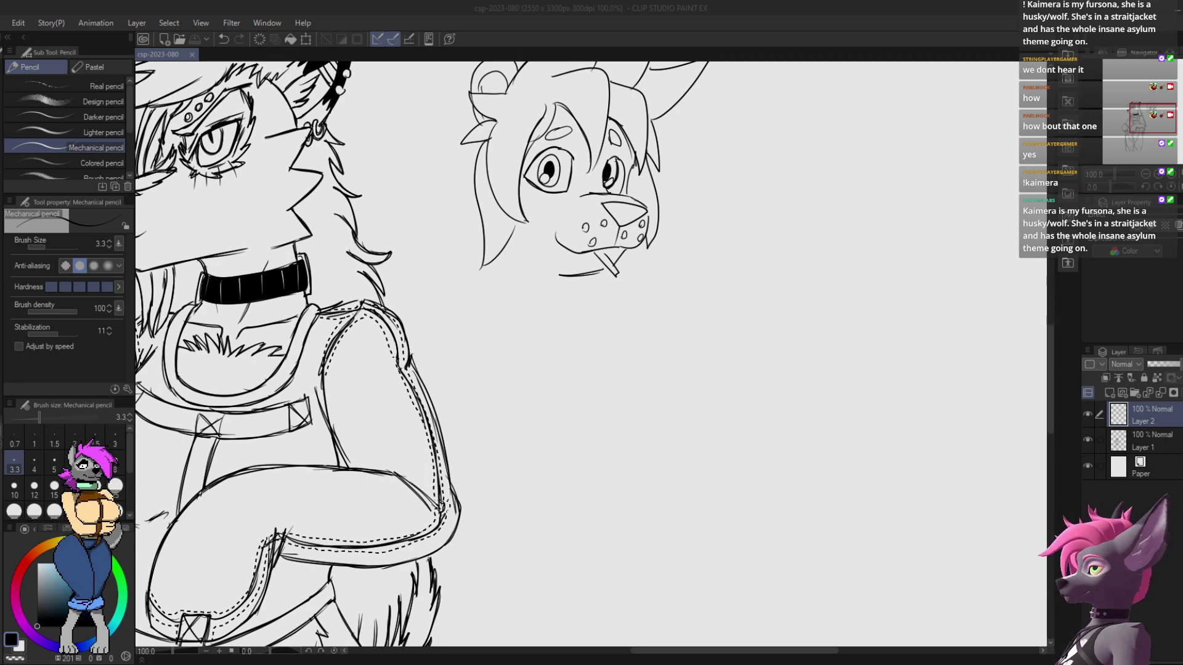
Step: Draw the curved jawline from the side hair to beneath the muzzle, undoing and erasing faulty strokes
drag(594, 322, 778, 200)
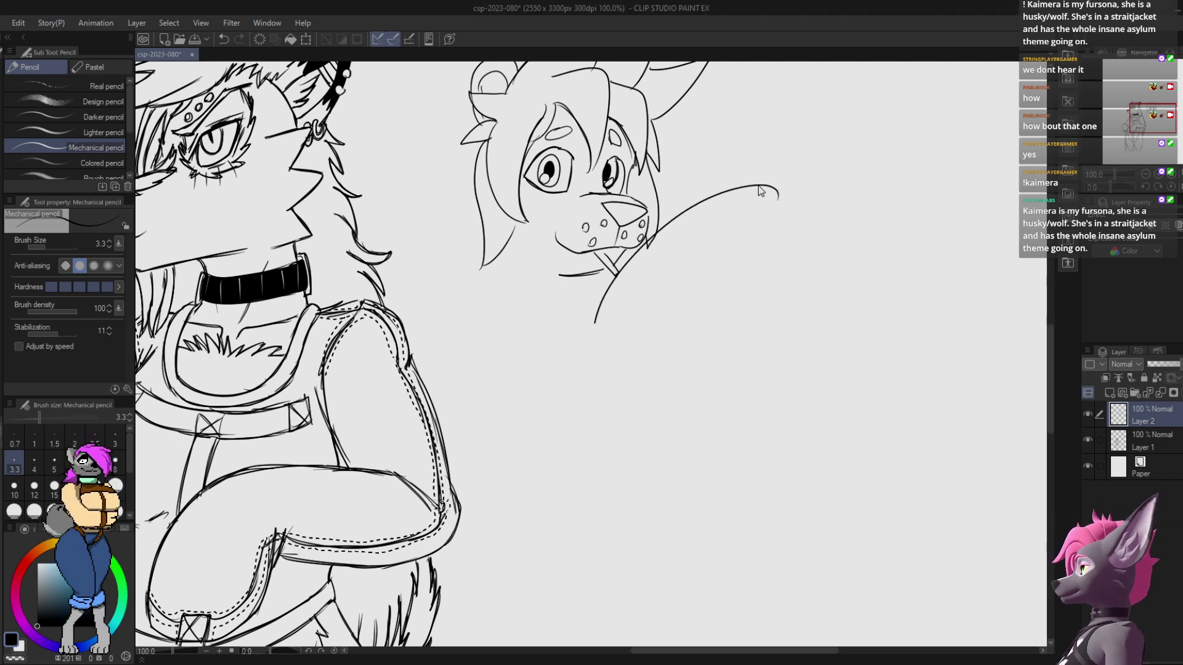
key(ctrl+z)
mouse_move(728, 180)
mouse_down()
mouse_move(678, 320)
mouse_move(718, 191)
mouse_move(664, 208)
mouse_move(653, 225)
mouse_move(645, 185)
mouse_up()
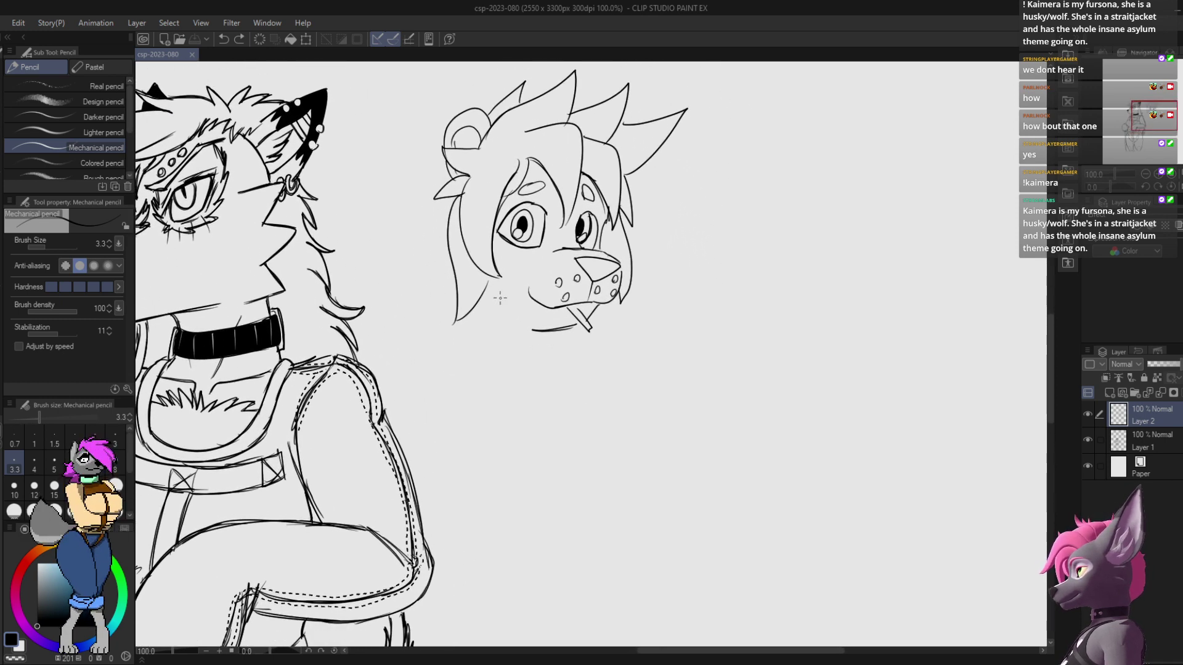
drag(492, 299, 554, 338)
key(ctrl+z)
mouse_move(480, 299)
mouse_down()
mouse_move(547, 325)
mouse_move(494, 318)
mouse_move(550, 316)
mouse_move(587, 266)
mouse_move(570, 326)
mouse_move(545, 329)
mouse_move(583, 322)
mouse_move(546, 334)
mouse_move(541, 313)
mouse_move(585, 331)
mouse_up()
key(e)
key(p)
key(e)
key(p)
Step: Draw the back hair behind the side lock with a spiky tuft below the round ear and pointed ends, undoing faulty strokes
mouse_move(577, 264)
mouse_down()
mouse_move(598, 237)
mouse_move(594, 308)
mouse_move(587, 298)
mouse_up()
drag(461, 230, 454, 348)
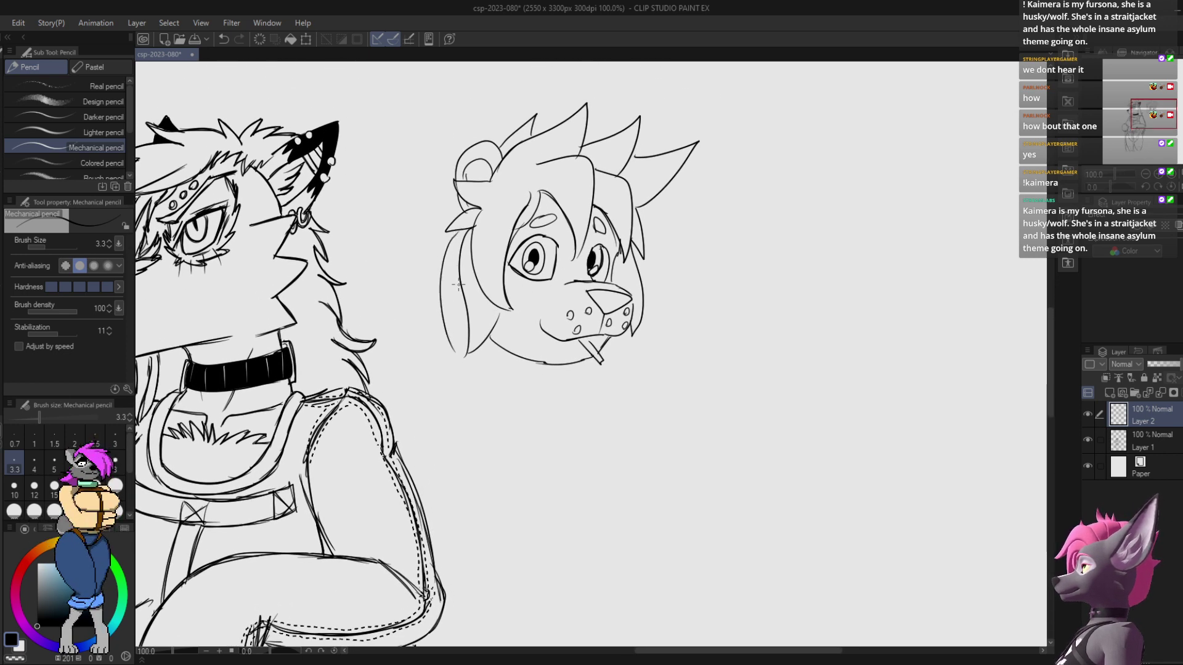
key(ctrl+z)
mouse_move(460, 200)
mouse_down()
mouse_move(452, 237)
mouse_move(425, 292)
mouse_up()
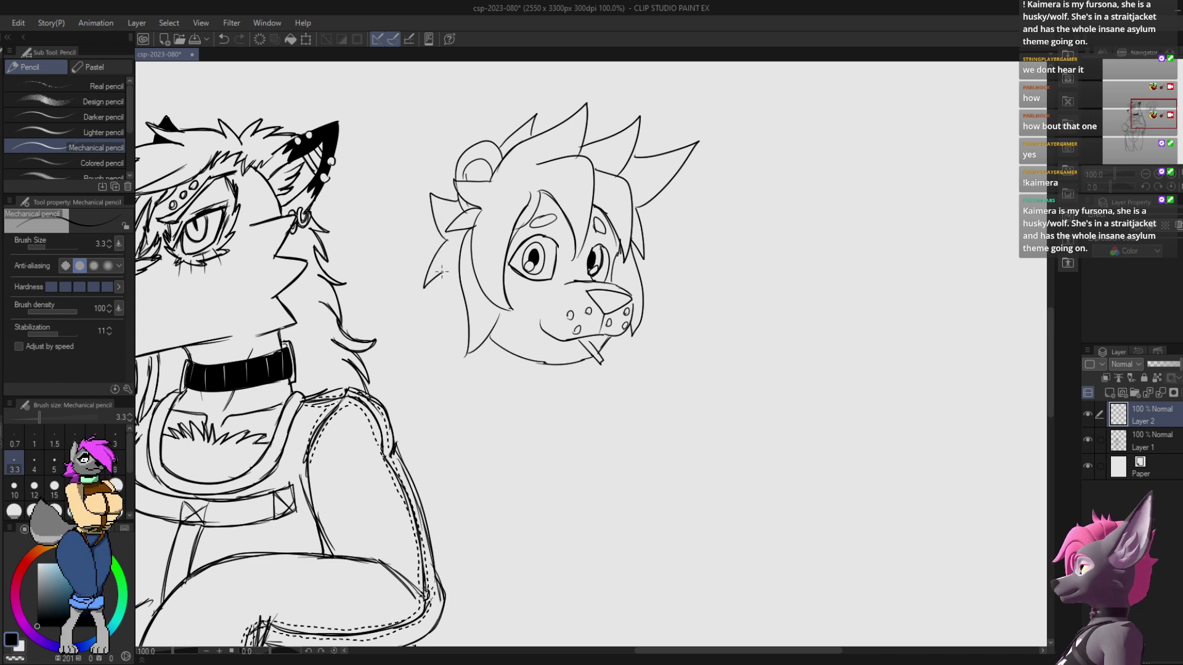
key(ctrl+z)
mouse_move(447, 240)
mouse_down()
mouse_move(428, 330)
mouse_move(446, 294)
mouse_move(427, 332)
mouse_move(438, 325)
mouse_move(455, 363)
mouse_move(465, 337)
mouse_up()
key(ctrl+z)
drag(620, 250, 648, 341)
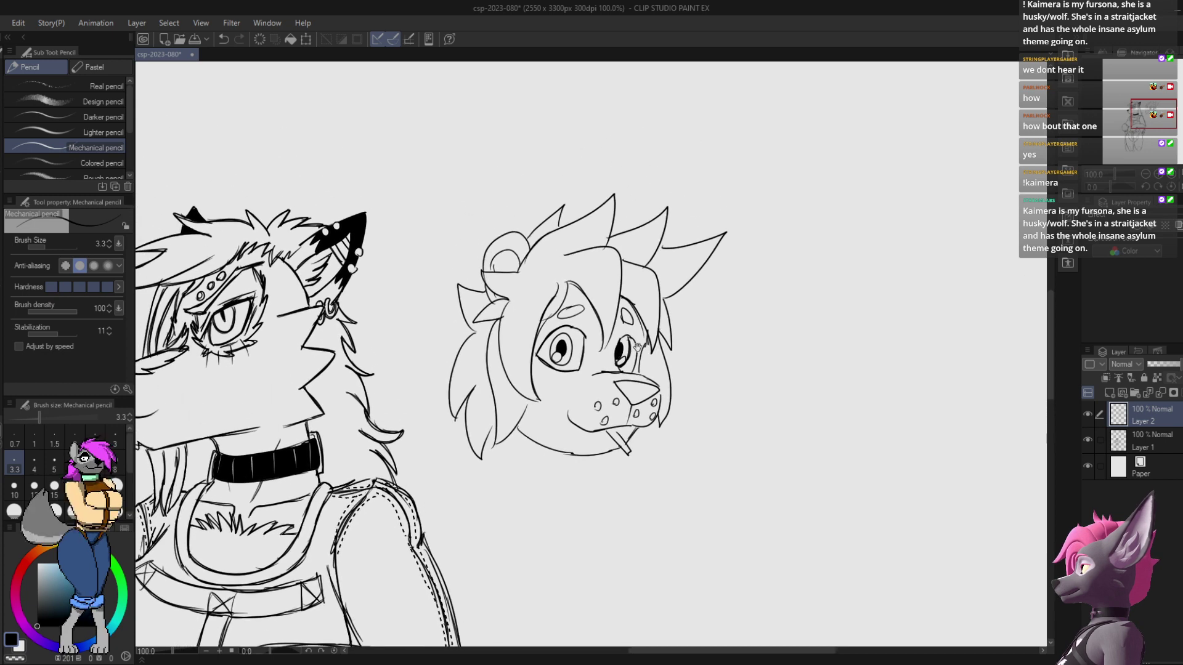
Step: Add jagged inner strand lines to the crown spikes and the fringe over the forehead
mouse_move(598, 196)
mouse_down()
mouse_move(565, 88)
mouse_move(574, 186)
mouse_move(543, 192)
mouse_move(511, 238)
mouse_move(595, 228)
mouse_move(591, 253)
mouse_move(637, 274)
mouse_up()
mouse_move(584, 313)
mouse_down()
mouse_move(583, 289)
mouse_move(607, 300)
mouse_up()
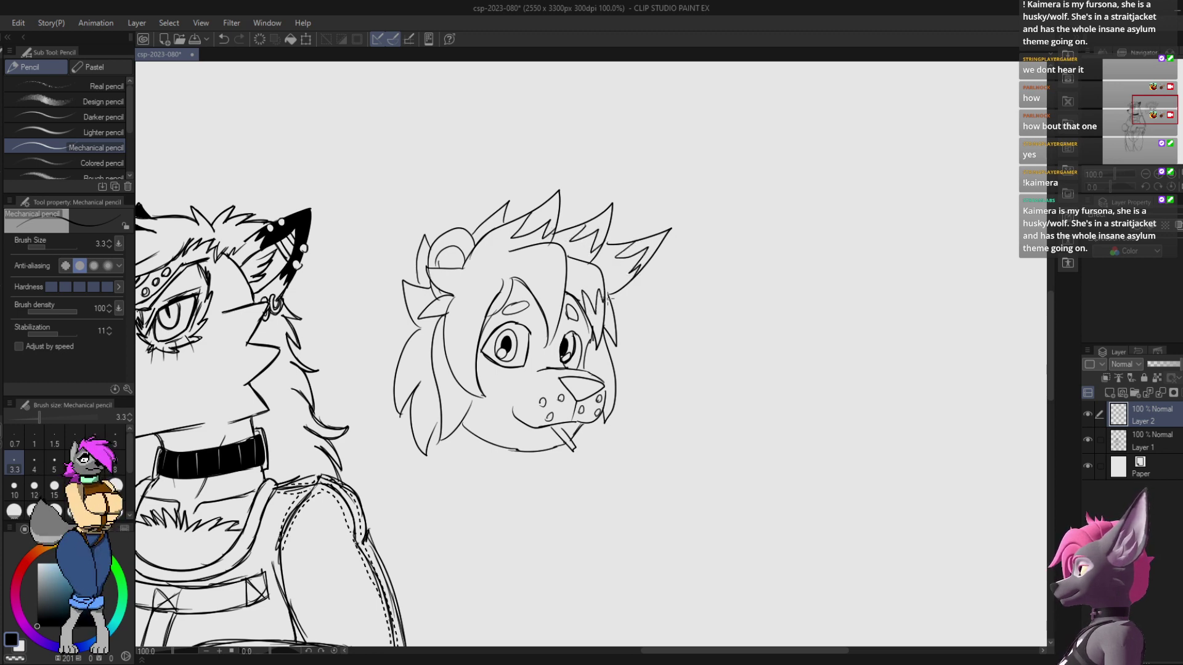
mouse_move(535, 291)
mouse_down()
mouse_move(554, 275)
mouse_move(566, 283)
mouse_up()
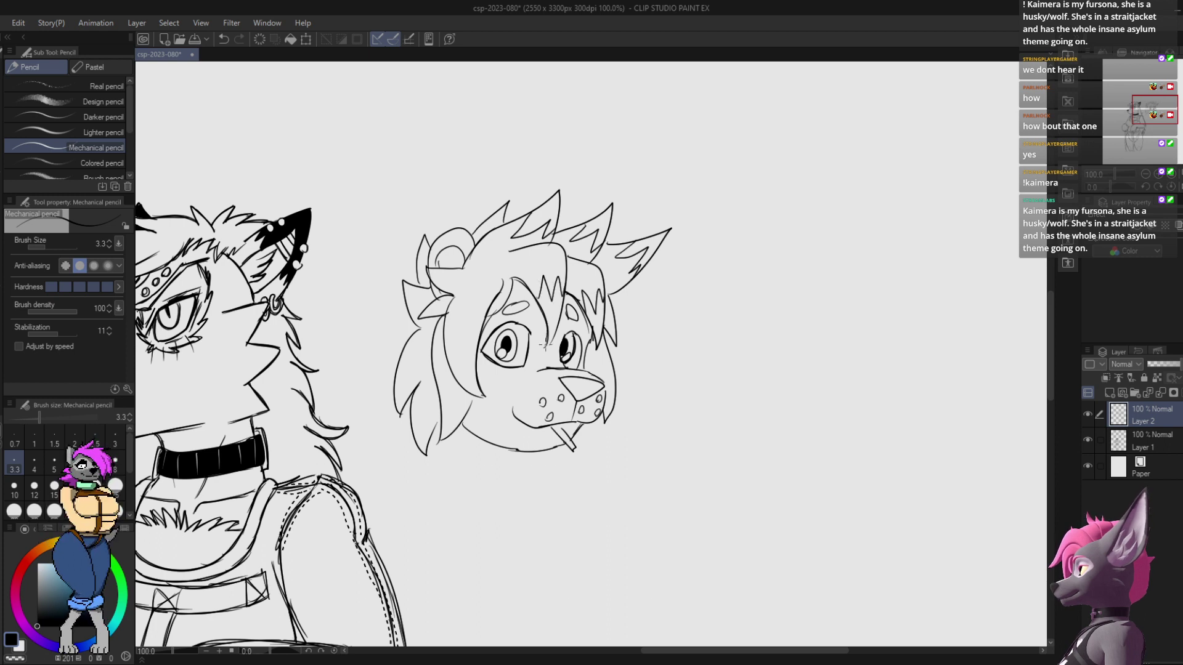
Step: Add jagged strand lines to the side and back hair locks and the tufts around the ear, and save the drawing
mouse_move(477, 350)
mouse_down()
mouse_move(448, 339)
mouse_move(439, 381)
mouse_move(439, 393)
mouse_move(443, 372)
mouse_move(463, 418)
mouse_move(421, 406)
mouse_move(433, 427)
mouse_up()
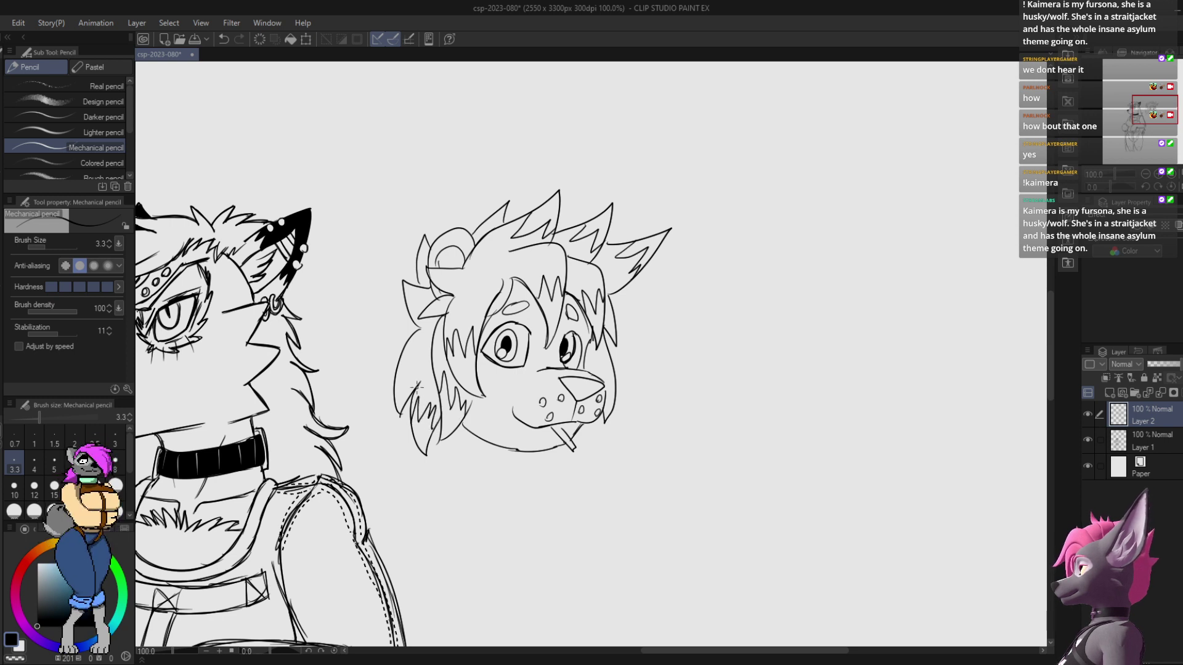
drag(414, 377, 412, 364)
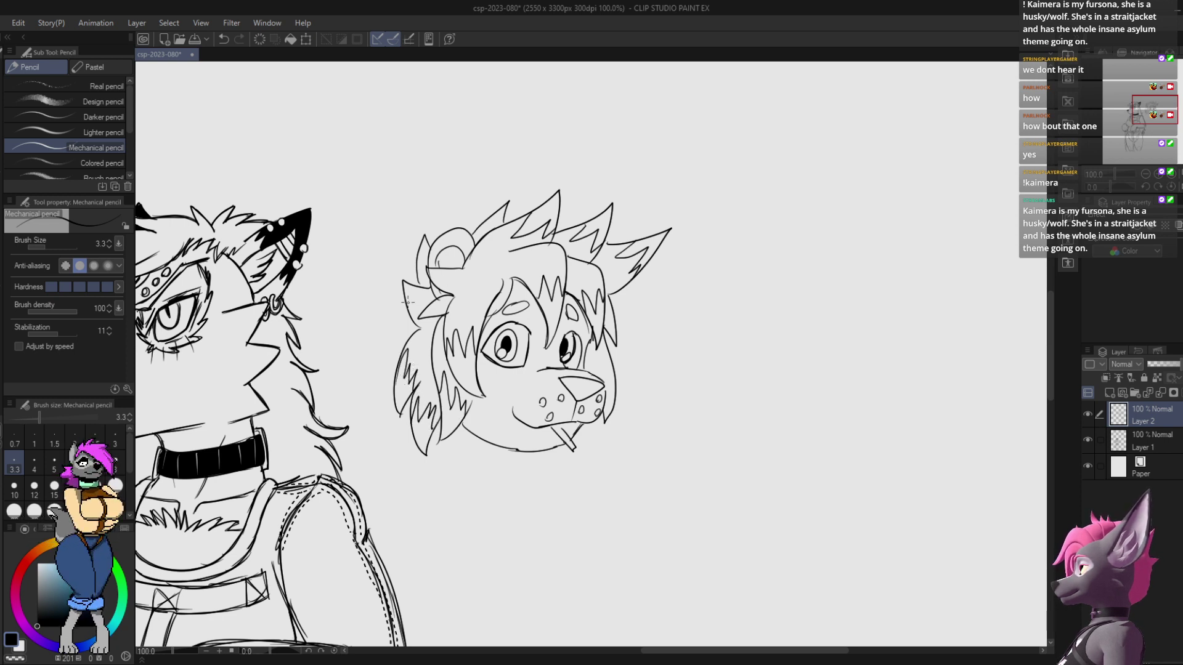
drag(417, 303, 468, 274)
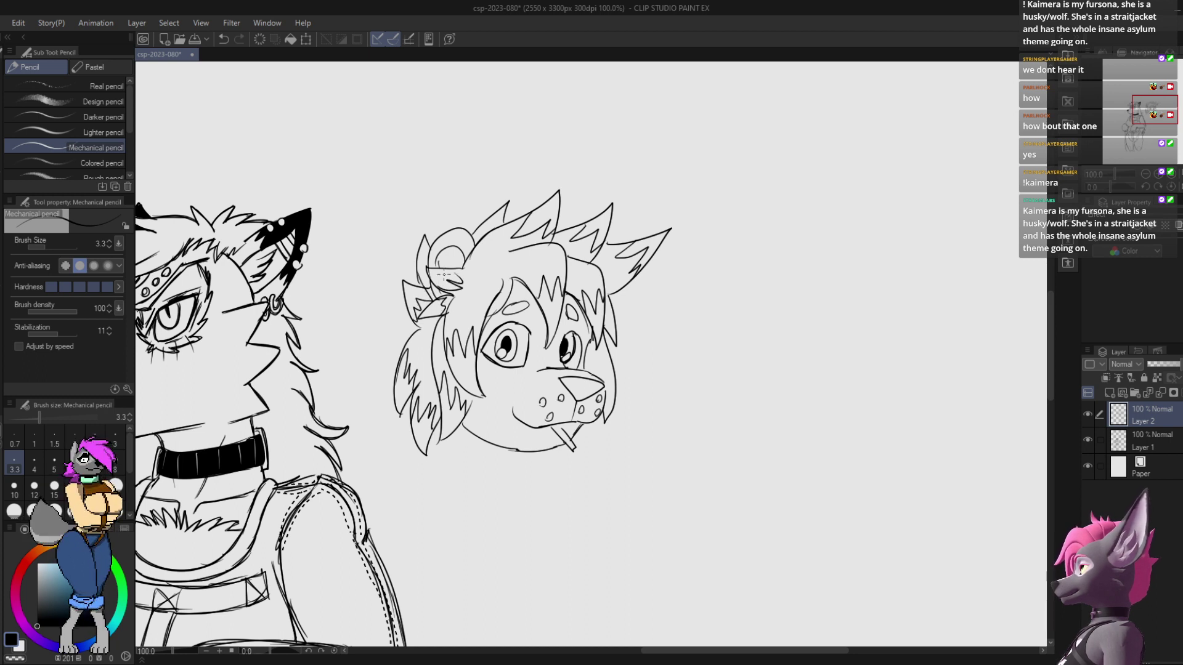
key(ctrl+s)
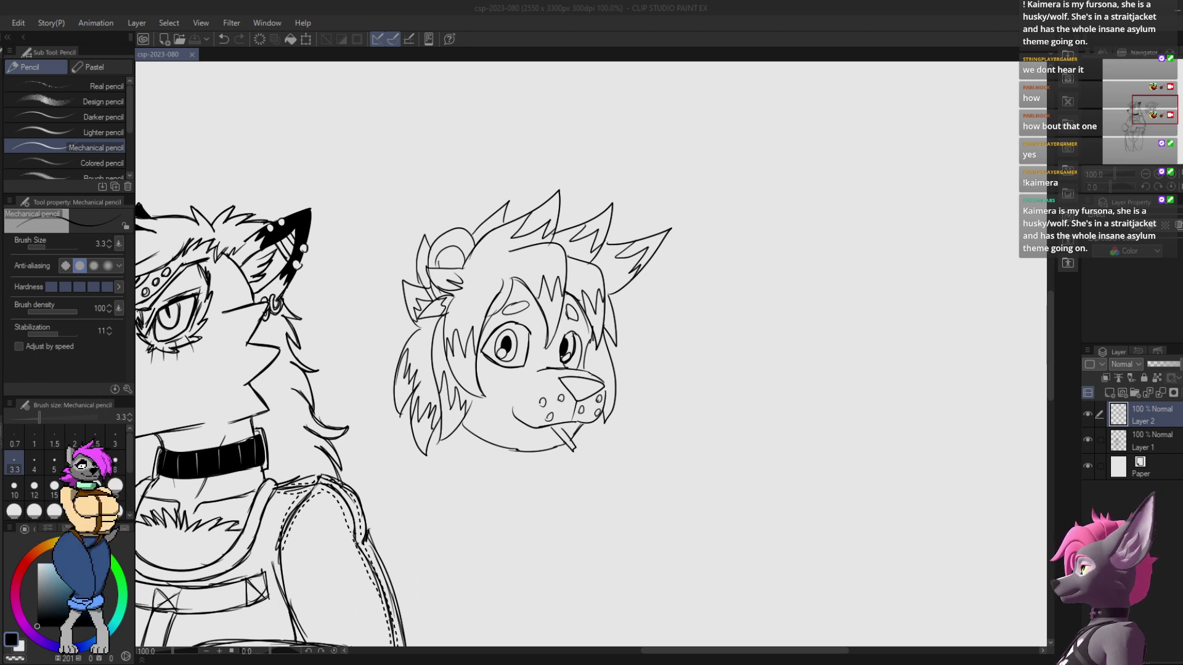
drag(623, 255, 669, 161)
drag(668, 216, 727, 118)
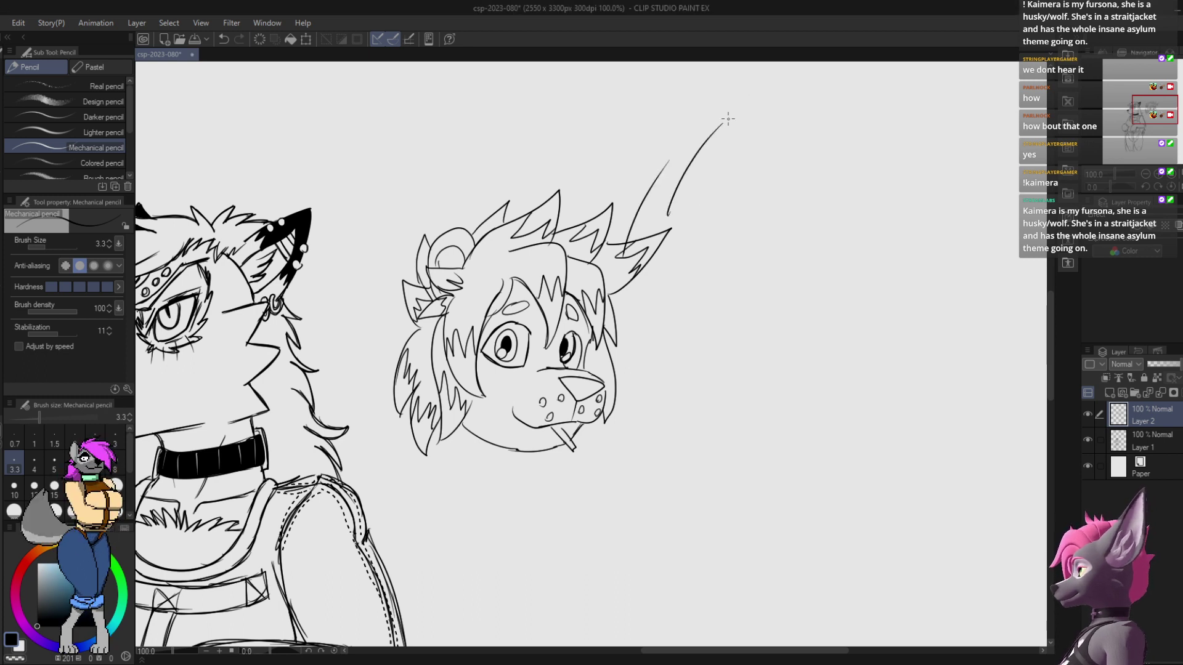
key(ctrl+z)
key(ctrl+z)
Step: Draw the front and back lines of the neck below the jaw, darkening the back line
mouse_move(686, 283)
mouse_down()
mouse_move(684, 233)
mouse_move(709, 290)
mouse_move(678, 148)
mouse_move(650, 110)
mouse_up()
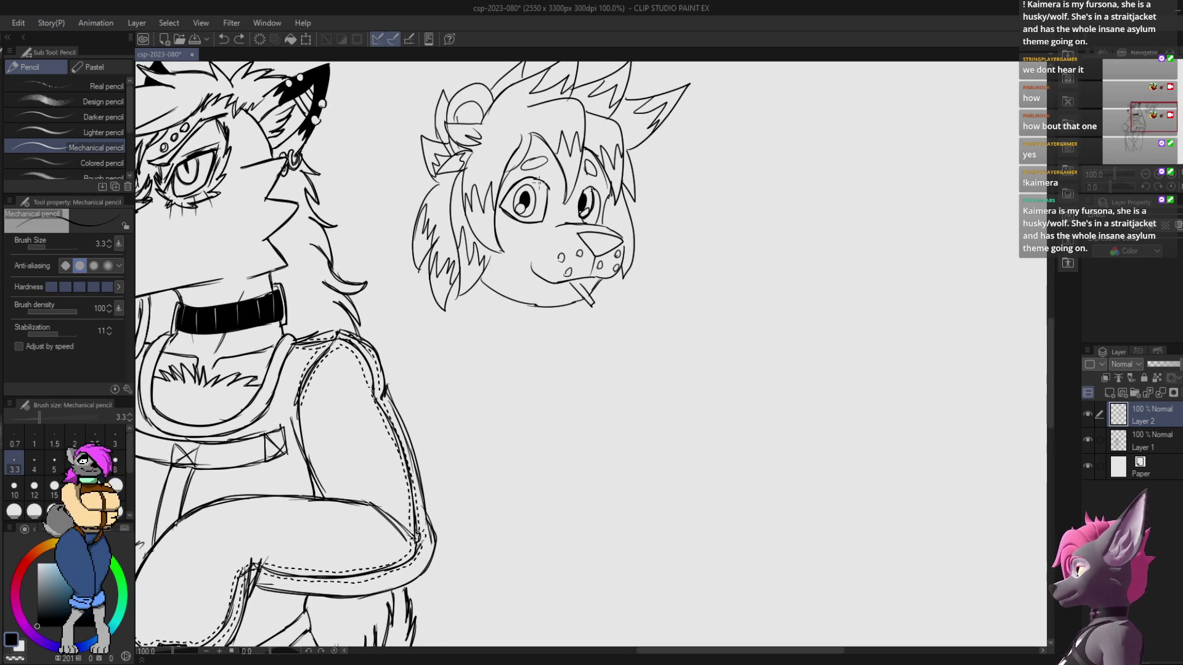
key(e)
key(p)
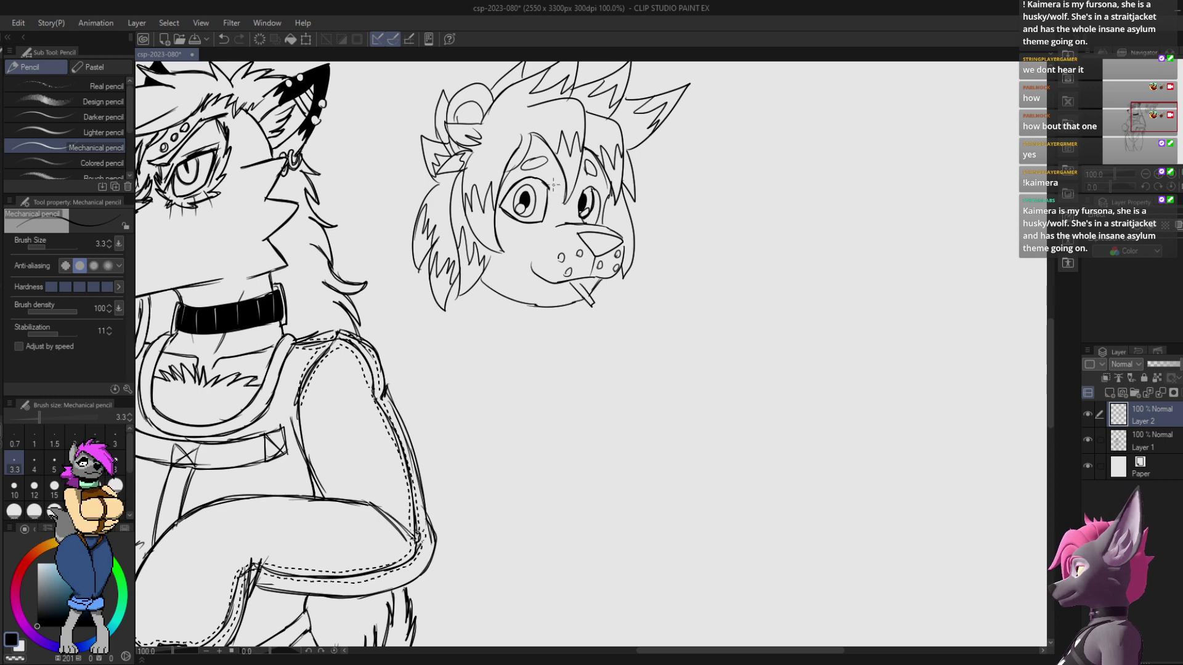
drag(601, 251, 597, 218)
mouse_move(568, 277)
mouse_down()
mouse_move(564, 319)
mouse_move(562, 300)
mouse_up()
drag(479, 253, 478, 306)
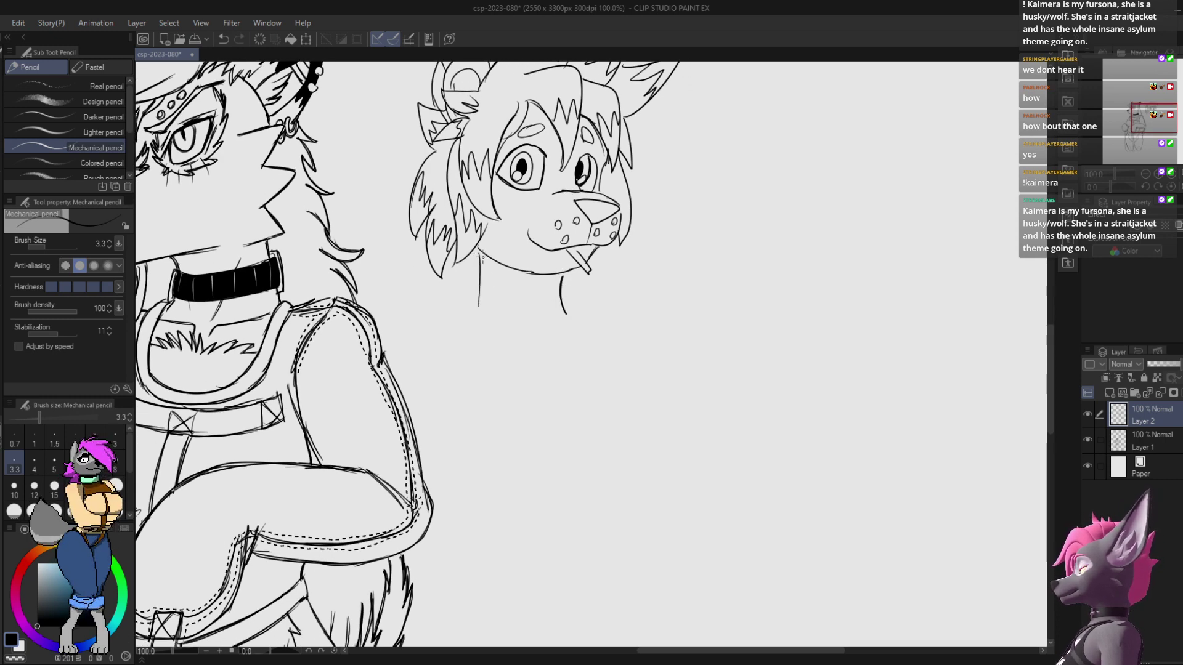
drag(480, 249, 477, 315)
mouse_move(610, 212)
mouse_down()
mouse_move(664, 265)
mouse_move(612, 198)
mouse_move(660, 212)
mouse_up()
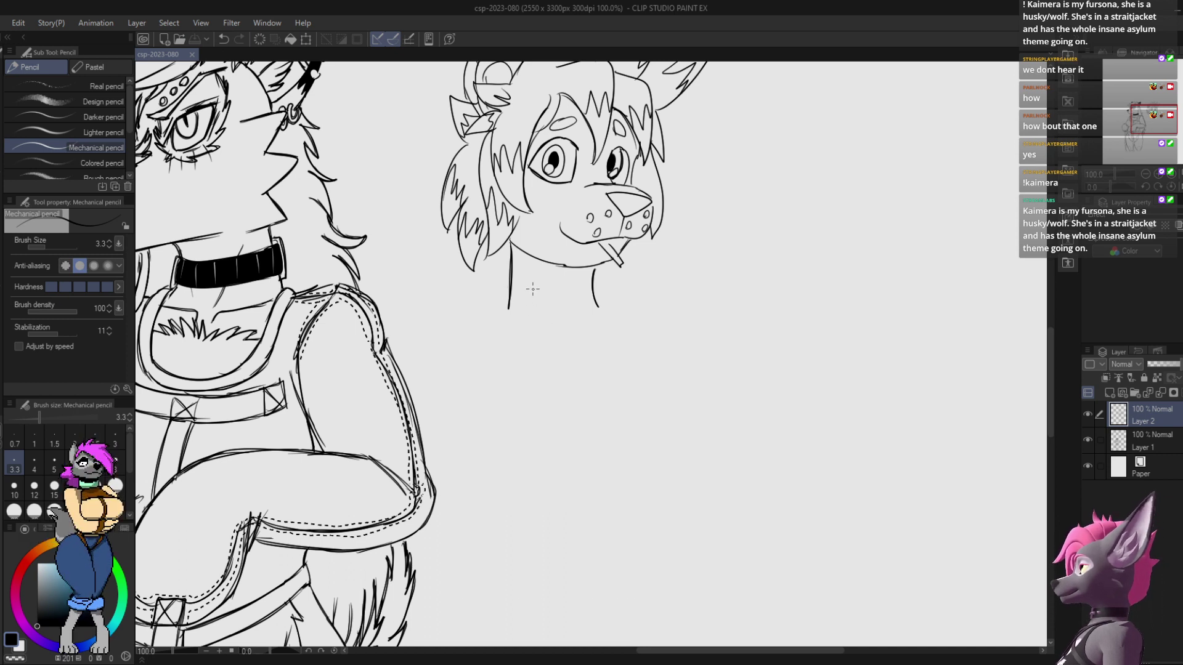
Step: Draw the sloping shoulder line from the base of the neck and a short curve beneath its outer end, undoing faulty strokes
drag(508, 306, 433, 325)
key(ctrl+z)
key(e)
key(p)
key(ctrl+z)
drag(434, 329, 499, 376)
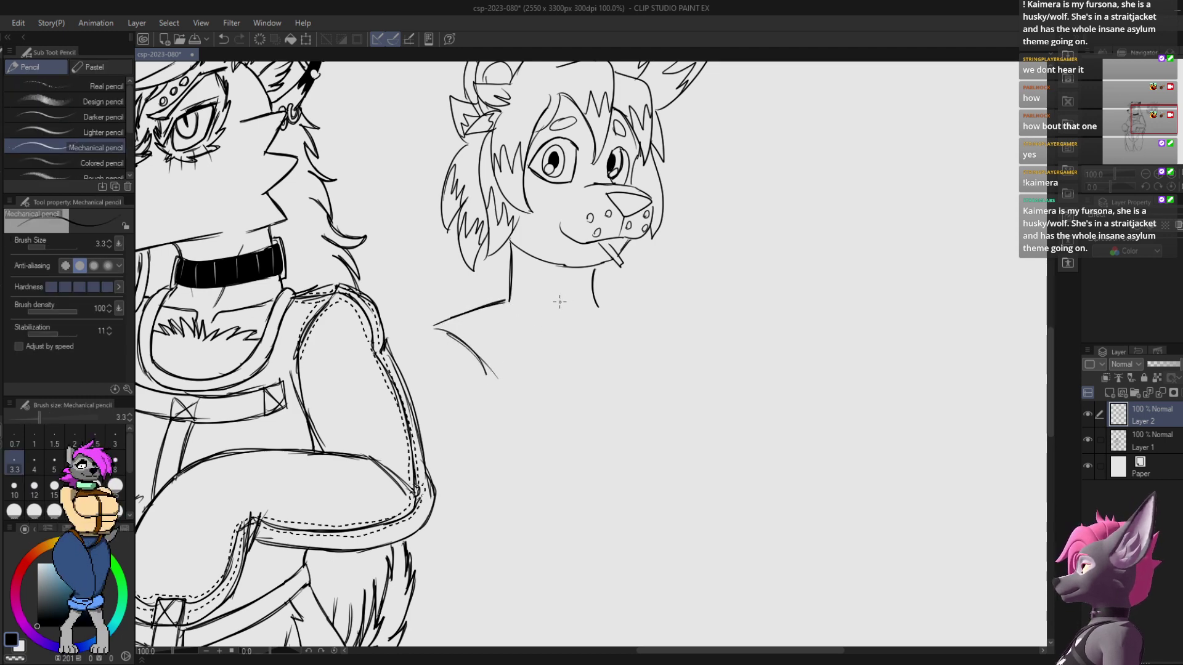
Step: Draw a narrow collar around the base of the neck with small pointed flaps at the front
mouse_move(510, 303)
mouse_down()
mouse_move(573, 327)
mouse_move(582, 313)
mouse_move(570, 325)
mouse_up()
key(ctrl+z)
mouse_move(571, 325)
mouse_down()
mouse_move(579, 336)
mouse_move(603, 301)
mouse_move(605, 314)
mouse_up()
drag(606, 314, 582, 334)
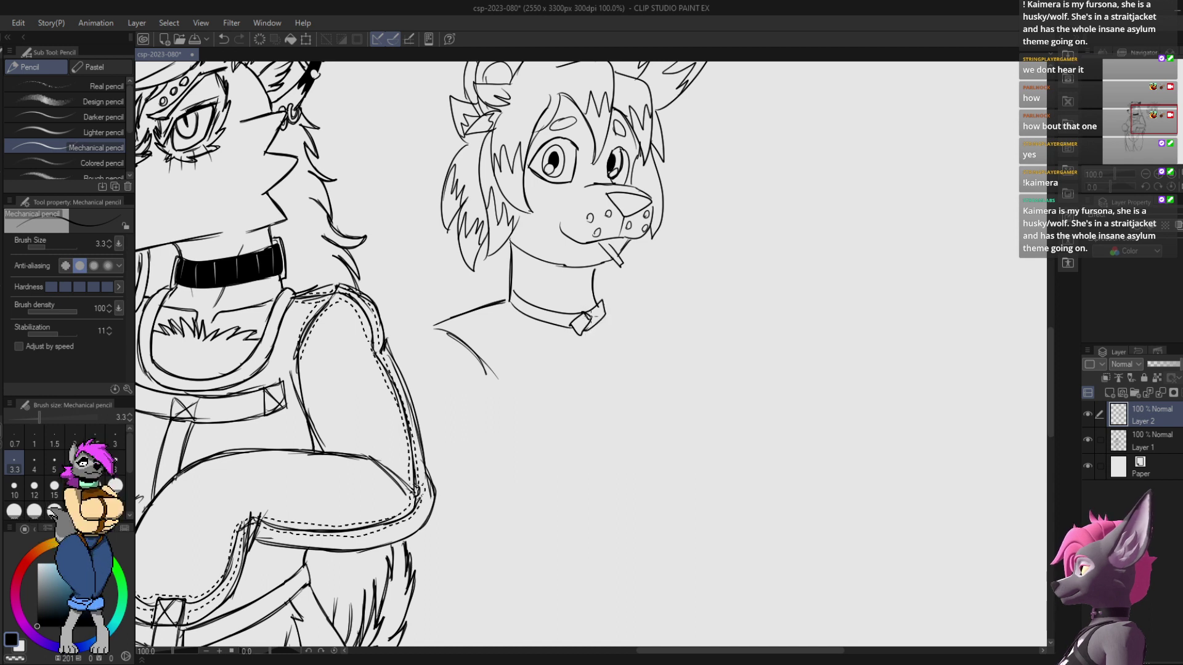
drag(510, 285, 503, 302)
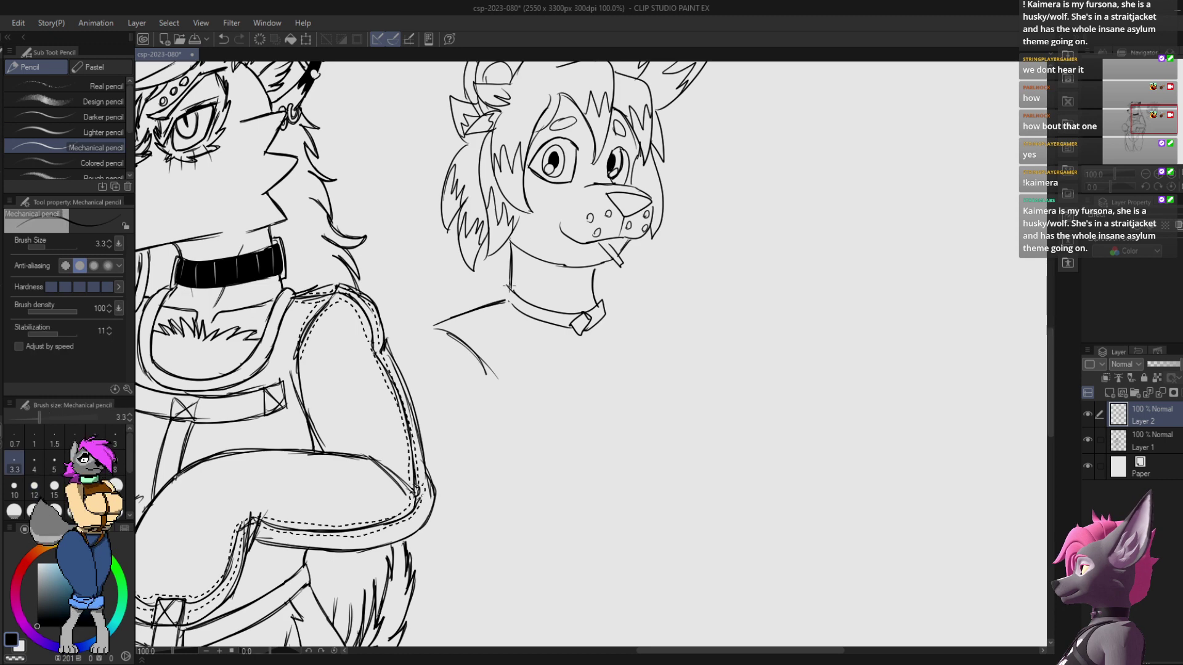
drag(548, 270, 499, 274)
Step: Clean up and redraw the front flaps of the collar, alternating between eraser and pencil and undoing faulty strokes
key(e)
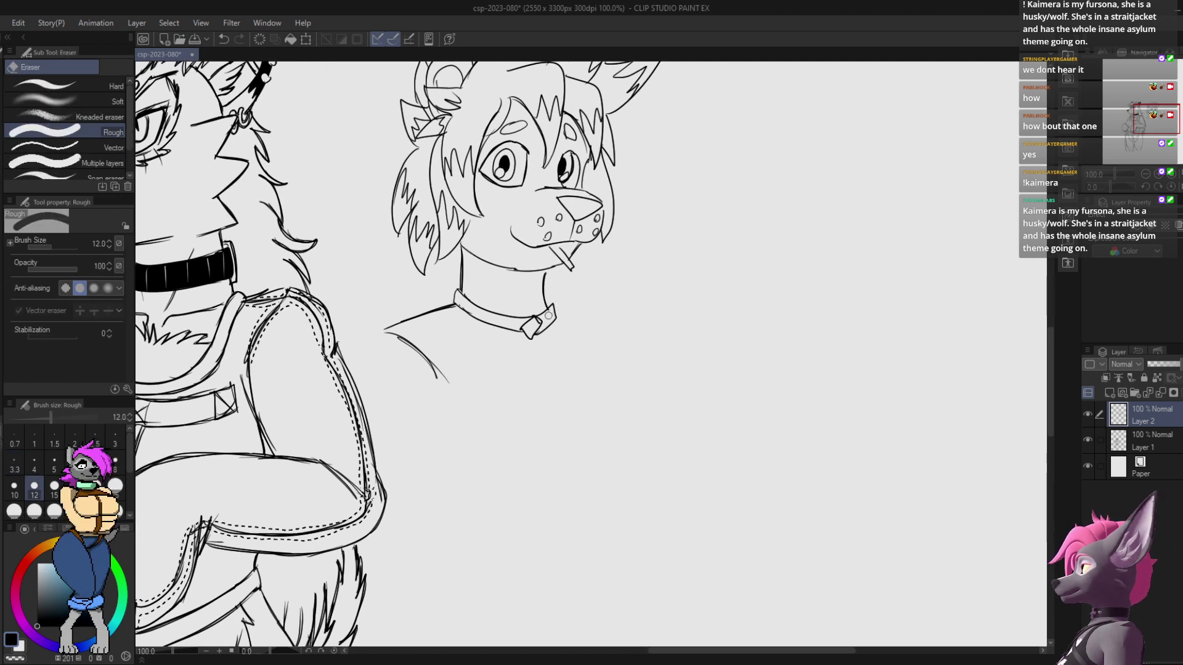
mouse_move(549, 309)
mouse_down()
mouse_move(537, 335)
mouse_move(560, 311)
mouse_move(536, 338)
mouse_move(552, 310)
mouse_up()
key(p)
key(e)
key(p)
key(e)
key(p)
key(ctrl+z)
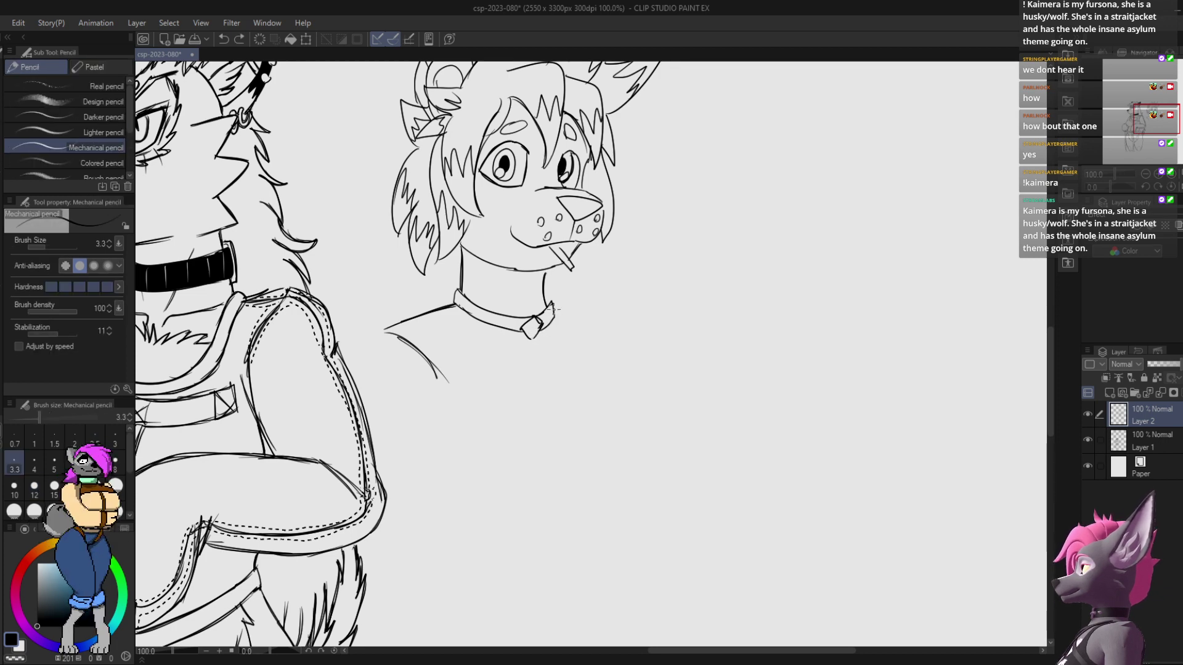
key(e)
key(p)
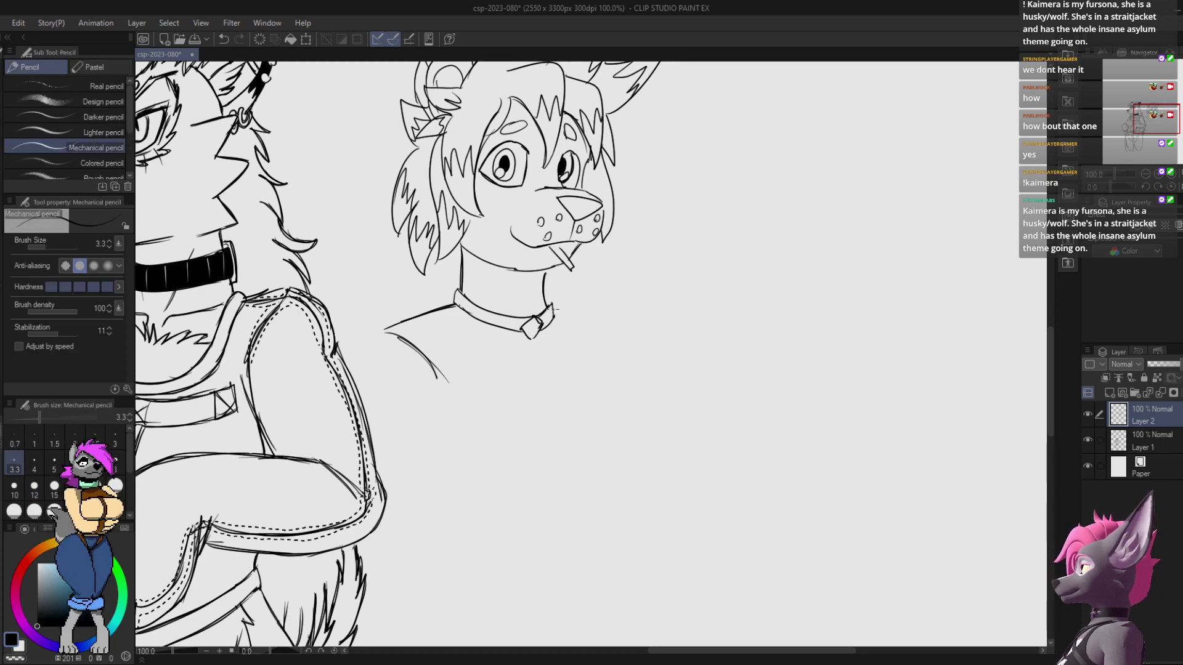
key(ctrl+z)
key(ctrl+z)
key(e)
drag(554, 309, 551, 303)
key(p)
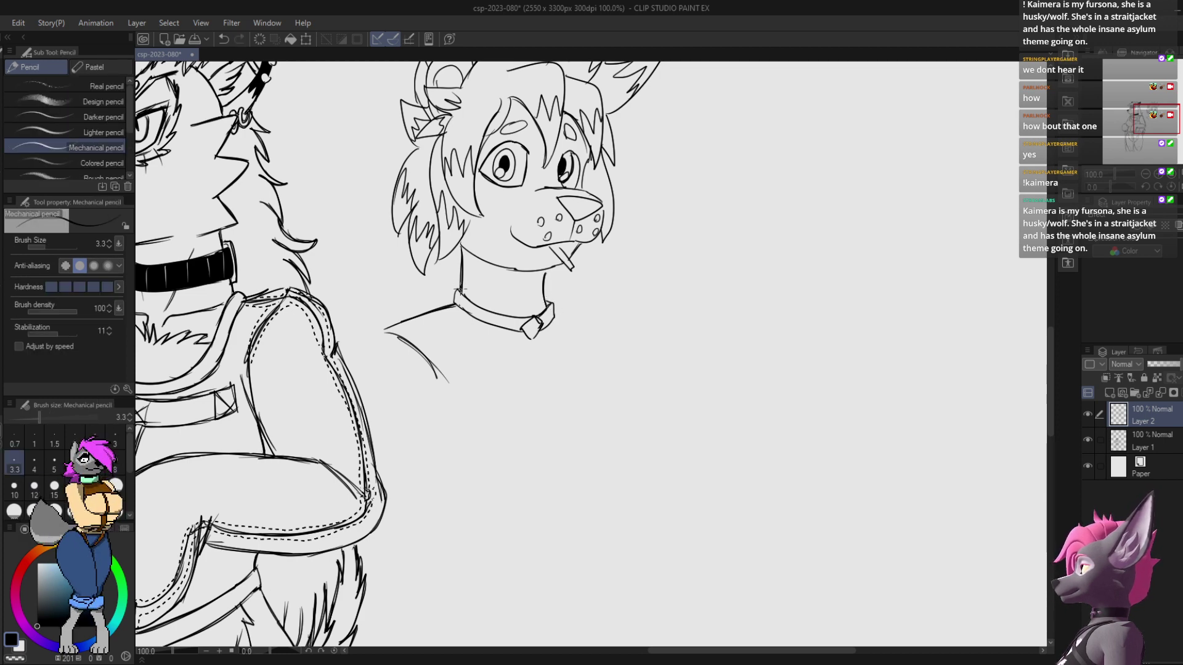
Step: Draw small pointed hair tufts behind both sides of the neck, undoing a faulty stroke
mouse_move(464, 268)
mouse_down()
mouse_move(477, 313)
mouse_move(492, 290)
mouse_move(472, 310)
mouse_move(485, 283)
mouse_move(451, 319)
mouse_move(486, 284)
mouse_up()
key(ctrl+z)
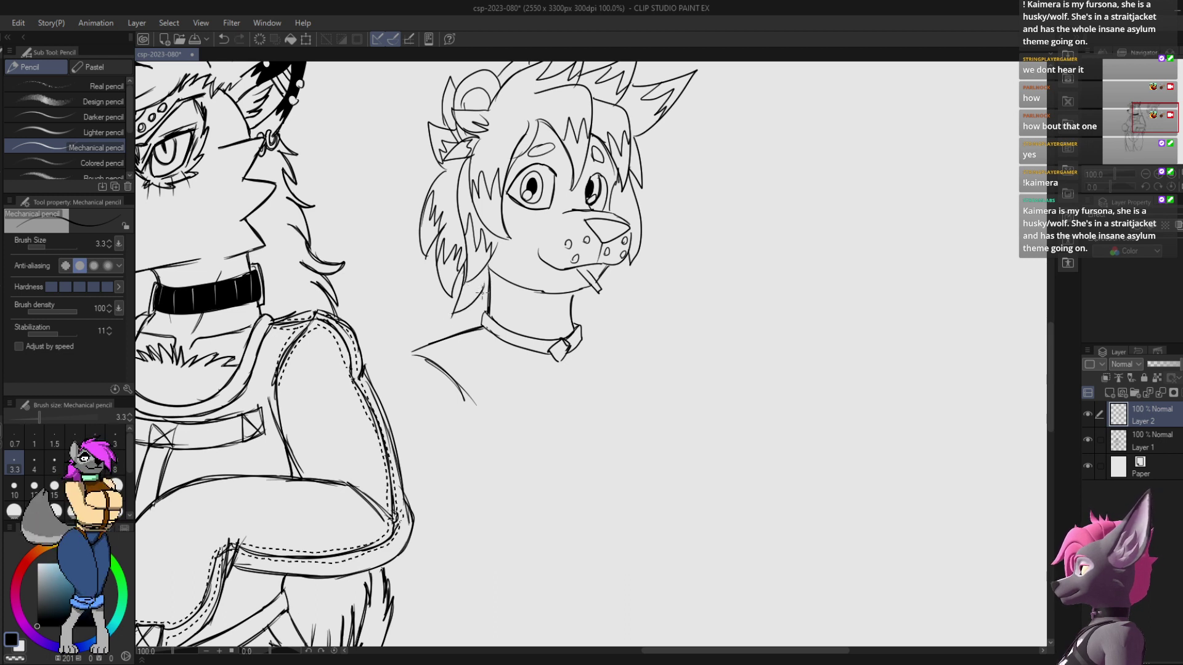
mouse_move(584, 290)
mouse_down()
mouse_move(591, 317)
mouse_move(572, 299)
mouse_up()
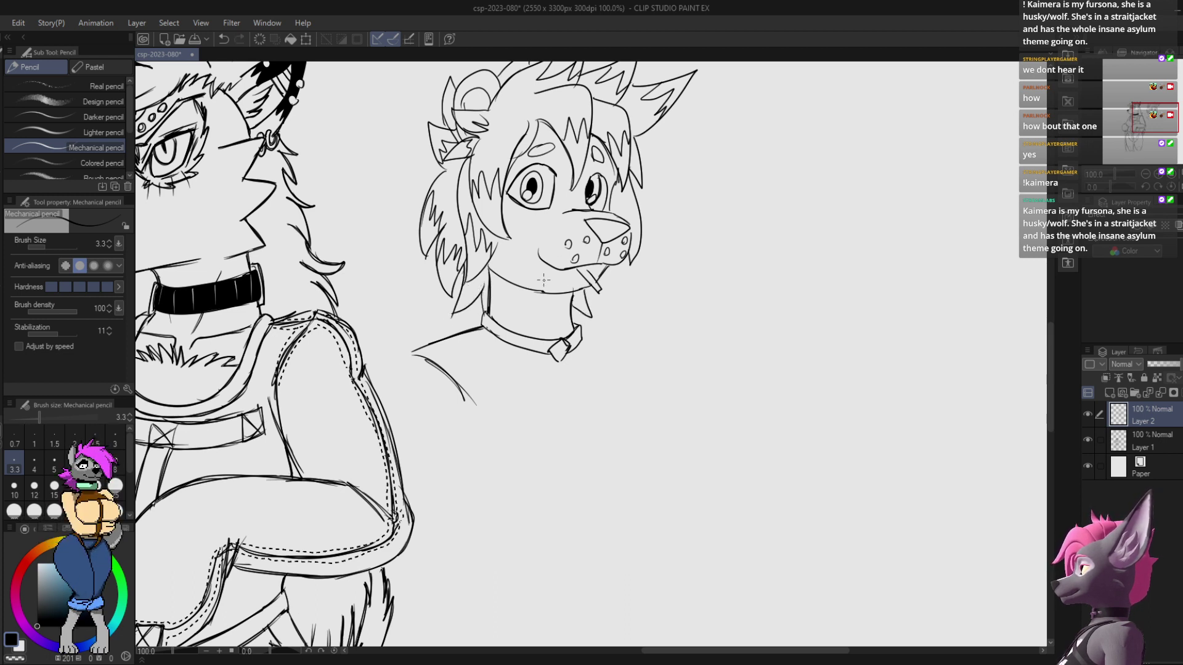
drag(624, 172, 595, 167)
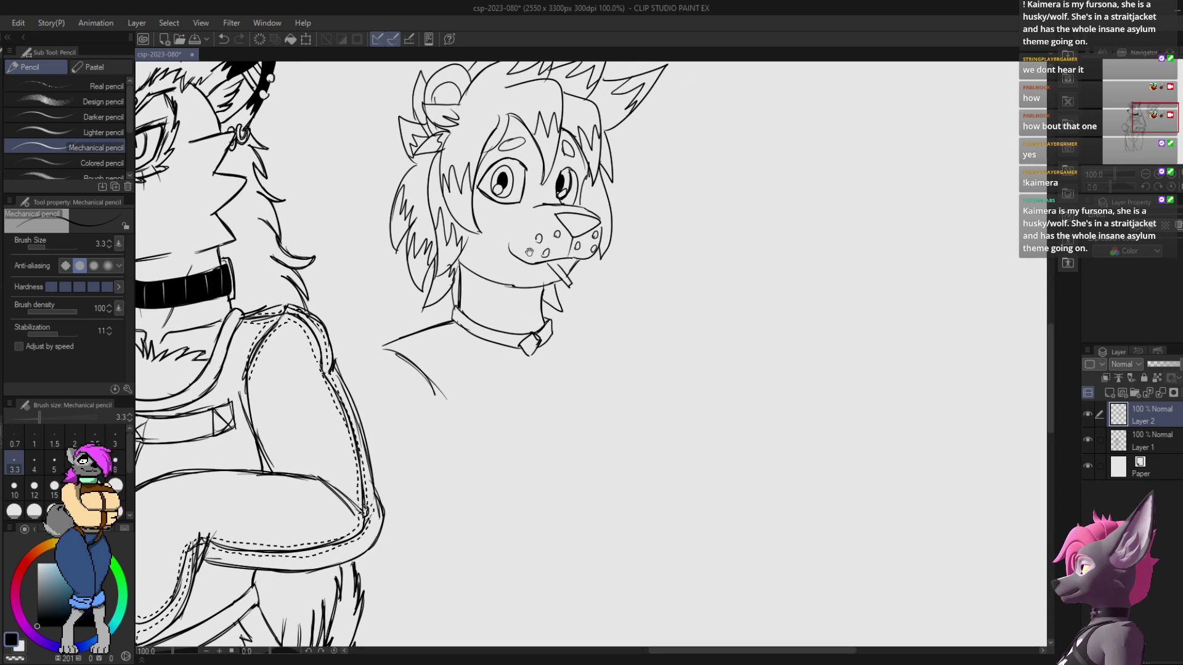
Step: Erase and touch up the jawline where it meets the neck, and save the drawing
key(e)
drag(501, 281, 520, 284)
key(p)
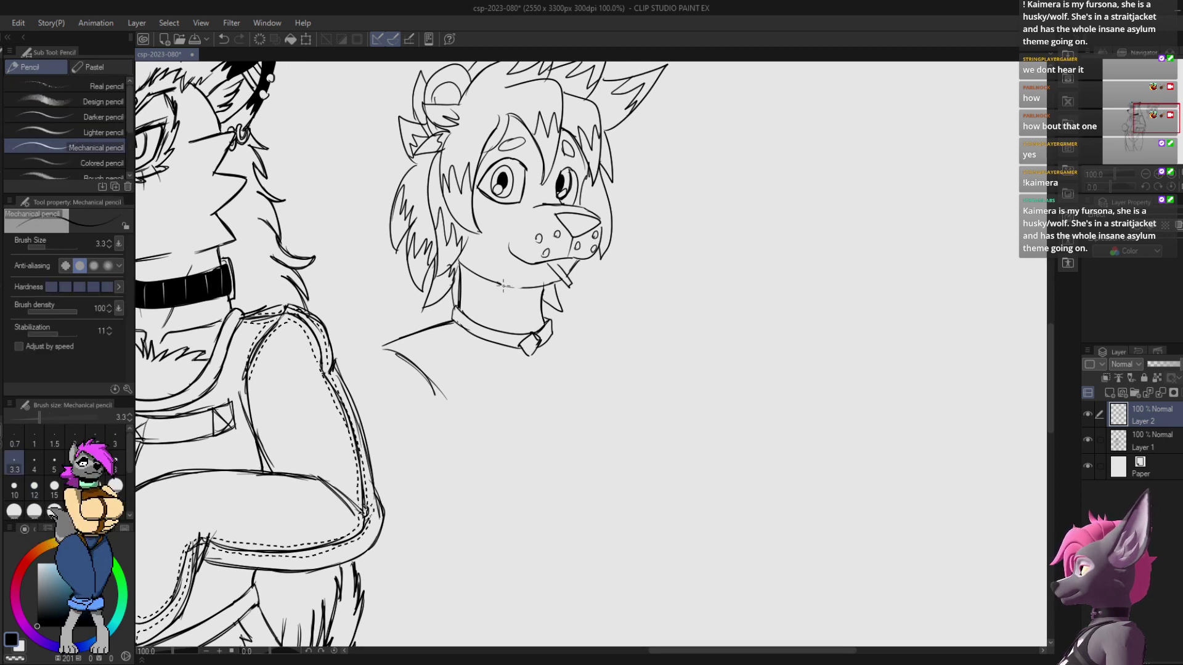
scroll(545, 245, up, 2)
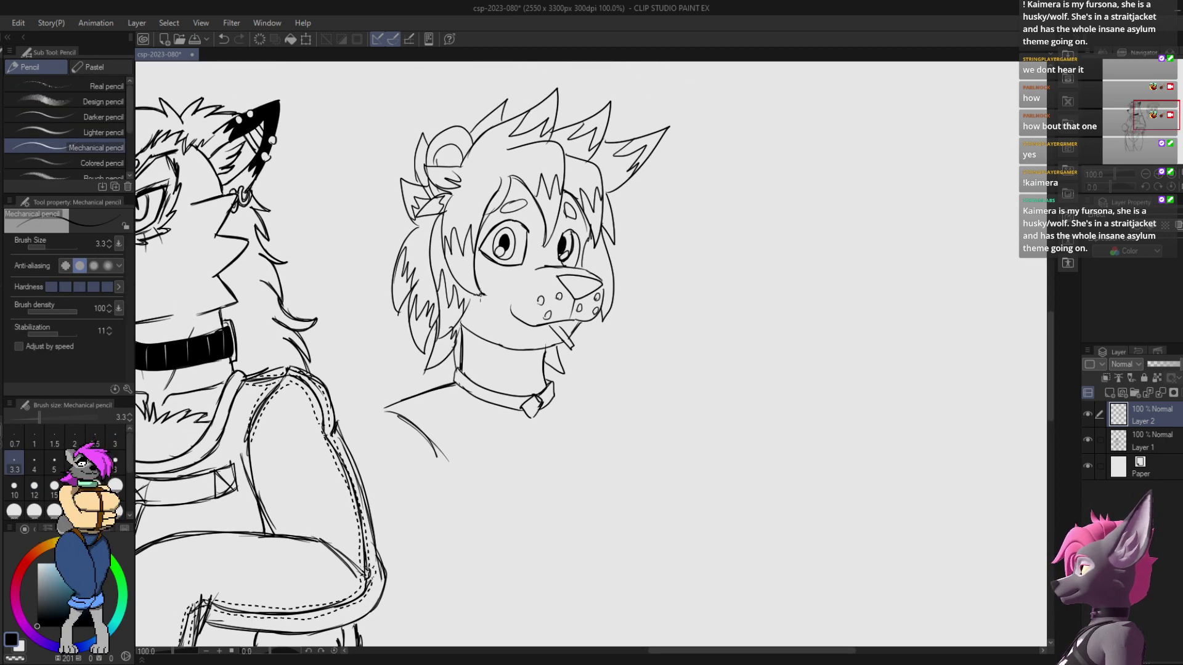
drag(614, 217, 640, 178)
key(ctrl+s)
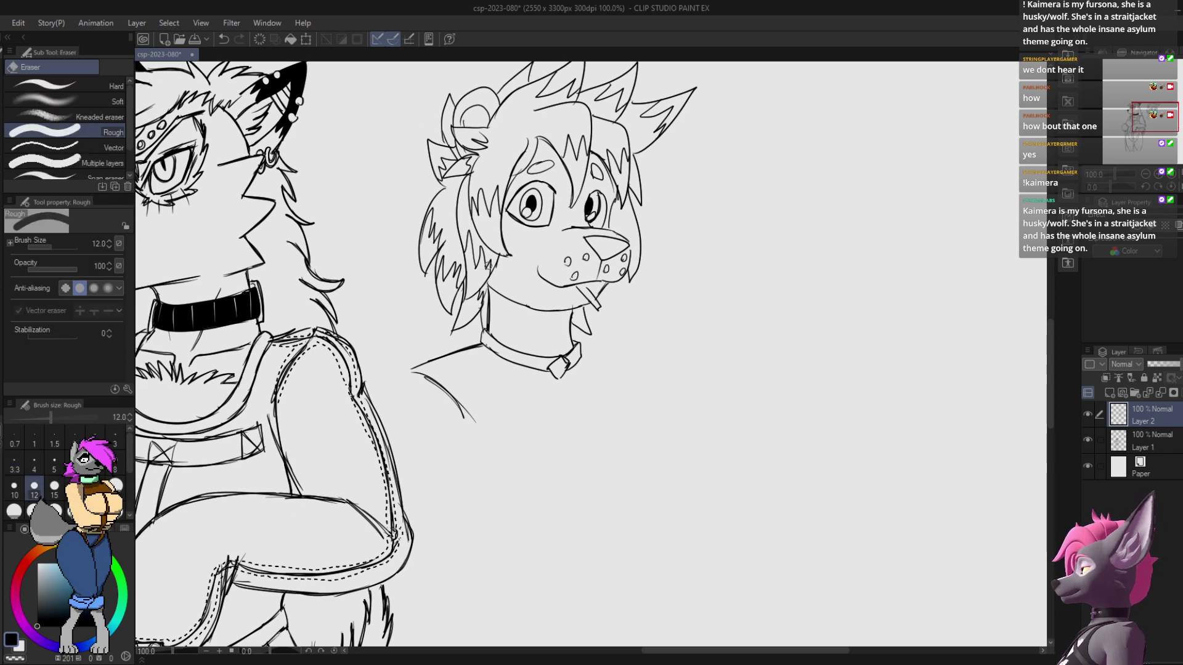
Step: Extend the shoulder with a curve running down its outer side, undoing a faulty stroke
mouse_move(571, 320)
mouse_down()
mouse_move(556, 247)
mouse_move(601, 144)
mouse_move(583, 151)
mouse_up()
drag(582, 235, 576, 313)
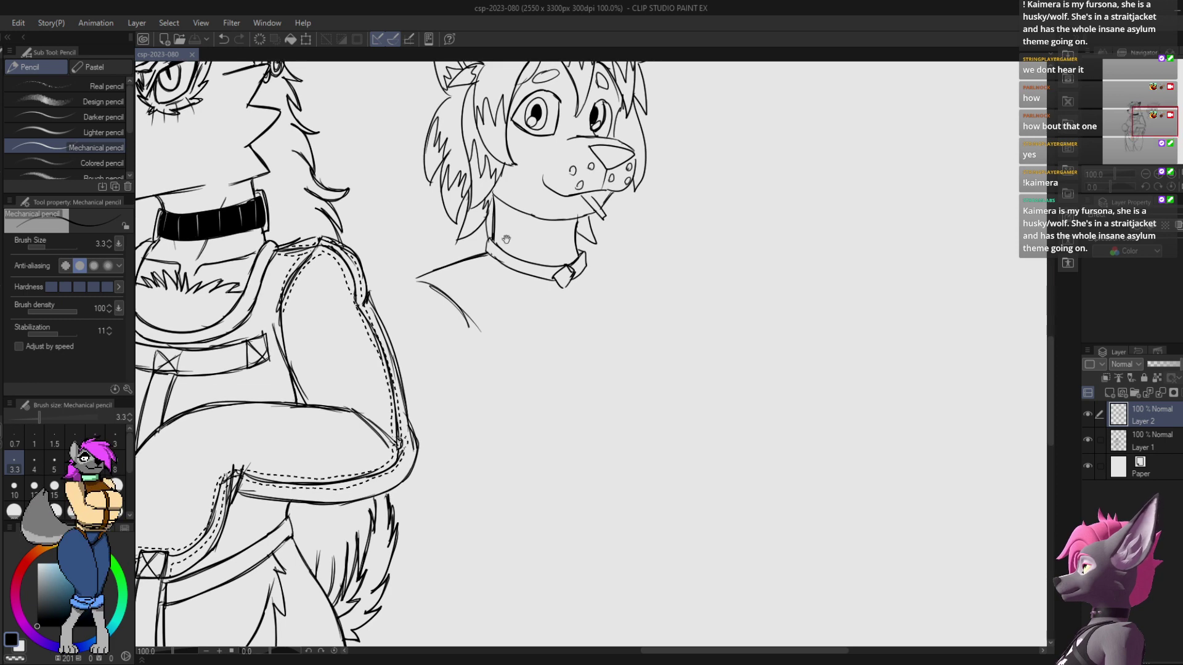
drag(505, 181, 530, 232)
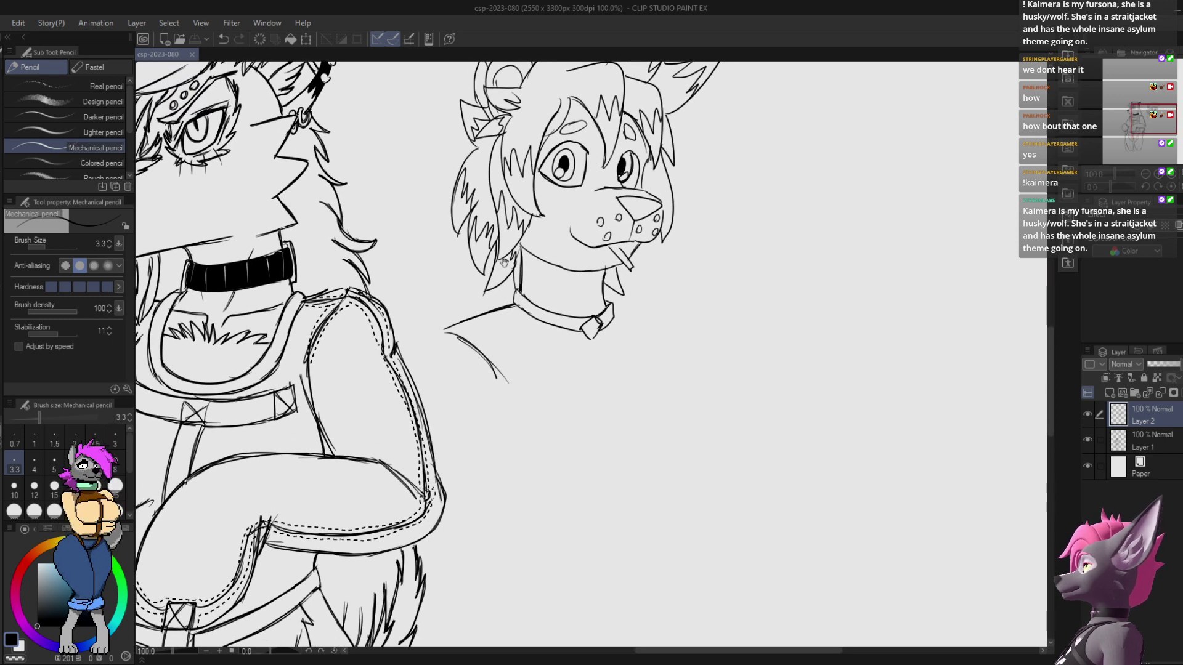
drag(442, 332, 410, 365)
mouse_move(639, 285)
mouse_down()
mouse_move(626, 261)
mouse_move(549, 283)
mouse_move(520, 339)
mouse_move(489, 292)
mouse_move(496, 321)
mouse_move(472, 298)
mouse_move(502, 334)
mouse_up()
key(e)
key(p)
key(ctrl+z)
Step: Lengthen the cigarette in the mouth, give it a rounded end, and add a crease line on the neck, undoing faulty strokes
drag(469, 295, 508, 342)
drag(478, 296, 513, 337)
mouse_move(449, 288)
mouse_down()
mouse_move(501, 278)
mouse_move(497, 241)
mouse_move(448, 294)
mouse_move(456, 313)
mouse_up()
key(ctrl+z)
key(ctrl+z)
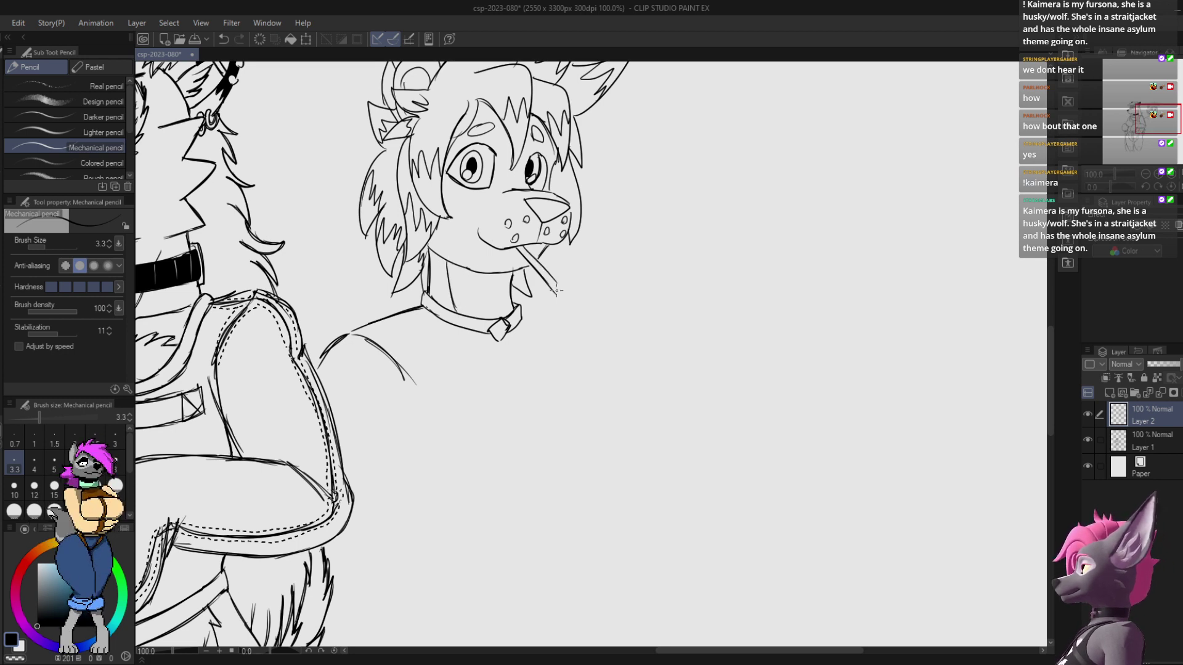
key(ctrl+z)
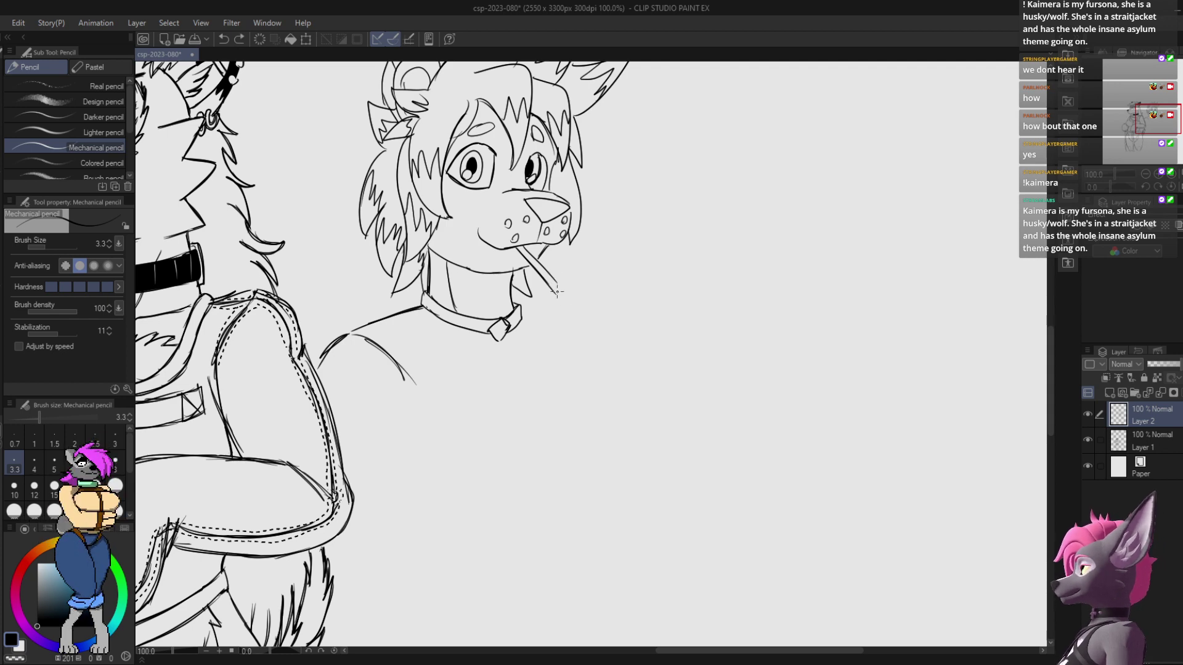
drag(556, 292, 559, 357)
key(ctrl+z)
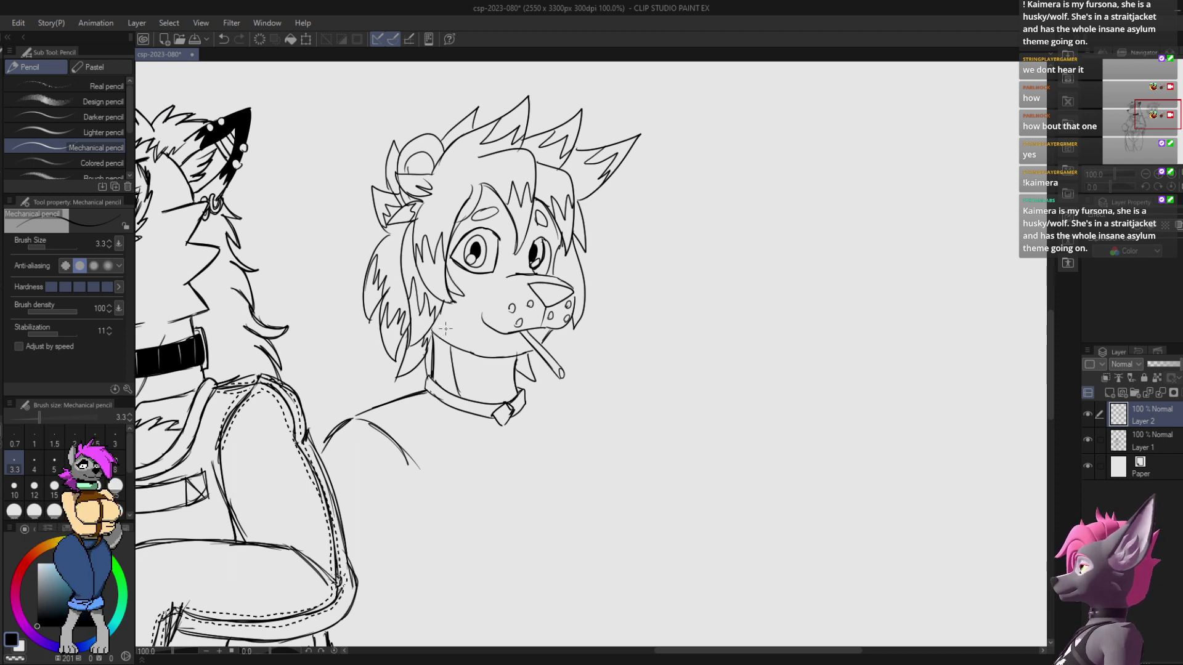
drag(512, 215, 517, 174)
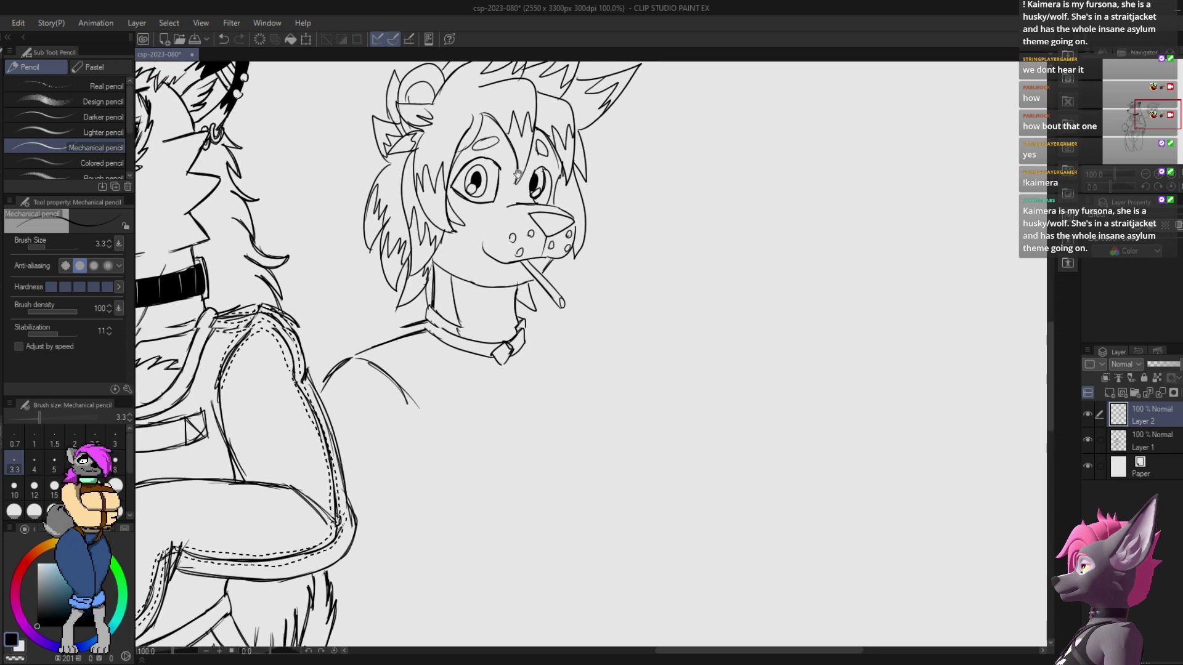
Step: Erase the old outer shoulder curve and redraw the shoulder line with a short curve running down from its end
drag(557, 288, 529, 165)
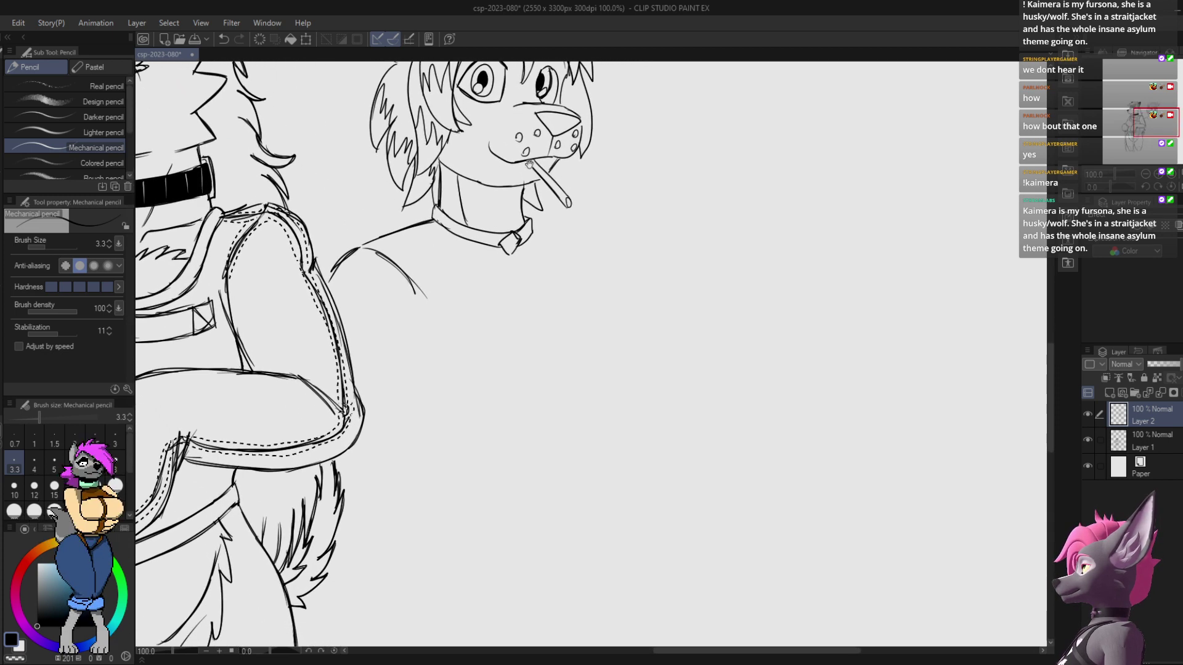
key(e)
mouse_move(350, 251)
mouse_down()
mouse_move(326, 281)
mouse_move(413, 282)
mouse_up()
key(p)
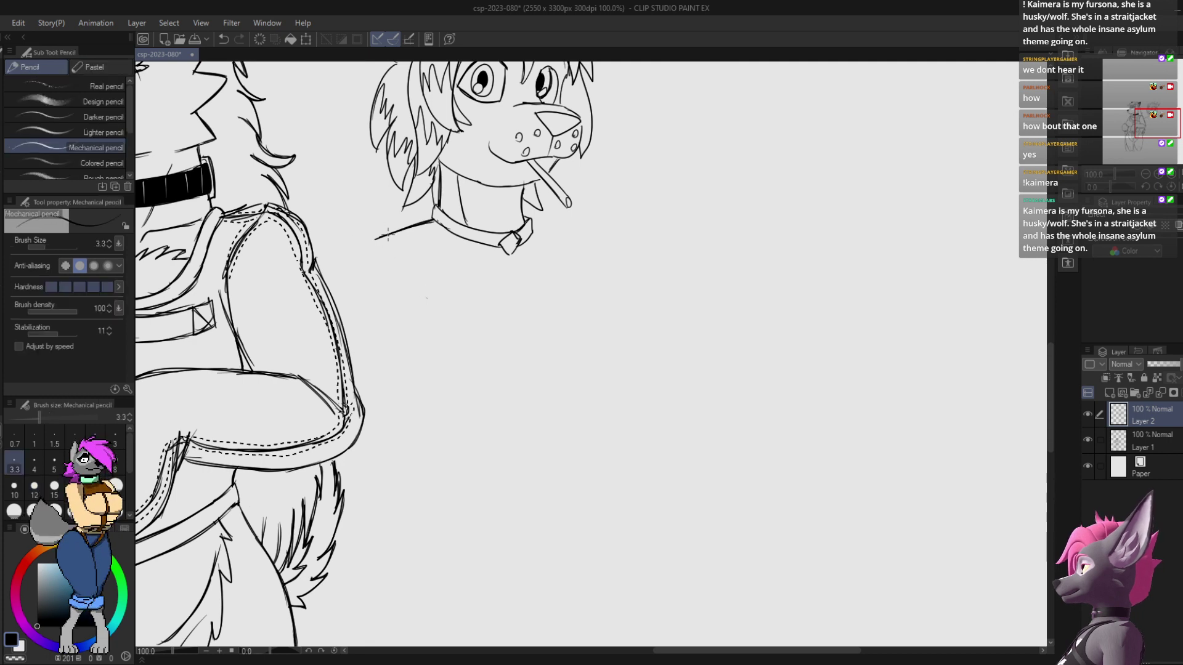
mouse_move(419, 227)
mouse_down()
mouse_move(359, 245)
mouse_move(403, 277)
mouse_up()
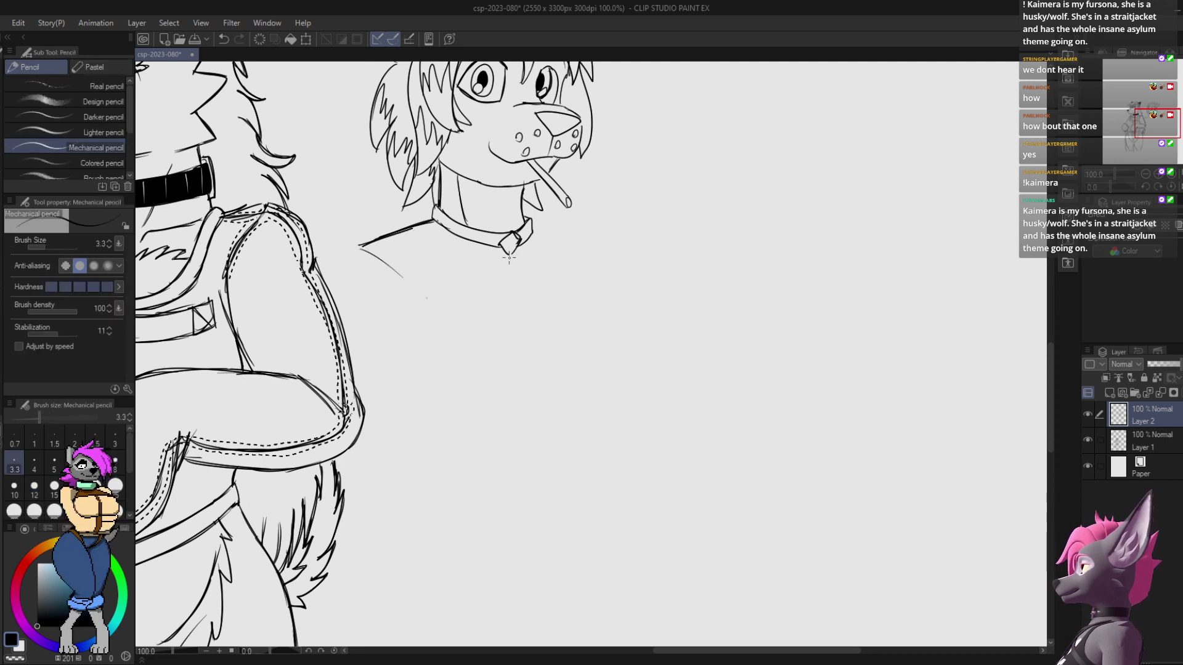
drag(509, 257, 507, 298)
key(ctrl+z)
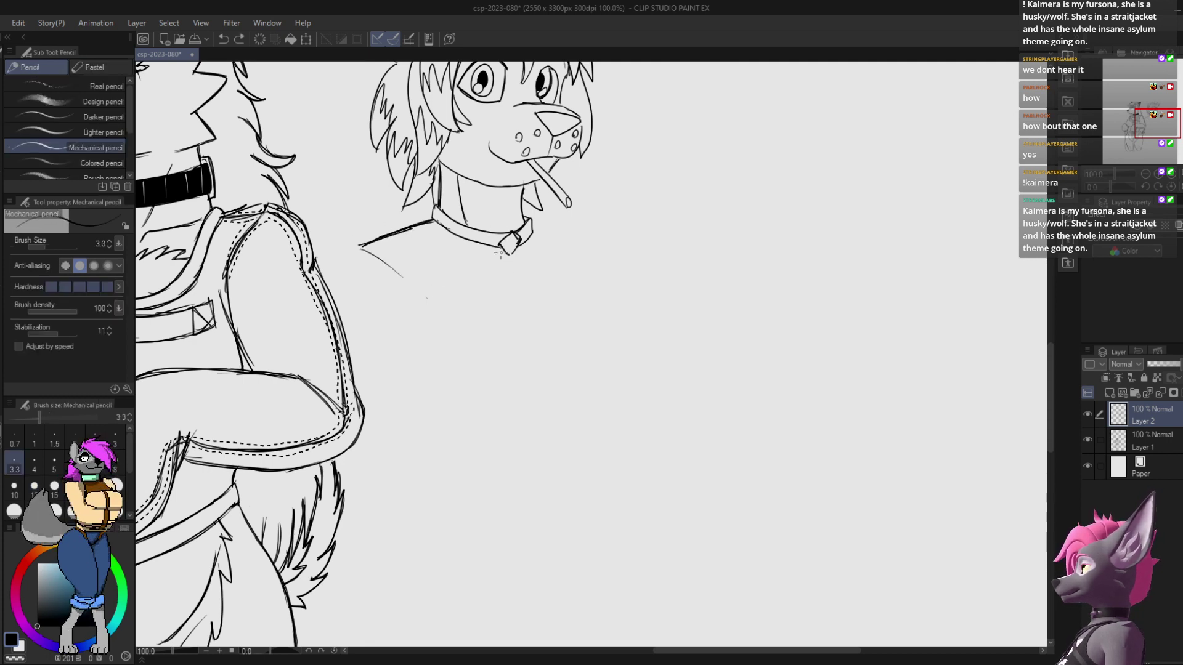
mouse_move(502, 253)
mouse_down()
mouse_move(499, 311)
mouse_move(522, 411)
mouse_up()
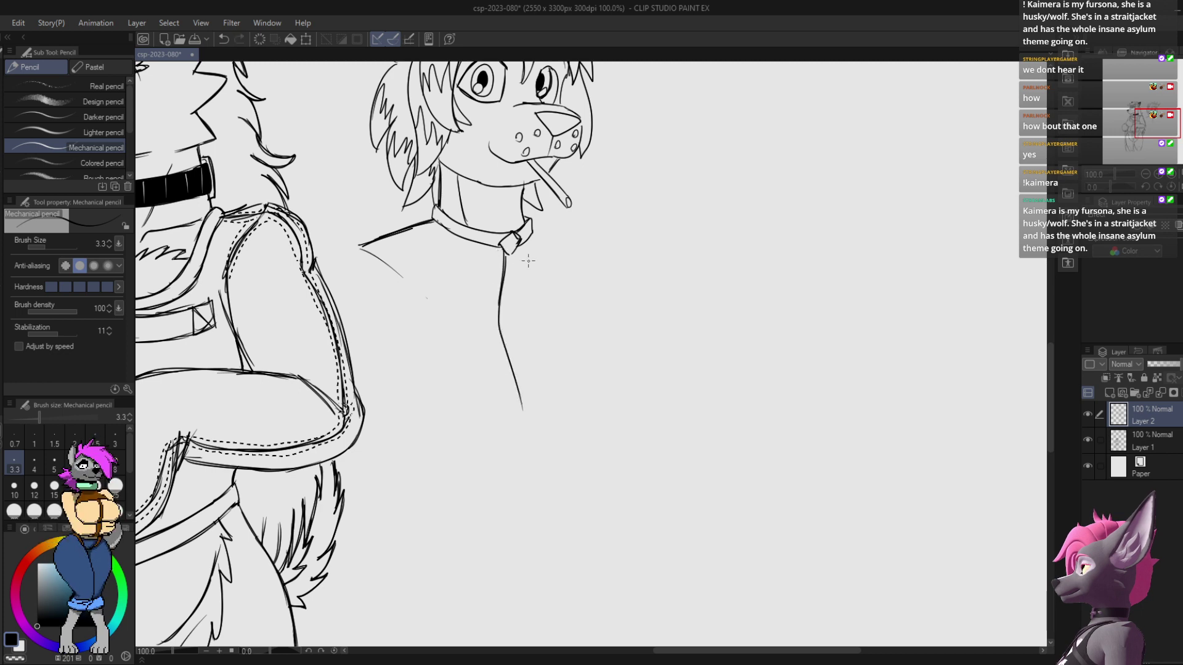
drag(519, 247, 532, 408)
key(ctrl+z)
key(ctrl+z)
key(ctrl+z)
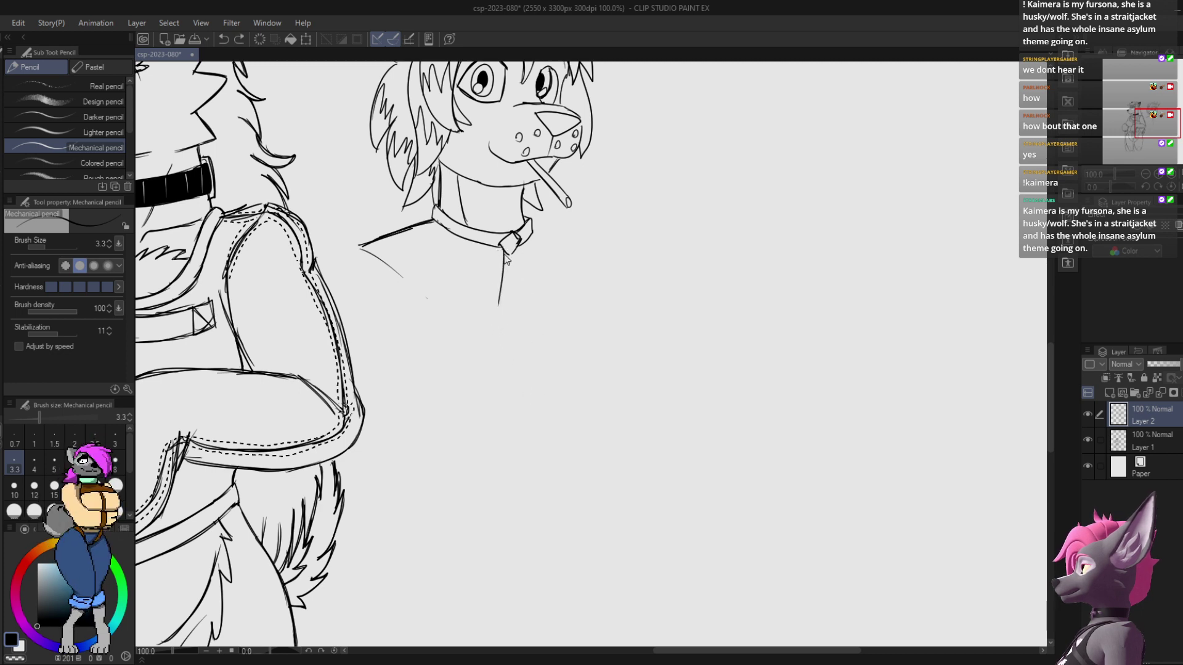
drag(510, 259, 527, 367)
key(ctrl+z)
drag(504, 254, 523, 353)
key(ctrl+z)
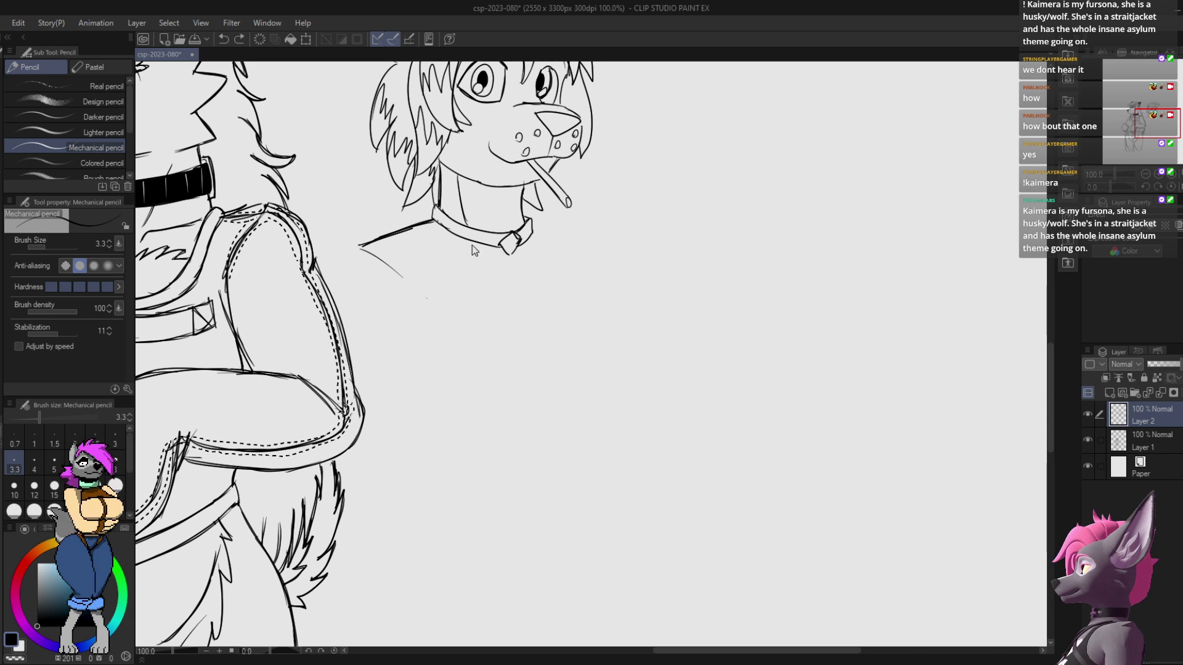
Step: Draw the upper edge of the first jacket lapel curving down from the collar beside the shoulder, undoing faulty strokes
drag(434, 216, 403, 229)
drag(404, 230, 454, 260)
key(ctrl+z)
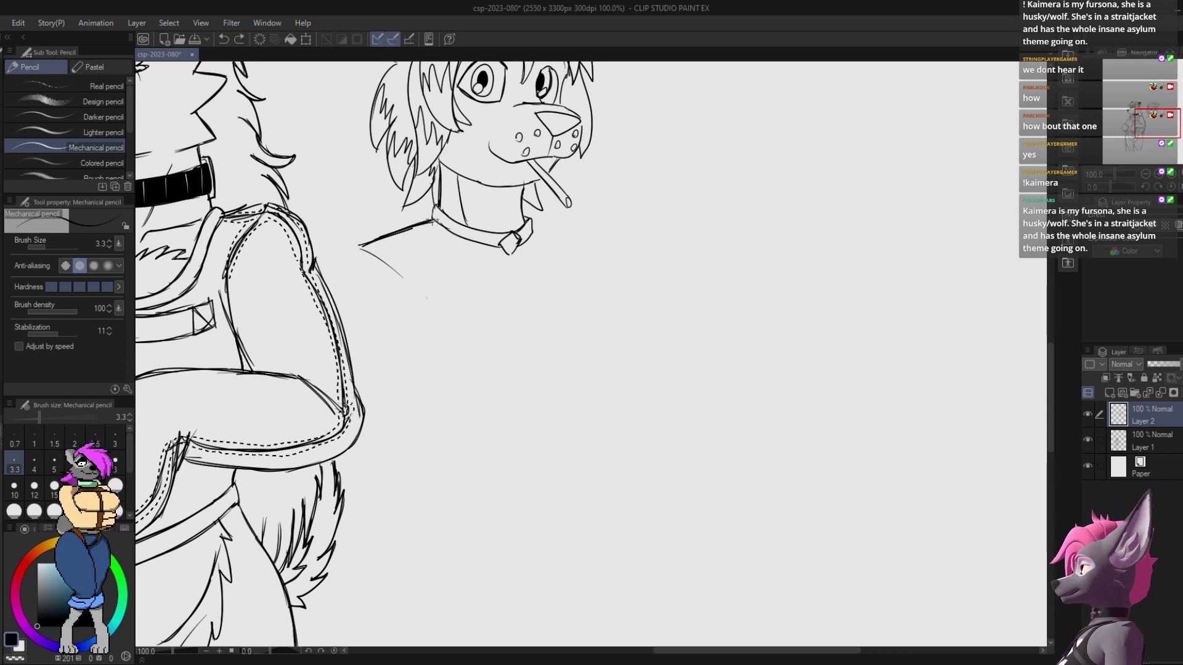
mouse_move(399, 233)
mouse_down()
mouse_move(456, 253)
mouse_move(510, 348)
mouse_up()
key(ctrl+z)
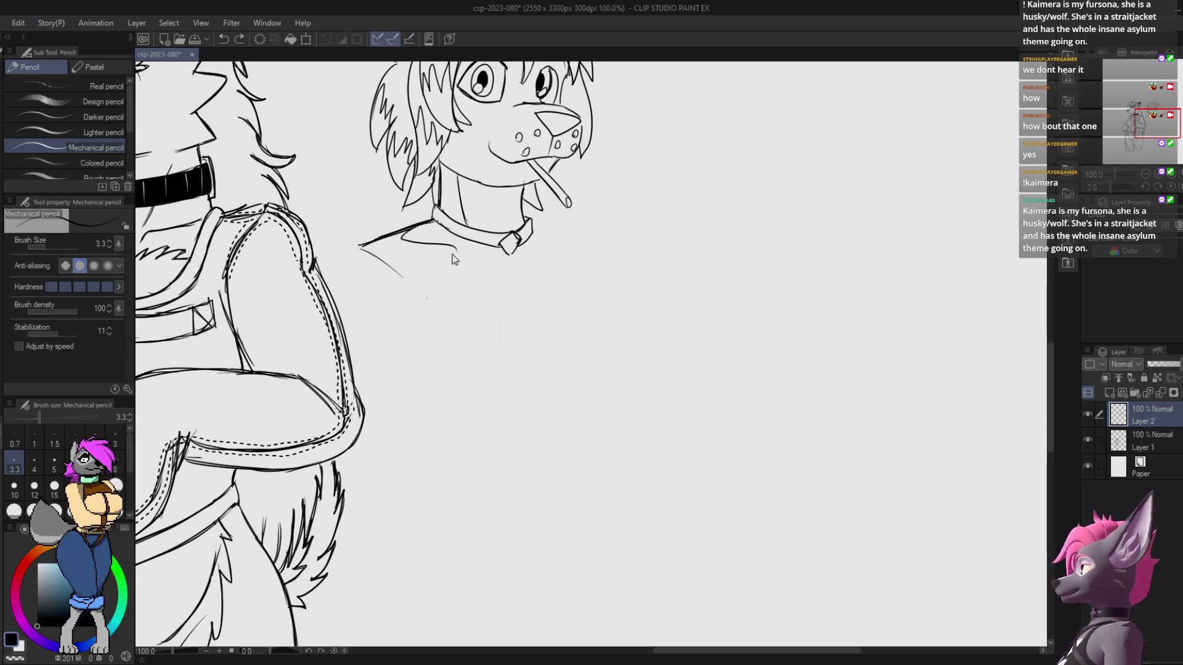
key(ctrl+z)
mouse_move(405, 232)
mouse_down()
mouse_move(465, 280)
mouse_move(452, 288)
mouse_up()
key(ctrl+z)
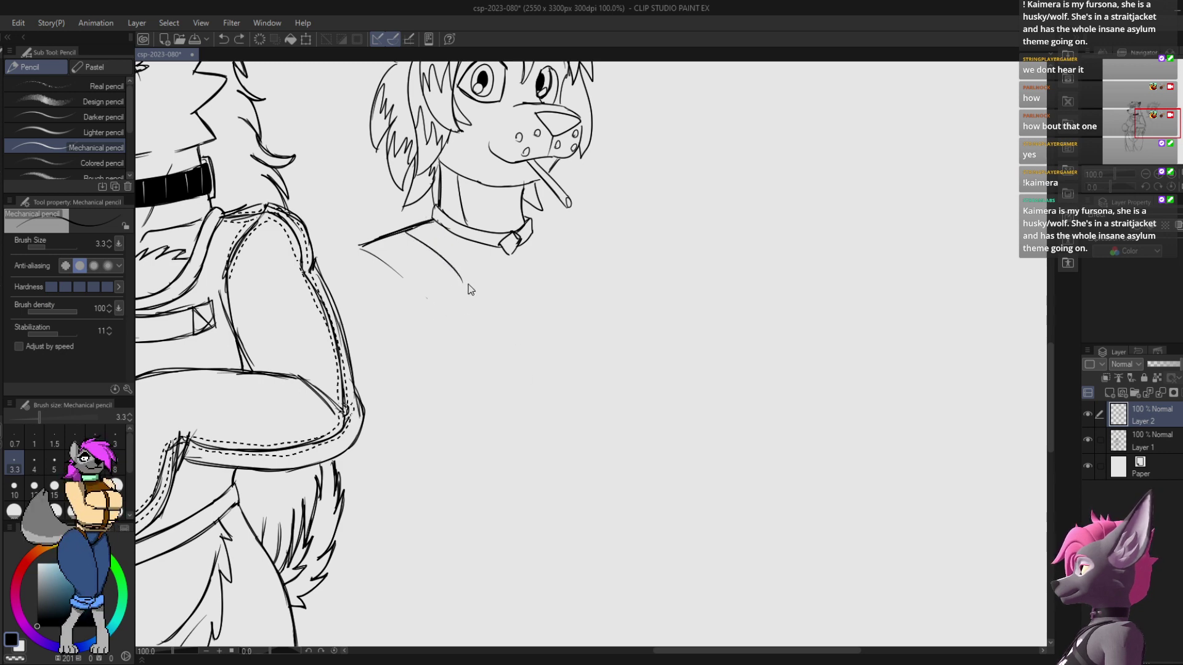
Step: Complete this lapel with a notch, a long lower edge and an inner edge running to the chest, undoing faulty strokes
mouse_move(463, 280)
mouse_down()
mouse_move(449, 301)
mouse_move(523, 379)
mouse_up()
key(ctrl+z)
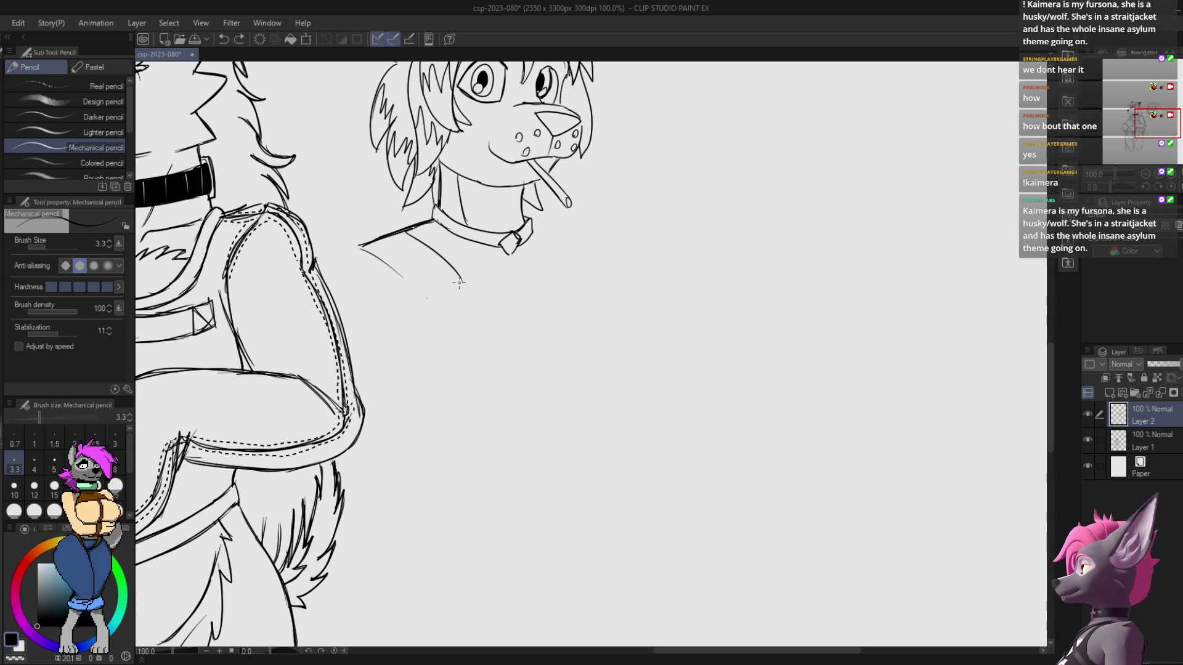
drag(462, 282, 524, 389)
drag(468, 247, 529, 374)
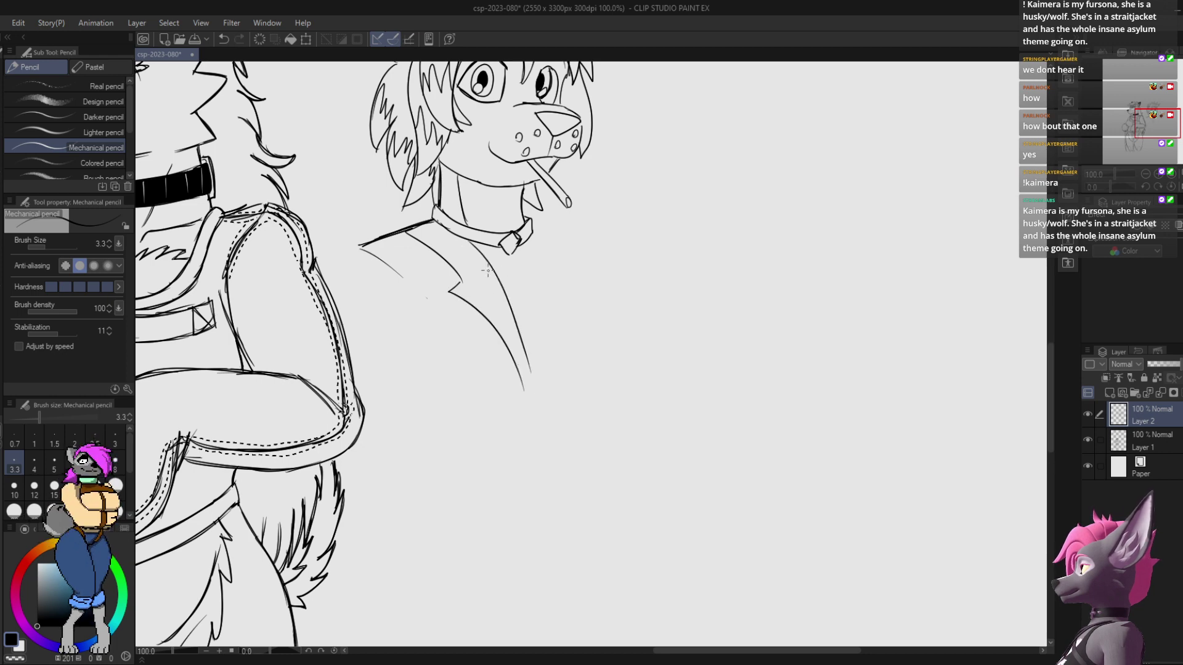
key(ctrl+z)
drag(475, 245, 529, 377)
key(ctrl+z)
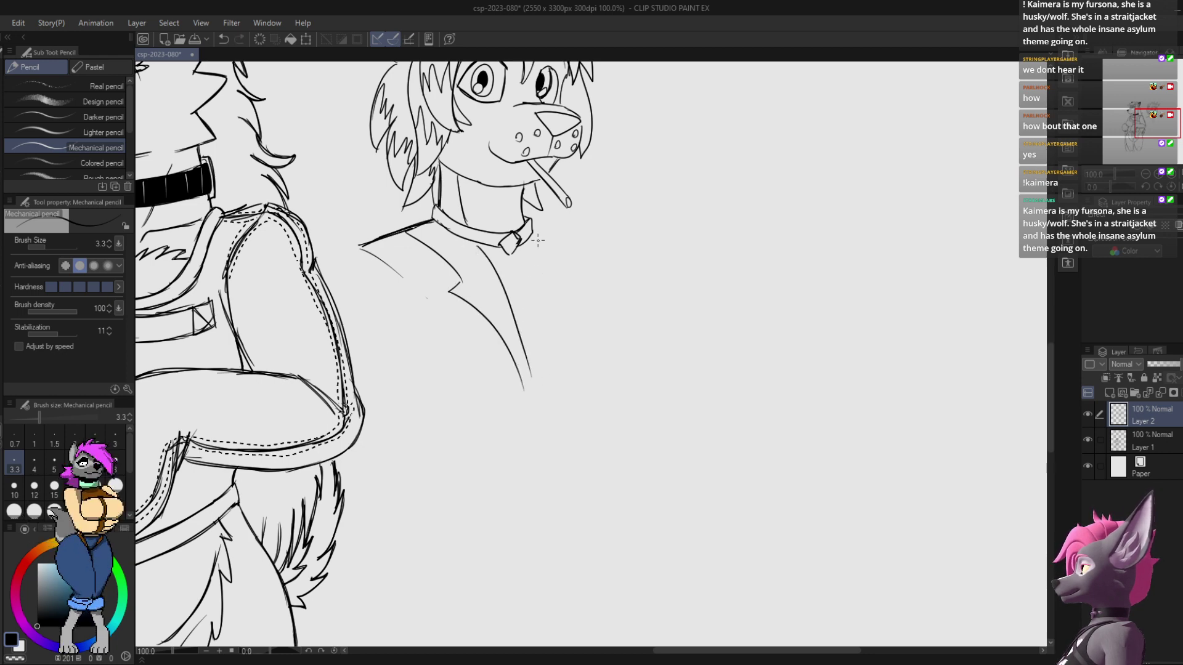
Step: Draw the opposite shirt edge and notched lapel meeting the first one at the chest, and save the drawing
mouse_move(534, 229)
mouse_down()
mouse_move(596, 241)
mouse_move(551, 271)
mouse_move(537, 371)
mouse_up()
key(ctrl+z)
mouse_move(588, 244)
mouse_down()
mouse_move(562, 262)
mouse_move(578, 272)
mouse_move(569, 257)
mouse_move(554, 272)
mouse_move(575, 275)
mouse_move(533, 391)
mouse_up()
key(ctrl+z)
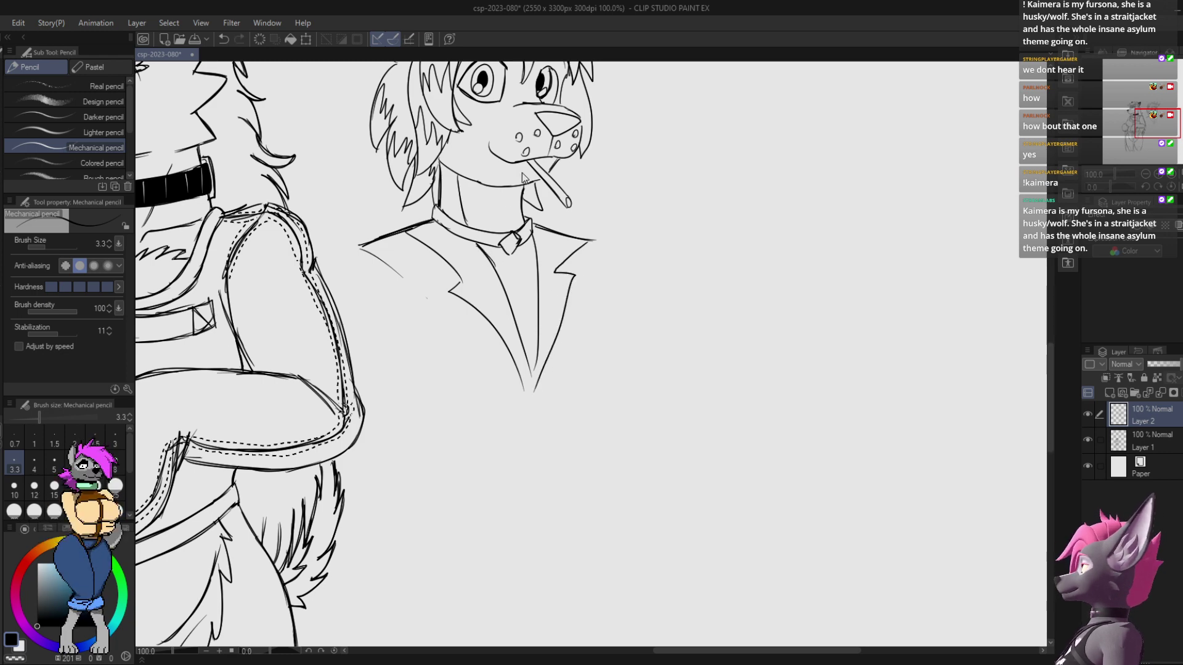
key(ctrl+s)
Step: Erase and touch up the lines where the far lapel meets the collar beside the tie knot
drag(554, 277, 527, 270)
key(ctrl+z)
drag(517, 191, 530, 244)
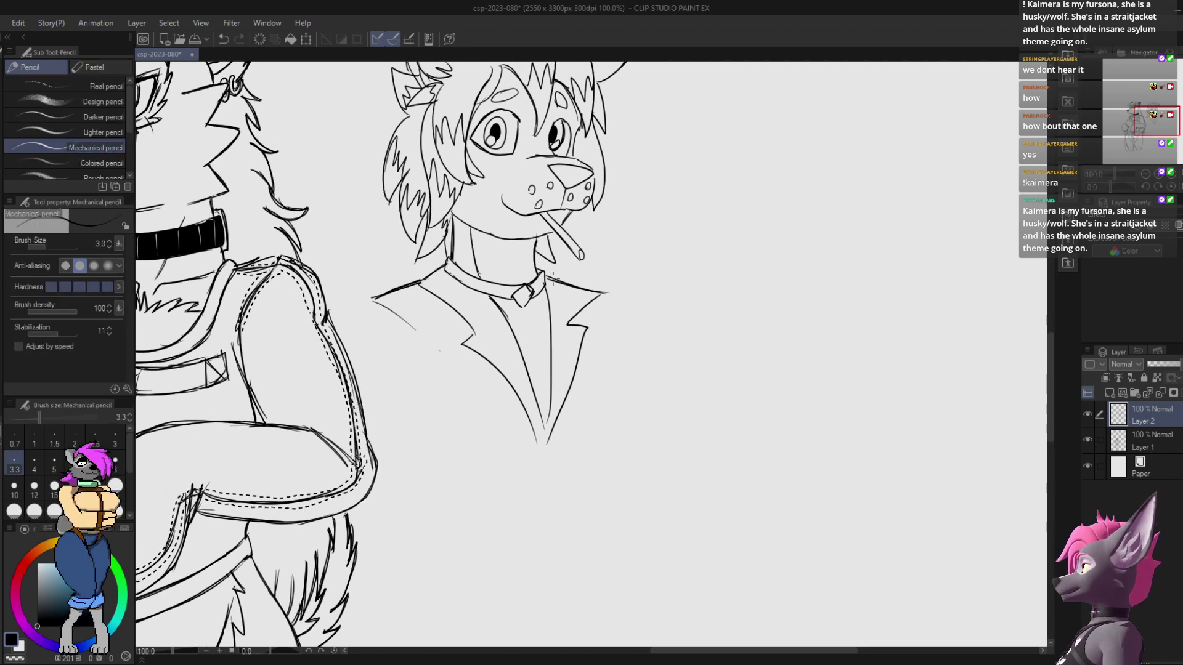
key(e)
mouse_move(548, 279)
mouse_down()
mouse_move(565, 279)
mouse_move(544, 280)
mouse_up()
key(p)
key(e)
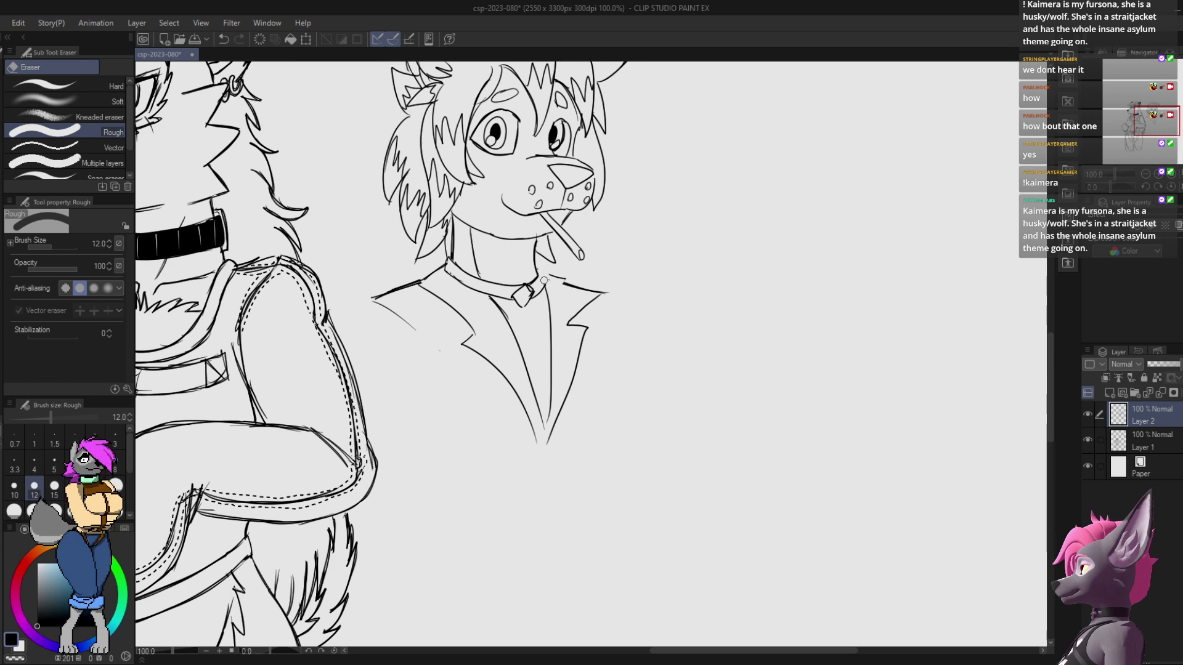
key(p)
drag(633, 272, 619, 271)
key(e)
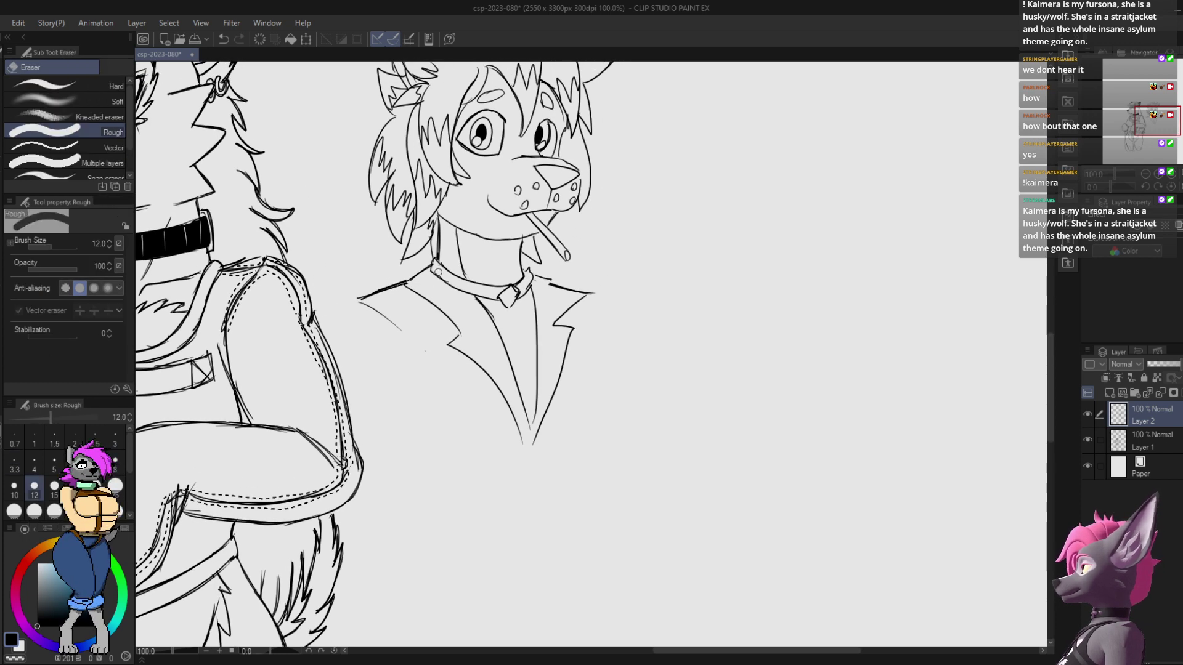
Step: Touch up both ends of the collar where it meets the jacket, undoing a faulty stroke
key(p)
drag(433, 266, 455, 291)
key(ctrl+z)
mouse_move(656, 294)
mouse_down()
mouse_move(673, 308)
mouse_move(648, 303)
mouse_up()
key(e)
mouse_move(546, 292)
mouse_down()
mouse_move(585, 300)
mouse_move(570, 316)
mouse_up()
key(p)
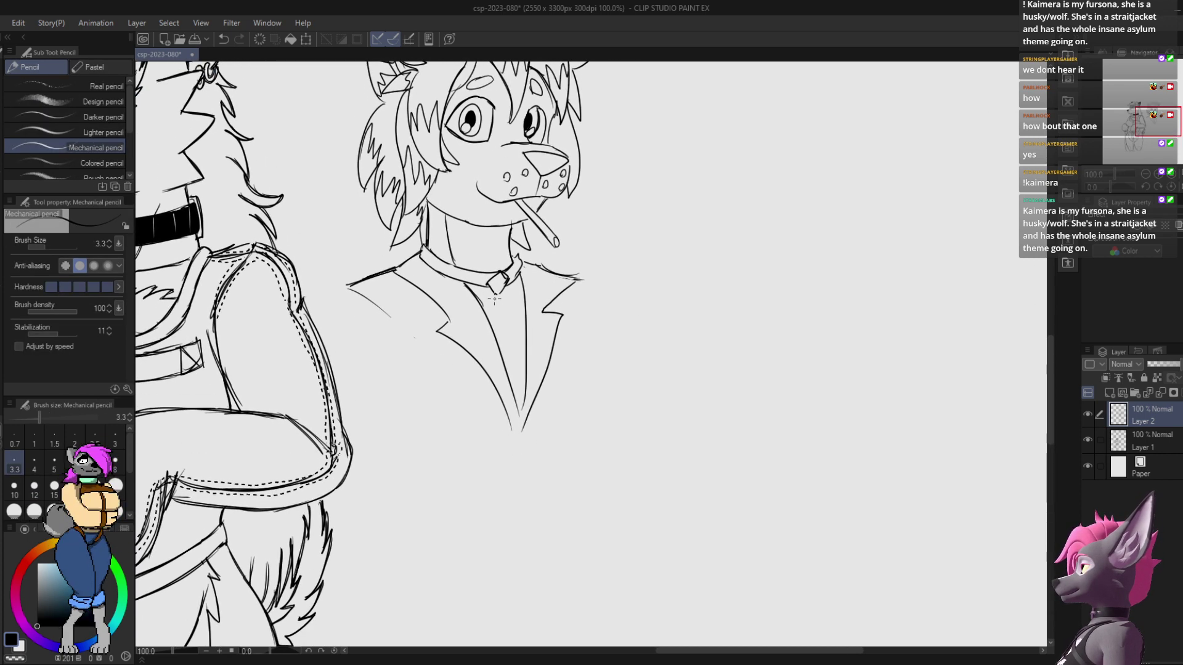
Step: Draw the sides of a tie hanging from the knot, undoing faulty strokes and erasing the overlap below the knot
drag(509, 287, 521, 352)
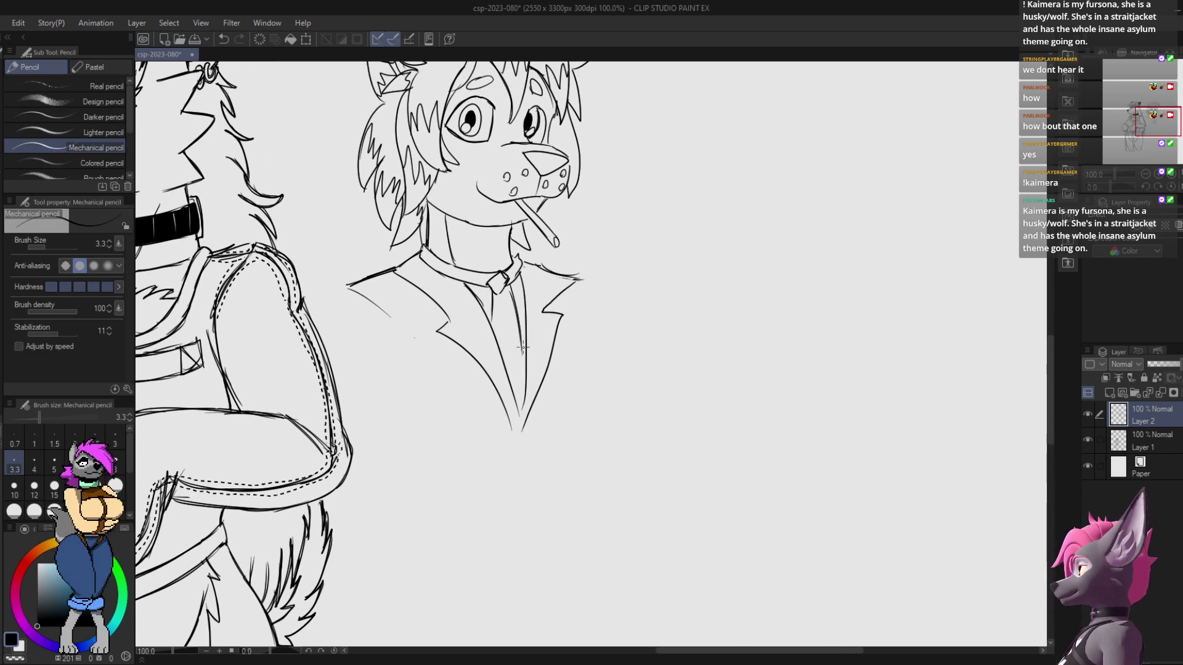
key(ctrl+z)
key(ctrl+z)
key(ctrl+z)
key(e)
click(508, 291)
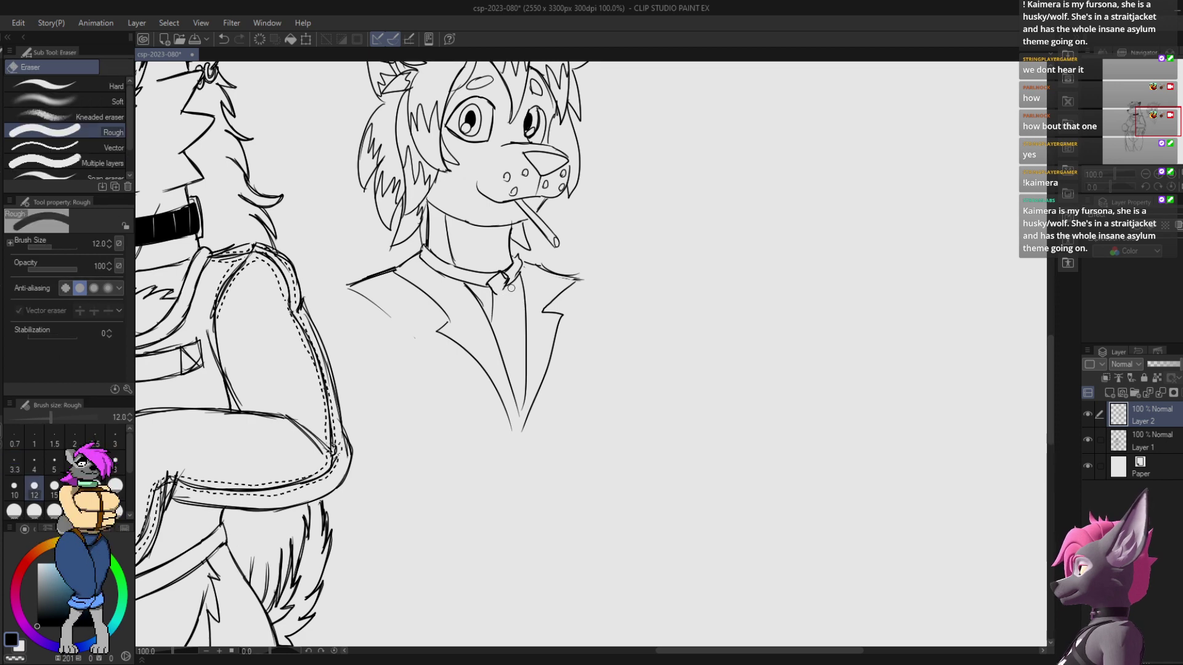
key(p)
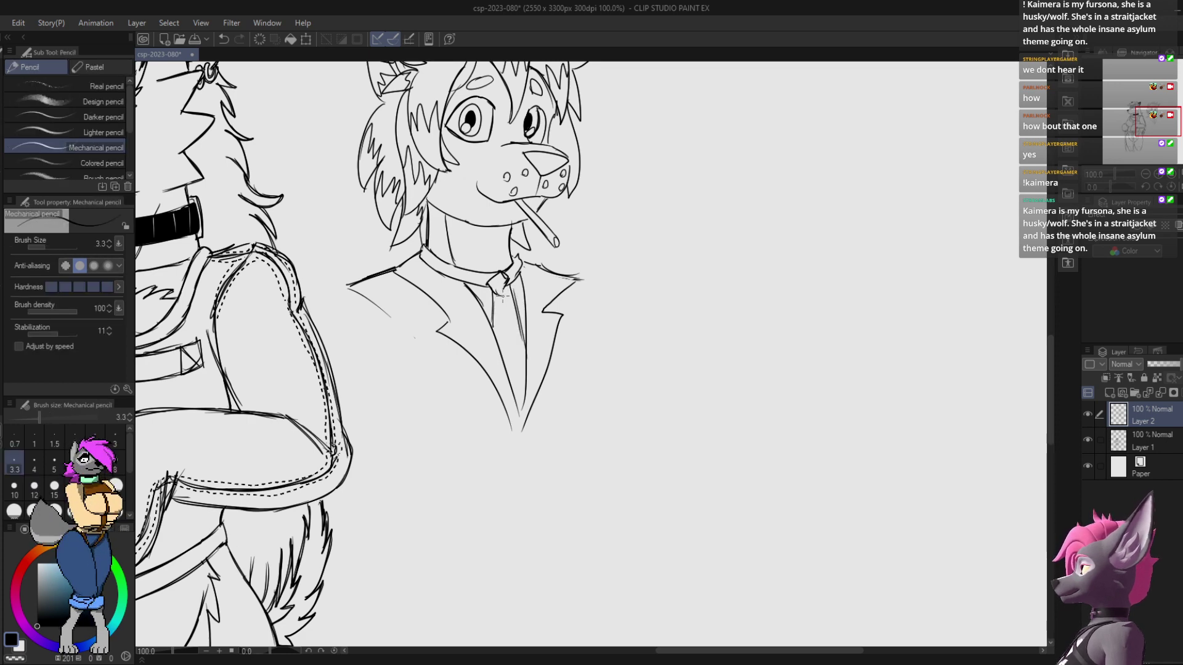
Step: Add short texture marks and dots to the lapels and diagonal stripes to the tie
drag(578, 236, 602, 156)
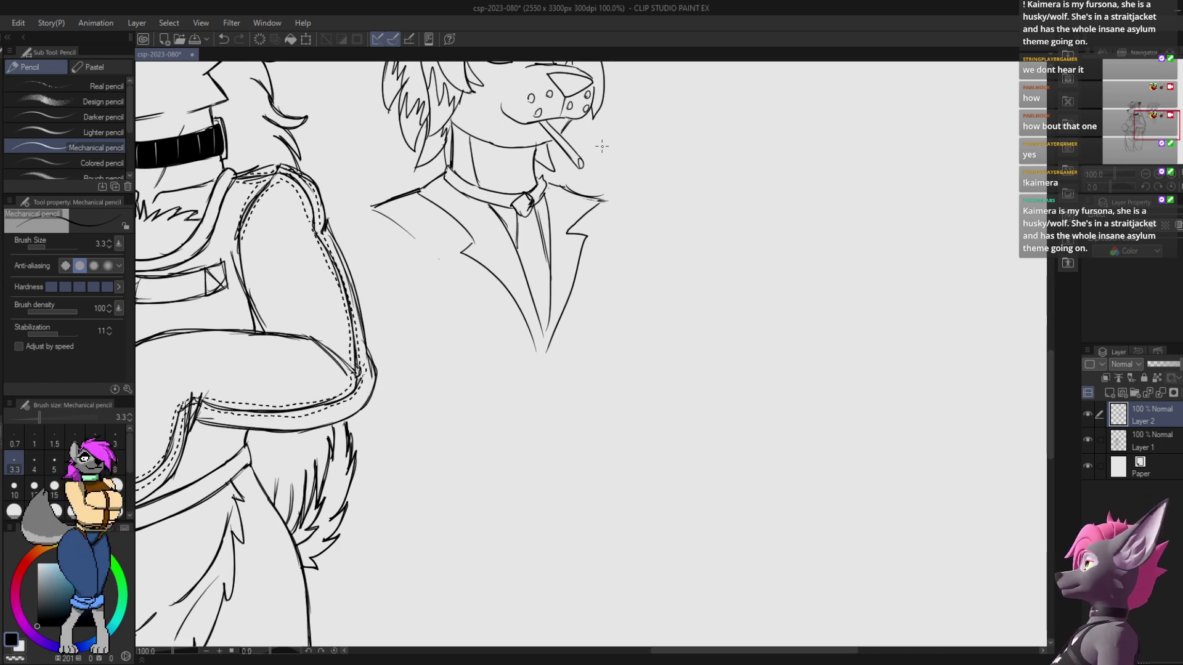
drag(558, 218, 572, 217)
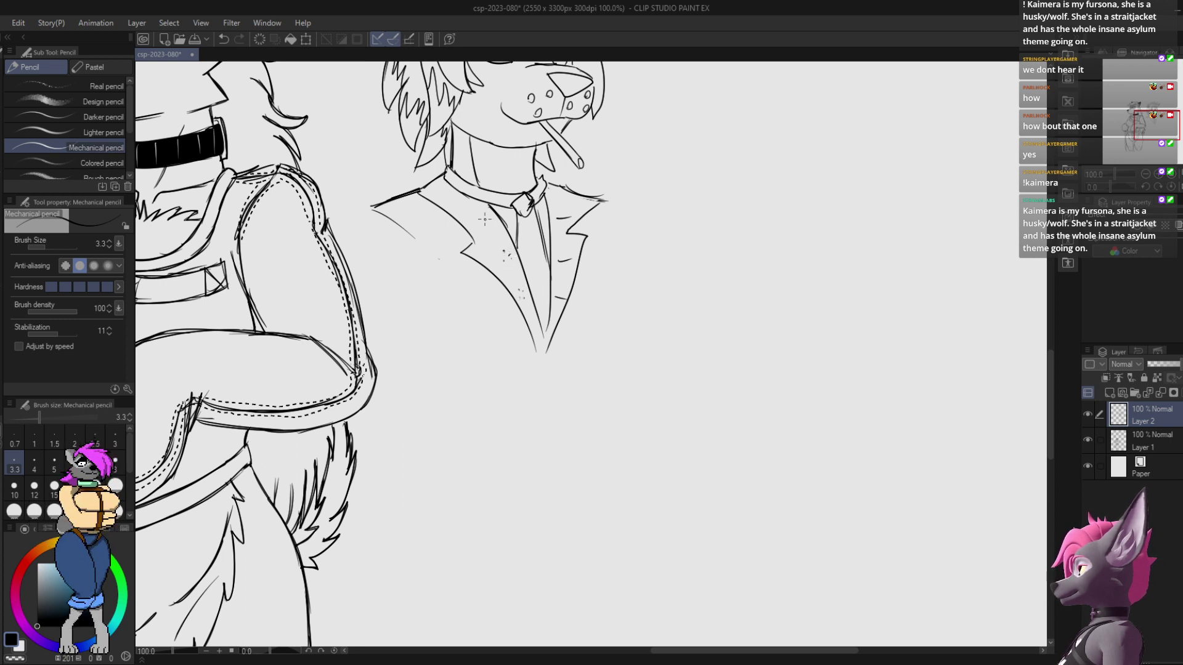
drag(628, 188, 616, 239)
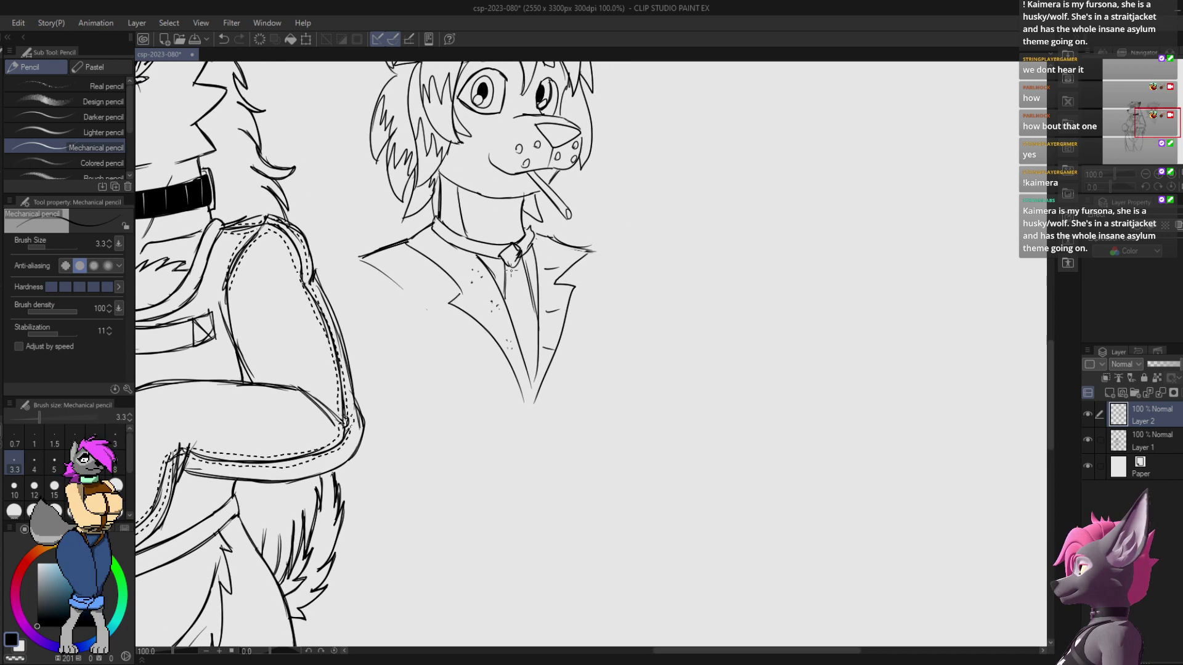
drag(507, 298, 538, 325)
mouse_move(507, 273)
mouse_down()
mouse_move(583, 370)
mouse_move(627, 293)
mouse_up()
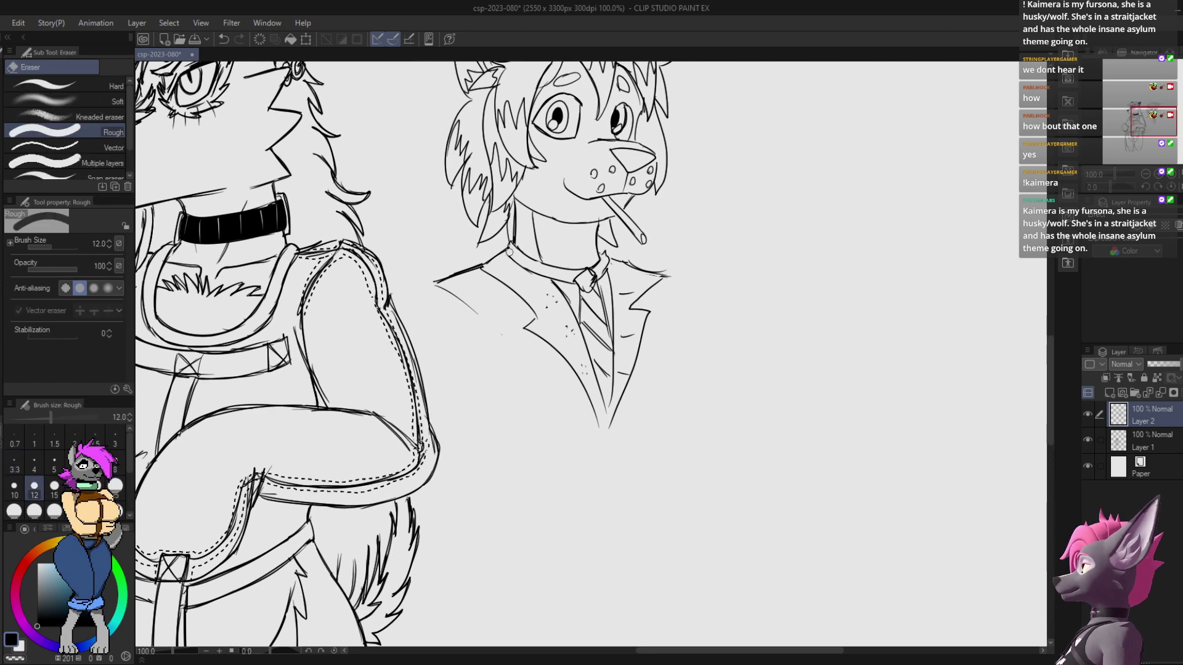
Step: Touch up the collar edges on both sides of the neck and the line at the bridge of the nose
drag(509, 253, 509, 239)
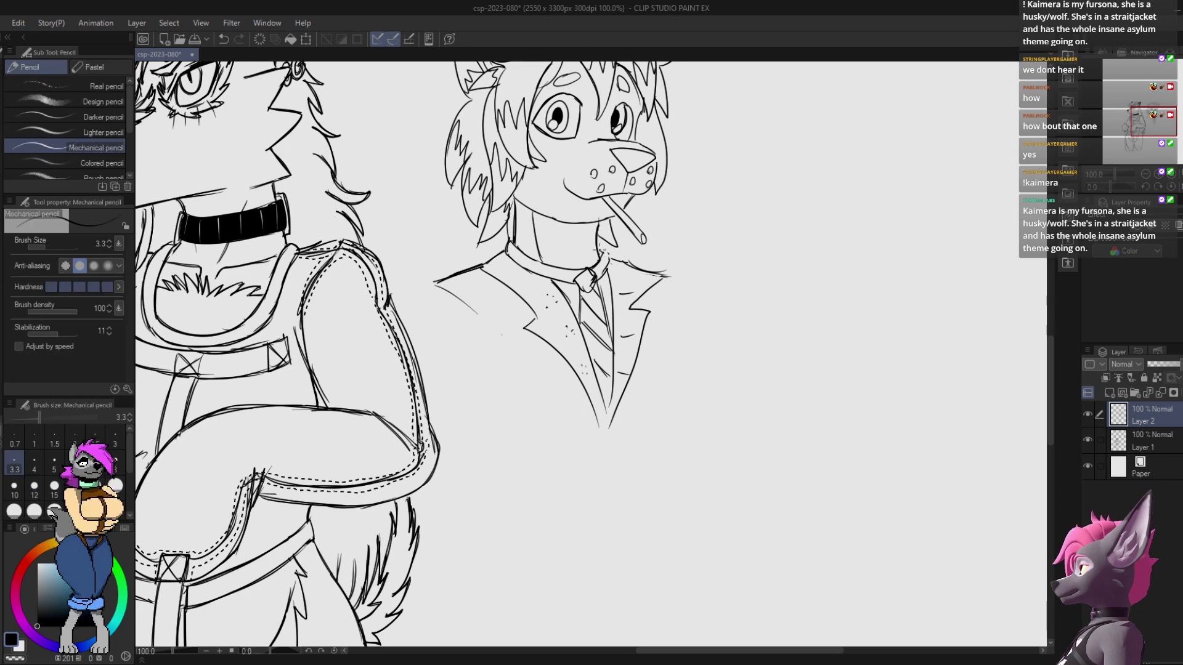
drag(600, 250, 610, 261)
mouse_move(632, 135)
mouse_down()
mouse_move(602, 259)
mouse_move(585, 230)
mouse_move(578, 244)
mouse_up()
key(e)
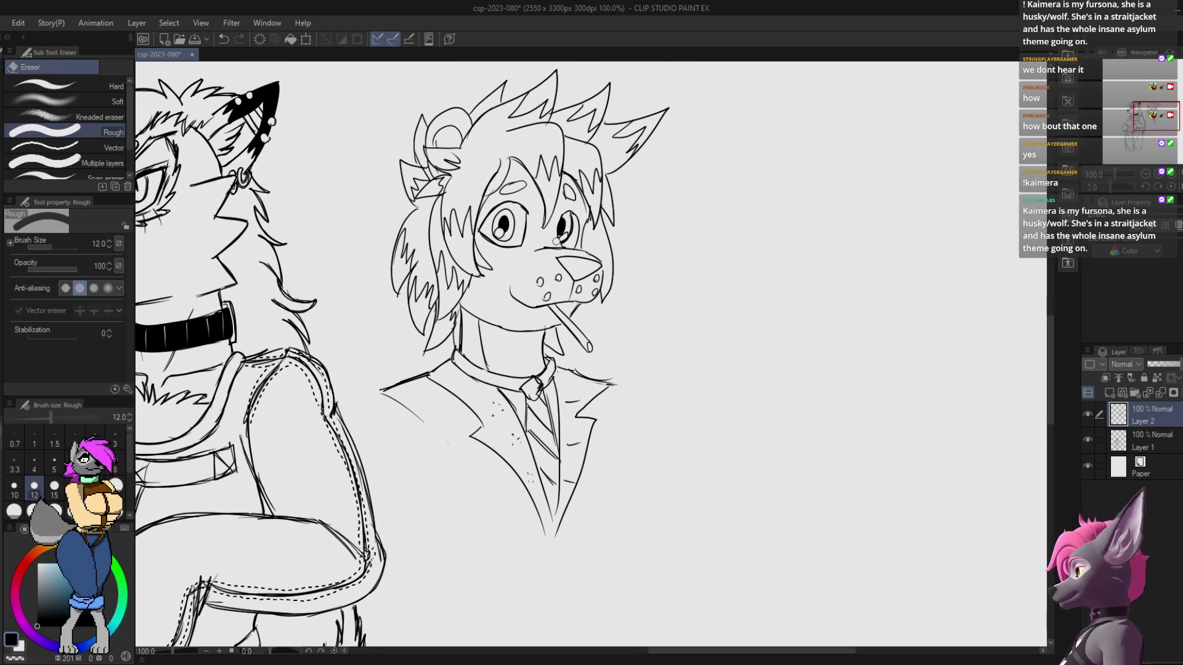
key(p)
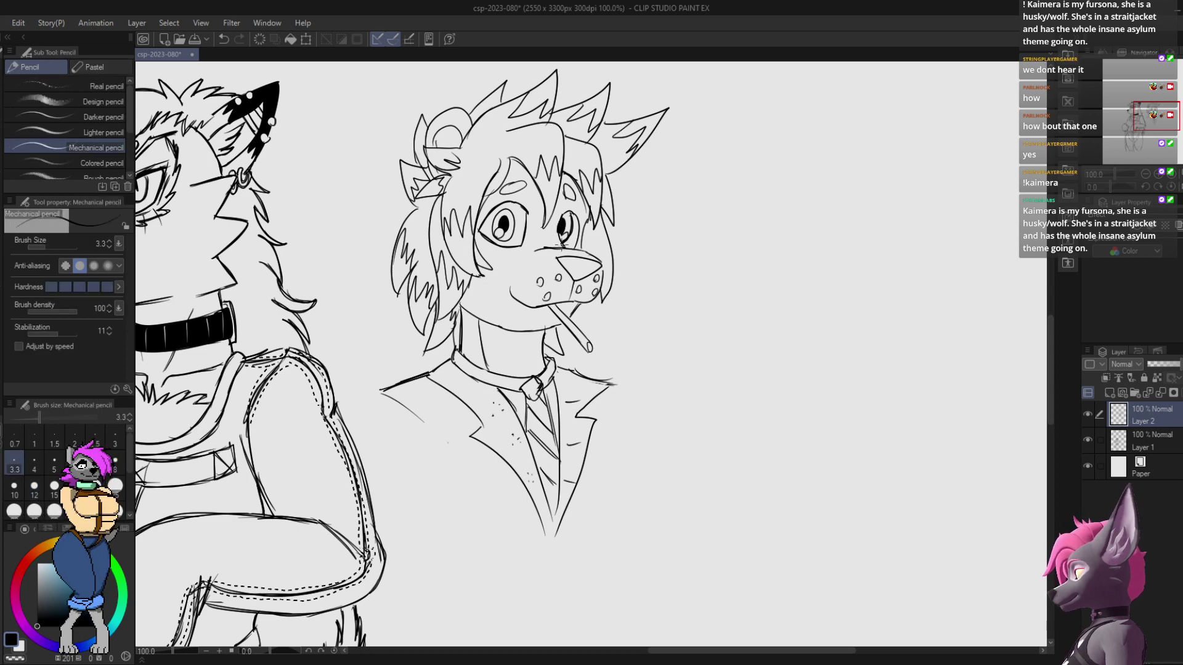
key(ctrl+z)
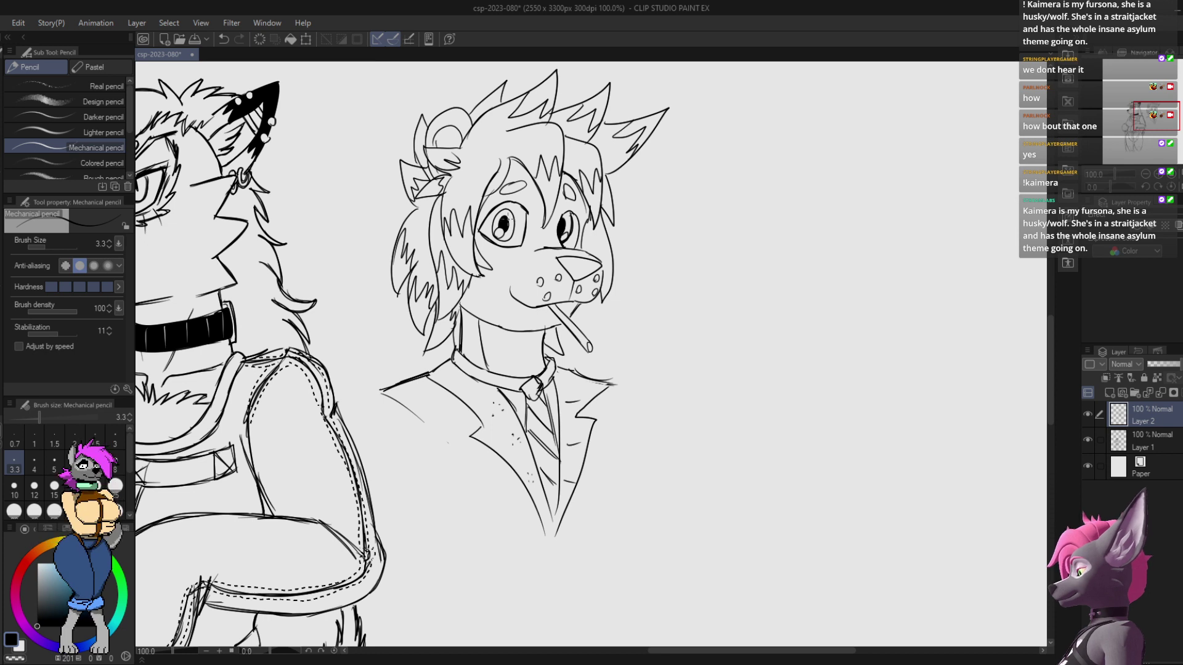
drag(508, 228, 505, 232)
key(ctrl+z)
key(ctrl+z)
key(ctrl+z)
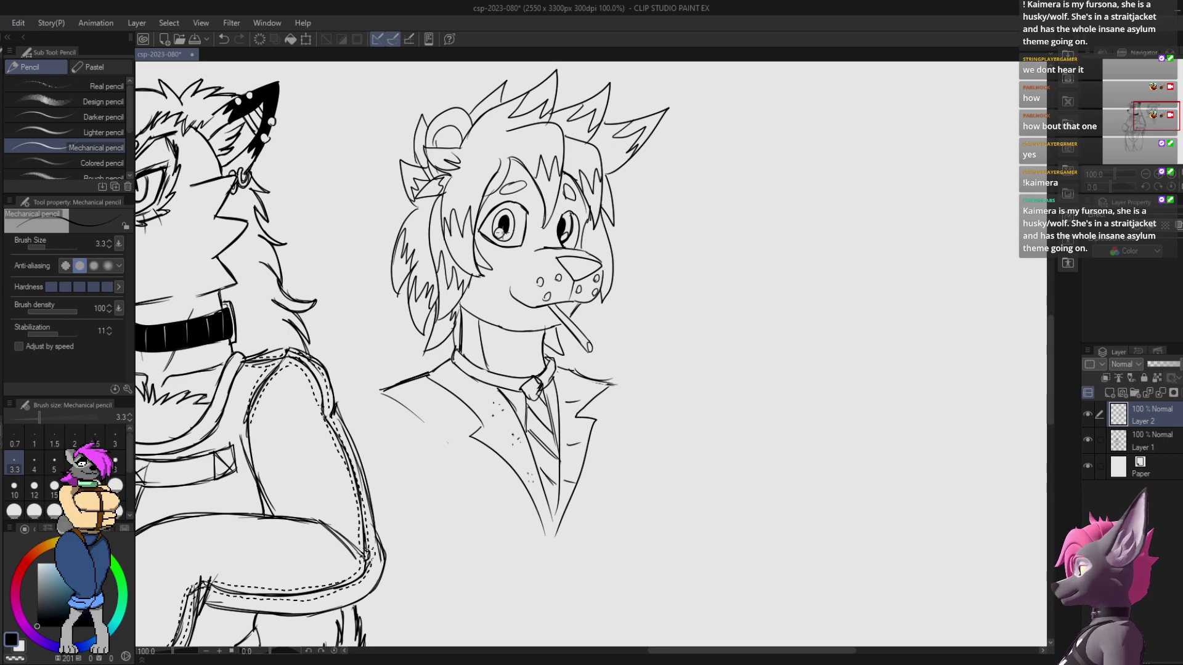
mouse_move(732, 204)
mouse_down()
mouse_move(731, 214)
mouse_move(750, 197)
mouse_up()
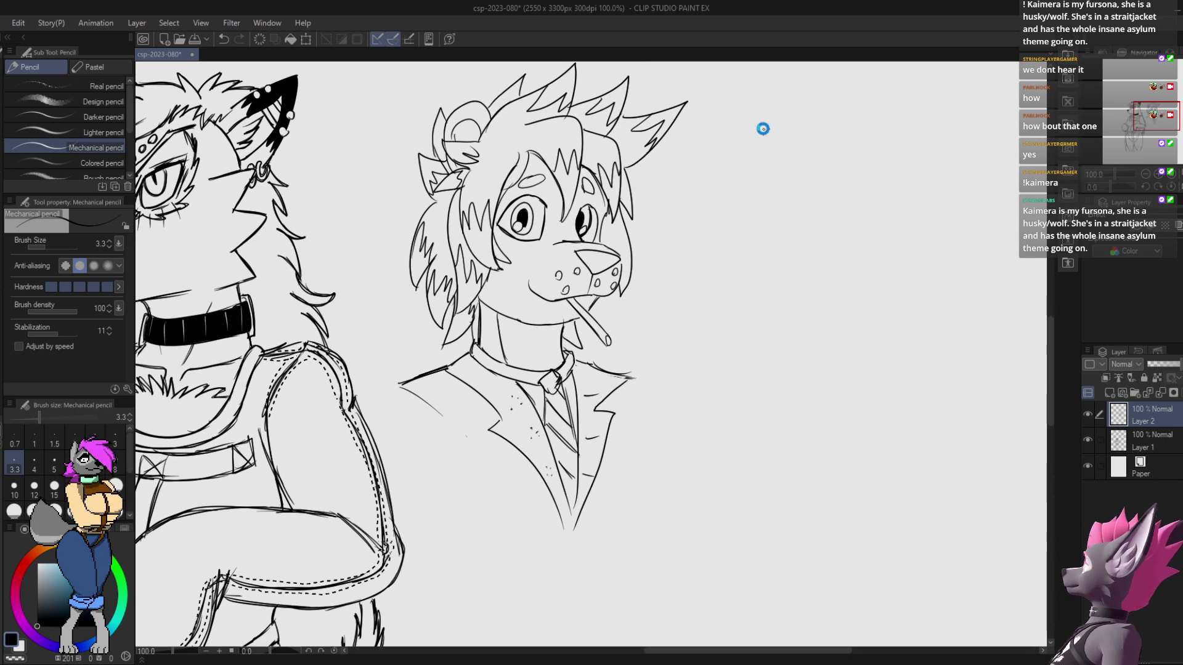
mouse_move(516, 223)
mouse_down()
mouse_move(471, 242)
mouse_move(525, 224)
mouse_up()
key(ctrl+z)
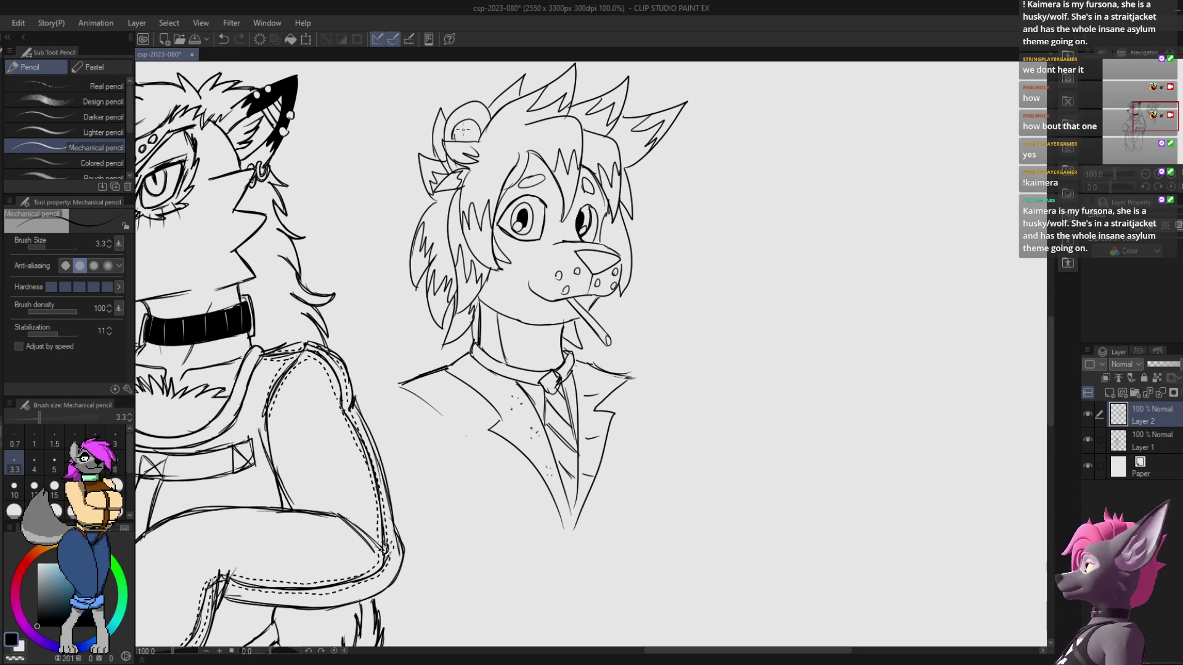
Step: Draw a small round button where the two lapels meet, undoing faulty strokes
mouse_move(715, 259)
mouse_down()
mouse_move(705, 205)
mouse_move(722, 115)
mouse_up()
mouse_move(568, 366)
mouse_down()
mouse_move(579, 406)
mouse_move(587, 388)
mouse_move(577, 412)
mouse_up()
key(ctrl+z)
key(ctrl+z)
key(ctrl+z)
key(ctrl+z)
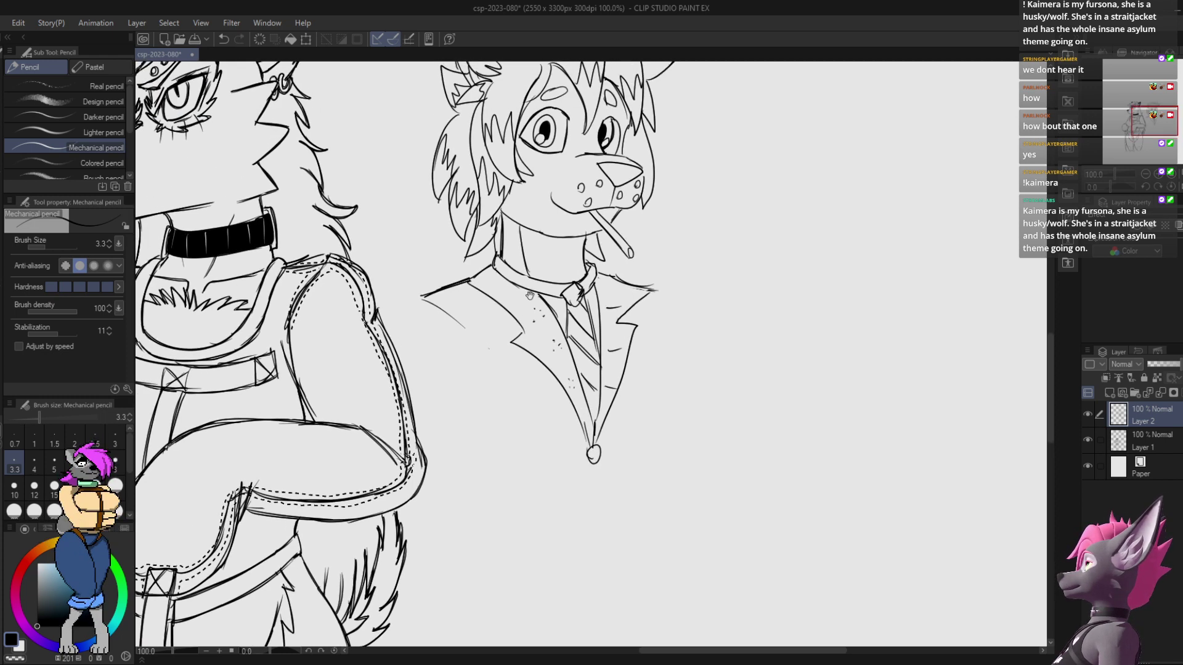
Step: Extend the far shoulder and draw the jacket's side line curving down toward the waist
mouse_move(646, 286)
mouse_down()
mouse_move(681, 297)
mouse_move(650, 330)
mouse_move(635, 420)
mouse_up()
drag(665, 314, 625, 466)
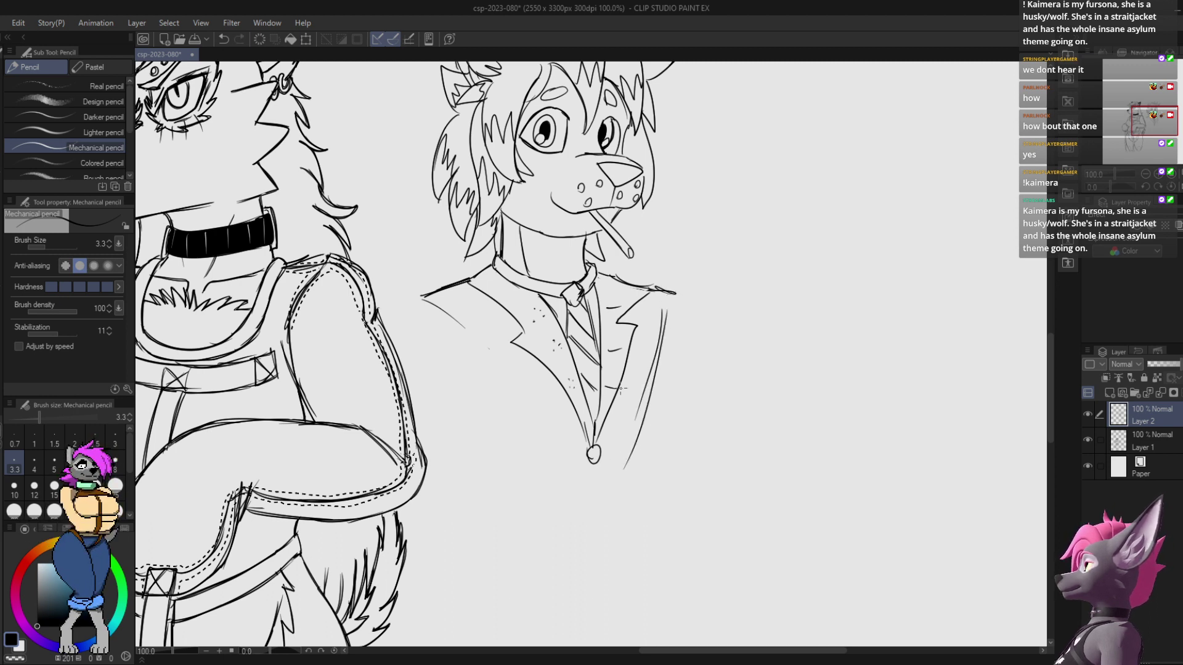
Step: Undo the rough far-side strokes on the suit jacket, erase the excess shoulder line beside the far lapel, and save the drawing
key(ctrl+z)
key(ctrl+z)
key(e)
mouse_move(673, 296)
mouse_down()
mouse_move(601, 269)
mouse_move(641, 290)
mouse_move(650, 282)
mouse_move(622, 316)
mouse_move(641, 287)
mouse_move(599, 269)
mouse_move(672, 294)
mouse_move(658, 324)
mouse_move(770, 256)
mouse_up()
key(p)
key(ctrl+z)
key(ctrl+z)
key(ctrl+z)
key(e)
key(p)
key(e)
key(ctrl+s)
Step: Sketch the suited character's upper sleeve edge from the near shoulder down toward the straitjacketed character
key(p)
drag(516, 270, 489, 321)
mouse_move(661, 277)
mouse_down()
mouse_move(712, 181)
mouse_move(691, 177)
mouse_up()
drag(541, 199, 522, 496)
key(ctrl+z)
drag(753, 273, 654, 247)
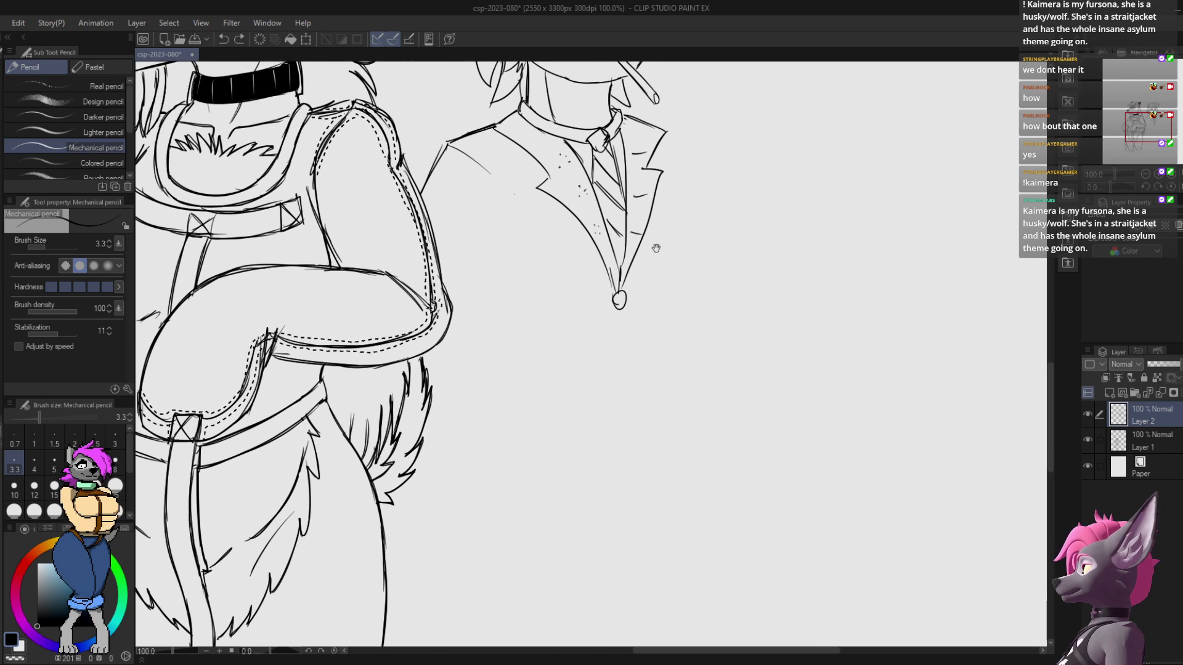
Step: Sketch the jacket's front edge below the first button, adding two more buttons and the near half of the curved hem
mouse_move(619, 306)
mouse_down()
mouse_move(618, 421)
mouse_move(614, 278)
mouse_move(584, 459)
mouse_move(414, 436)
mouse_up()
mouse_move(670, 272)
mouse_down()
mouse_move(638, 469)
mouse_move(655, 497)
mouse_up()
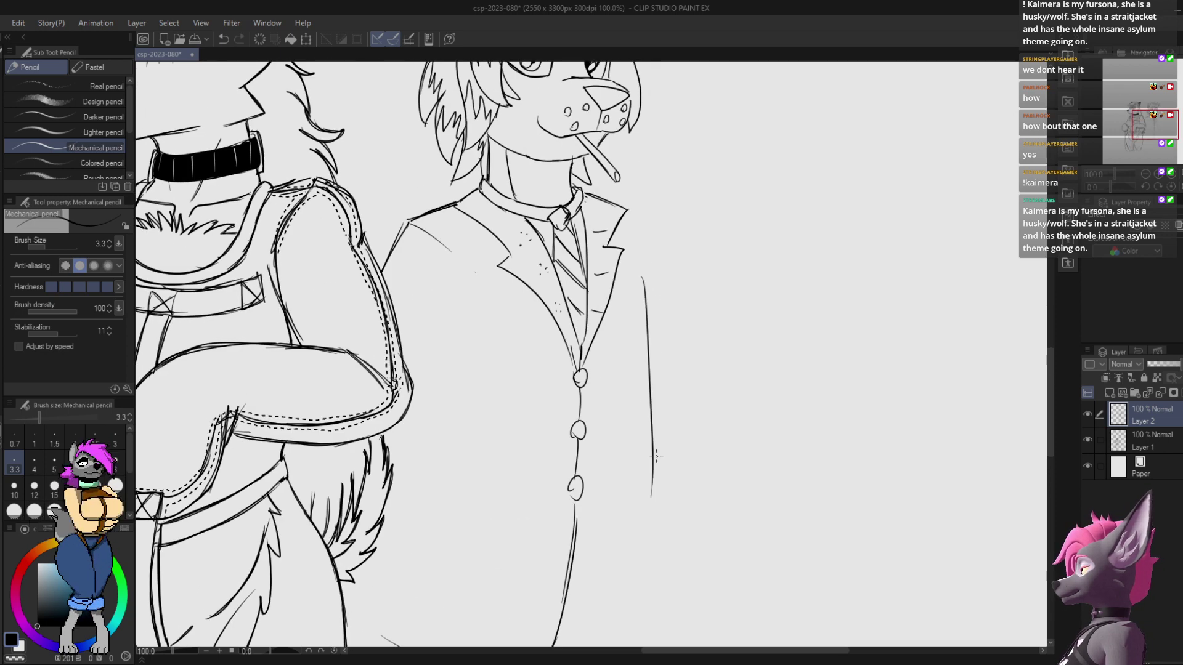
drag(657, 437, 648, 303)
key(ctrl+z)
Step: Sketch the jacket's far side edge as a long line and close it to the front opening with a curved hem
drag(633, 140, 643, 403)
drag(639, 190, 649, 485)
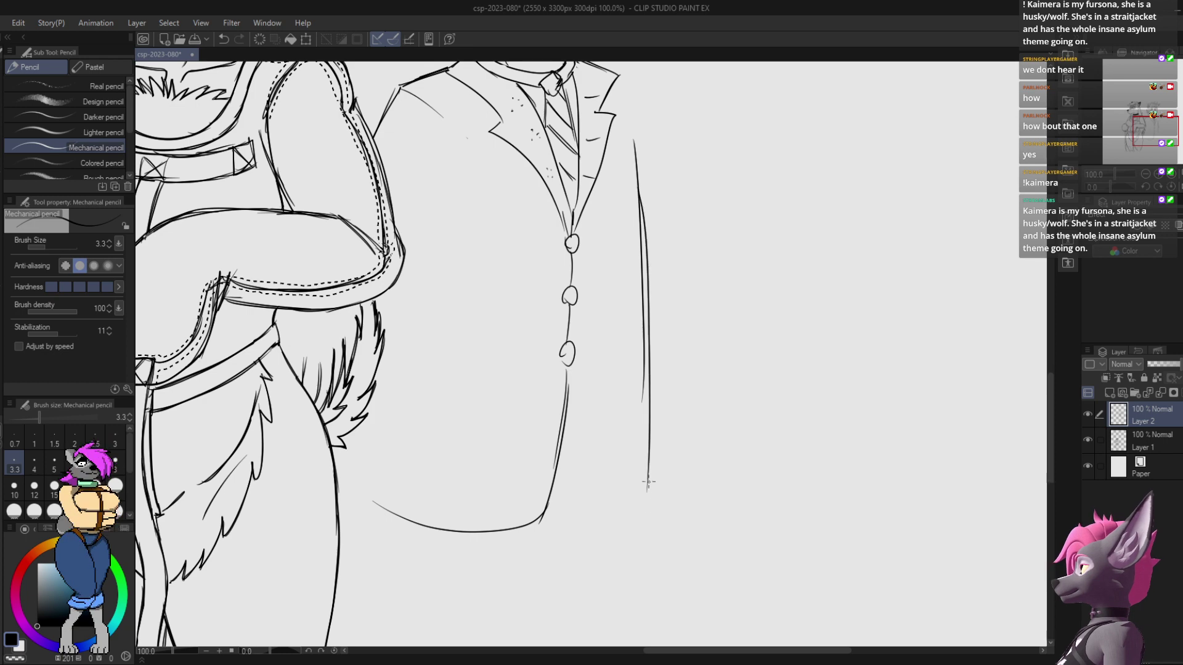
key(ctrl+z)
drag(635, 147, 646, 491)
key(ctrl+z)
mouse_move(642, 296)
mouse_down()
mouse_move(638, 498)
mouse_move(542, 517)
mouse_up()
mouse_move(685, 345)
mouse_down()
mouse_move(687, 456)
mouse_move(726, 320)
mouse_move(679, 385)
mouse_move(701, 318)
mouse_up()
Step: Add a fourth and a fifth oval button down the jacket's front edge, erasing the line that crosses them
mouse_move(584, 401)
mouse_down()
mouse_move(574, 416)
mouse_move(579, 406)
mouse_up()
key(e)
key(ctrl+z)
key(p)
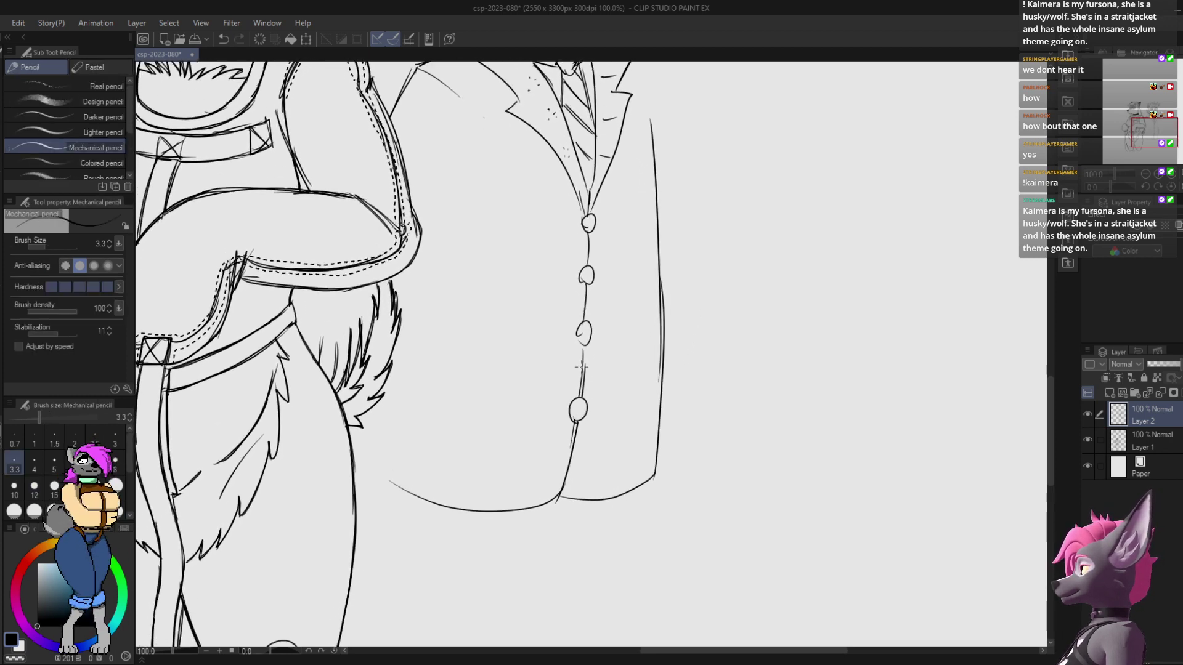
key(e)
mouse_move(559, 493)
mouse_down()
mouse_move(566, 472)
mouse_move(557, 559)
mouse_up()
key(p)
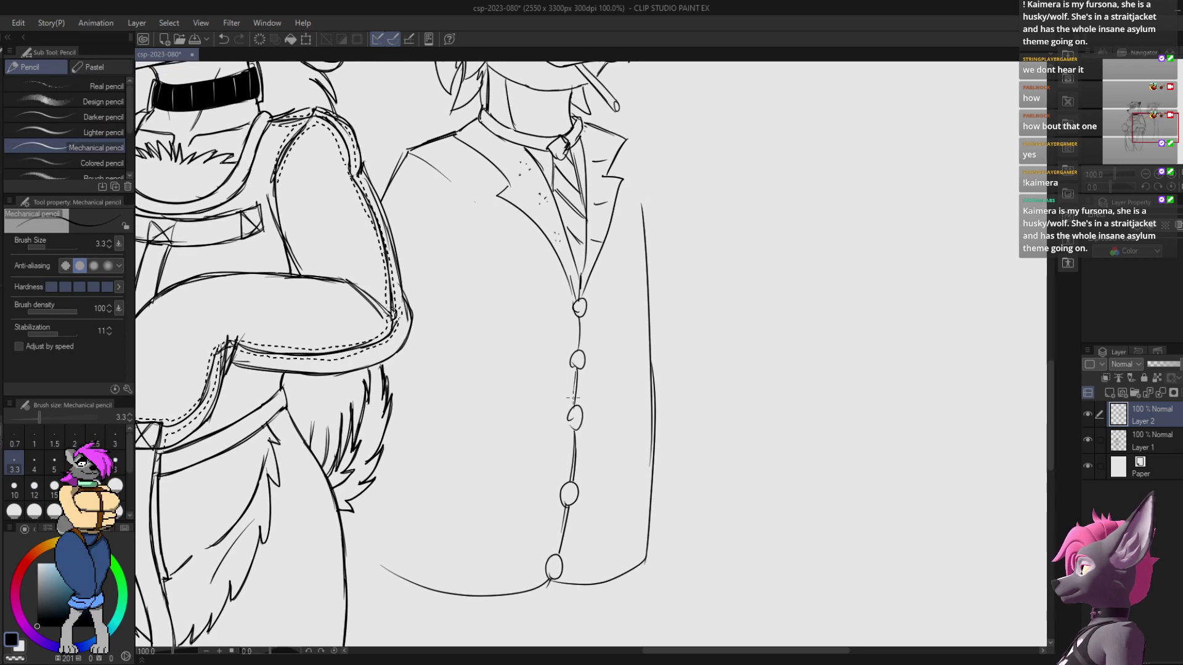
Step: Redraw the upper three jacket buttons as clean closed ovals and erase the overlapping front-edge lines
drag(573, 398, 568, 430)
key(e)
mouse_move(574, 334)
mouse_down()
mouse_move(573, 404)
mouse_move(575, 376)
mouse_move(575, 399)
mouse_move(572, 376)
mouse_move(563, 387)
mouse_move(575, 399)
mouse_move(599, 254)
mouse_up()
key(p)
key(e)
key(p)
Step: Undo the last few strokes and save the drawing
scroll(572, 369, down, 2)
key(e)
key(p)
key(ctrl+z)
key(ctrl+z)
key(ctrl+z)
key(ctrl+z)
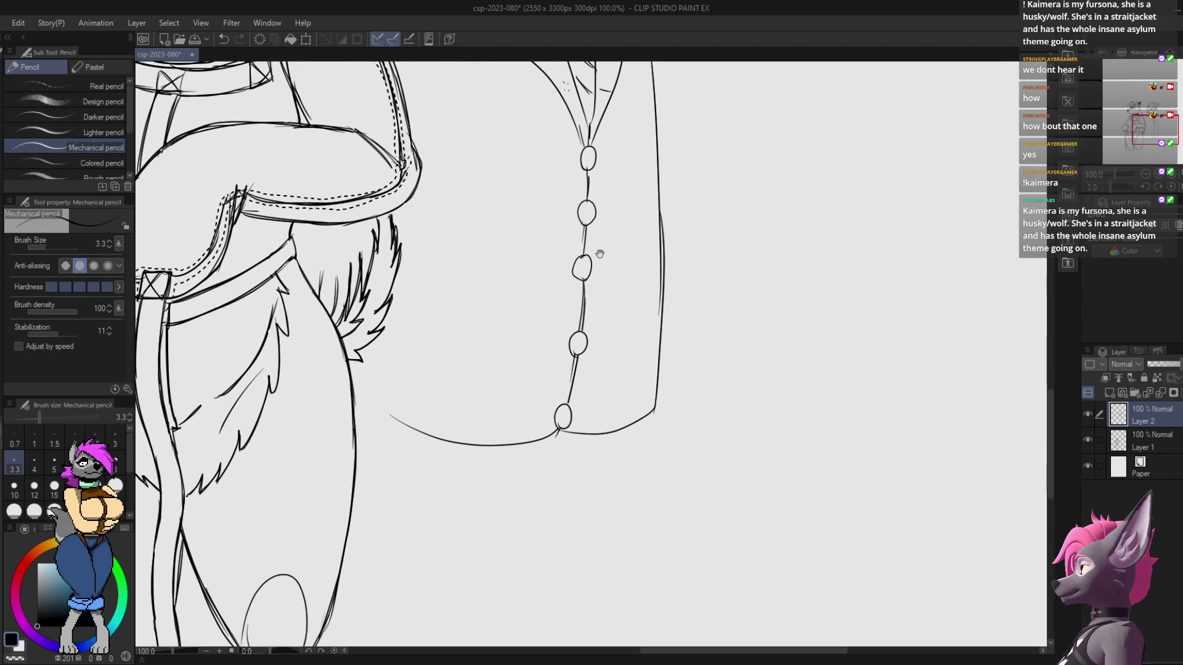
key(ctrl+s)
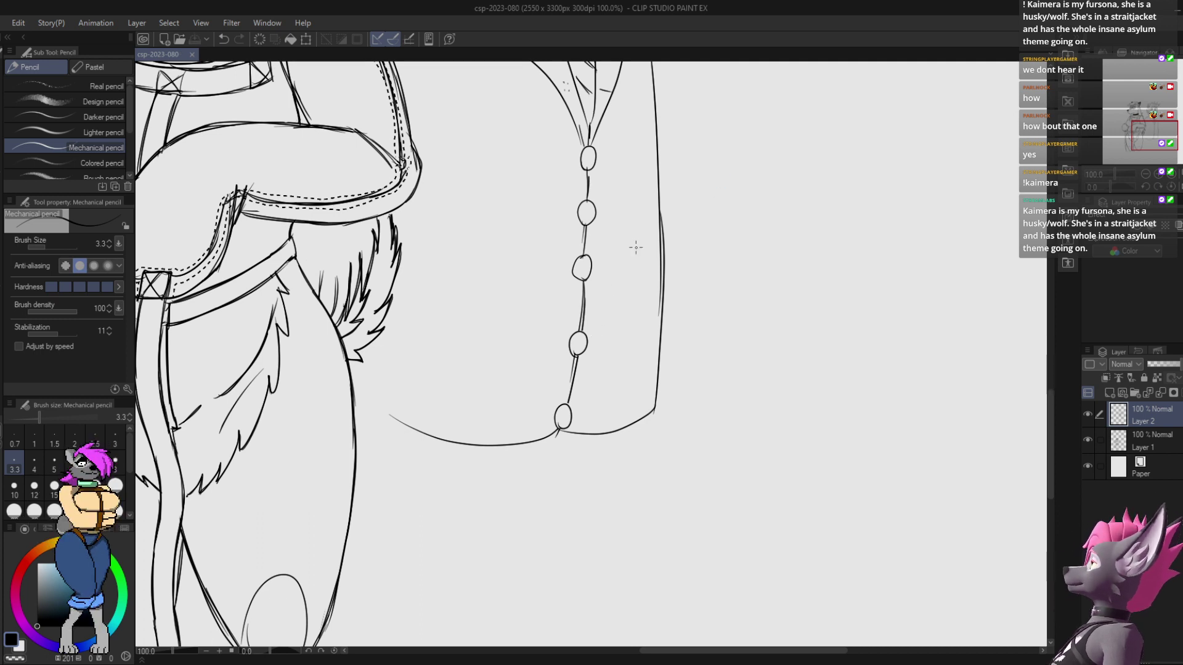
key(alt+Tab)
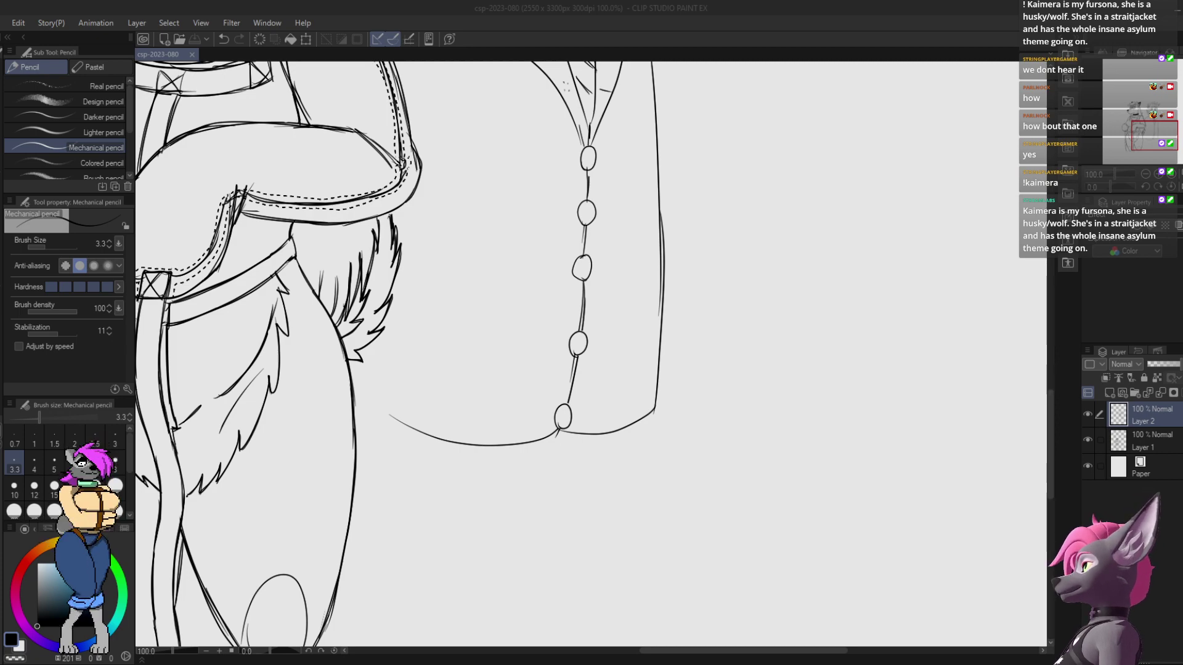
drag(709, 254, 723, 187)
drag(722, 298, 788, 131)
drag(806, 195, 754, 427)
key(ctrl+z)
key(ctrl+z)
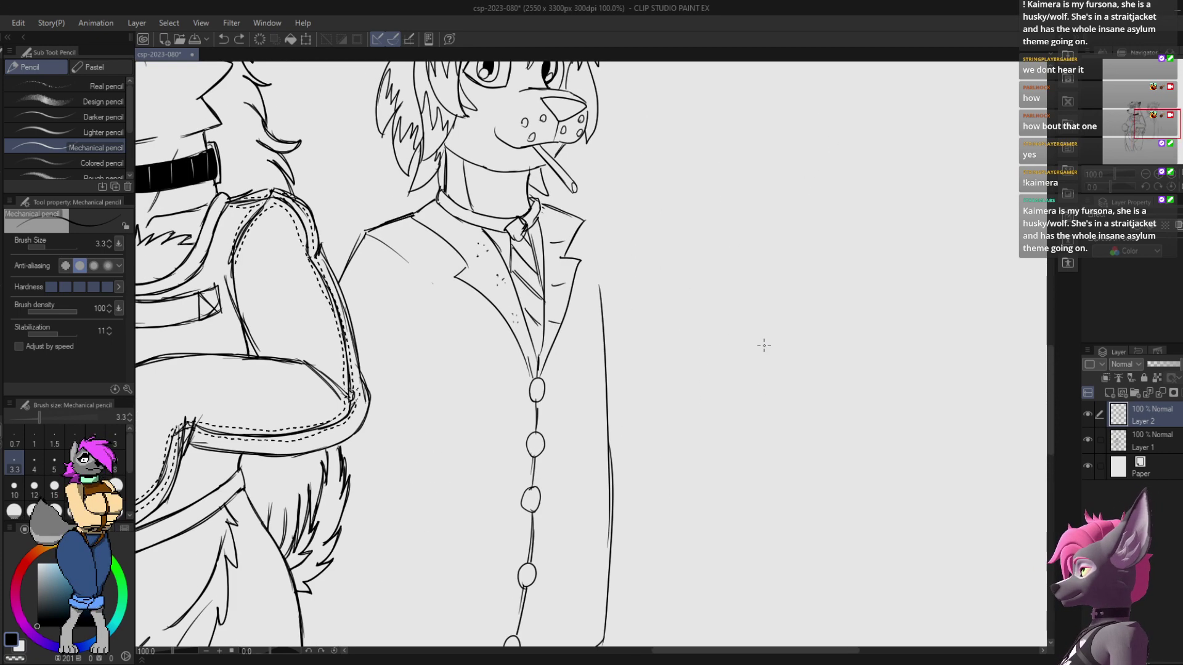
Step: Sketch the jacket's far shoulder and outer sleeve as a line curving down from the lapel
mouse_move(763, 345)
mouse_down()
mouse_move(805, 93)
mouse_move(728, 280)
mouse_move(623, 210)
mouse_move(632, 322)
mouse_up()
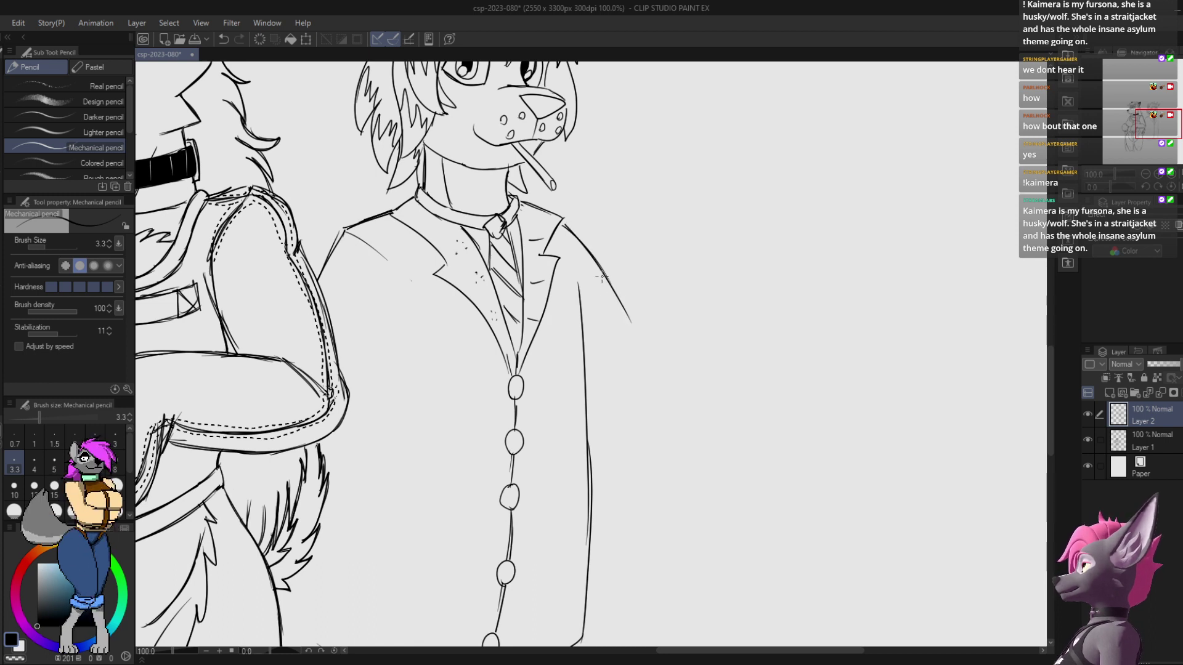
key(ctrl+z)
drag(574, 252, 585, 336)
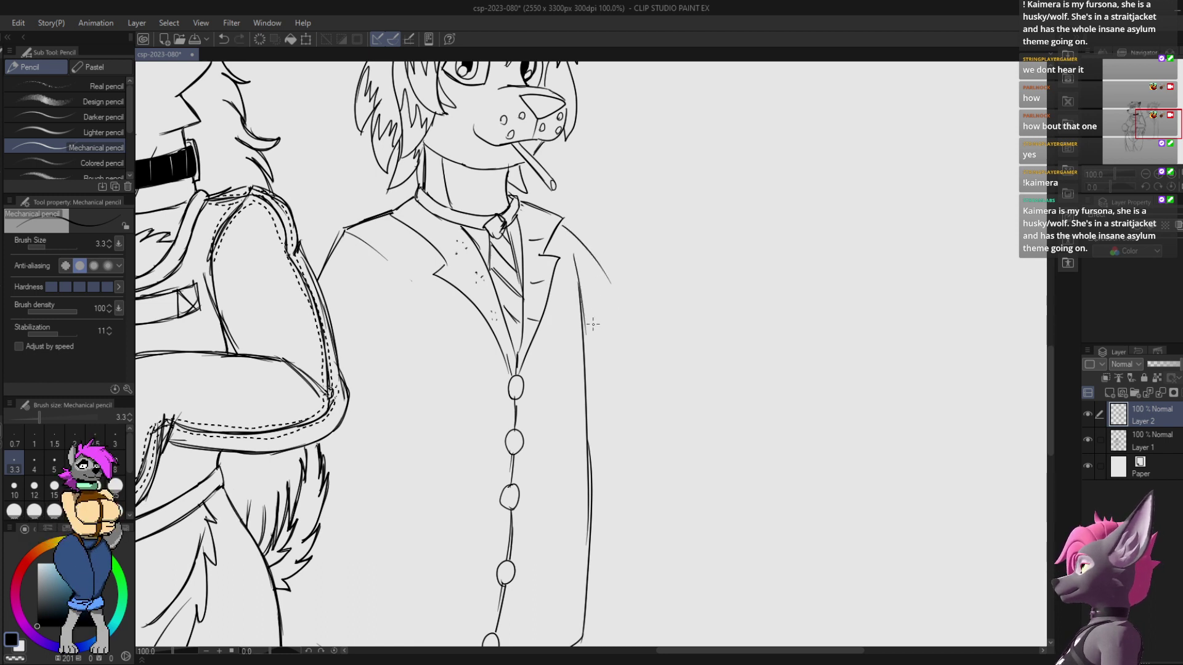
drag(581, 236, 587, 246)
mouse_move(563, 222)
mouse_down()
mouse_move(591, 255)
mouse_move(628, 377)
mouse_up()
mouse_move(604, 276)
mouse_down()
mouse_move(648, 451)
mouse_move(620, 278)
mouse_up()
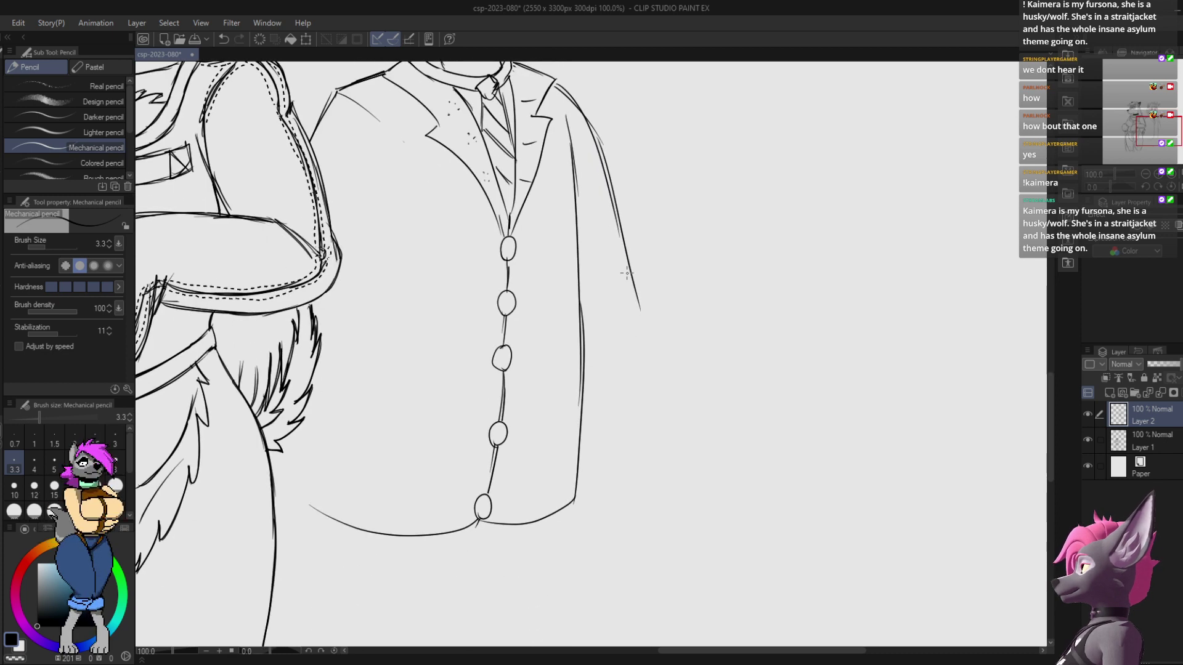
drag(641, 348, 640, 309)
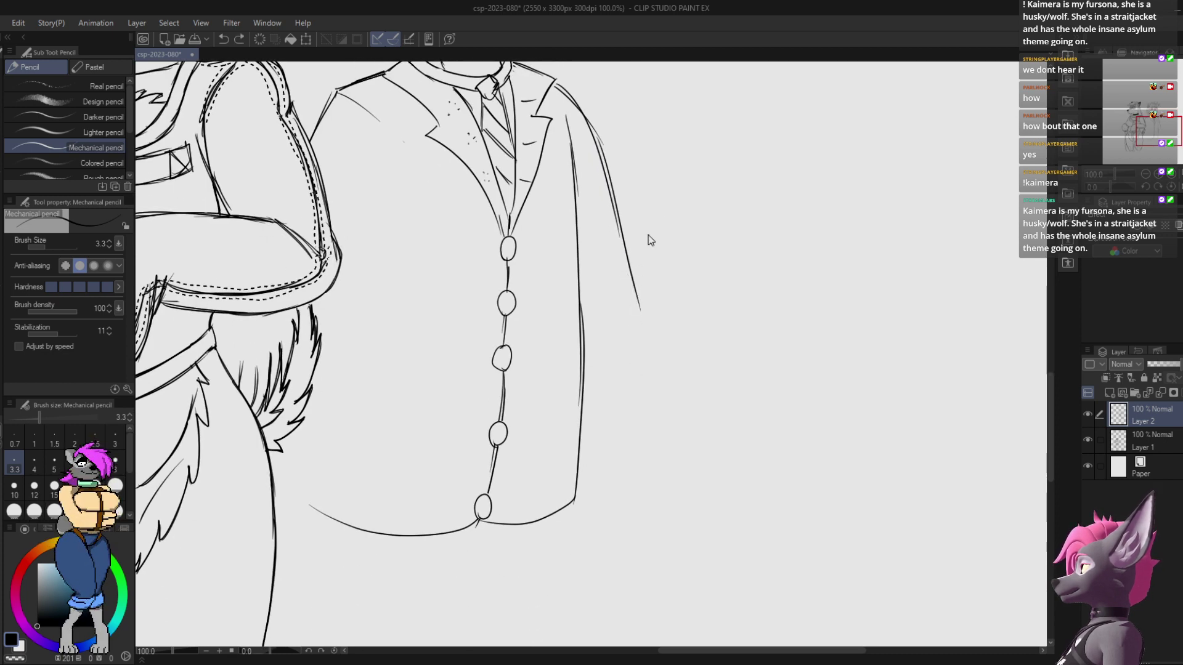
key(ctrl+z)
mouse_move(625, 230)
mouse_down()
mouse_move(662, 359)
mouse_move(694, 349)
mouse_up()
drag(407, 218, 338, 490)
key(ctrl+z)
mouse_move(402, 213)
mouse_down()
mouse_move(316, 445)
mouse_move(357, 530)
mouse_up()
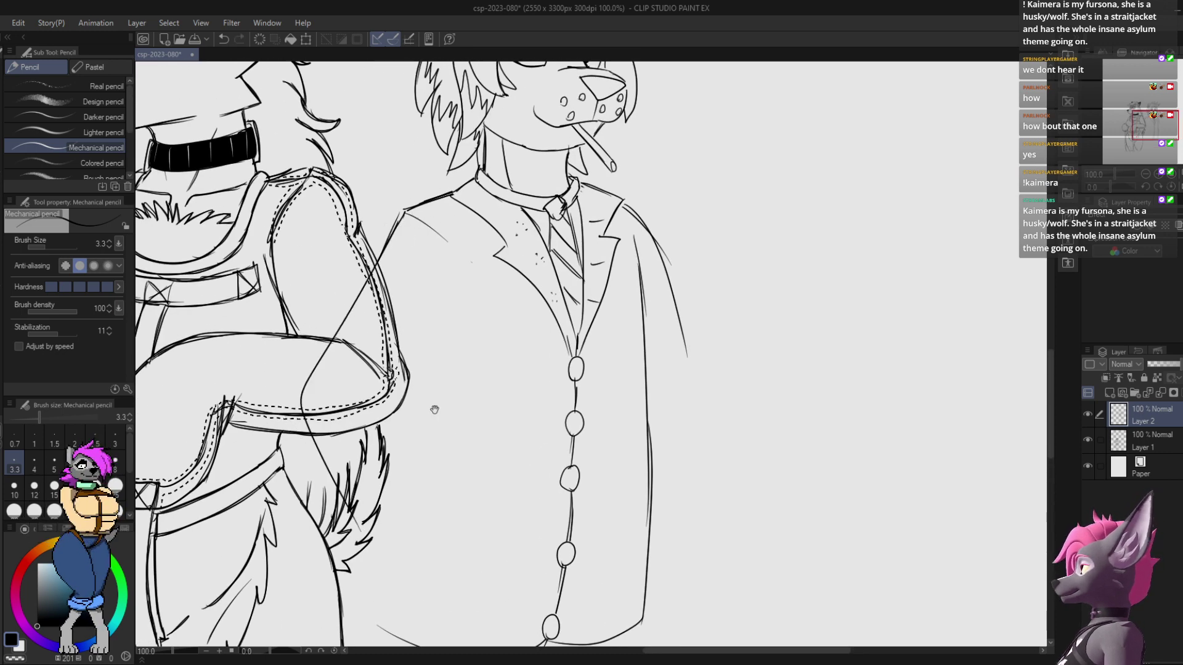
mouse_move(434, 410)
mouse_down()
mouse_move(429, 294)
mouse_move(416, 399)
mouse_move(372, 438)
mouse_up()
key(ctrl+z)
key(ctrl+z)
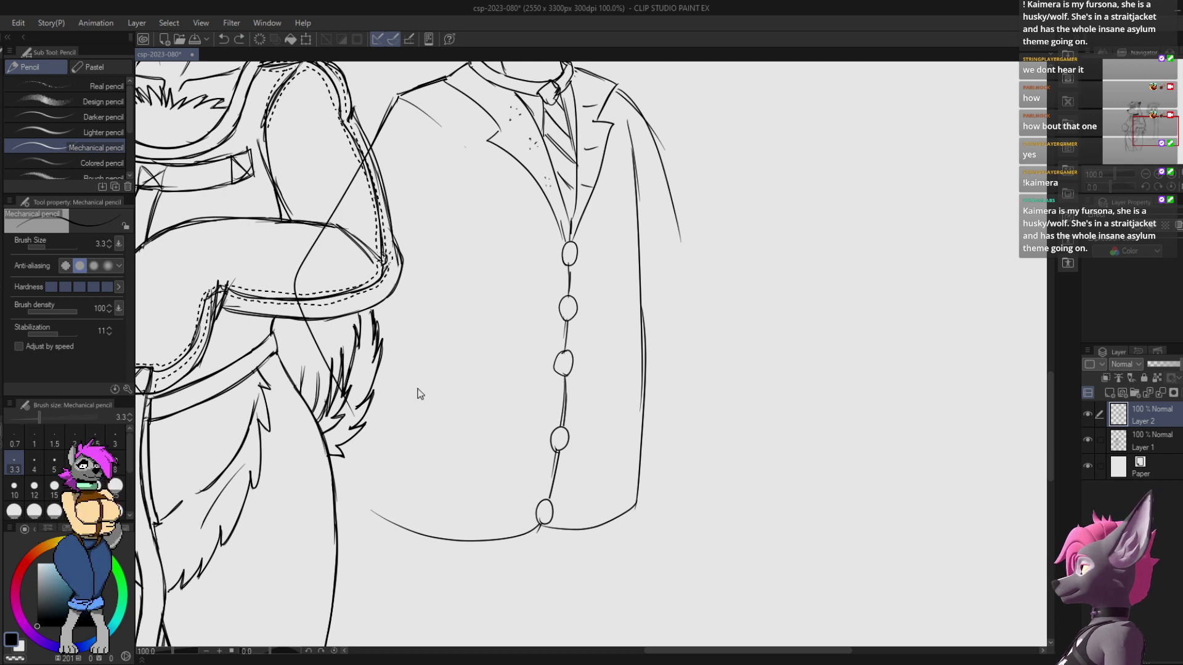
key(ctrl+z)
Step: Sketch rough curved lower-sleeve lines beside the tail, below the straitjacketed character's elbow
drag(420, 386, 385, 424)
mouse_move(390, 416)
mouse_down()
mouse_move(440, 402)
mouse_move(414, 458)
mouse_move(392, 469)
mouse_up()
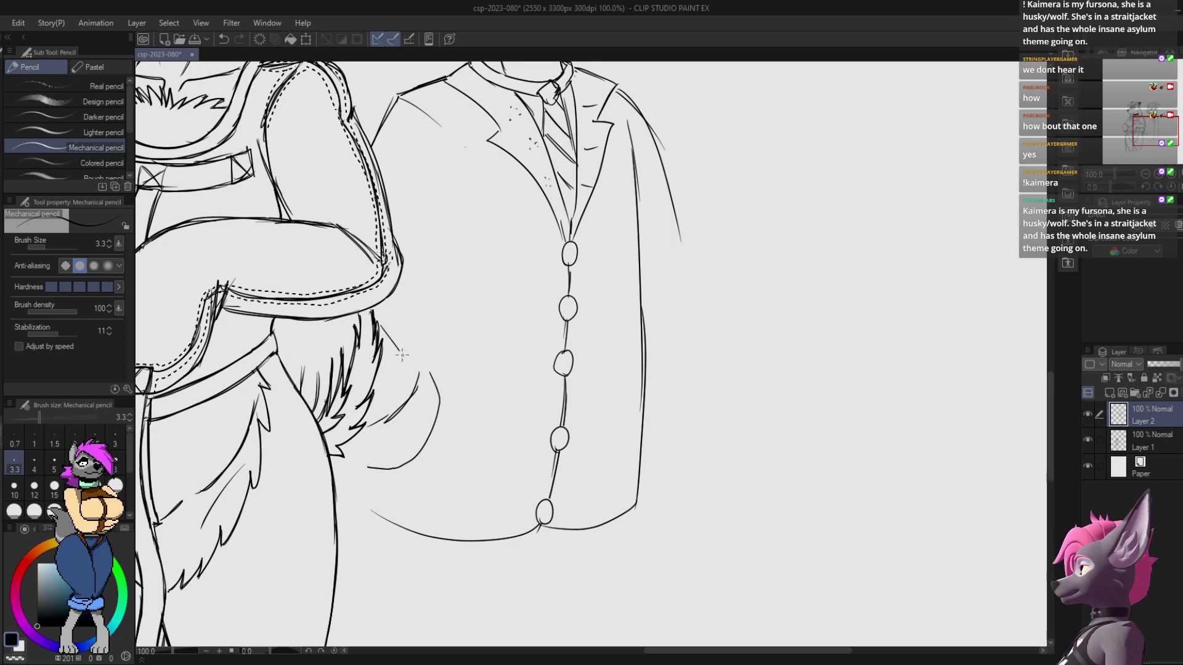
mouse_move(495, 227)
mouse_down()
mouse_move(518, 363)
mouse_move(492, 296)
mouse_move(508, 377)
mouse_up()
mouse_move(412, 248)
mouse_down()
mouse_move(336, 525)
mouse_move(365, 564)
mouse_up()
drag(417, 512, 366, 423)
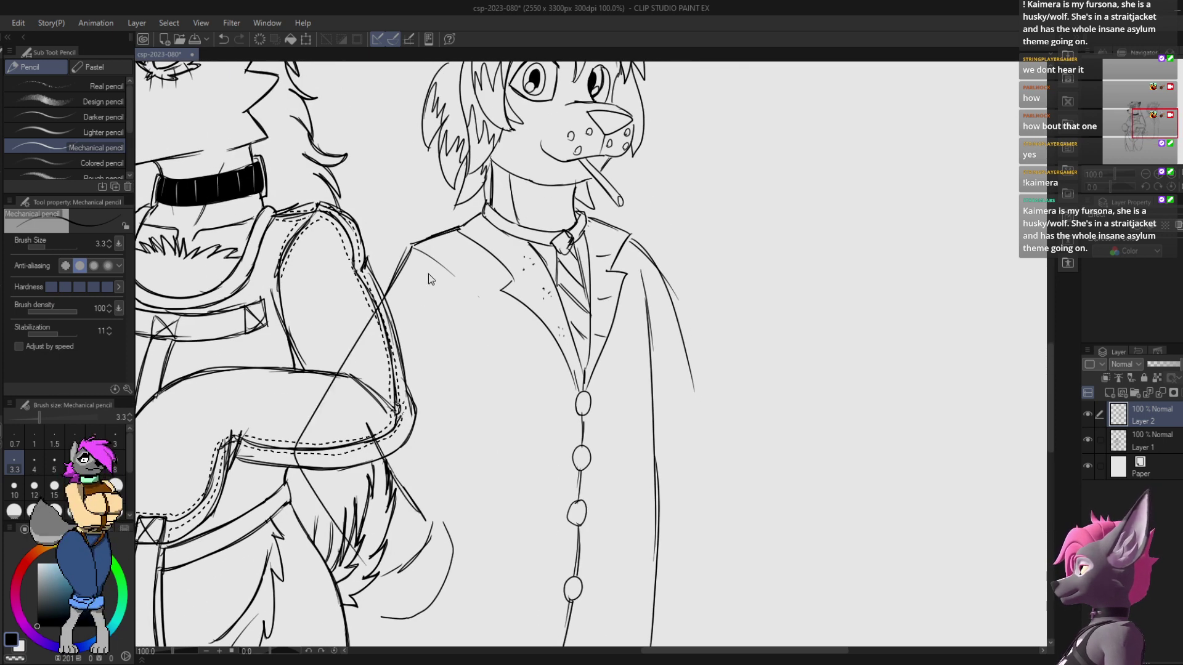
key(ctrl+z)
key(ctrl+z)
key(ctrl+z)
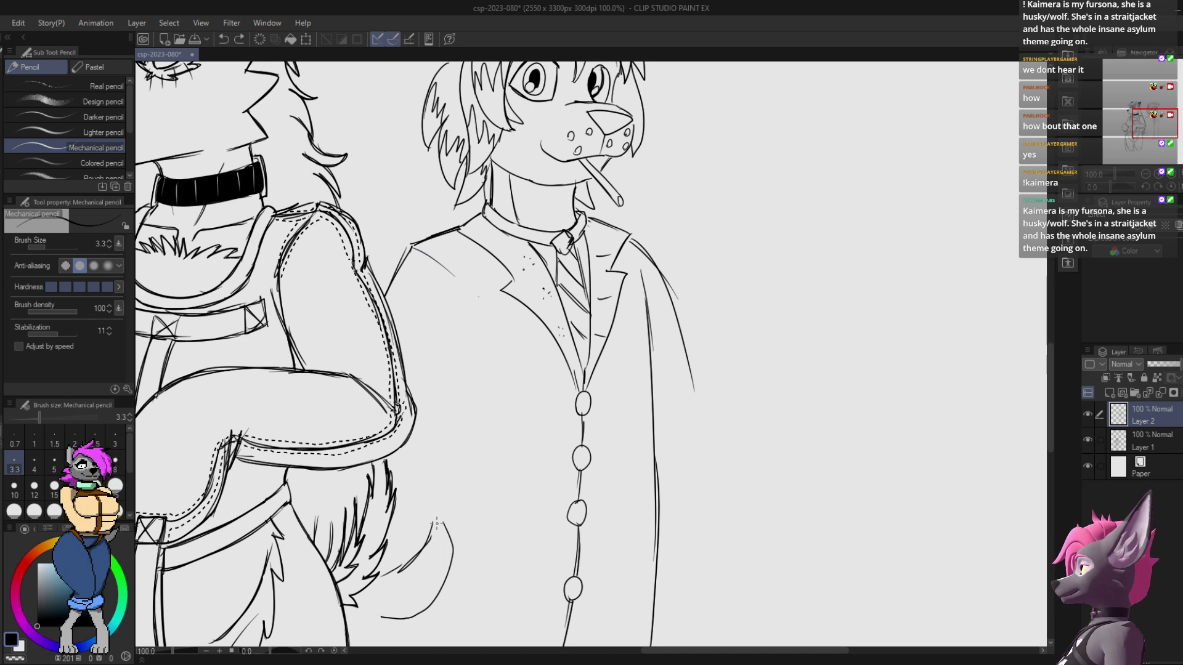
drag(437, 524, 425, 492)
key(ctrl+z)
mouse_move(412, 248)
mouse_down()
mouse_move(288, 452)
mouse_move(366, 577)
mouse_up()
drag(442, 531, 368, 385)
drag(445, 321, 395, 459)
drag(395, 459, 439, 372)
key(ctrl+z)
key(ctrl+z)
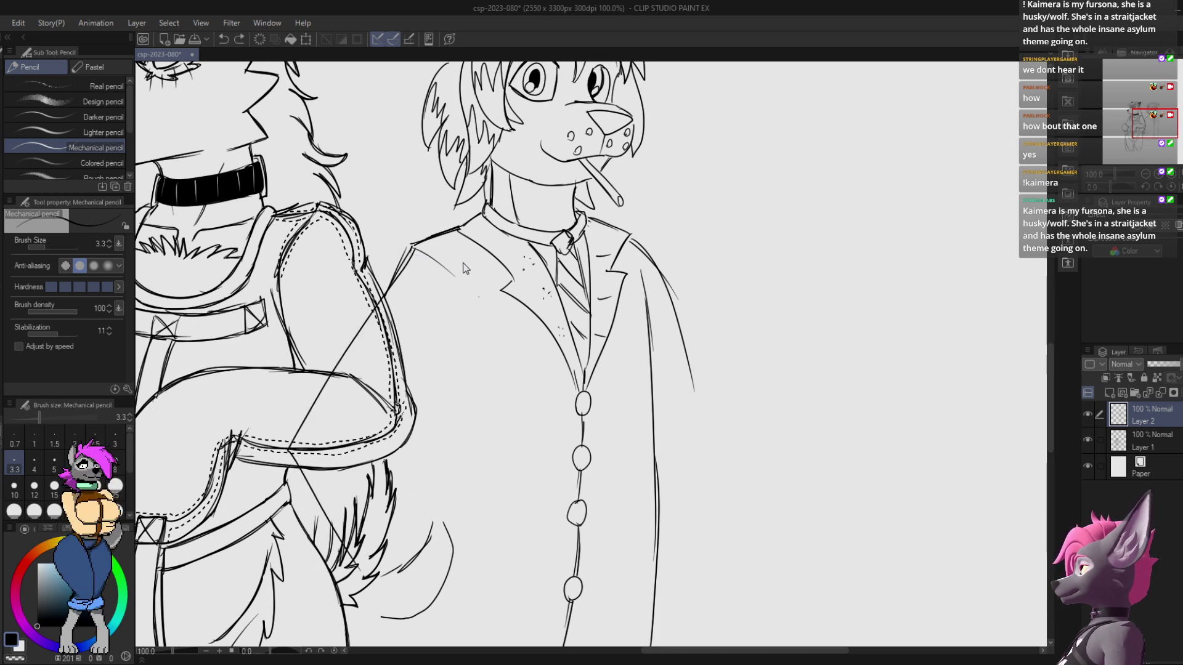
key(ctrl+z)
Step: Redraw the near sleeve's upper edge and the short sleeve line emerging below the straitjacketed character's elbow
key(e)
mouse_move(387, 296)
mouse_down()
mouse_move(403, 260)
mouse_move(379, 290)
mouse_up()
key(p)
key(ctrl+z)
mouse_move(411, 246)
mouse_down()
mouse_move(513, 229)
mouse_move(425, 363)
mouse_up()
scroll(406, 302, down, 5)
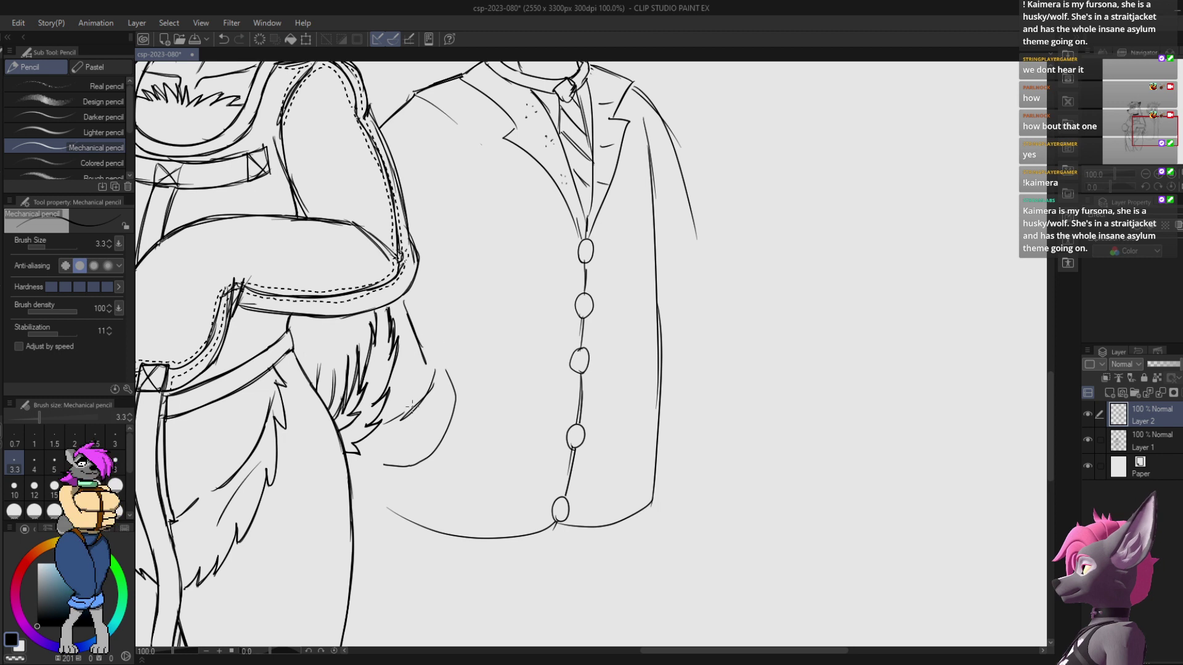
Step: Erase the rough lower-sleeve curves beside the tail and redraw them as a tighter inner curve and a rounded outer curve
key(e)
mouse_move(411, 405)
mouse_down()
mouse_move(439, 379)
mouse_move(418, 393)
mouse_move(435, 342)
mouse_move(381, 405)
mouse_up()
key(p)
key(e)
mouse_move(434, 342)
mouse_down()
mouse_move(424, 372)
mouse_move(433, 361)
mouse_move(457, 402)
mouse_up()
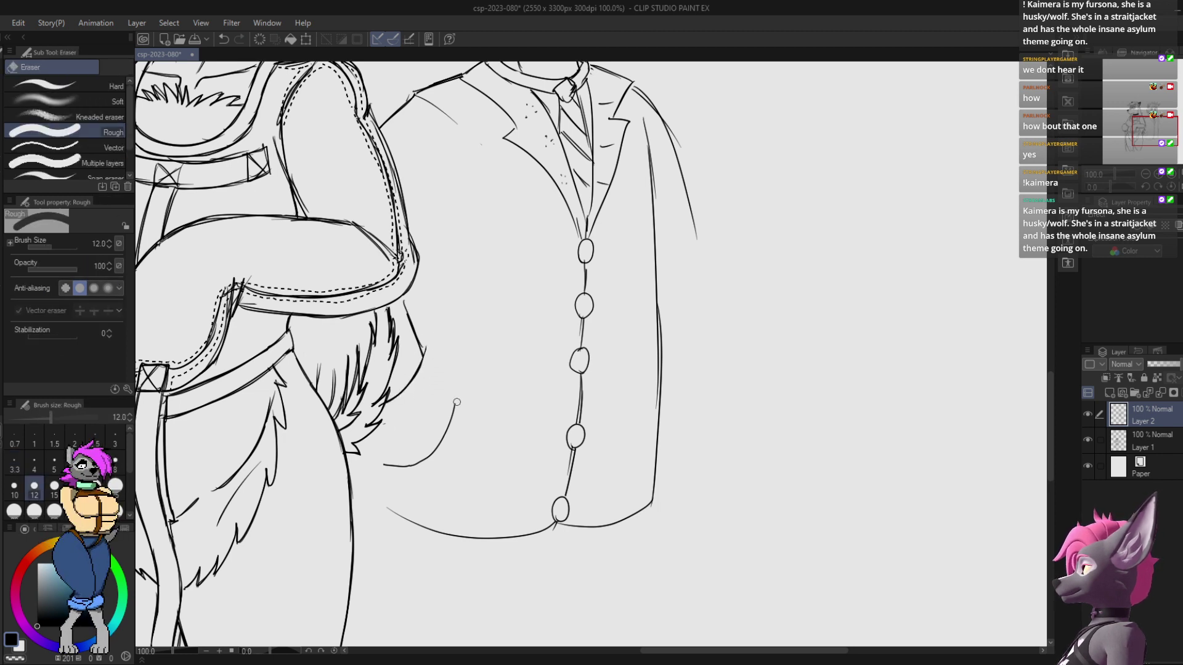
key(p)
mouse_move(446, 357)
mouse_down()
mouse_move(456, 426)
mouse_move(452, 409)
mouse_move(392, 469)
mouse_up()
key(e)
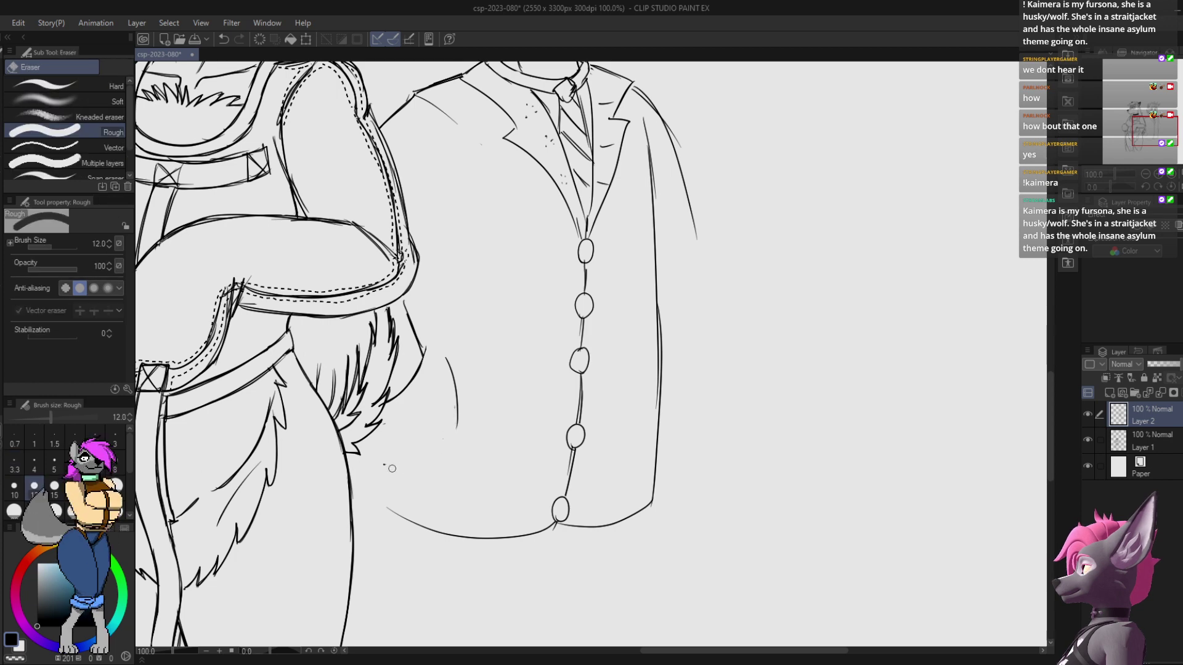
key(p)
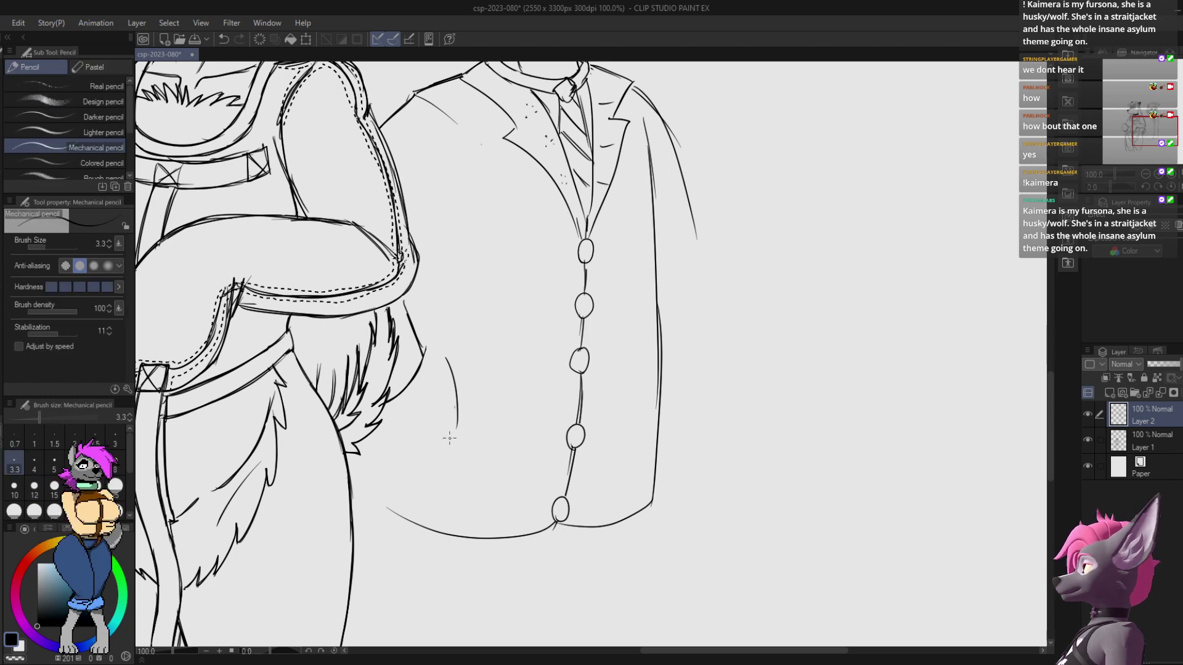
drag(457, 420, 388, 477)
Step: Sketch a narrow rectangular breast pocket beside the jacket's far lapel, undoing the misplaced pocket strokes
drag(654, 169, 624, 252)
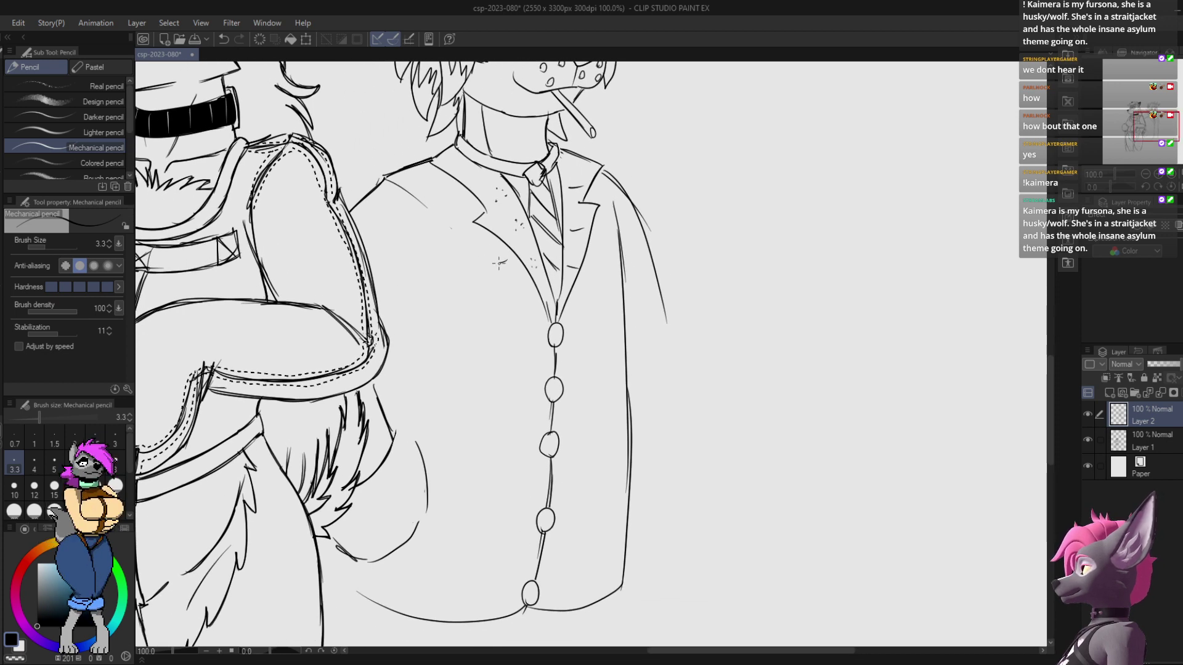
drag(499, 263, 517, 306)
key(ctrl+z)
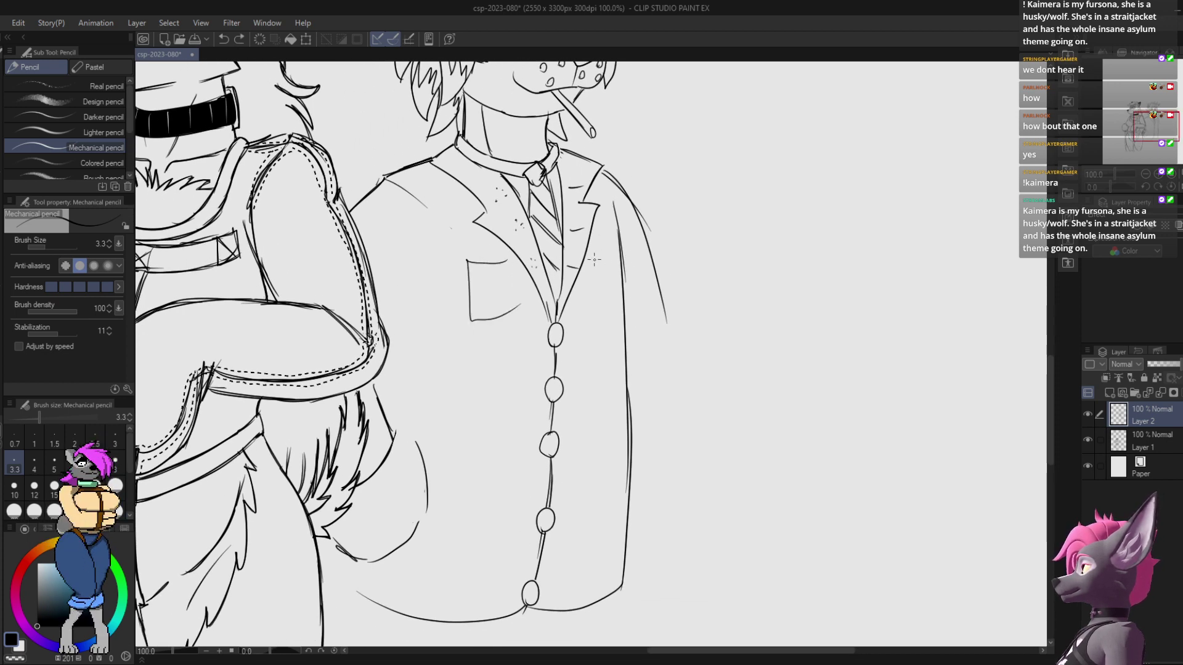
mouse_move(590, 258)
mouse_down()
mouse_move(614, 254)
mouse_move(617, 302)
mouse_move(584, 205)
mouse_move(594, 156)
mouse_move(580, 303)
mouse_up()
key(ctrl+z)
key(ctrl+z)
drag(572, 143, 571, 336)
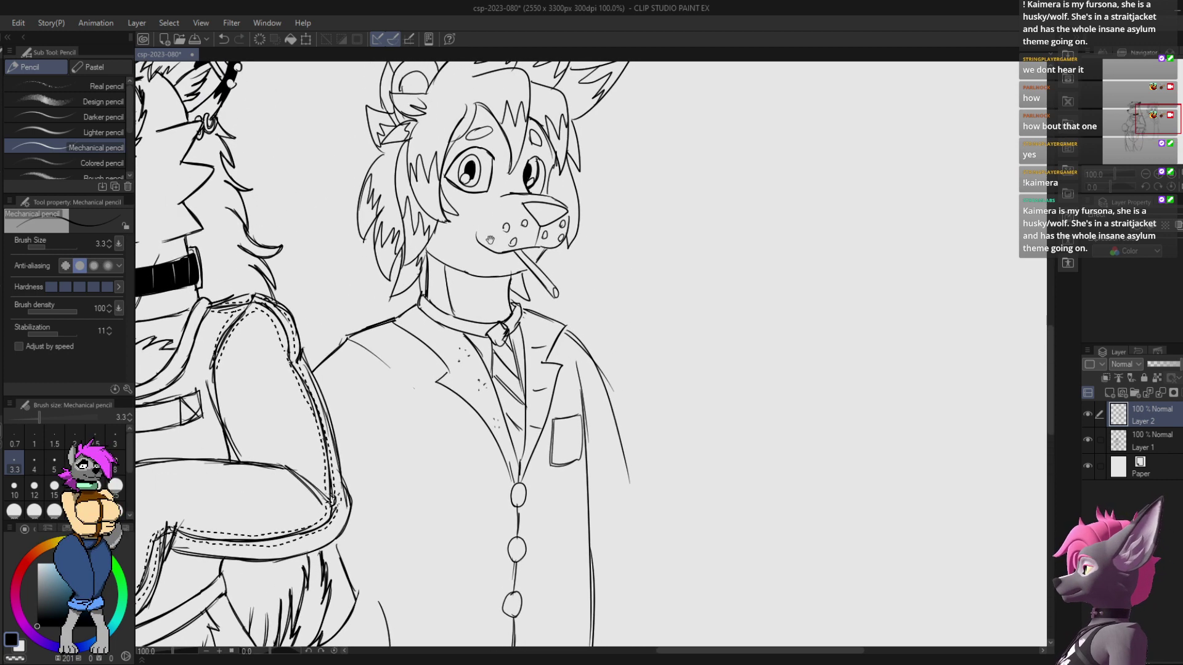
Step: Sketch the near armhole seam on the jacket and the underside of the upper sleeve
drag(495, 245, 471, 275)
mouse_move(670, 259)
mouse_down()
mouse_move(655, 70)
mouse_move(672, 226)
mouse_move(576, 289)
mouse_up()
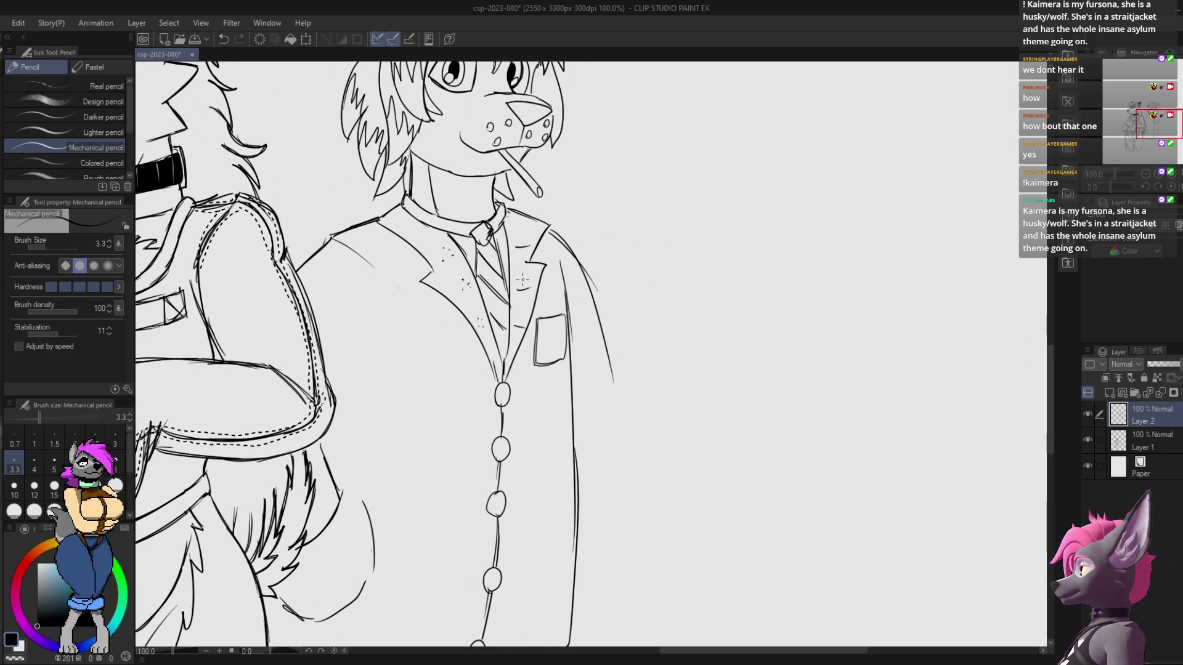
mouse_move(368, 261)
mouse_down()
mouse_move(390, 333)
mouse_move(334, 388)
mouse_up()
key(ctrl+z)
key(ctrl+z)
drag(388, 333, 331, 377)
Step: Redraw the short near-sleeve edge next to the tail with a firmer line
mouse_move(318, 454)
mouse_down()
mouse_move(340, 363)
mouse_move(317, 452)
mouse_move(336, 487)
mouse_up()
key(ctrl+z)
key(e)
key(p)
drag(316, 448, 336, 482)
mouse_move(353, 471)
mouse_down()
mouse_move(326, 351)
mouse_move(393, 481)
mouse_up()
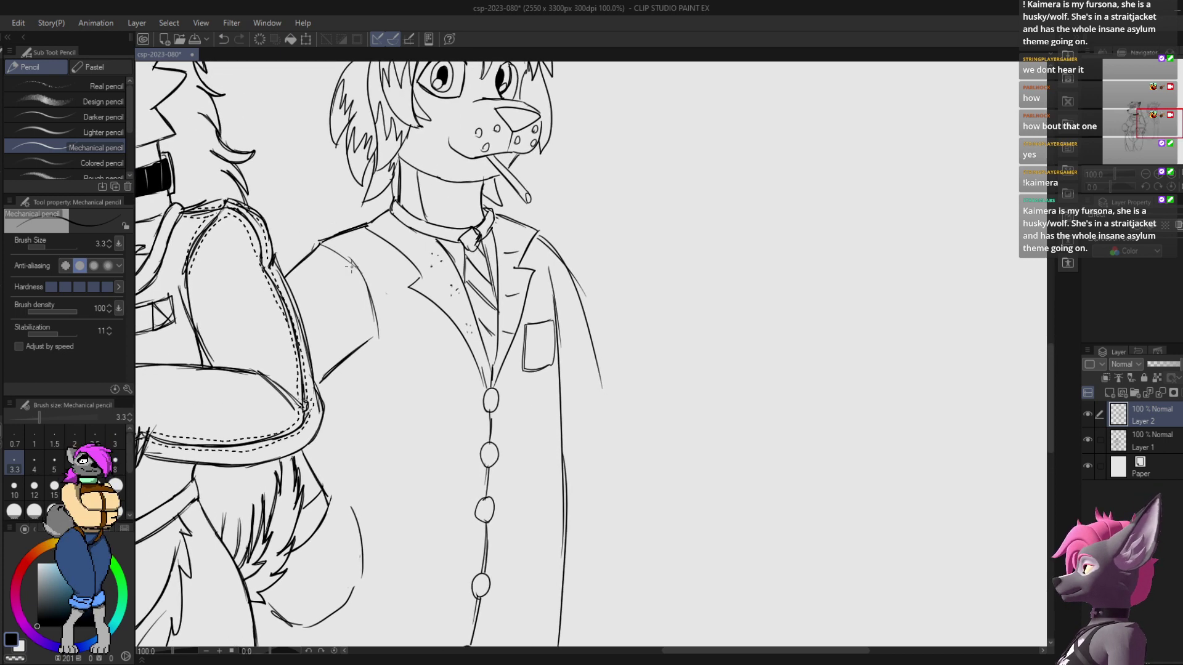
Step: Draw the jacket's near side edge down to a corner that meets the curved hem
drag(342, 248, 372, 232)
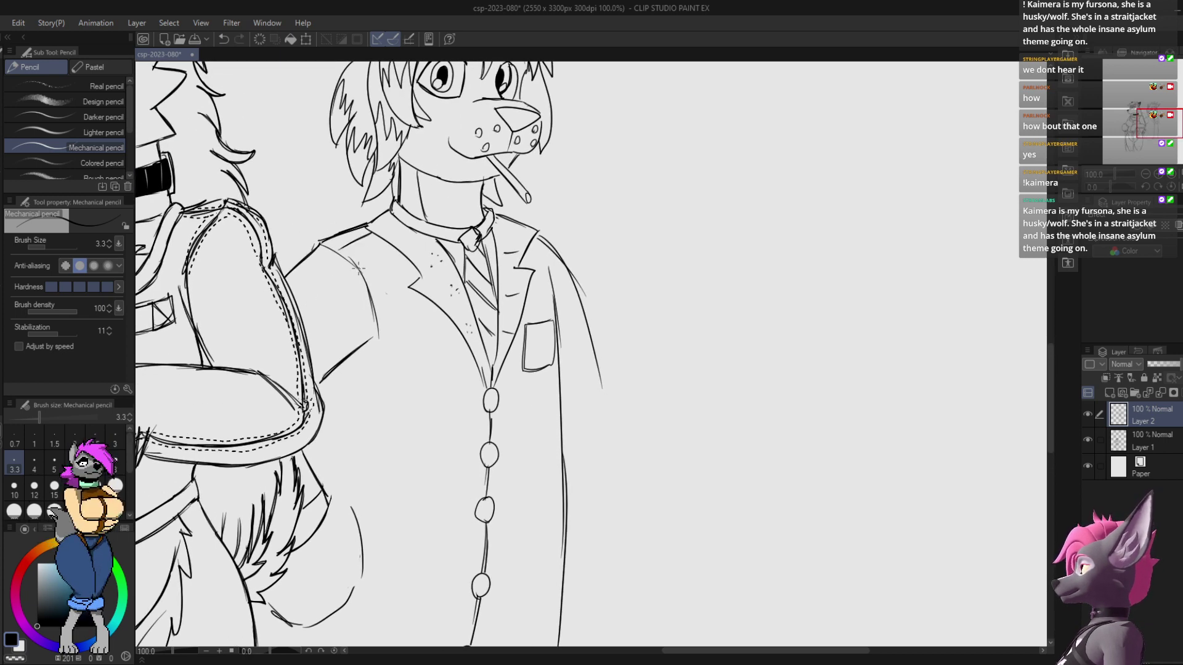
drag(298, 293, 338, 259)
drag(351, 386, 343, 270)
mouse_move(649, 201)
mouse_down()
mouse_move(631, 220)
mouse_move(723, 88)
mouse_up()
mouse_move(339, 380)
mouse_down()
mouse_move(338, 407)
mouse_move(365, 433)
mouse_up()
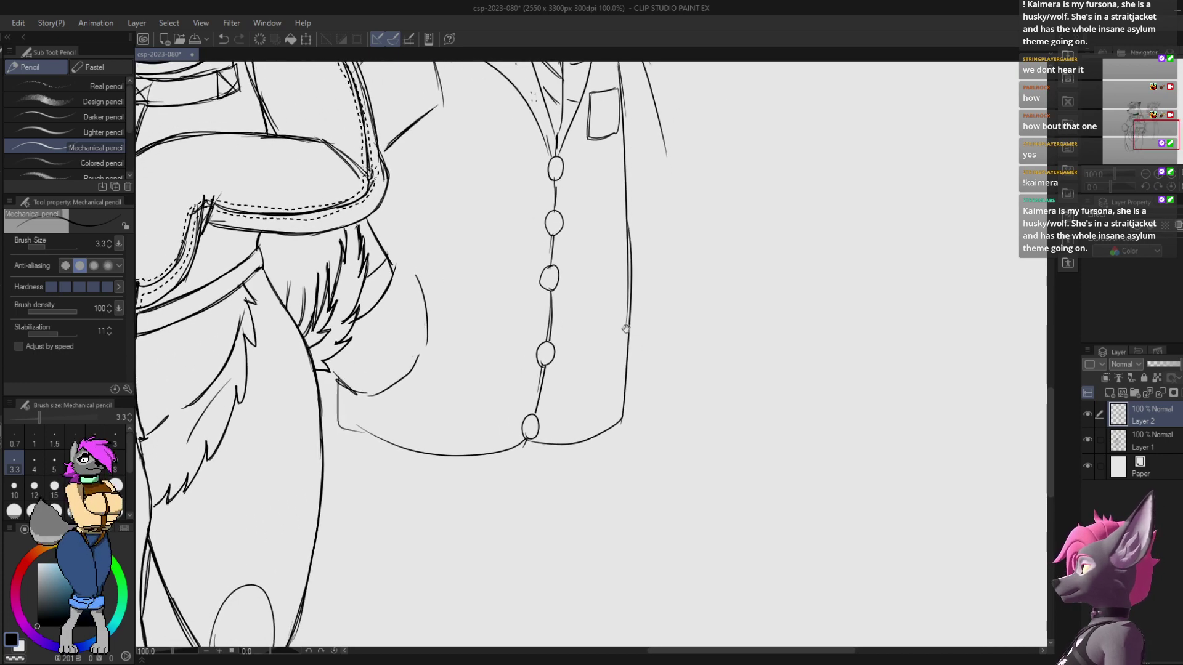
drag(604, 265, 585, 418)
drag(543, 338, 595, 455)
drag(531, 237, 562, 253)
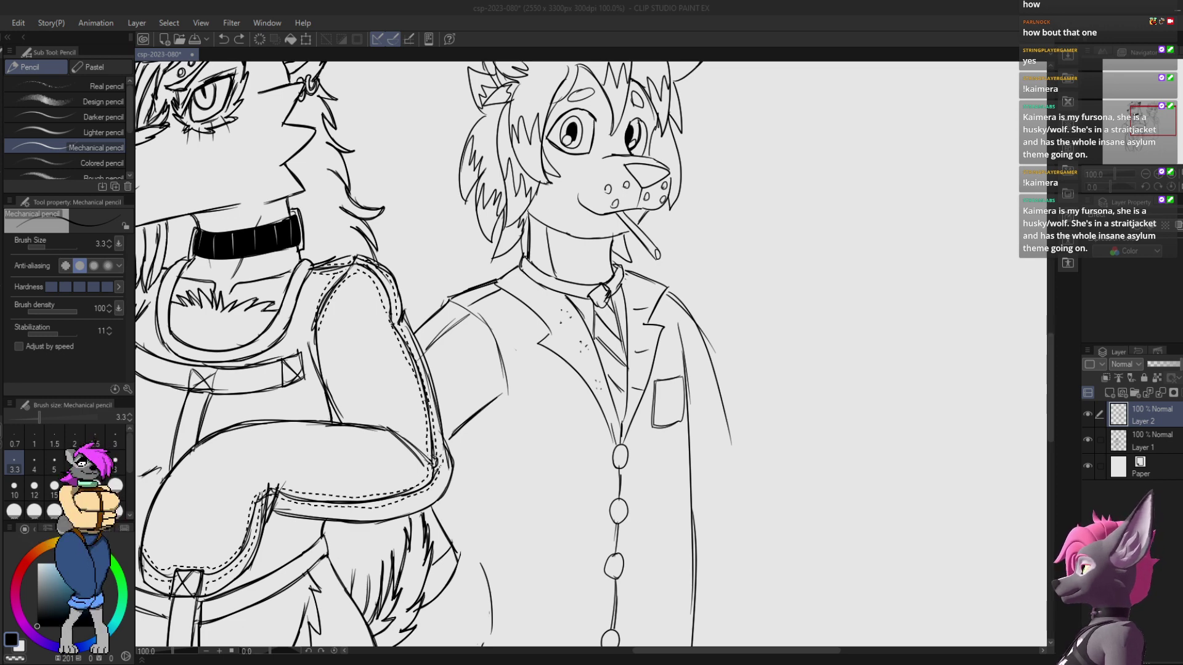
Step: Refine the near sleeve's armhole seam and undo the stray strokes around it
drag(461, 261, 481, 192)
key(ctrl+z)
mouse_move(511, 404)
mouse_down()
mouse_move(486, 193)
mouse_move(483, 207)
mouse_up()
key(e)
key(p)
key(ctrl+z)
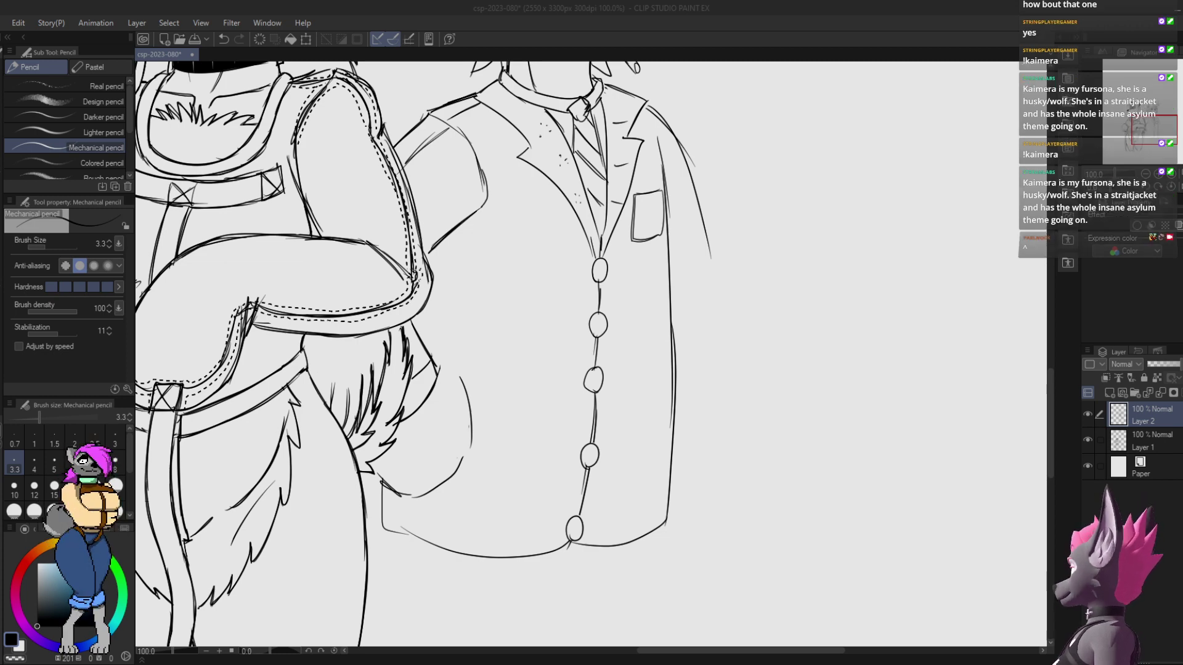
drag(533, 159, 482, 231)
key(ctrl+z)
Step: Erase the jacket's near hem corner and extend the hem curve to the straitjacketed character's leg
mouse_move(737, 204)
mouse_down()
mouse_move(729, 214)
mouse_move(694, 151)
mouse_move(622, 311)
mouse_move(628, 330)
mouse_move(779, 103)
mouse_up()
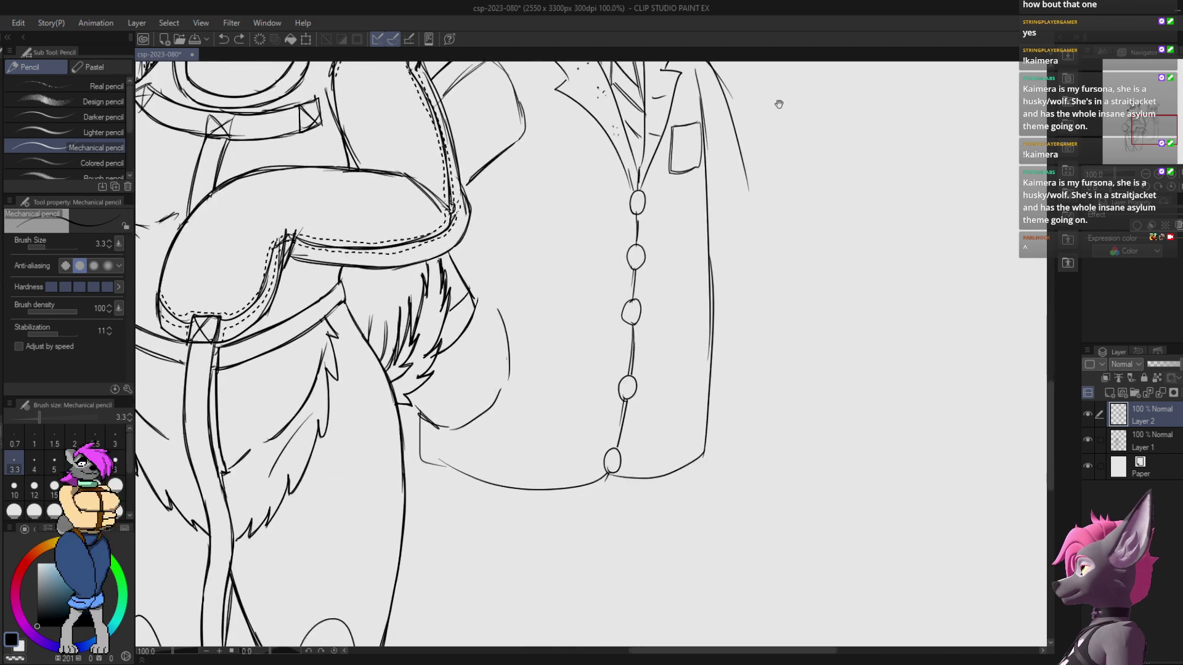
mouse_move(776, 270)
mouse_down()
mouse_move(765, 190)
mouse_move(796, 104)
mouse_up()
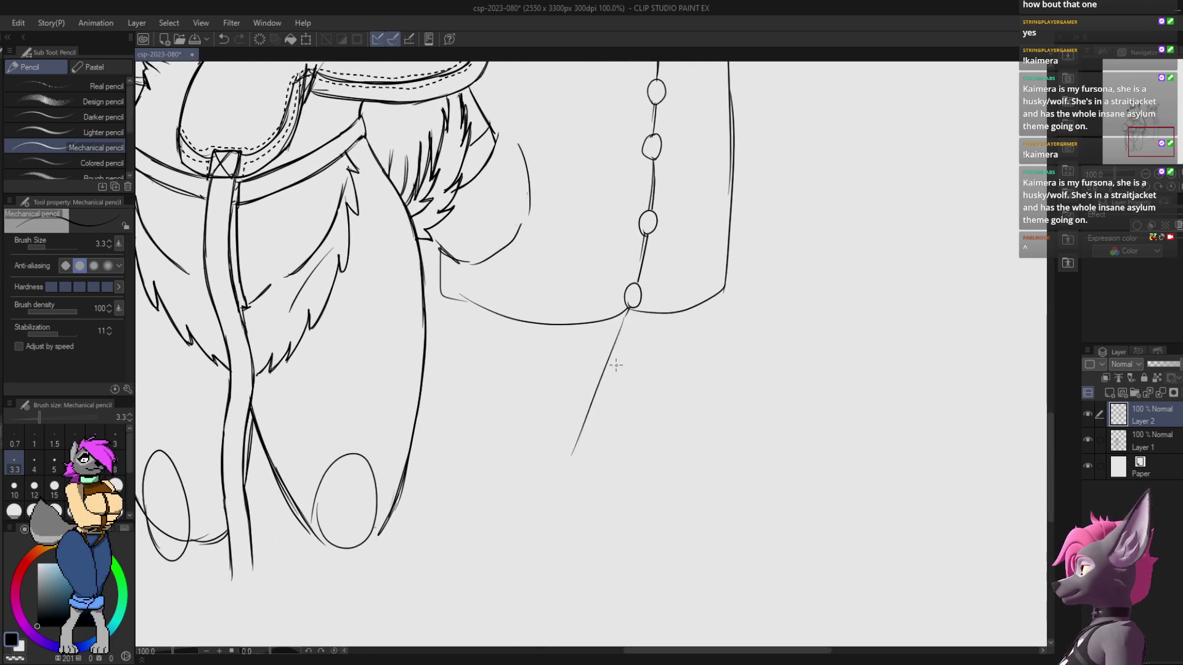
key(e)
mouse_move(441, 265)
mouse_down()
mouse_move(444, 298)
mouse_move(585, 324)
mouse_move(459, 318)
mouse_move(540, 327)
mouse_up()
key(p)
drag(717, 309, 660, 419)
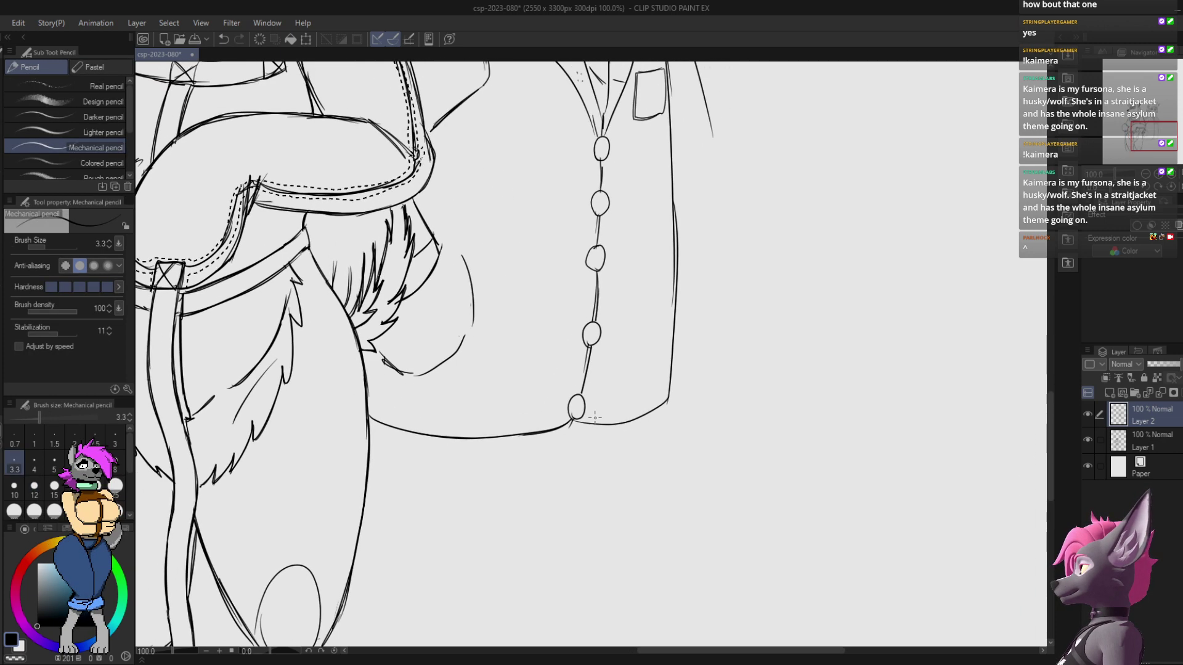
Step: Erase and redraw the jacket hem from the lowest button to the side corner as one smooth curve
key(e)
drag(582, 422, 647, 414)
key(p)
drag(570, 423, 674, 391)
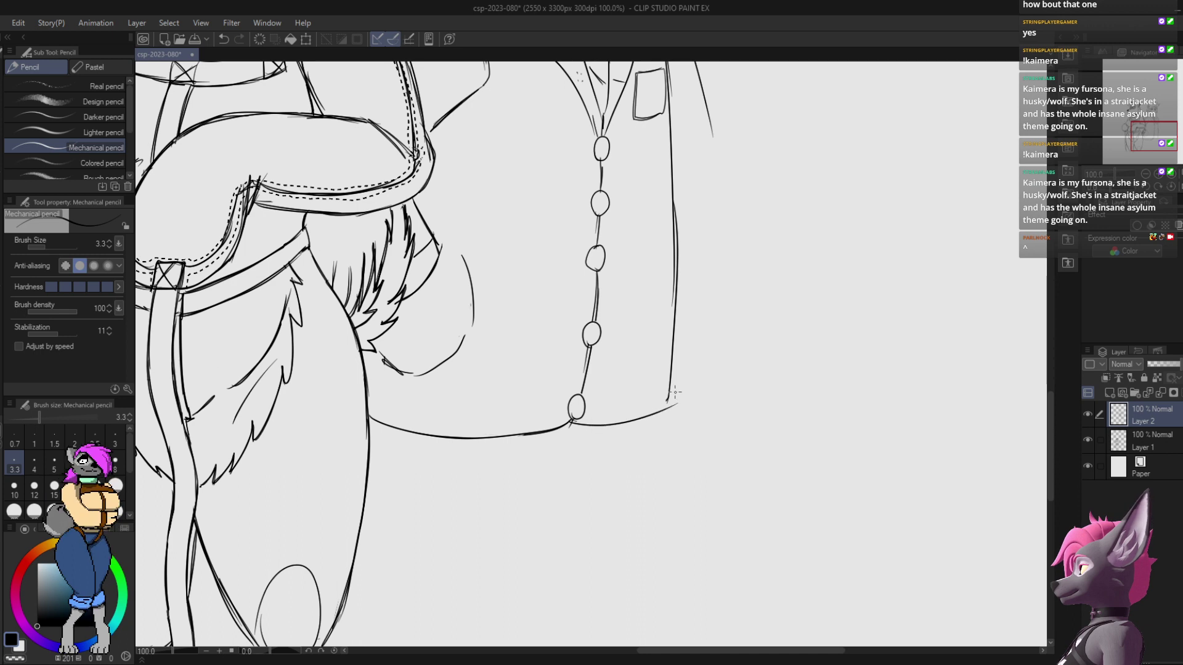
key(e)
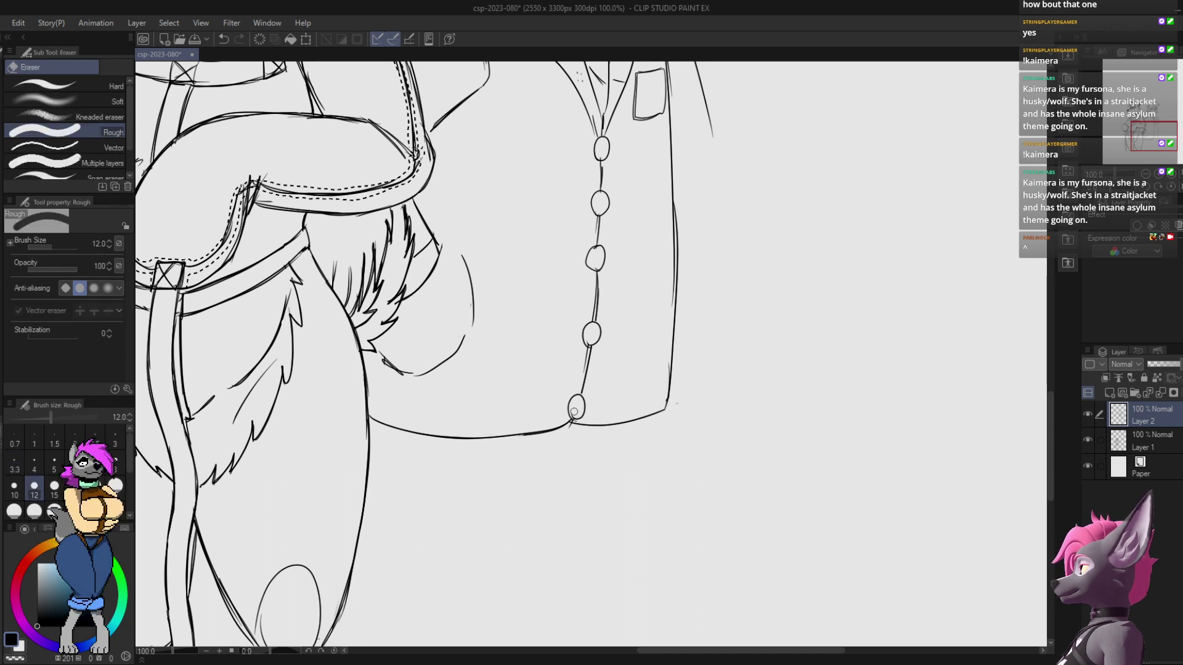
Step: Add a thin inner oval to each of the five jacket buttons to give them thickness
key(p)
drag(574, 411, 579, 407)
drag(593, 337, 550, 420)
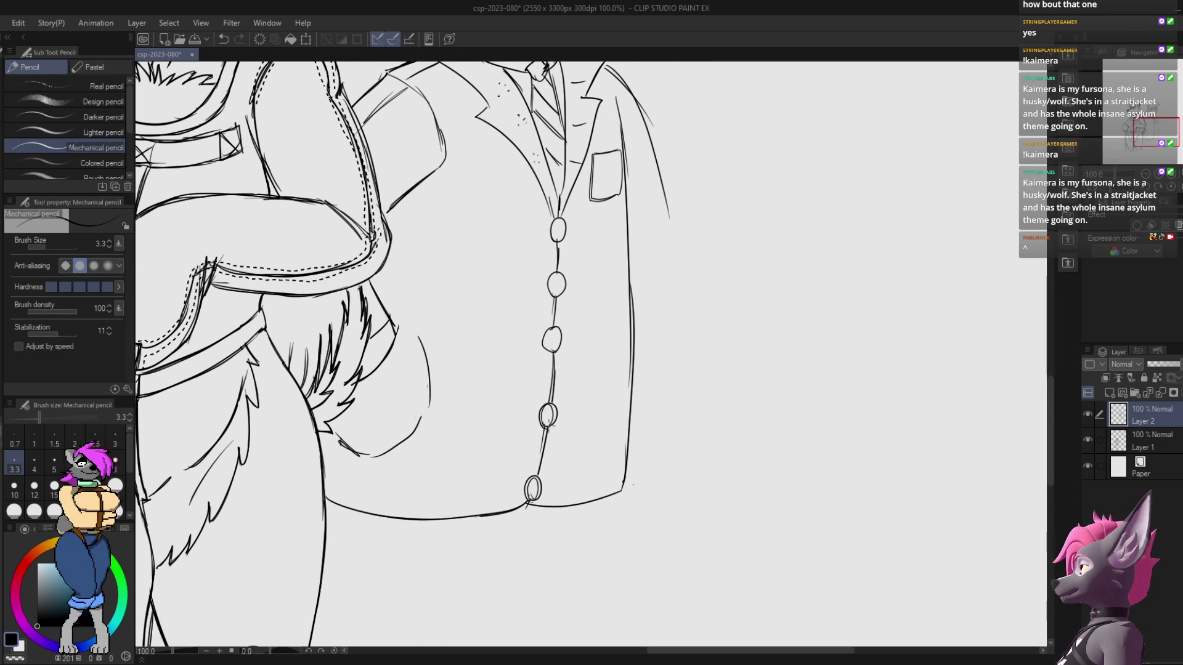
mouse_move(552, 360)
mouse_down()
mouse_move(554, 342)
mouse_move(547, 350)
mouse_up()
drag(553, 275, 556, 296)
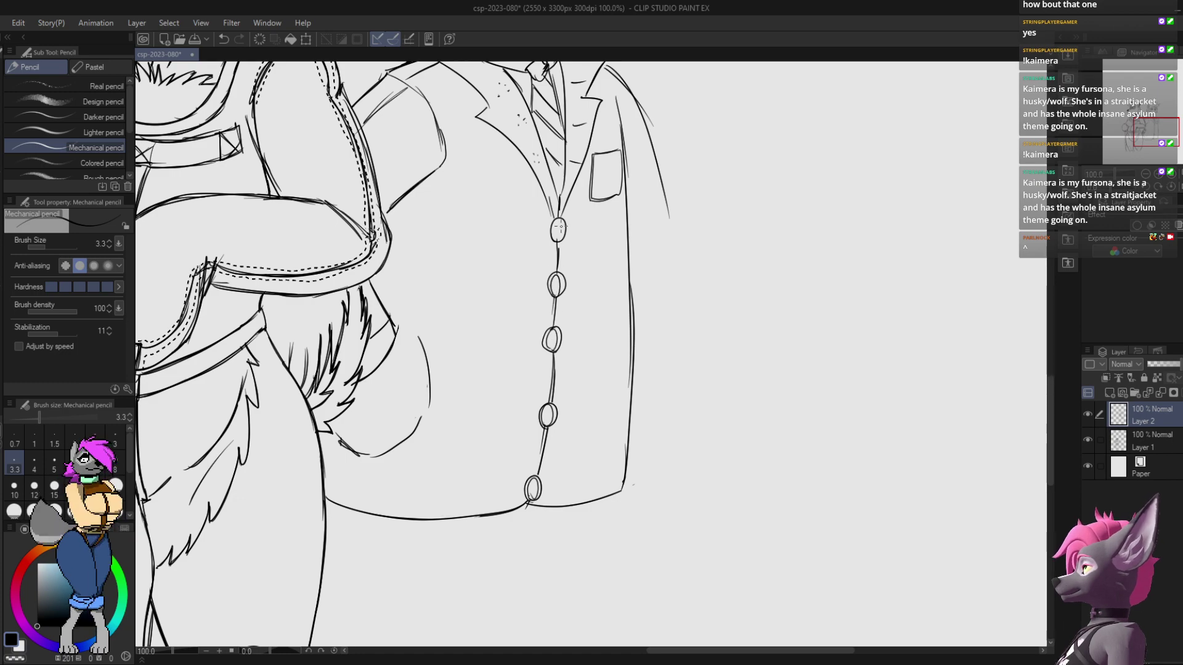
drag(558, 222, 559, 269)
Step: Try slanted trouser leg lines running down from the jacket's front opening, undoing them
drag(595, 222, 605, 301)
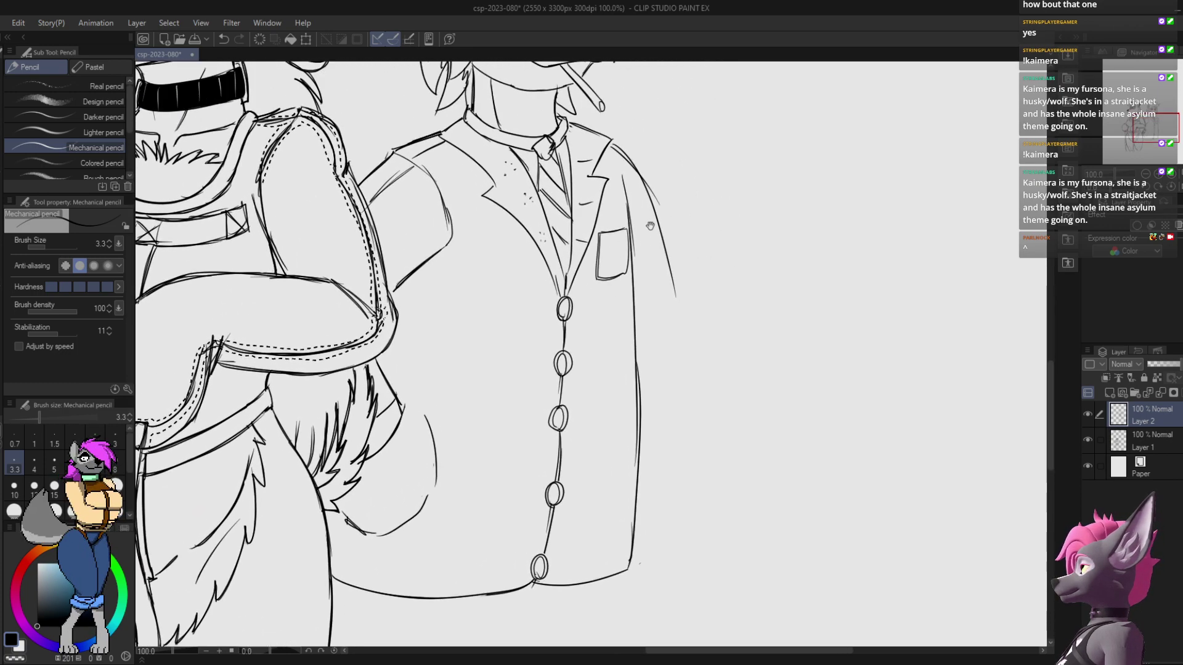
mouse_move(724, 204)
mouse_down()
mouse_move(750, 133)
mouse_move(708, 145)
mouse_move(683, 180)
mouse_move(682, 143)
mouse_up()
mouse_move(550, 380)
mouse_down()
mouse_move(578, 284)
mouse_move(599, 260)
mouse_up()
drag(571, 305, 494, 487)
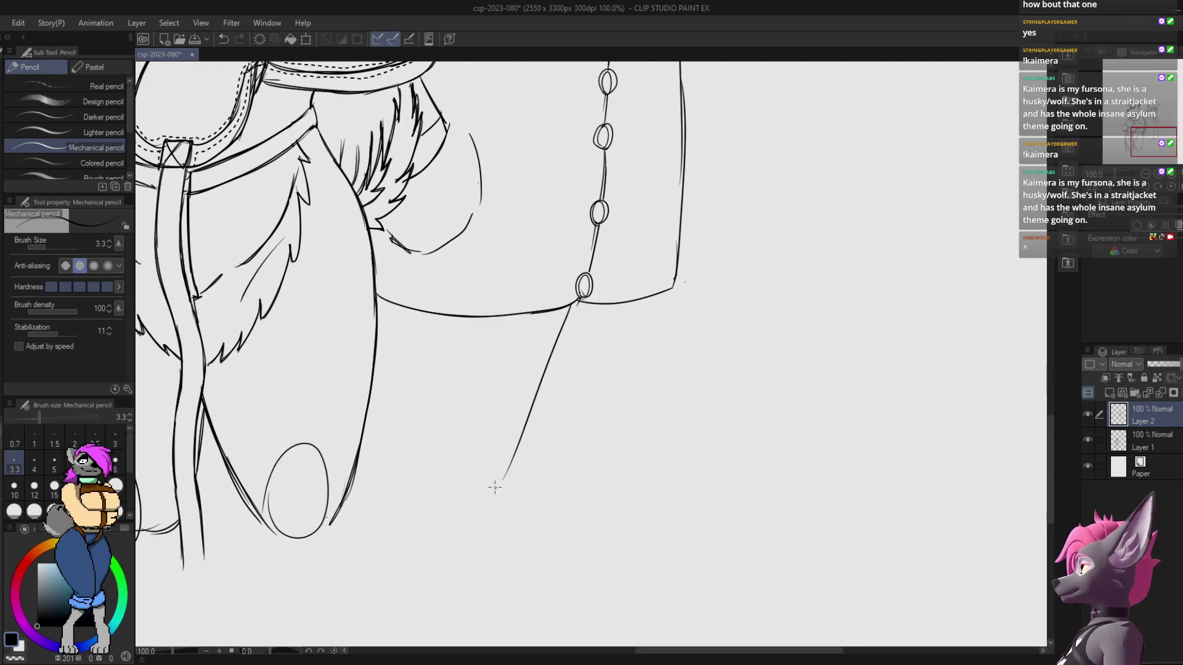
drag(646, 303, 635, 473)
key(ctrl+z)
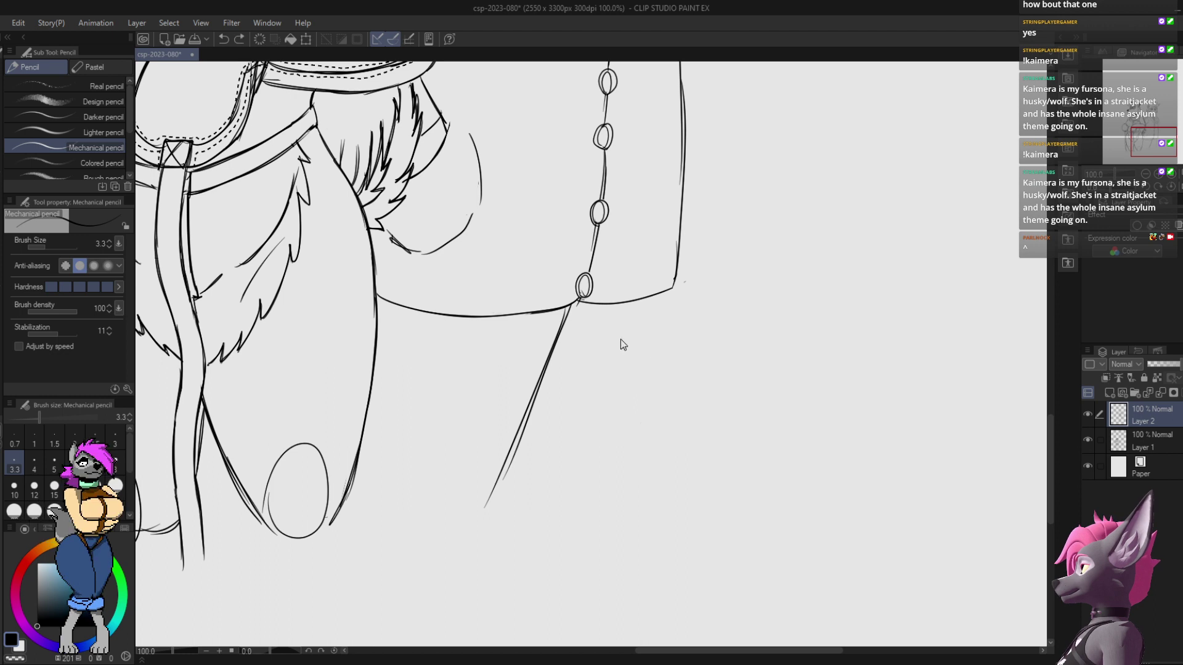
key(ctrl+z)
Step: Try the trouser leg edges again beneath the hem, including one beside the straitjacketed character's thigh, undoing them
drag(540, 314, 477, 497)
drag(397, 311, 352, 504)
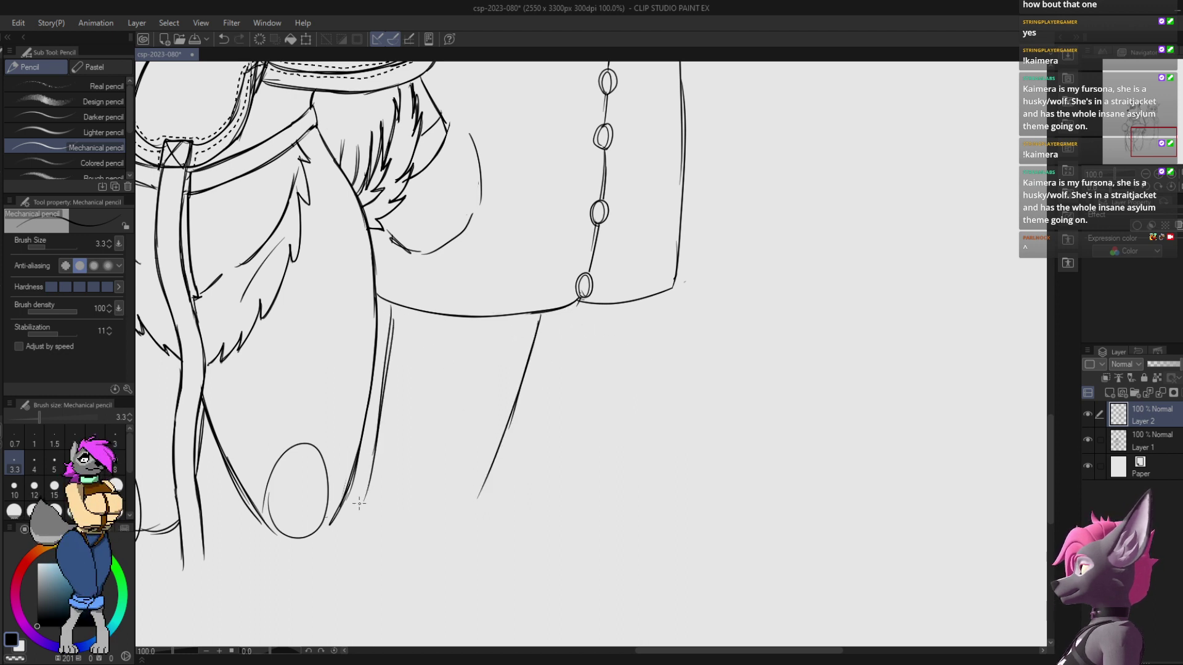
drag(632, 312, 622, 463)
drag(645, 348, 638, 343)
key(ctrl+z)
key(ctrl+z)
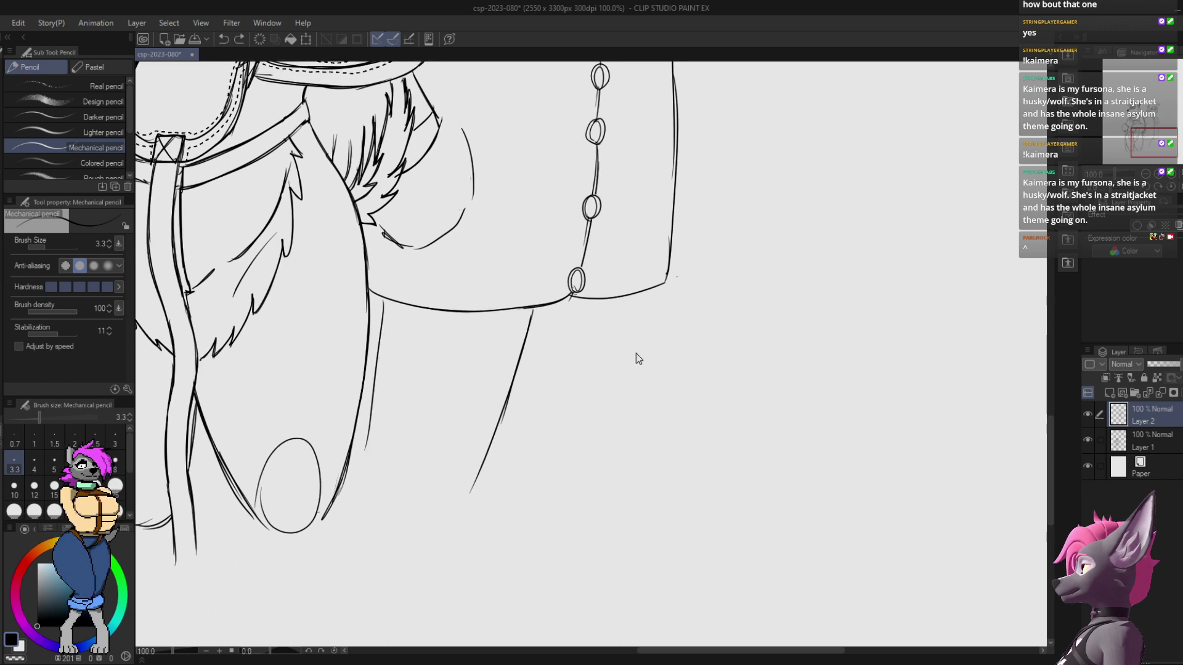
key(ctrl+z)
key(ctrl+z)
Step: Draw the inner and outer edges of the trouser leg below the jacket's front opening
drag(534, 308, 484, 490)
drag(533, 311, 497, 463)
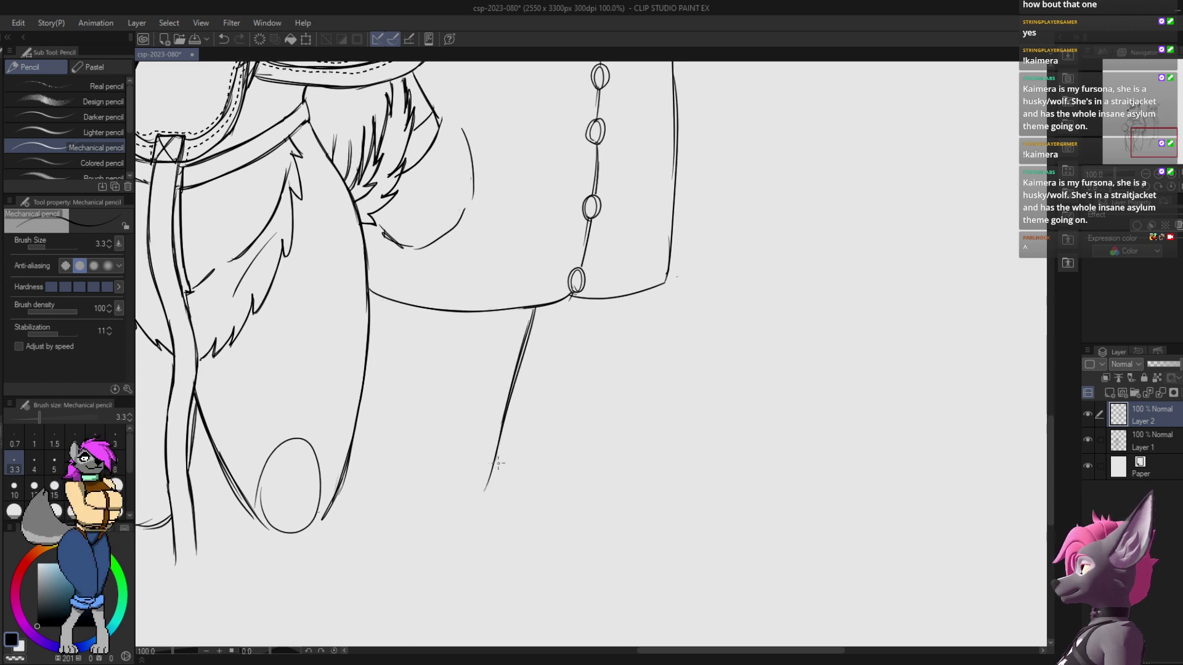
drag(636, 299, 621, 450)
key(ctrl+z)
drag(634, 300, 617, 486)
mouse_move(700, 285)
mouse_down()
mouse_move(667, 377)
mouse_move(673, 430)
mouse_move(793, 172)
mouse_up()
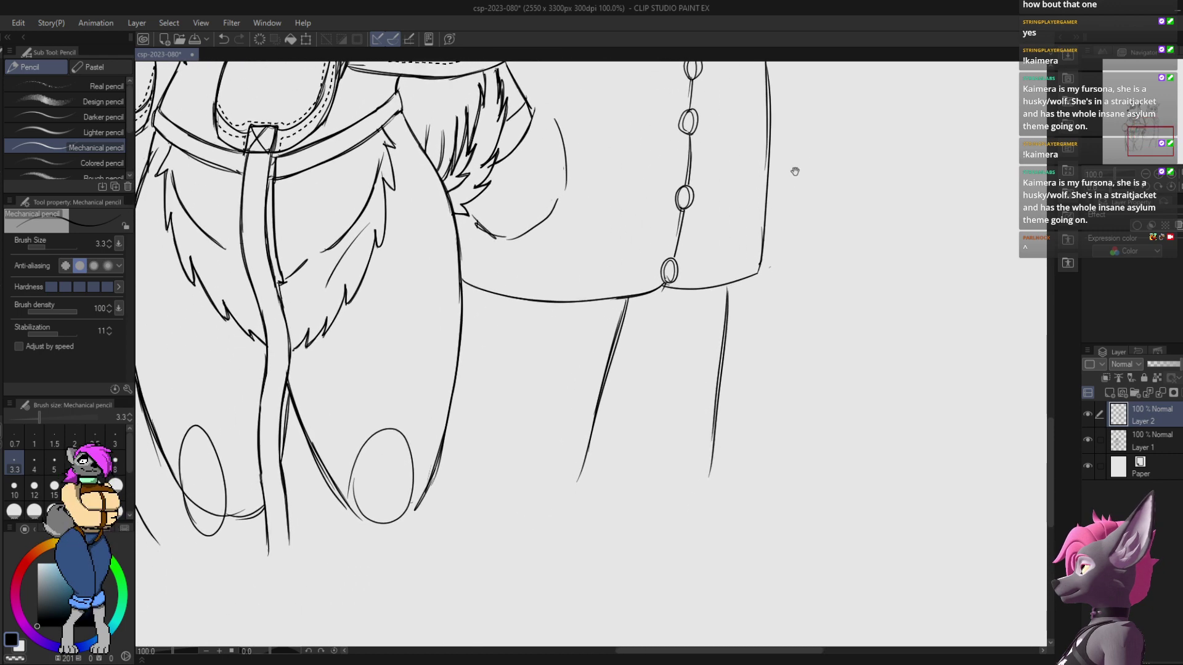
drag(600, 406, 577, 508)
Step: Sketch the other trouser leg's edge emerging below the straitjacketed character's thigh, undoing the stray strokes above it
drag(399, 254, 770, 263)
key(ctrl+z)
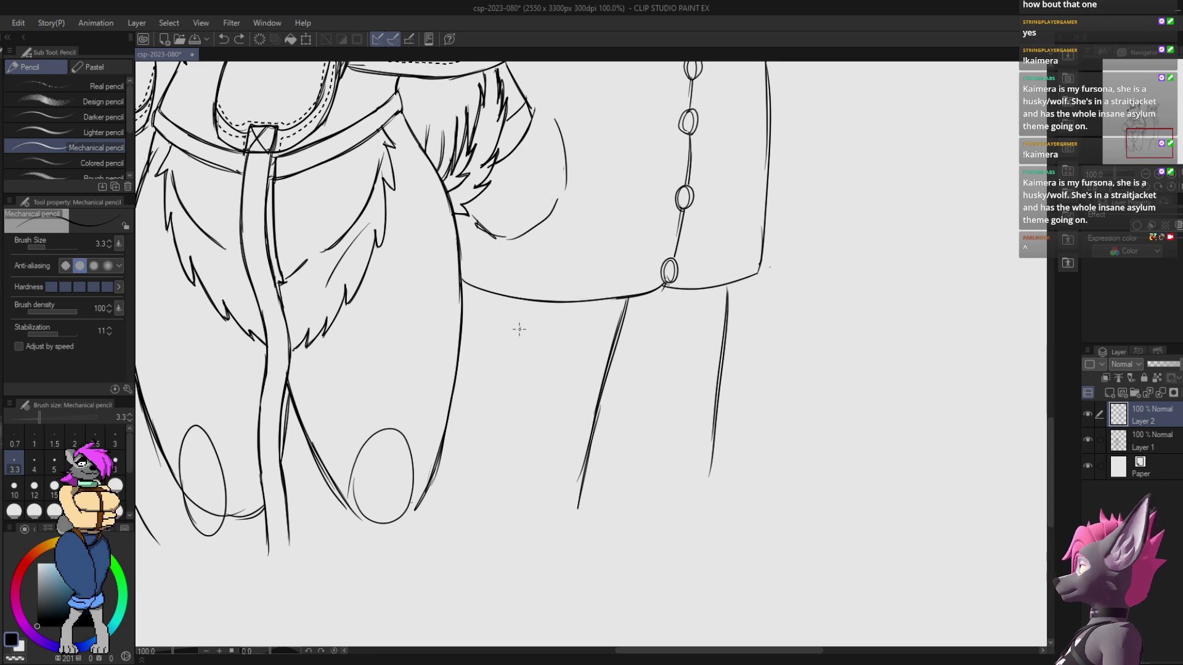
drag(519, 327, 554, 371)
key(ctrl+z)
drag(469, 344, 516, 321)
key(ctrl+z)
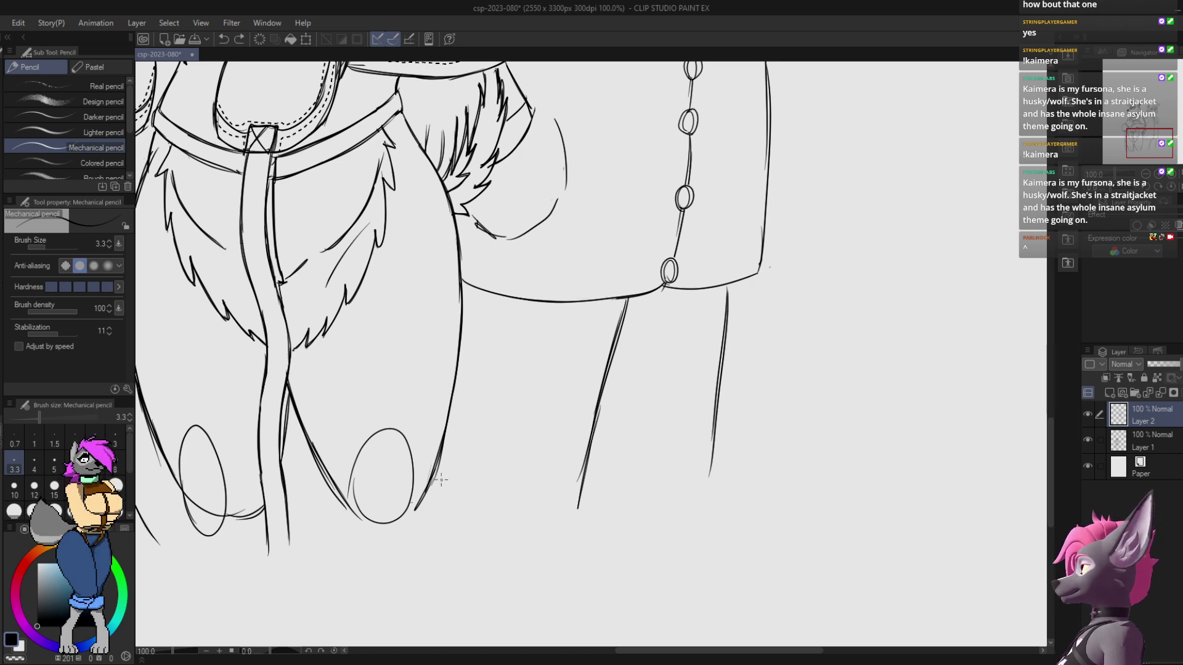
drag(441, 464, 425, 535)
Step: Draw the pocket-side sleeve from the shoulder down to a bent elbow and back to the jacket's side
drag(823, 197, 662, 444)
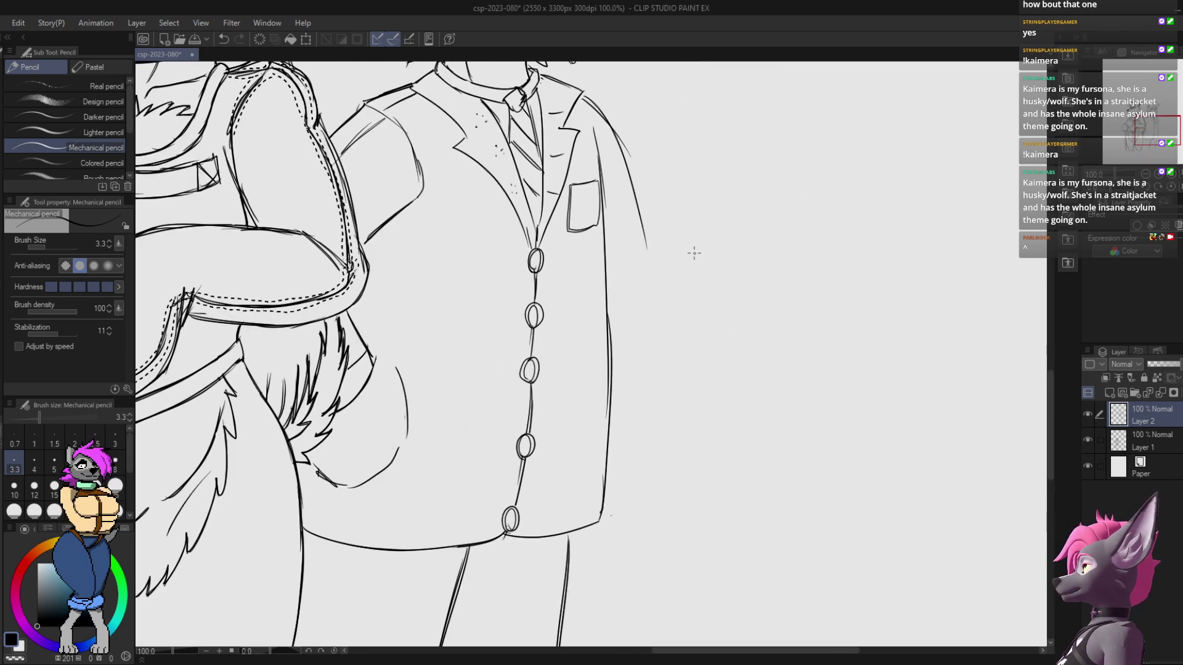
drag(661, 277, 634, 370)
drag(594, 250, 596, 431)
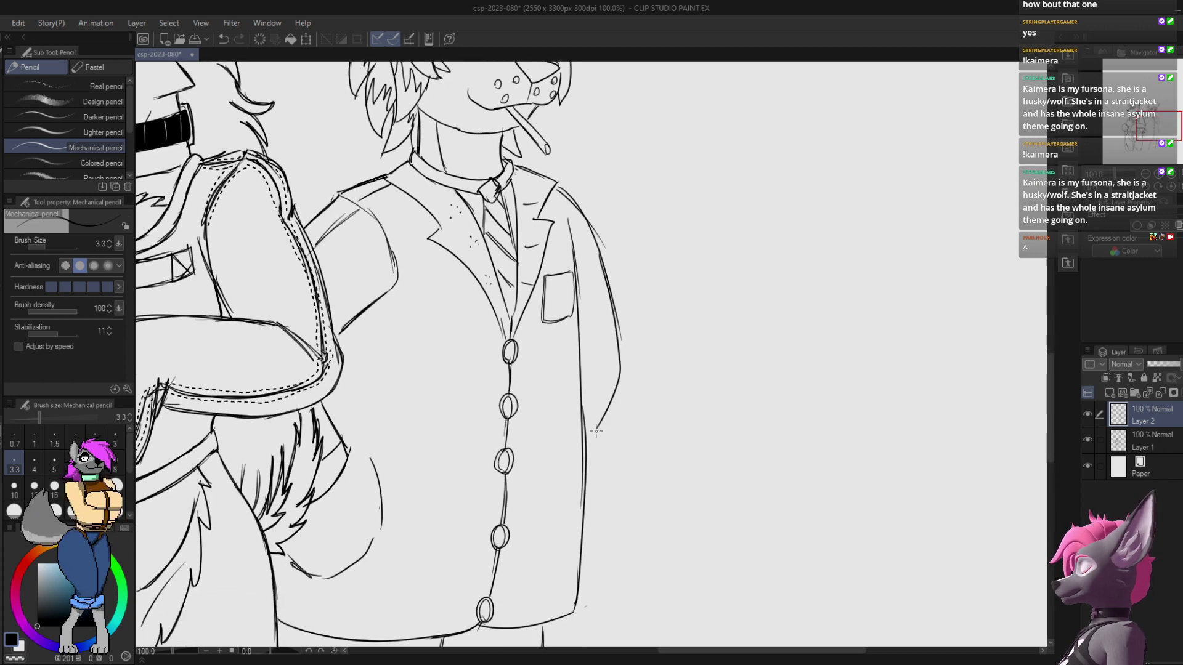
key(ctrl+z)
mouse_move(599, 254)
mouse_down()
mouse_move(620, 372)
mouse_move(592, 459)
mouse_up()
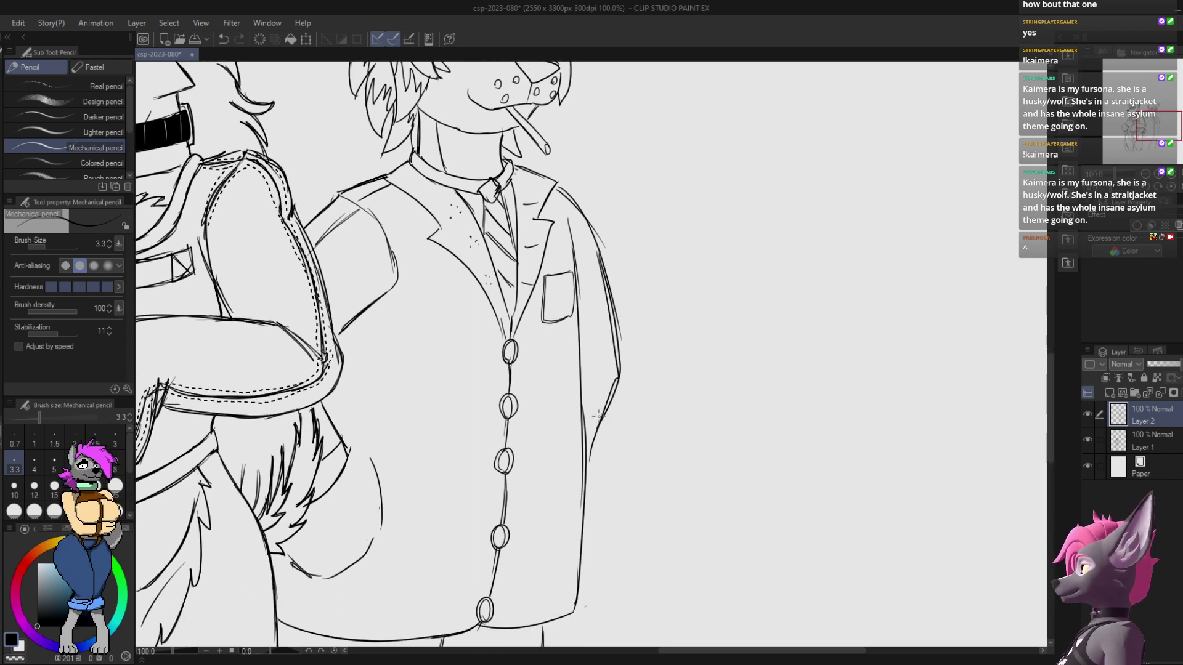
key(ctrl+z)
mouse_move(612, 311)
mouse_down()
mouse_move(618, 403)
mouse_move(594, 451)
mouse_up()
Step: Add a fold crease at the pocket-side elbow and sketch the forearm edge tucking behind the jacket
drag(585, 368, 619, 387)
mouse_move(619, 387)
mouse_down()
mouse_move(591, 371)
mouse_move(617, 388)
mouse_up()
drag(620, 395, 591, 492)
mouse_move(602, 447)
mouse_down()
mouse_move(591, 492)
mouse_move(619, 323)
mouse_move(599, 399)
mouse_move(596, 315)
mouse_move(599, 384)
mouse_up()
key(ctrl+z)
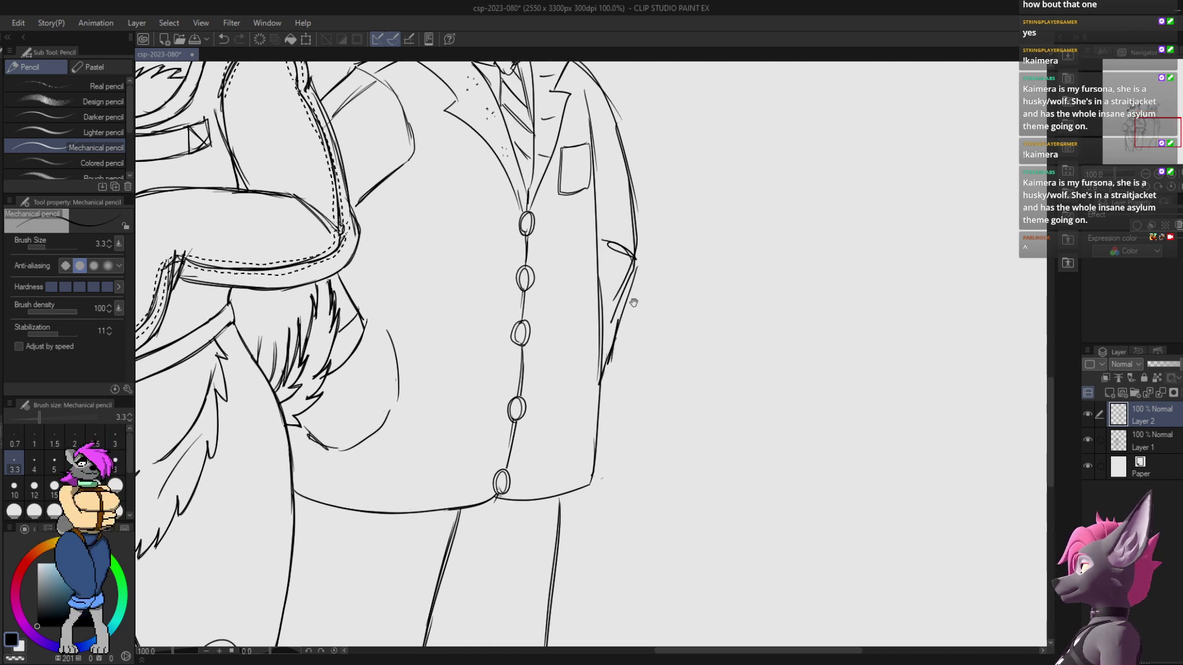
drag(611, 292, 588, 412)
Step: Erase the excess lines at the pocket-side elbow and redraw the elbow point and forearm edge
key(e)
key(p)
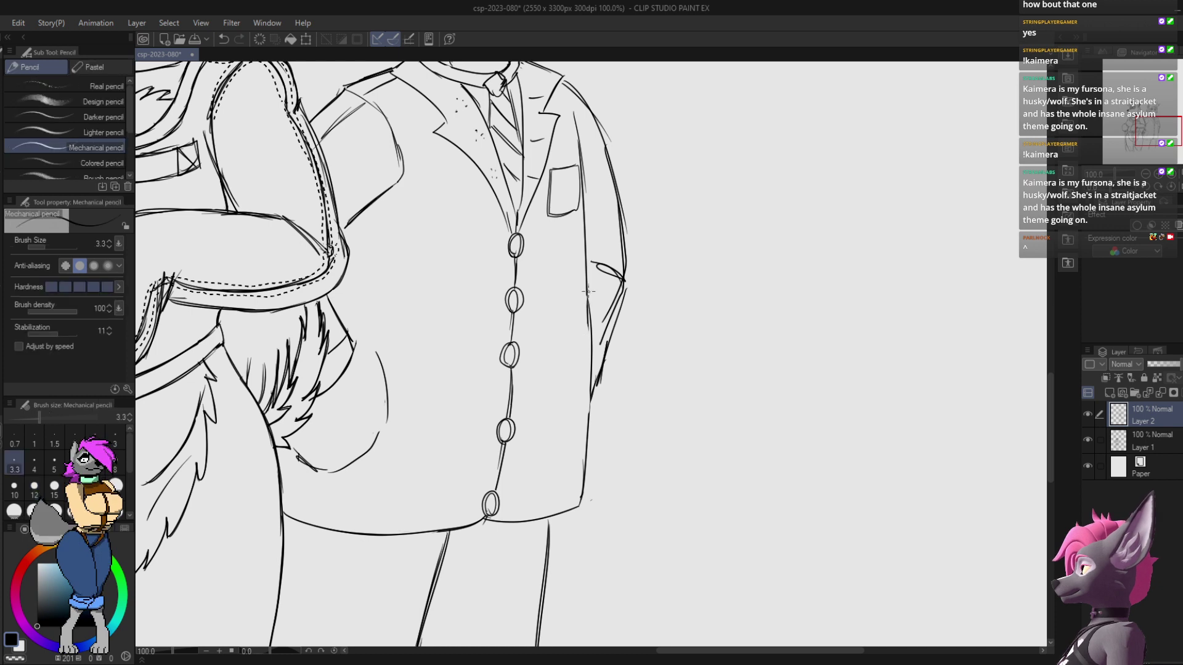
drag(588, 292, 587, 429)
key(e)
mouse_move(621, 279)
mouse_down()
mouse_move(600, 268)
mouse_move(623, 292)
mouse_move(609, 346)
mouse_move(619, 275)
mouse_up()
key(p)
key(e)
key(p)
mouse_move(623, 279)
mouse_down()
mouse_move(600, 399)
mouse_move(596, 306)
mouse_up()
Step: Save the drawing
drag(560, 226, 540, 203)
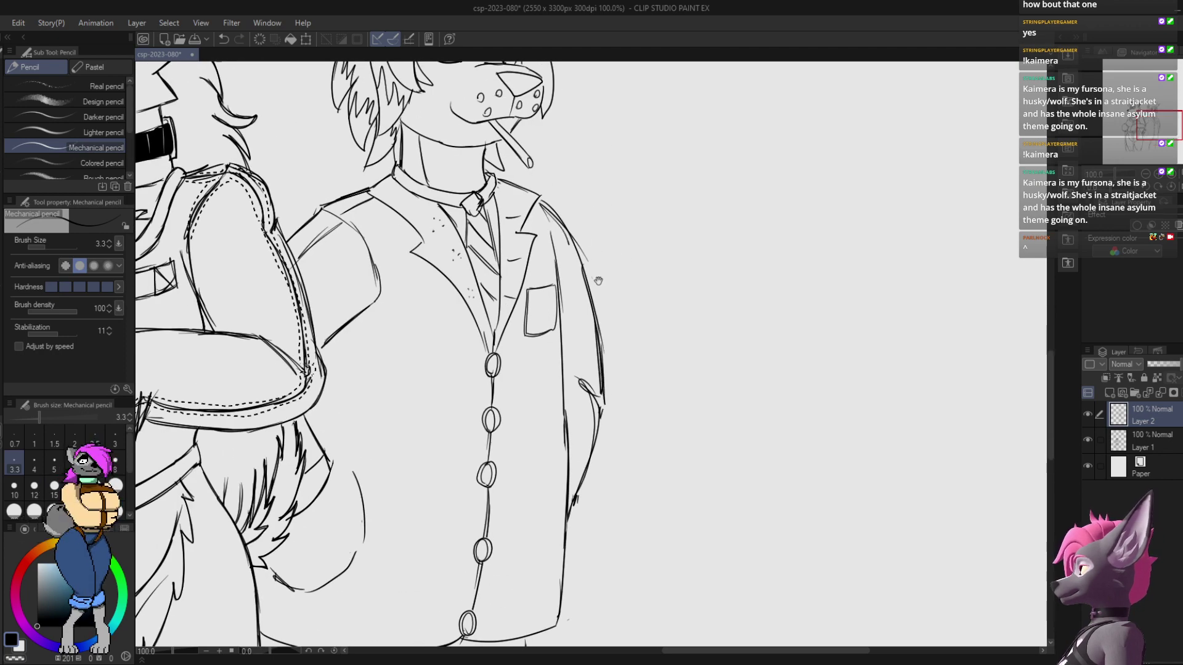
mouse_move(600, 281)
mouse_down()
mouse_move(817, 124)
mouse_move(707, 283)
mouse_move(712, 309)
mouse_move(644, 304)
mouse_move(711, 155)
mouse_up()
key(ctrl+s)
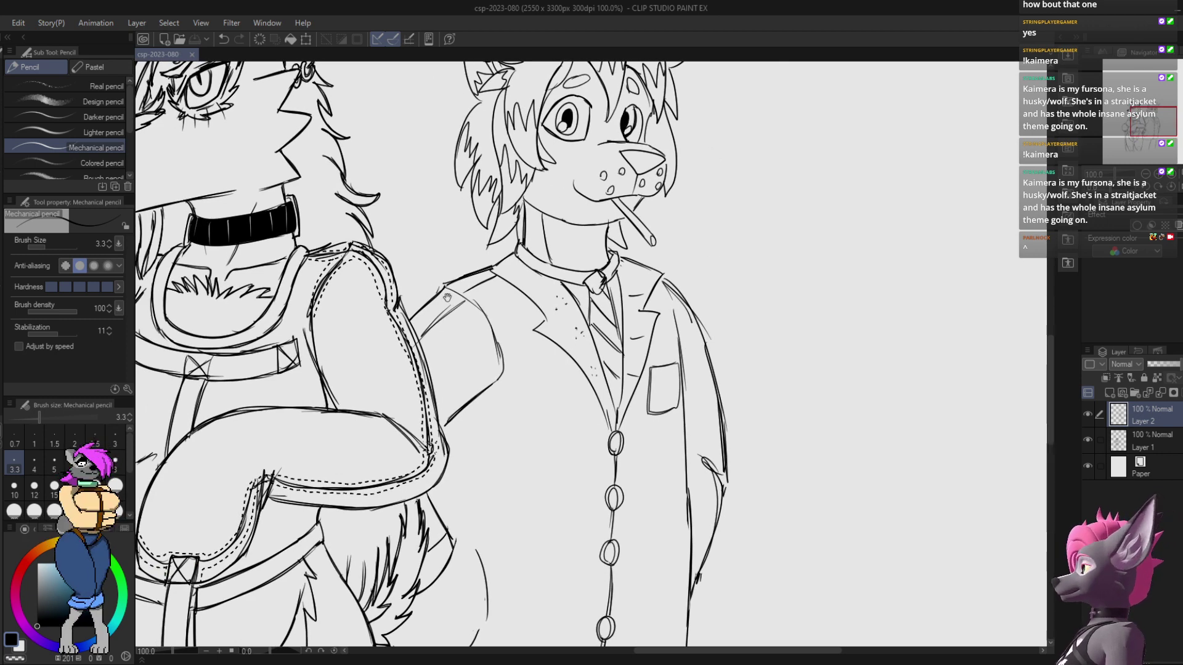
Step: Darken the shoulder line, armhole seam and lower edge of the sleeve beside the straitjacketed character
drag(439, 294, 471, 275)
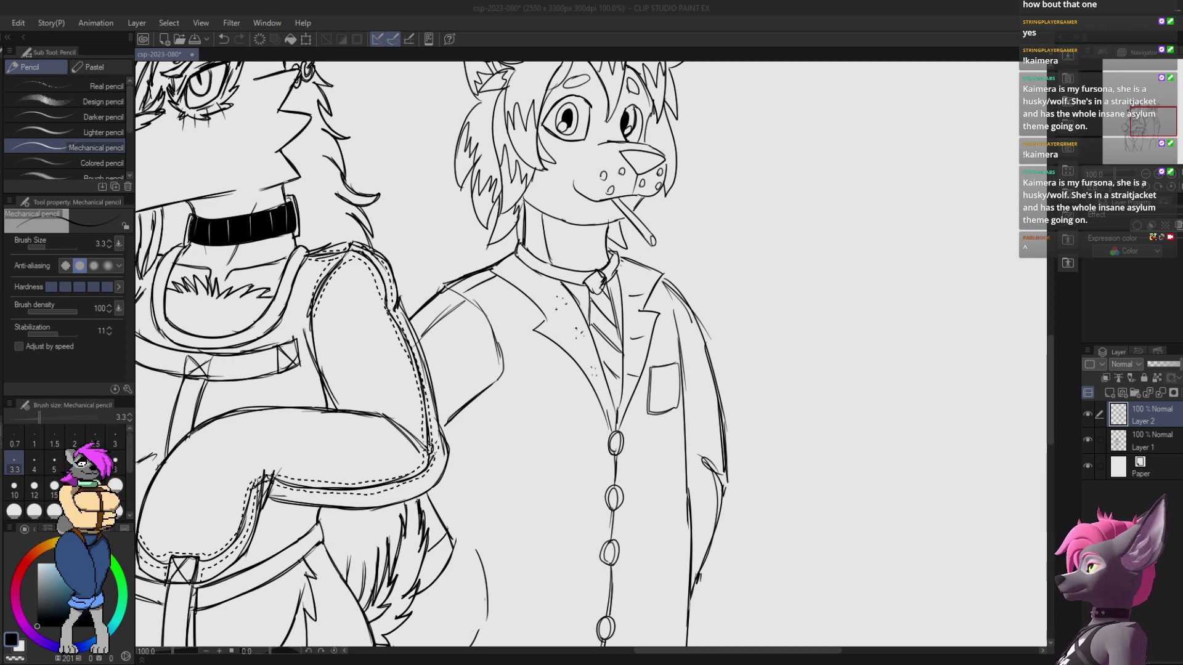
drag(489, 330, 528, 302)
key(ctrl+z)
mouse_move(440, 429)
mouse_down()
mouse_move(491, 381)
mouse_move(483, 305)
mouse_move(501, 362)
mouse_up()
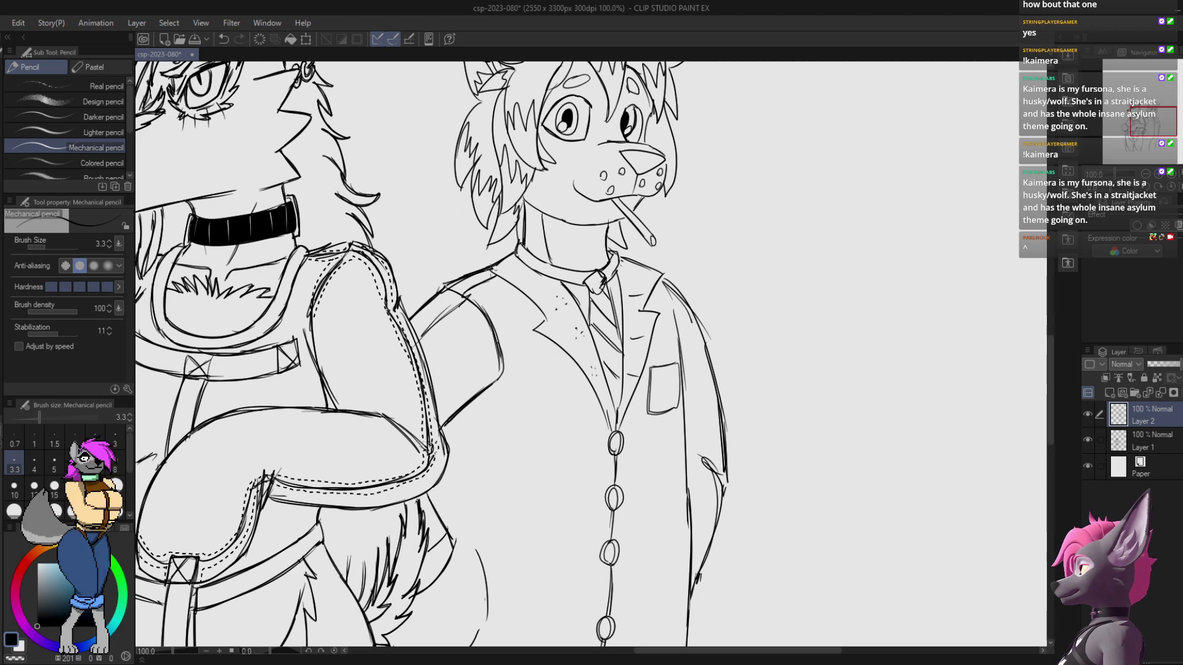
Step: Redraw both jacket lapels with firmer lines down to the top button, undoing the stray strokes
drag(487, 268, 546, 316)
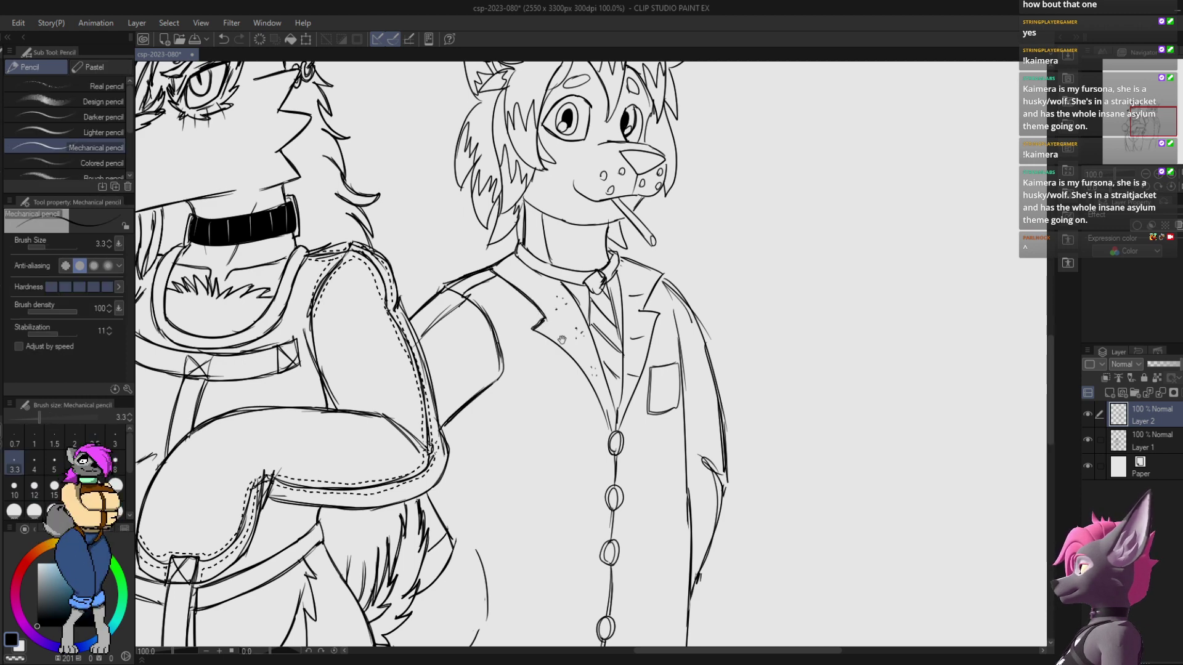
drag(562, 340, 540, 286)
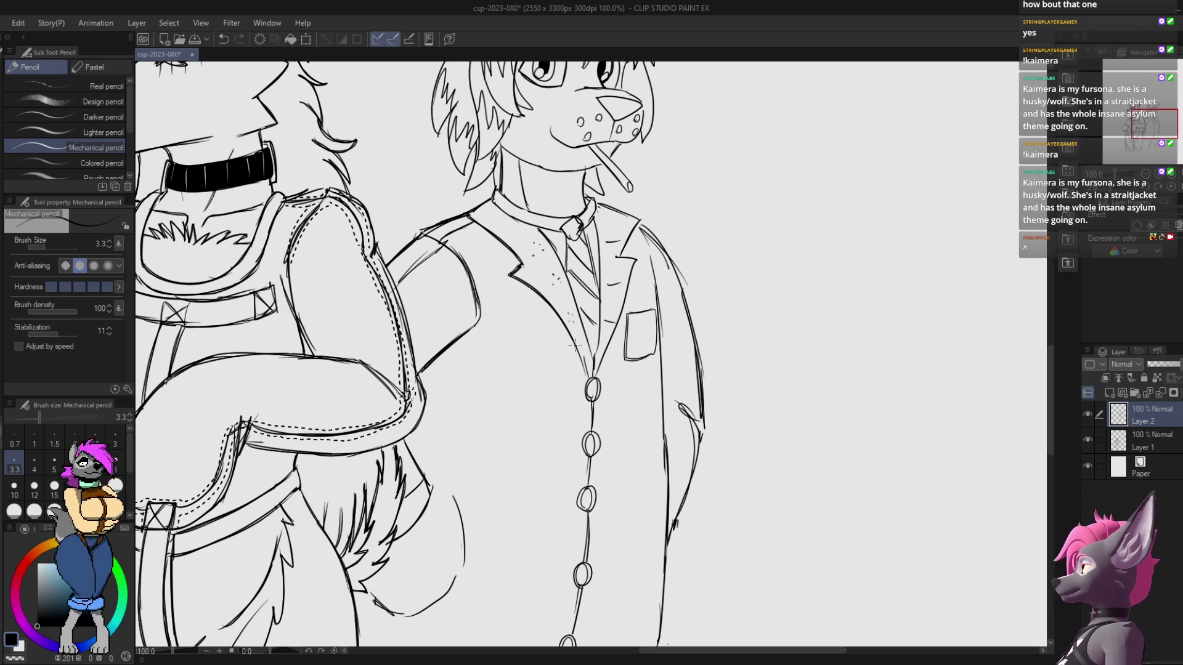
mouse_move(576, 303)
mouse_down()
mouse_move(592, 364)
mouse_move(595, 218)
mouse_move(602, 292)
mouse_up()
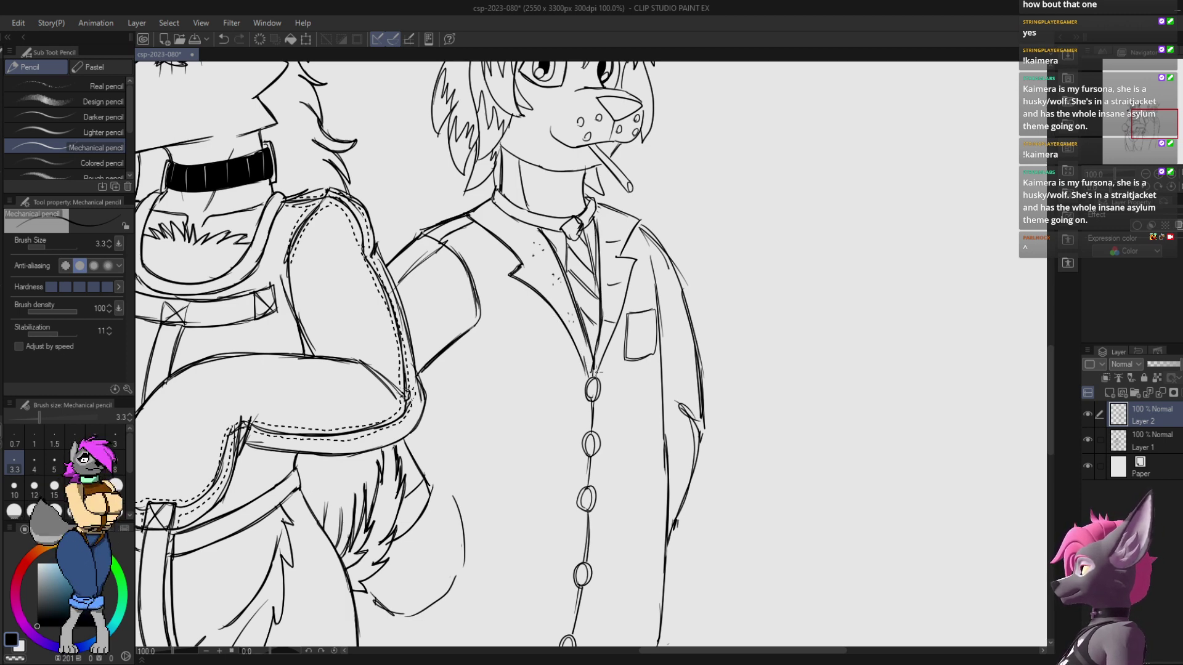
drag(596, 372, 624, 290)
key(ctrl+z)
mouse_move(611, 337)
mouse_down()
mouse_move(637, 261)
mouse_move(633, 273)
mouse_move(636, 261)
mouse_move(618, 257)
mouse_move(640, 219)
mouse_move(604, 207)
mouse_move(621, 212)
mouse_up()
key(ctrl+z)
key(ctrl+z)
Step: Clean up the collar tip and strengthen the tie's knot and side edges
key(e)
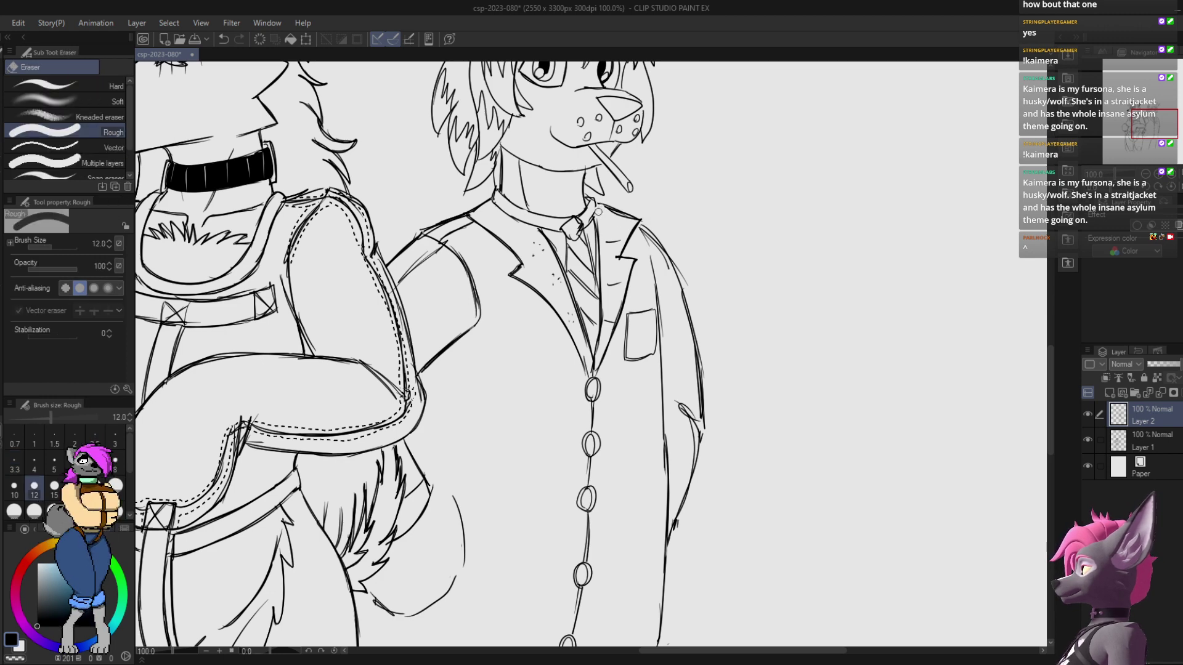
key(p)
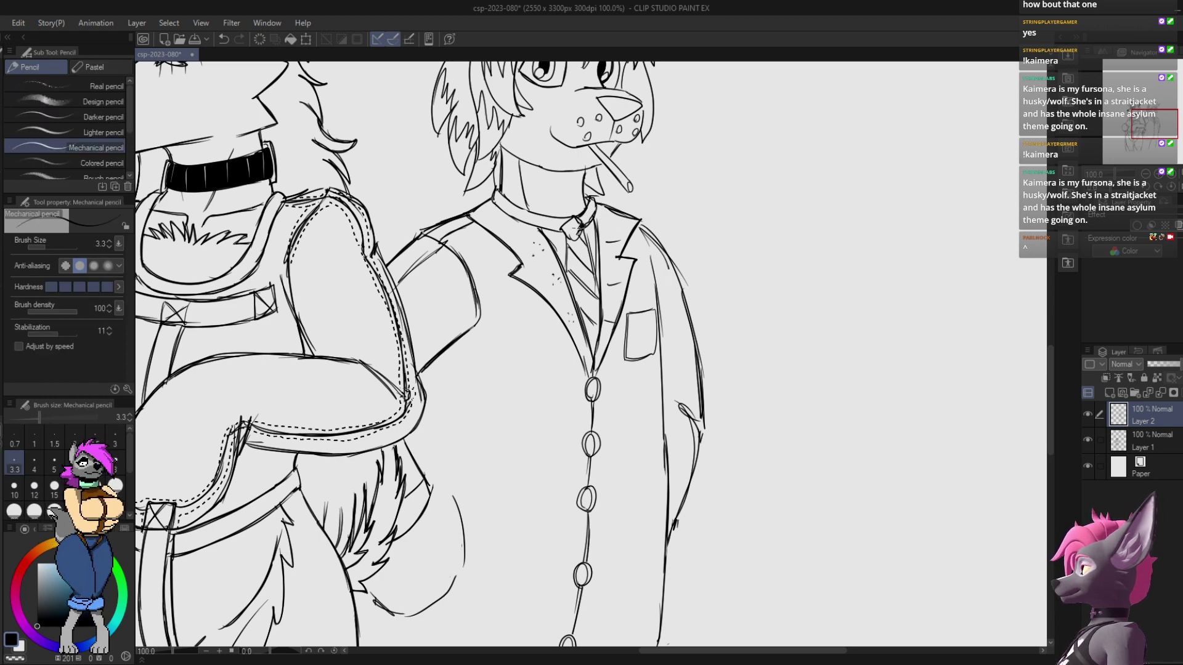
key(e)
key(p)
drag(576, 230, 574, 280)
drag(585, 235, 600, 302)
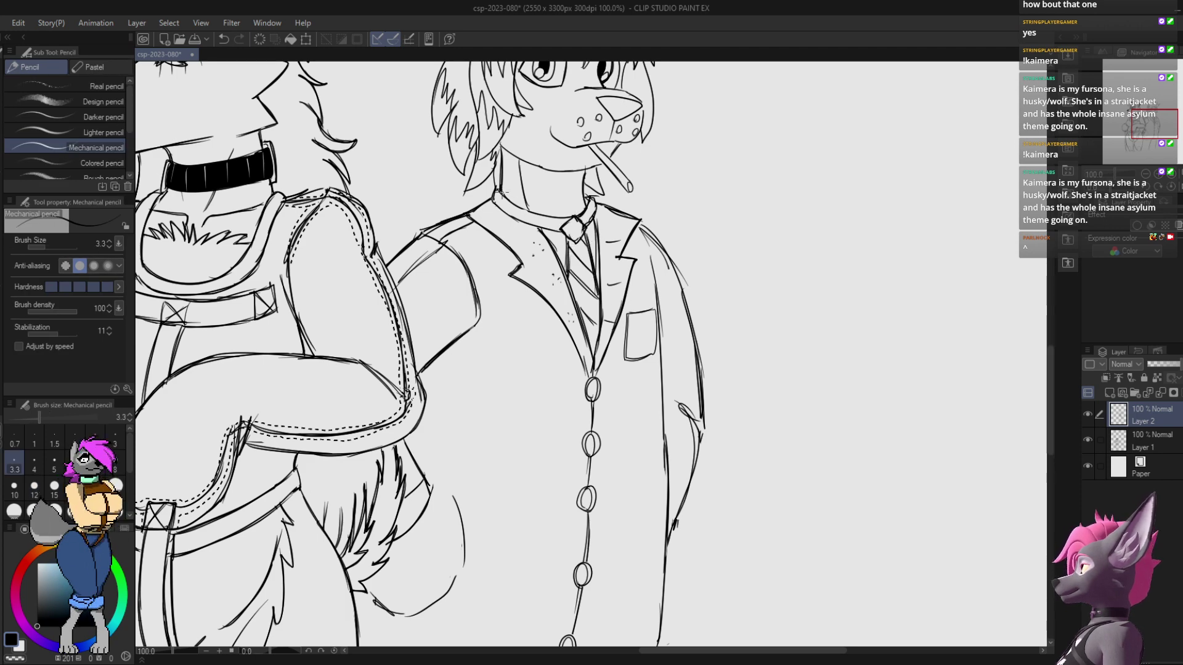
Step: Redraw the shirt collar's lower edge from the shoulder to the tie knot until the curve fits
mouse_move(496, 192)
mouse_down()
mouse_move(562, 217)
mouse_move(557, 233)
mouse_up()
key(ctrl+z)
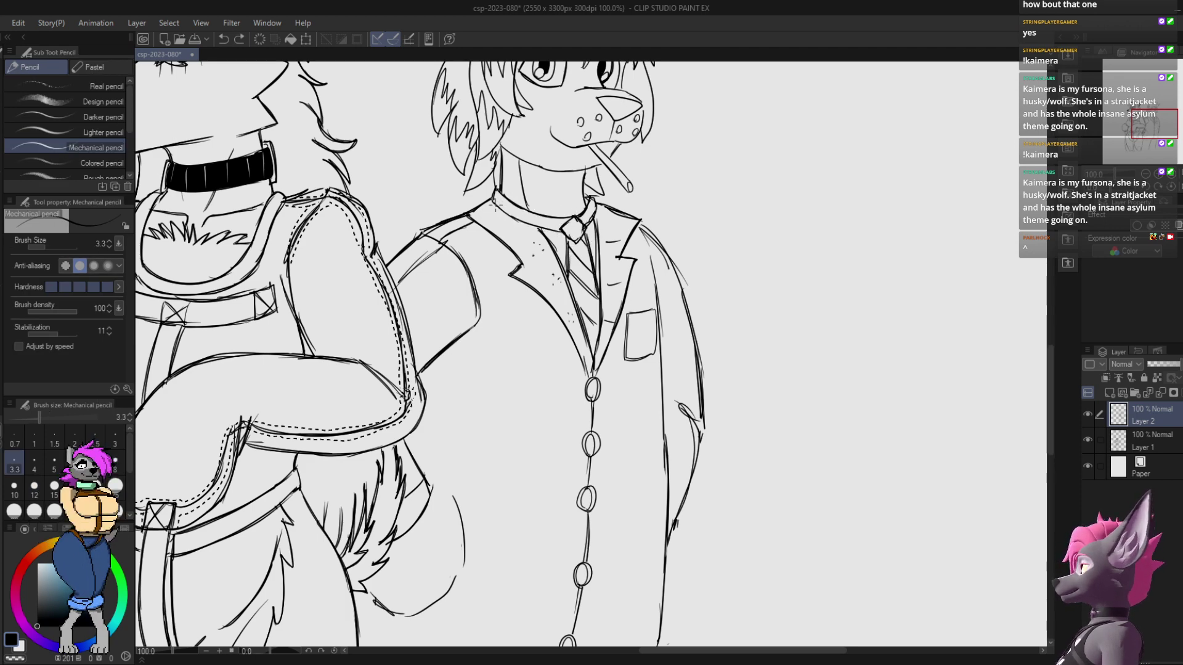
drag(495, 204, 559, 230)
key(ctrl+z)
drag(495, 203, 559, 229)
Step: Darken the jacket's pocket-side edge and curved hem, undoing the strokes that miss the line
drag(649, 161, 652, 264)
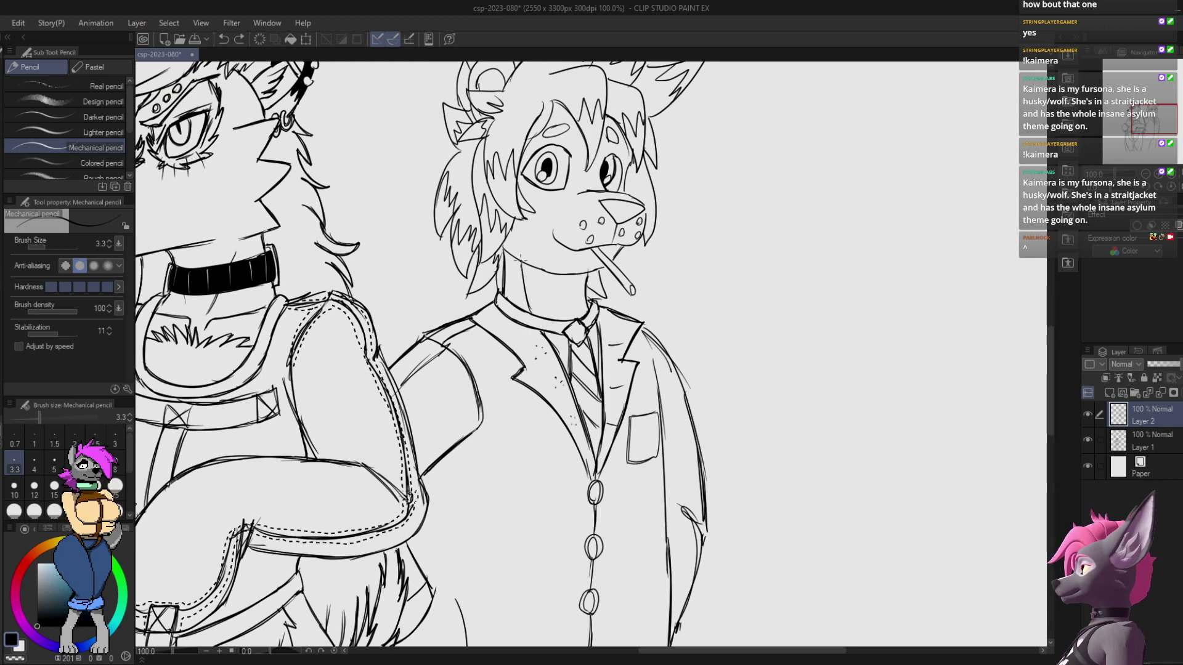
scroll(513, 250, down, 5)
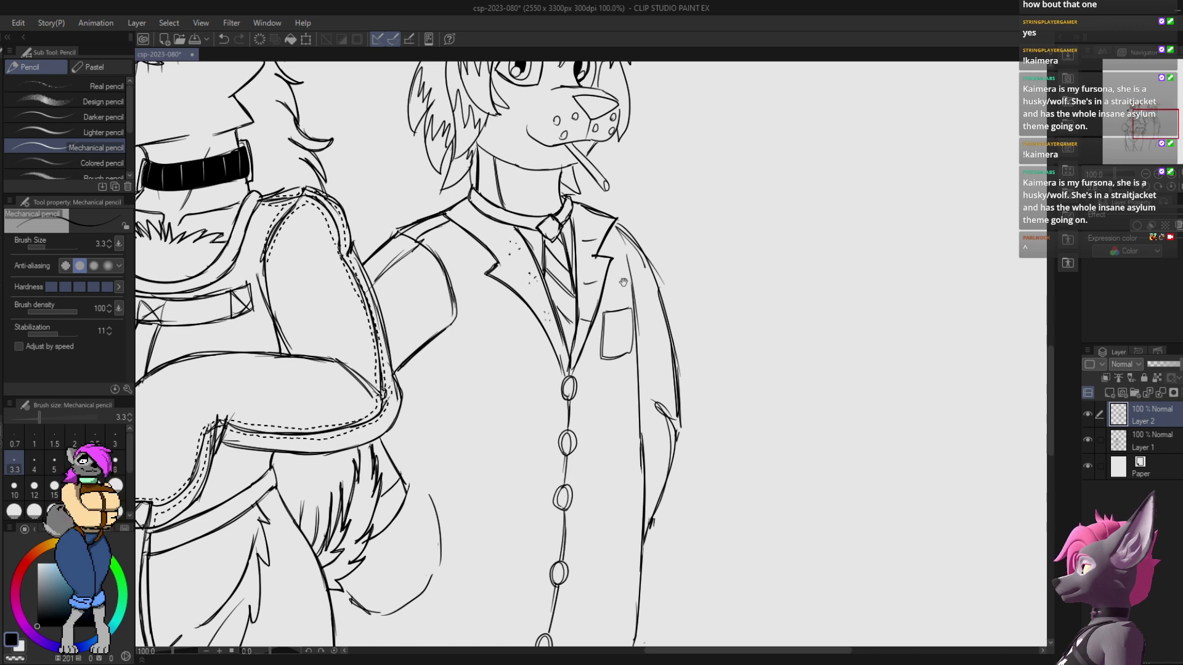
scroll(619, 211, down, 1)
drag(617, 184, 620, 339)
key(ctrl+z)
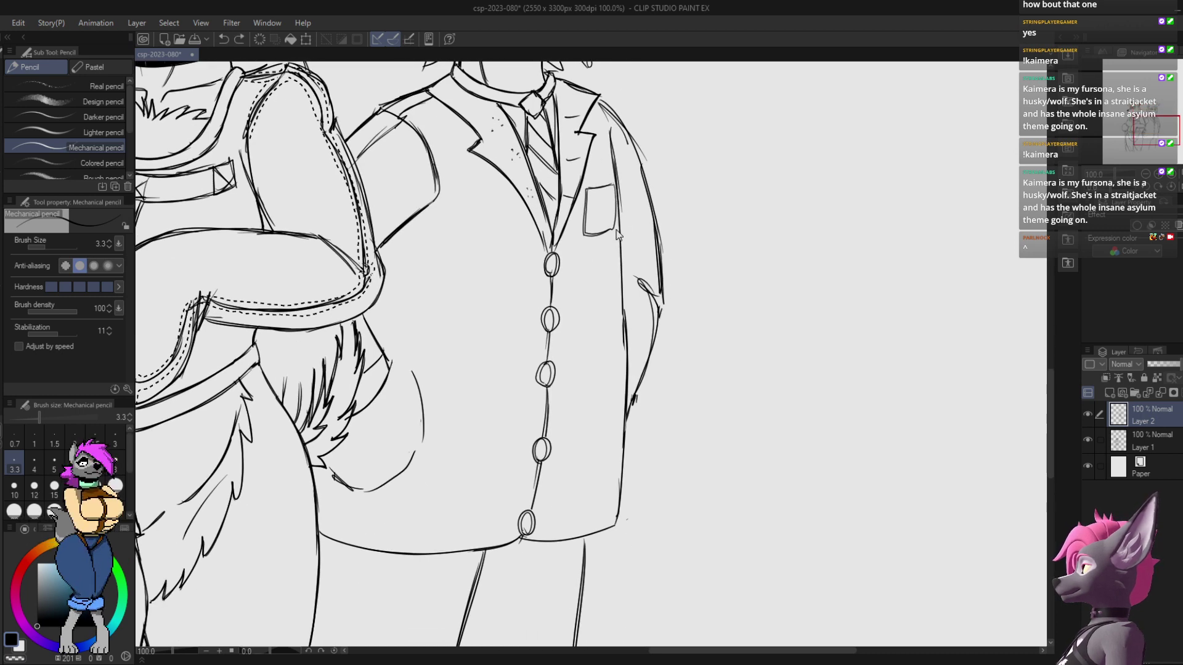
drag(620, 223, 627, 362)
drag(609, 135, 619, 237)
key(ctrl+z)
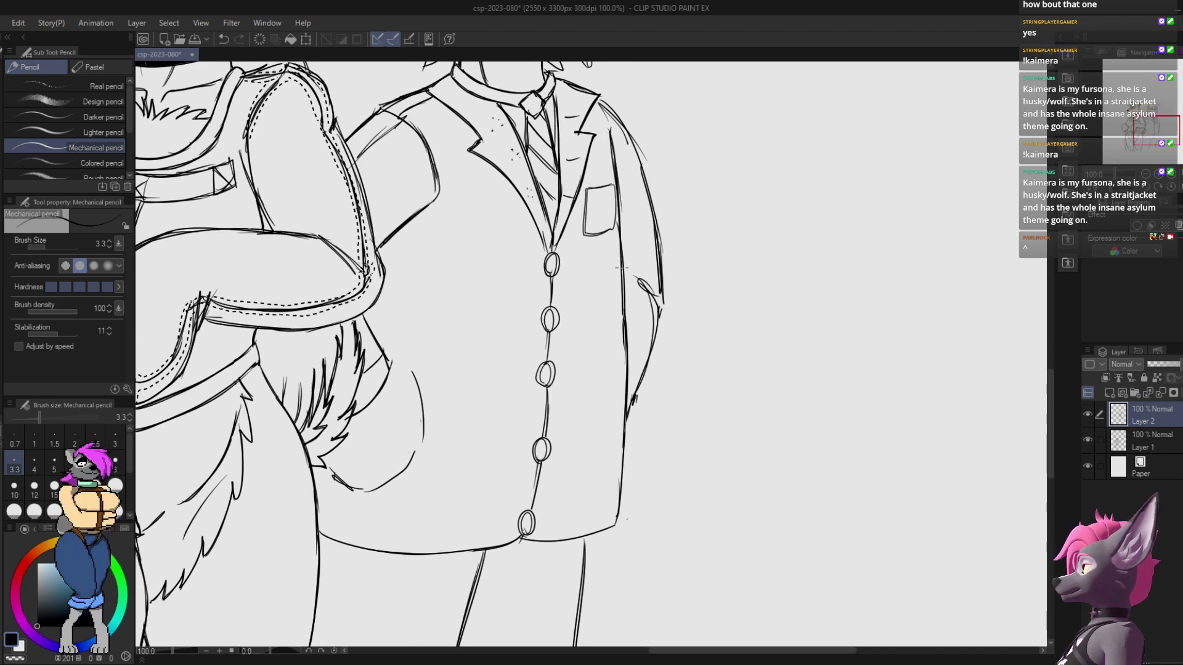
mouse_move(629, 298)
mouse_down()
mouse_move(632, 134)
mouse_move(622, 353)
mouse_move(526, 374)
mouse_move(621, 361)
mouse_move(431, 389)
mouse_move(323, 368)
mouse_up()
key(ctrl+z)
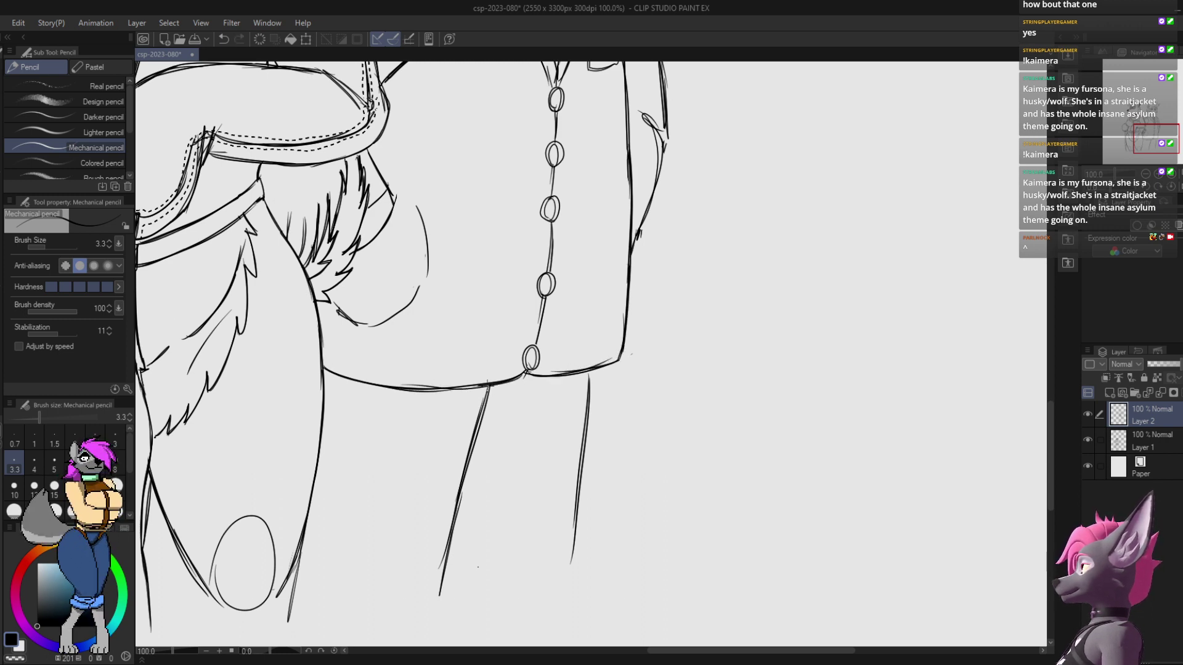
Step: Thicken the outlines of the jacket buttons, the front opening line between them and the chest pocket
mouse_move(544, 295)
mouse_down()
mouse_move(532, 370)
mouse_move(534, 344)
mouse_up()
mouse_move(542, 271)
mouse_down()
mouse_move(457, 356)
mouse_move(460, 380)
mouse_move(462, 360)
mouse_up()
drag(465, 315, 465, 395)
mouse_move(461, 348)
mouse_down()
mouse_move(476, 351)
mouse_move(466, 349)
mouse_up()
drag(480, 285, 470, 364)
drag(469, 313, 475, 334)
mouse_move(485, 296)
mouse_down()
mouse_move(502, 359)
mouse_move(527, 348)
mouse_move(519, 311)
mouse_up()
mouse_move(529, 287)
mouse_down()
mouse_move(521, 333)
mouse_move(542, 311)
mouse_move(570, 332)
mouse_move(574, 289)
mouse_up()
mouse_move(544, 291)
mouse_down()
mouse_move(574, 286)
mouse_move(634, 361)
mouse_move(603, 251)
mouse_move(607, 274)
mouse_move(607, 264)
mouse_up()
drag(548, 226, 589, 306)
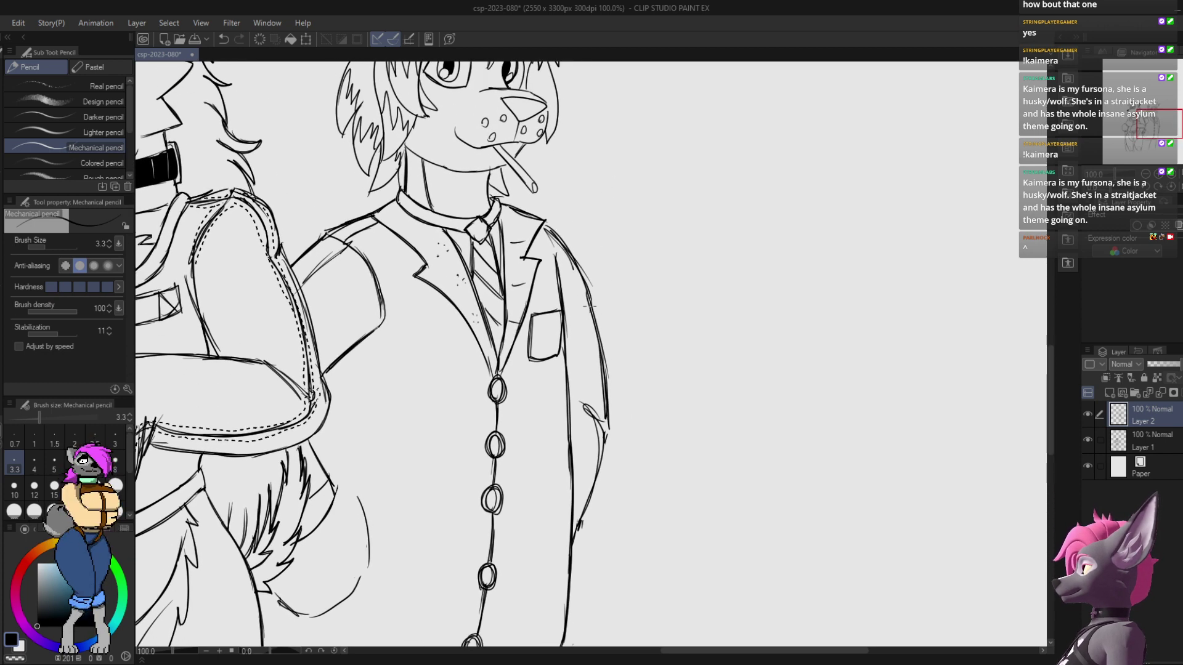
Step: Darken the outer edge of the suit jacket's pocket-side sleeve down to the elbow, including the elbow fold
mouse_move(573, 252)
mouse_down()
mouse_move(609, 364)
mouse_move(596, 324)
mouse_move(608, 451)
mouse_up()
mouse_move(607, 450)
mouse_down()
mouse_move(601, 348)
mouse_move(576, 428)
mouse_up()
mouse_move(605, 345)
mouse_down()
mouse_move(579, 425)
mouse_move(582, 284)
mouse_move(637, 353)
mouse_up()
Step: Clean up and strengthen the neck lines and the fur tuft below the smoking character's chin
scroll(591, 320, up, 5)
key(e)
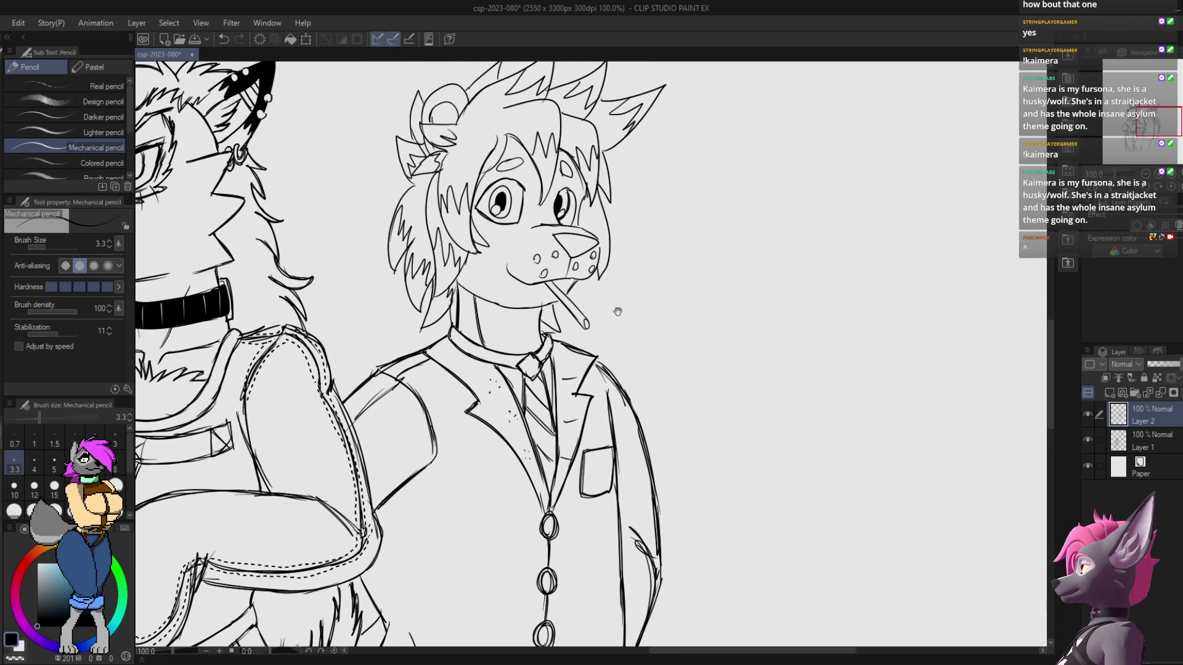
key(p)
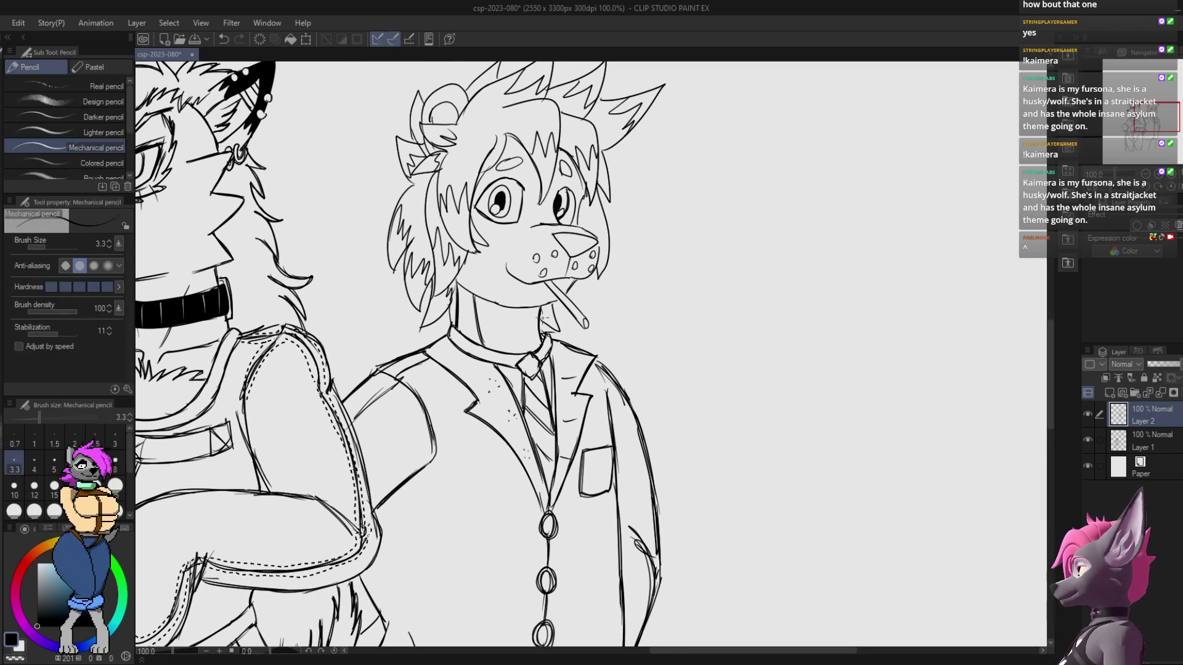
drag(540, 313, 566, 332)
drag(484, 296, 486, 352)
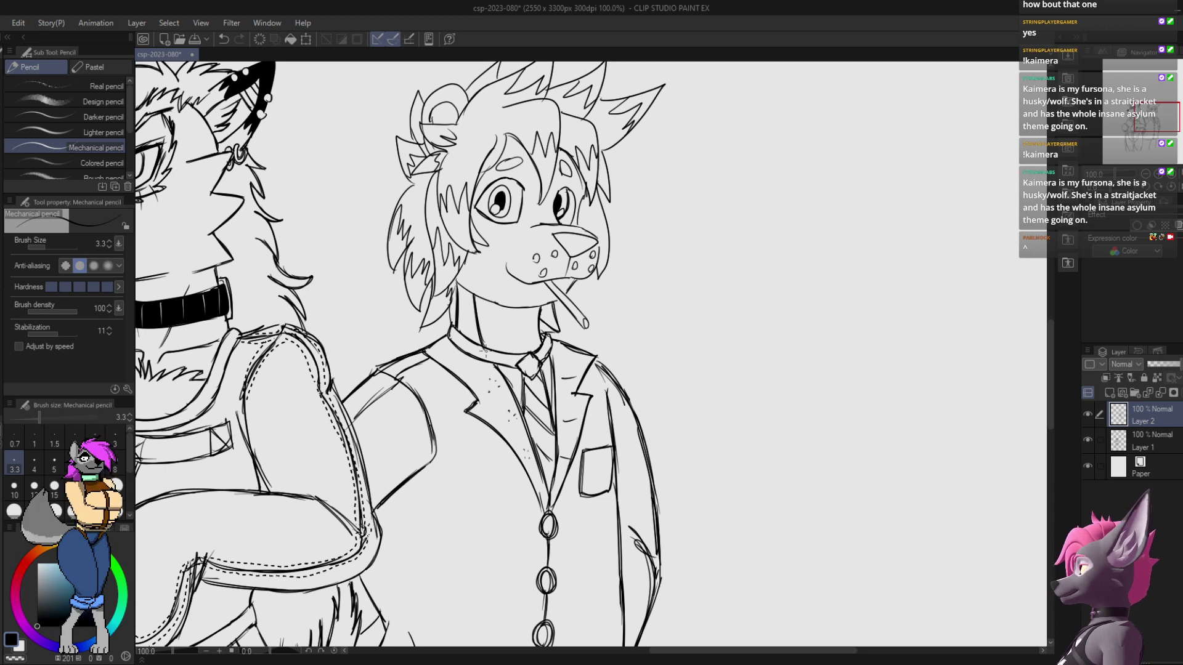
Step: Redraw the jaw line under the chin more boldly and thicken the cigarette's outline
drag(456, 282, 546, 308)
key(ctrl+z)
drag(476, 295, 545, 305)
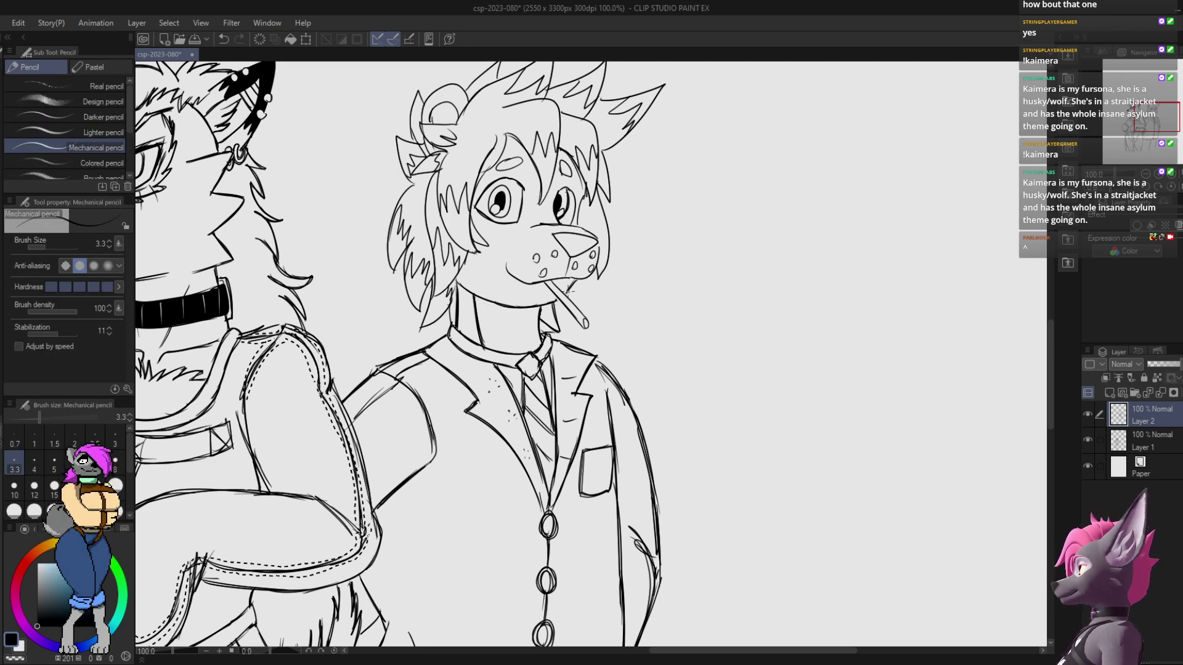
drag(552, 281, 584, 320)
scroll(558, 296, right, 5)
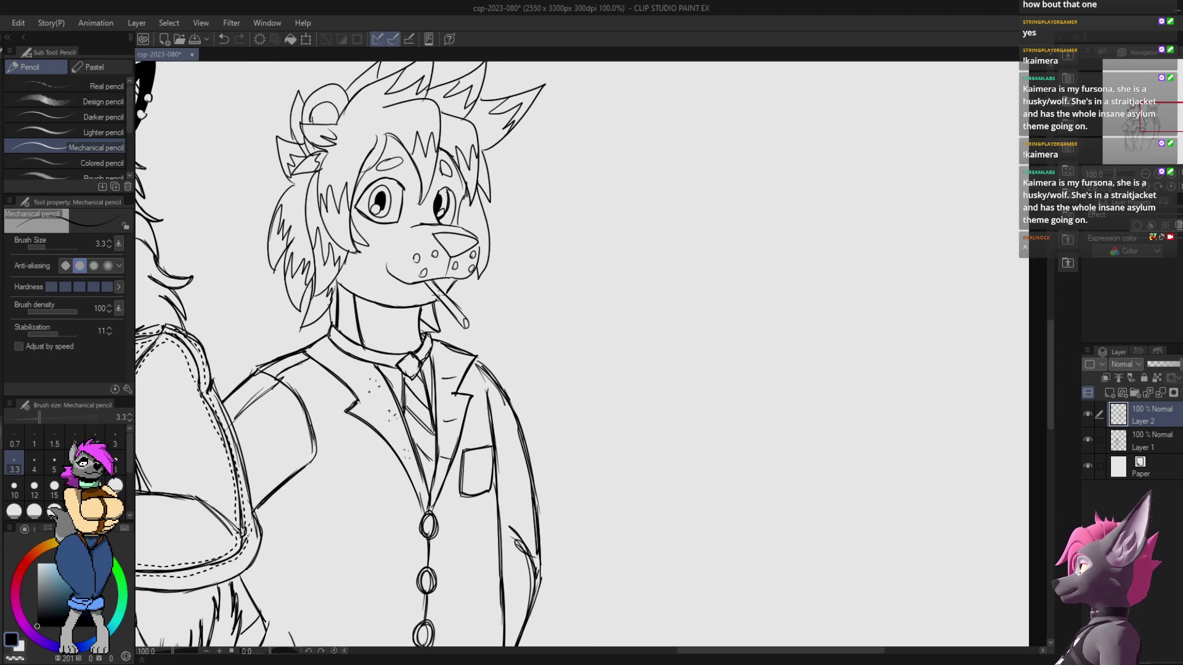
mouse_move(434, 295)
mouse_down()
mouse_move(469, 319)
mouse_move(540, 303)
mouse_up()
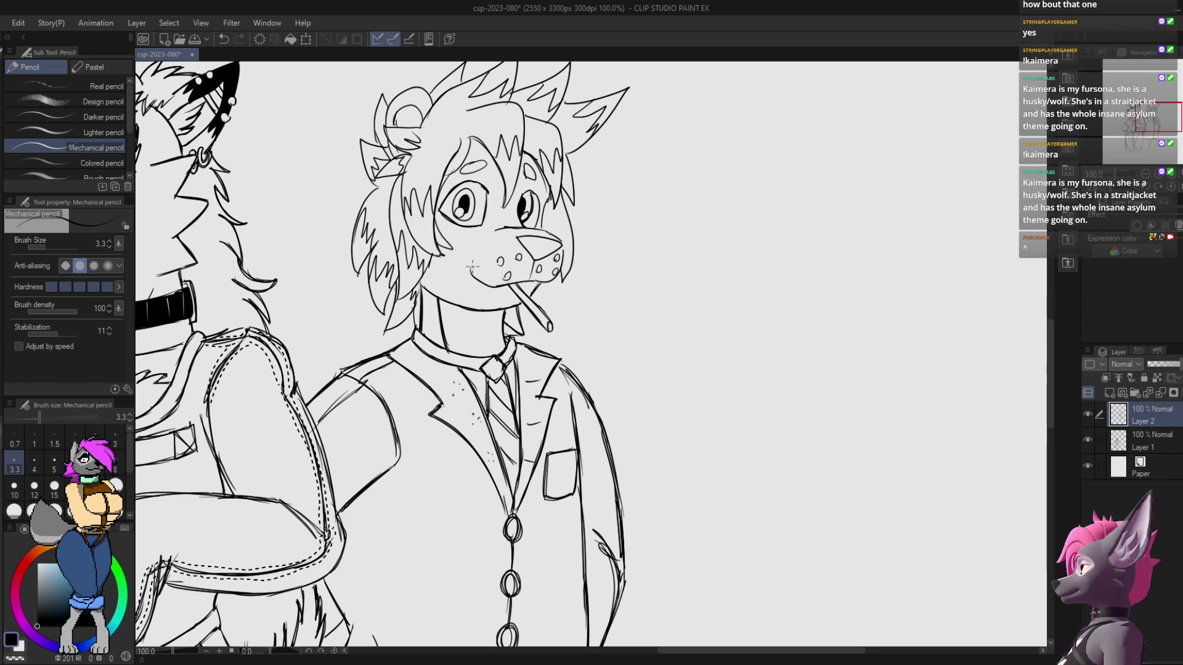
Step: Darken the smile and the muzzle's lower edge, undoing the strokes that miss, and save the drawing
mouse_move(471, 268)
mouse_down()
mouse_move(516, 285)
mouse_move(496, 286)
mouse_up()
key(ctrl+z)
key(ctrl+z)
key(ctrl+z)
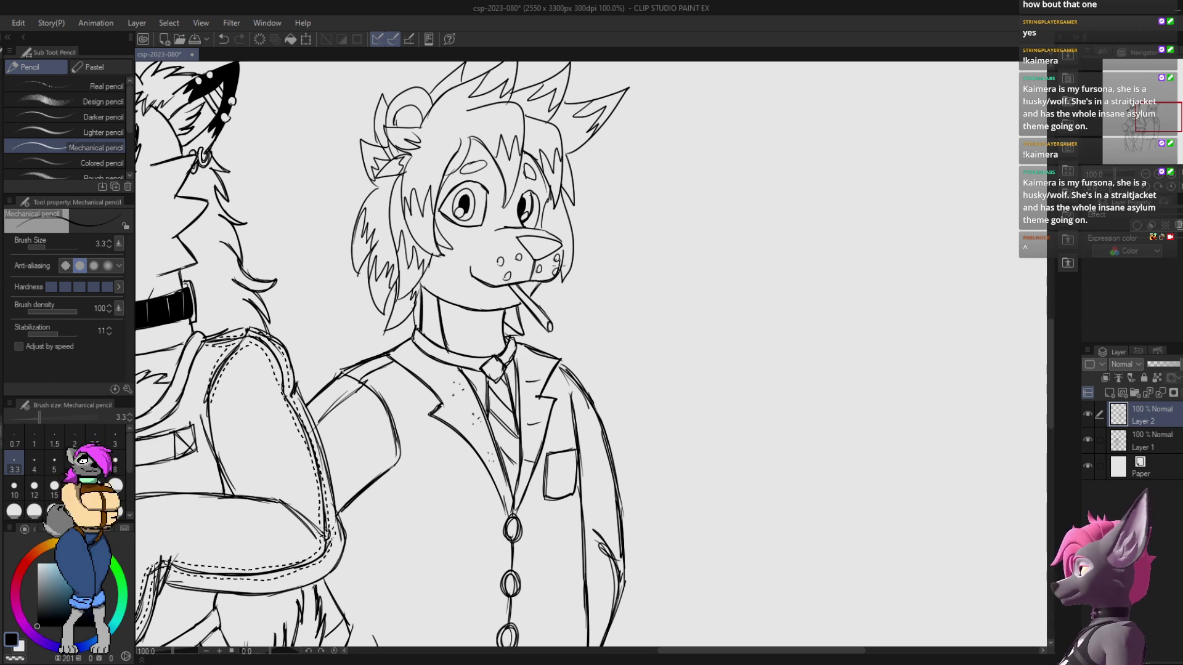
key(ctrl+z)
mouse_move(534, 281)
mouse_down()
mouse_move(556, 279)
mouse_move(563, 251)
mouse_move(537, 279)
mouse_up()
key(ctrl+z)
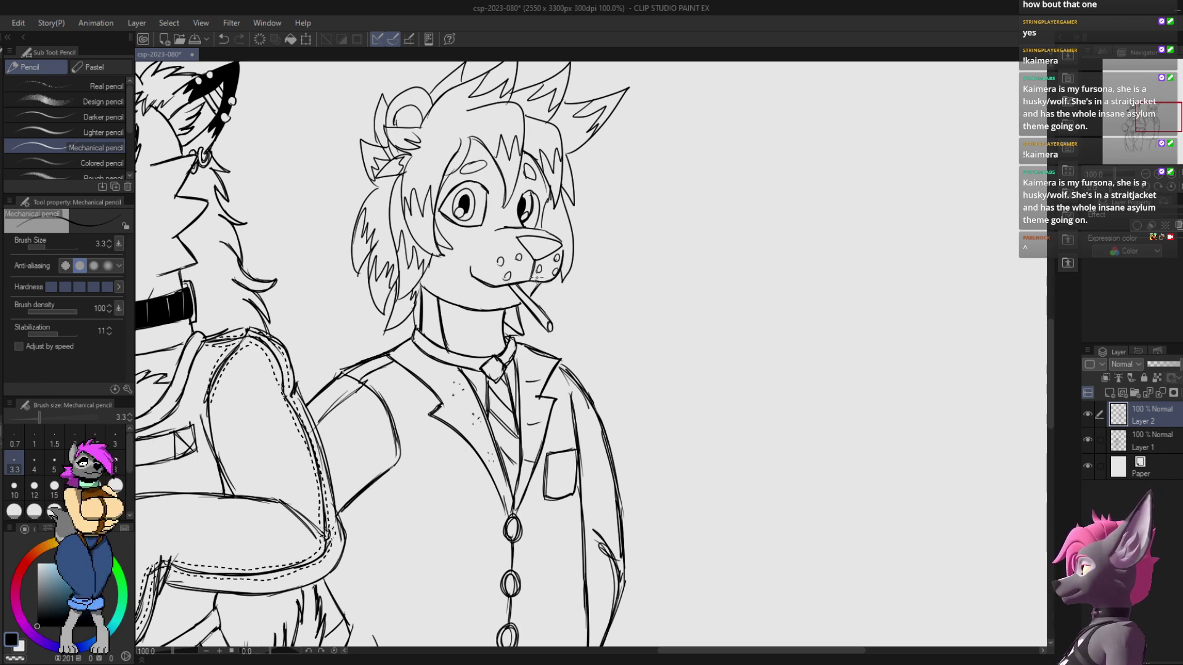
key(ctrl+s)
Step: Thicken the nose outline and the muzzle's bridge and centre line, undoing the strokes that miss
mouse_move(586, 185)
mouse_down()
mouse_move(568, 235)
mouse_move(476, 263)
mouse_up()
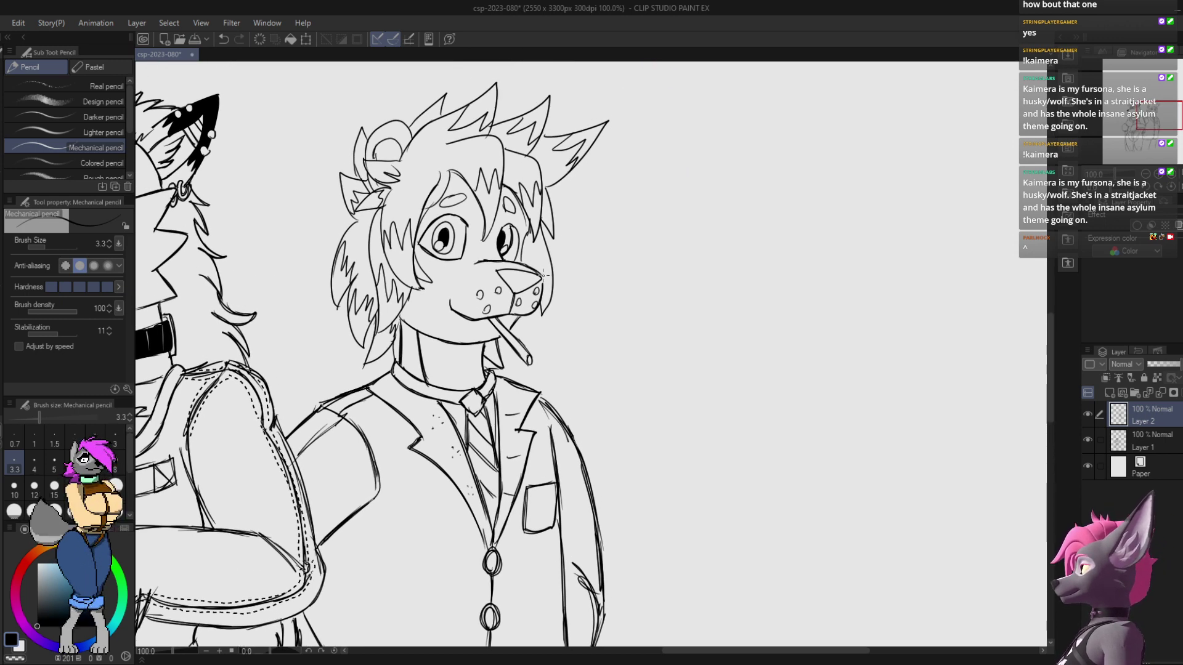
key(ctrl+z)
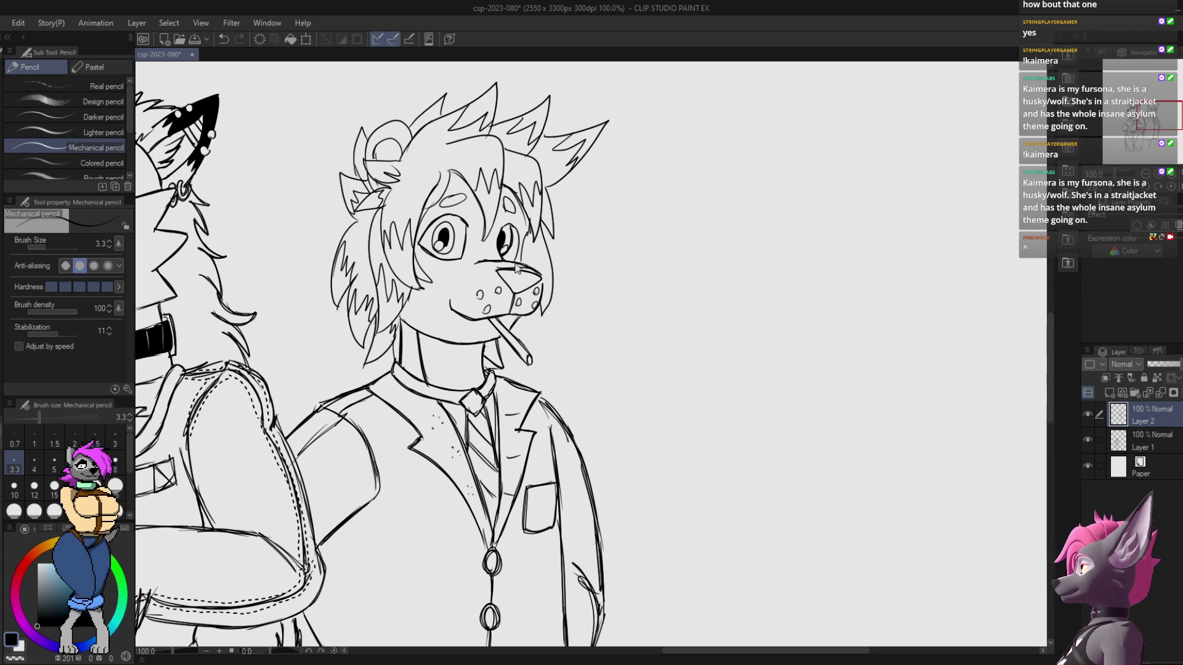
key(ctrl+z)
mouse_move(498, 270)
mouse_down()
mouse_move(541, 276)
mouse_move(513, 295)
mouse_up()
key(ctrl+z)
key(ctrl+z)
key(ctrl+z)
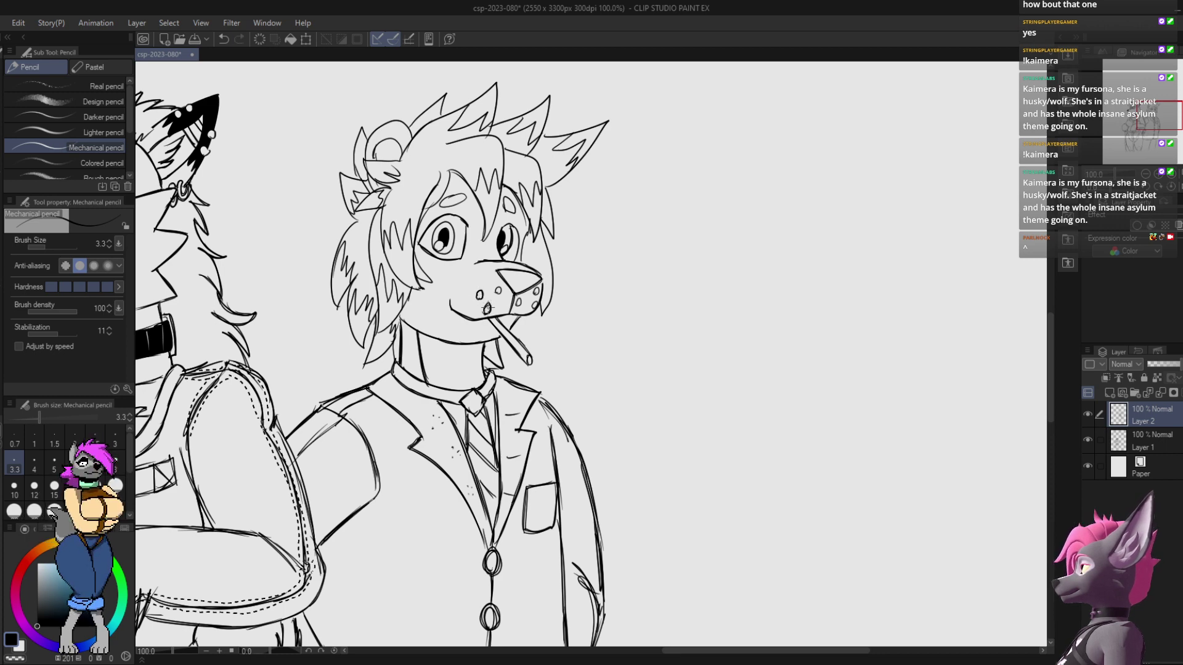
Step: Thicken the remaining whisker spots on the muzzle and clean up the lines around the cigarette
drag(498, 293, 499, 288)
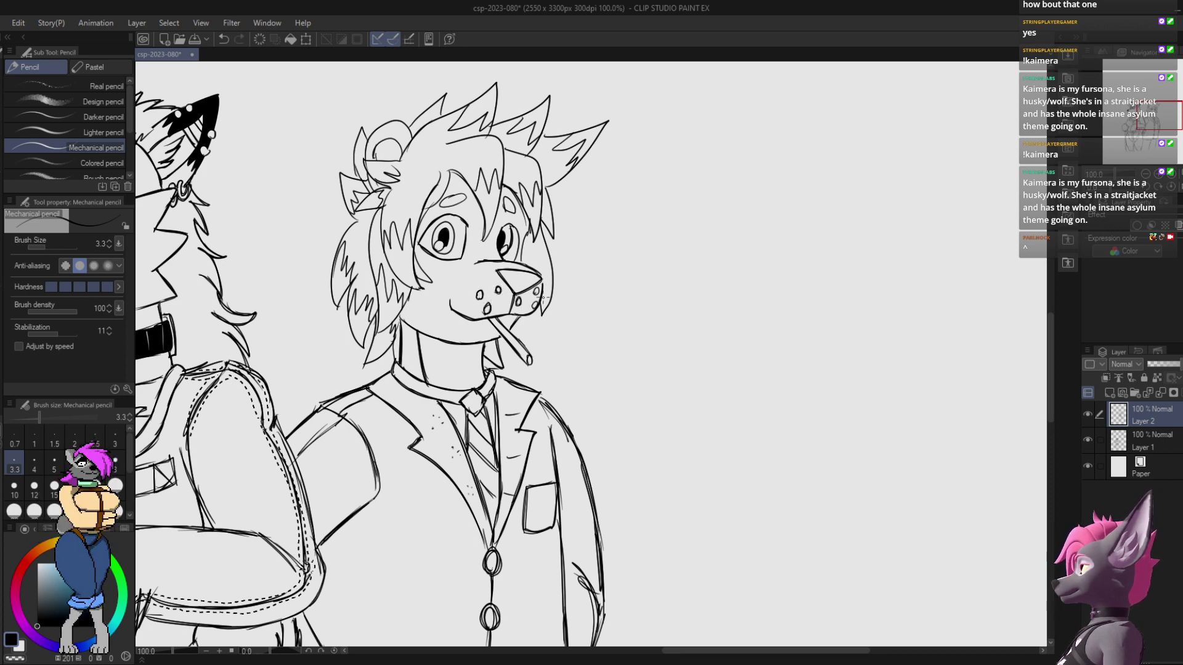
scroll(553, 271, down, 5)
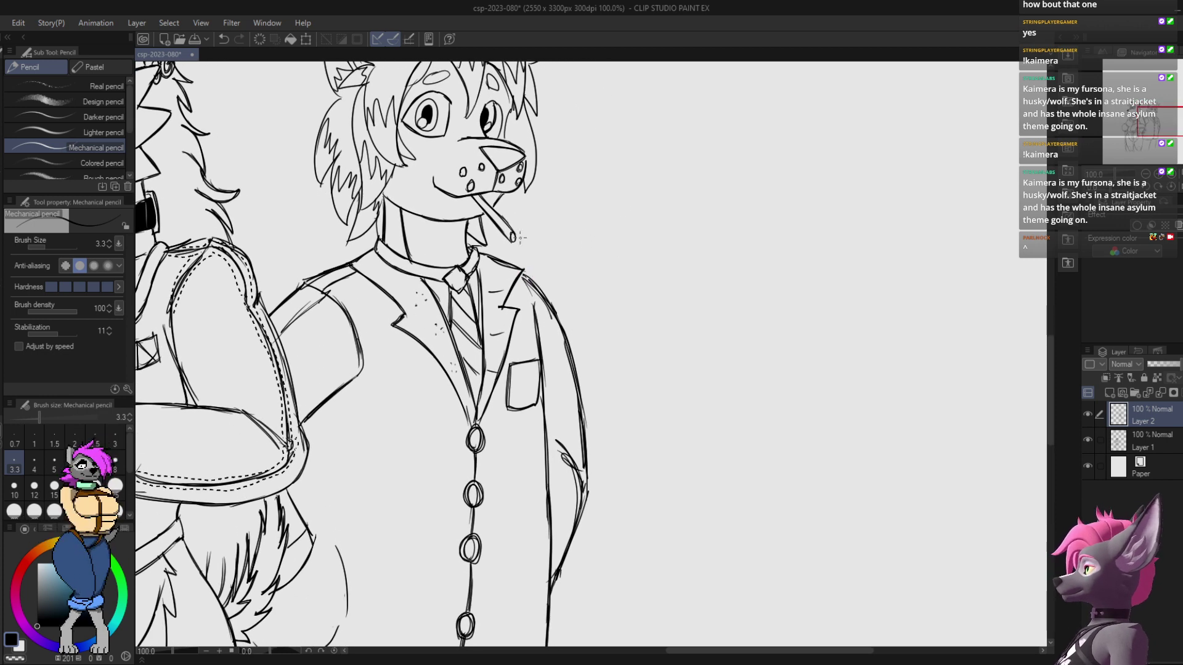
key(e)
key(p)
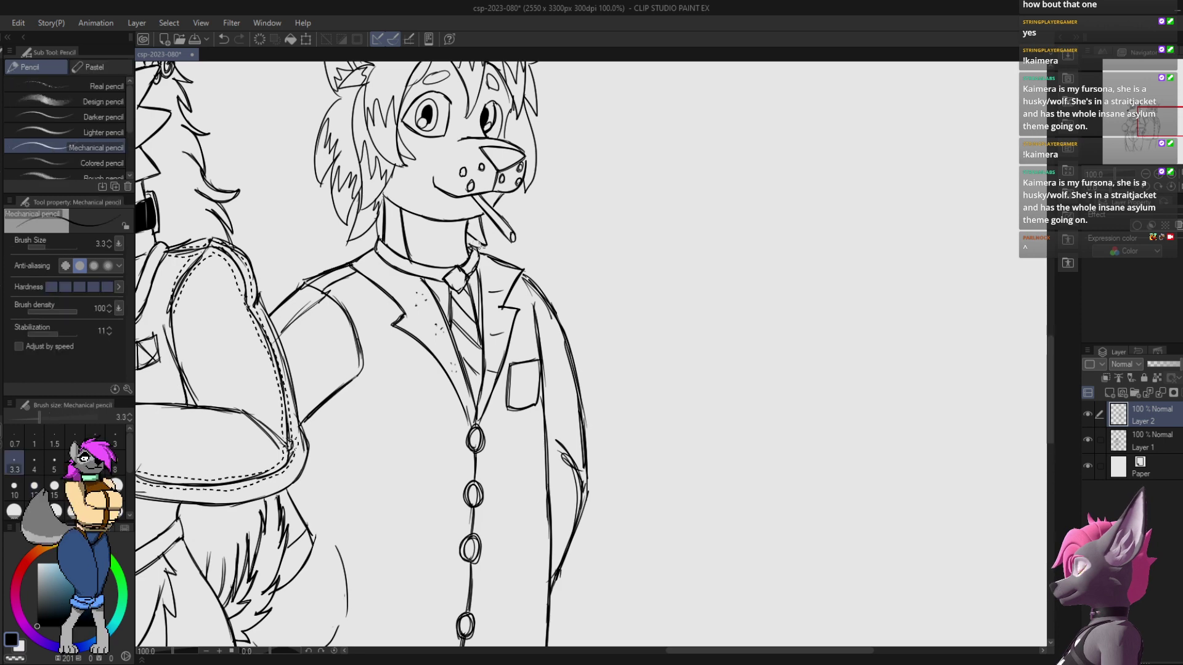
drag(359, 143, 395, 282)
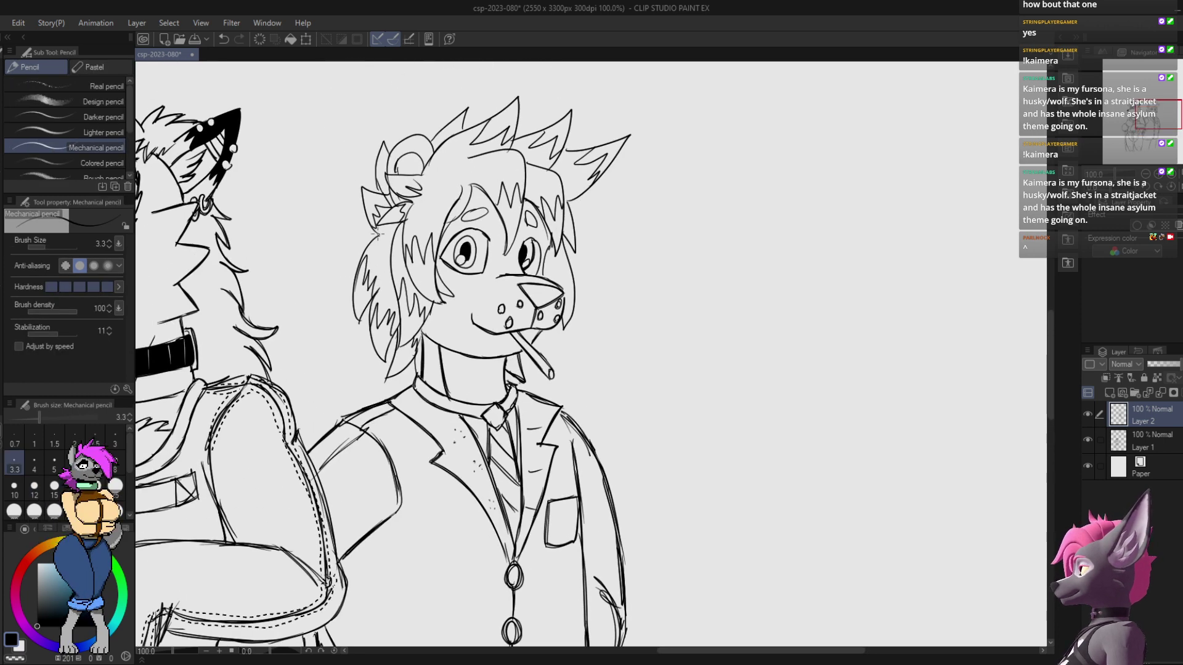
Step: Darken the outer hair strands hanging behind the near cheek, undoing the strokes that miss the sketch
drag(380, 234, 354, 310)
key(ctrl+z)
mouse_move(375, 239)
mouse_down()
mouse_move(356, 308)
mouse_move(352, 290)
mouse_move(359, 322)
mouse_move(377, 291)
mouse_move(381, 362)
mouse_move(397, 329)
mouse_up()
key(ctrl+z)
mouse_move(399, 318)
mouse_down()
mouse_move(409, 254)
mouse_move(396, 317)
mouse_move(425, 293)
mouse_move(418, 283)
mouse_move(409, 318)
mouse_move(392, 274)
mouse_move(402, 218)
mouse_move(423, 281)
mouse_move(444, 296)
mouse_move(435, 252)
mouse_move(471, 179)
mouse_move(486, 201)
mouse_move(463, 213)
mouse_up()
key(ctrl+z)
Step: Strengthen the inner strands of the back hair and the jagged lock framing the near side of the face
mouse_move(551, 149)
mouse_down()
mouse_move(528, 239)
mouse_move(580, 165)
mouse_move(608, 187)
mouse_up()
mouse_move(430, 266)
mouse_down()
mouse_move(412, 215)
mouse_move(427, 242)
mouse_up()
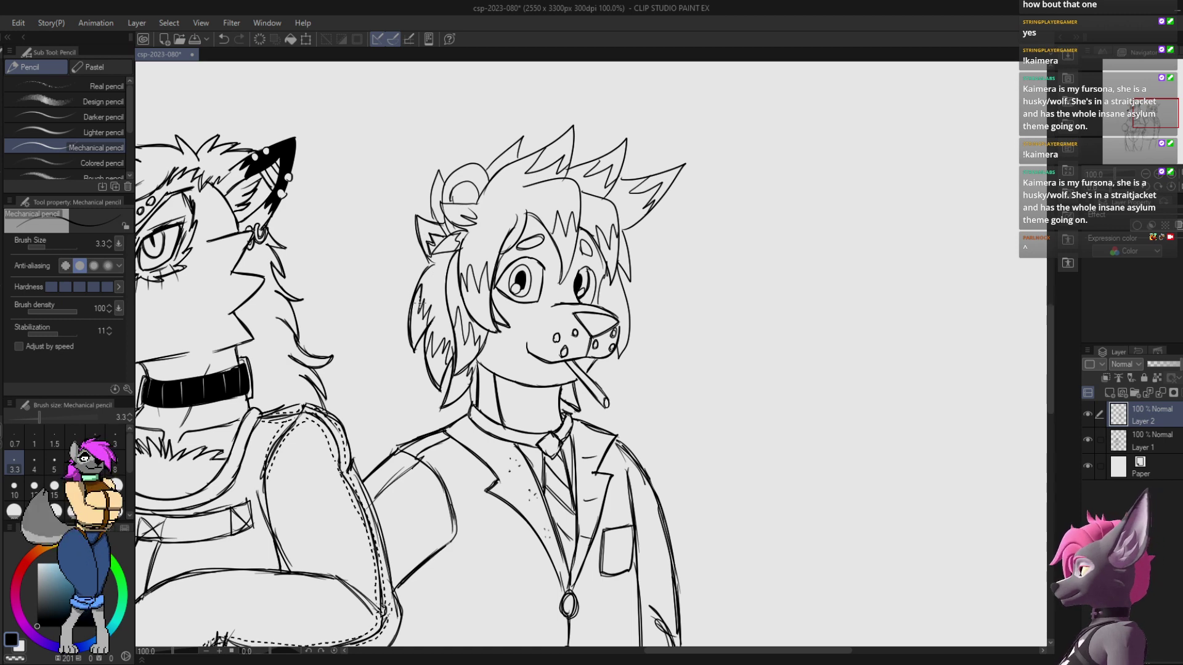
mouse_move(429, 356)
mouse_down()
mouse_move(434, 329)
mouse_move(468, 348)
mouse_move(476, 339)
mouse_move(466, 365)
mouse_up()
drag(481, 243, 465, 291)
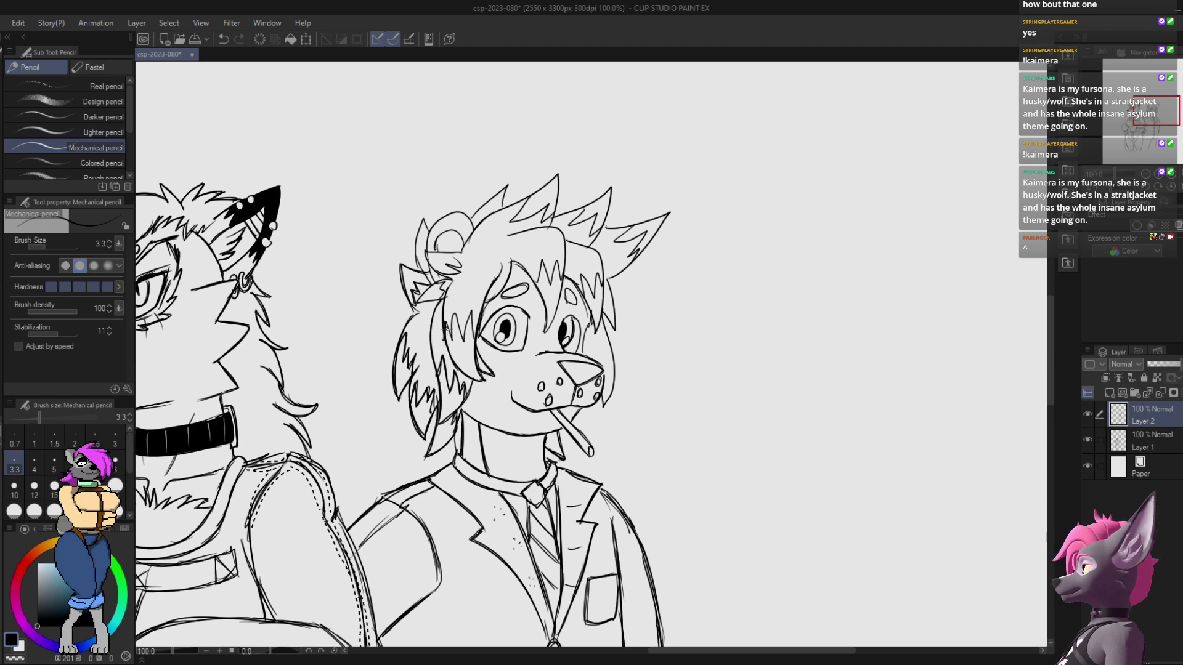
mouse_move(446, 330)
mouse_down()
mouse_move(455, 312)
mouse_move(470, 345)
mouse_move(475, 310)
mouse_move(449, 371)
mouse_move(446, 360)
mouse_up()
drag(435, 359, 449, 340)
key(ctrl+z)
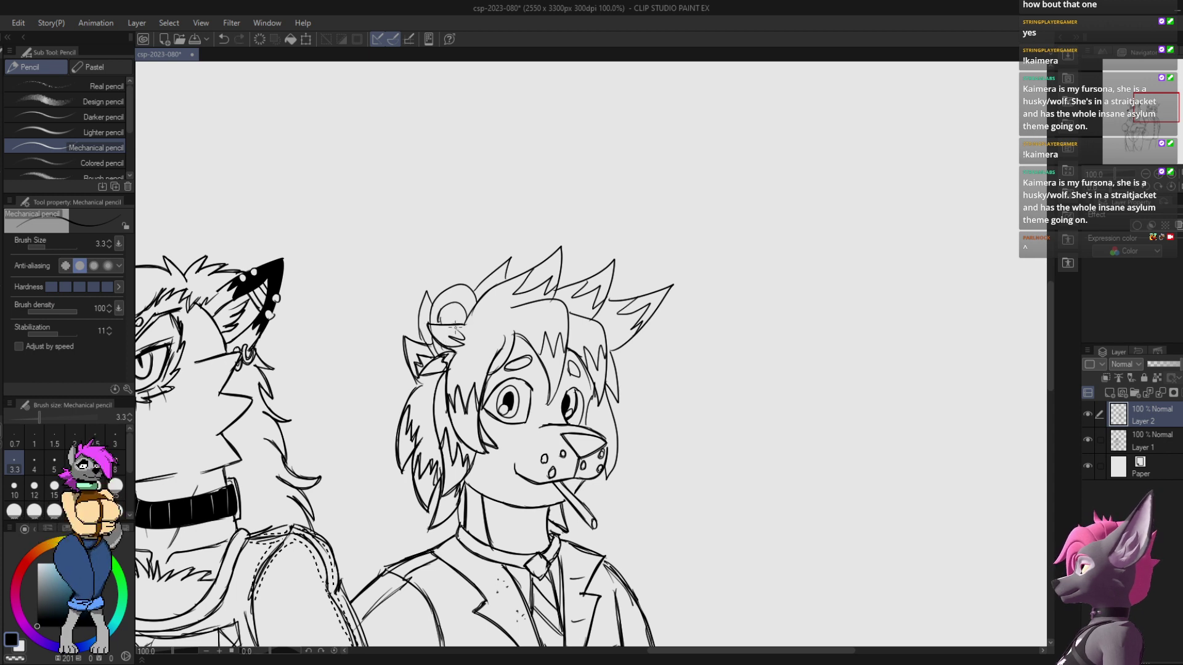
Step: Clean up and thicken the near ear's round outline and the fur tufts around it, and save the drawing
key(e)
key(p)
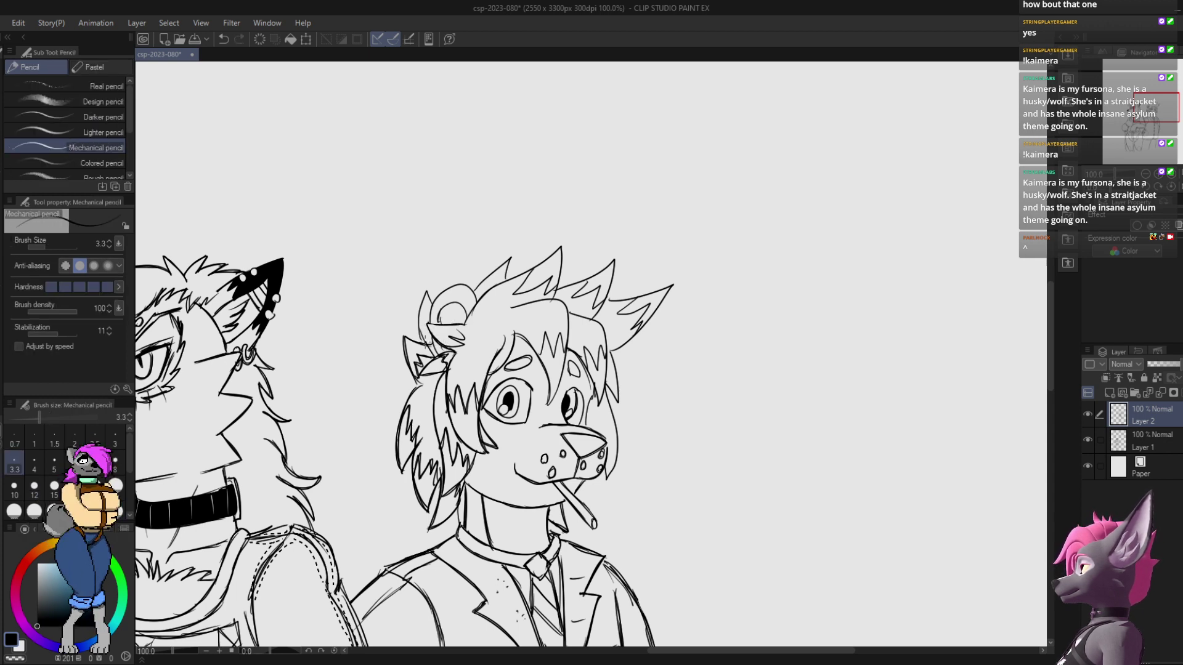
mouse_move(426, 338)
mouse_down()
mouse_move(425, 293)
mouse_move(453, 284)
mouse_move(479, 300)
mouse_move(437, 326)
mouse_move(471, 323)
mouse_move(497, 281)
mouse_move(549, 259)
mouse_up()
key(ctrl+z)
key(e)
key(p)
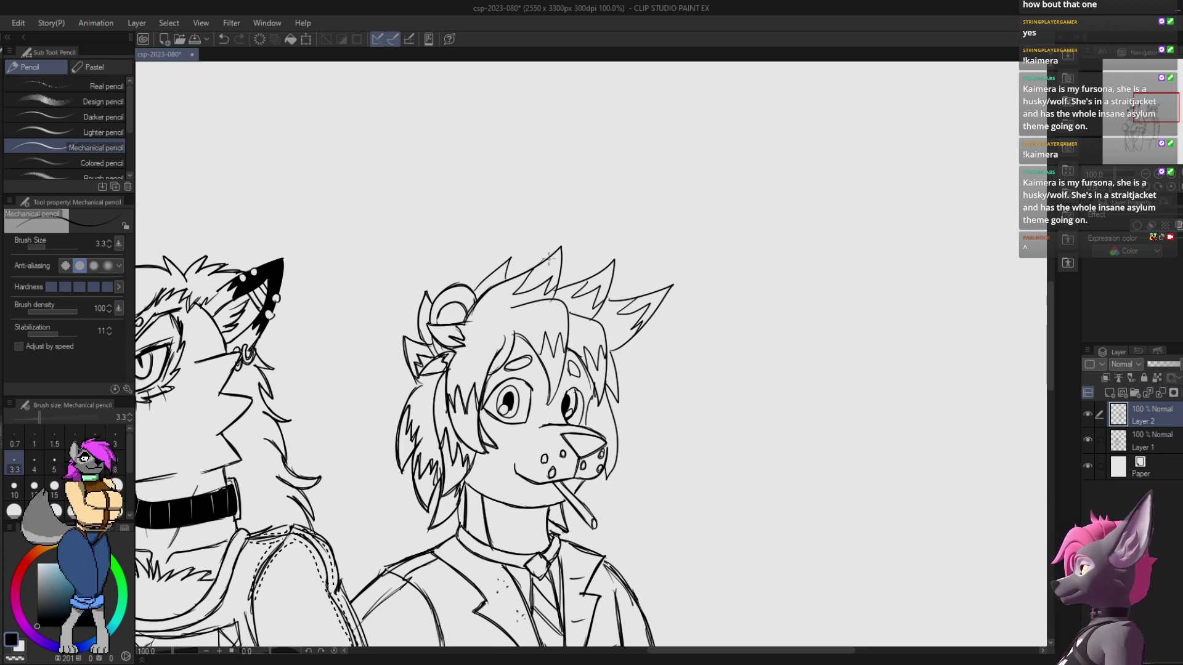
key(ctrl+s)
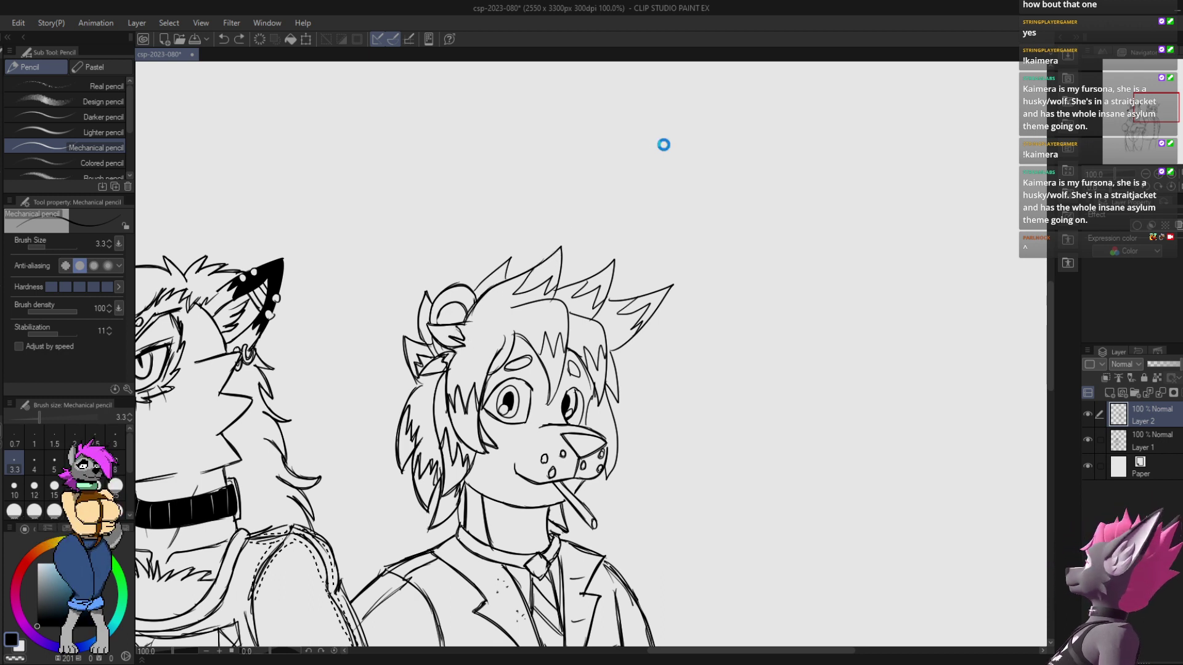
Step: Darken the first hair spike beside the near ear, undoing the stroke that misses
drag(564, 212, 549, 303)
key(ctrl+z)
drag(556, 249, 548, 300)
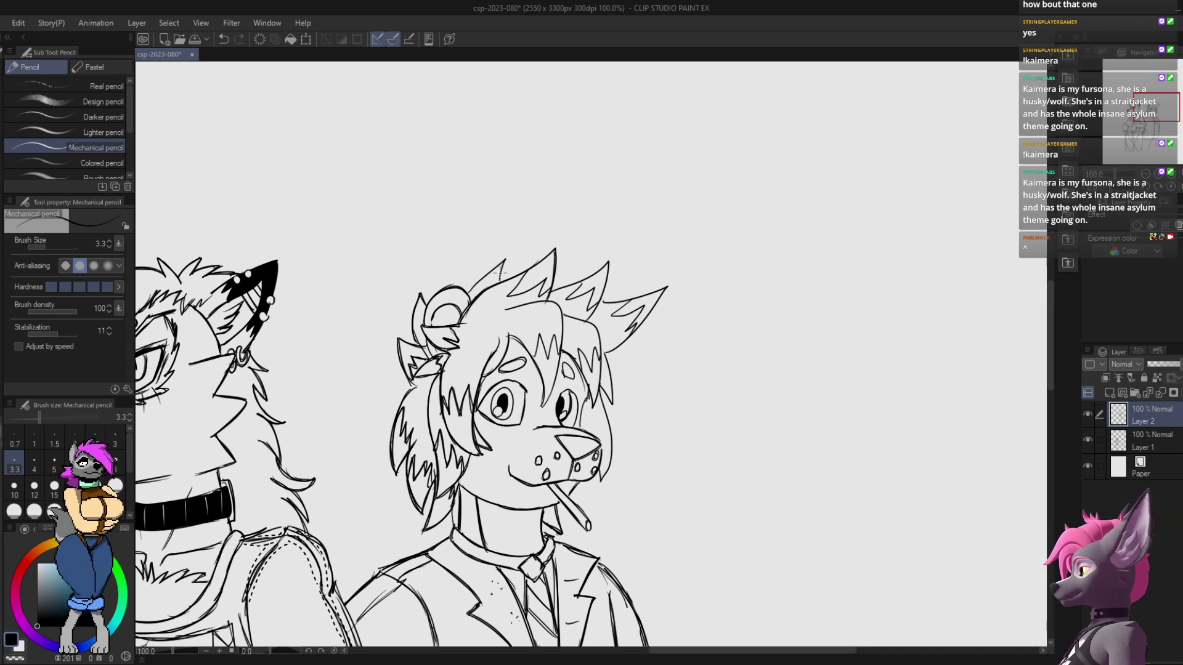
drag(471, 295, 503, 261)
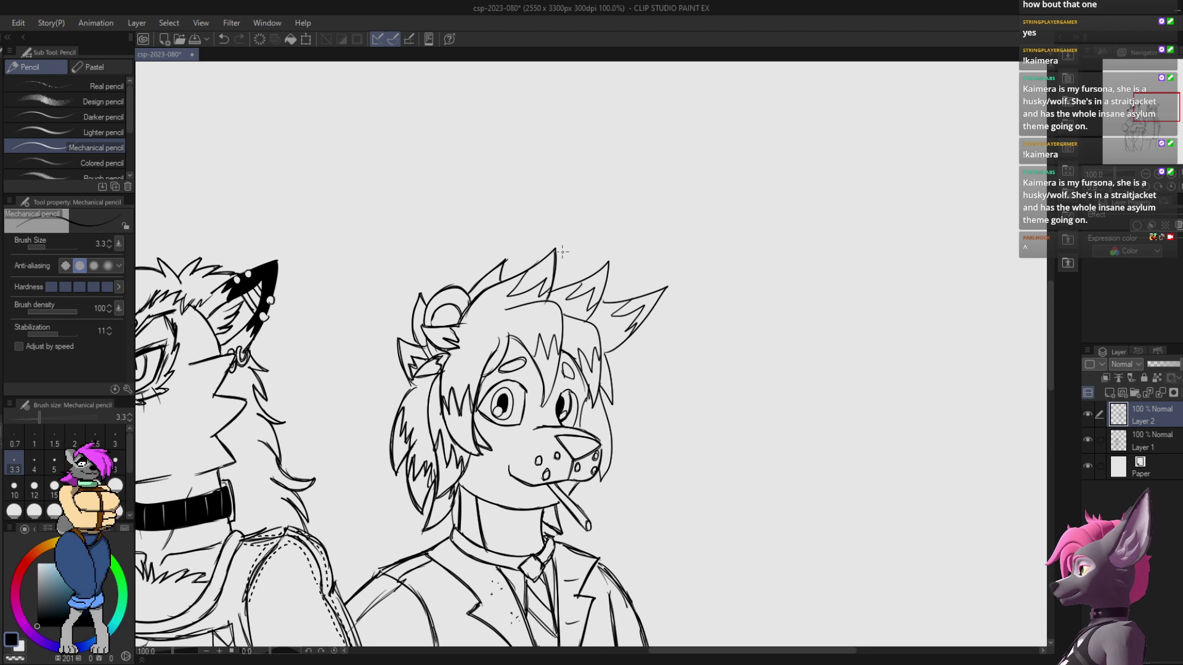
Step: Darken the top edge and pointed locks of the fringe over the forehead, undoing the strokes that miss
mouse_move(505, 311)
mouse_down()
mouse_move(555, 303)
mouse_move(562, 337)
mouse_up()
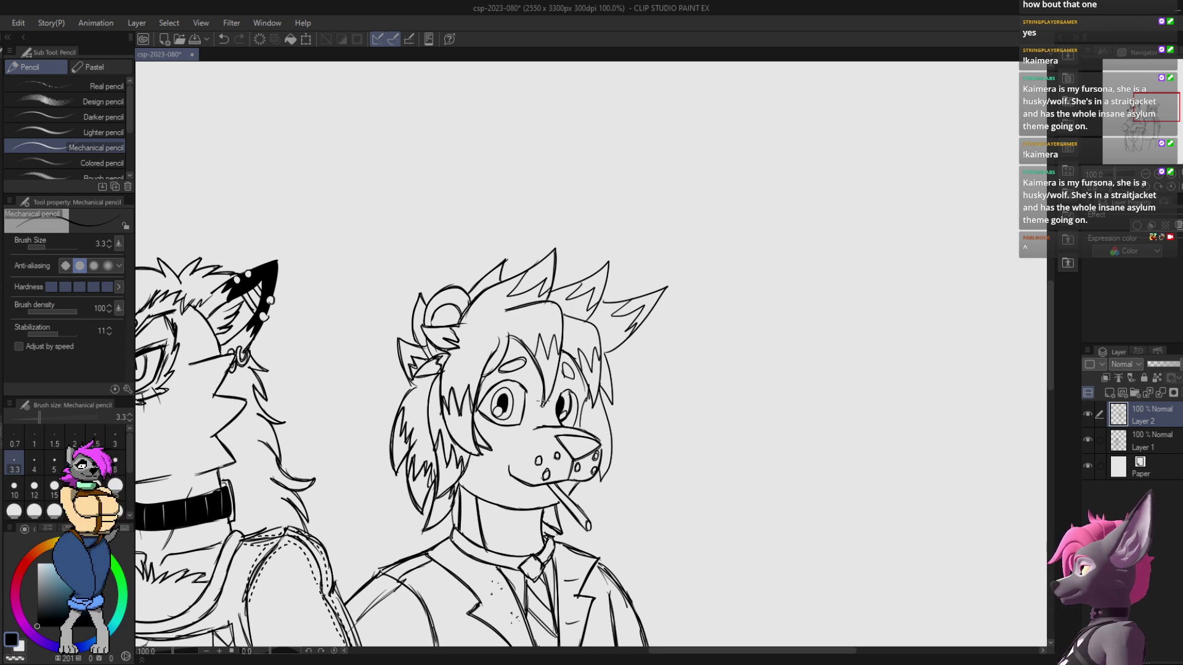
mouse_move(512, 342)
mouse_down()
mouse_move(491, 373)
mouse_move(546, 358)
mouse_move(590, 374)
mouse_move(600, 351)
mouse_move(593, 407)
mouse_up()
key(ctrl+z)
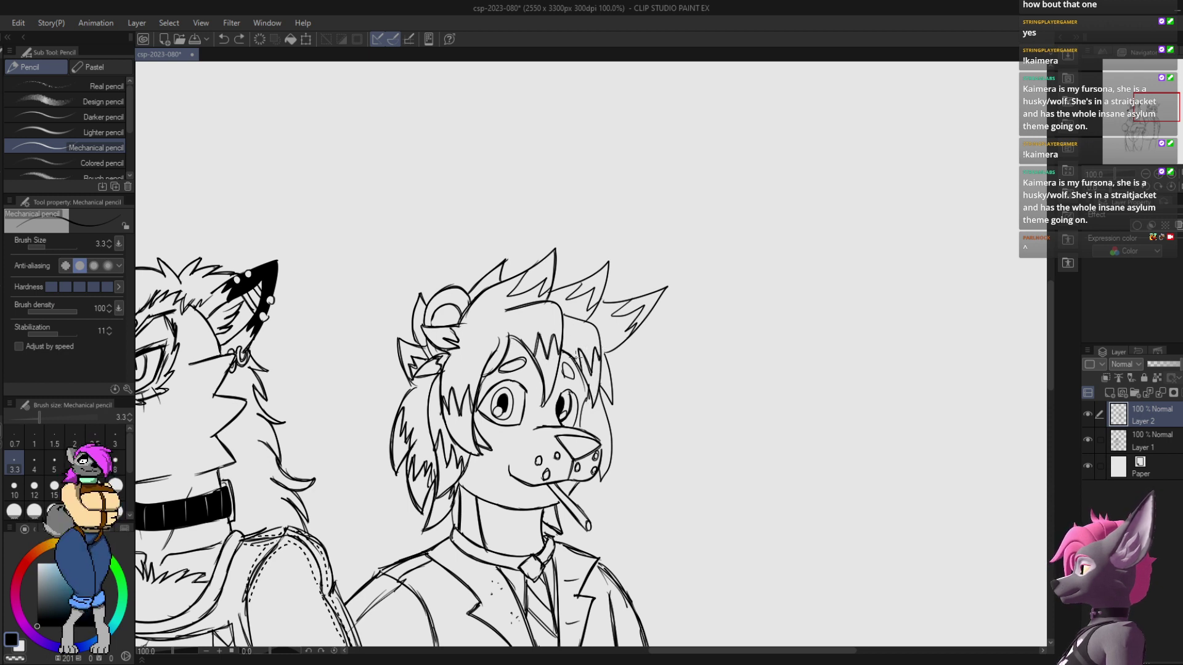
mouse_move(575, 357)
mouse_down()
mouse_move(590, 397)
mouse_move(596, 357)
mouse_move(574, 379)
mouse_move(539, 281)
mouse_move(532, 342)
mouse_move(520, 309)
mouse_move(531, 341)
mouse_move(545, 342)
mouse_move(525, 281)
mouse_up()
key(e)
key(p)
key(ctrl+z)
key(ctrl+z)
Step: Erase the messy lines at the far eyebrow and redraw the brow more boldly beneath the fringe
key(e)
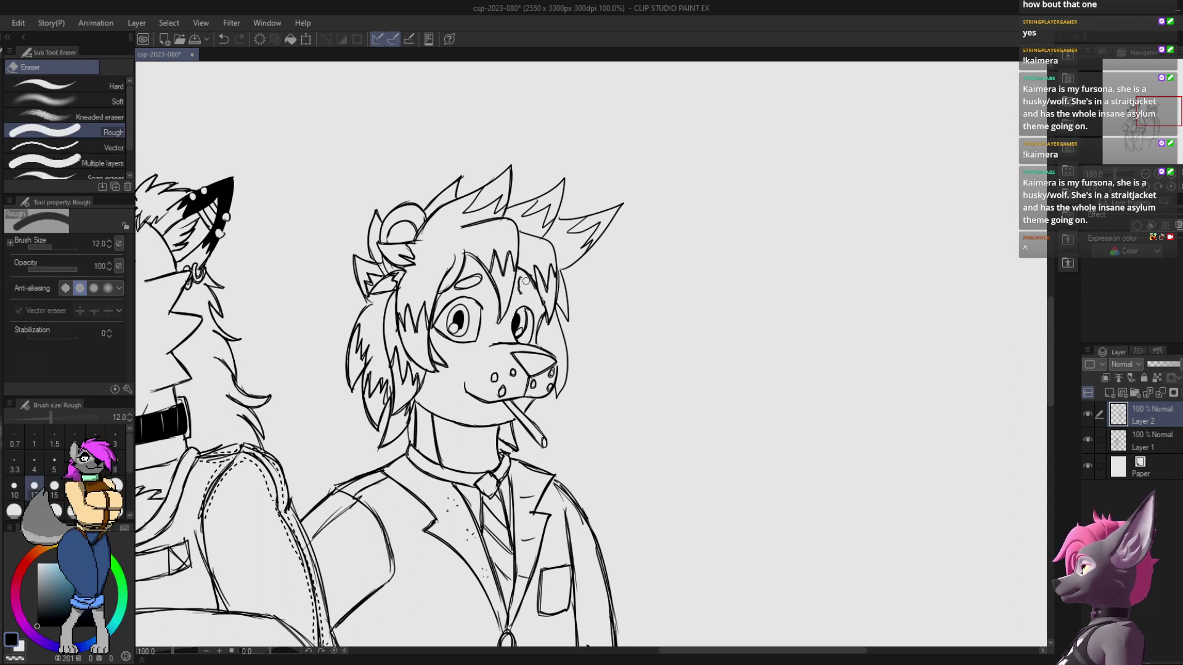
key(p)
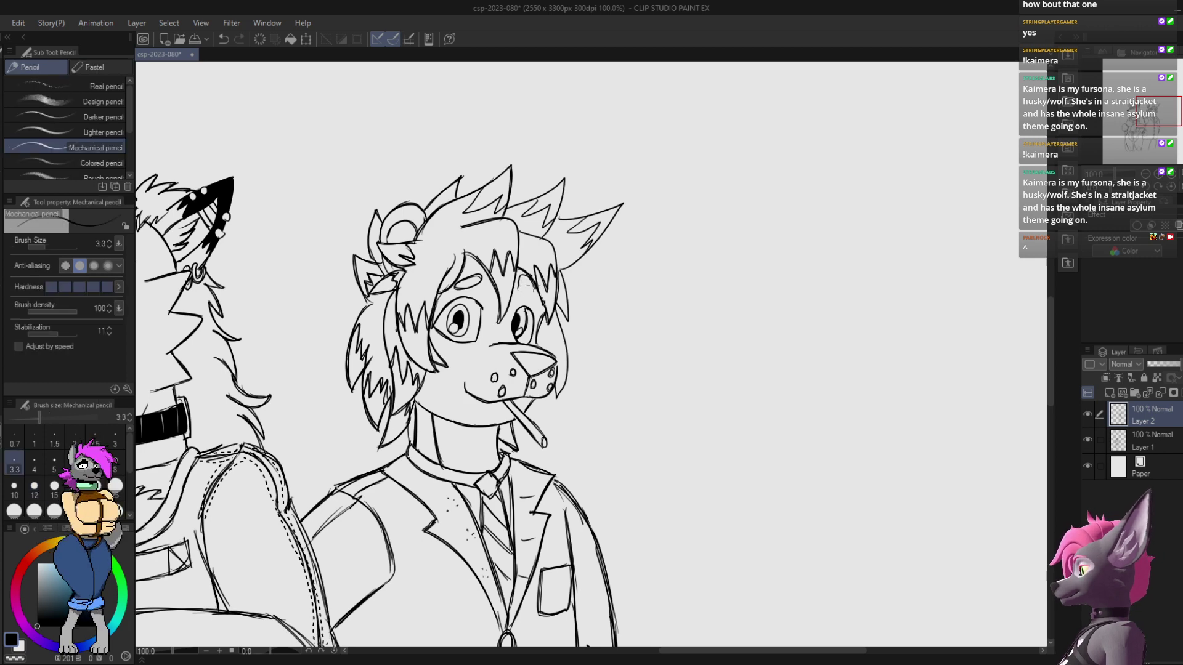
key(ctrl+z)
drag(525, 290, 536, 290)
drag(520, 284, 534, 295)
drag(611, 327, 569, 244)
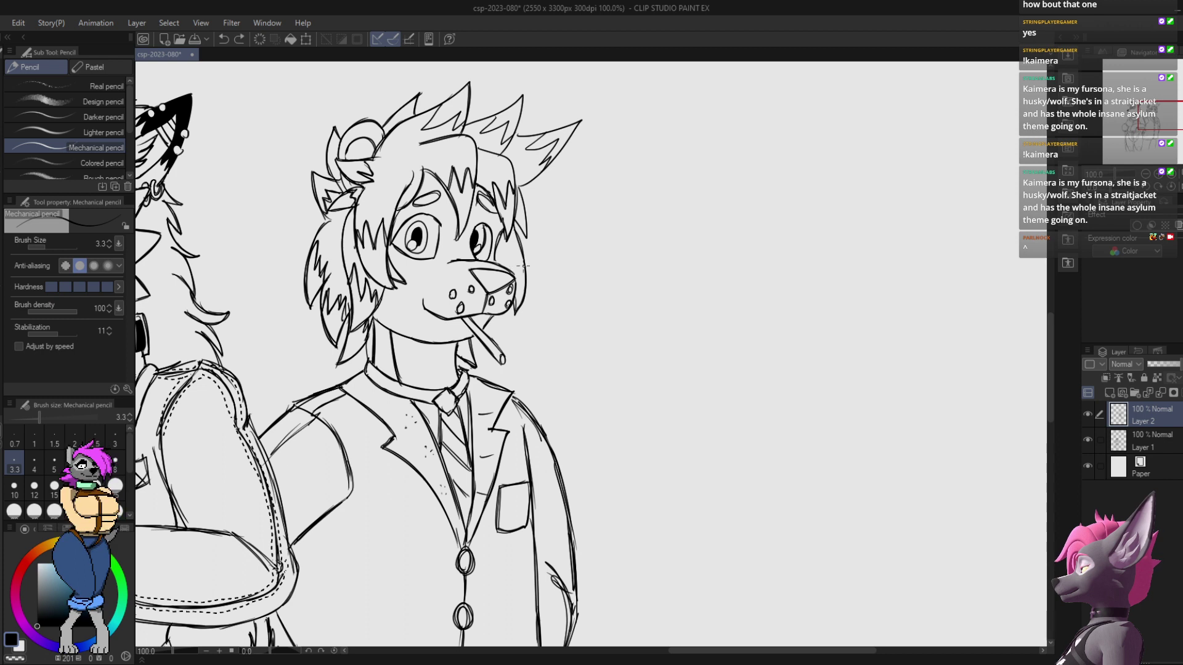
Step: Strengthen the hair strands along the far side of the face down to the muzzle, and save the drawing
drag(519, 275, 523, 259)
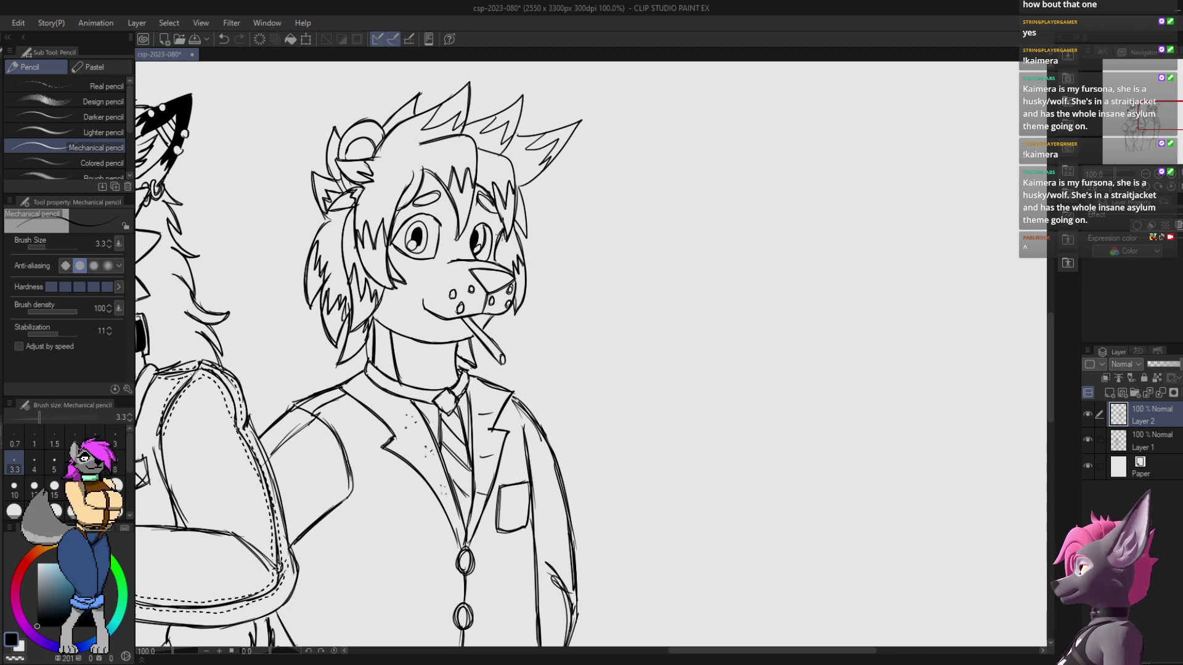
key(ctrl+z)
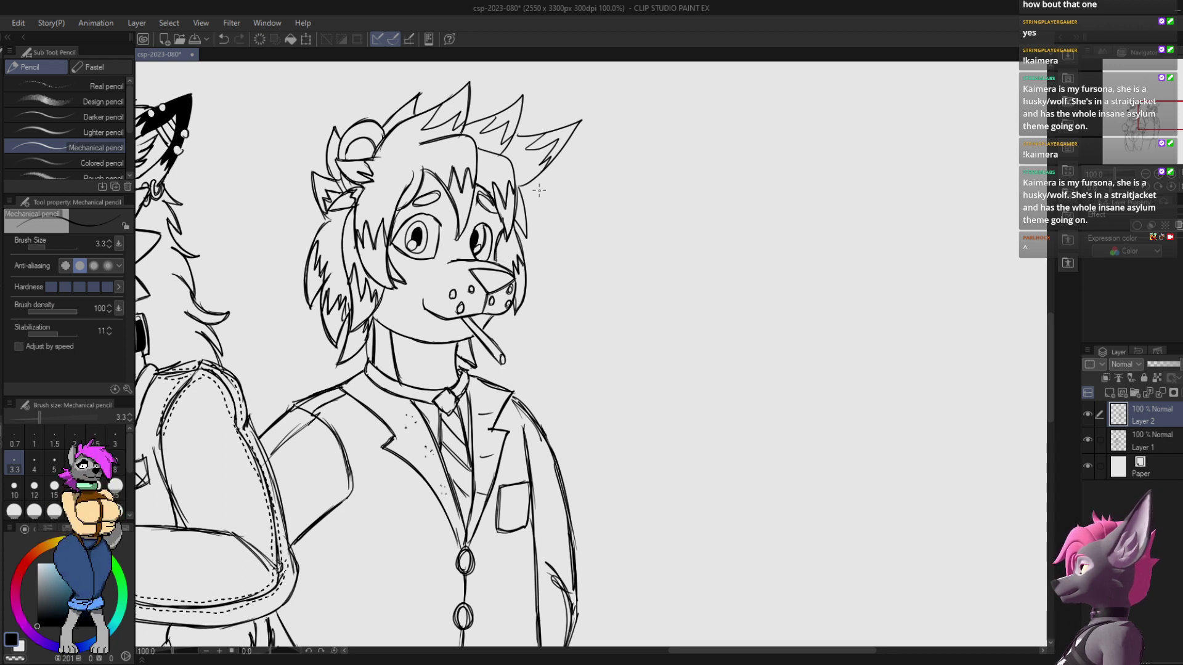
drag(524, 205, 528, 213)
drag(491, 322, 494, 297)
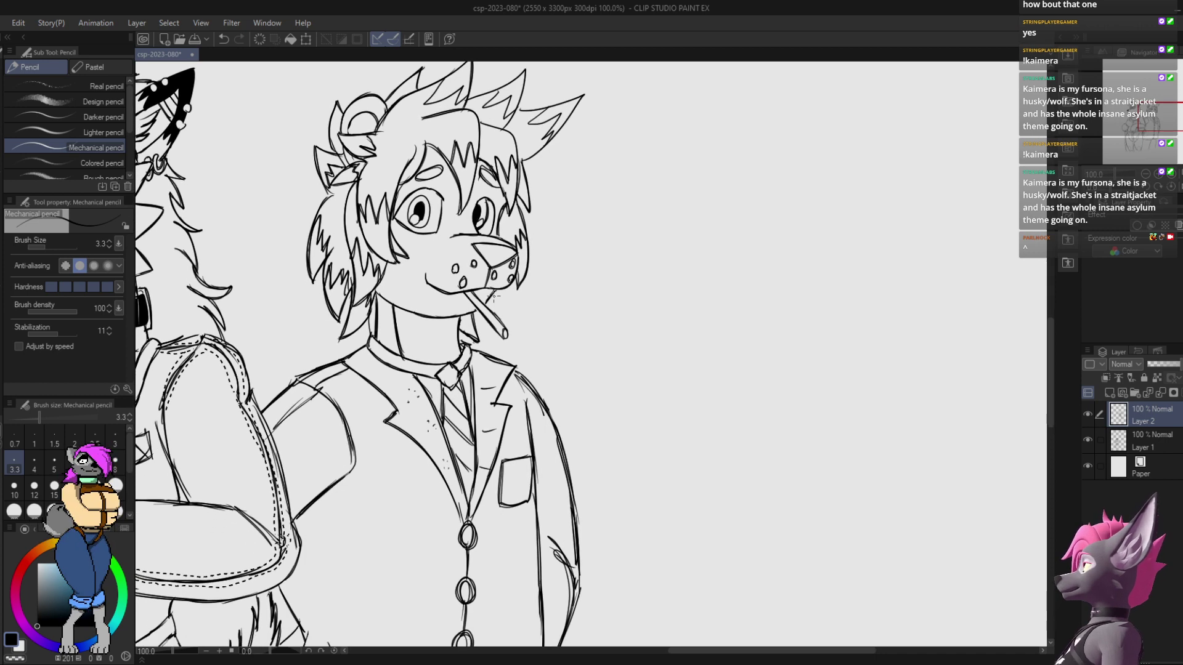
scroll(490, 295, up, 5)
key(ctrl+s)
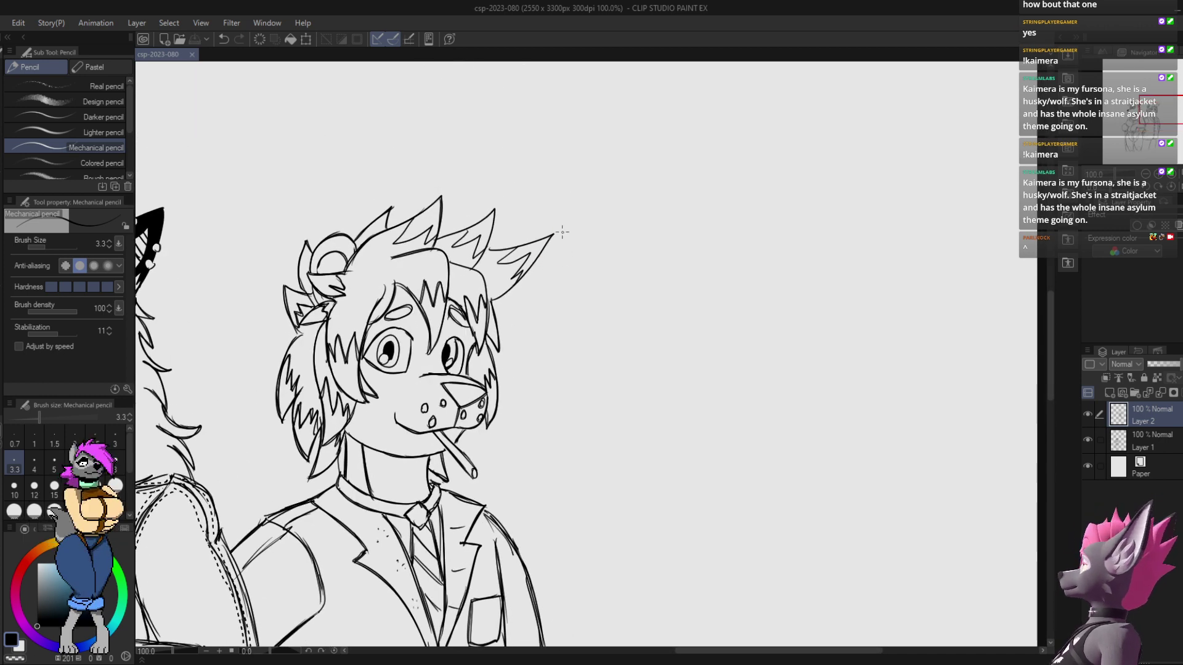
Step: Redraw the large hair spike on the far side of the head and darken the spikes beside it
drag(493, 300, 541, 255)
key(ctrl+z)
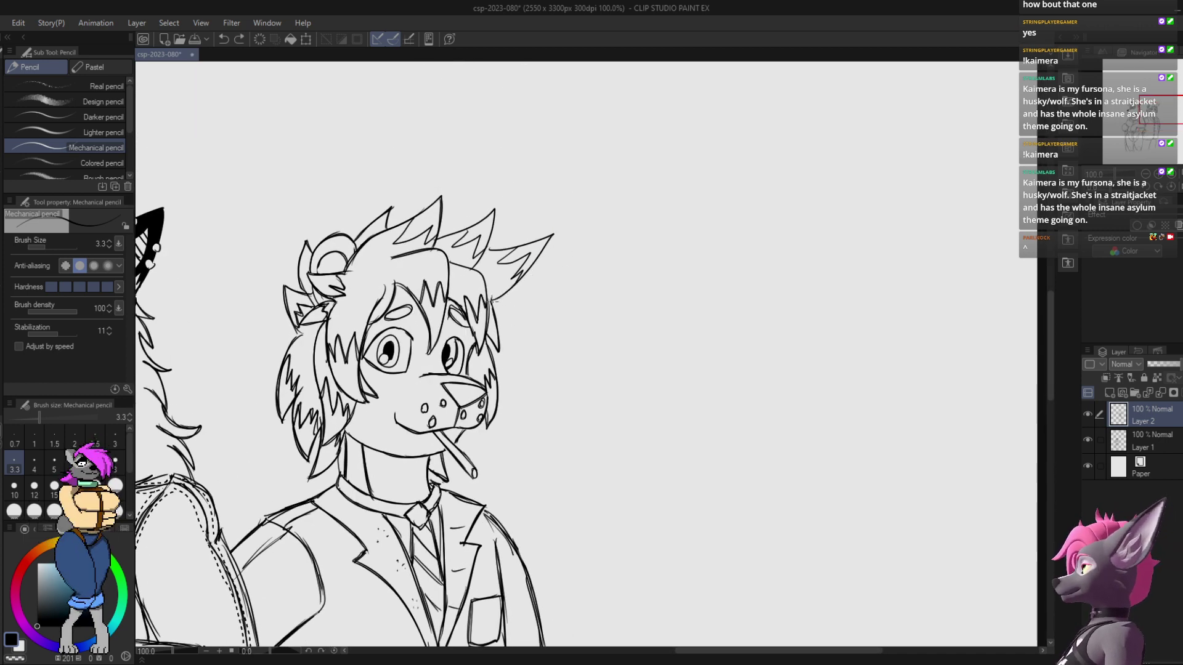
mouse_move(493, 300)
mouse_down()
mouse_move(535, 255)
mouse_move(667, 224)
mouse_up()
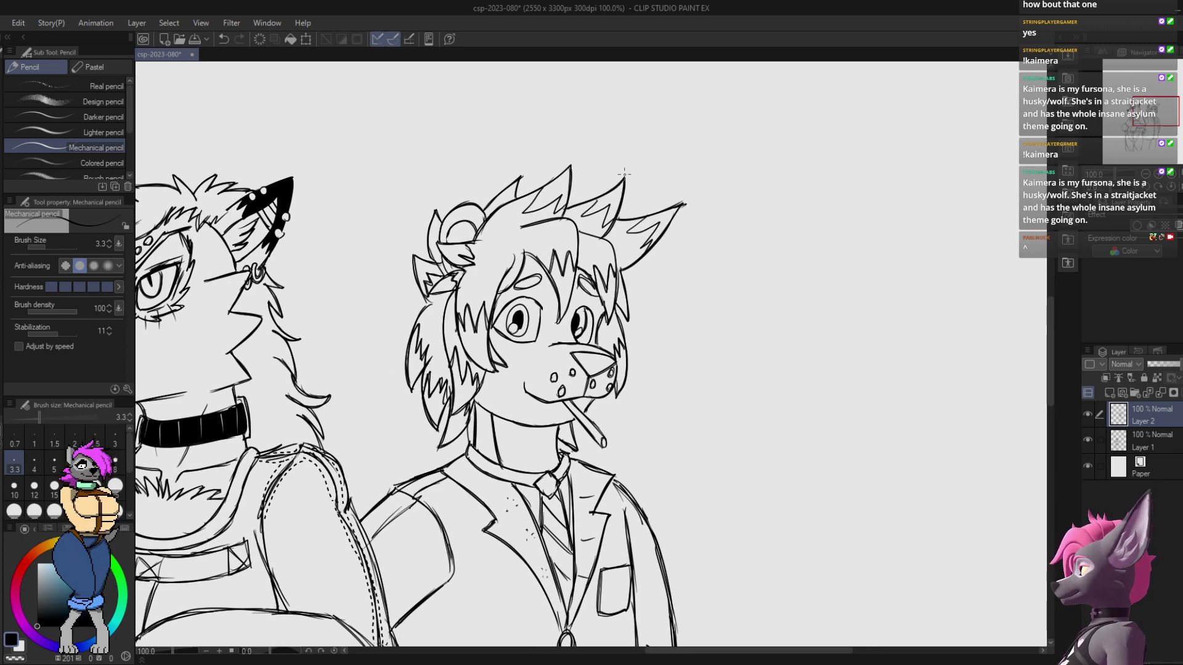
mouse_move(568, 220)
mouse_down()
mouse_move(542, 188)
mouse_move(562, 200)
mouse_up()
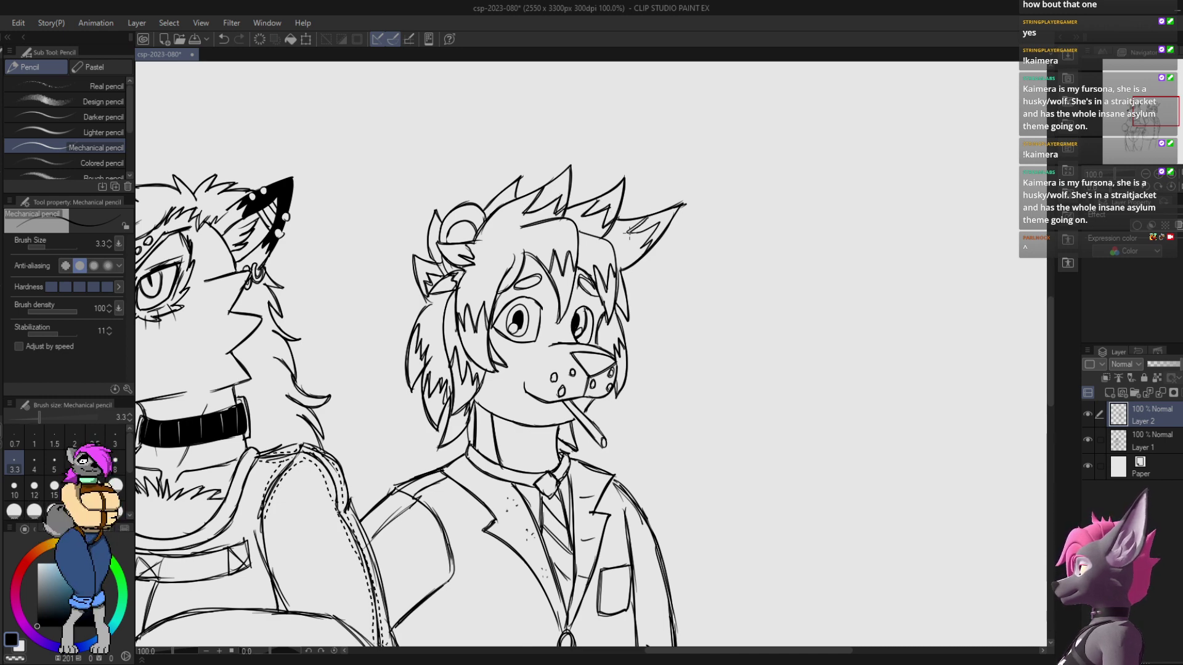
Step: Retry small strokes on the far hair spike and the far eye, undo the misses, and save the drawing
key(ctrl+z)
mouse_move(654, 222)
mouse_down()
mouse_move(626, 234)
mouse_move(661, 221)
mouse_move(639, 255)
mouse_up()
key(ctrl+z)
drag(602, 282, 588, 229)
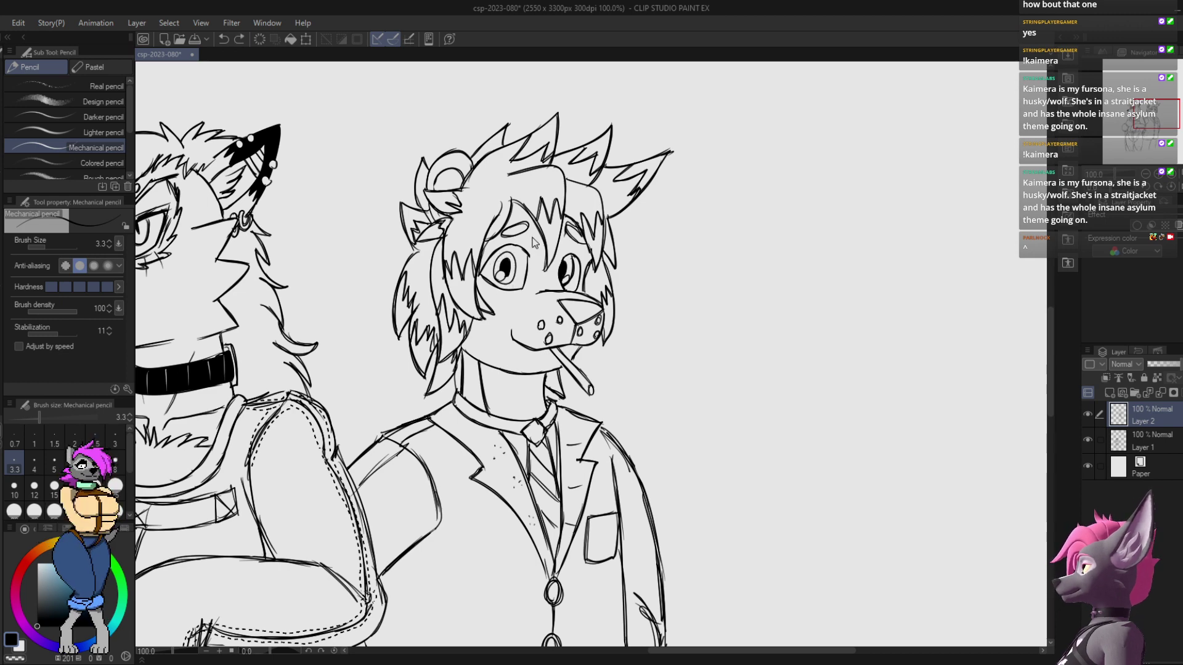
mouse_move(571, 258)
mouse_down()
mouse_move(575, 270)
mouse_move(569, 258)
mouse_up()
key(ctrl+z)
key(e)
key(p)
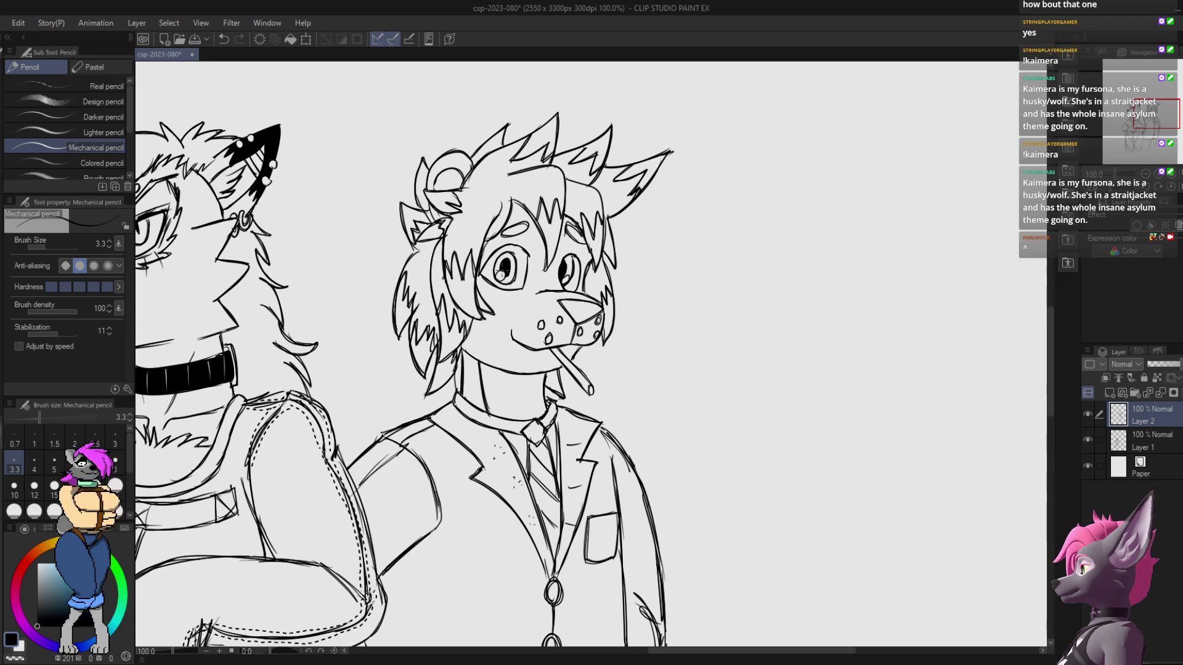
drag(610, 198, 649, 85)
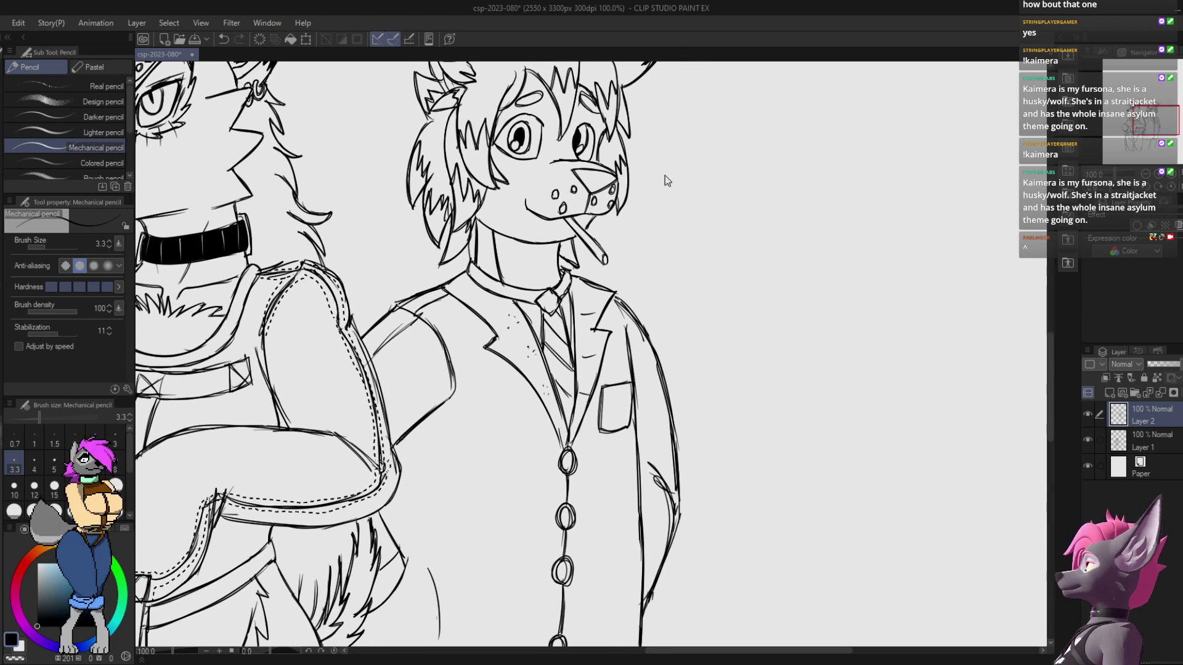
drag(665, 180, 702, 66)
drag(731, 171, 845, 144)
key(ctrl+s)
Step: Crop the canvas to a rectangle of about 1342 x 1515 px framing both characters from above their heads to the upper thighs, and save
scroll(746, 191, down, 4)
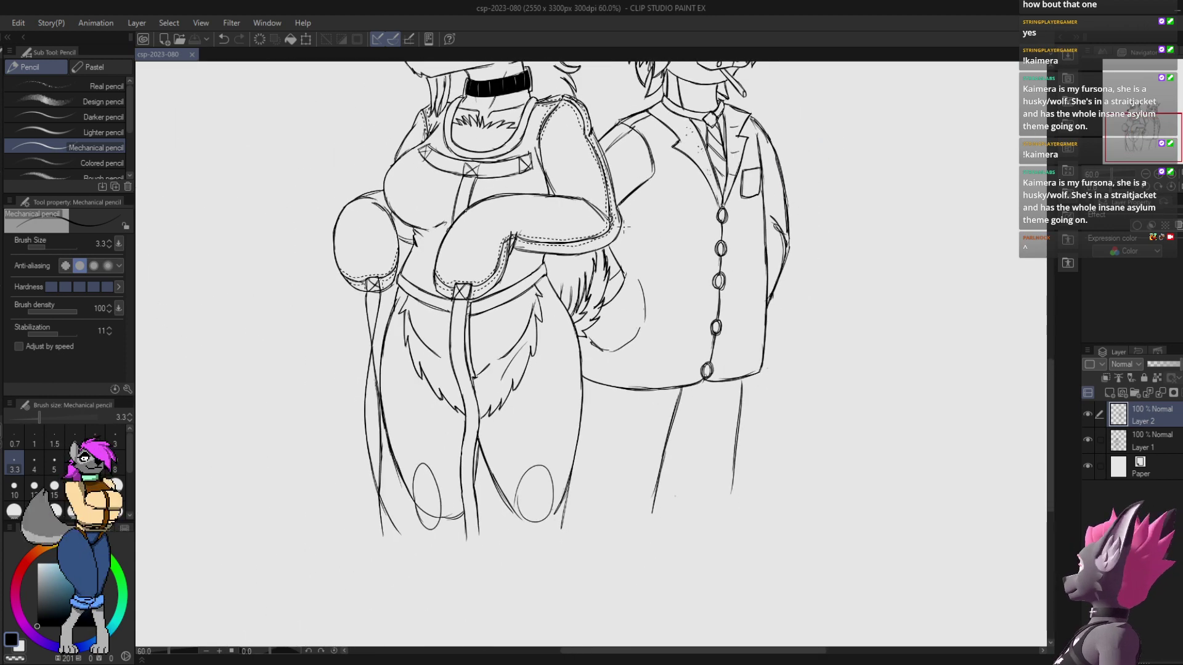
key(m)
drag(629, 202, 595, 407)
scroll(612, 370, down, 1)
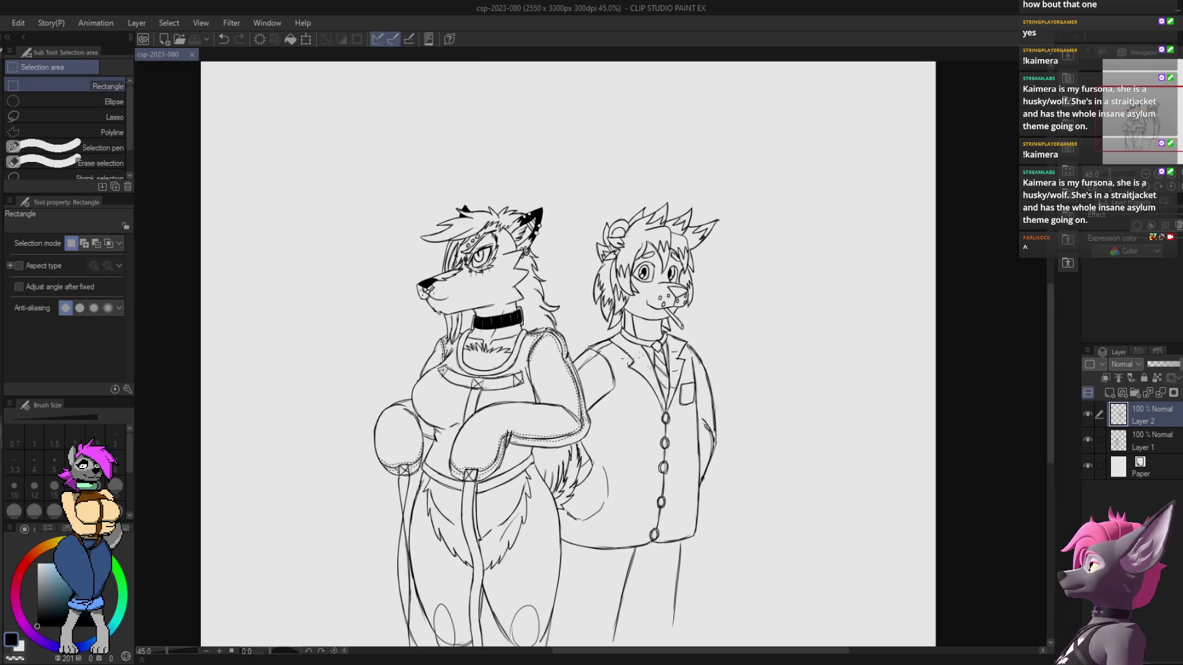
drag(664, 370, 616, 300)
drag(315, 125, 314, 98)
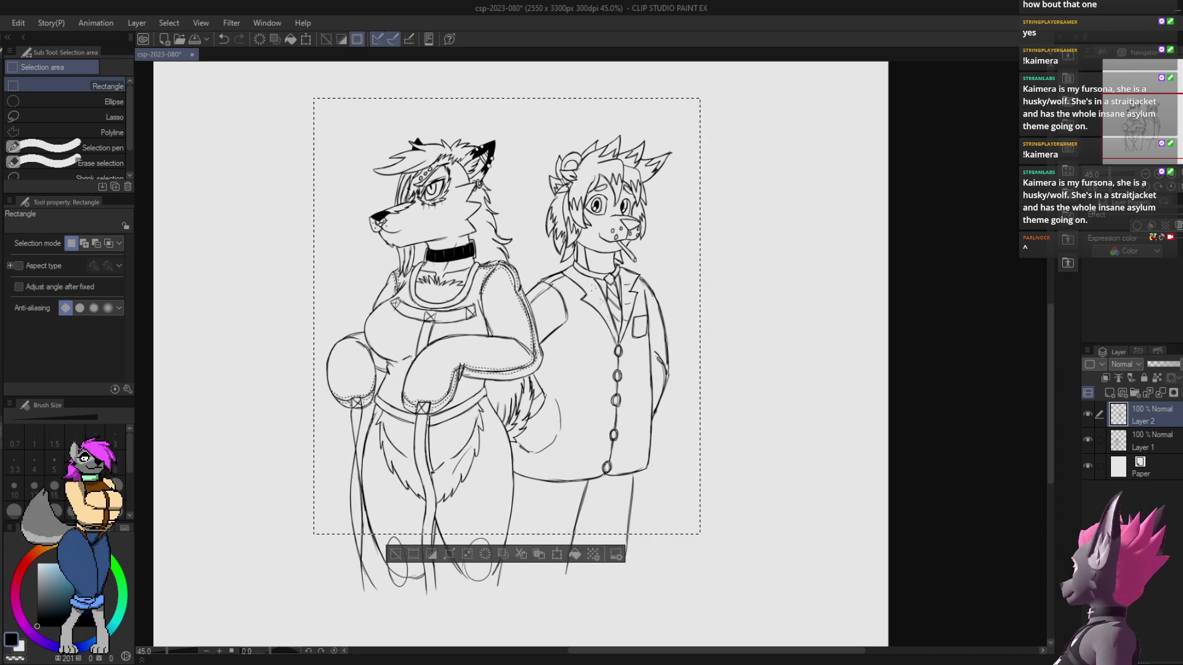
click(413, 554)
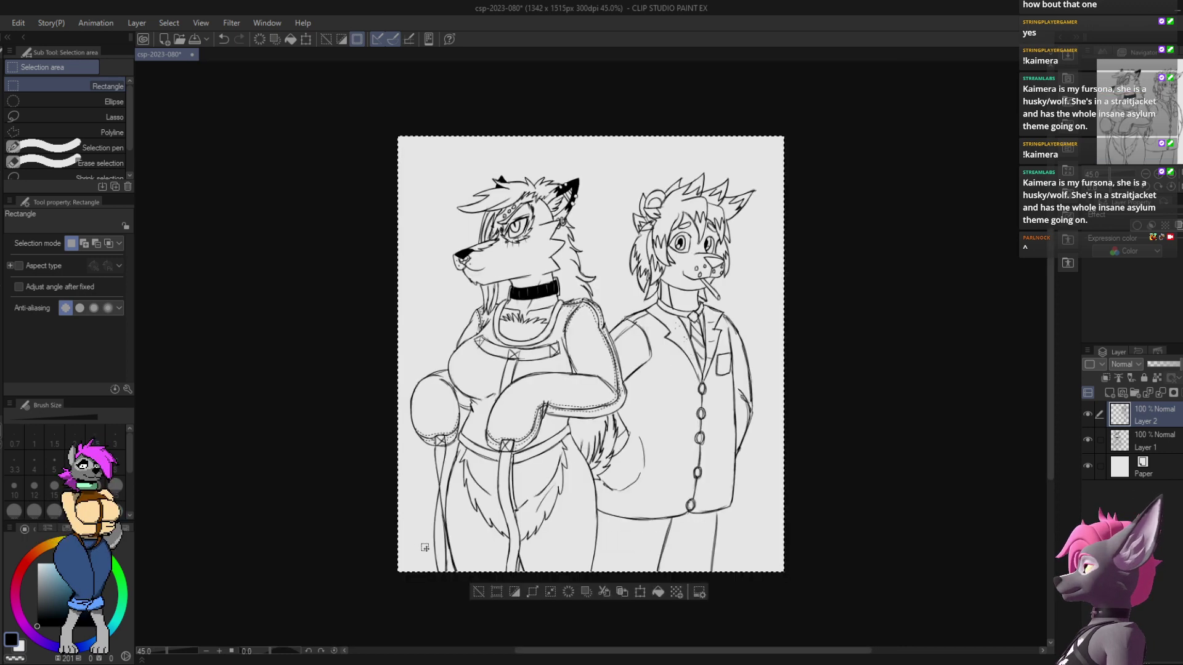
key(ctrl+s)
Step: Touch up the outline where the straitjacket's chest meets the near covered hand, working on Layer 1, and save the drawing
scroll(837, 502, up, 5)
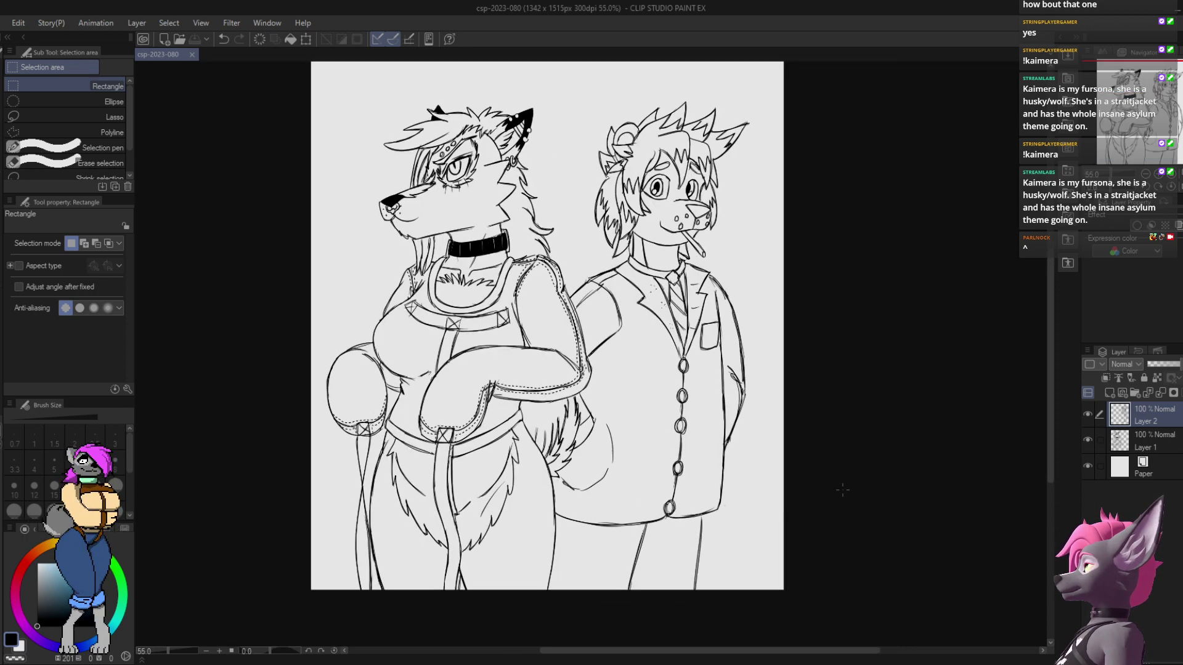
scroll(848, 486, up, 2)
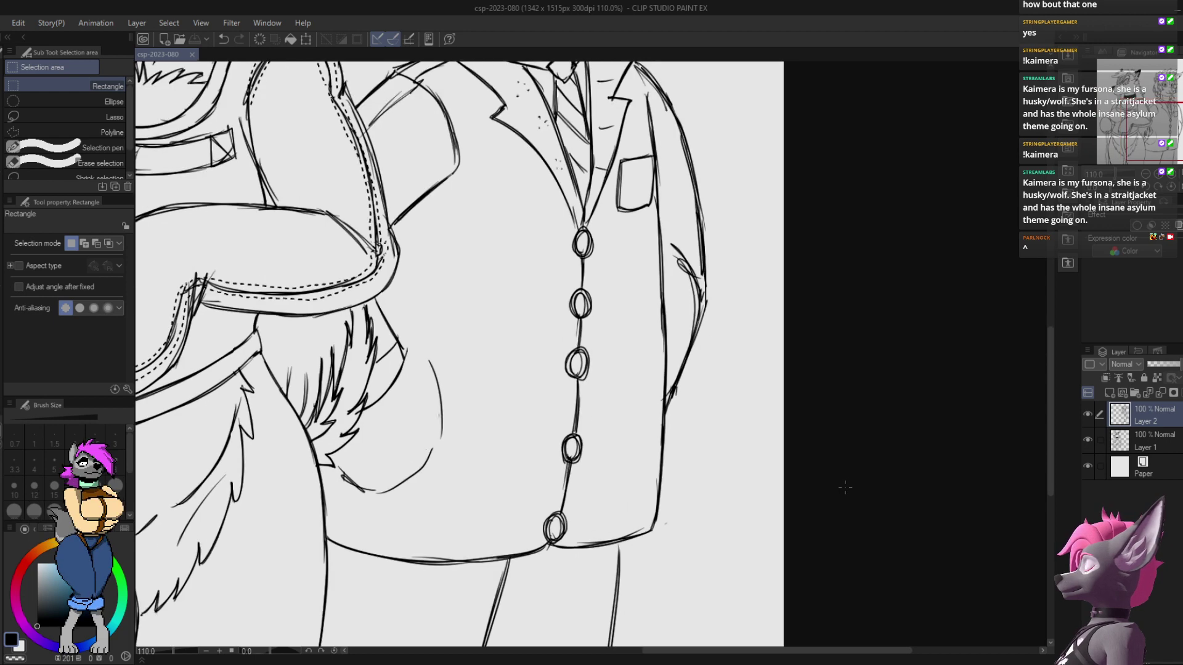
scroll(848, 487, down, 1)
mouse_move(758, 417)
mouse_down()
mouse_move(884, 376)
mouse_move(996, 383)
mouse_up()
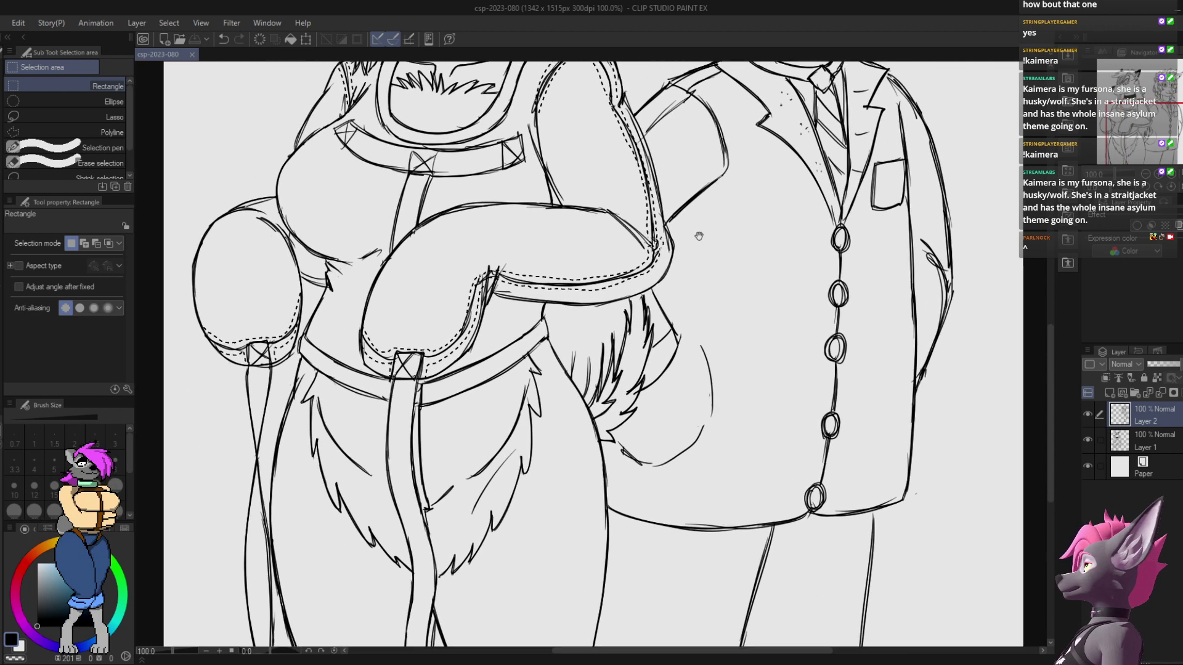
key(p)
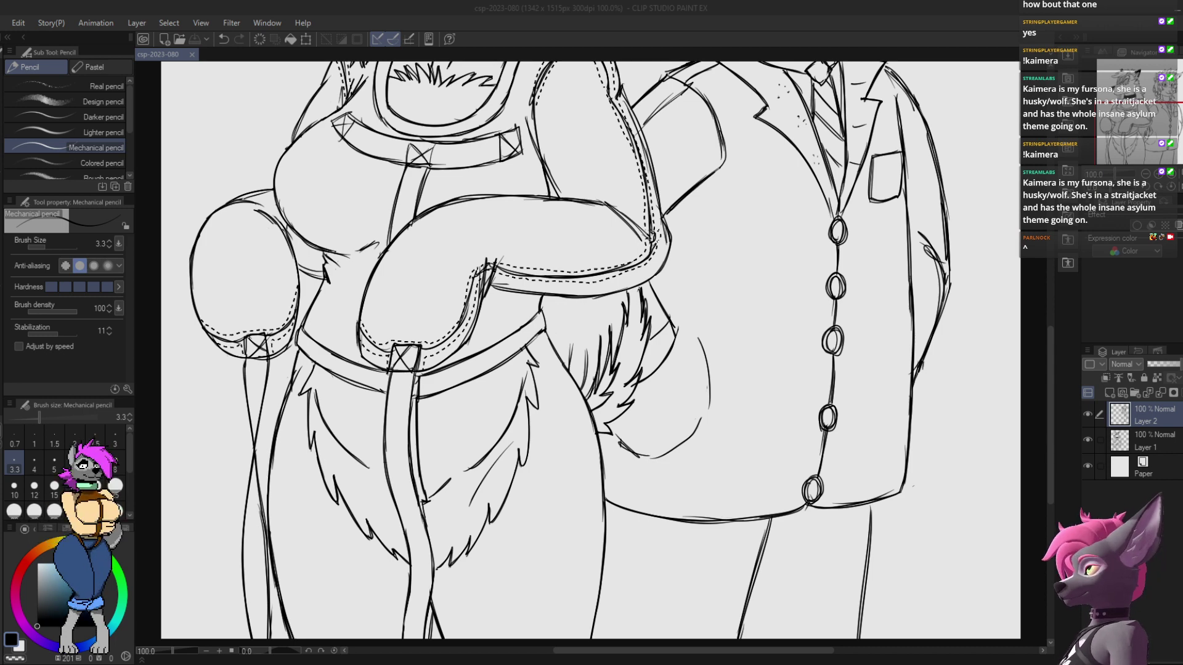
mouse_move(359, 142)
mouse_down()
mouse_move(319, 172)
mouse_move(338, 253)
mouse_up()
key(ctrl+z)
key(e)
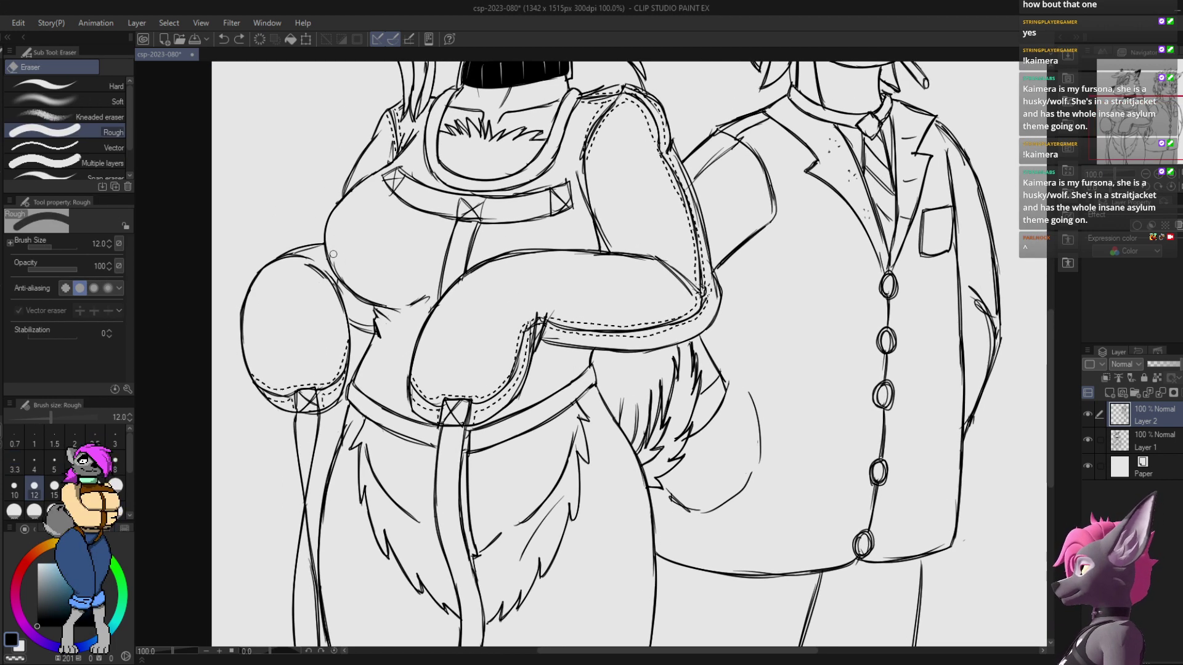
click(332, 253)
drag(582, 207, 511, 263)
click(1147, 441)
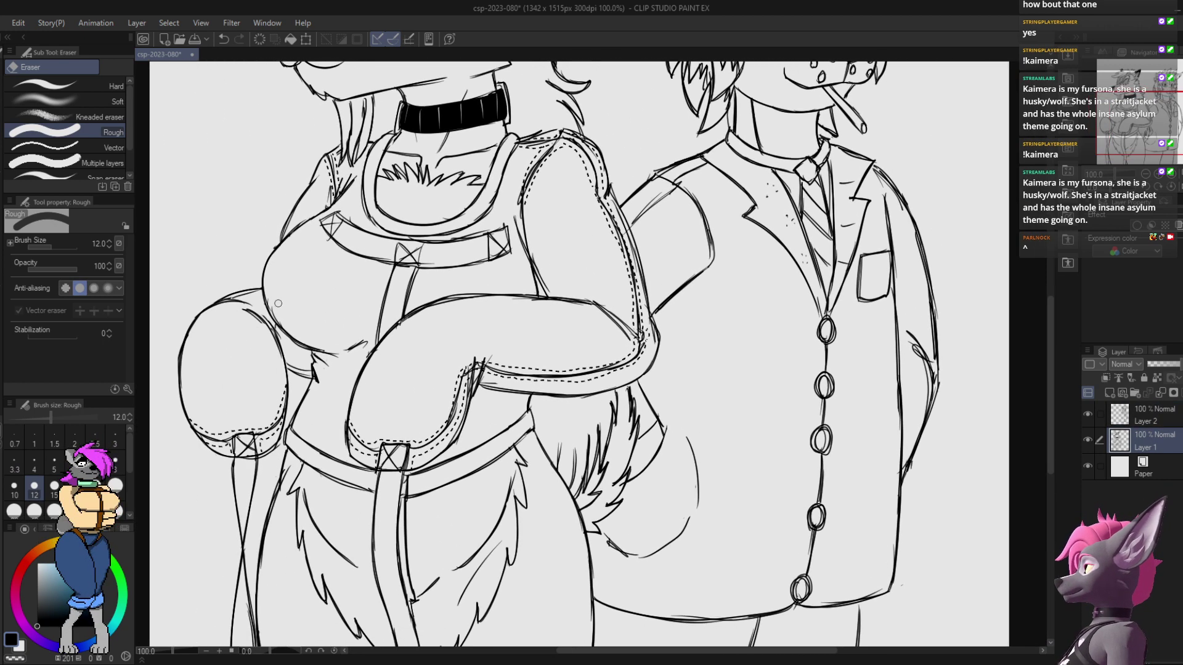
key(p)
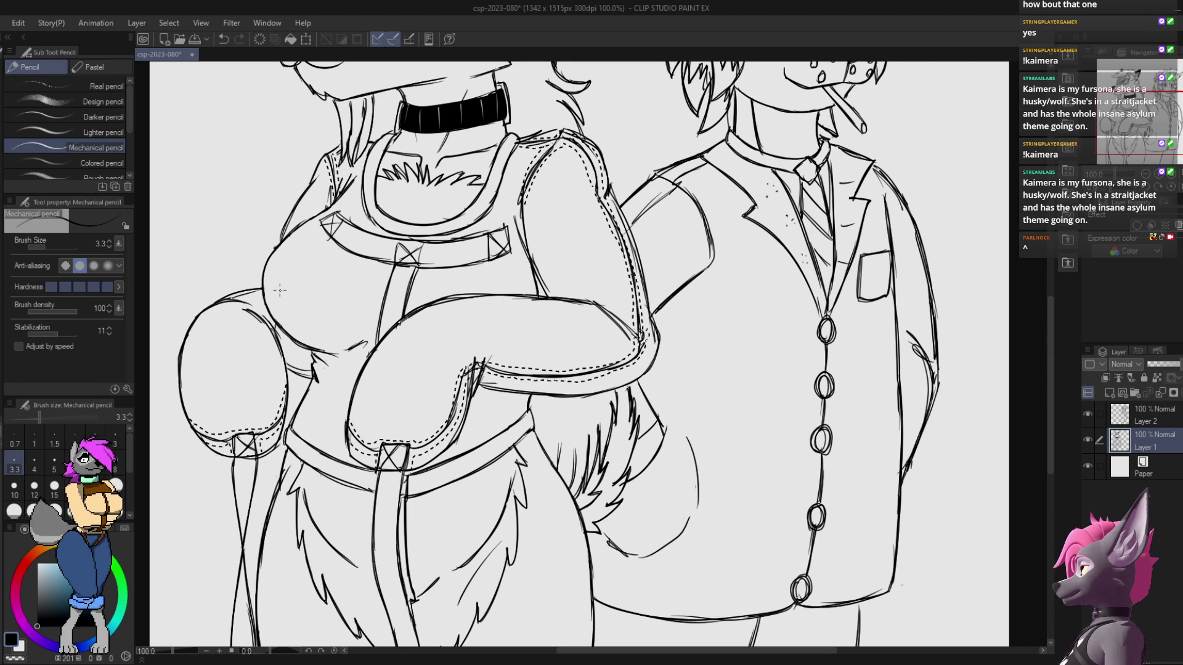
key(e)
key(p)
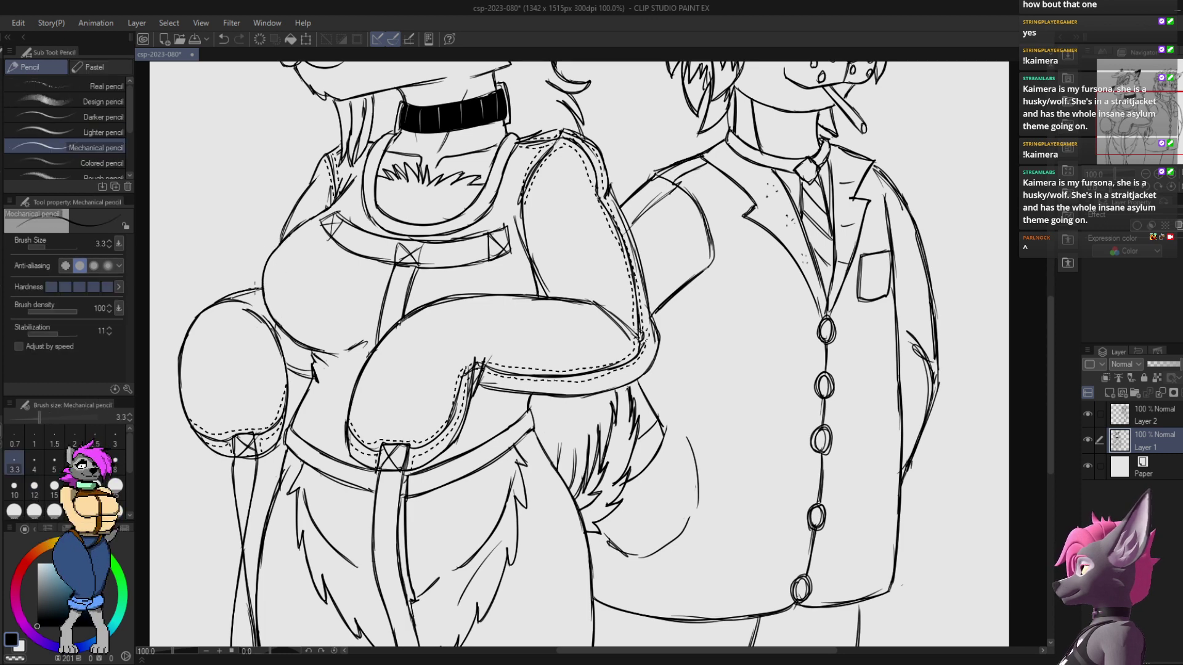
drag(872, 288, 781, 304)
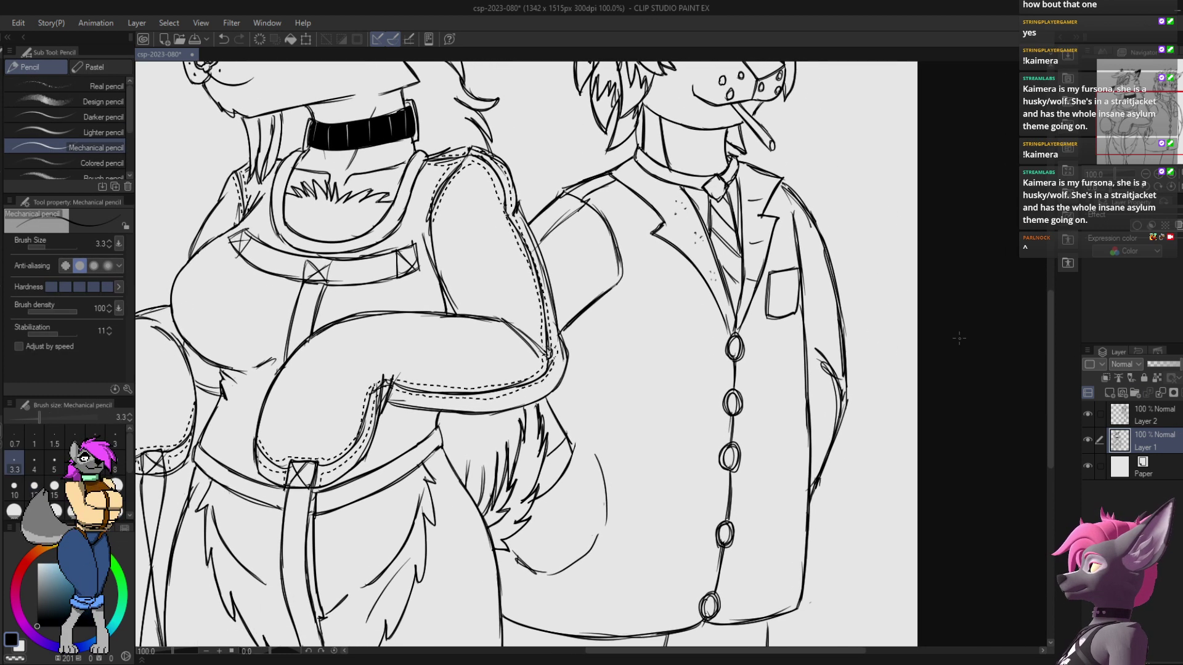
key(ctrl+s)
Step: Switch to Layer 2 and try new strokes for the suit's near shoulder and sleeve curve, undoing the ones that miss
key(e)
mouse_move(607, 235)
mouse_down()
mouse_move(600, 211)
mouse_move(617, 262)
mouse_move(589, 205)
mouse_move(617, 274)
mouse_move(606, 214)
mouse_up()
click(1151, 412)
key(p)
drag(725, 191, 677, 180)
key(ctrl+z)
mouse_move(529, 178)
mouse_down()
mouse_move(572, 258)
mouse_move(571, 229)
mouse_move(527, 178)
mouse_move(479, 214)
mouse_move(523, 175)
mouse_move(476, 201)
mouse_up()
key(ctrl+z)
key(ctrl+z)
key(e)
key(p)
key(ctrl+z)
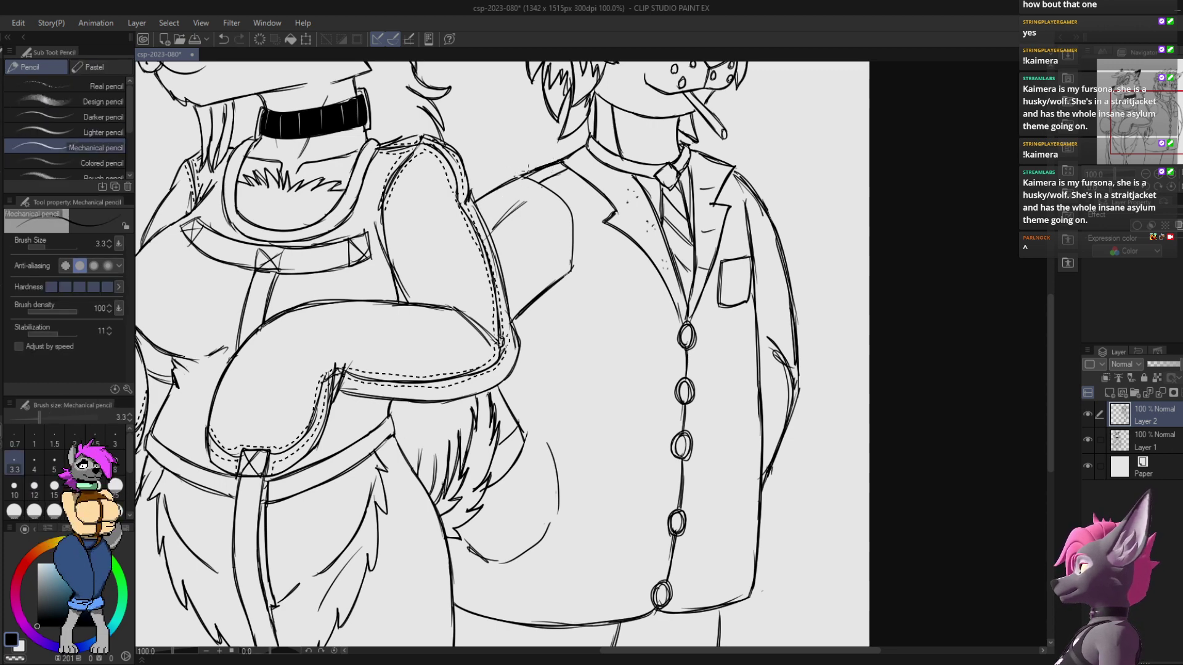
key(ctrl+z)
key(ctrl+z)
key(ctrl+z)
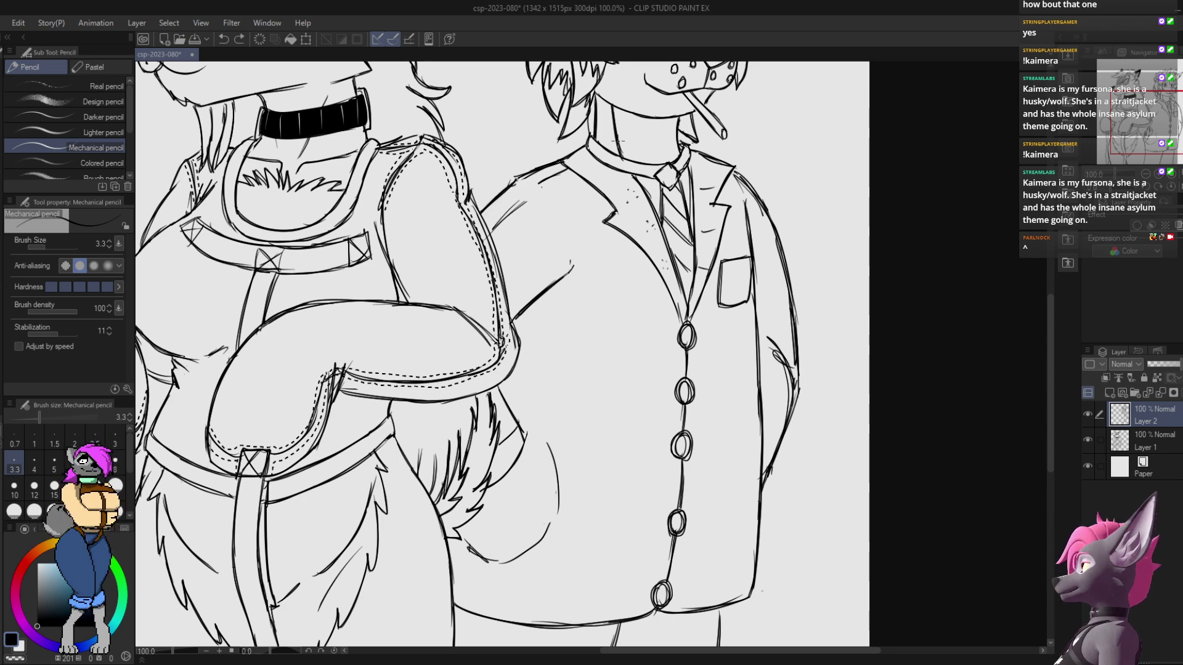
key(ctrl+y)
Step: Erase the curve where the suit's near sleeve meets the jacket body and redraw it as one smooth line up to the shoulder
drag(646, 141, 615, 139)
key(e)
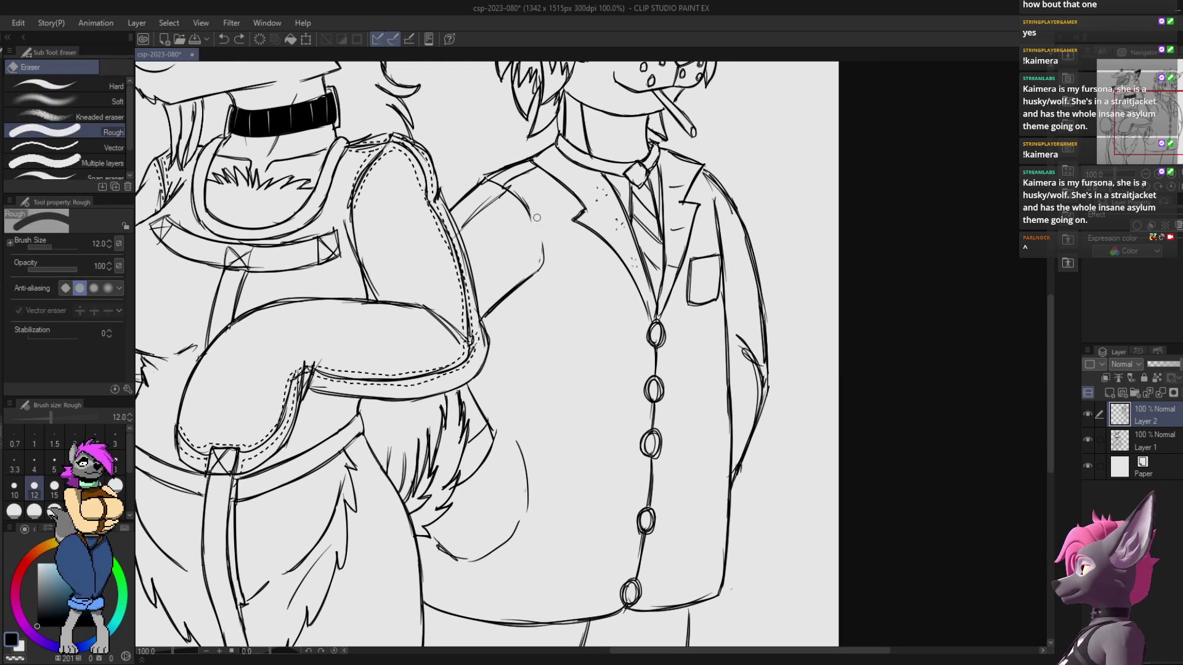
drag(534, 217, 521, 200)
key(p)
key(e)
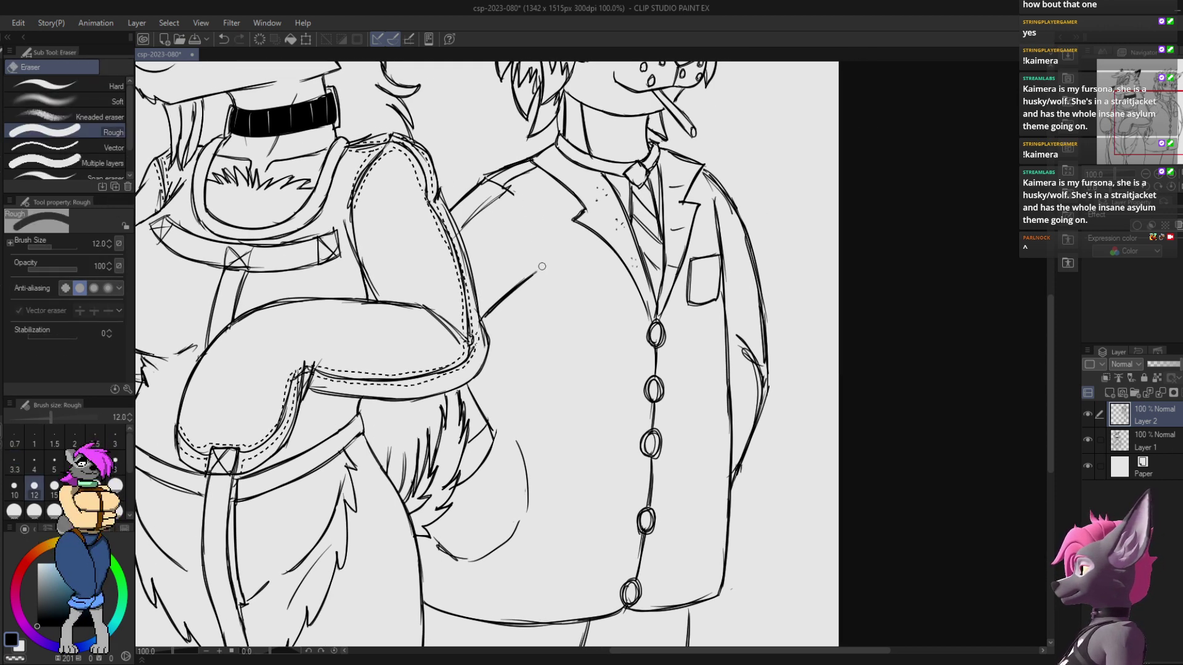
key(p)
mouse_move(541, 265)
mouse_down()
mouse_move(517, 192)
mouse_move(493, 178)
mouse_move(518, 186)
mouse_up()
key(e)
key(p)
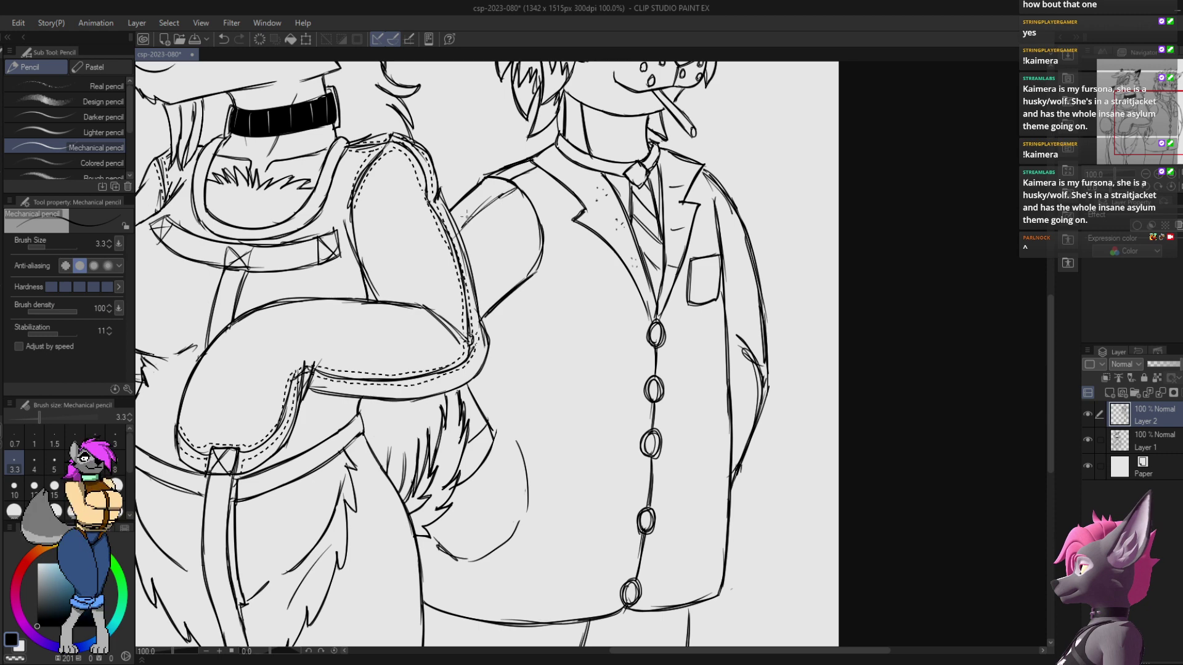
Step: Touch up the rounded outline of the tail tip in front of the jacket and erase the stray marks at its lower edge
key(space)
mouse_move(470, 265)
mouse_down()
mouse_move(455, 404)
mouse_move(478, 414)
mouse_move(457, 421)
mouse_move(505, 381)
mouse_up()
key(ctrl+z)
key(ctrl+z)
drag(458, 421, 500, 392)
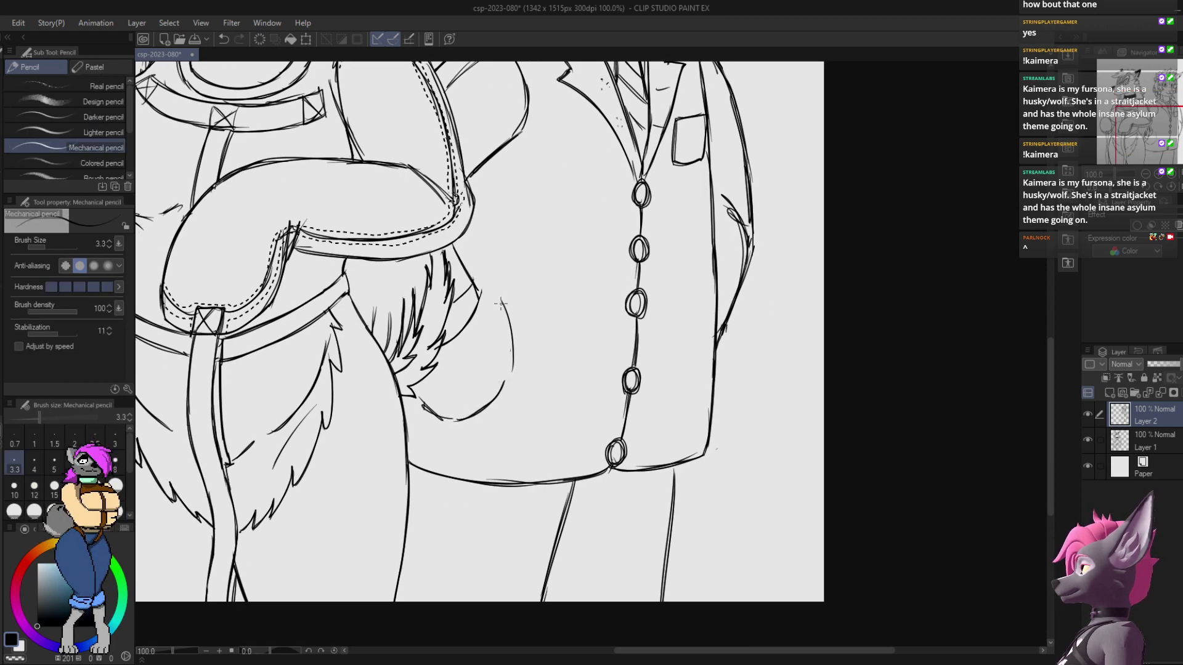
drag(501, 303, 508, 368)
key(e)
key(p)
key(e)
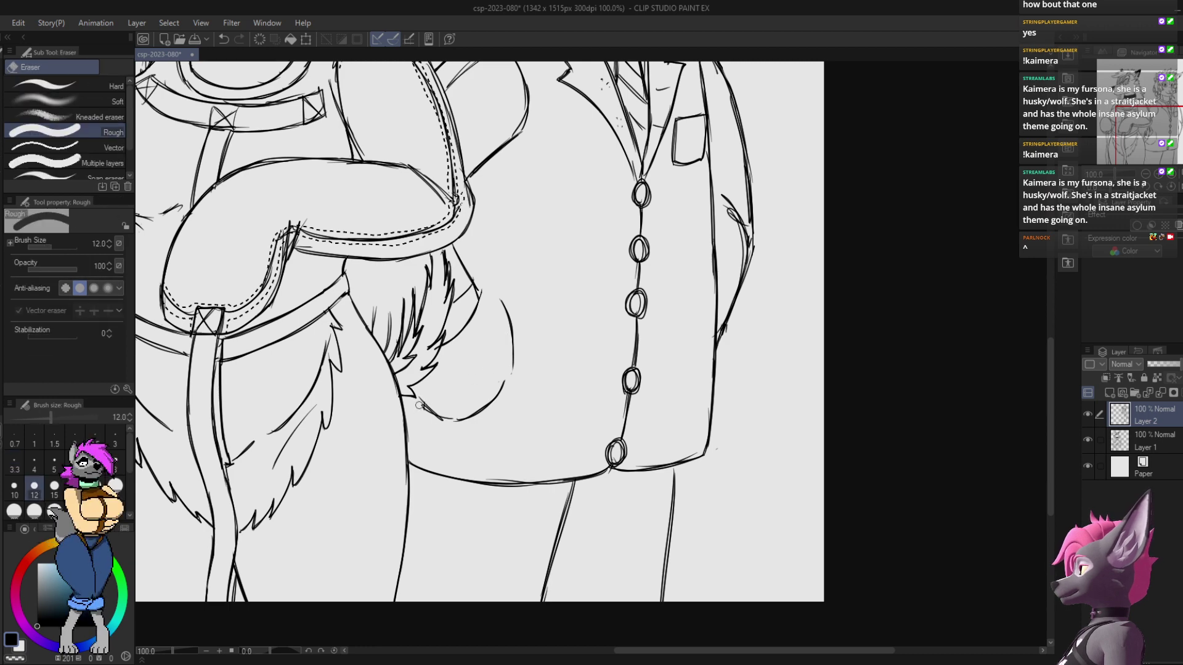
drag(420, 405, 460, 419)
key(p)
Step: Draw a short vertical line inside each of the jacket's five buttons
mouse_move(770, 231)
mouse_down()
mouse_move(691, 198)
mouse_move(712, 180)
mouse_up()
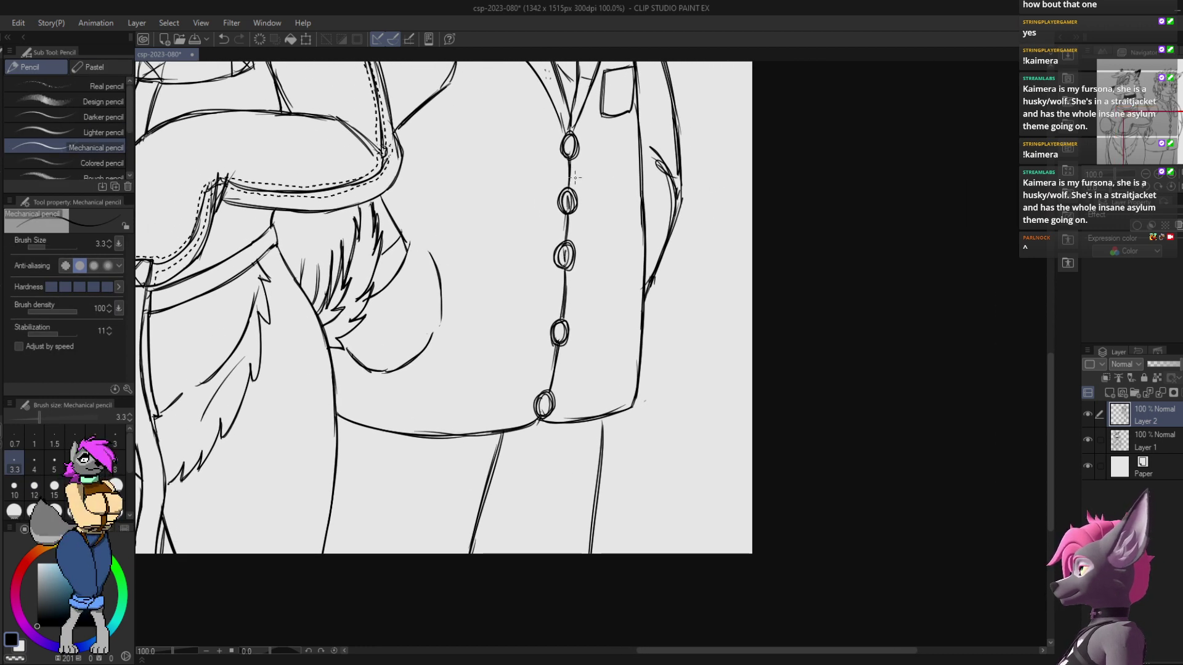
drag(569, 140, 569, 151)
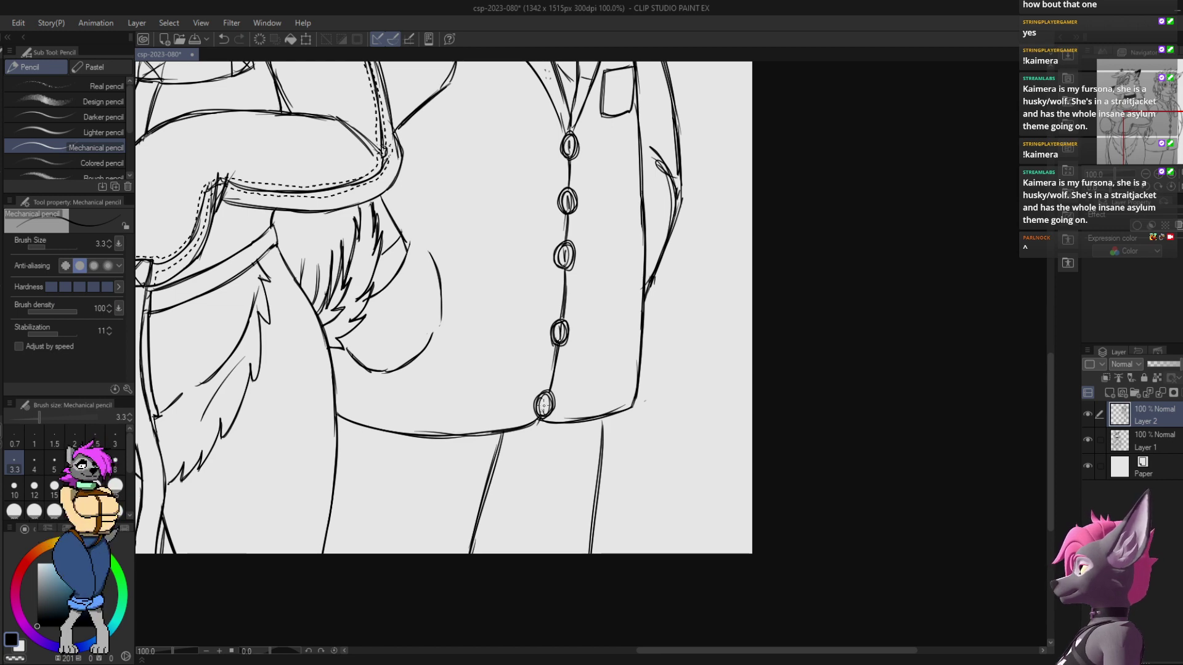
drag(543, 399, 544, 411)
Step: Add a short fur stroke on Layer 1 at the lower tip of the fur beside the hanging strap, and save the drawing
mouse_move(604, 261)
mouse_down()
mouse_move(586, 335)
mouse_move(638, 141)
mouse_up()
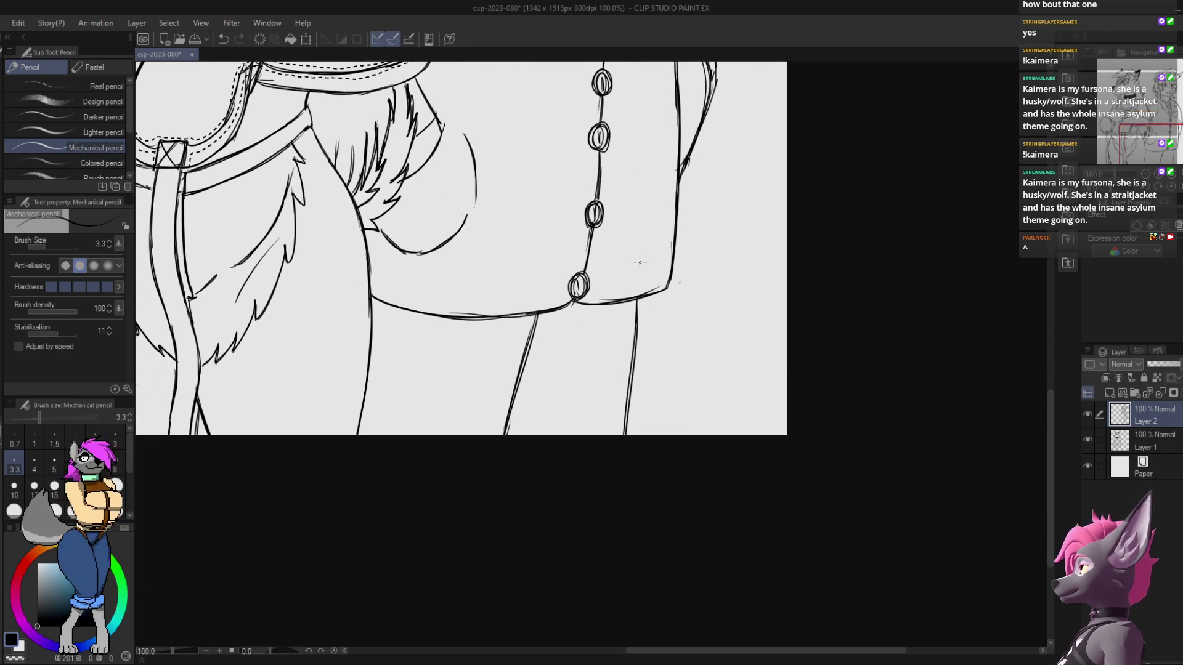
drag(620, 237, 714, 298)
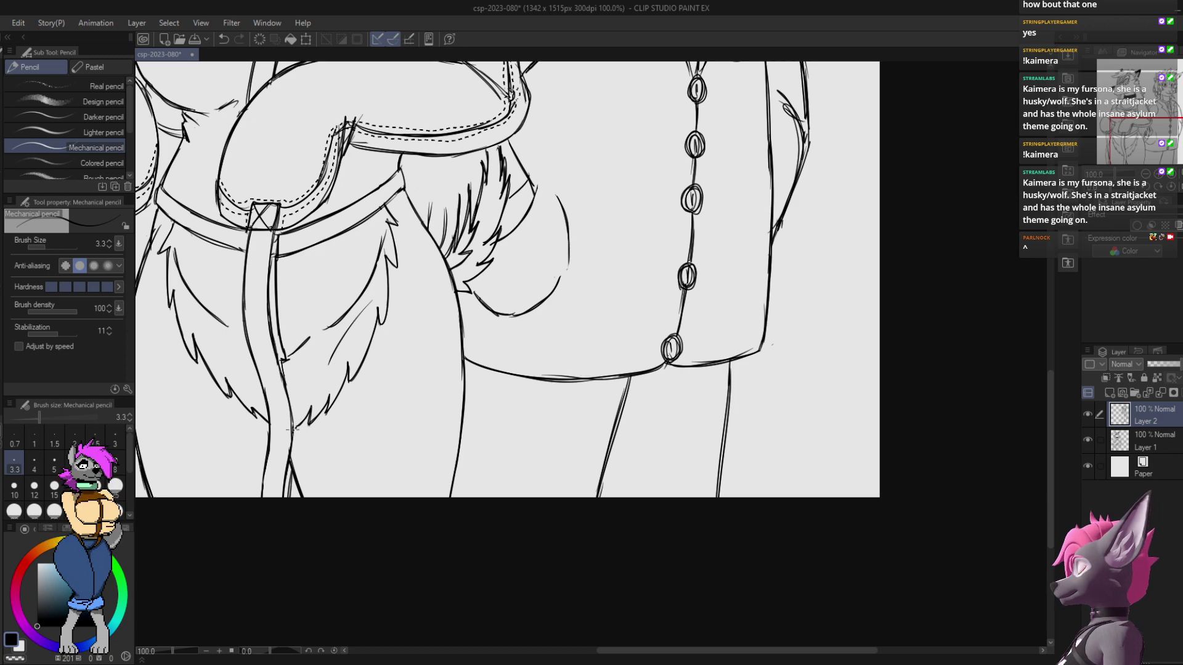
key(ctrl+z)
click(1124, 433)
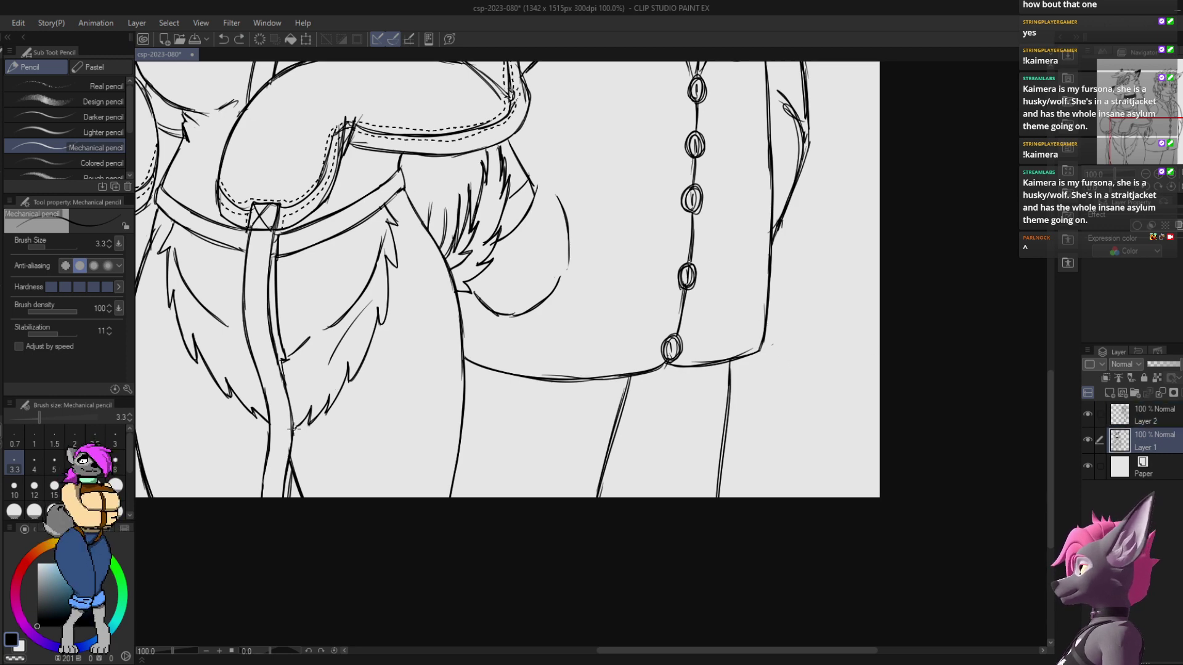
drag(294, 429, 306, 419)
drag(609, 206, 515, 457)
key(ctrl+s)
Step: Auto-select the suited character's face on Layer 1 and shade it grey with the Tapered Watercolor brush at size 50 and opacity 60
drag(534, 310, 480, 508)
key(w)
click(515, 257)
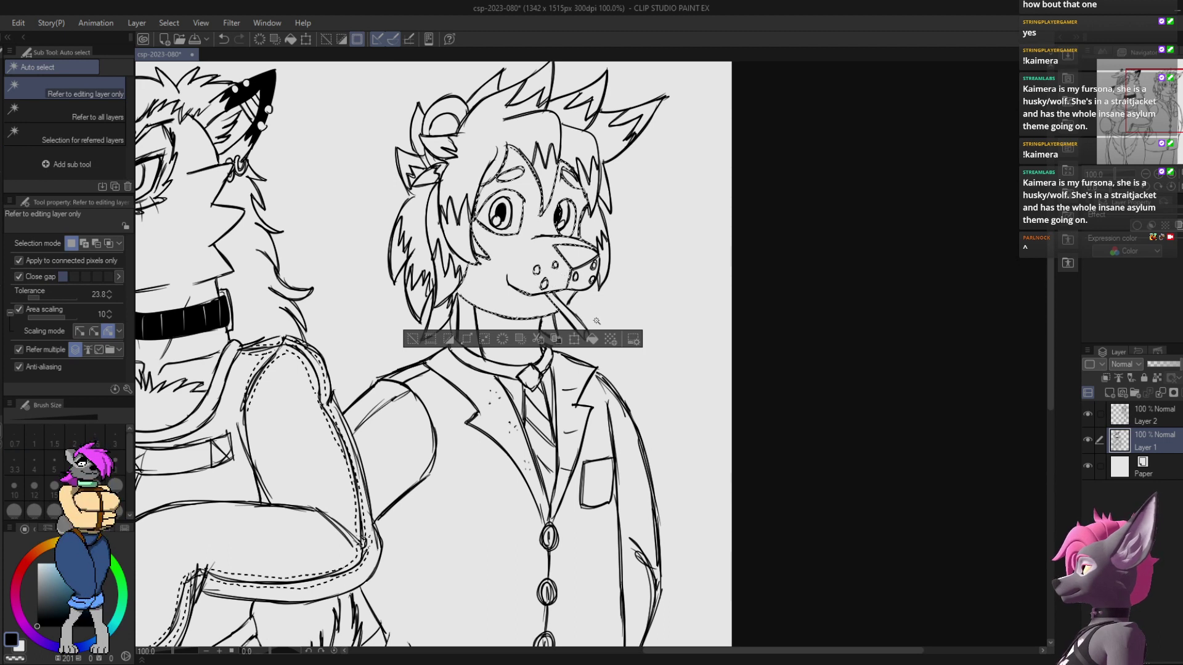
click(592, 339)
key(ctrl+z)
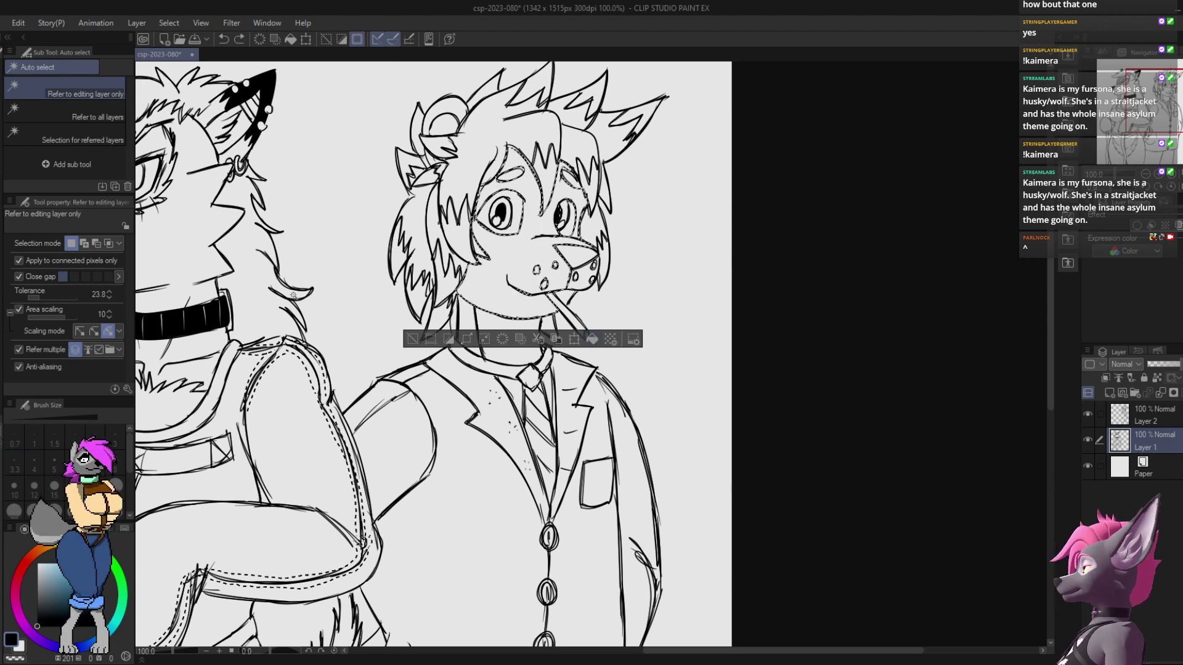
key(p)
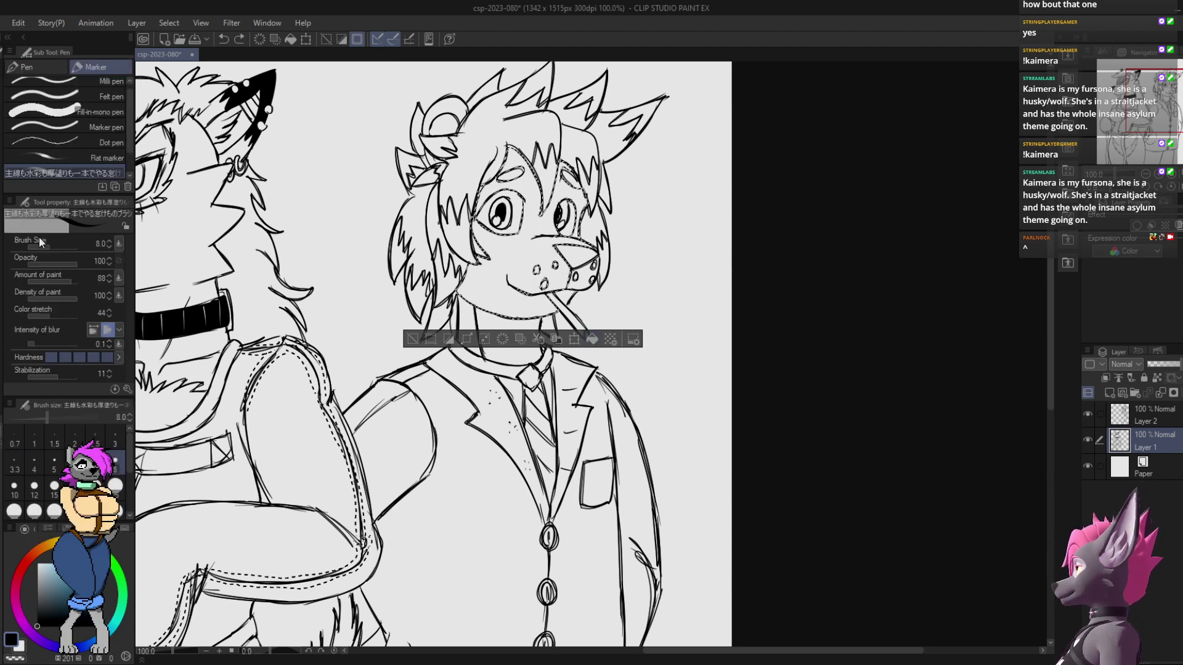
key(b)
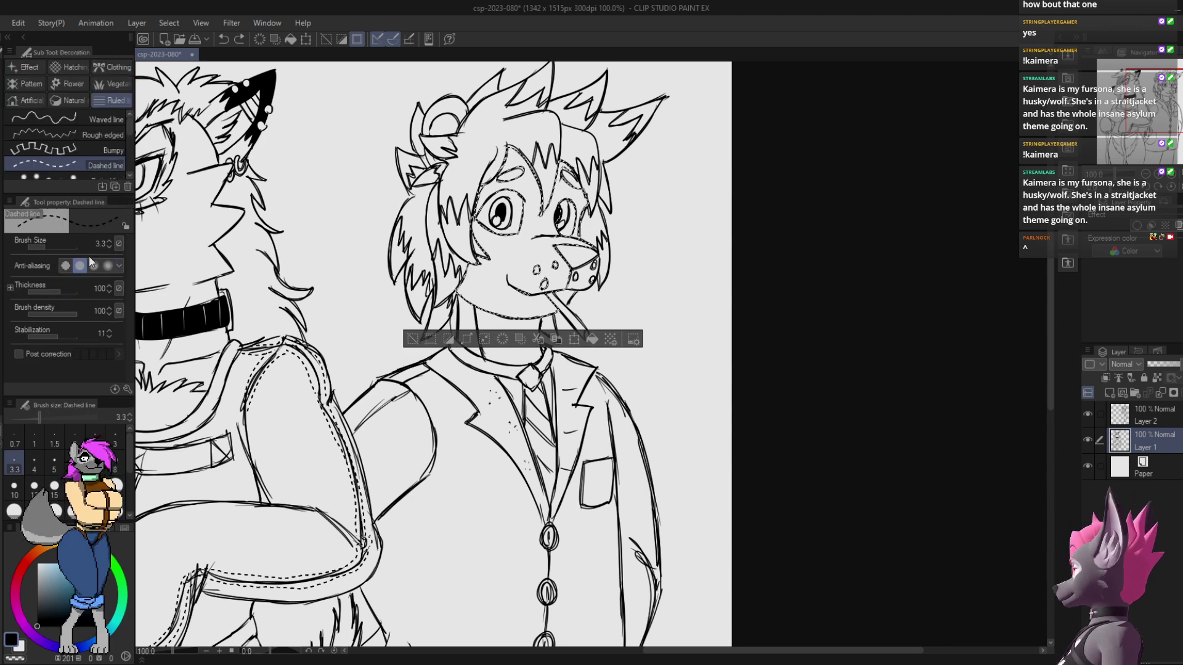
key(b)
key(b)
key(b)
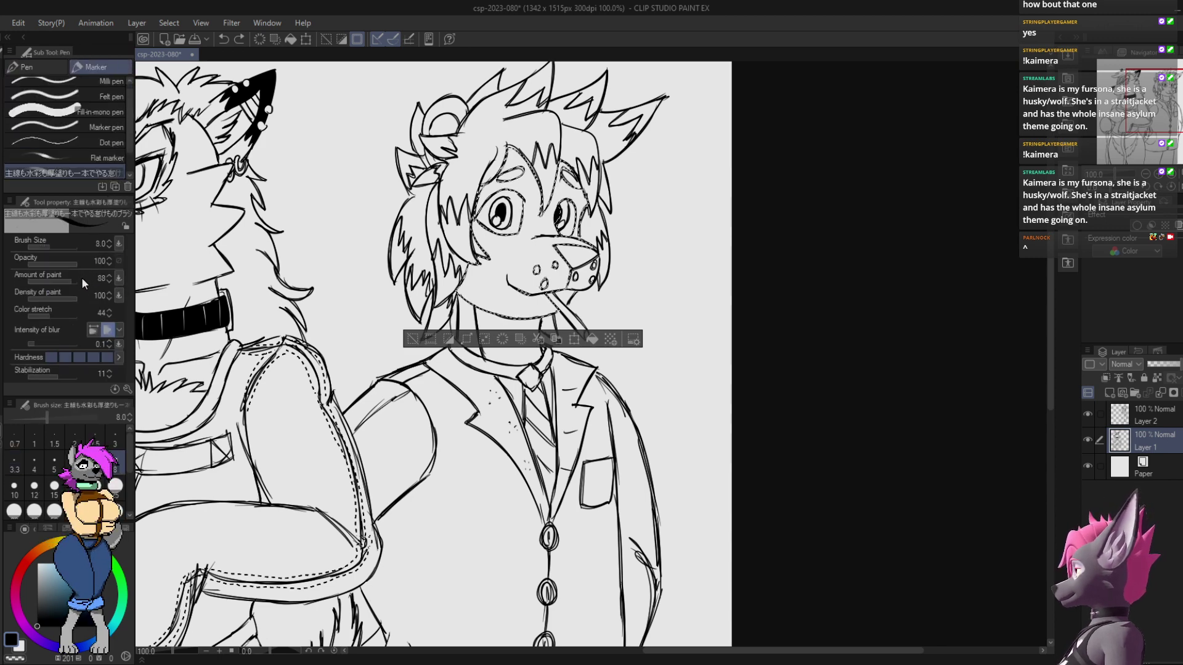
mouse_move(431, 326)
mouse_down()
mouse_move(505, 301)
mouse_move(570, 145)
mouse_up()
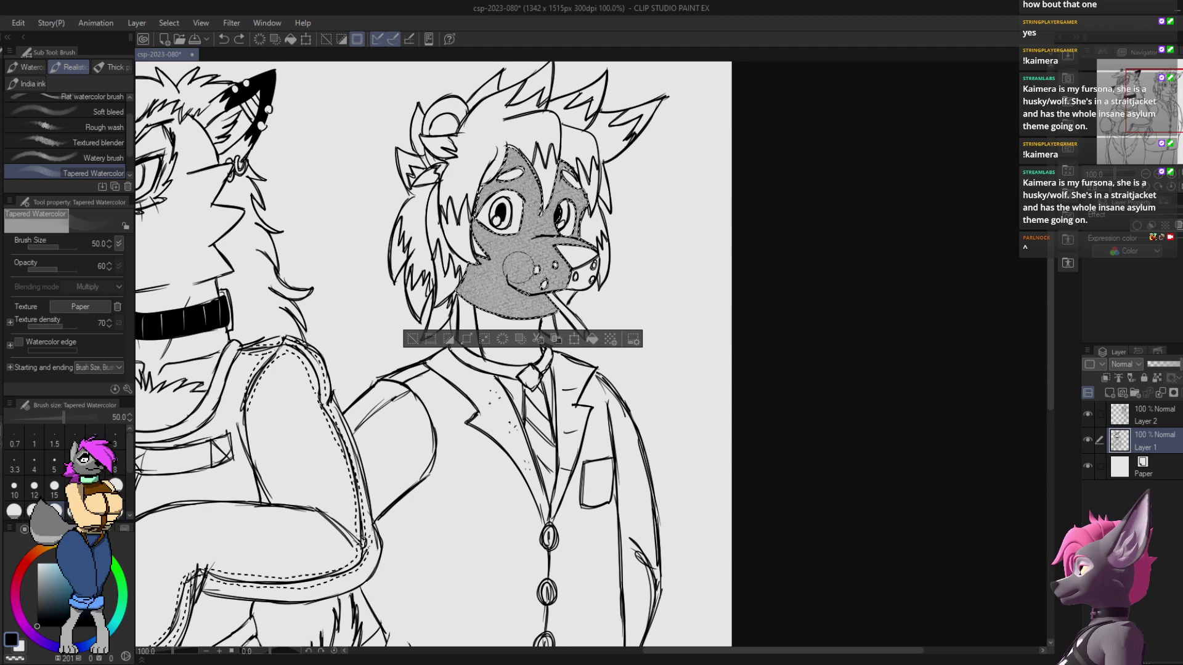
Step: Auto-select the suited character's muzzle, the strip along the neck and the rounded ear rim, and shade them grey with the Tapered Watercolor brush
key(w)
click(585, 280)
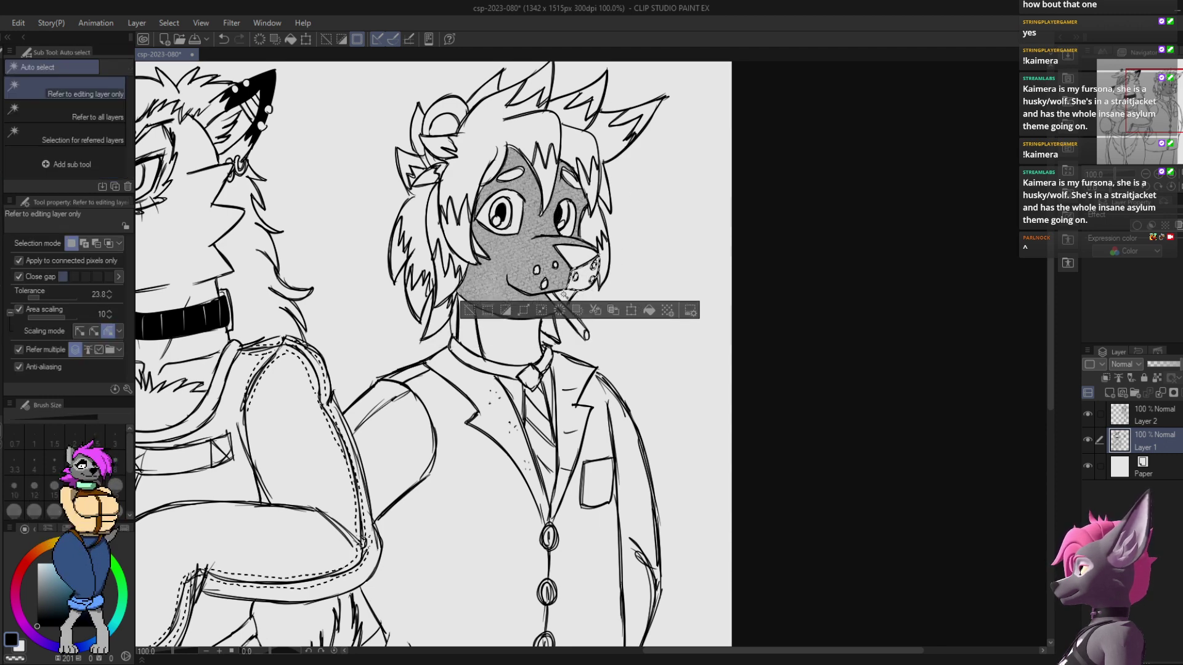
click(579, 275)
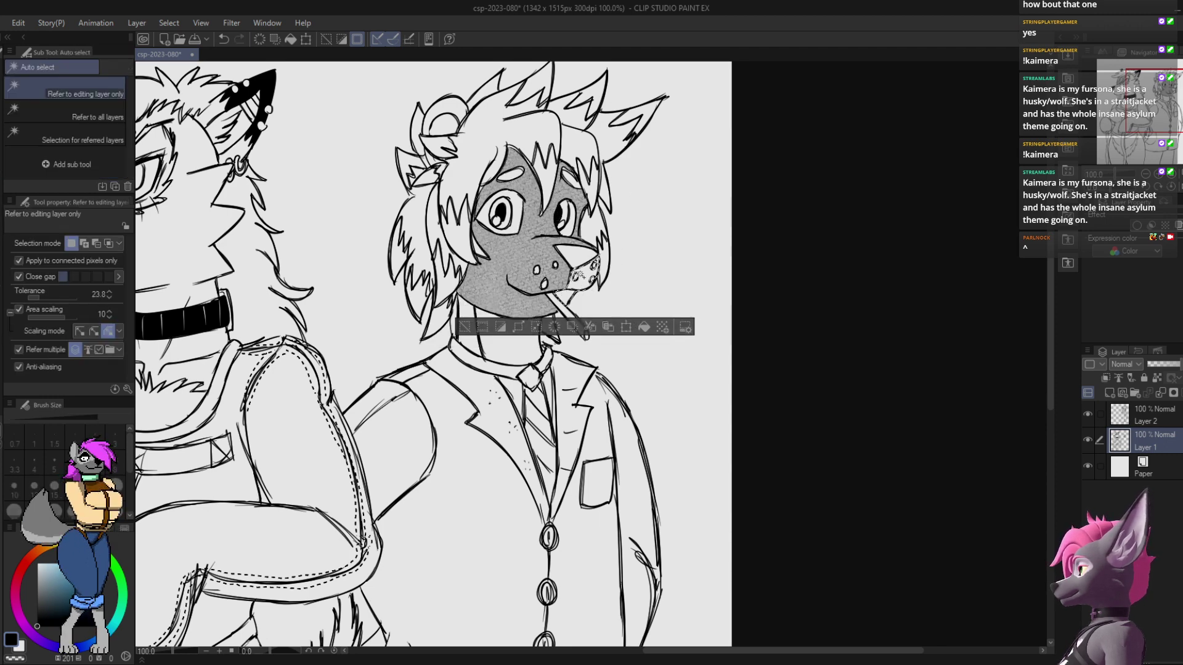
shift+click(475, 305)
shift+click(448, 109)
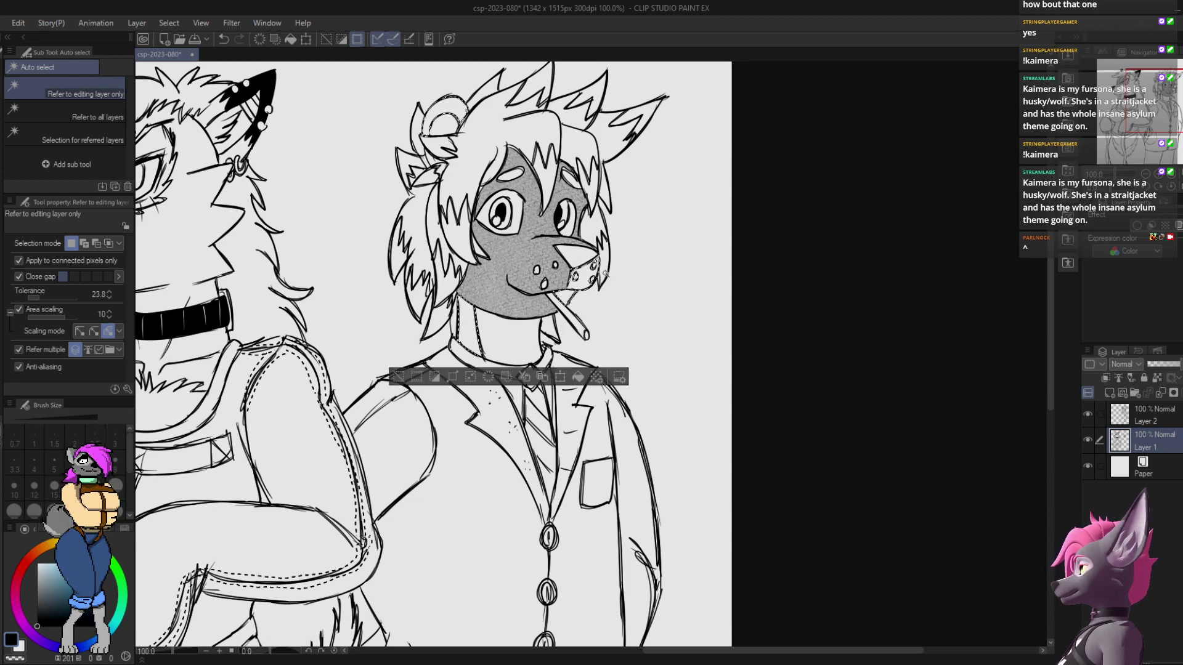
key(b)
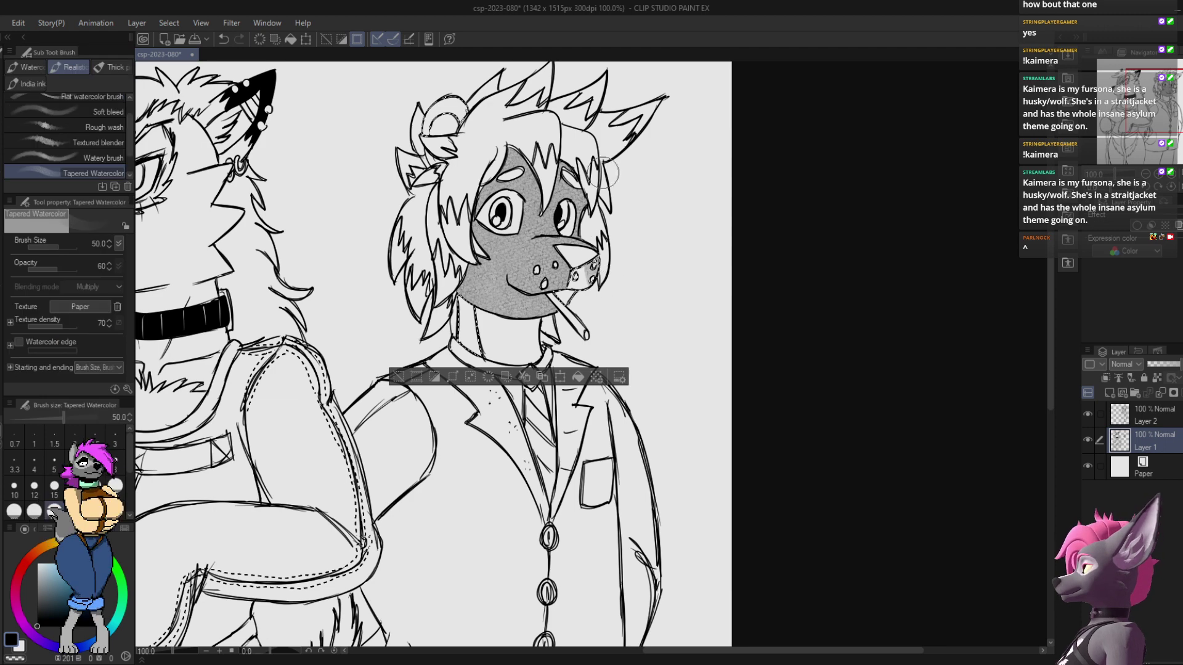
drag(425, 123, 453, 130)
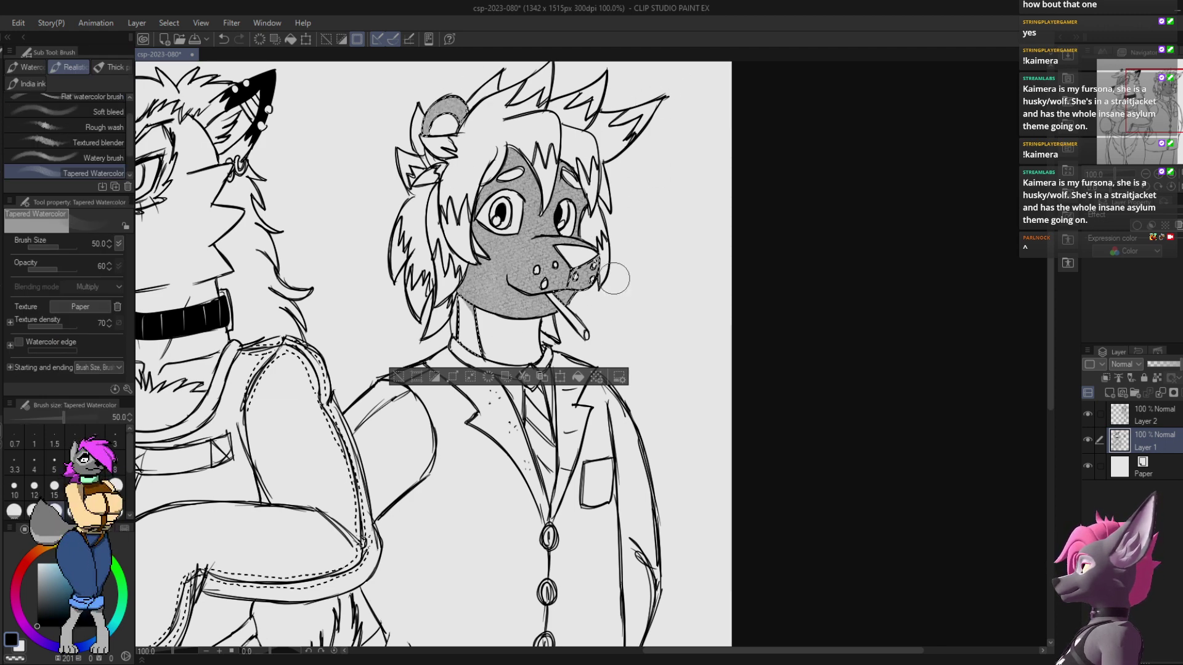
mouse_move(481, 347)
mouse_down()
mouse_move(533, 244)
mouse_move(491, 292)
mouse_move(483, 355)
mouse_move(469, 320)
mouse_up()
key(ctrl+z)
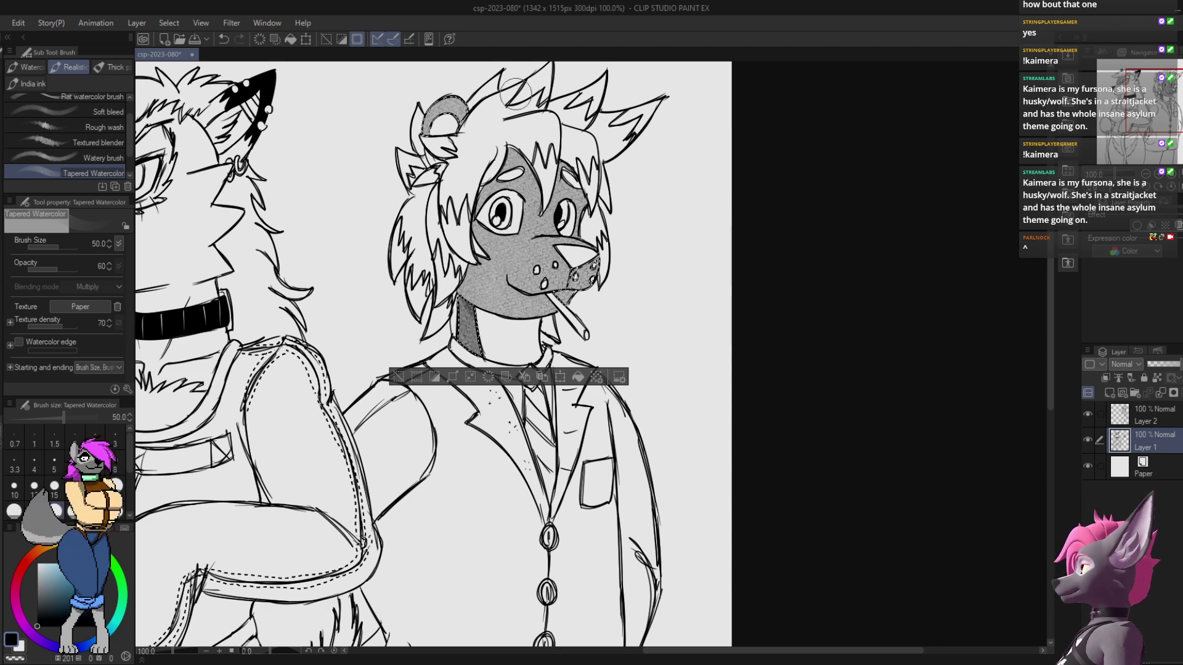
key(ctrl+d)
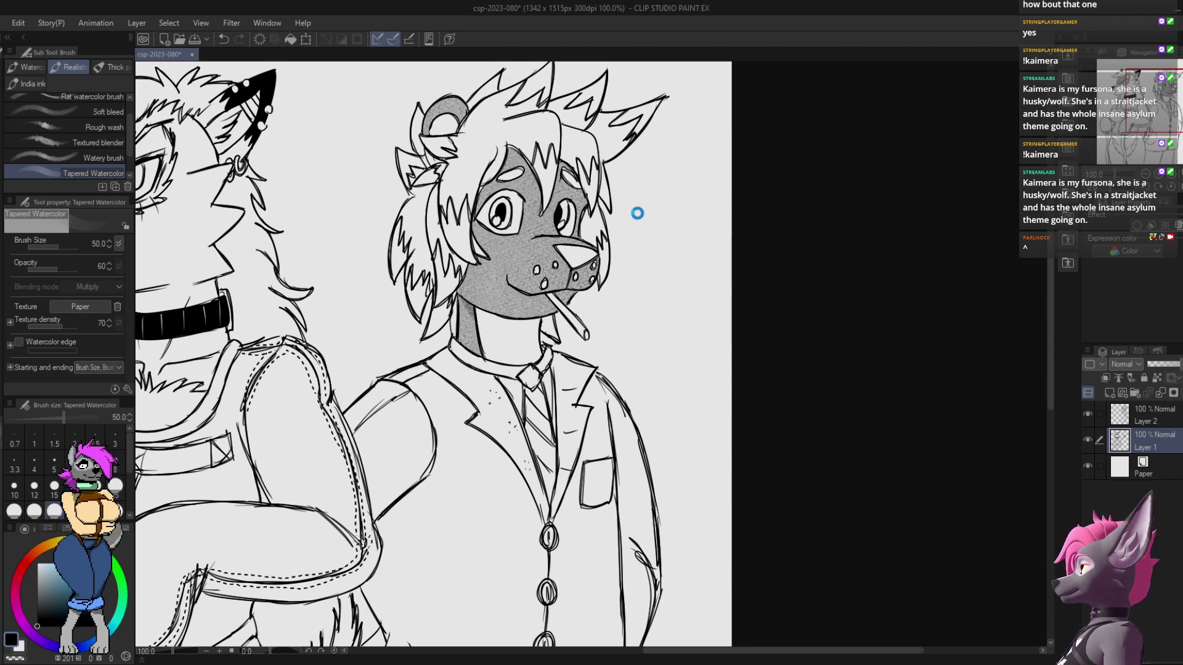
Step: Try to auto-select the suited character's fringe, top hair and back hair on Layer 1
mouse_move(636, 215)
mouse_down()
mouse_move(624, 261)
mouse_move(592, 303)
mouse_up()
key(ctrl+z)
key(w)
click(596, 213)
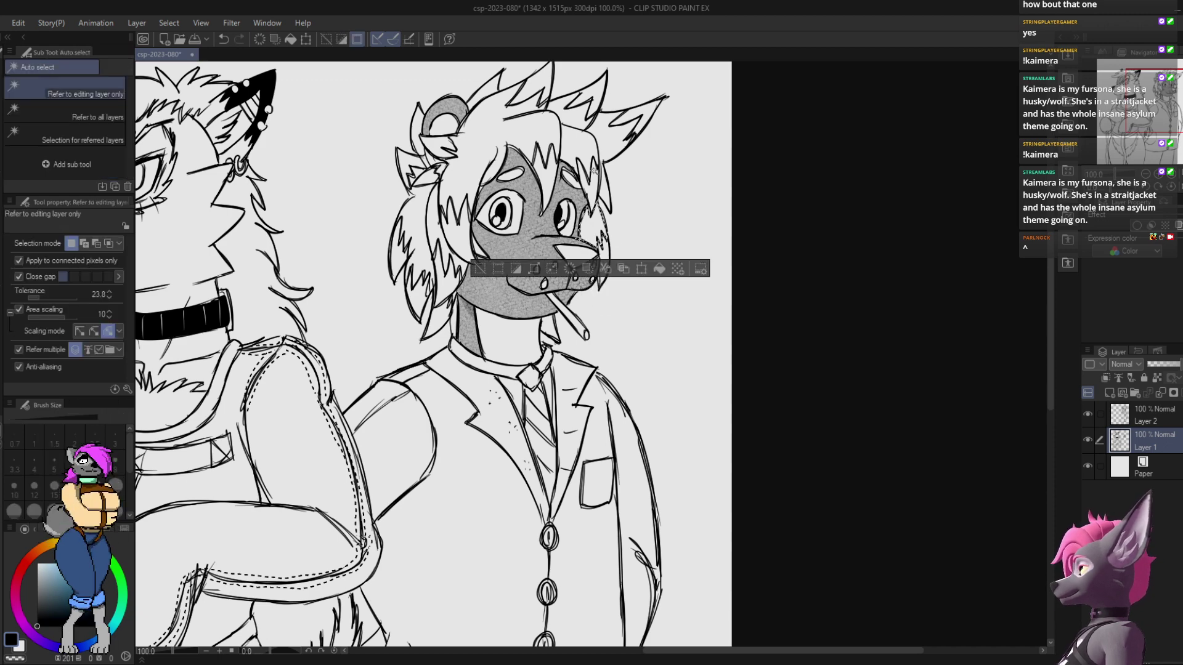
click(594, 170)
click(612, 138)
shift+click(584, 121)
shift+click(581, 147)
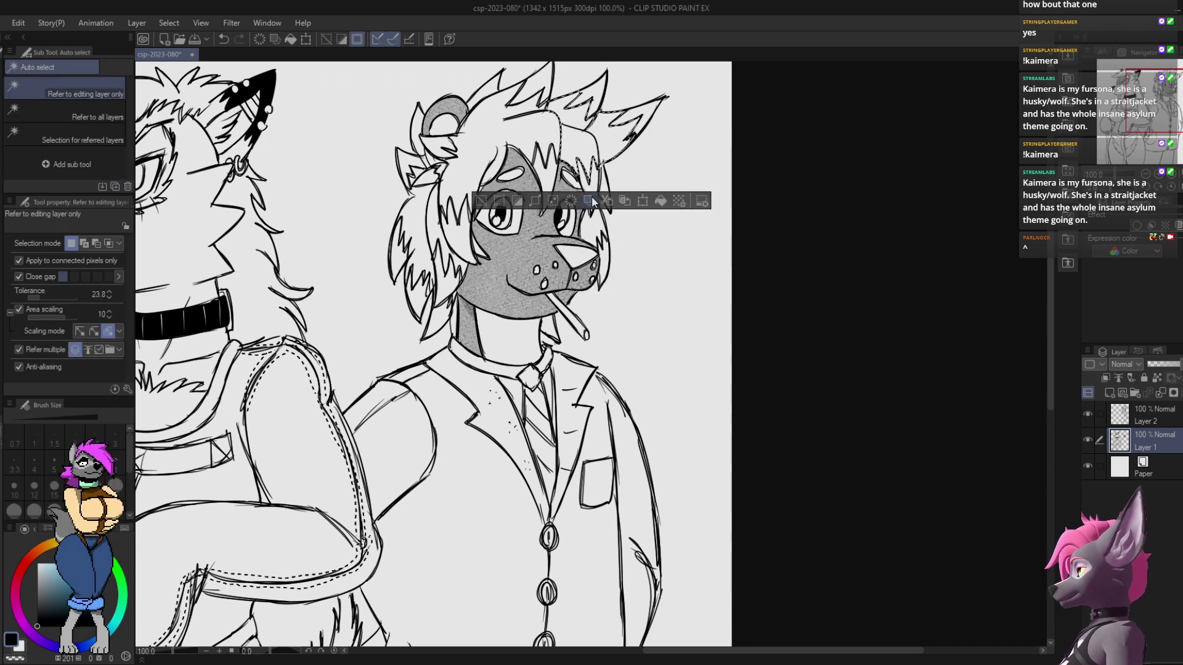
shift+click(593, 228)
shift+click(523, 127)
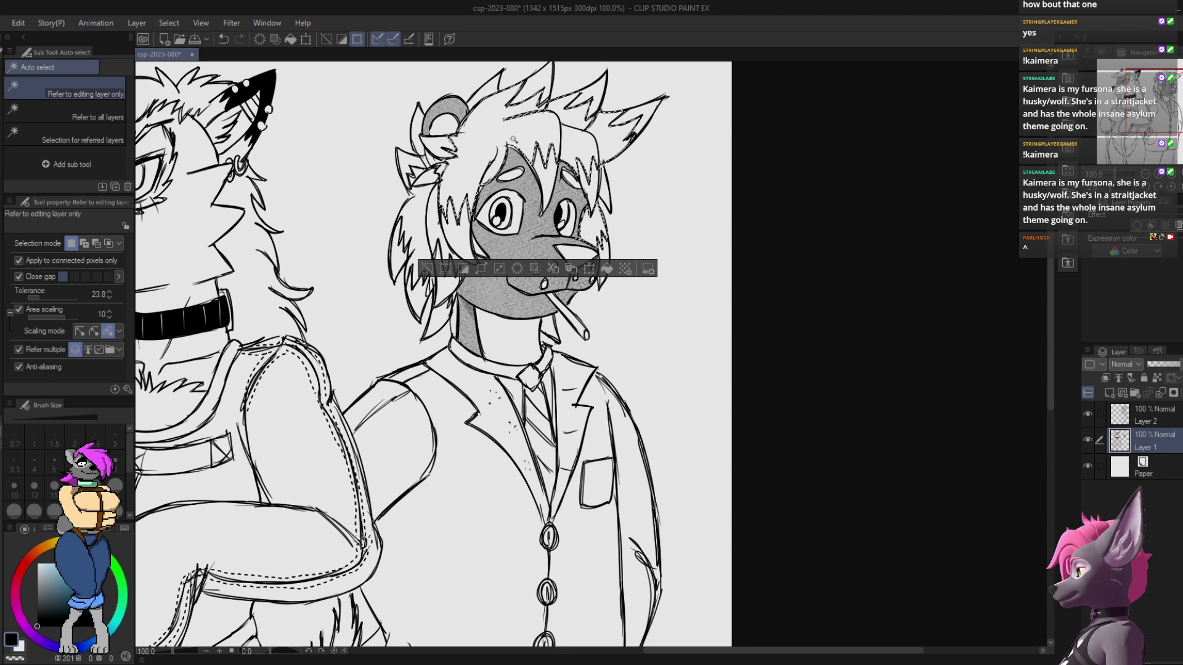
shift+click(414, 216)
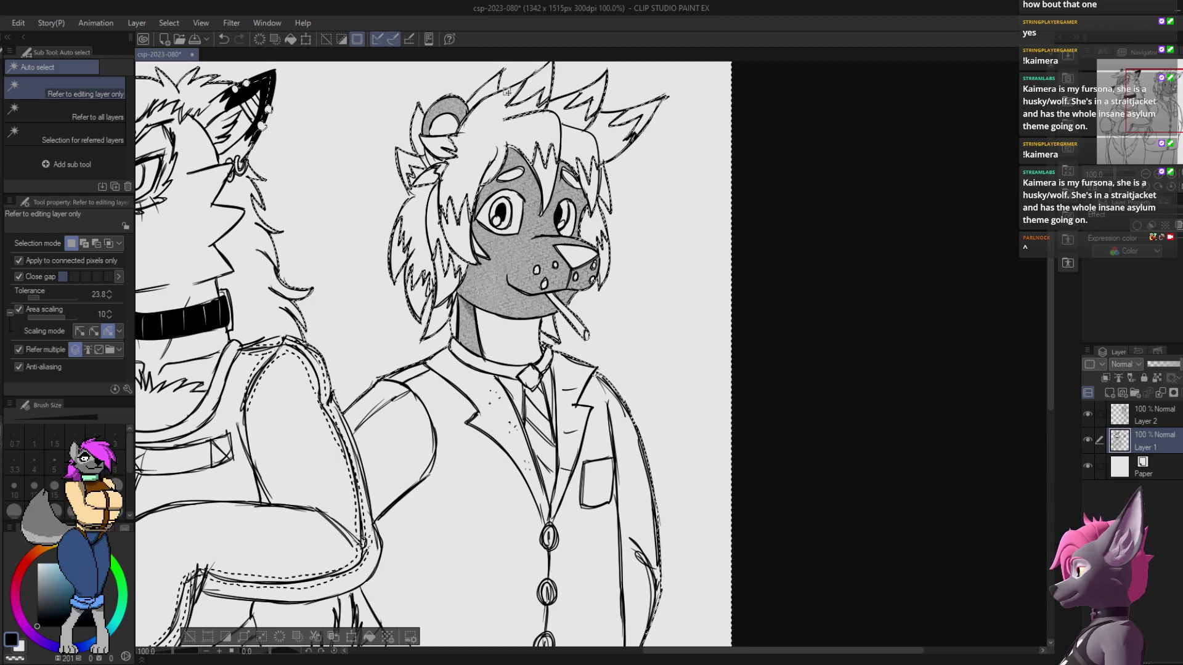
key(p)
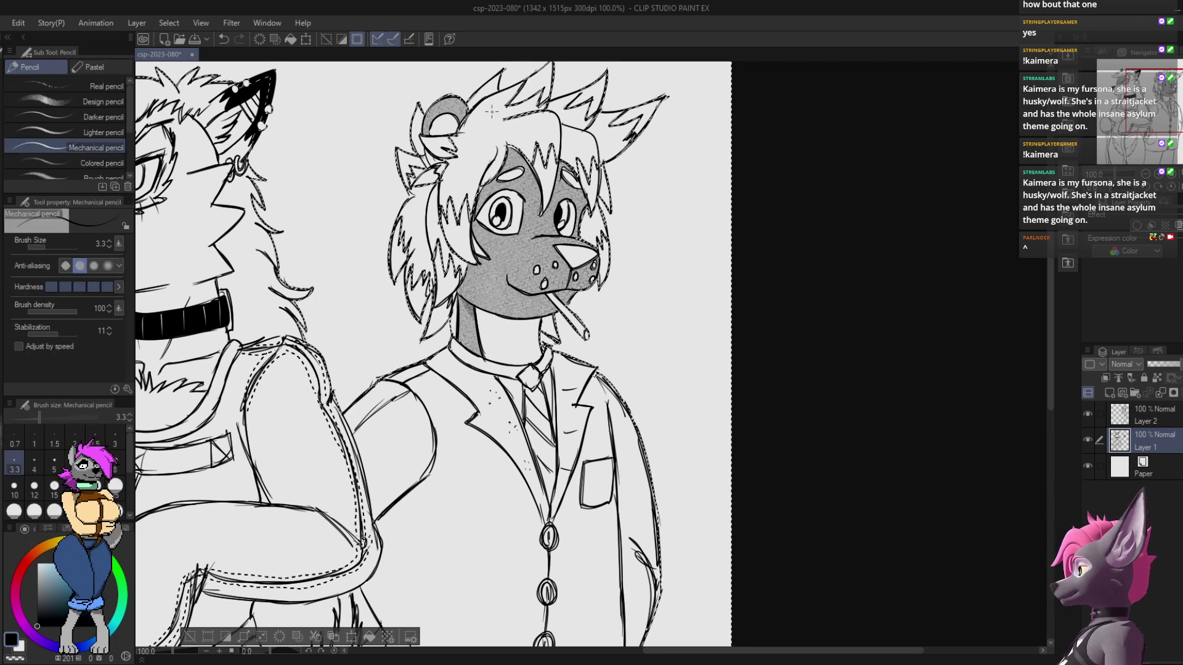
key(ctrl+d)
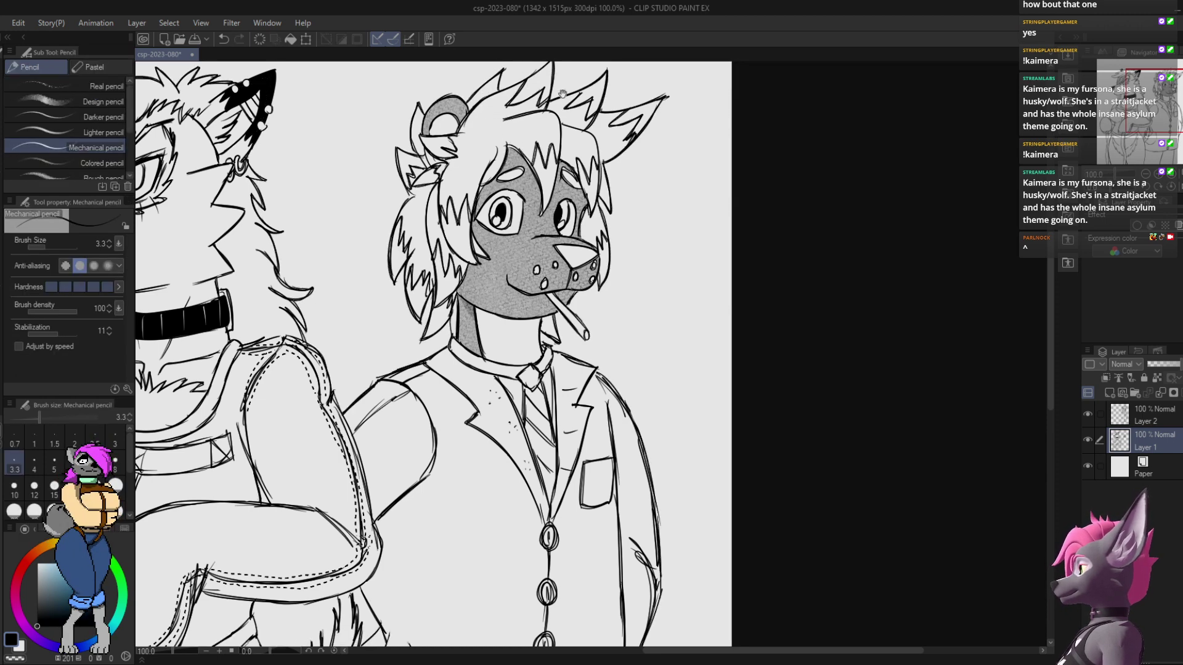
mouse_move(601, 67)
mouse_down()
mouse_move(565, 165)
mouse_move(606, 179)
mouse_move(667, 159)
mouse_up()
key(w)
click(572, 143)
key(p)
key(ctrl+d)
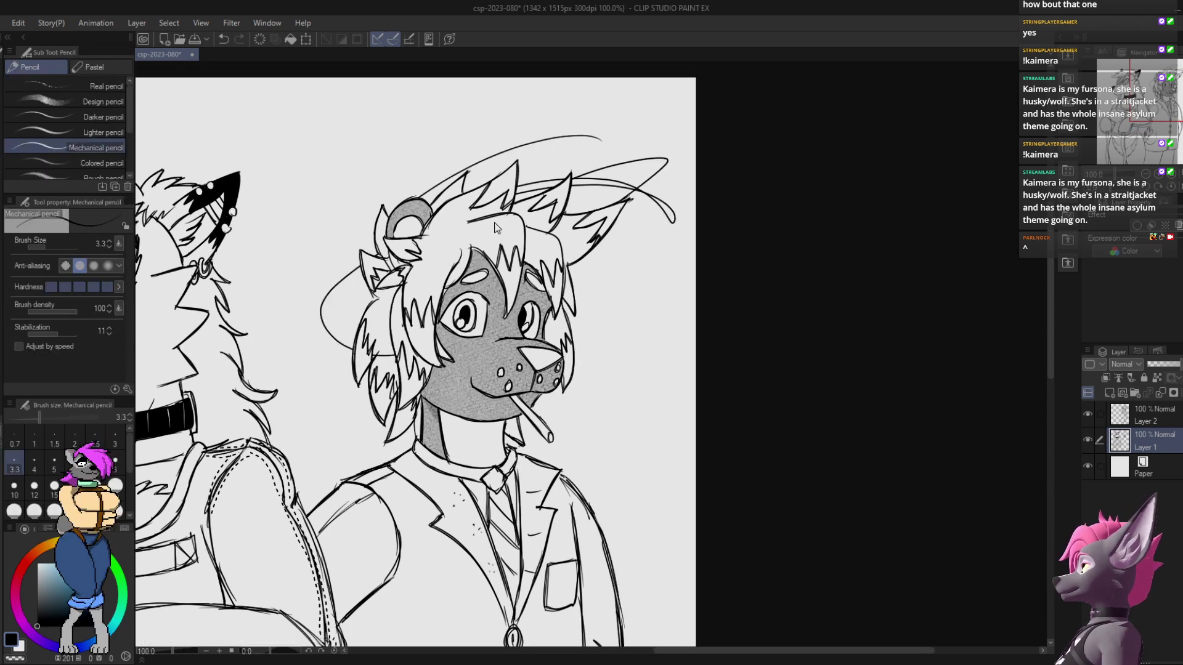
key(ctrl+z)
key(ctrl+z)
key(ctrl+z)
key(ctrl+d)
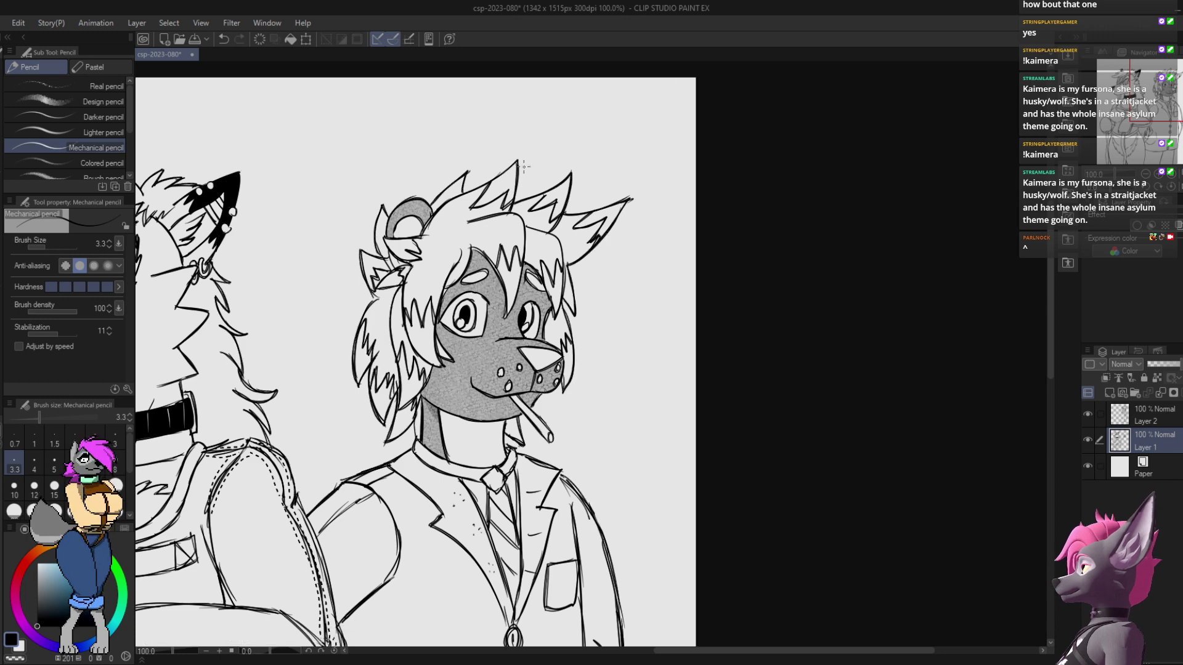
Step: Try to auto-select the suited character's top hair, fringe sections and the side lock beside the cheek
key(w)
click(487, 210)
shift+click(550, 226)
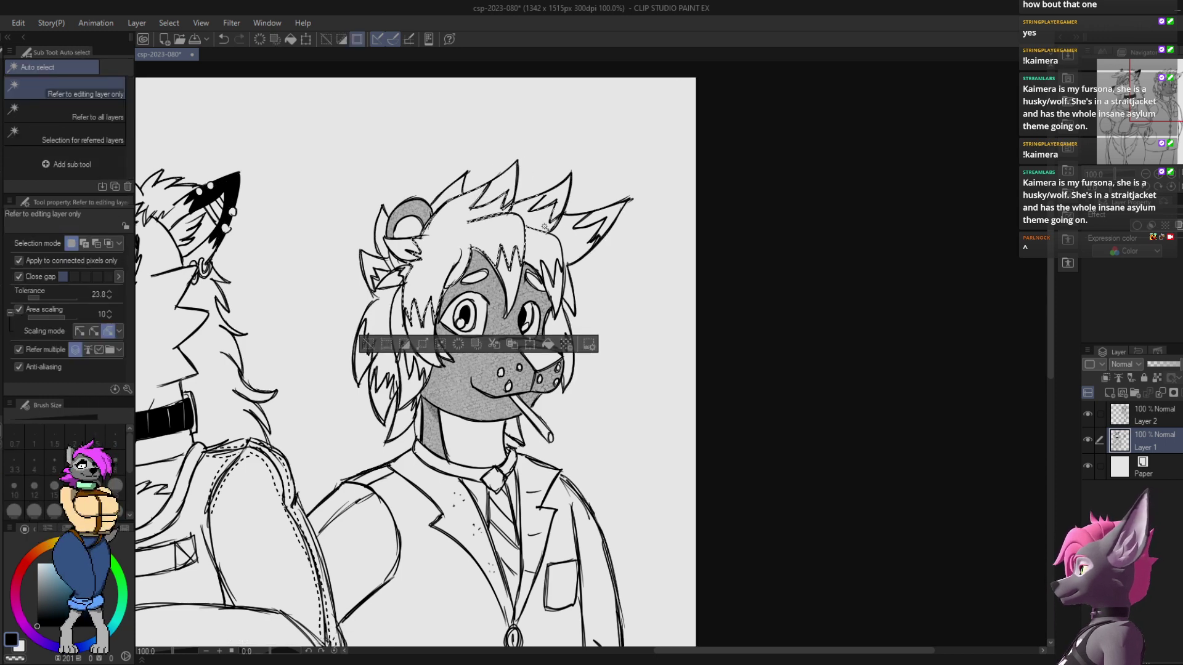
shift+click(549, 245)
shift+click(553, 267)
scroll(552, 281, down, 3)
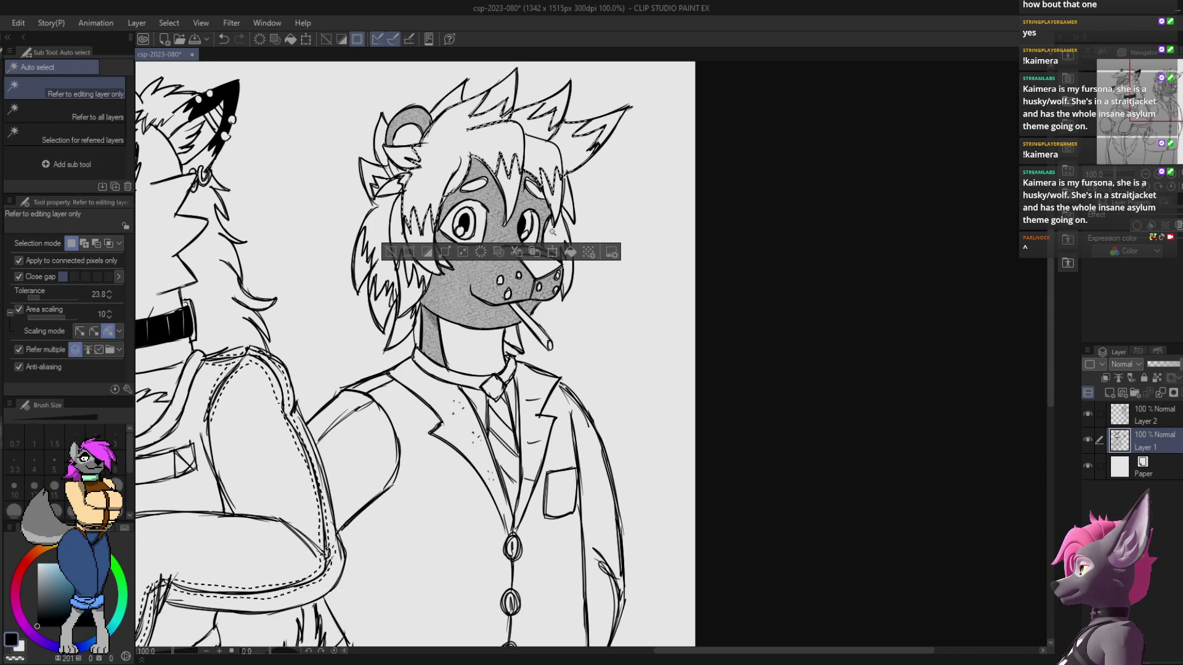
shift+click(421, 259)
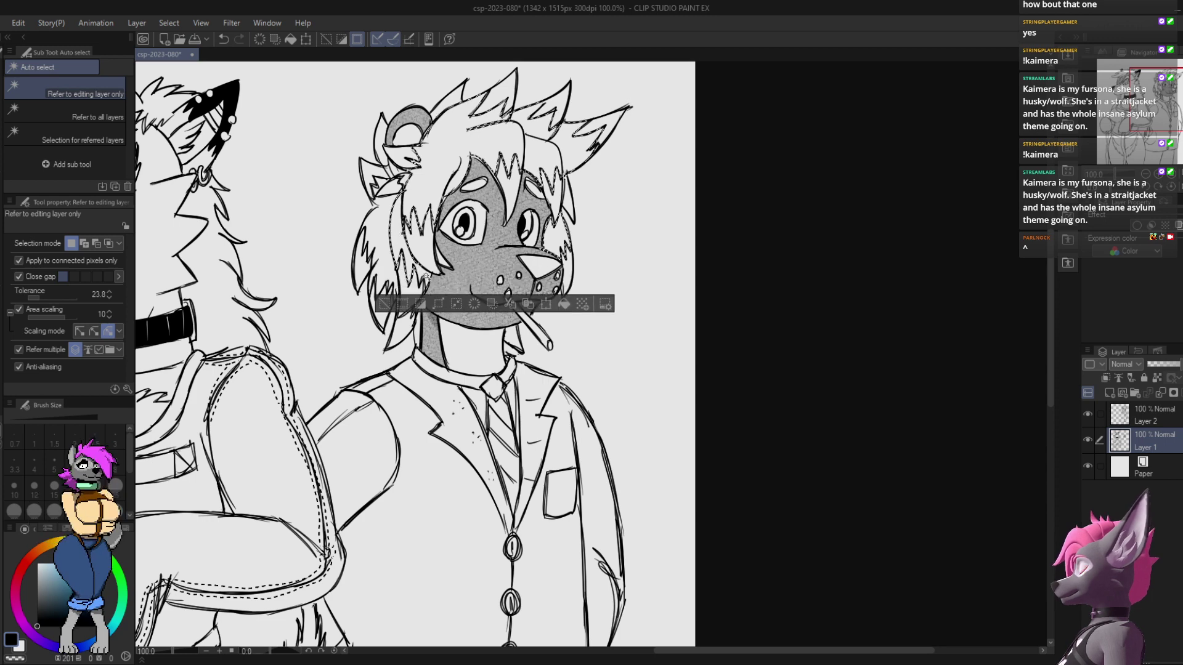
shift+click(426, 276)
shift+click(407, 203)
key(ctrl+z)
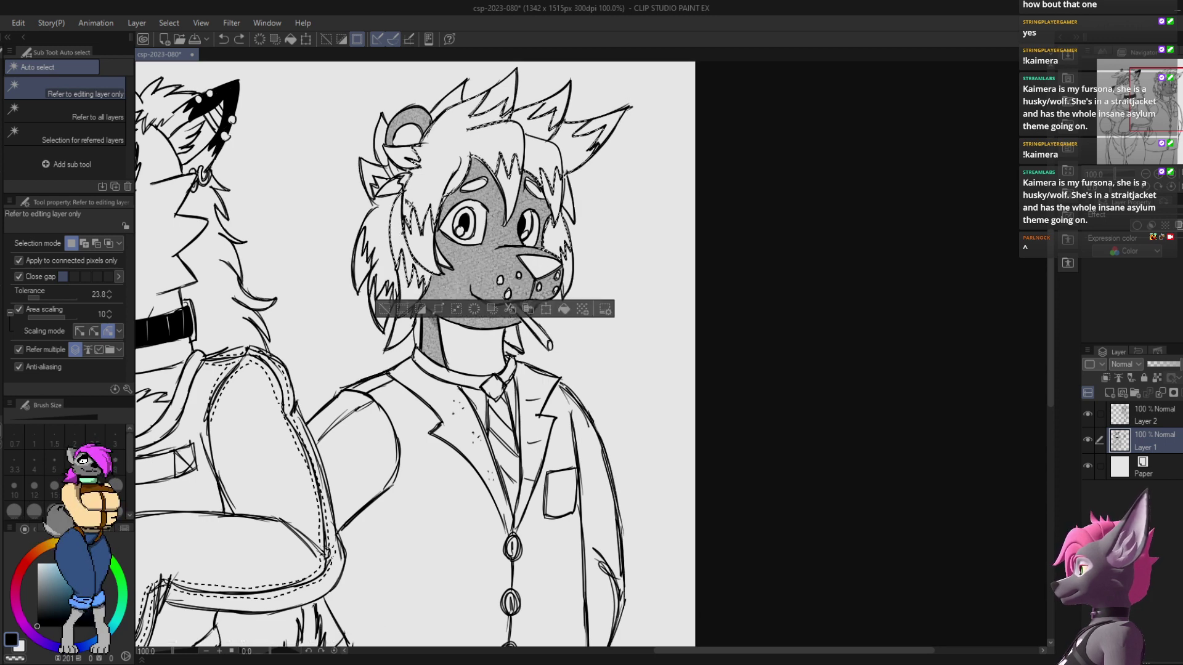
key(ctrl+d)
key(p)
key(w)
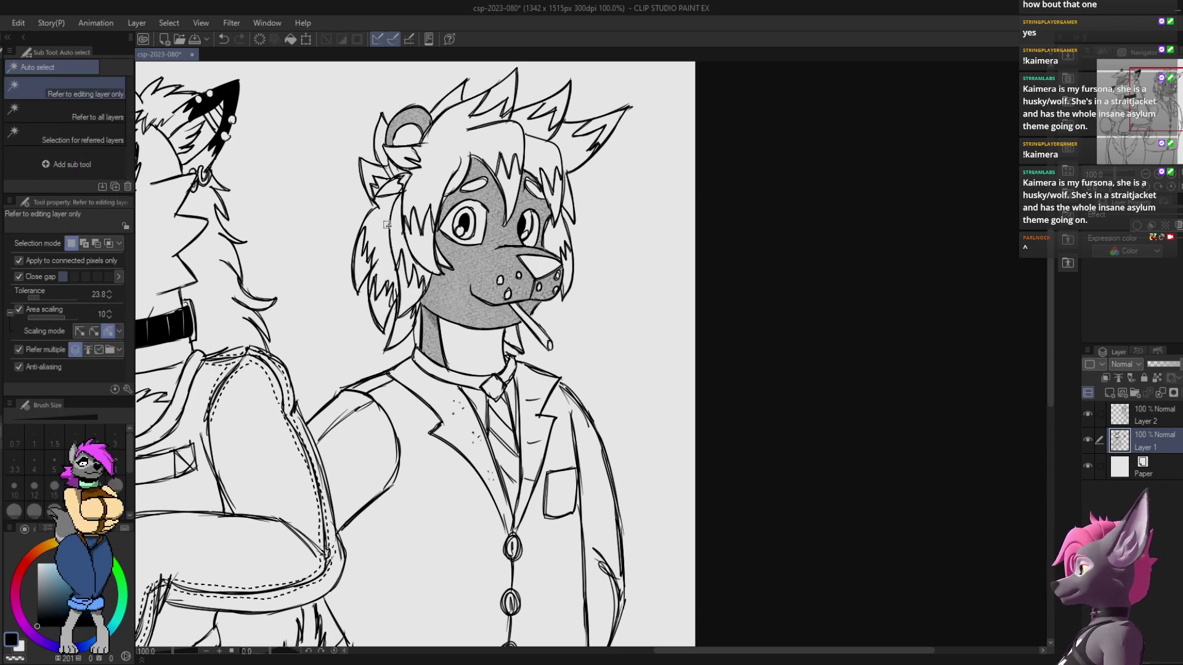
Step: Auto-select the suited character's top, fringe, side and back hair, shade these sections grey with the Tapered Watercolor brush, and clear the selection
key(ctrl+z)
shift+click(425, 273)
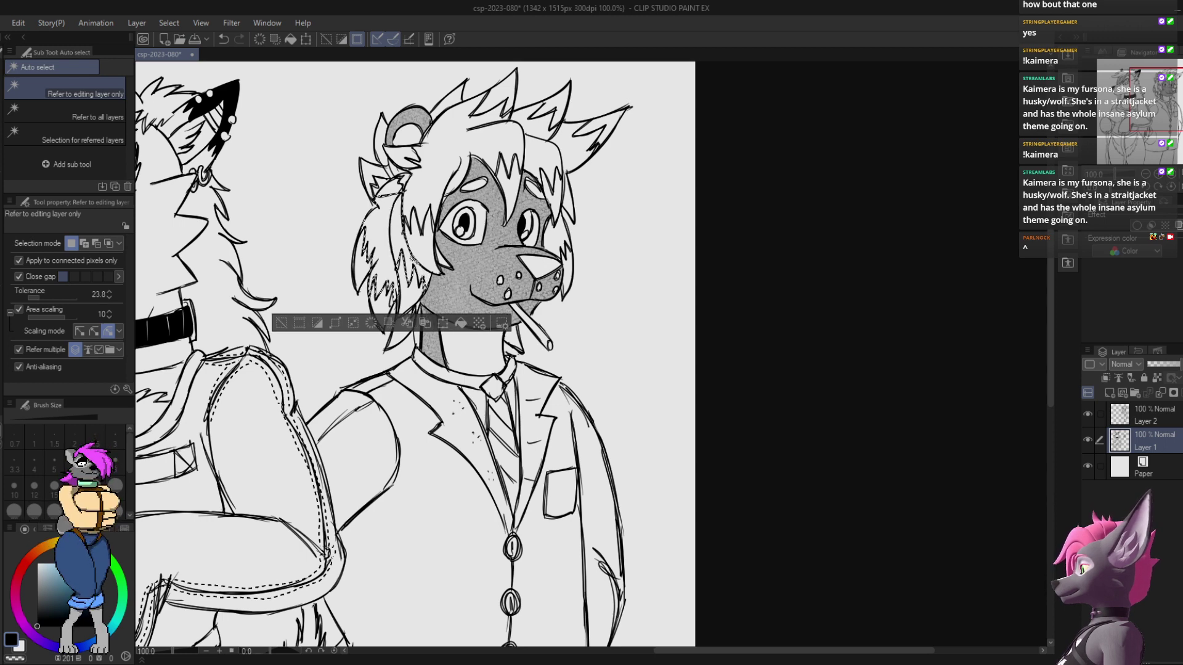
shift+click(502, 138)
shift+click(546, 160)
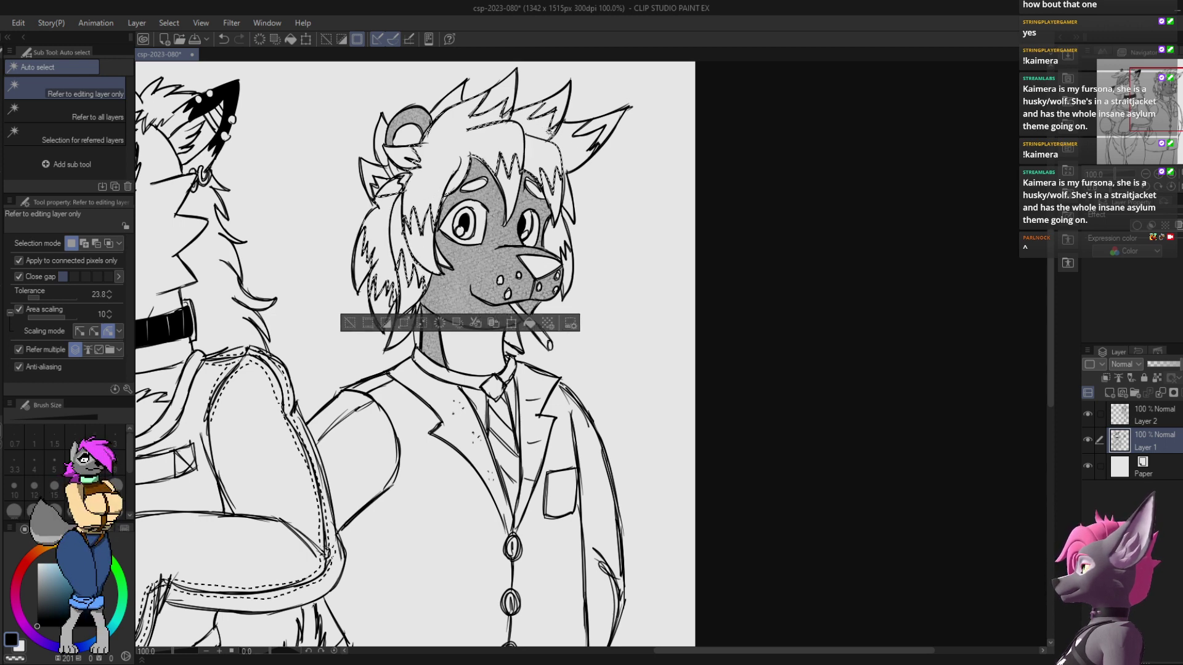
shift+click(570, 192)
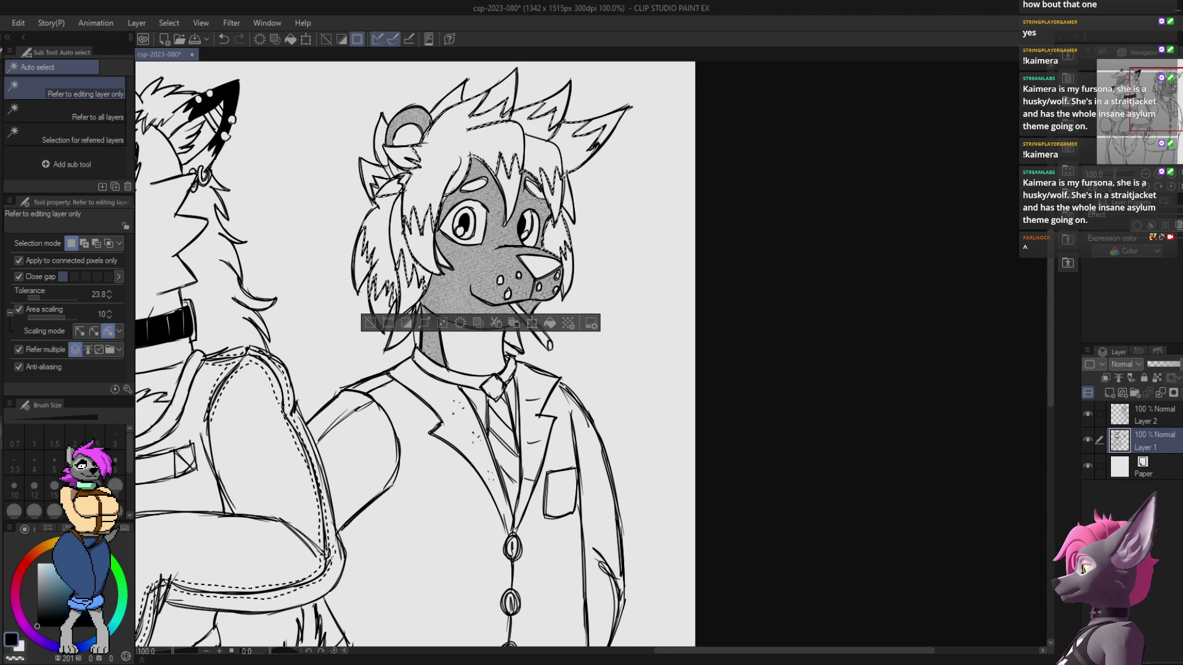
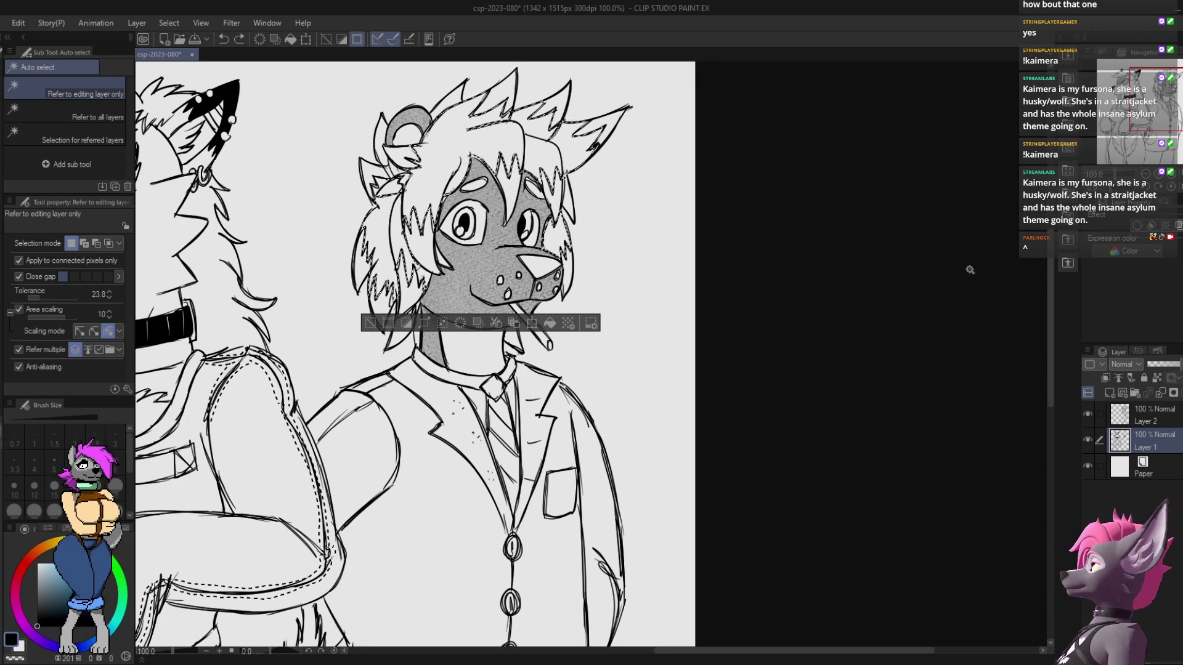
key(b)
mouse_move(591, 273)
mouse_down()
mouse_move(558, 228)
mouse_move(568, 282)
mouse_move(573, 248)
mouse_move(545, 224)
mouse_move(579, 123)
mouse_move(608, 94)
mouse_move(503, 201)
mouse_move(472, 192)
mouse_move(445, 149)
mouse_move(441, 209)
mouse_move(414, 161)
mouse_move(407, 223)
mouse_move(383, 228)
mouse_move(360, 301)
mouse_up()
key(ctrl+z)
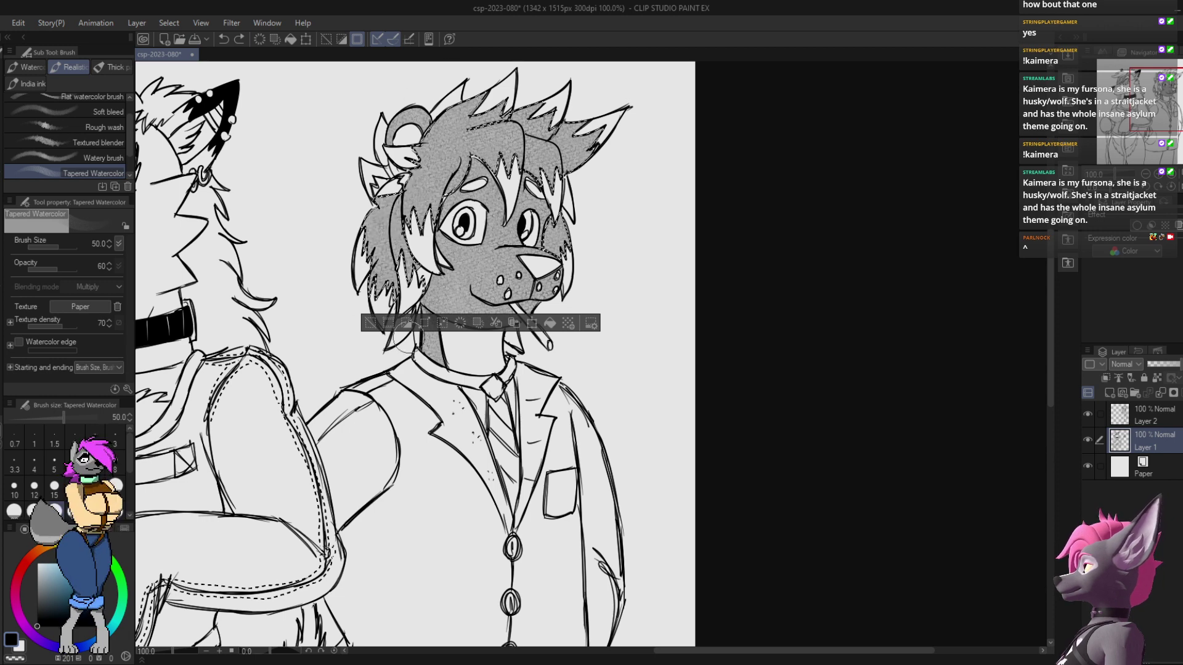
key(ctrl+d)
Step: Merge Layer 1 down into the Paper layer and shade the small unfilled hair gap beside the cheek grey
key(ctrl+e)
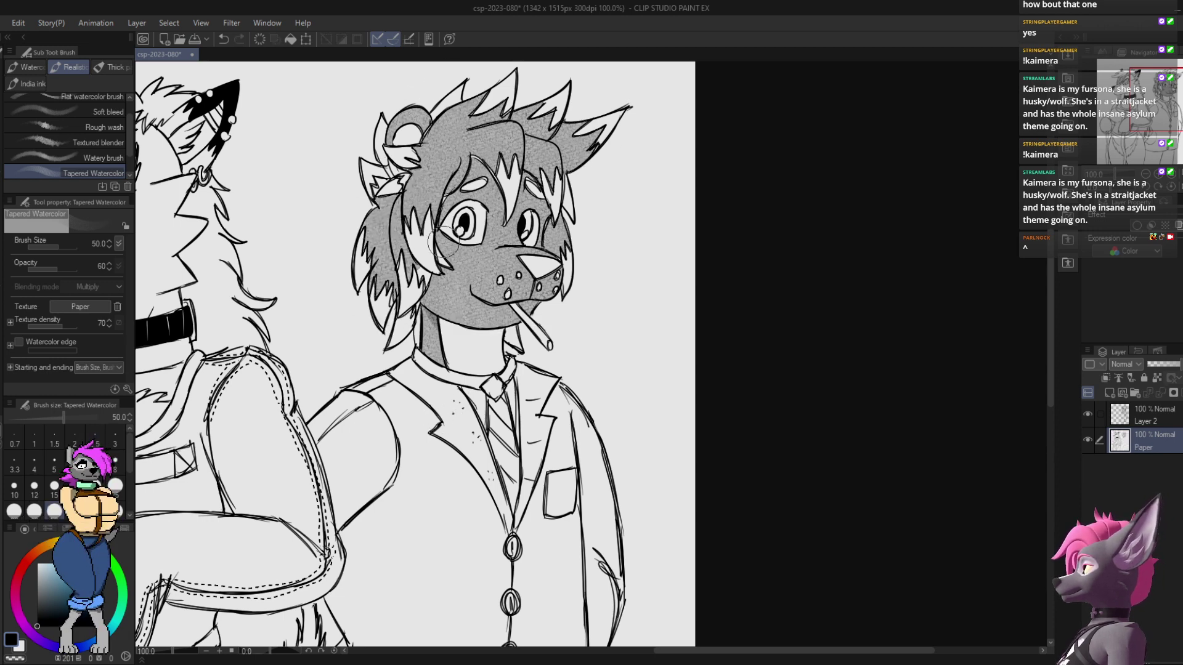
key(w)
click(422, 272)
key(b)
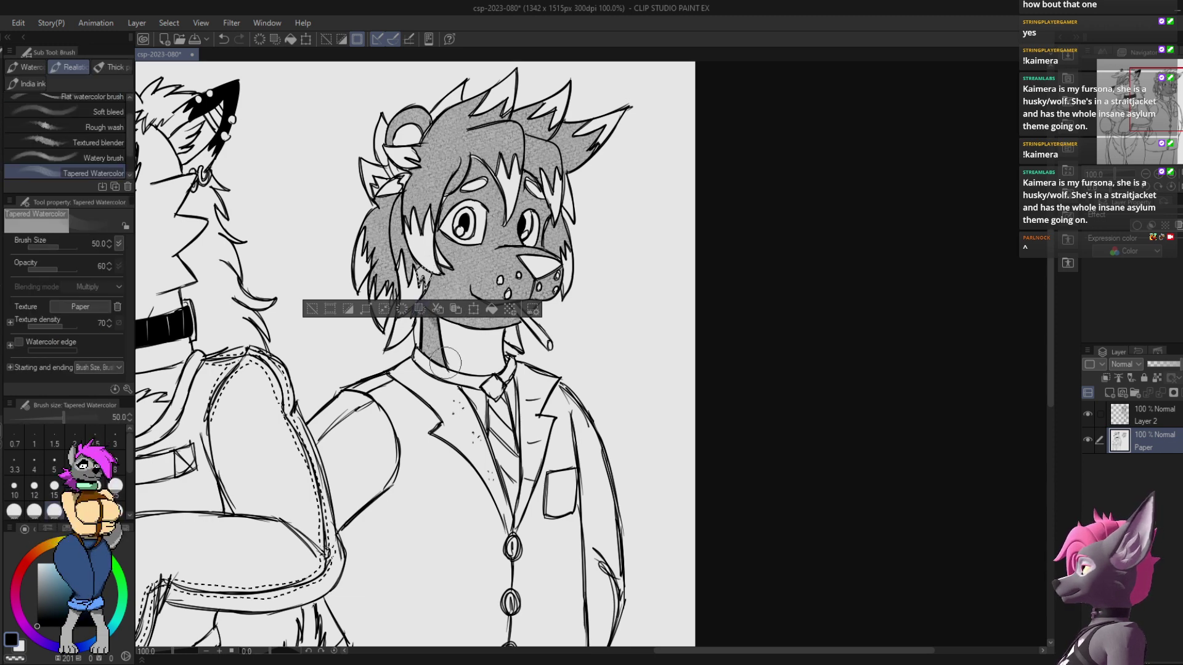
key(ctrl+d)
Step: Auto-select the small unfilled gap beside the inner ear fur, shade it grey with the Tapered Watercolor brush, and deselect
drag(668, 232, 624, 259)
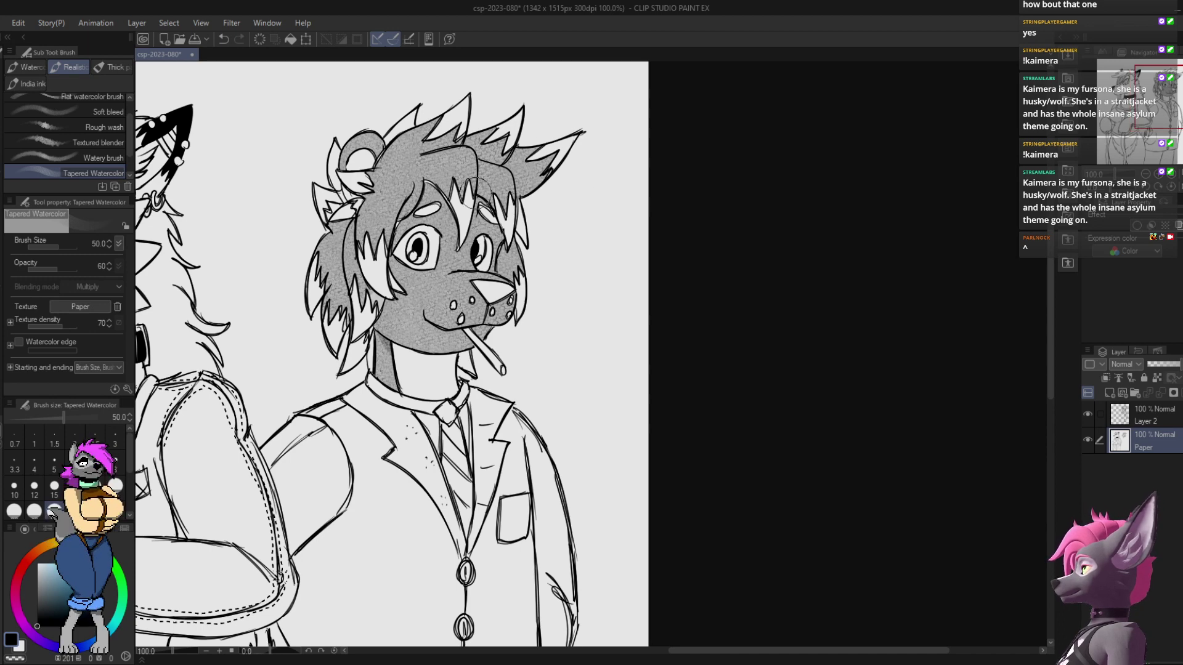
key(e)
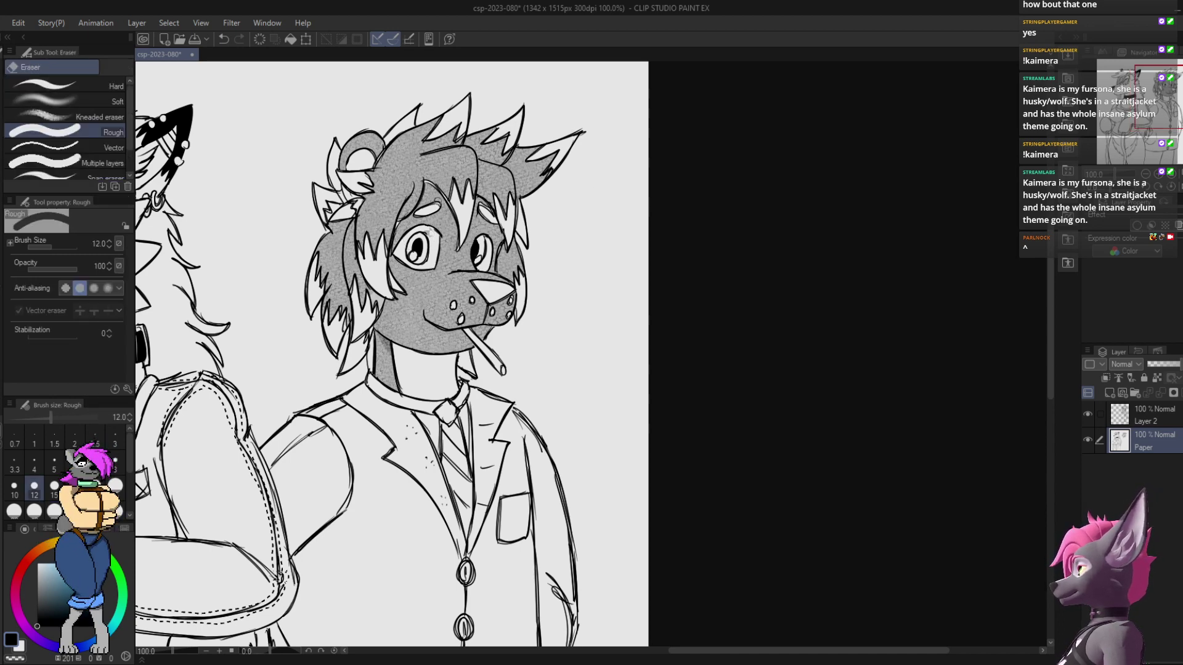
key(p)
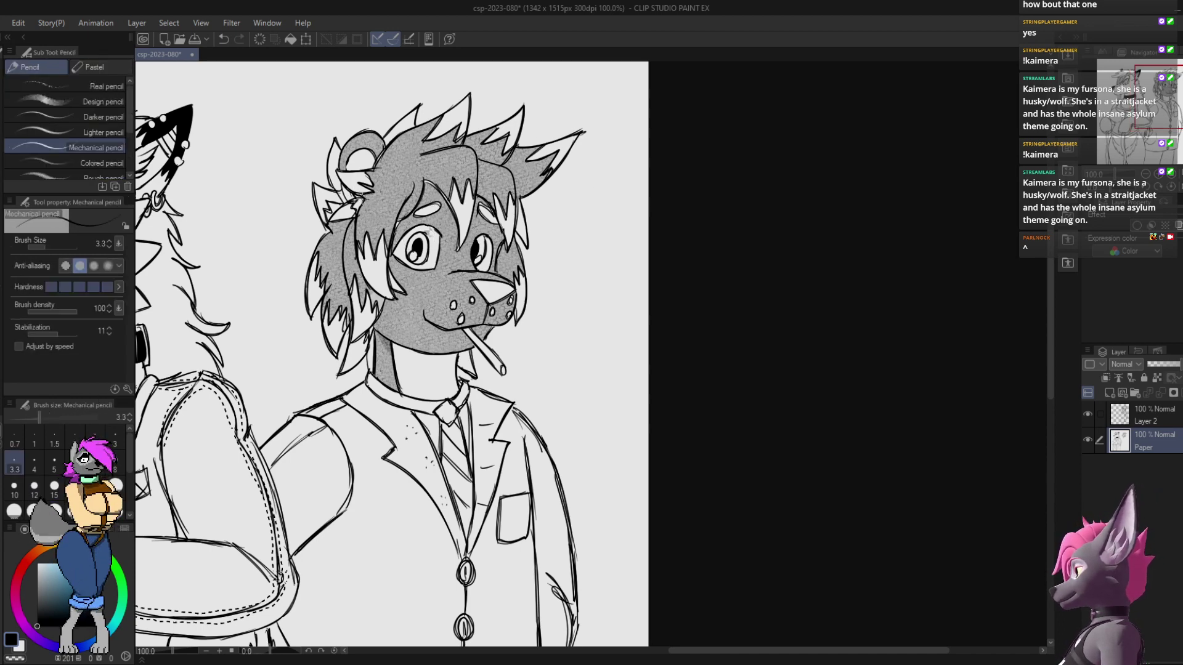
key(w)
click(347, 193)
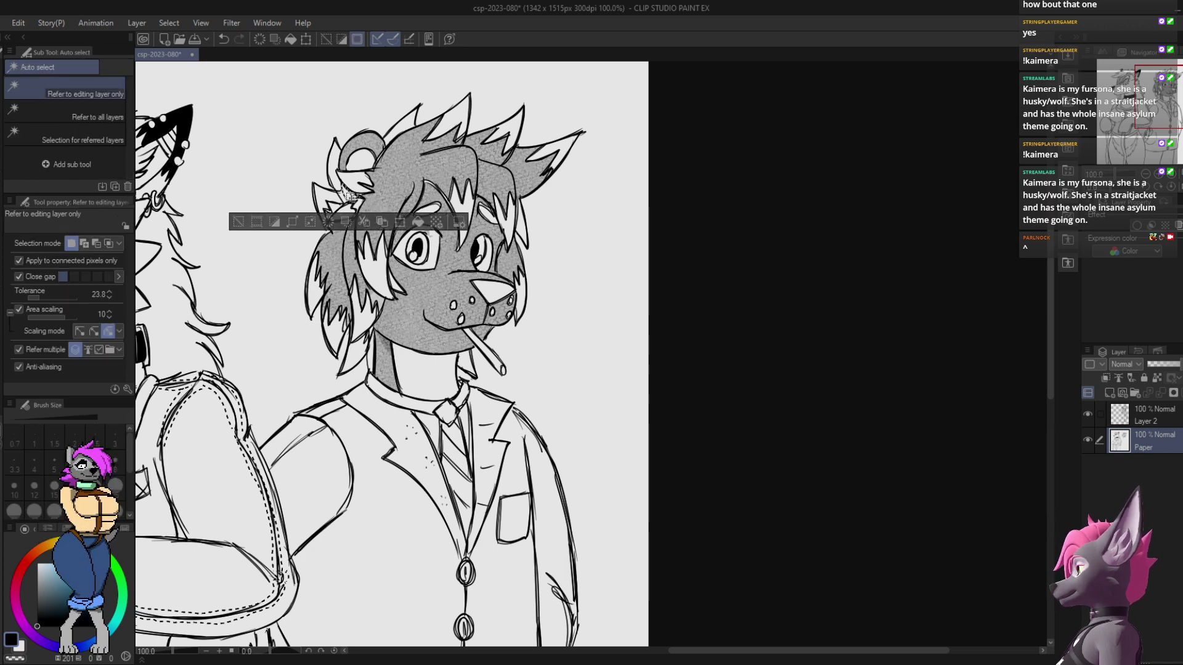
click(354, 197)
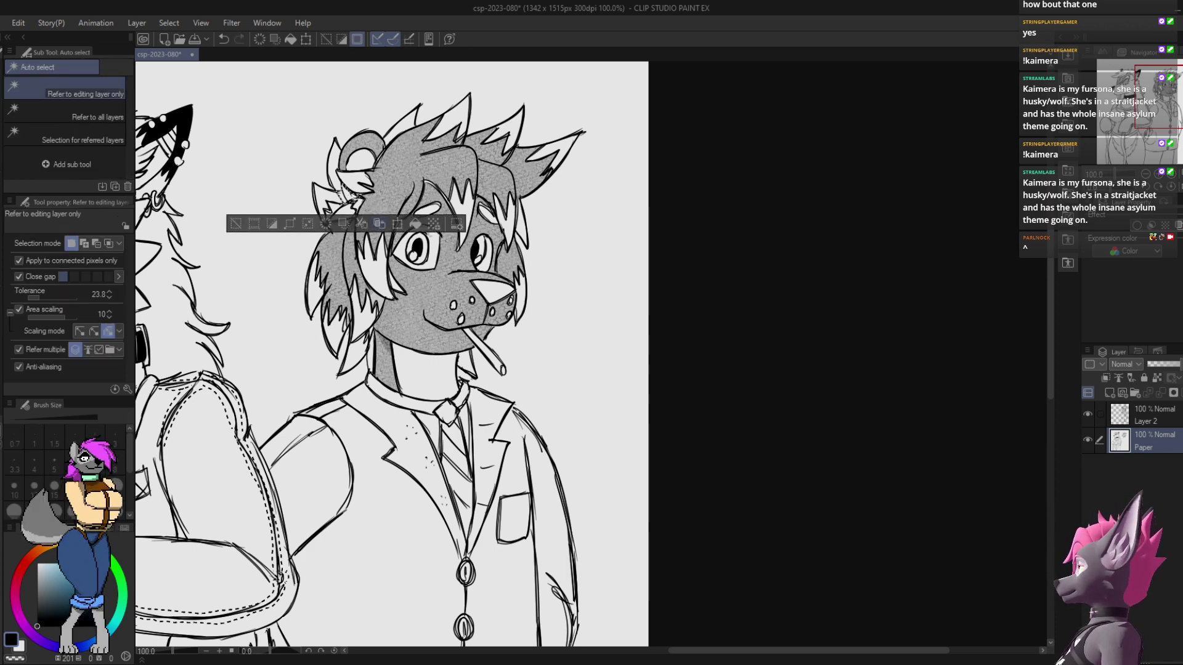
key(b)
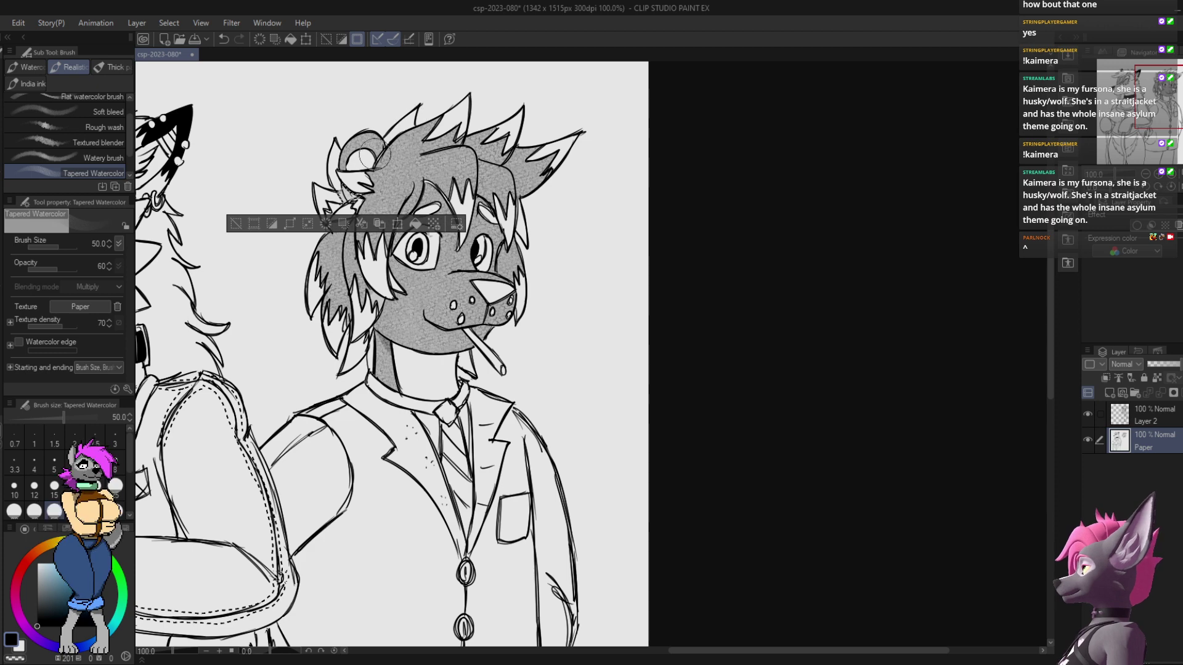
key(ctrl+d)
Step: Try Tapered Watercolor strokes on the suit jacket and the empty background beside it, and undo them
mouse_move(514, 335)
mouse_down()
mouse_move(623, 193)
mouse_move(557, 202)
mouse_move(685, 207)
mouse_up()
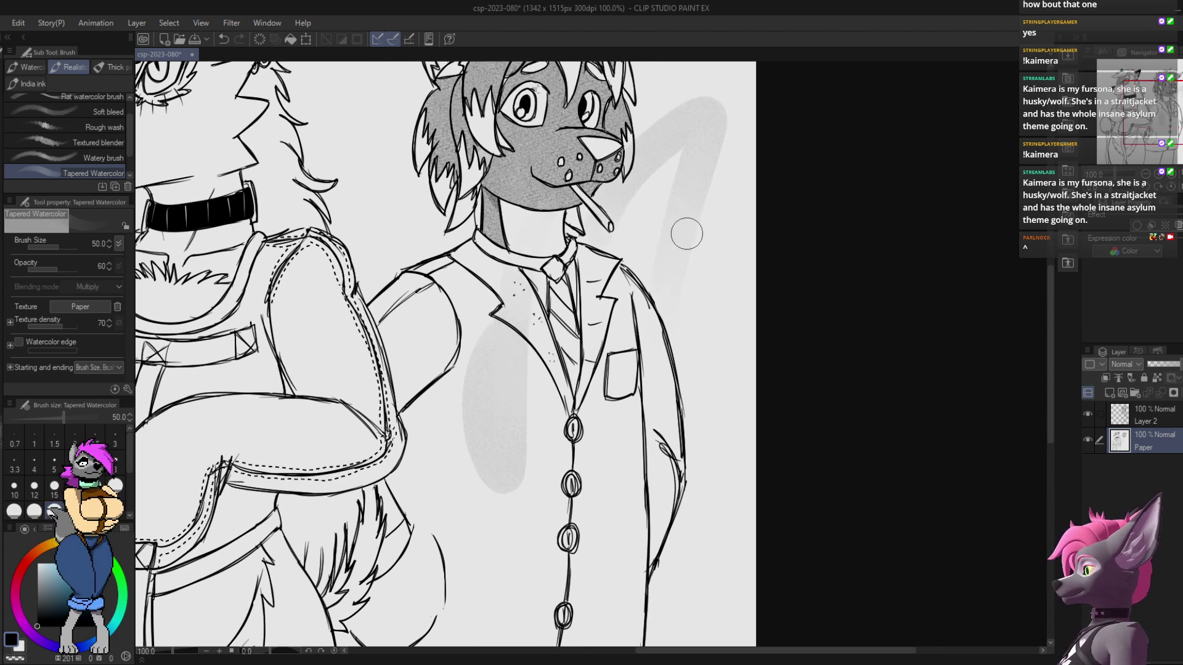
key(ctrl+z)
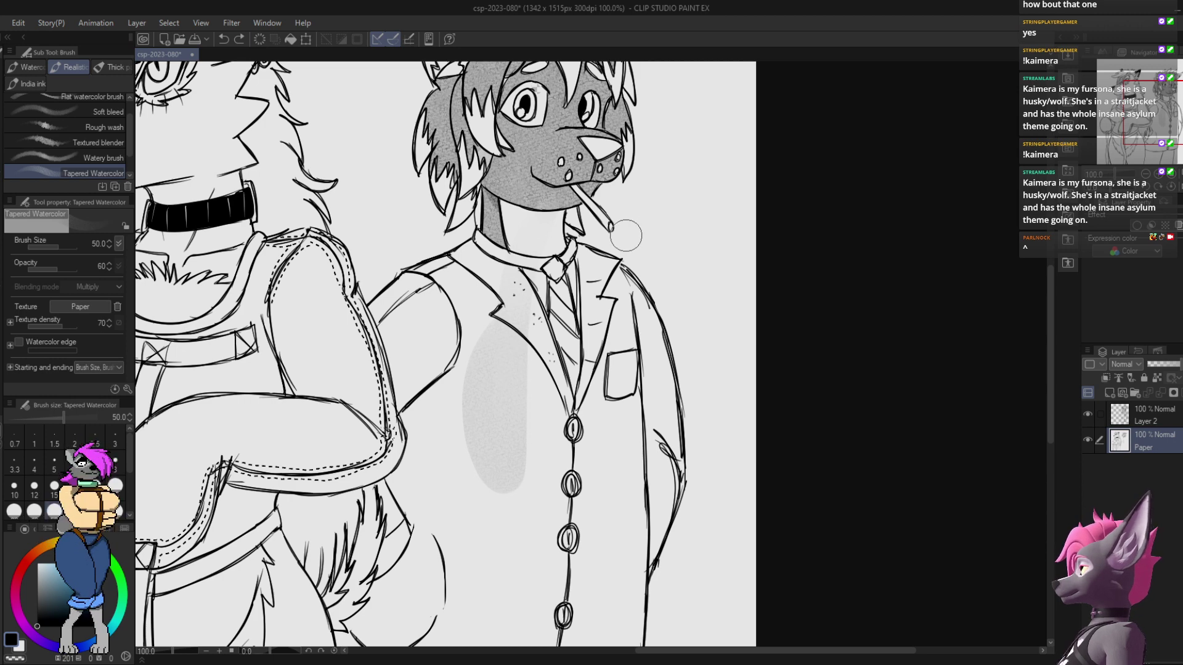
drag(635, 189, 600, 291)
key(ctrl+z)
Step: Test the Flat and Round watercolor brushes between the two characters and on the suited character's chin, and undo the strokes
scroll(114, 113, up, 1)
click(99, 104)
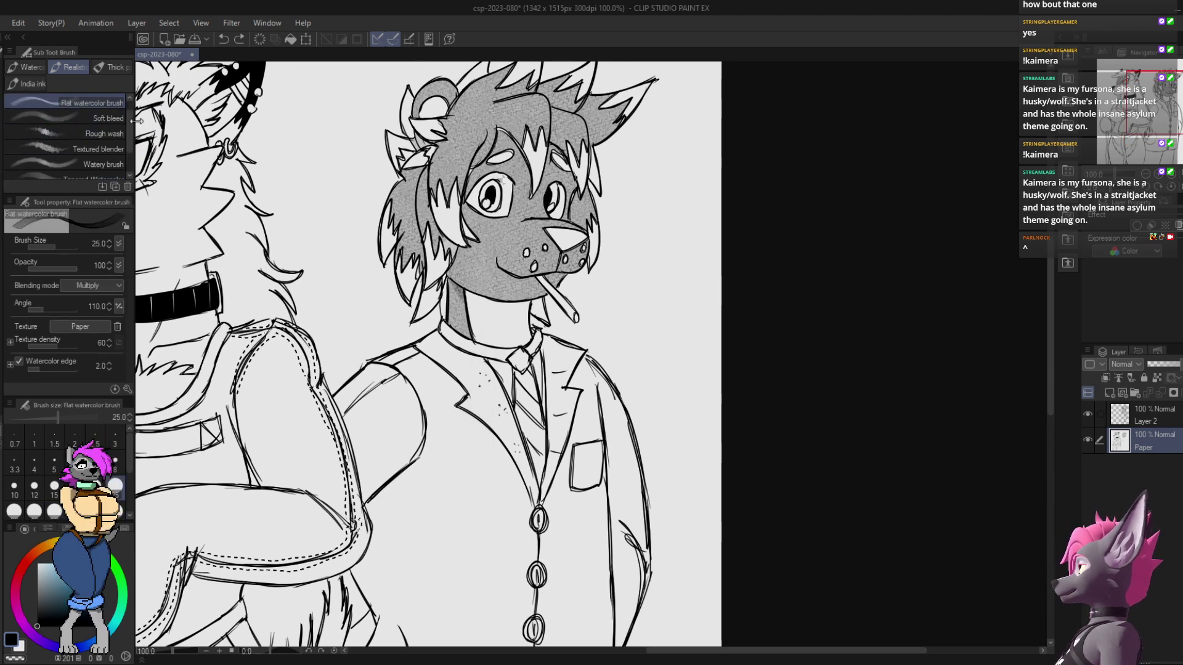
drag(230, 165, 300, 338)
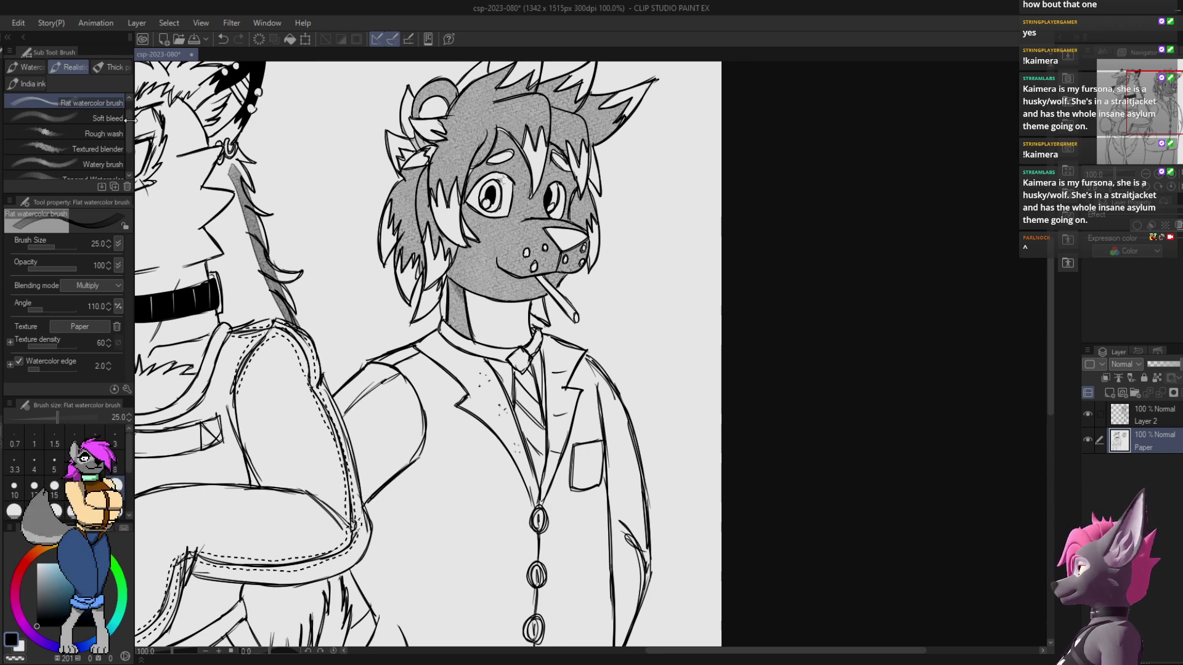
scroll(123, 114, up, 1)
click(93, 103)
drag(335, 182, 384, 162)
key(ctrl+z)
key(ctrl+z)
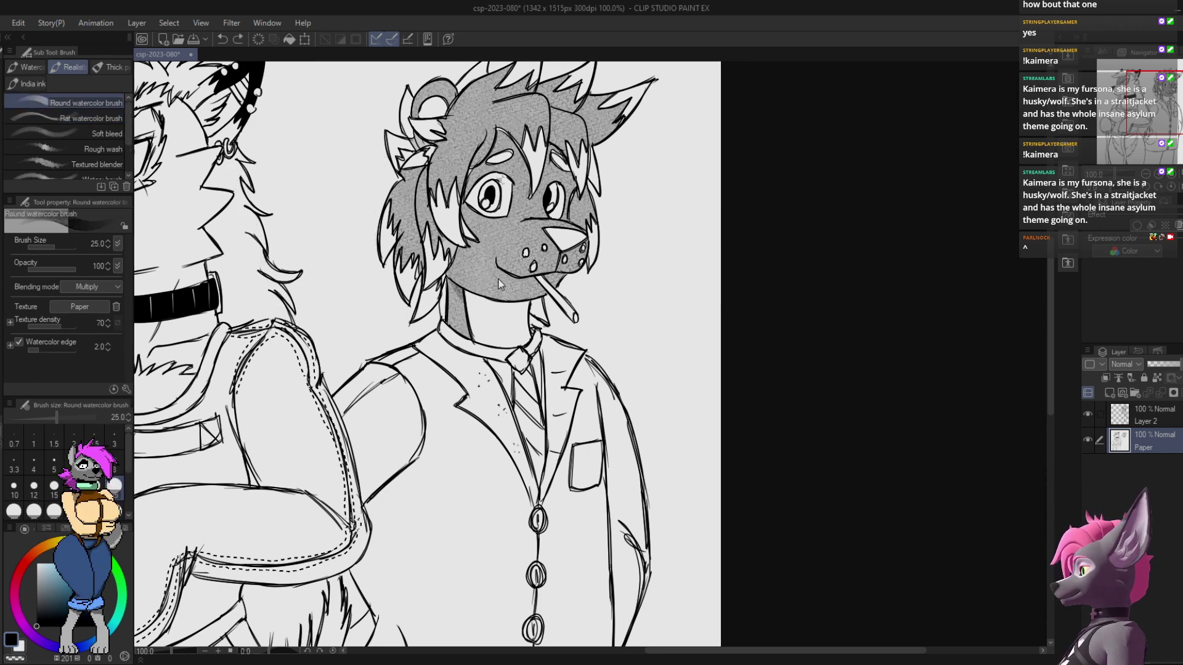
drag(500, 284, 508, 308)
key(ctrl+z)
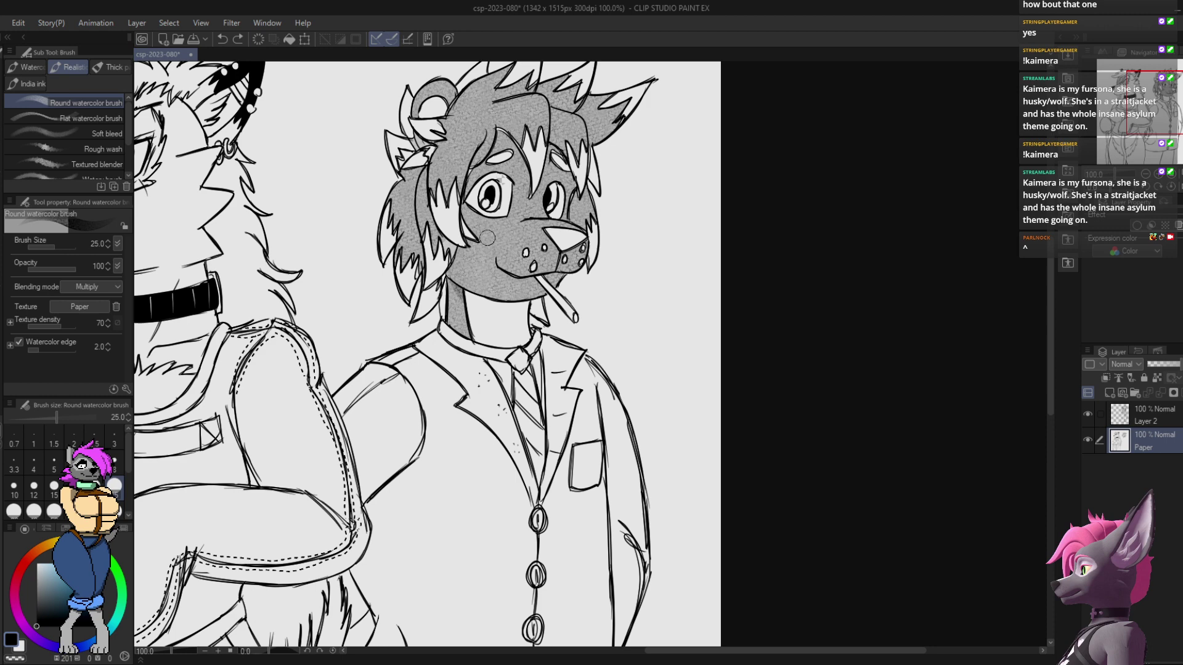
Step: Test the Soft airbrush and Tapered Watercolor brush beside the suited character's head and on the neck and jacket, undoing the strokes
scroll(113, 158, down, 2)
click(113, 150)
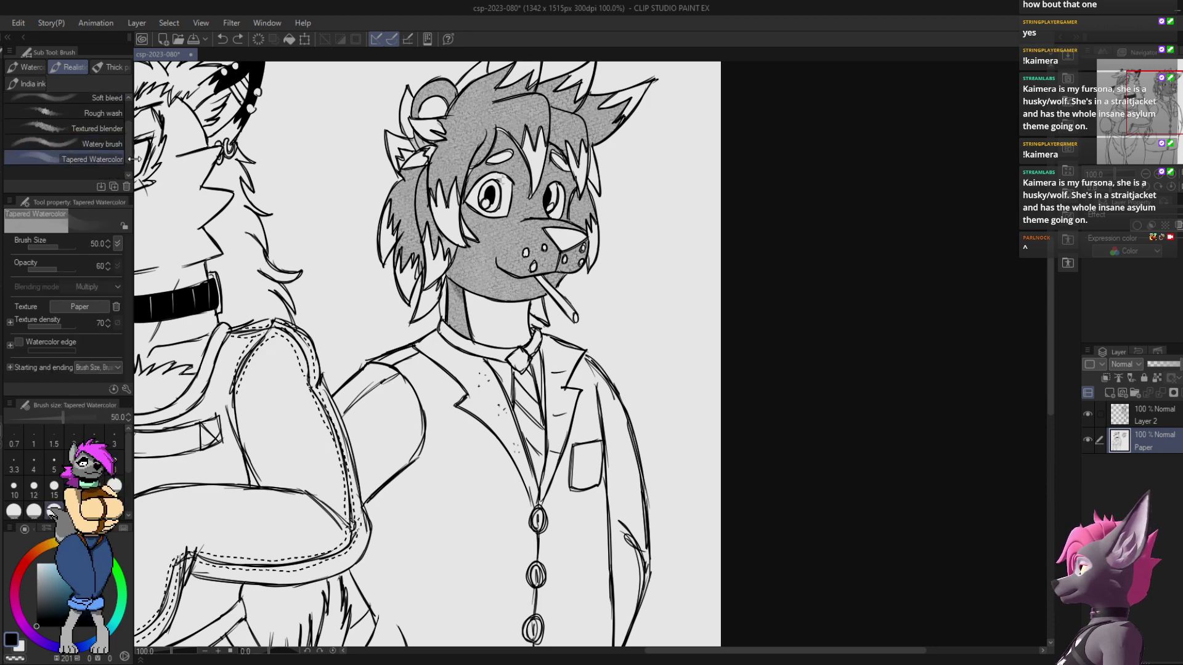
key(b)
drag(383, 271, 418, 93)
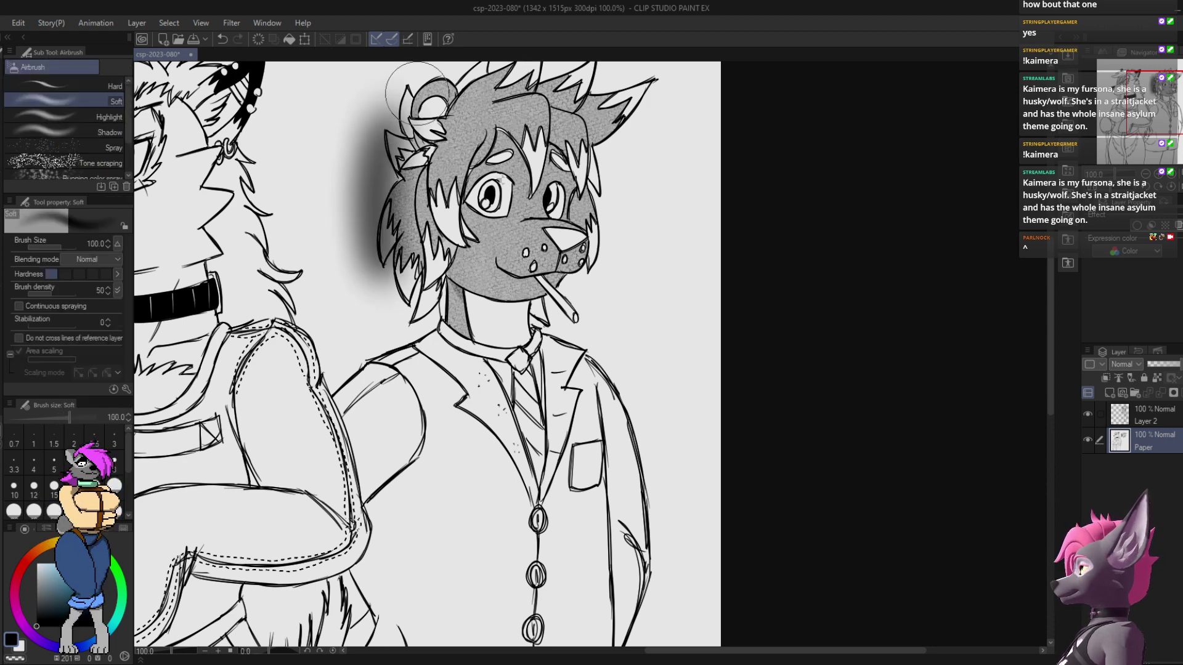
key(b)
drag(341, 317, 398, 135)
mouse_move(346, 214)
mouse_down()
mouse_move(360, 293)
mouse_move(430, 211)
mouse_up()
key(ctrl+z)
key(ctrl+z)
key(ctrl+z)
mouse_move(465, 477)
mouse_down()
mouse_move(446, 417)
mouse_move(523, 506)
mouse_up()
drag(512, 290, 511, 314)
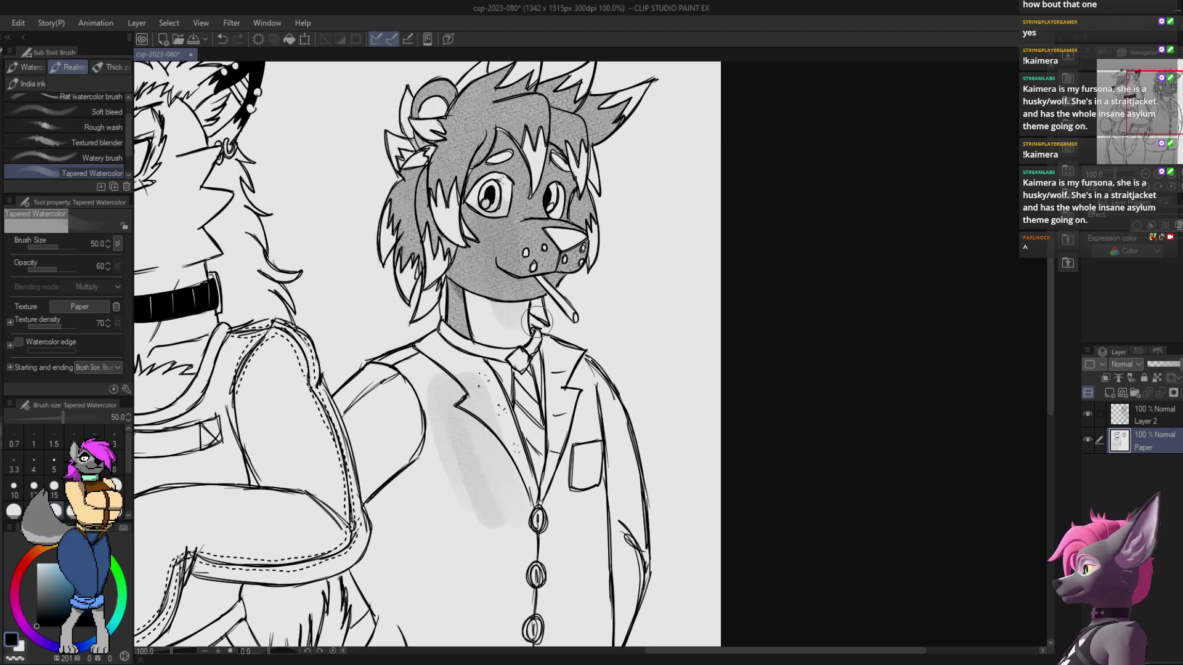
key(ctrl+z)
Step: Save the drawing and auto-select both of the suited character's trouser legs below the jacket hem
key(p)
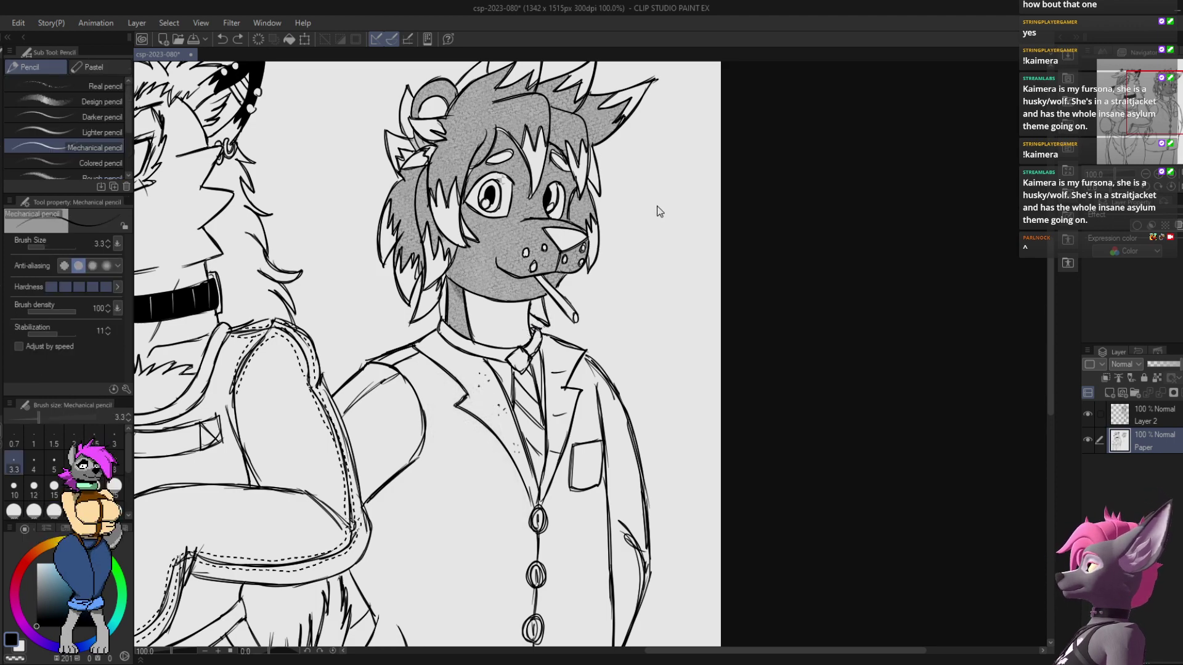
key(ctrl+s)
drag(628, 275, 625, 96)
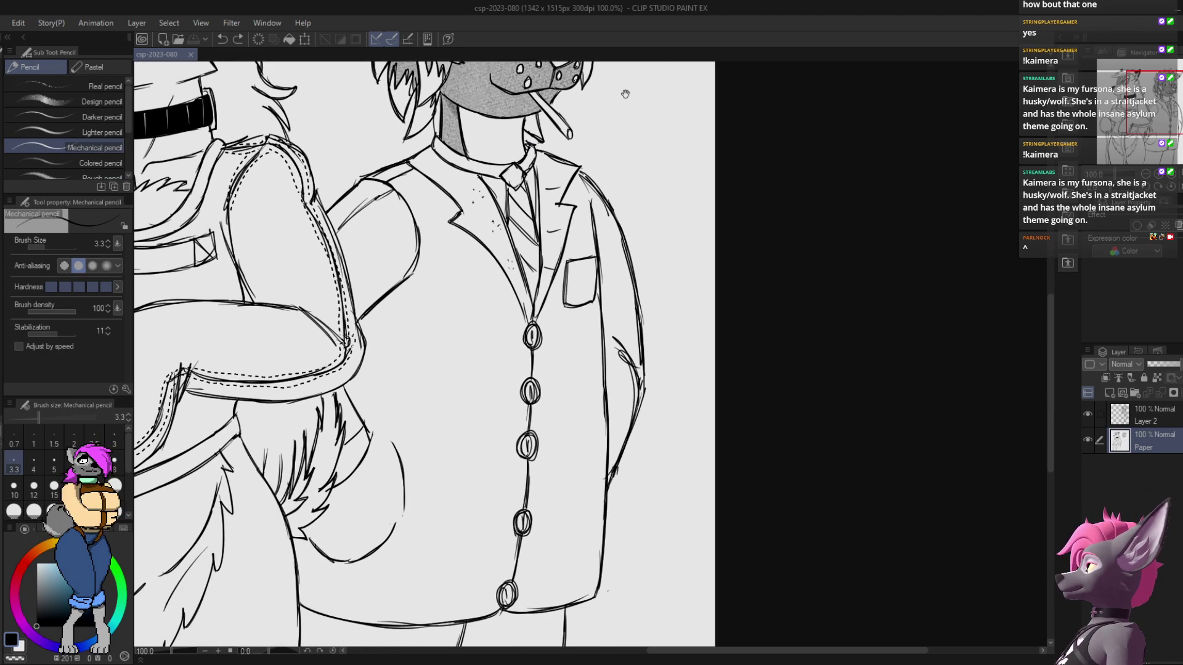
drag(626, 205, 696, 72)
drag(599, 434, 604, 302)
key(w)
click(556, 408)
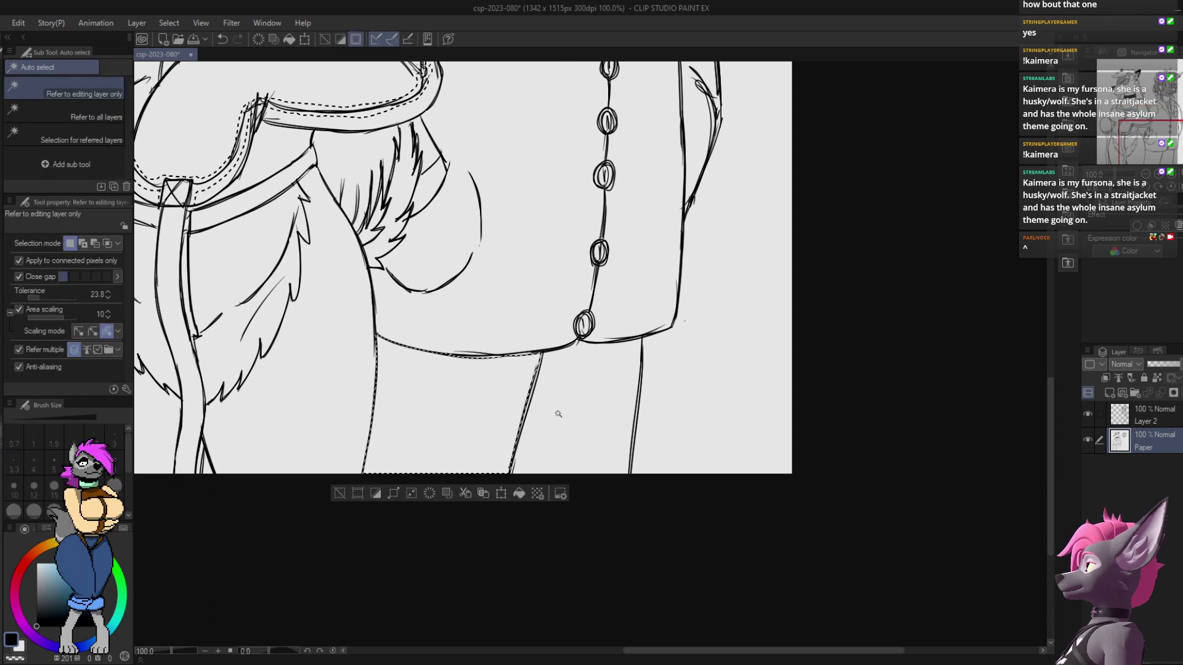
Step: Try shading the selected trouser legs with the Tapered Watercolor and Soft bleed brushes, and undo the strokes
key(b)
drag(582, 367, 604, 527)
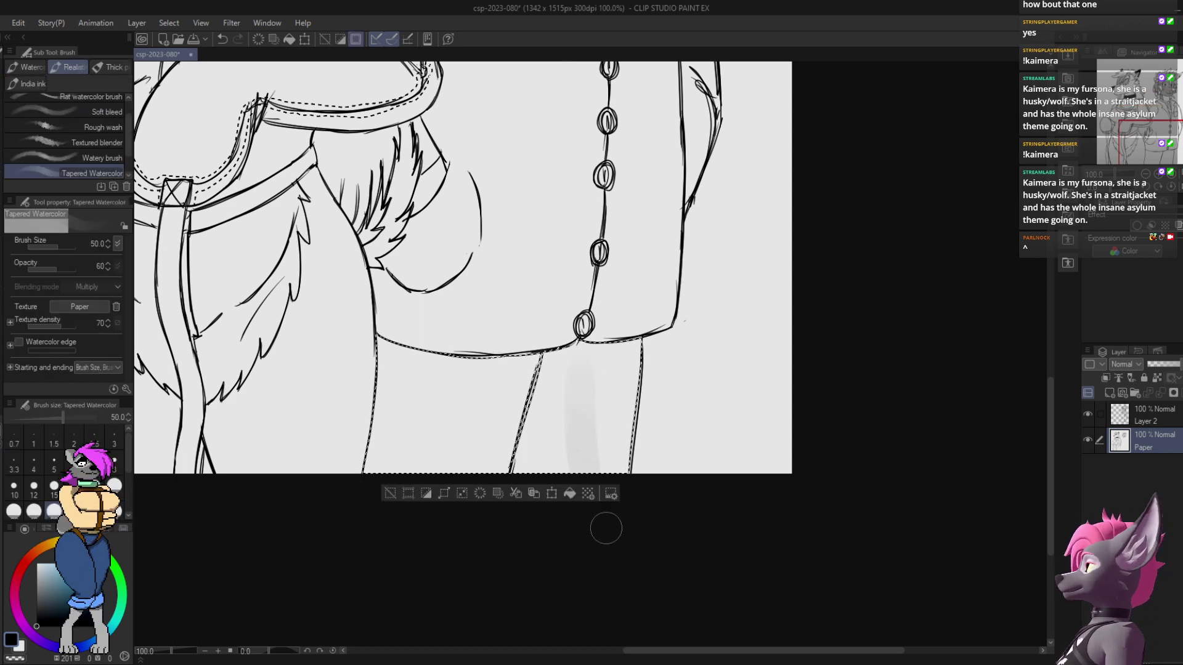
mouse_move(611, 351)
mouse_down()
mouse_move(596, 476)
mouse_move(610, 454)
mouse_up()
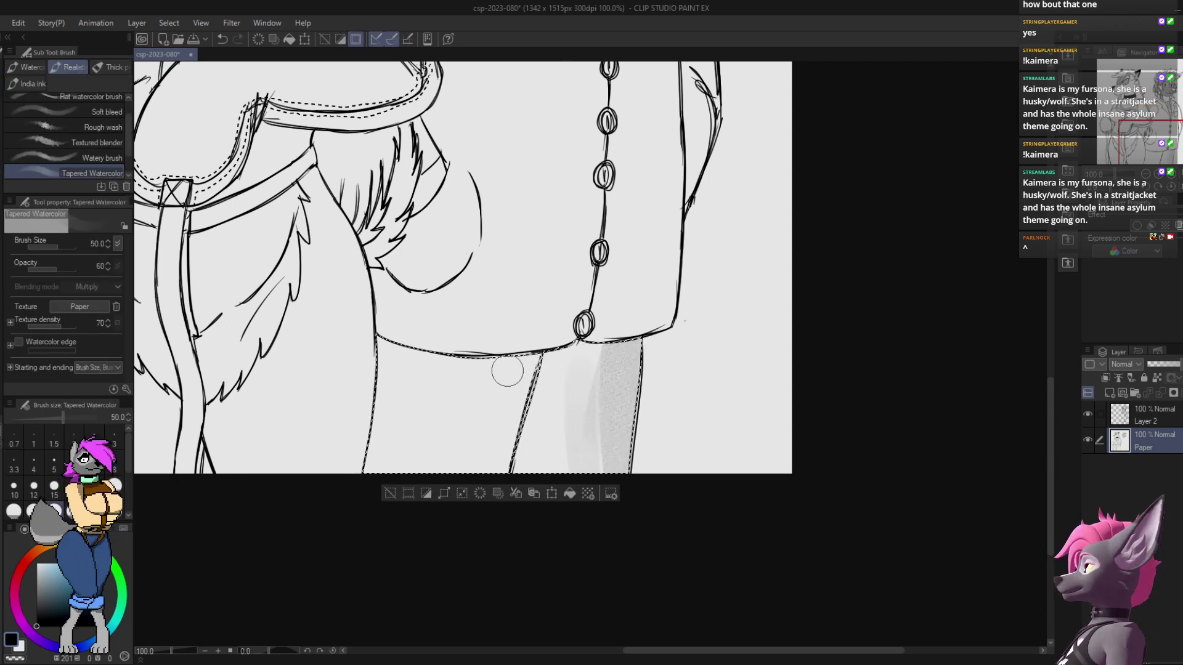
click(105, 109)
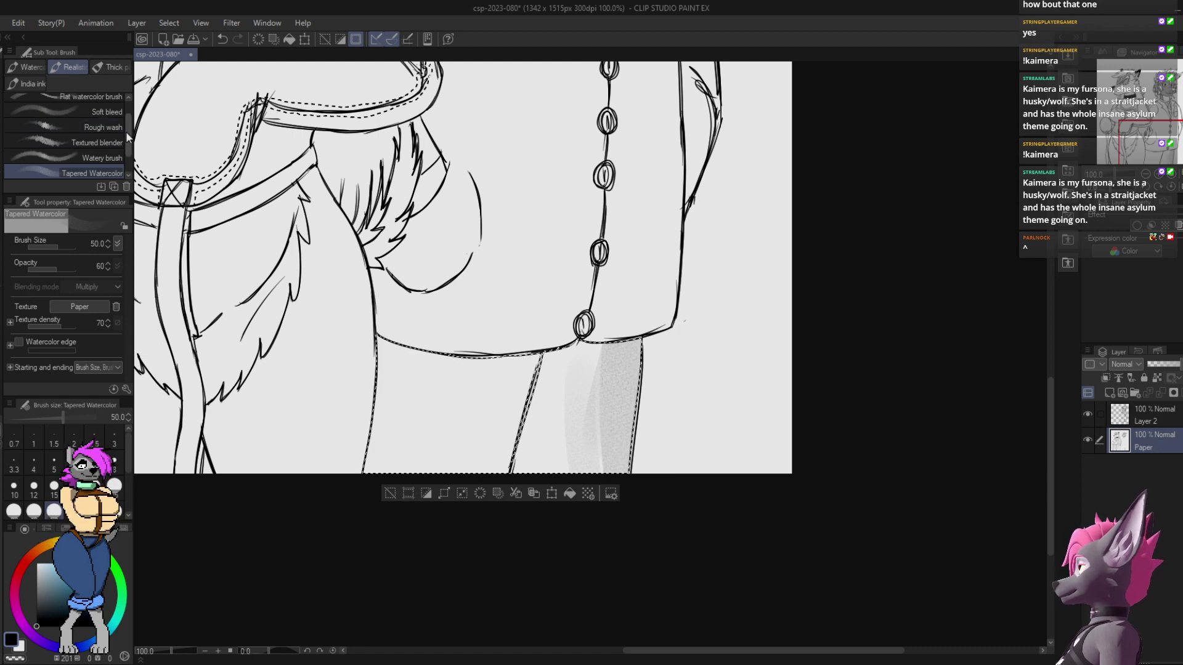
drag(502, 462, 515, 320)
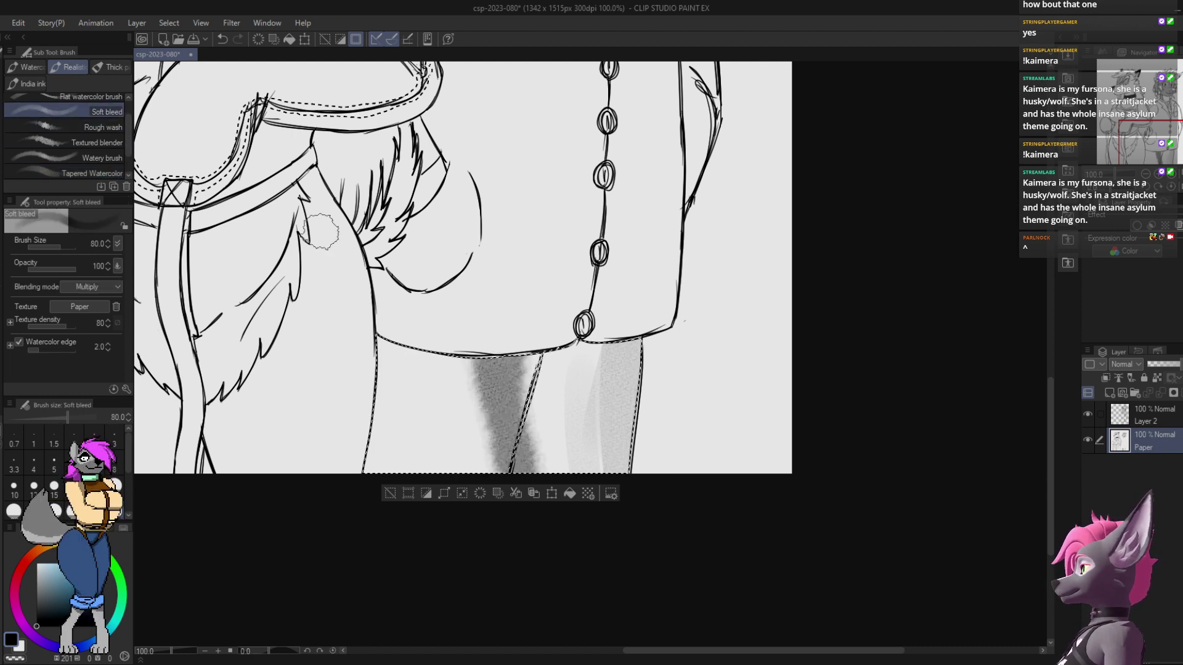
scroll(126, 105, up, 1)
click(117, 103)
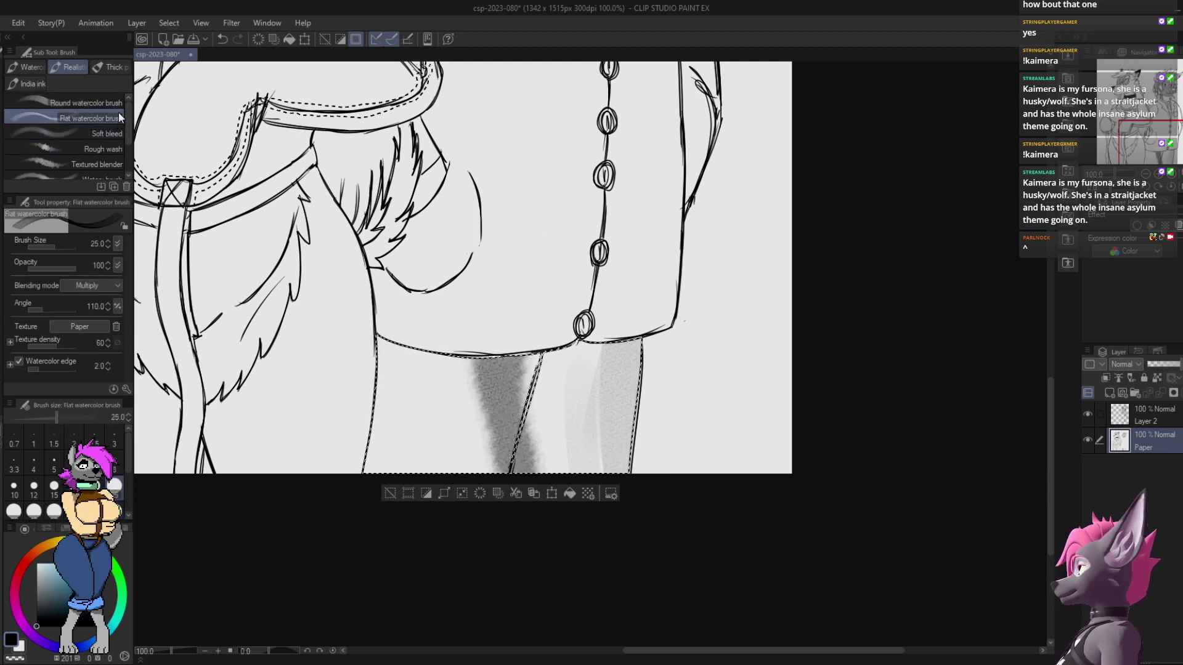
key(ctrl+z)
key(ctrl+z)
Step: Try the Round watercolor brush at size 80 on the trouser legs and undo all remaining test strokes
mouse_move(625, 460)
mouse_down()
mouse_move(626, 418)
mouse_move(618, 470)
mouse_up()
key(ctrl+z)
click(115, 511)
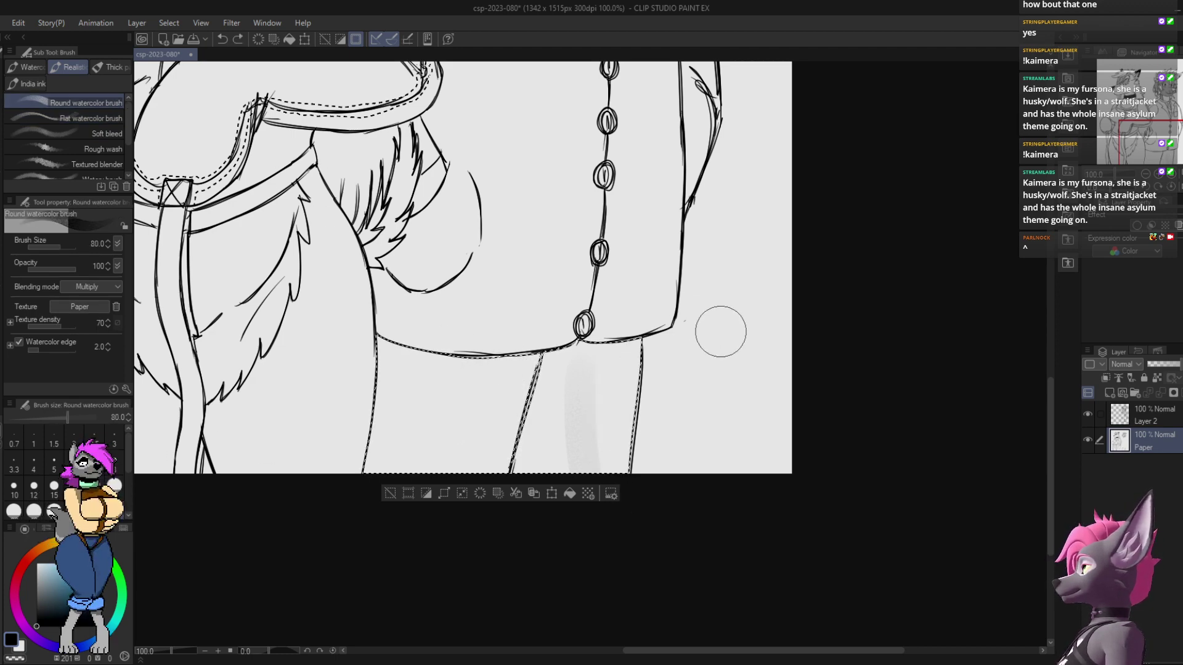
key(ctrl+z)
mouse_move(640, 336)
mouse_down()
mouse_move(592, 534)
mouse_move(619, 280)
mouse_move(549, 412)
mouse_move(610, 243)
mouse_move(590, 268)
mouse_move(502, 566)
mouse_move(542, 248)
mouse_up()
key(ctrl+z)
key(ctrl+z)
key(ctrl+z)
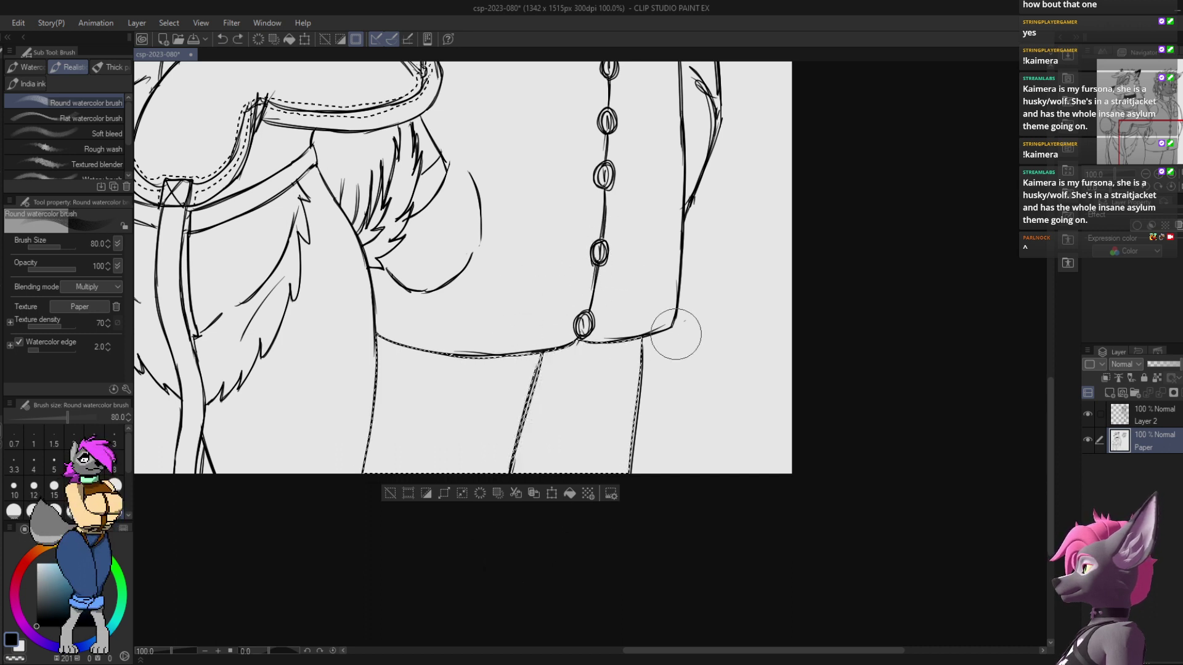
Step: Shade both selected trouser legs textured grey with the Round watercolor brush at size 250
scroll(129, 474, down, 2)
key(bracketright)
key(bracketright)
key(bracketright)
key(bracketright)
key(bracketright)
key(bracketright)
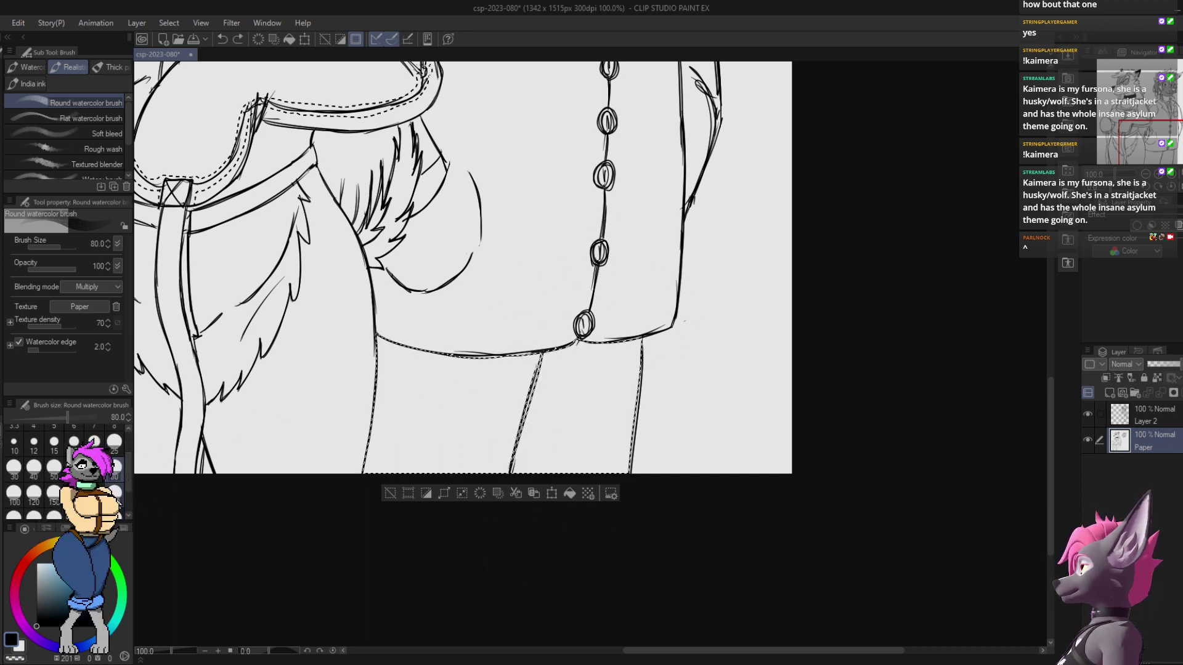
mouse_move(640, 357)
mouse_down()
mouse_move(462, 528)
mouse_move(266, 553)
mouse_up()
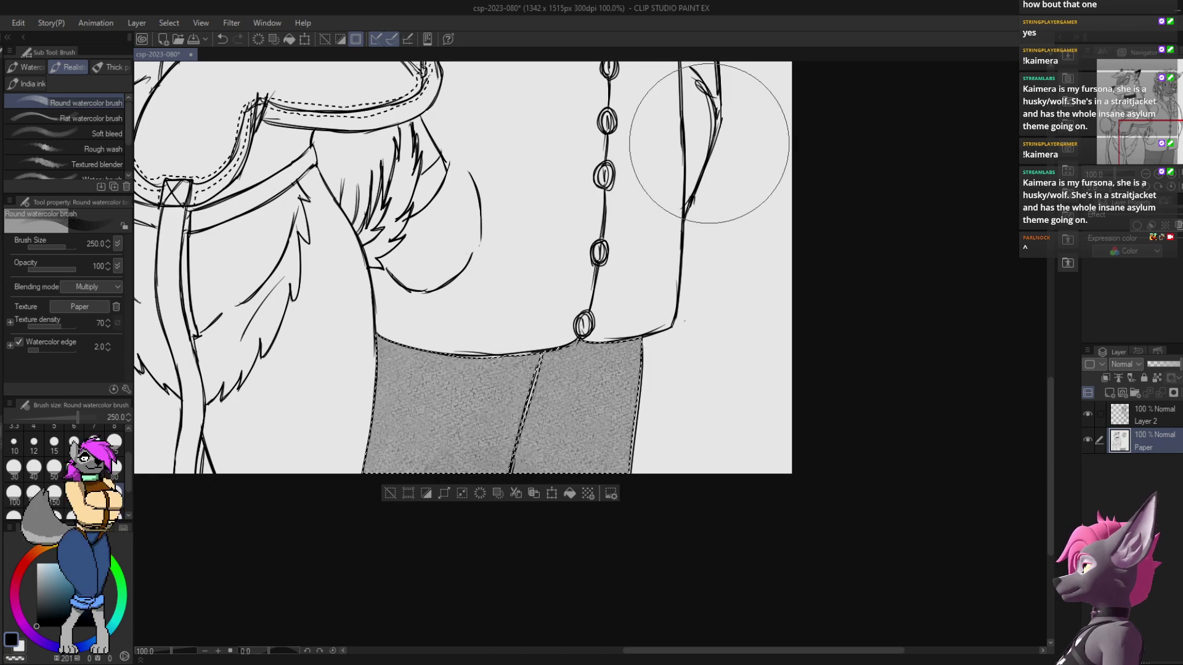
Step: Reduce the brush size to 80 and clear the trouser selection
key(bracketleft)
key(bracketleft)
key(bracketleft)
key(bracketleft)
key(bracketleft)
key(bracketleft)
key(ctrl+d)
Step: Save the drawing with the shaded trousers and return to the suited character's upper body
drag(675, 115, 626, 293)
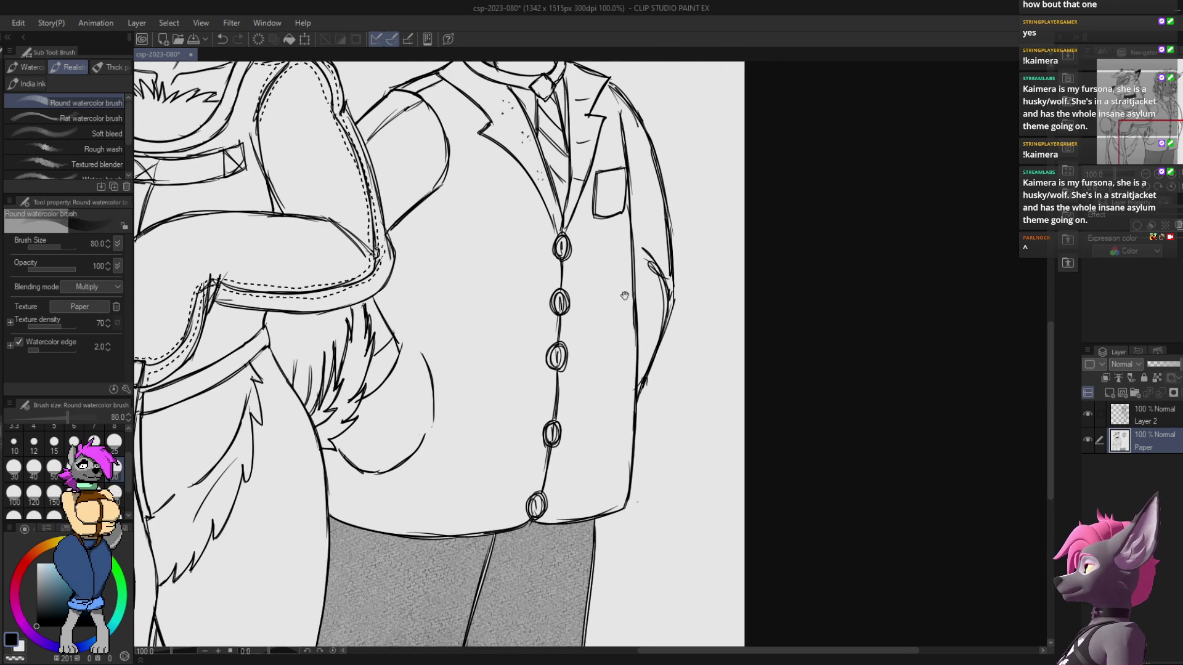
drag(636, 187, 658, 296)
key(ctrl+s)
drag(640, 224, 730, 308)
drag(761, 233, 756, 186)
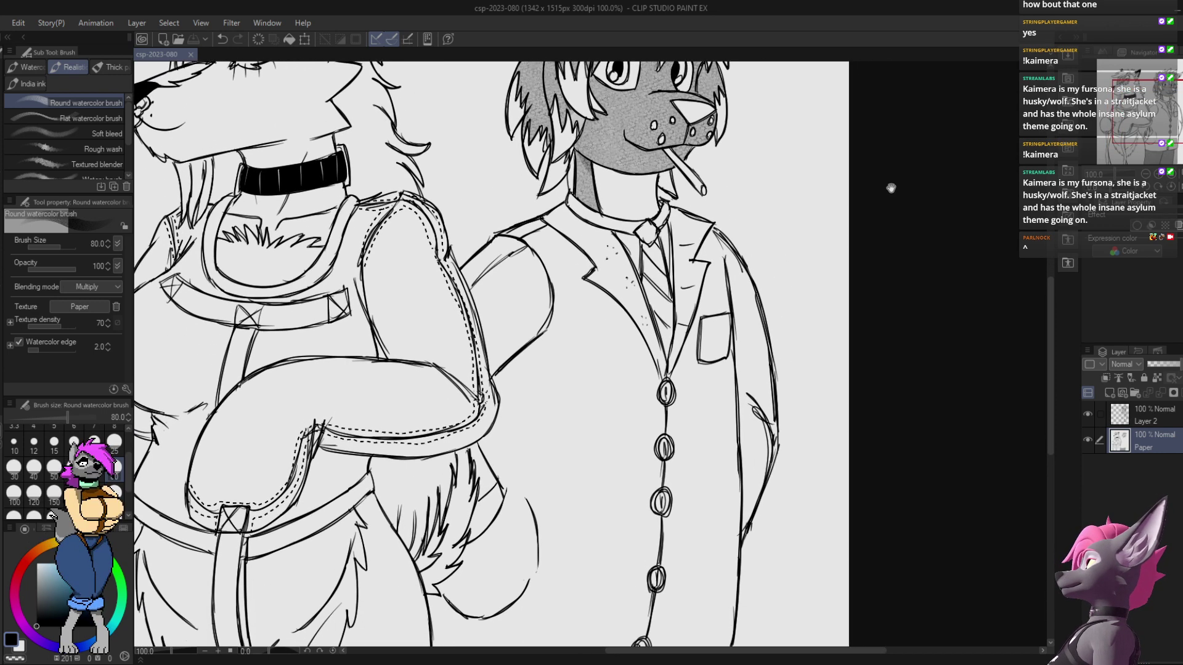
Step: Merge Layer 2 down into the Paper layer
click(1146, 421)
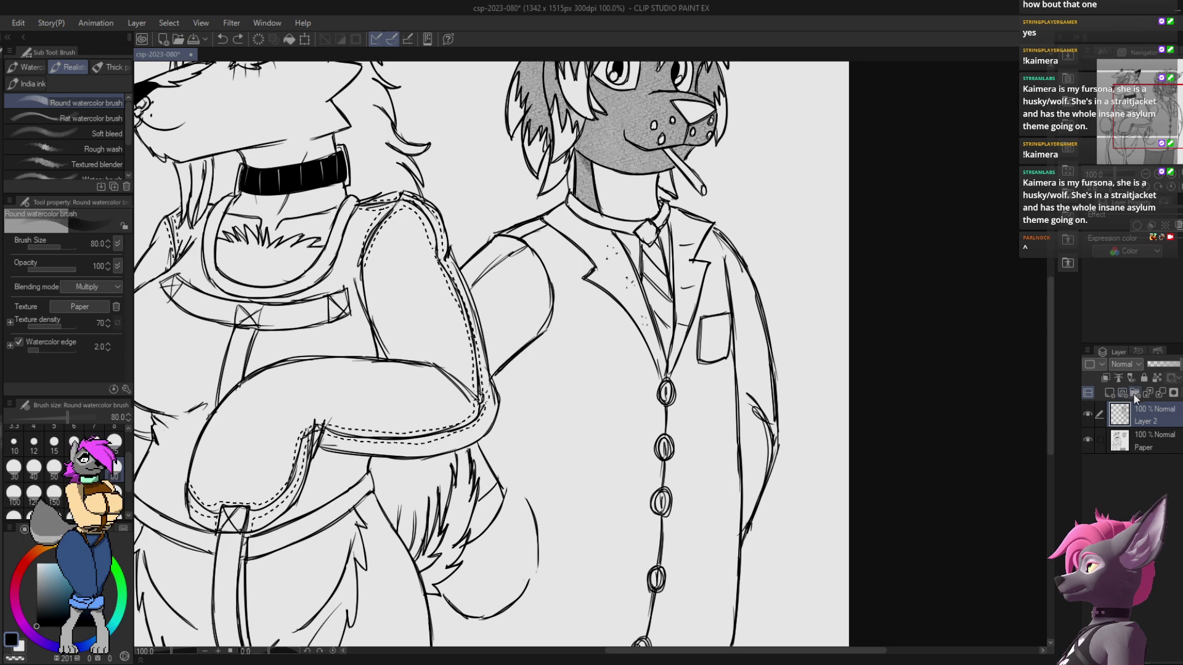
click(1120, 395)
key(ctrl+z)
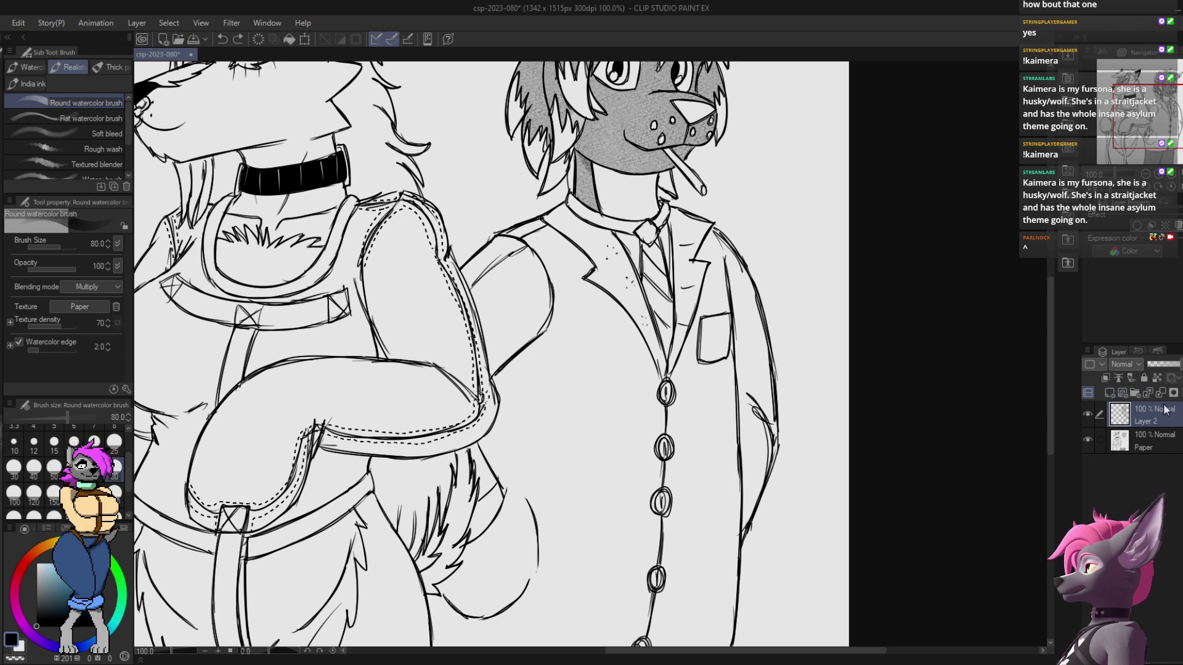
click(1160, 393)
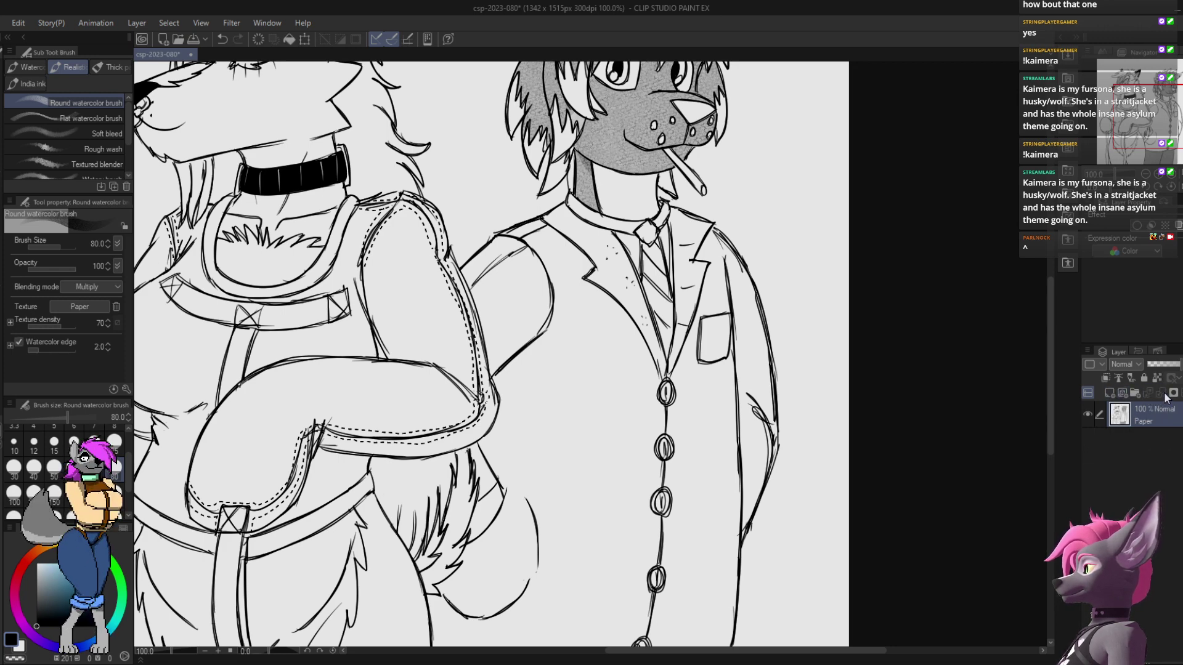
Step: Try to erase the sketchy lines at the suited character's shoulder with the Rough eraser, undoing the stroke and the layer merge
scroll(750, 222, up, 2)
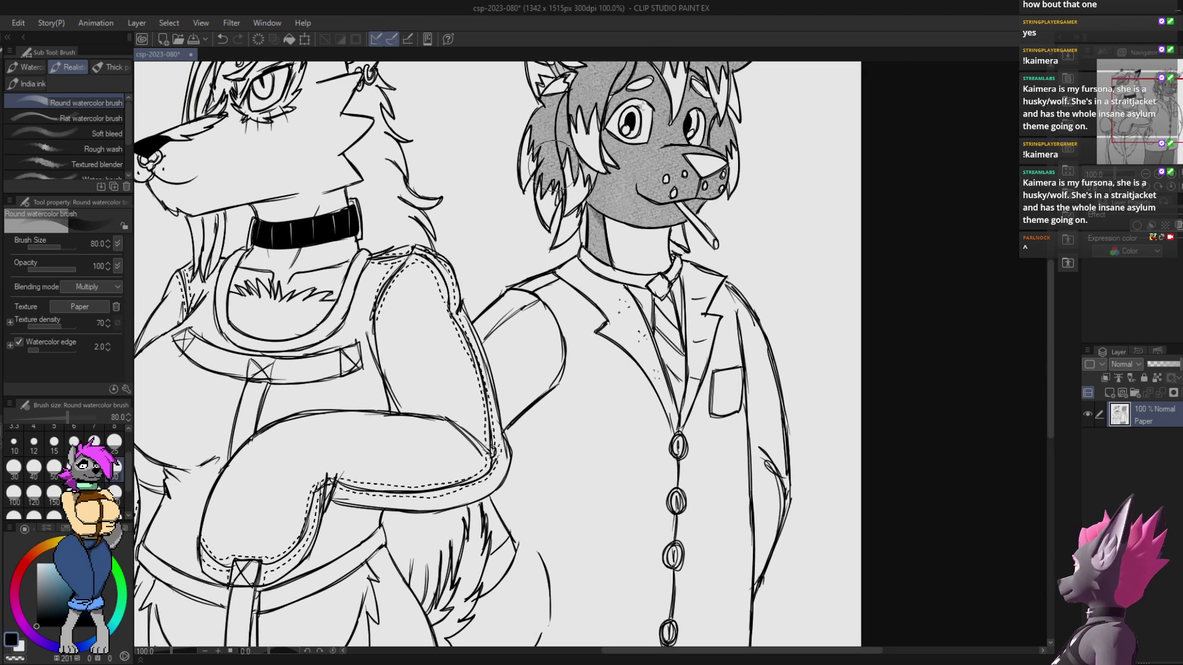
key(e)
mouse_move(485, 314)
mouse_down()
mouse_move(474, 319)
mouse_move(508, 294)
mouse_up()
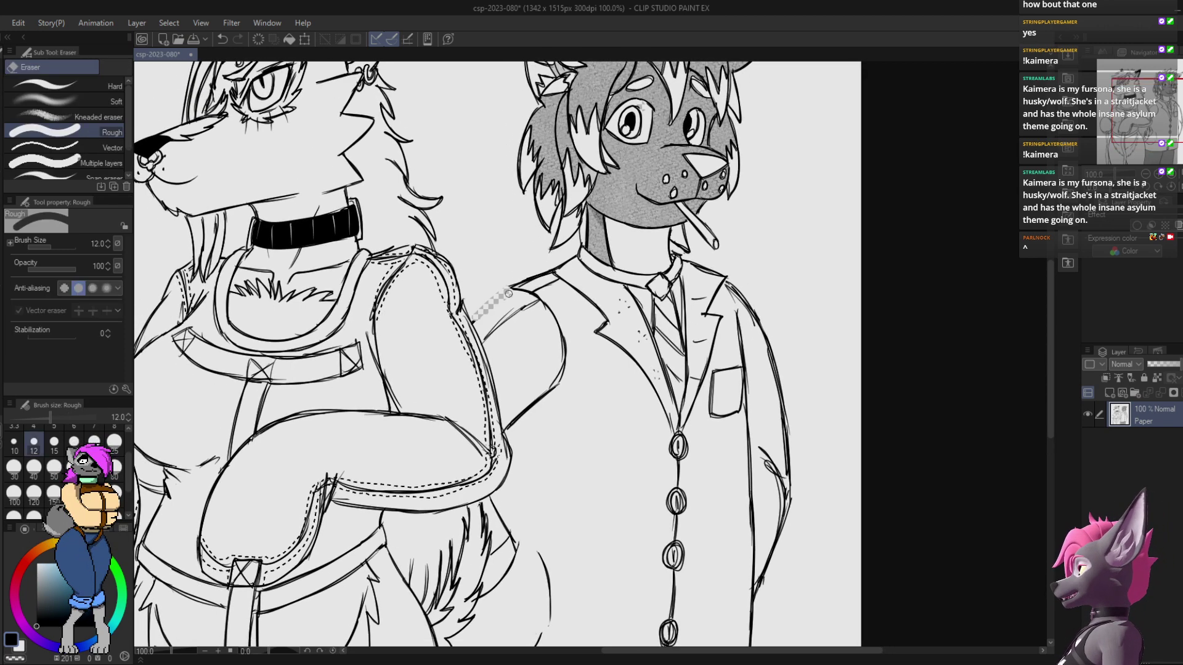
key(ctrl+z)
key(ctrl+z)
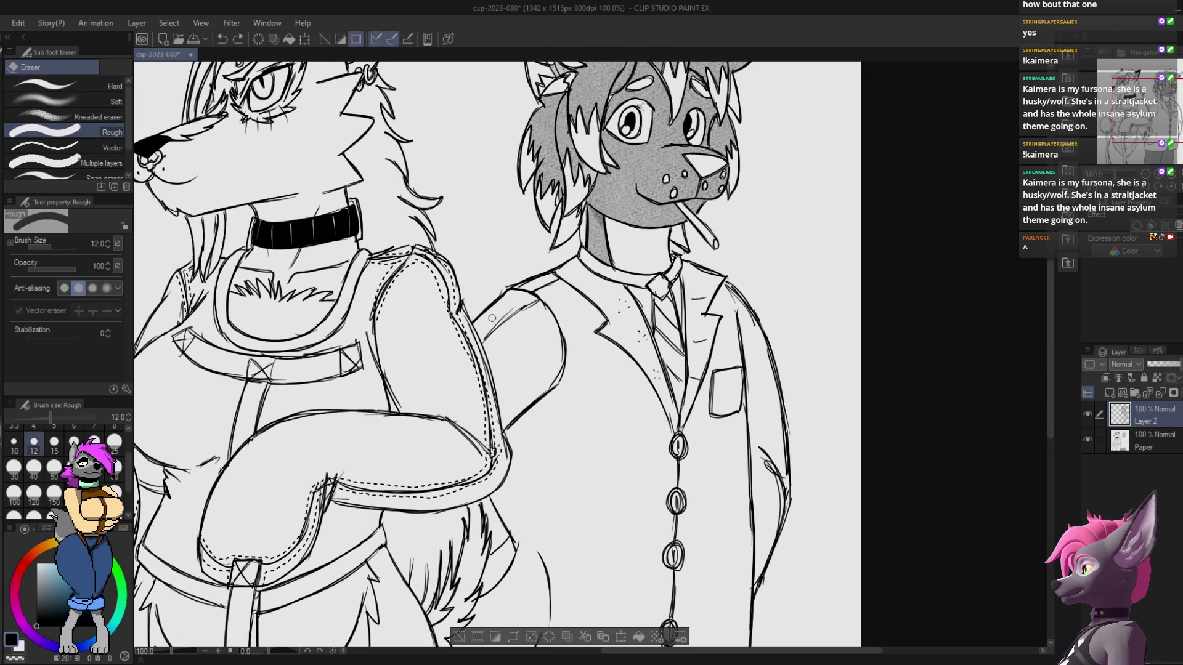
drag(510, 288, 520, 283)
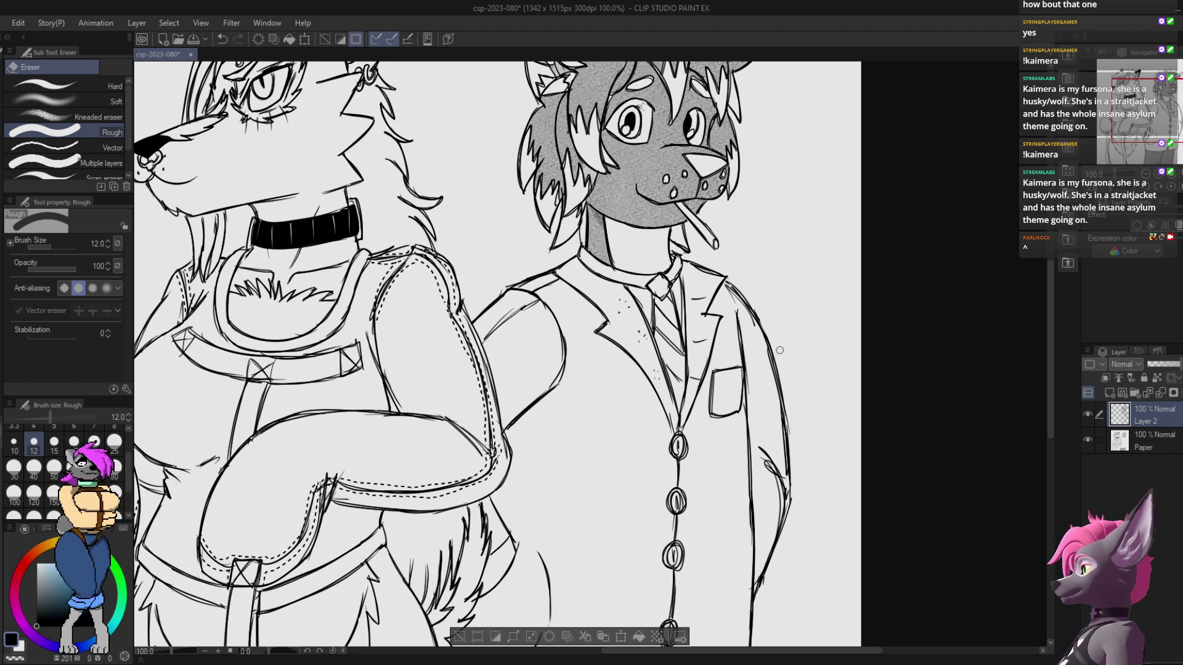
click(1144, 438)
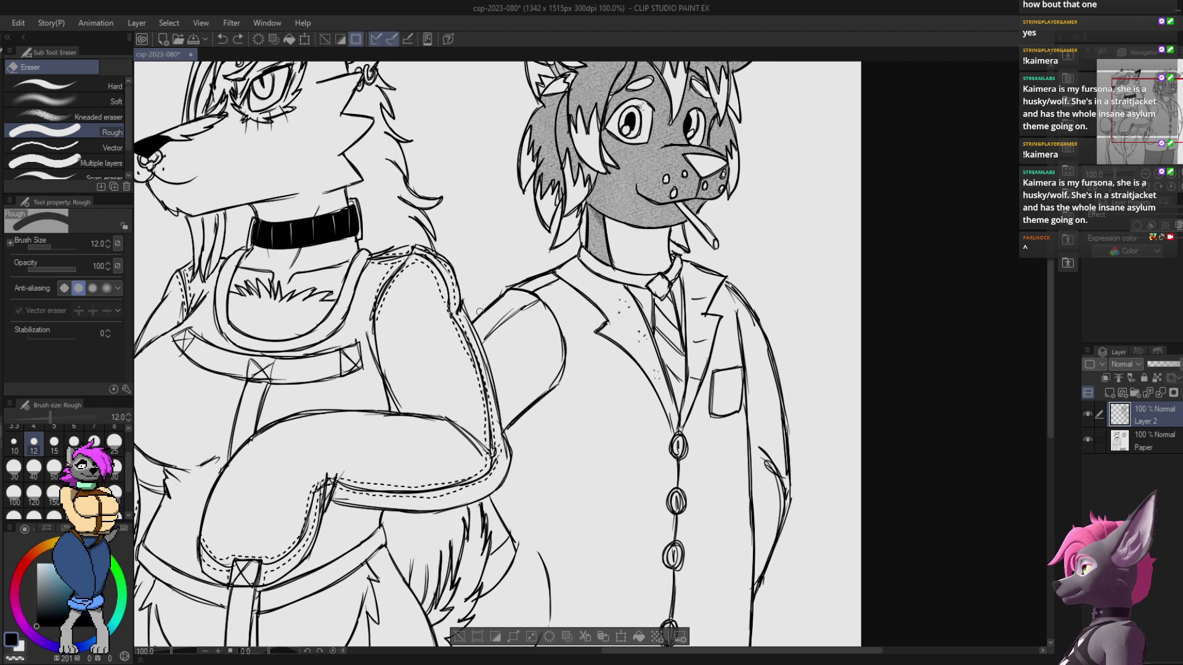
drag(501, 299, 511, 298)
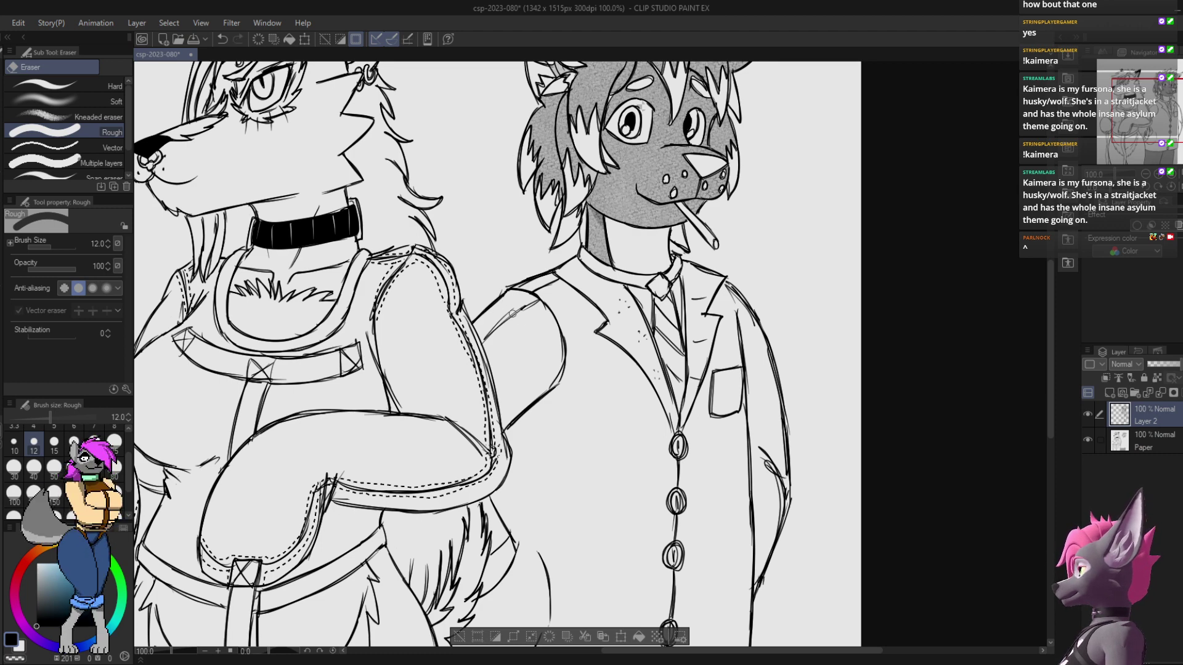
Step: Merge Layer 2 into the Paper layer again and clear the restored selection
click(1155, 396)
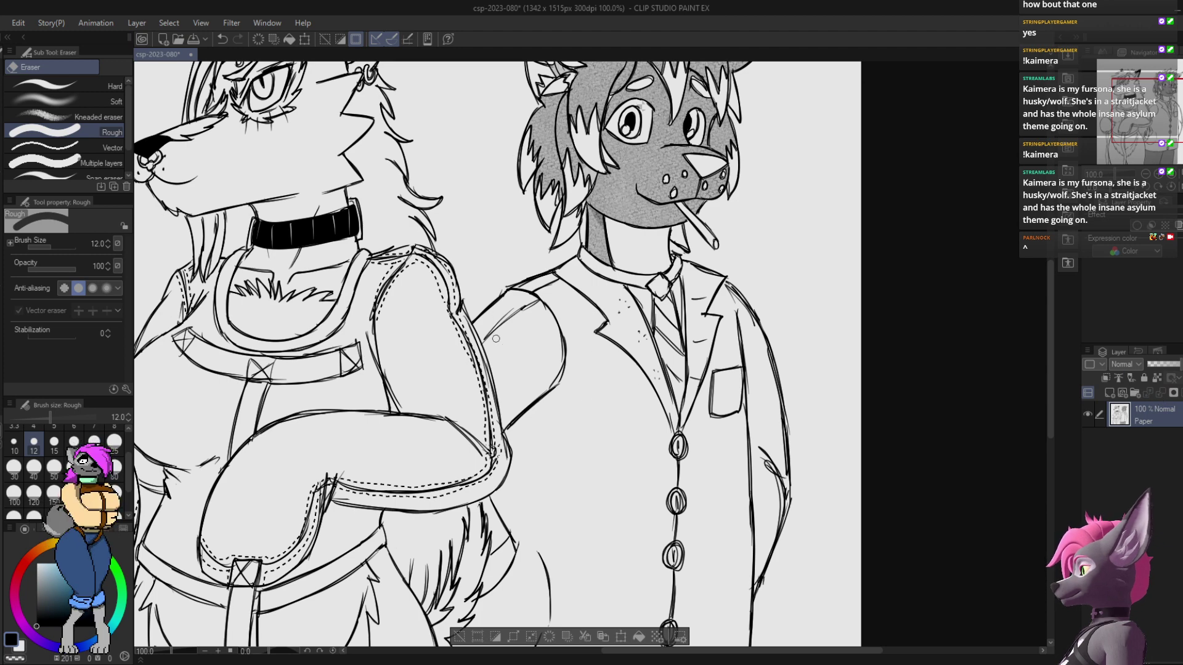
key(ctrl+d)
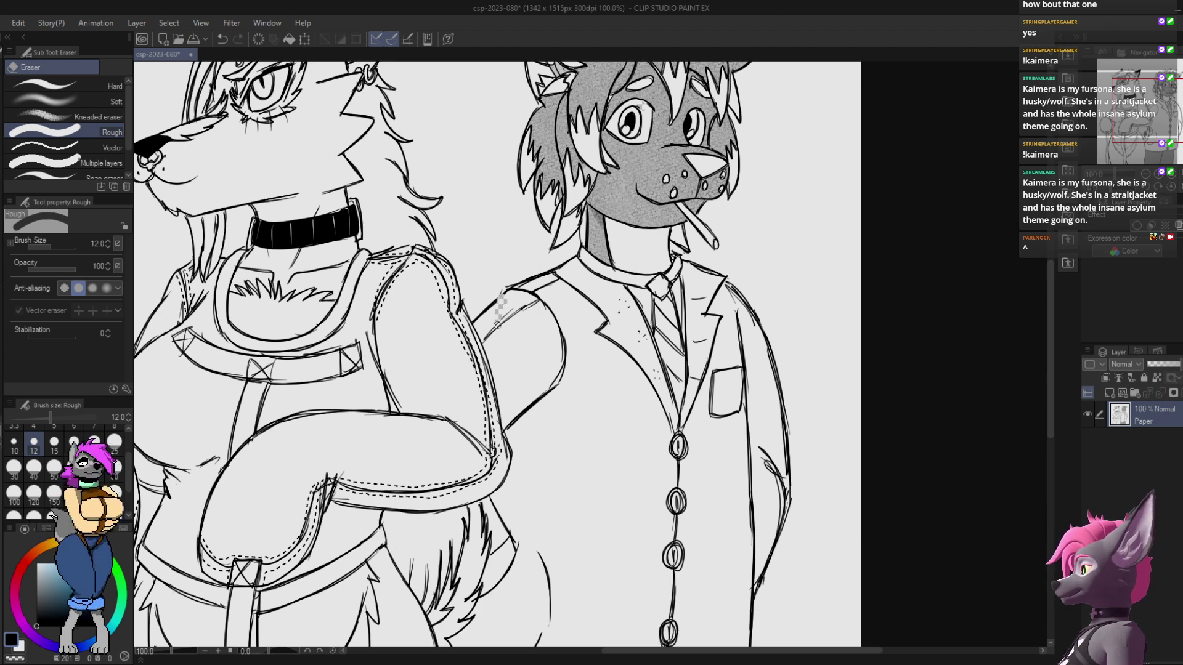
Step: Test the Rough eraser on the suited character's sleeve beside the straitjacket and undo it
mouse_move(496, 325)
mouse_down()
mouse_move(524, 314)
mouse_move(526, 394)
mouse_up()
key(ctrl+z)
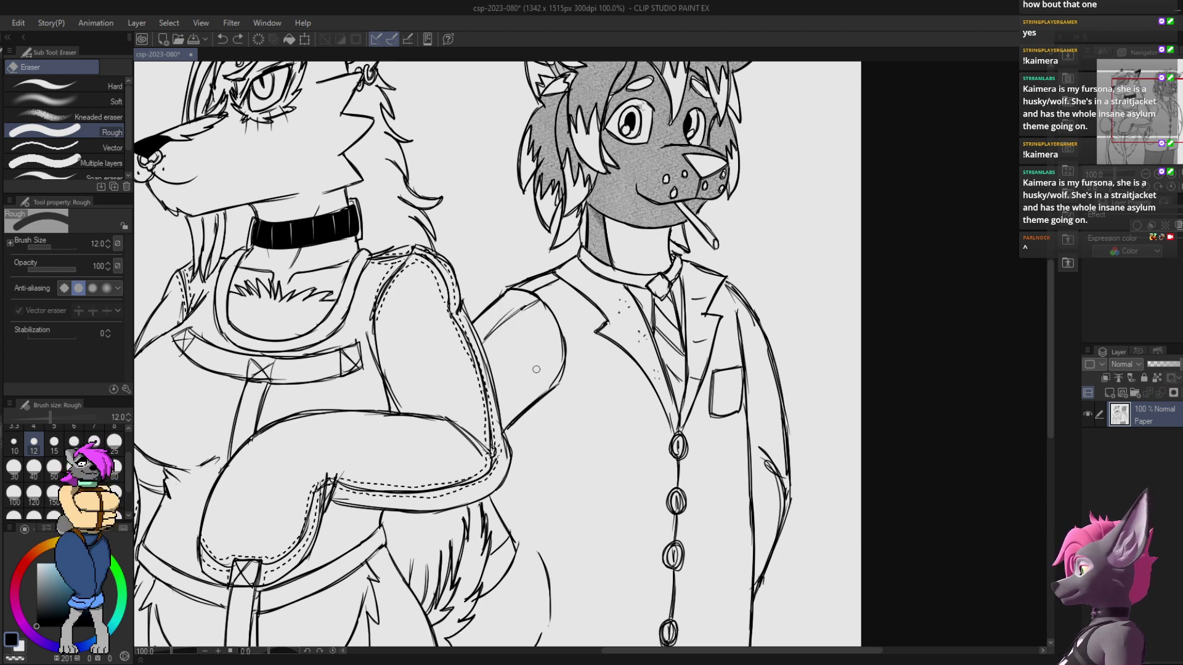
Step: Restore Layer 2 with the suited character's line art above the Paper layer and clear the selection
key(ctrl+z)
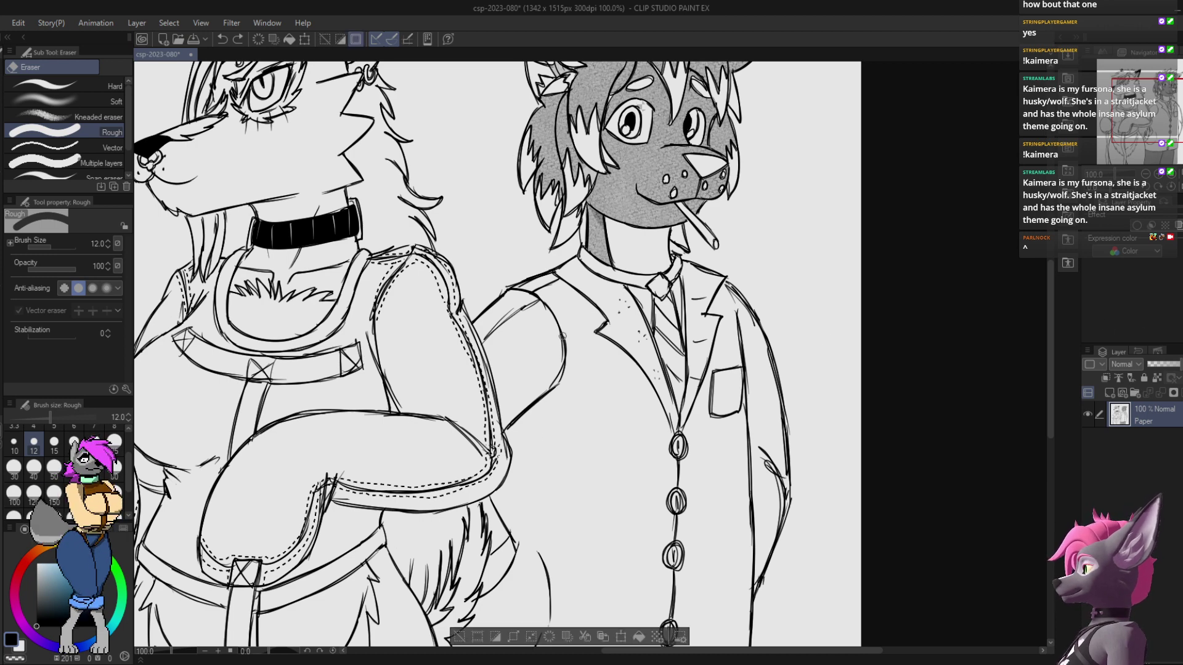
key(ctrl+d)
drag(541, 414, 607, 312)
key(ctrl+a)
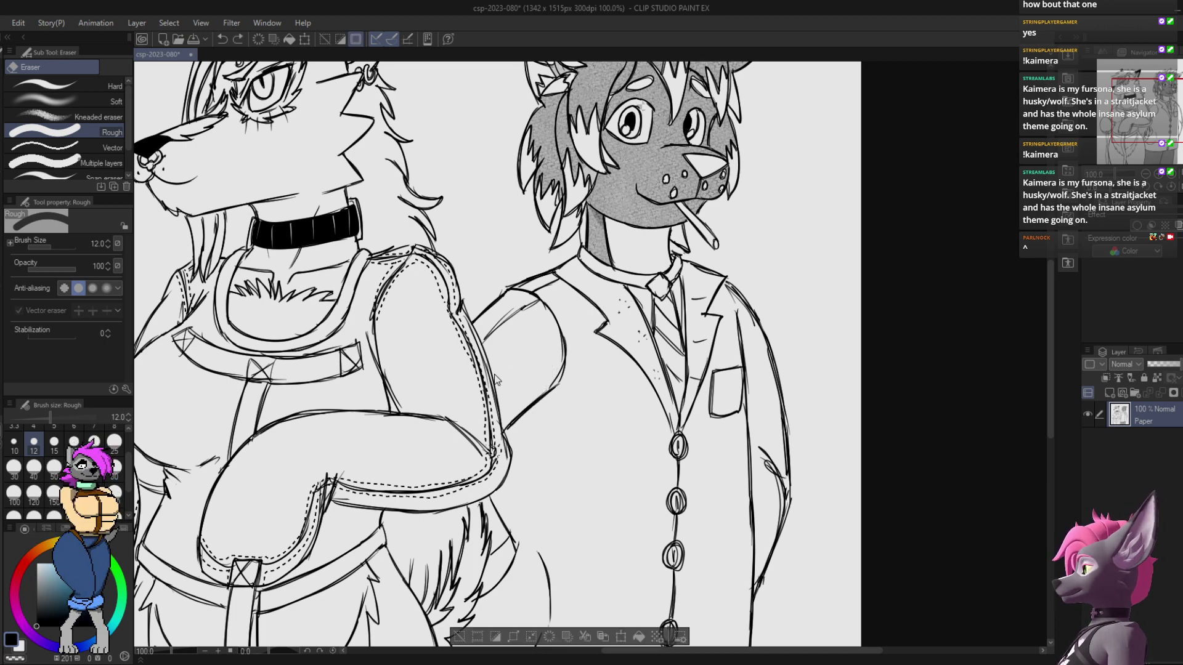
key(ctrl+shift+n)
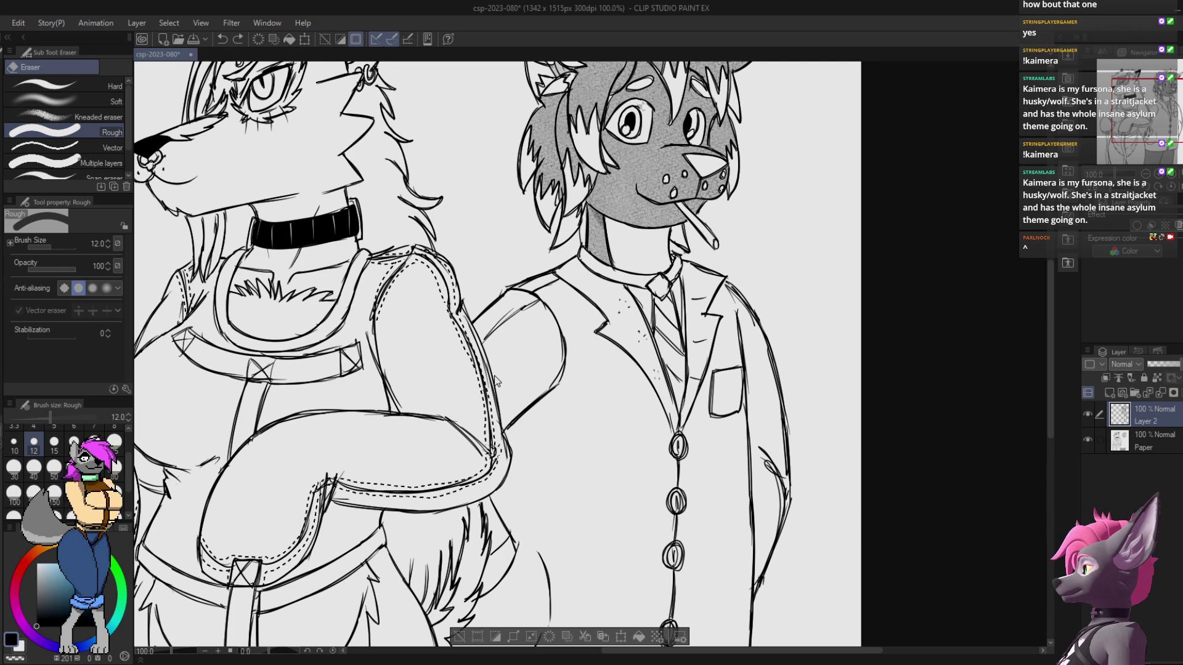
key(ctrl+d)
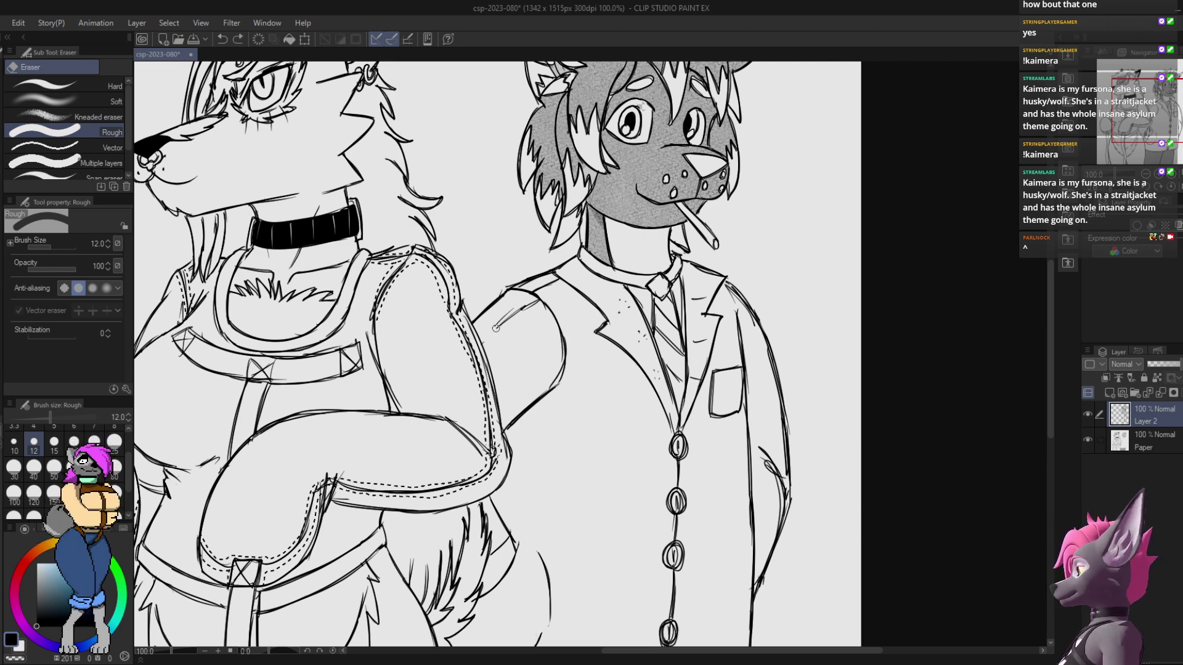
Step: Erase the sketchy lines at the suited character's shoulder beside the straitjacket and redraw the shoulder and sleeve lines with the Mechanical pencil
drag(535, 298, 477, 329)
key(p)
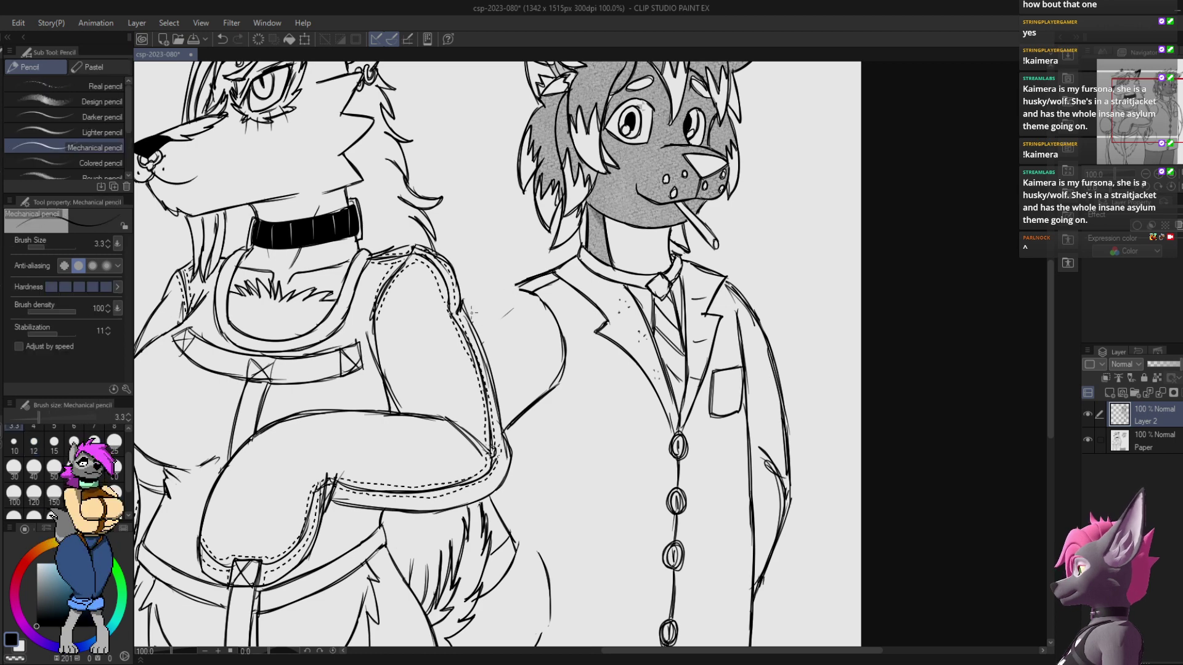
key(ctrl+z)
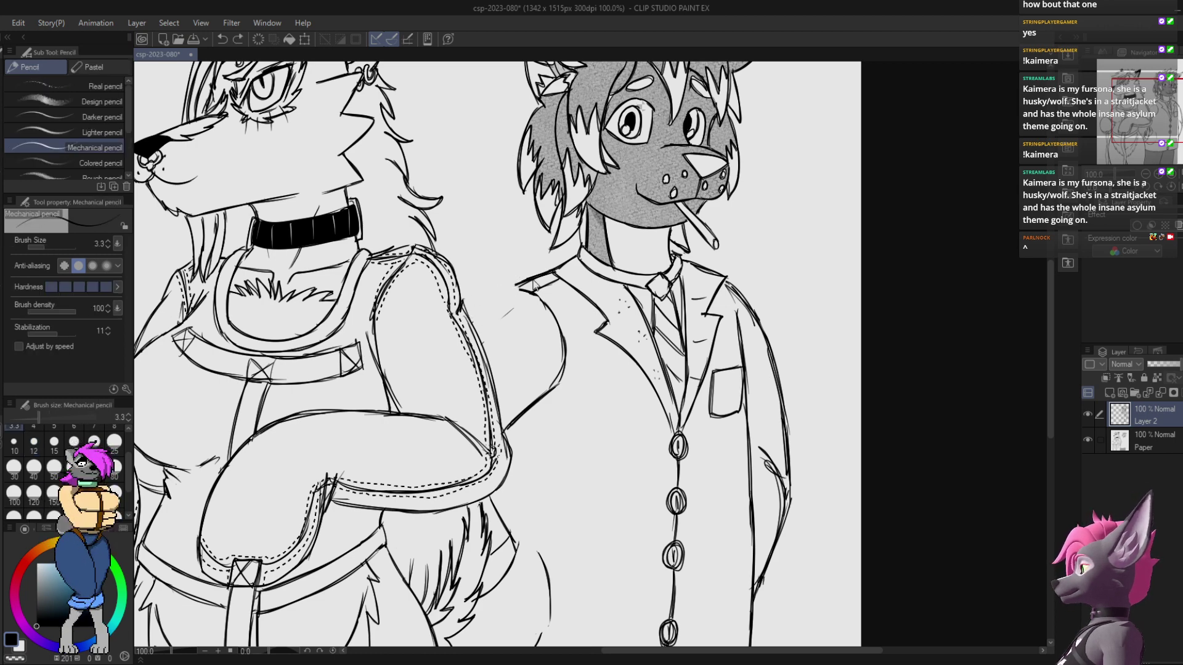
key(e)
drag(548, 276, 515, 285)
key(p)
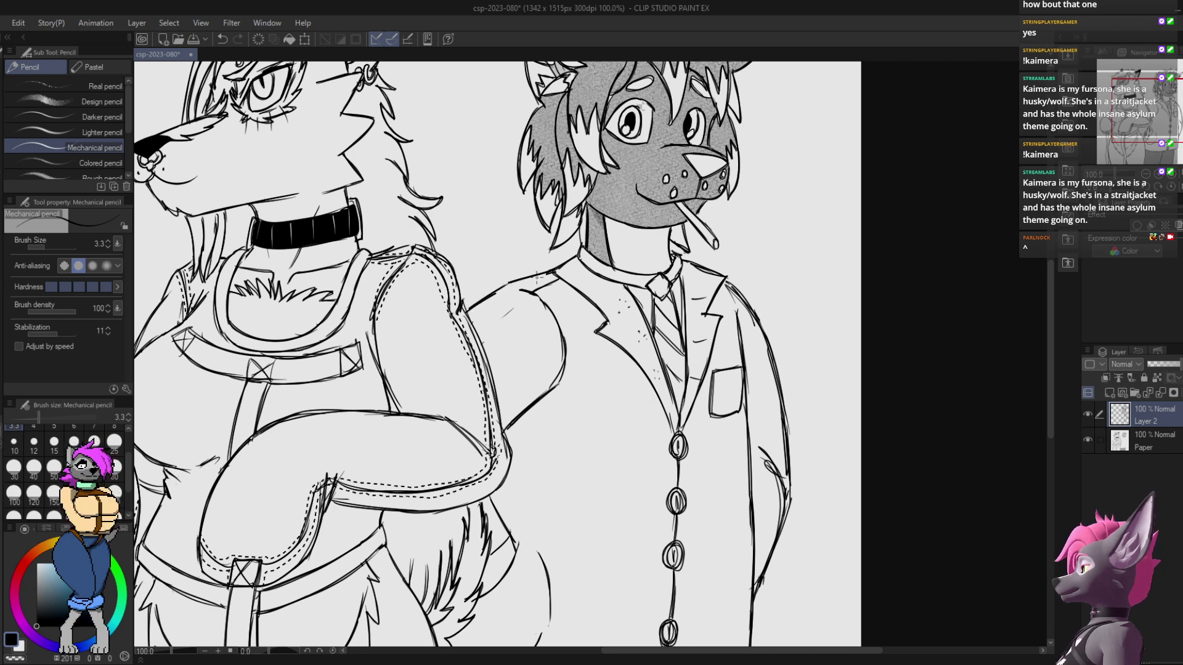
key(e)
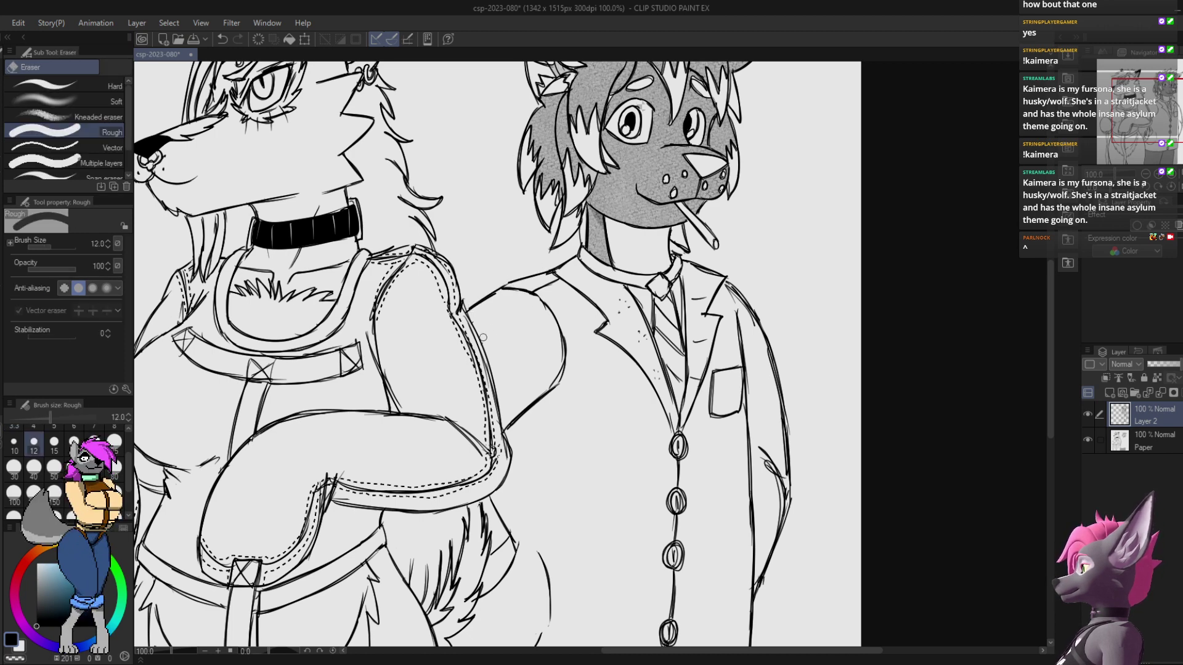
key(p)
drag(532, 295, 509, 312)
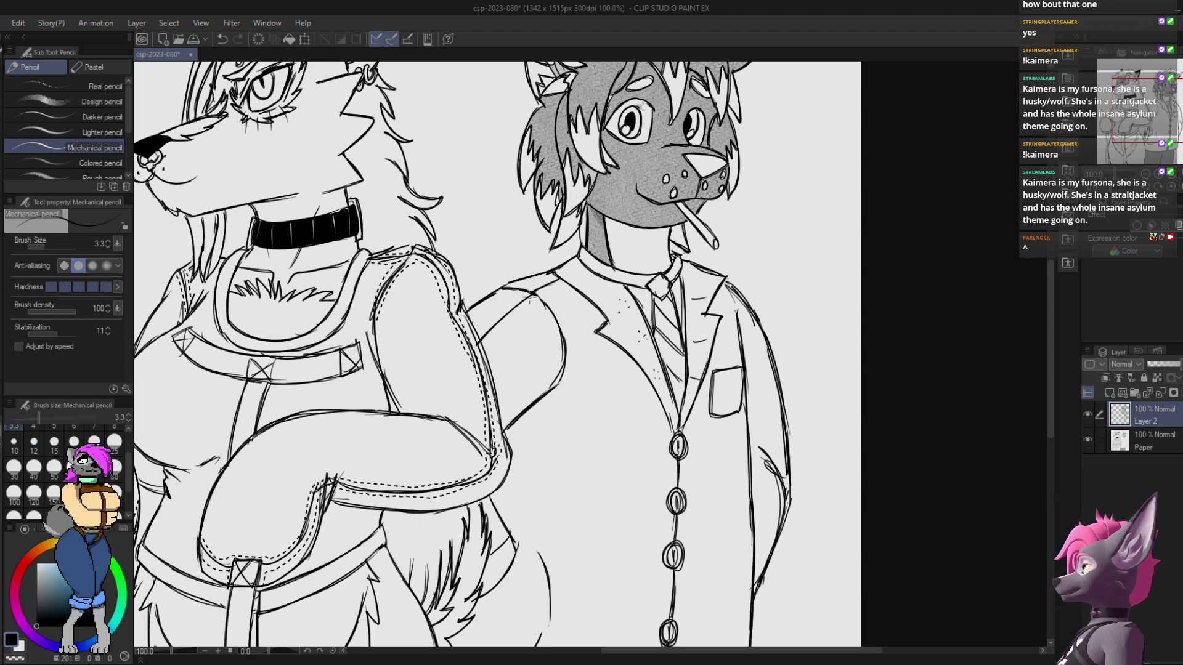
Step: Hide the Paper layer to check the line art on Layer 2 and show it again
click(1088, 439)
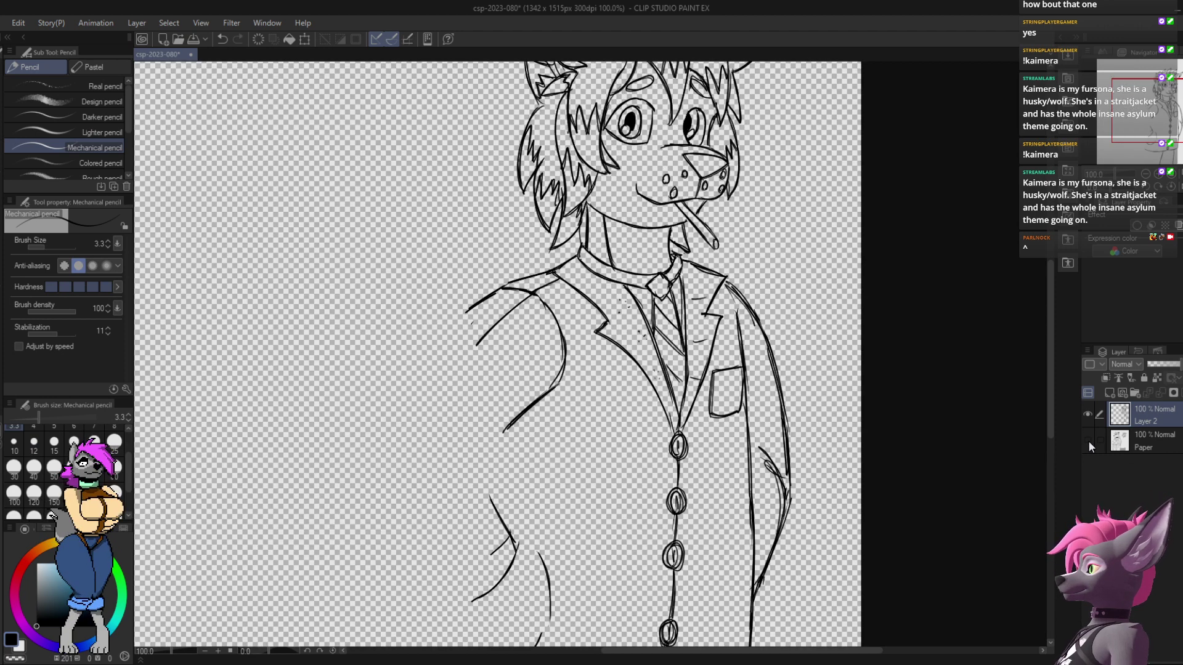
click(1088, 439)
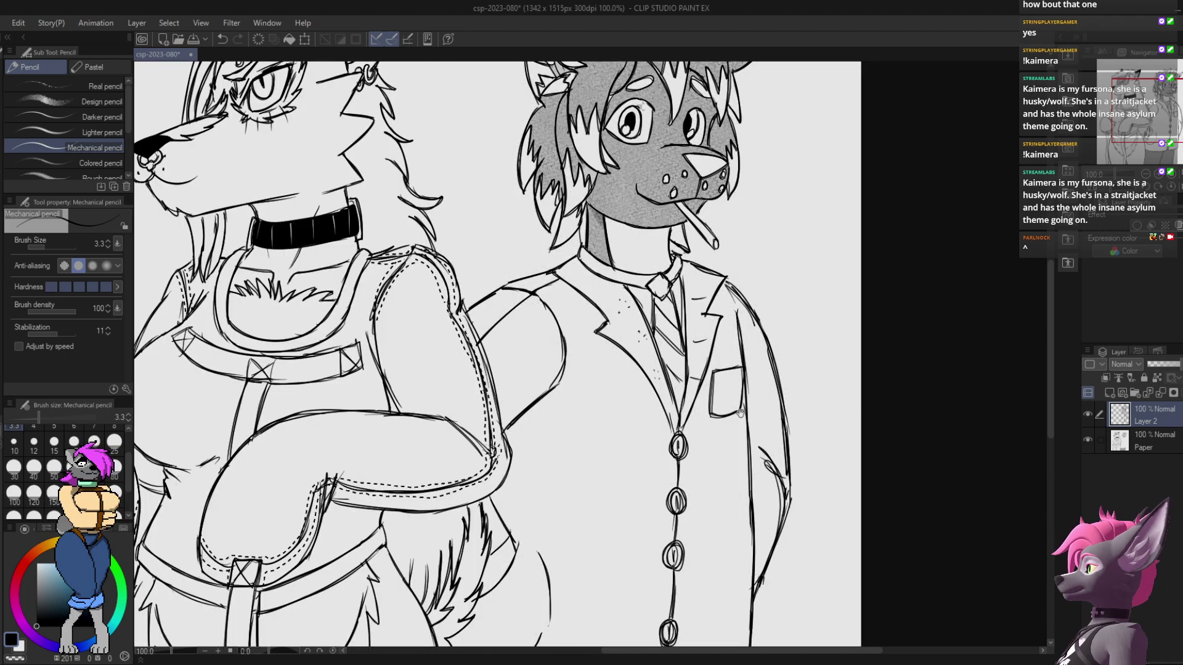
drag(731, 431, 662, 468)
mouse_move(574, 517)
mouse_down()
mouse_move(622, 333)
mouse_move(715, 380)
mouse_move(796, 346)
mouse_move(707, 441)
mouse_move(735, 498)
mouse_move(755, 376)
mouse_up()
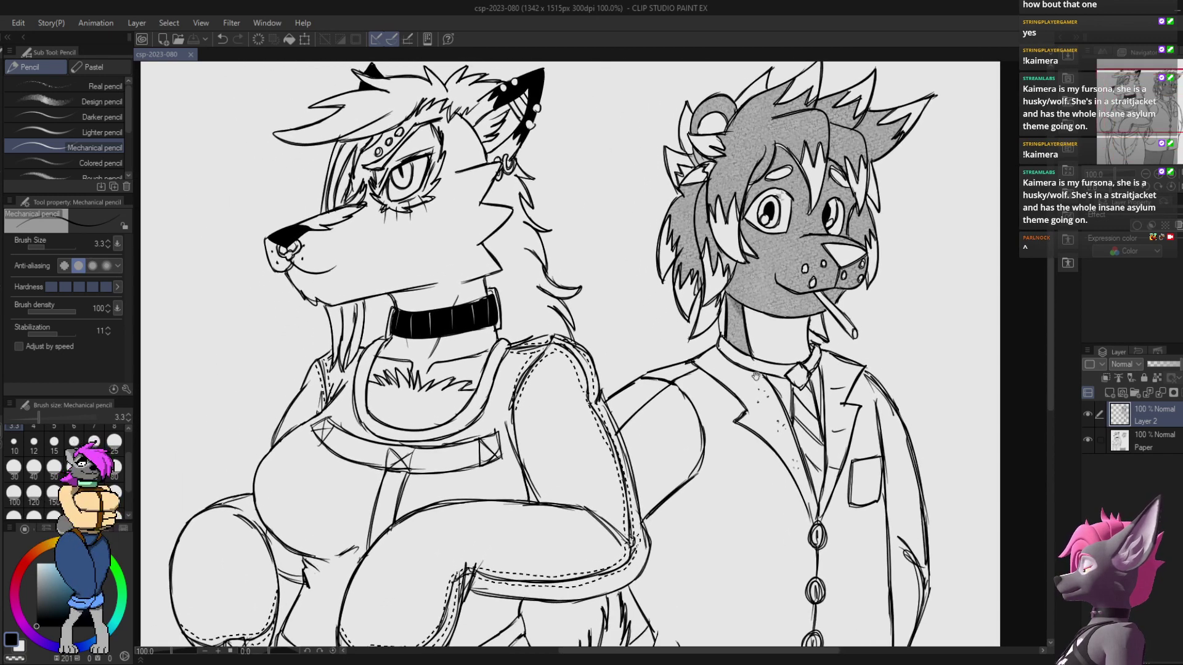
Step: Select the straitjacket's neckline trim, shade it textured grey with the Round watercolor brush and clear the selection
key(w)
click(459, 421)
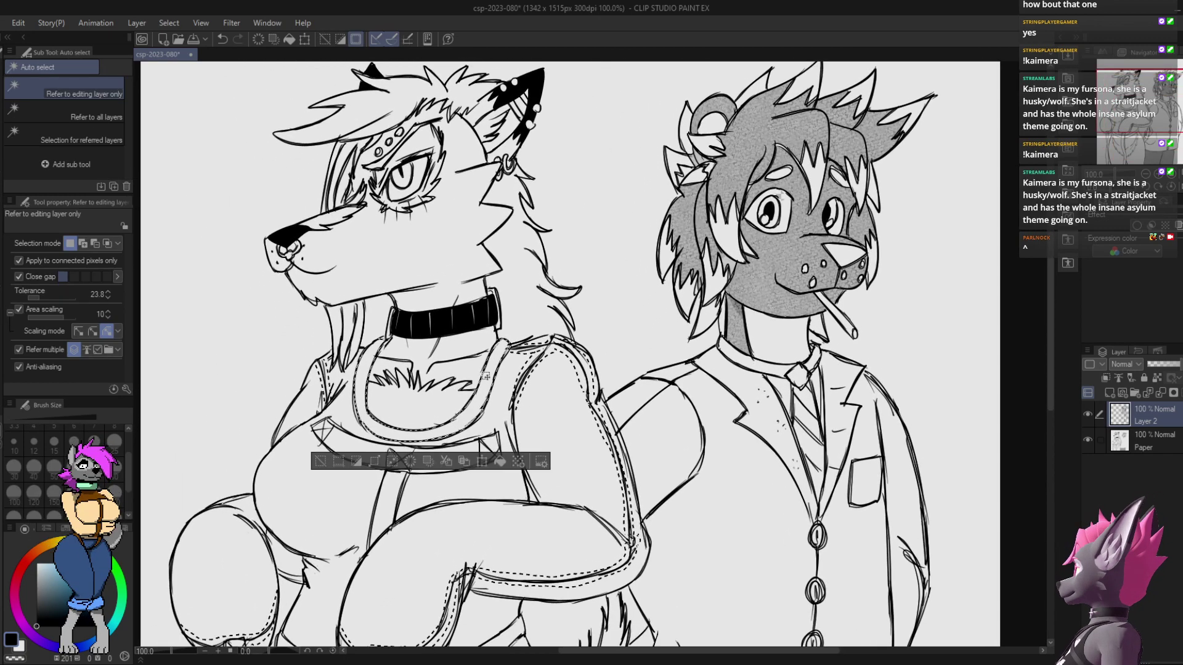
key(b)
mouse_move(506, 344)
mouse_down()
mouse_move(370, 431)
mouse_move(375, 355)
mouse_up()
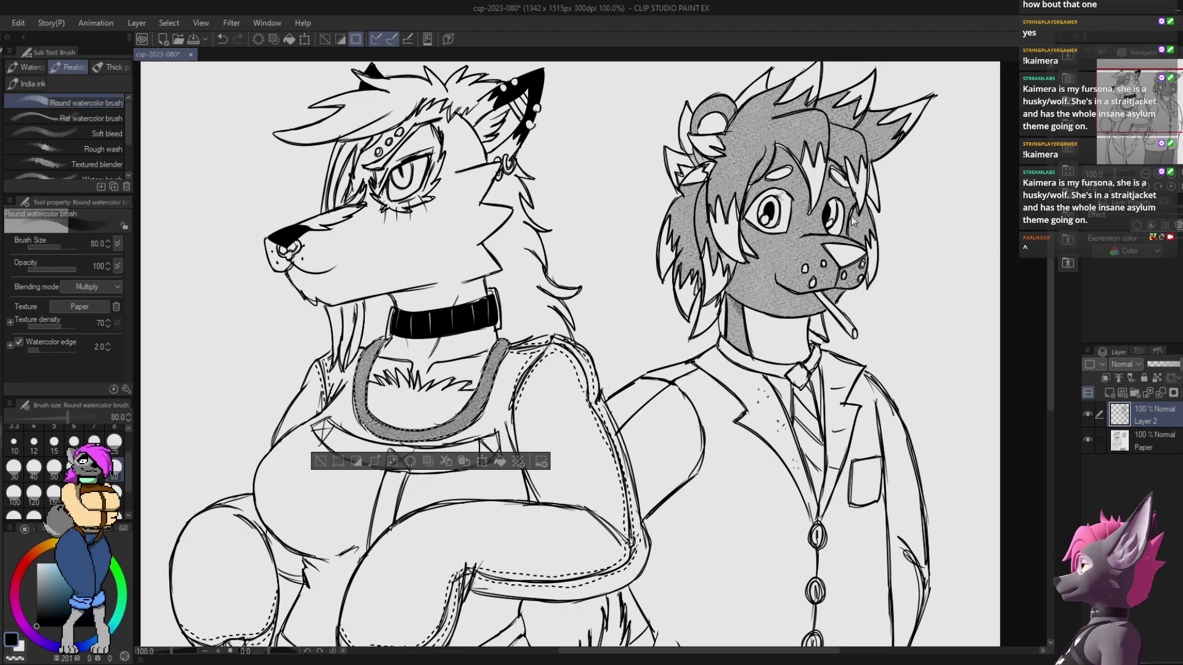
key(ctrl+d)
Step: Fill alternating stripes of the suited character's tie with black
mouse_move(773, 382)
mouse_down()
mouse_move(756, 351)
mouse_move(742, 389)
mouse_move(736, 191)
mouse_move(747, 312)
mouse_move(836, 248)
mouse_move(604, 216)
mouse_move(676, 216)
mouse_up()
mouse_move(752, 179)
mouse_down()
mouse_move(672, 333)
mouse_move(627, 375)
mouse_up()
key(p)
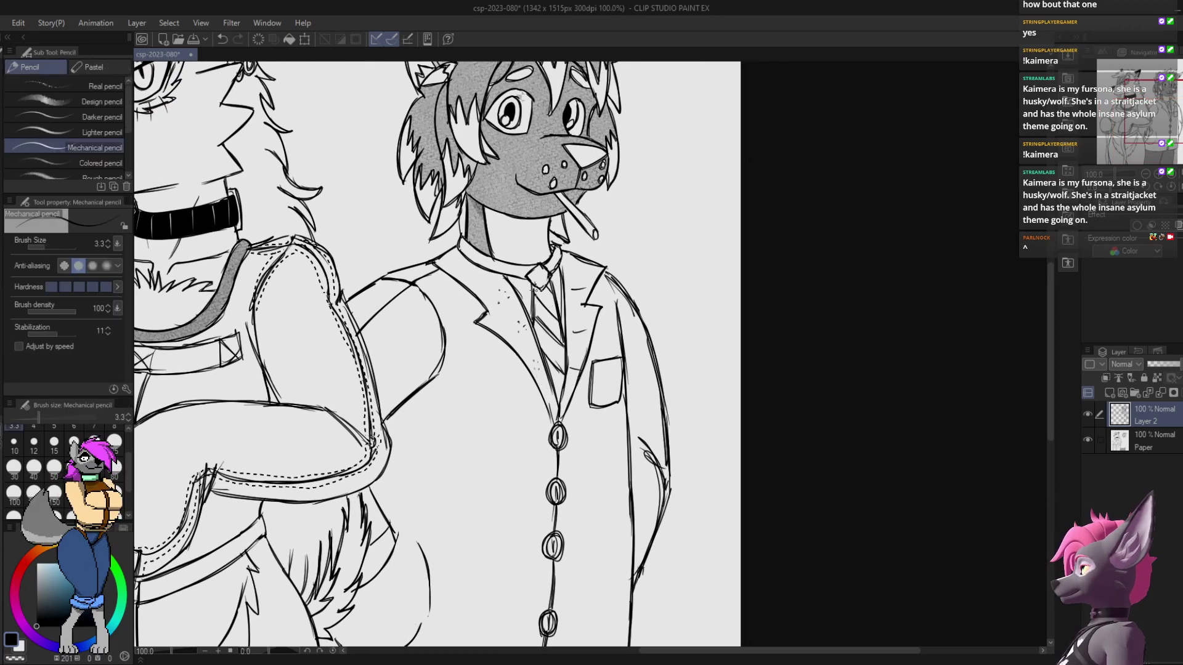
key(g)
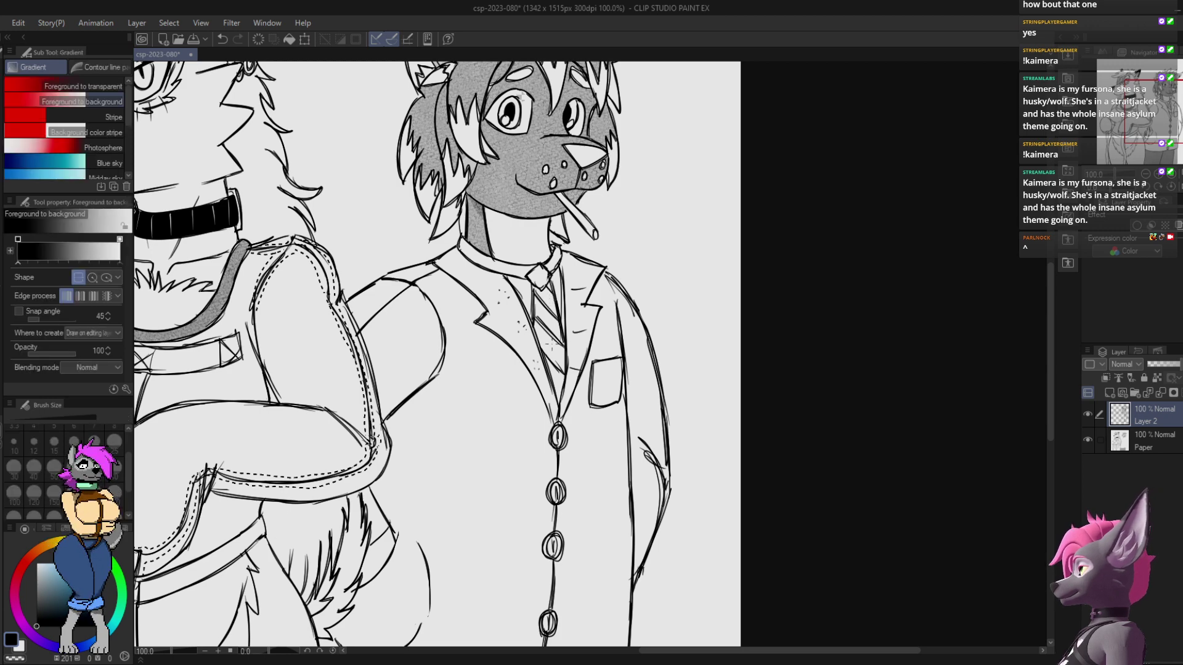
key(g)
drag(542, 288, 562, 380)
key(p)
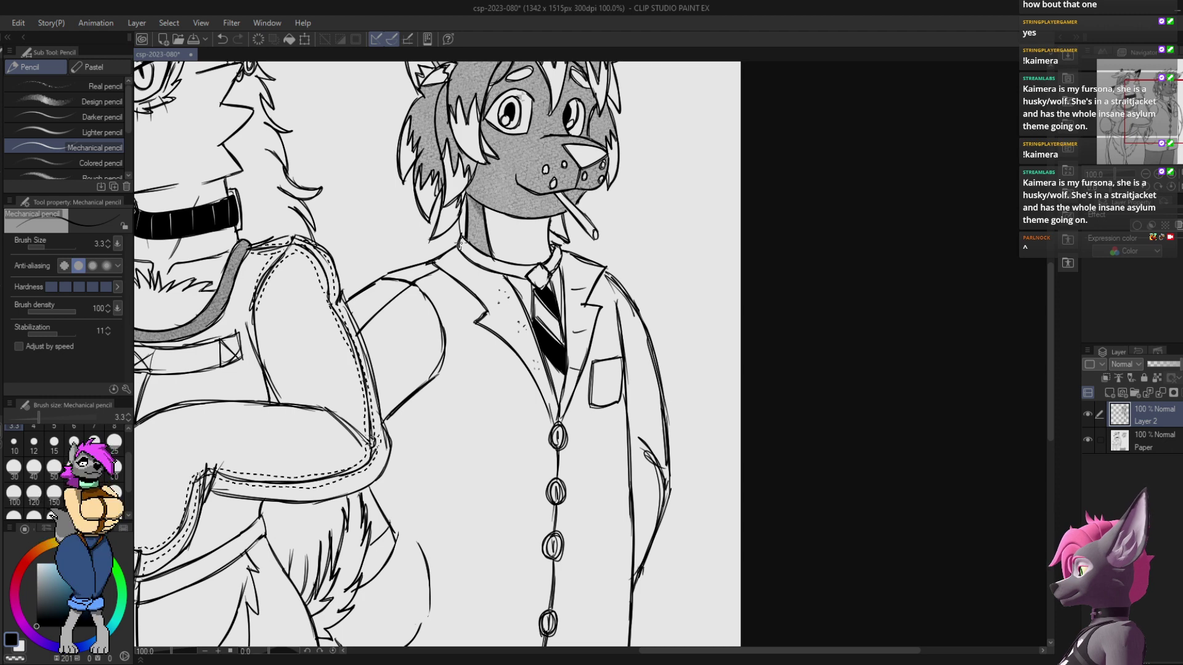
Step: Hatch the suited character's shirt collar, tie knot and remaining tie stripes with the Mechanical pencil
mouse_move(460, 243)
mouse_down()
mouse_move(519, 279)
mouse_move(571, 265)
mouse_move(547, 286)
mouse_move(561, 333)
mouse_up()
drag(538, 301, 552, 319)
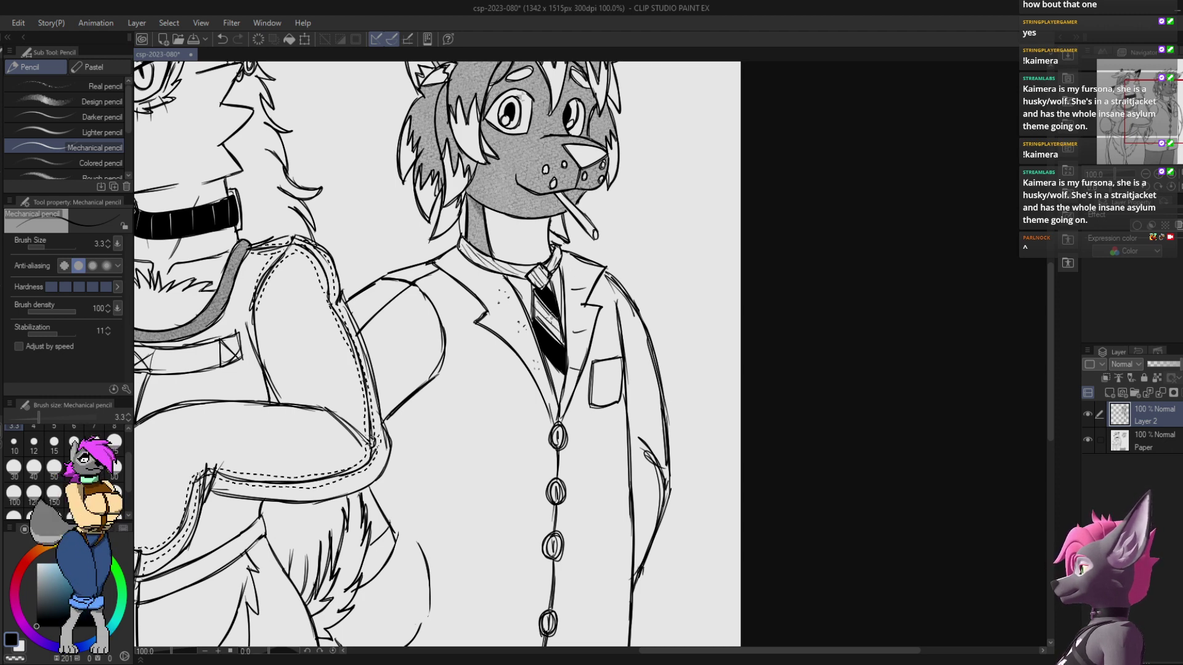
drag(546, 369, 561, 389)
drag(552, 375, 562, 397)
Step: Clean up and redraw the jacket's shoulder line where it meets the collar, and save the drawing
drag(683, 262, 858, 101)
drag(705, 188, 649, 343)
mouse_move(739, 206)
mouse_down()
mouse_move(736, 189)
mouse_move(733, 199)
mouse_up()
key(e)
key(p)
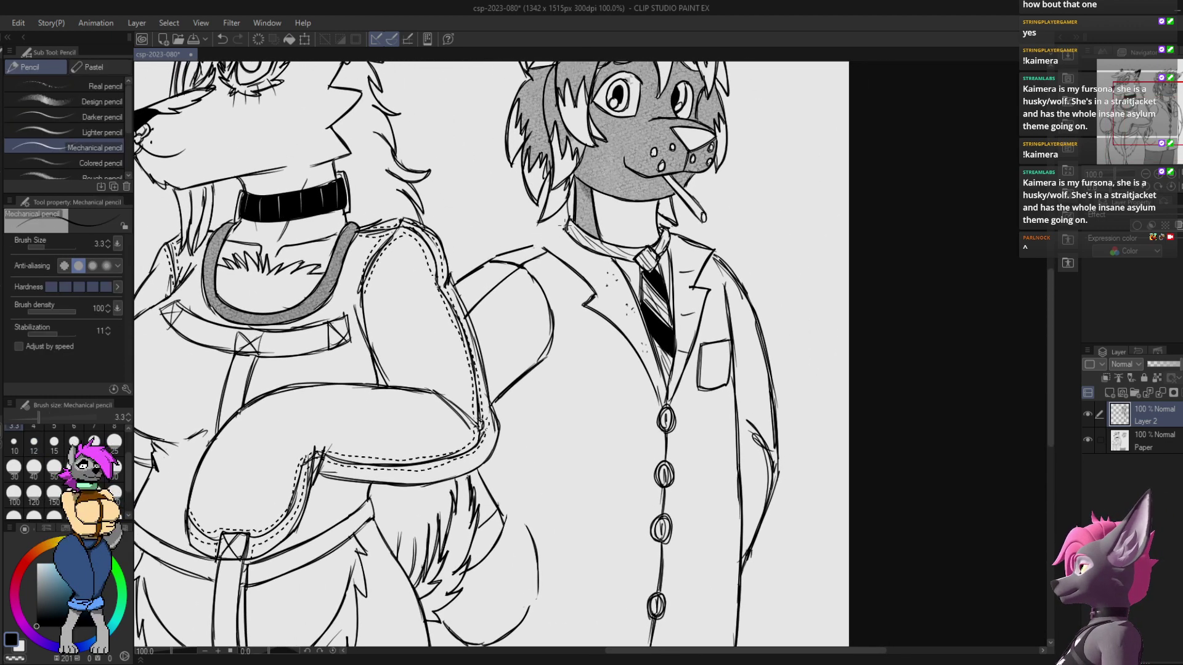
mouse_move(540, 245)
mouse_down()
mouse_move(555, 257)
mouse_move(568, 232)
mouse_up()
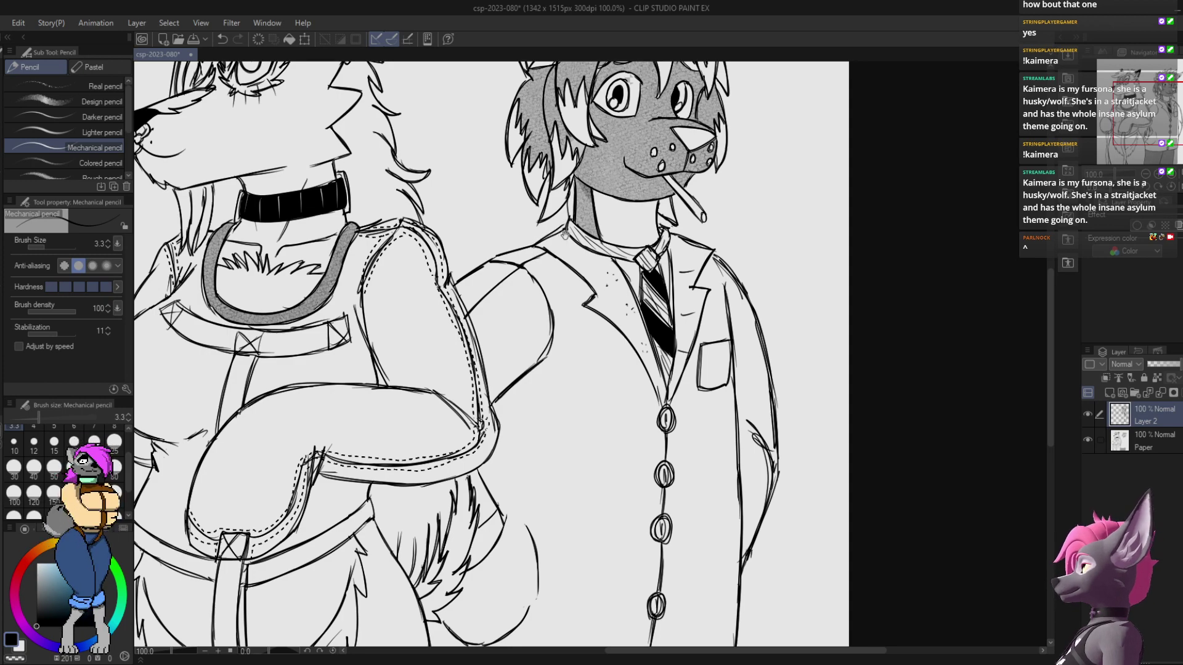
mouse_move(766, 206)
mouse_down()
mouse_move(766, 253)
mouse_move(787, 279)
mouse_up()
key(ctrl+s)
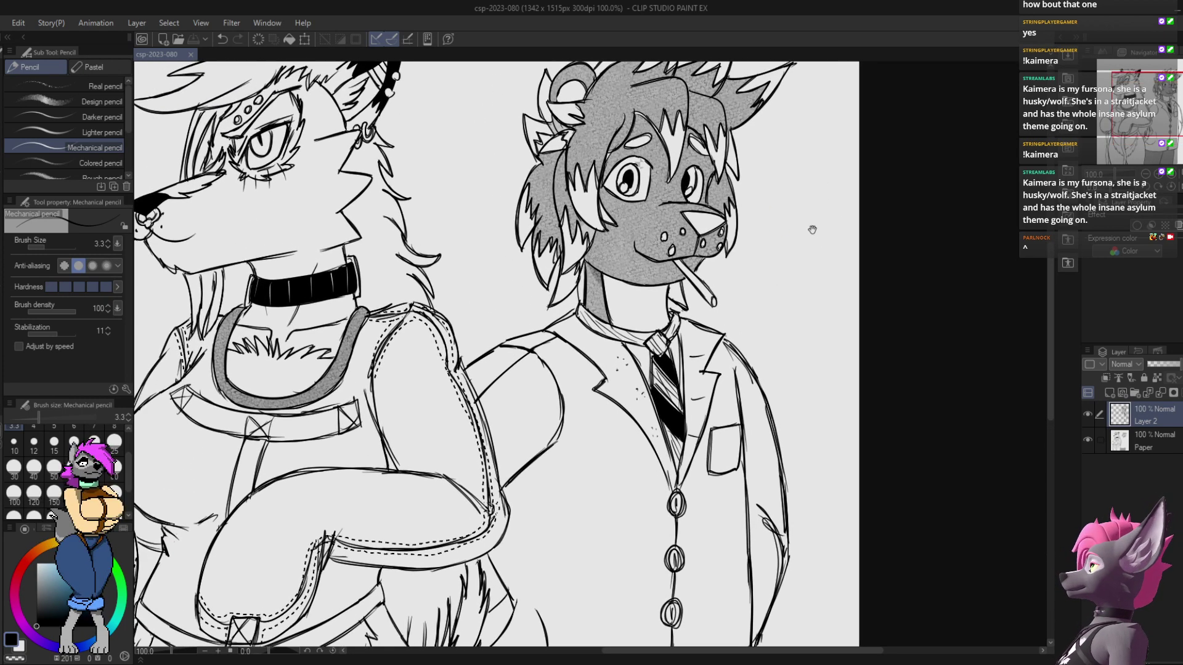
Step: Draw a curling smoke outline rising from the suited character's cigarette with the Mechanical pencil, undoing unsatisfactory strokes
mouse_move(811, 227)
mouse_down()
mouse_move(779, 267)
mouse_move(555, 209)
mouse_up()
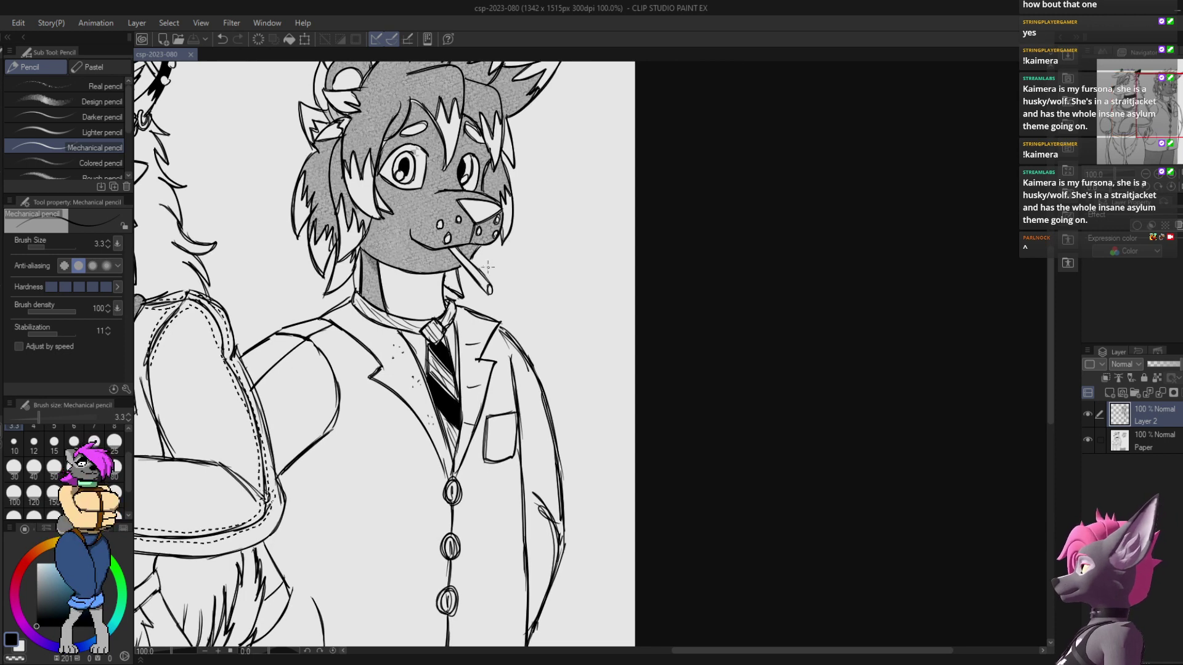
mouse_move(495, 268)
mouse_down()
mouse_move(535, 200)
mouse_move(534, 245)
mouse_move(504, 291)
mouse_move(541, 180)
mouse_move(537, 295)
mouse_move(491, 294)
mouse_move(522, 204)
mouse_move(542, 267)
mouse_move(590, 217)
mouse_move(594, 162)
mouse_move(569, 186)
mouse_move(563, 177)
mouse_move(577, 194)
mouse_move(538, 183)
mouse_move(572, 171)
mouse_up()
key(ctrl+z)
key(ctrl+z)
key(ctrl+z)
key(e)
key(p)
key(ctrl+z)
key(ctrl+z)
mouse_move(523, 213)
mouse_down()
mouse_move(512, 282)
mouse_move(491, 287)
mouse_move(523, 300)
mouse_move(550, 283)
mouse_move(534, 245)
mouse_move(599, 209)
mouse_up()
key(ctrl+z)
Step: Clean up the cigarette's tip with the Rough eraser and redraw where the smoke joins it
key(e)
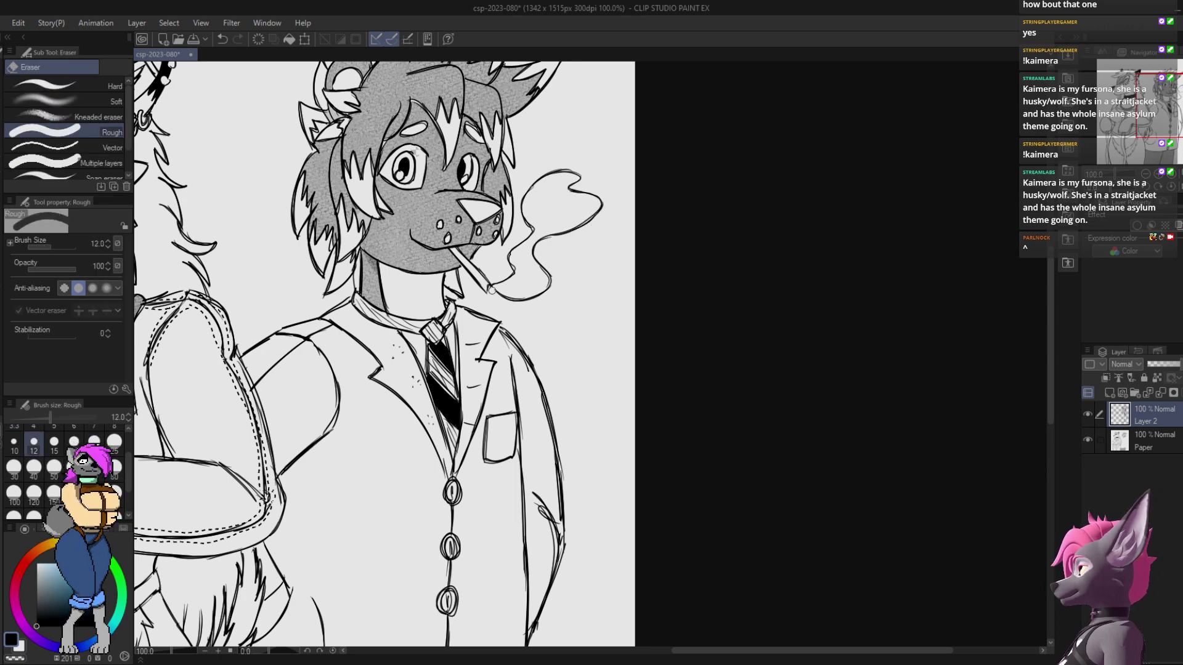
key(p)
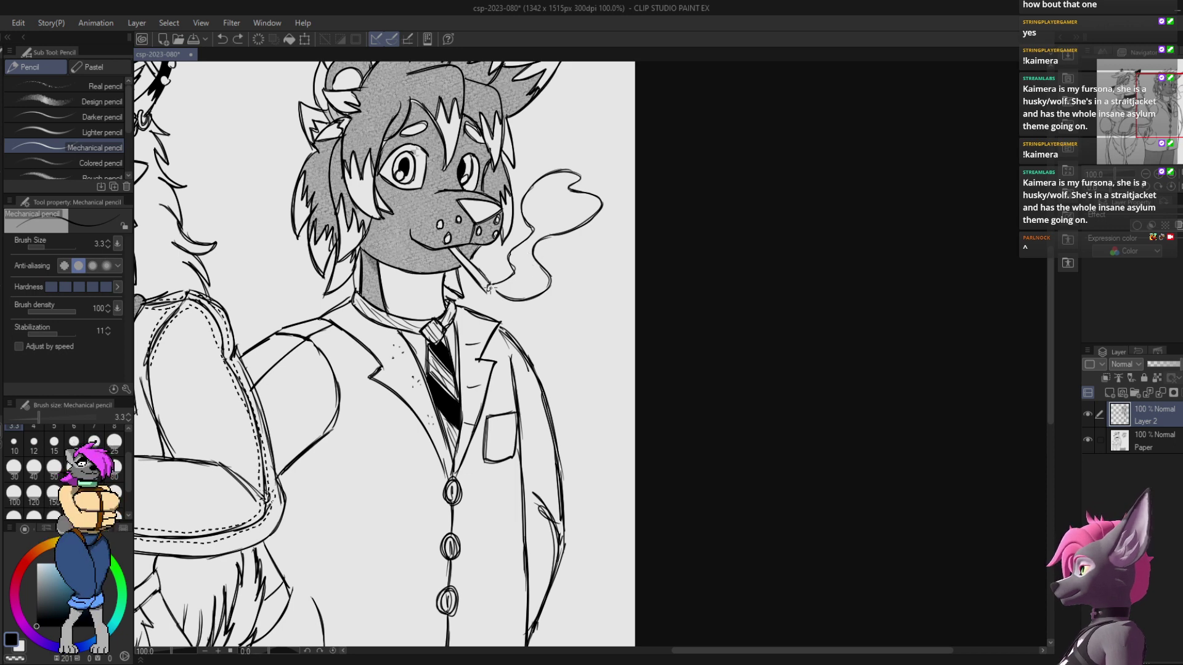
drag(488, 287, 504, 298)
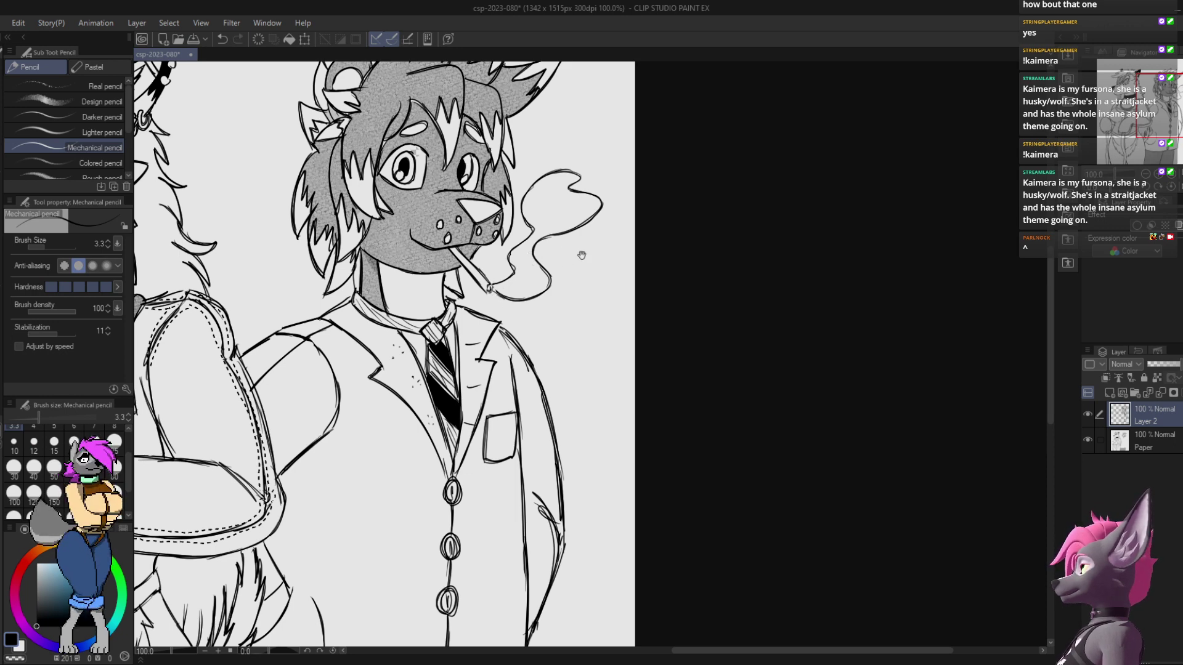
Step: Examine the suited character's shaded face, cigarette and smoke outline up close
drag(581, 253, 761, 279)
drag(693, 166, 636, 218)
key(e)
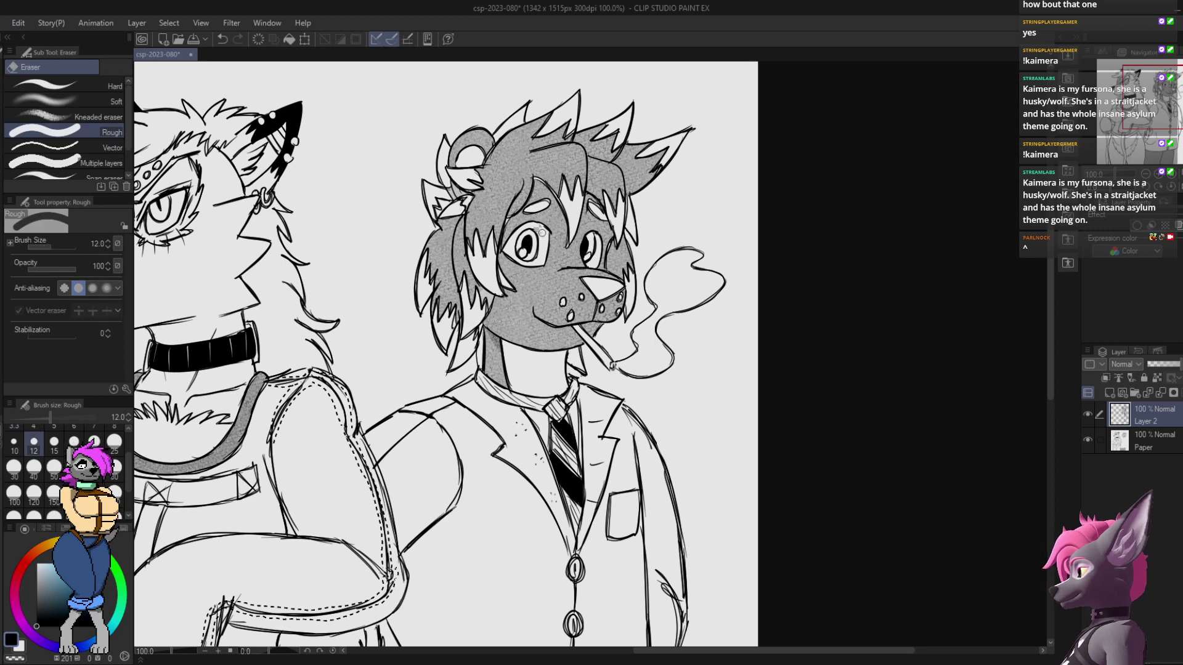
key(p)
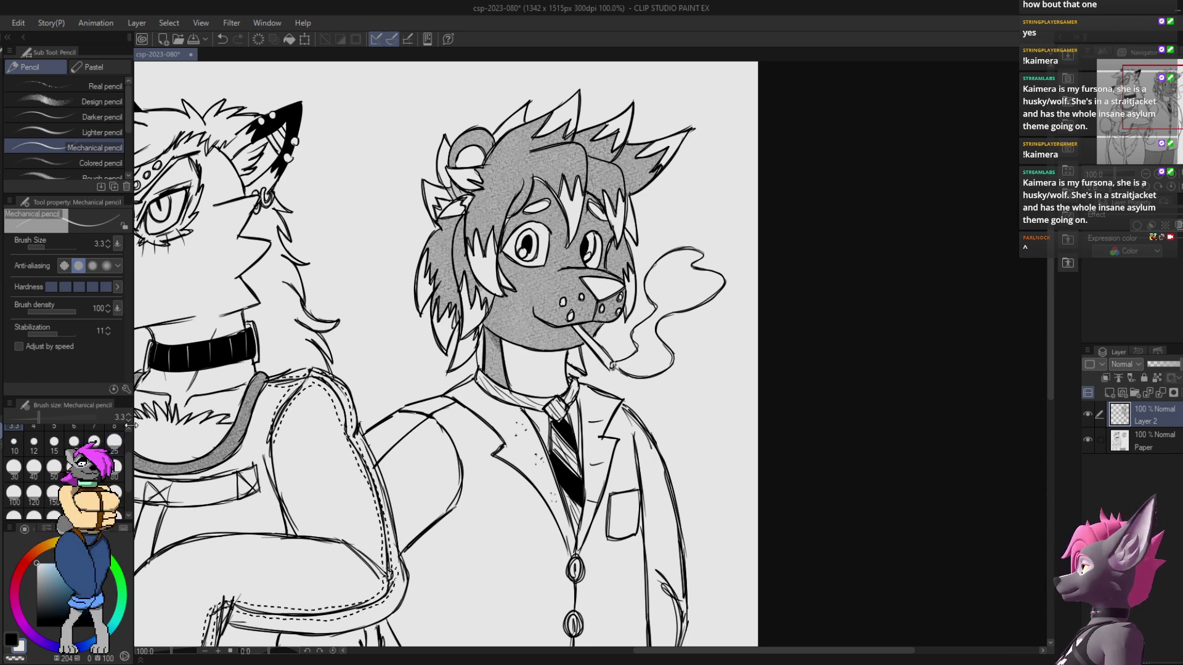
scroll(558, 175, up, 5)
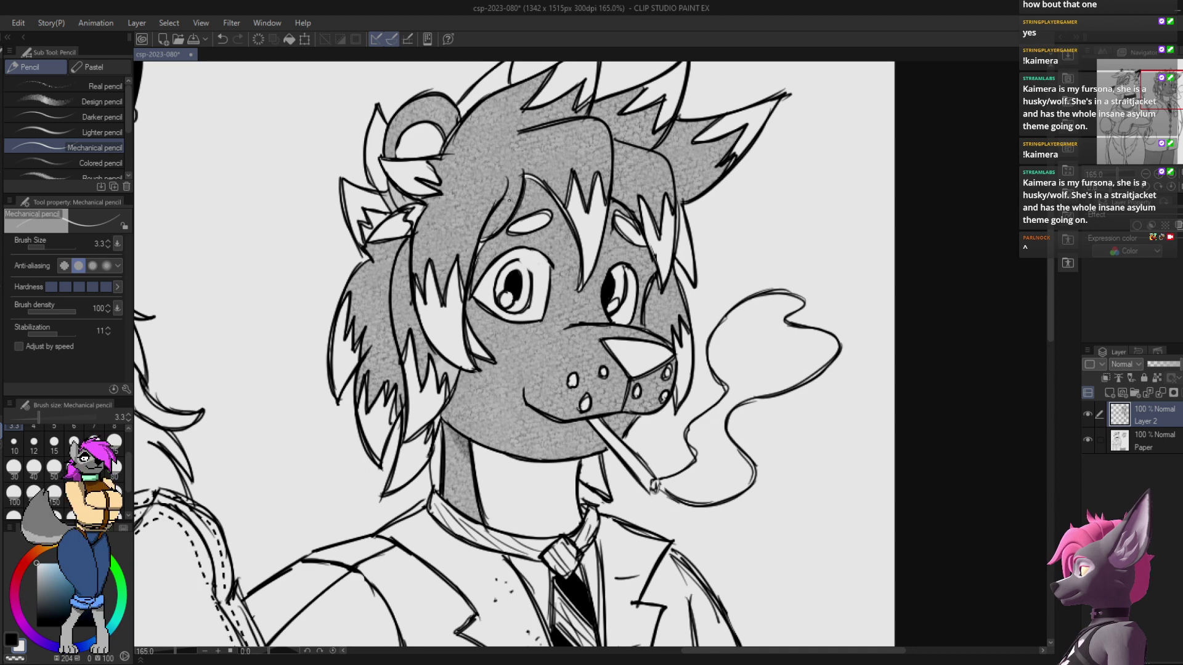
key(x)
key(b)
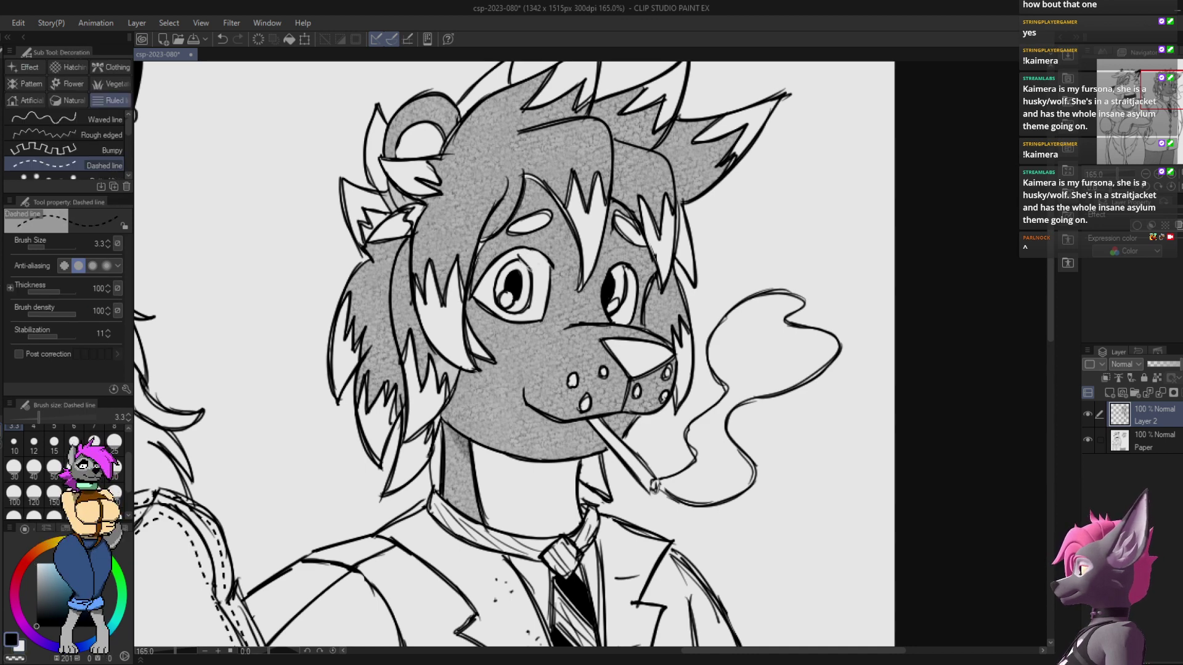
key(p)
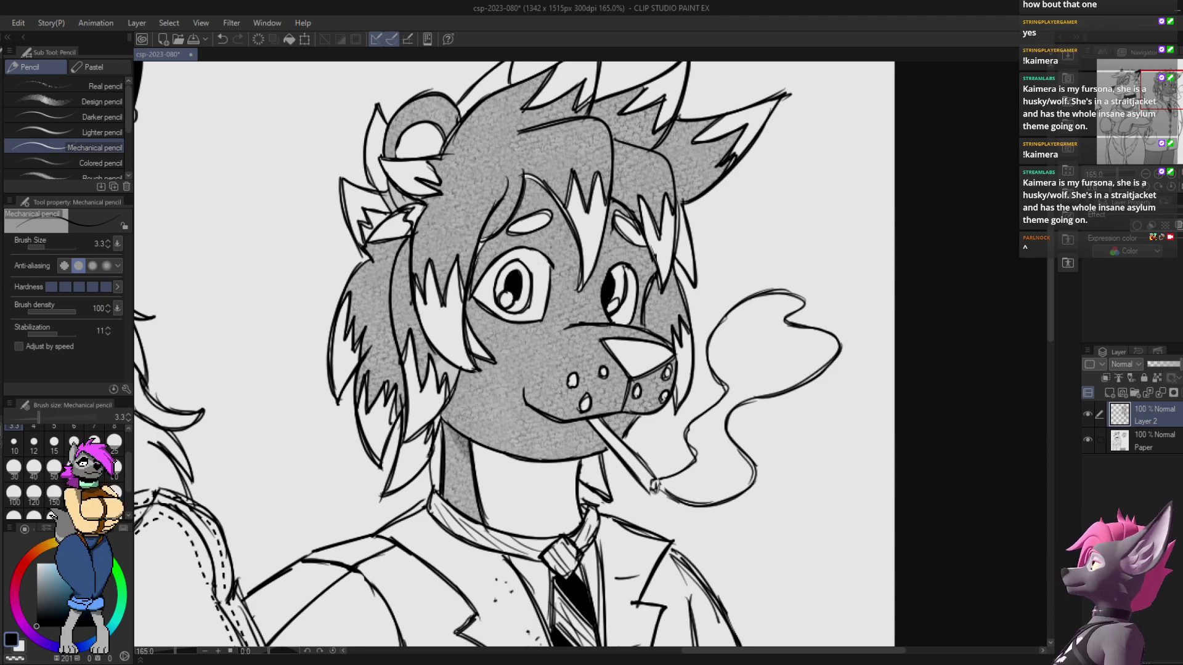
scroll(895, 280, down, 3)
scroll(895, 262, up, 4)
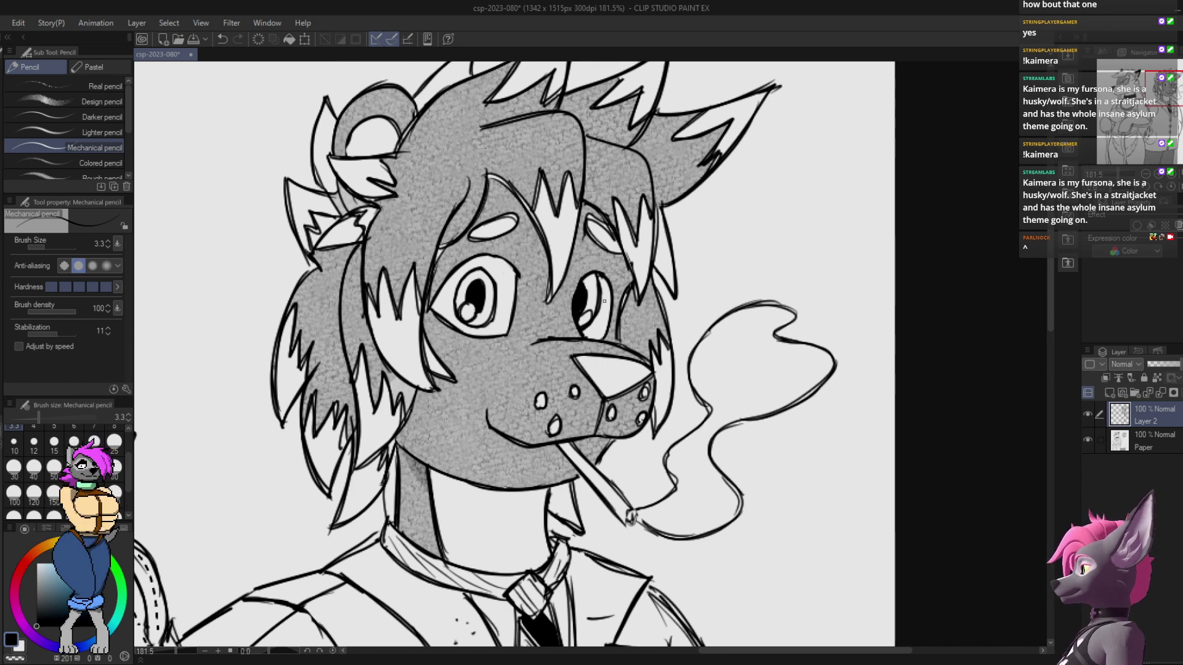
scroll(604, 301, down, 2)
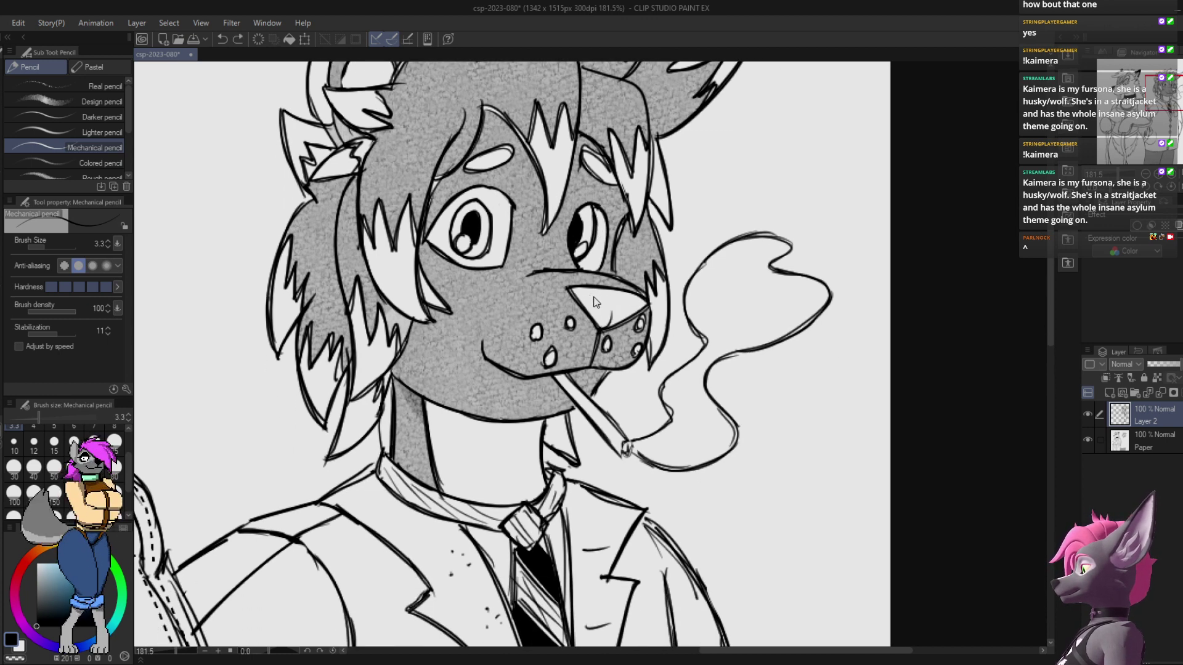
mouse_move(581, 293)
mouse_down()
mouse_move(641, 297)
mouse_move(847, 141)
mouse_up()
key(ctrl+z)
key(ctrl+z)
Step: Inspect the straitjacketed character's head and neckline, and compare both characters side by side
mouse_move(314, 199)
mouse_down()
mouse_move(566, 189)
mouse_move(887, 308)
mouse_up()
key(e)
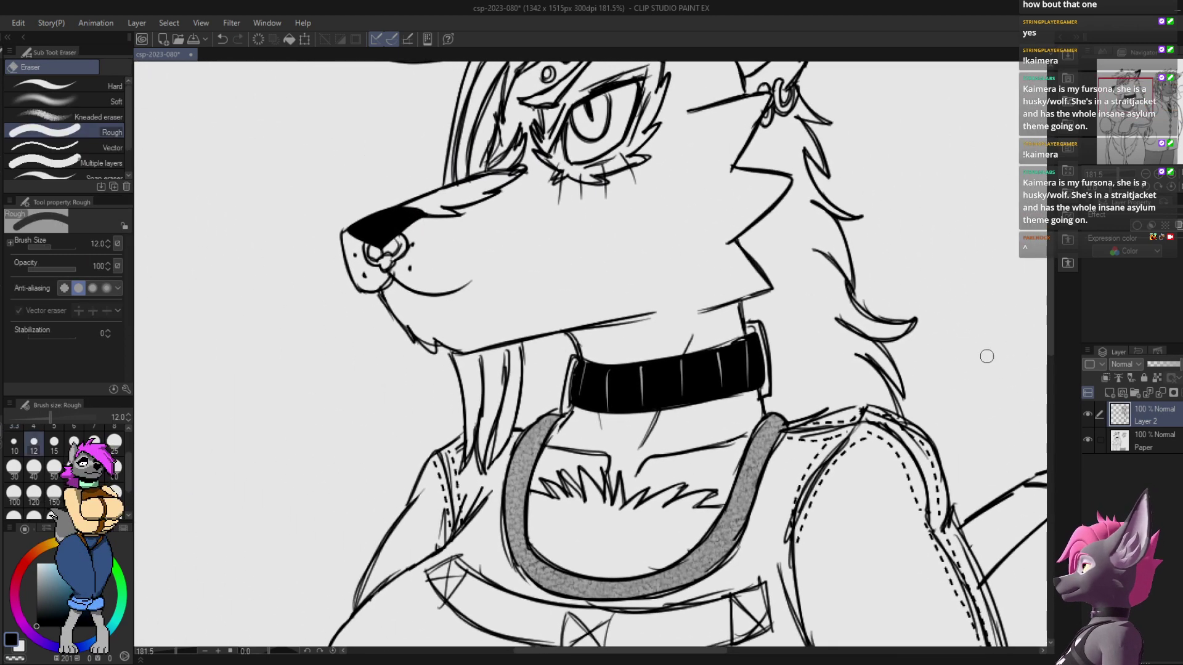
scroll(792, 322, down, 3)
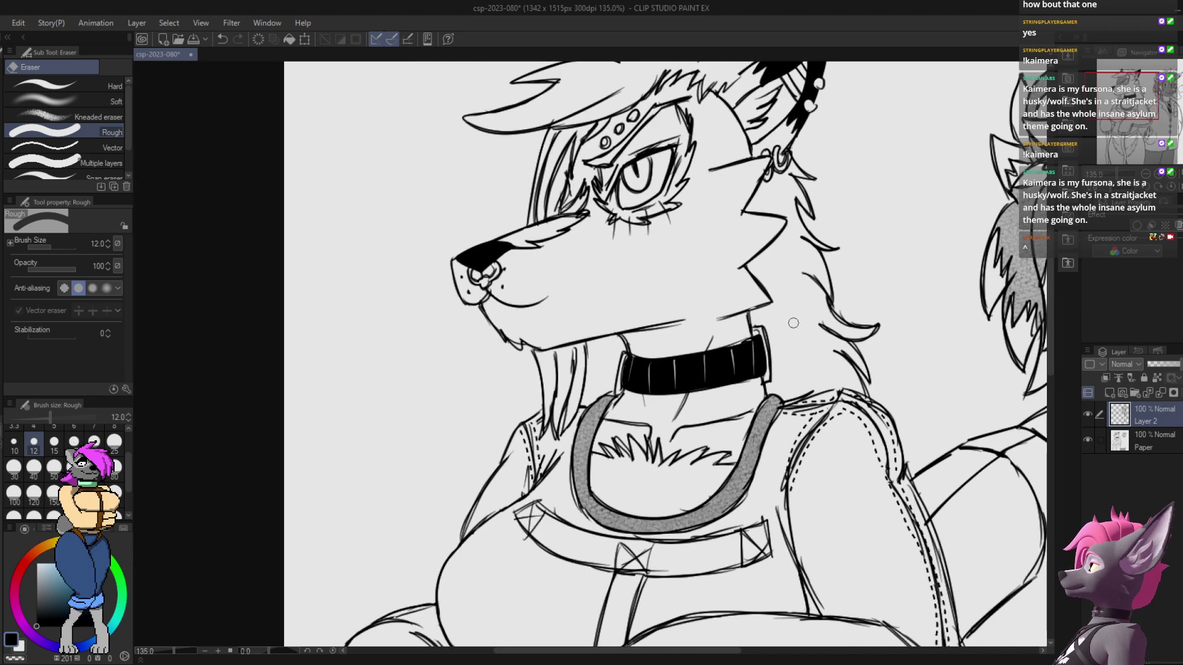
drag(792, 322, 515, 400)
scroll(721, 215, down, 2)
scroll(528, 261, up, 4)
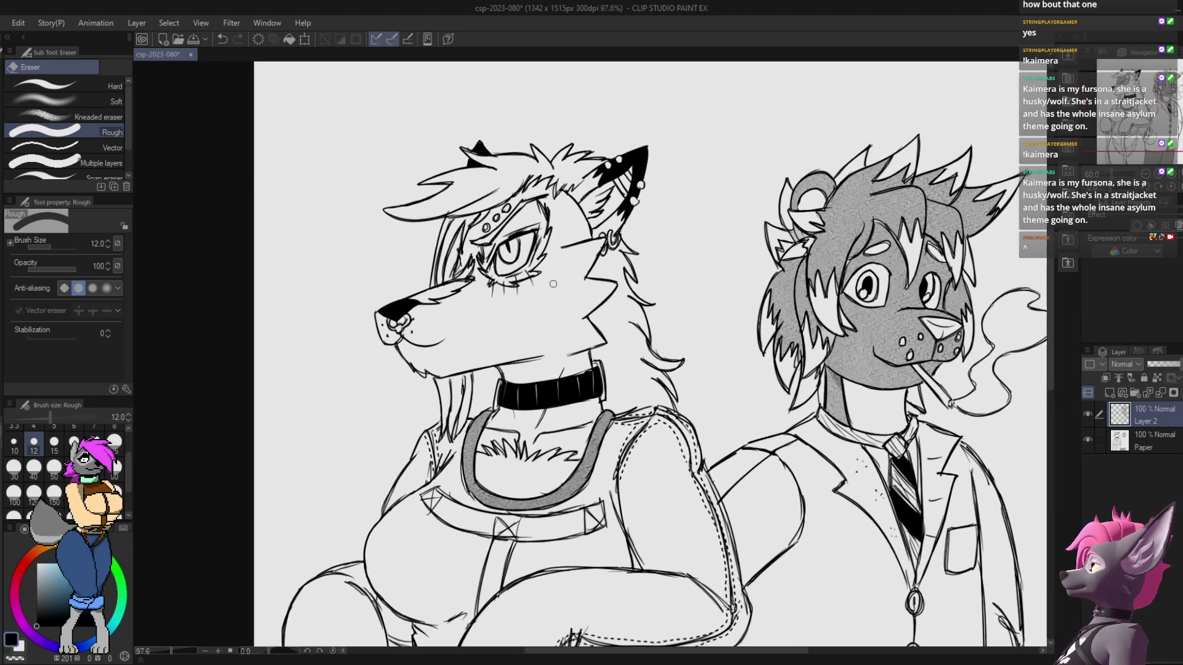
Step: Letter the name KAIMERA in scratchy, angular capitals above the straitjacketed character's head with the Mechanical pencil
scroll(529, 261, down, 1)
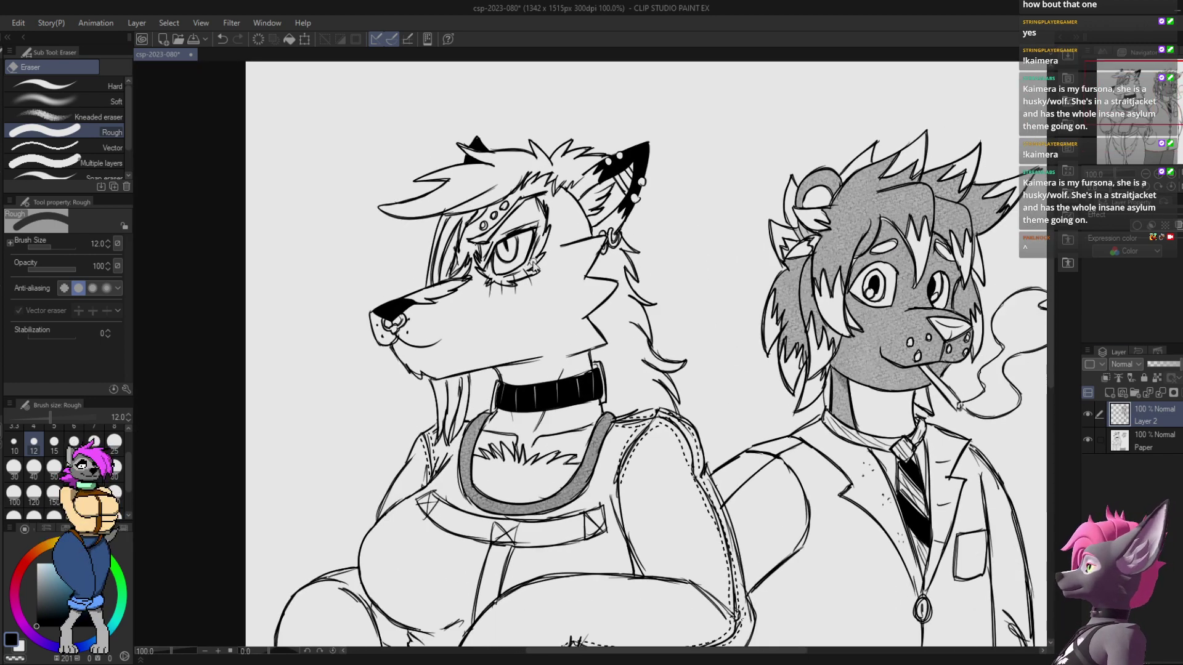
key(p)
drag(531, 122, 423, 210)
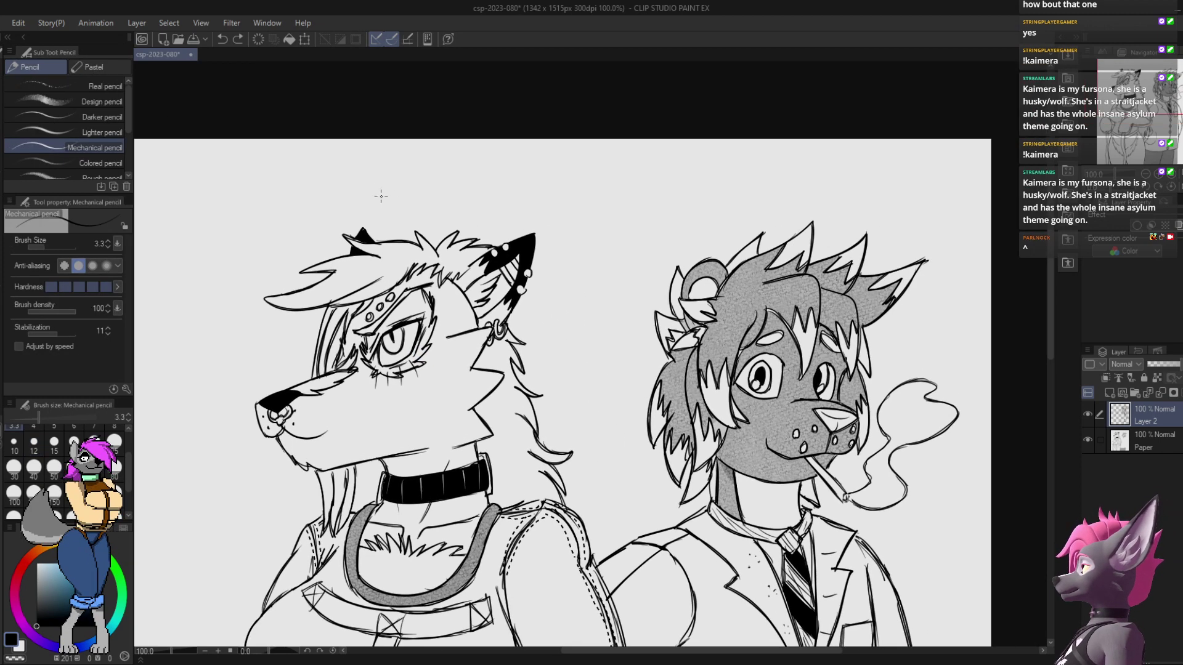
mouse_move(372, 172)
mouse_down()
mouse_move(381, 219)
mouse_move(399, 210)
mouse_move(375, 201)
mouse_move(397, 206)
mouse_move(391, 217)
mouse_move(415, 214)
mouse_up()
mouse_move(397, 198)
mouse_down()
mouse_move(413, 210)
mouse_move(422, 190)
mouse_move(433, 213)
mouse_up()
mouse_move(423, 165)
mouse_down()
mouse_move(424, 212)
mouse_move(434, 173)
mouse_up()
mouse_move(413, 177)
mouse_down()
mouse_move(439, 176)
mouse_move(424, 214)
mouse_up()
drag(447, 170, 436, 212)
drag(446, 170, 447, 216)
mouse_move(457, 172)
mouse_down()
mouse_move(449, 214)
mouse_move(463, 220)
mouse_up()
mouse_move(459, 181)
mouse_down()
mouse_move(486, 178)
mouse_move(491, 216)
mouse_move(484, 174)
mouse_move(490, 217)
mouse_up()
mouse_move(489, 176)
mouse_down()
mouse_move(502, 201)
mouse_move(487, 201)
mouse_move(509, 210)
mouse_move(517, 176)
mouse_move(508, 200)
mouse_move(521, 225)
mouse_move(535, 205)
mouse_up()
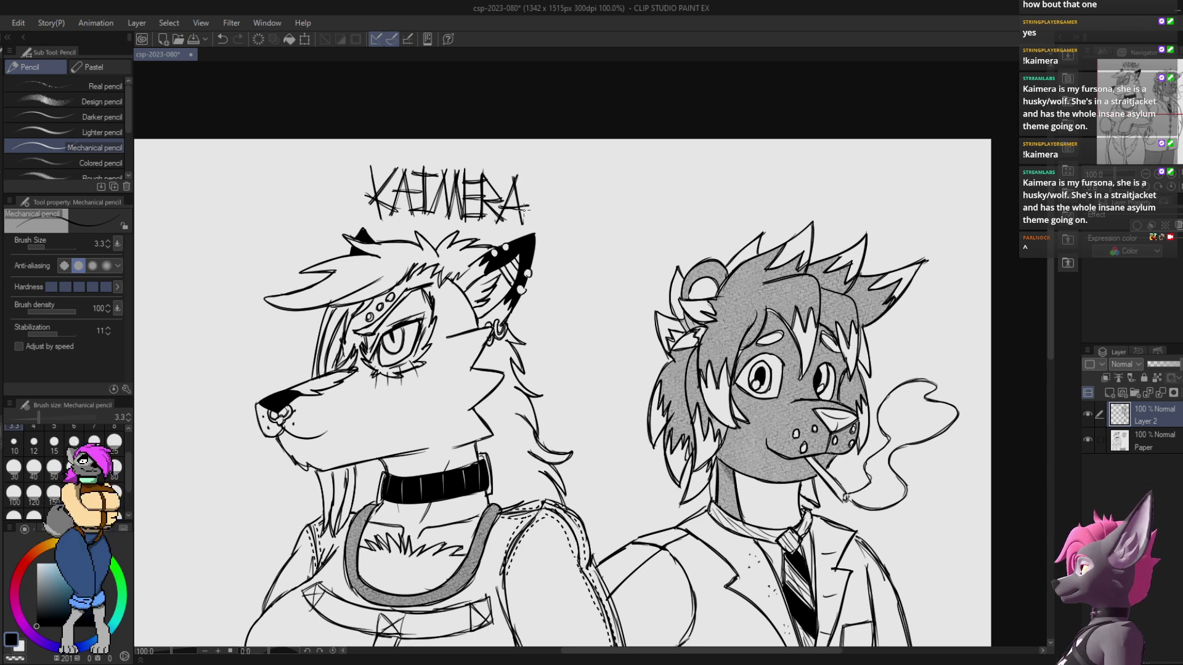
drag(730, 148, 552, 109)
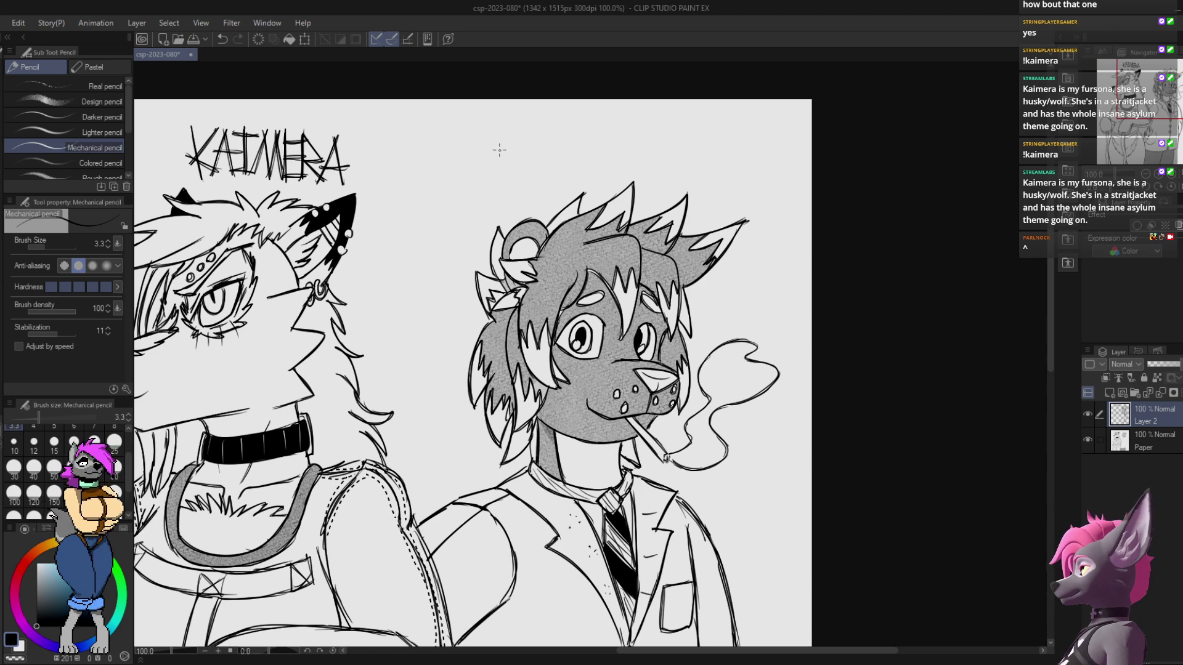
mouse_move(494, 156)
mouse_down()
mouse_move(542, 150)
mouse_move(529, 189)
mouse_move(523, 171)
mouse_move(541, 158)
mouse_move(520, 167)
mouse_move(524, 187)
mouse_move(492, 162)
mouse_move(570, 173)
mouse_move(551, 181)
mouse_move(563, 177)
mouse_move(559, 161)
mouse_move(550, 184)
mouse_move(541, 168)
mouse_move(545, 188)
mouse_move(572, 161)
mouse_move(589, 184)
mouse_move(574, 180)
mouse_move(597, 150)
mouse_move(518, 176)
mouse_move(506, 206)
mouse_move(527, 178)
mouse_move(540, 189)
mouse_move(530, 176)
mouse_move(541, 193)
mouse_move(528, 207)
mouse_move(546, 210)
mouse_move(551, 175)
mouse_up()
key(ctrl+z)
key(ctrl+z)
key(ctrl+z)
key(ctrl+z)
key(ctrl+z)
key(ctrl+z)
Step: Draw the name Toxori as rounded, hollow bubble letters above the suited character's head with the Mechanical pencil
drag(632, 145, 803, 6)
mouse_move(726, 118)
mouse_down()
mouse_move(688, 94)
mouse_move(557, 247)
mouse_move(559, 164)
mouse_move(589, 119)
mouse_up()
scroll(457, 220, up, 2)
key(ctrl+z)
drag(580, 132, 440, 179)
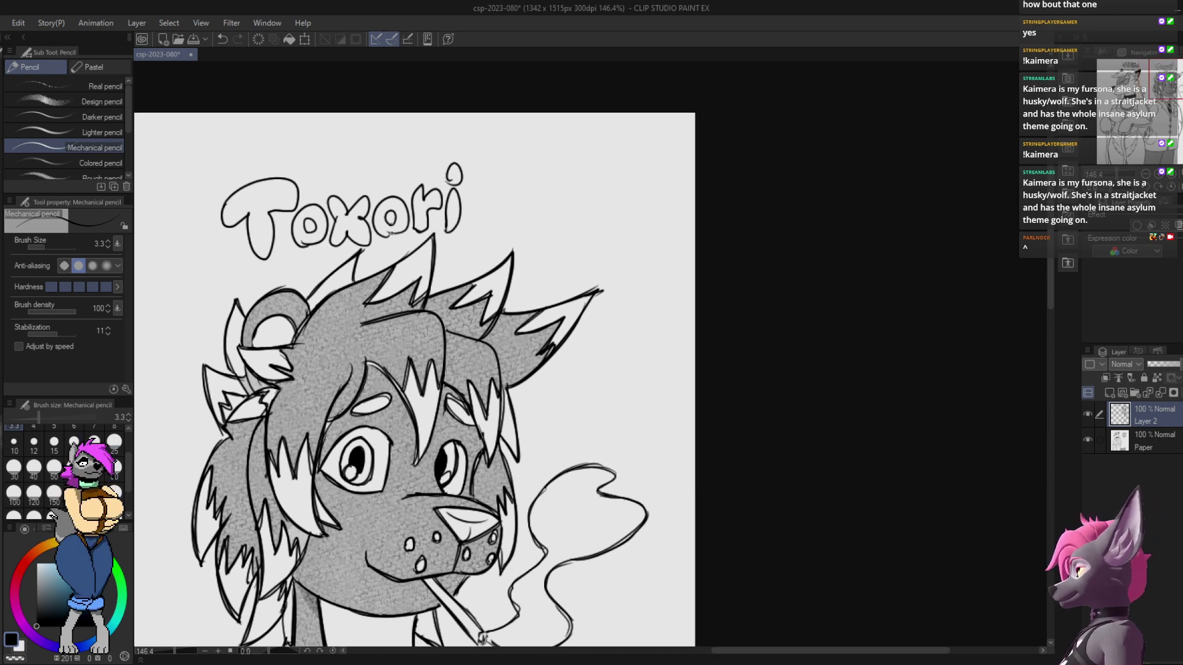
Step: Fill each bubble letter of Toxori and the dot of its i with solid black
key(h)
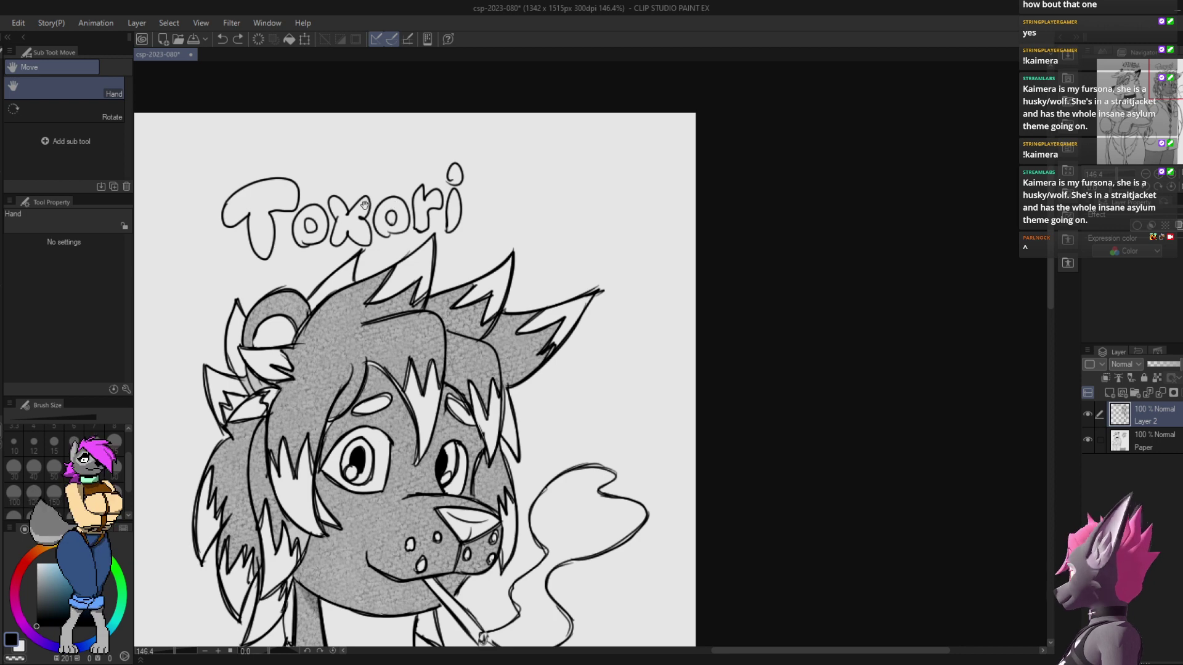
key(g)
click(359, 226)
click(316, 234)
click(282, 211)
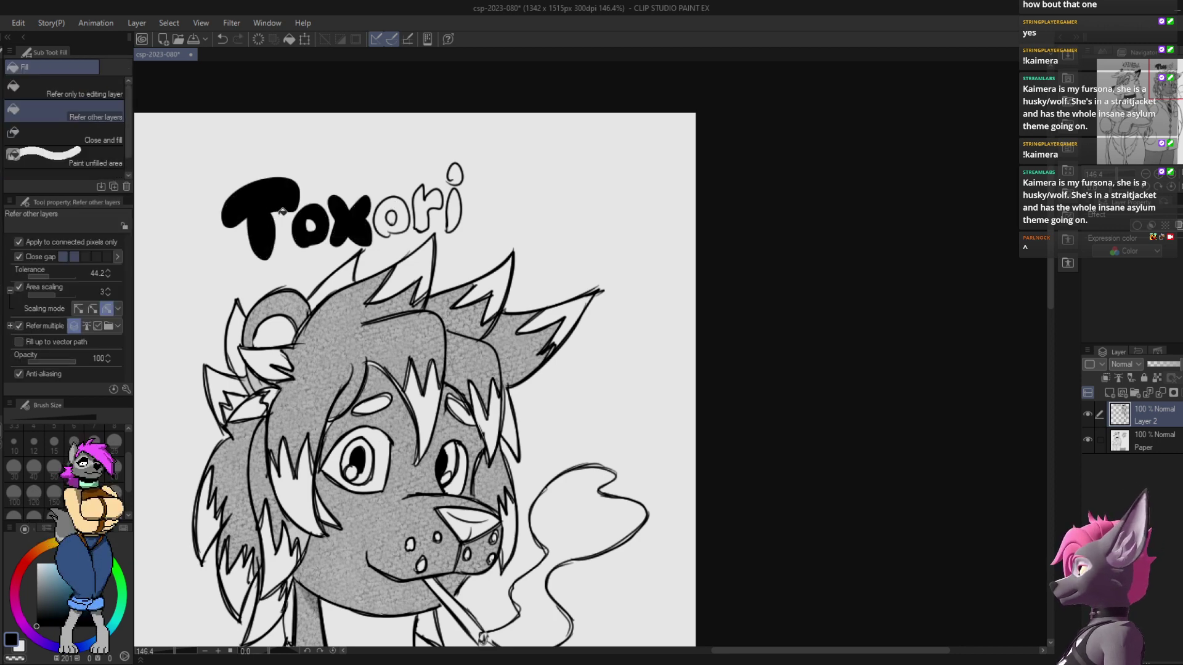
click(406, 216)
click(429, 204)
click(459, 194)
click(461, 170)
drag(510, 209, 640, 98)
key(p)
scroll(684, 120, down, 4)
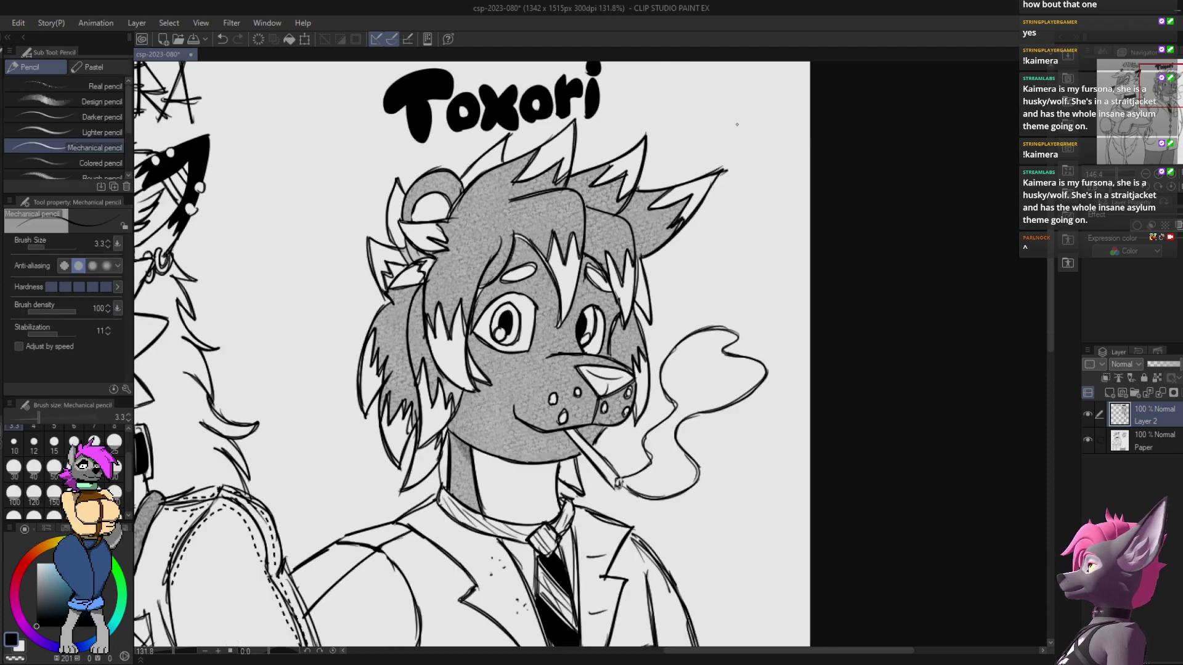
scroll(764, 201, up, 2)
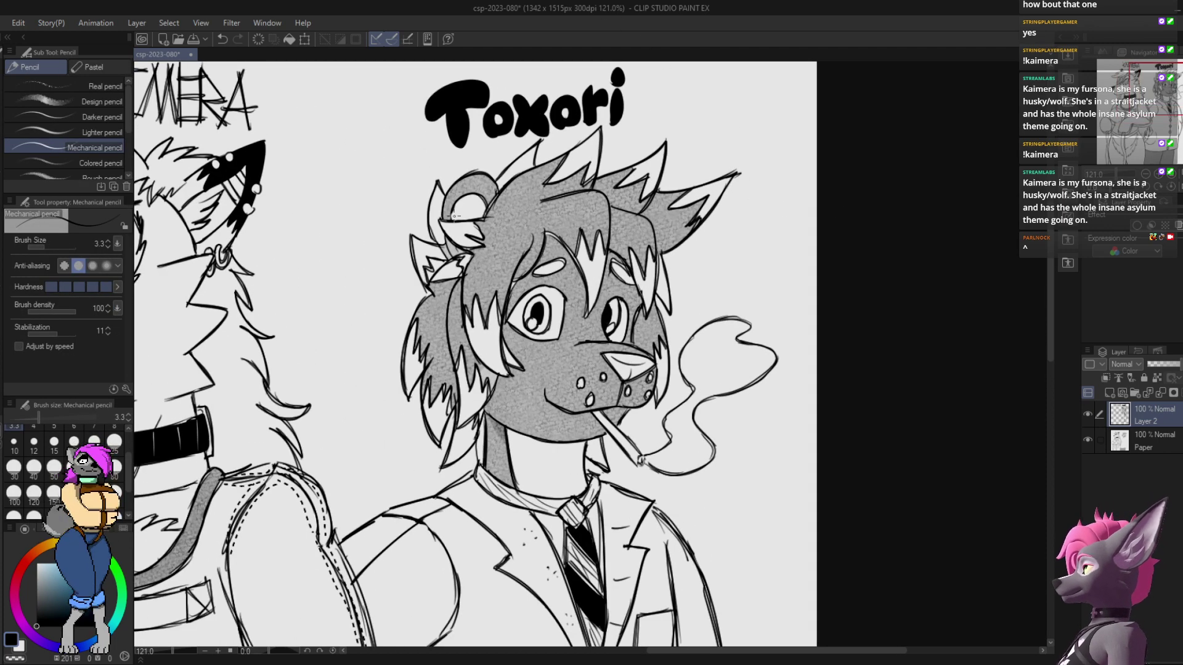
Step: Add Dashed line stitching along both edges of the strap hanging in front of the straitjacketed character's hips, undoing unsatisfactory strokes
drag(622, 224, 768, 141)
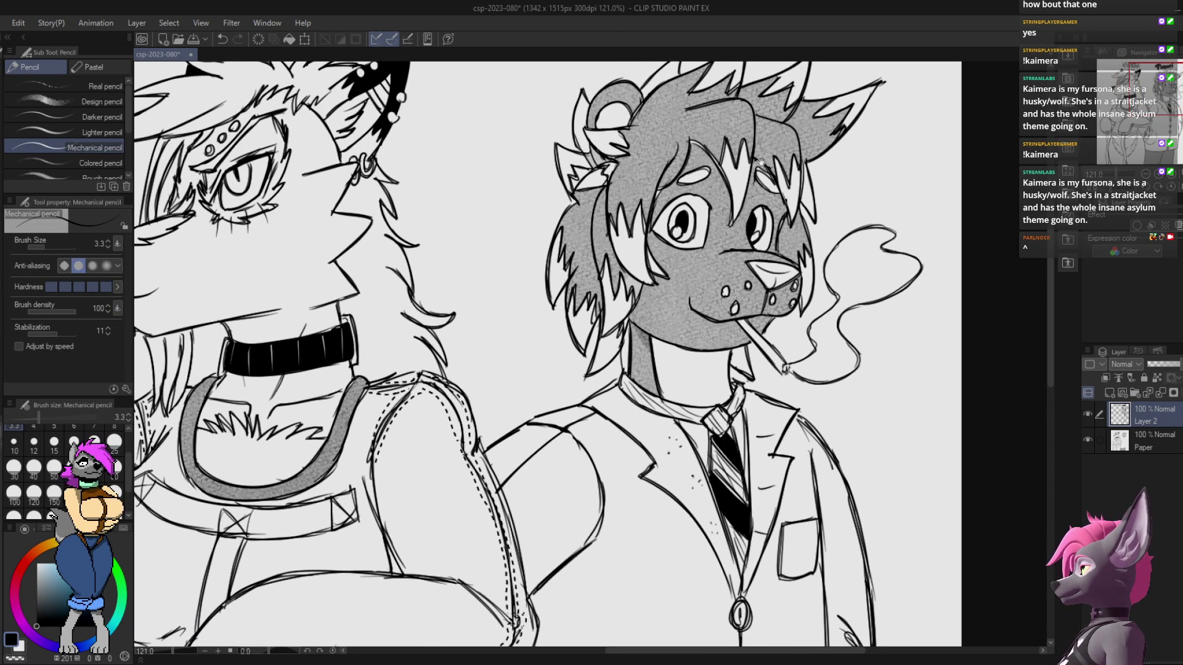
drag(704, 550, 701, 84)
drag(709, 339, 723, 109)
mouse_move(587, 257)
mouse_down()
mouse_move(724, 178)
mouse_move(765, 206)
mouse_move(760, 266)
mouse_move(599, 368)
mouse_up()
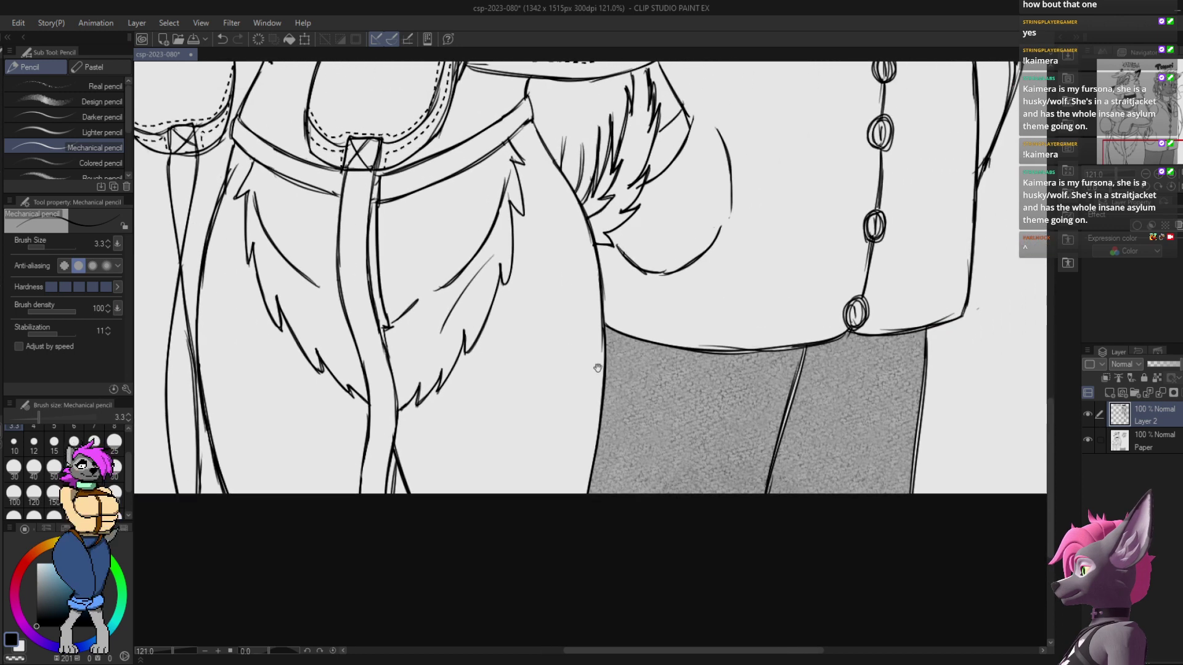
key(b)
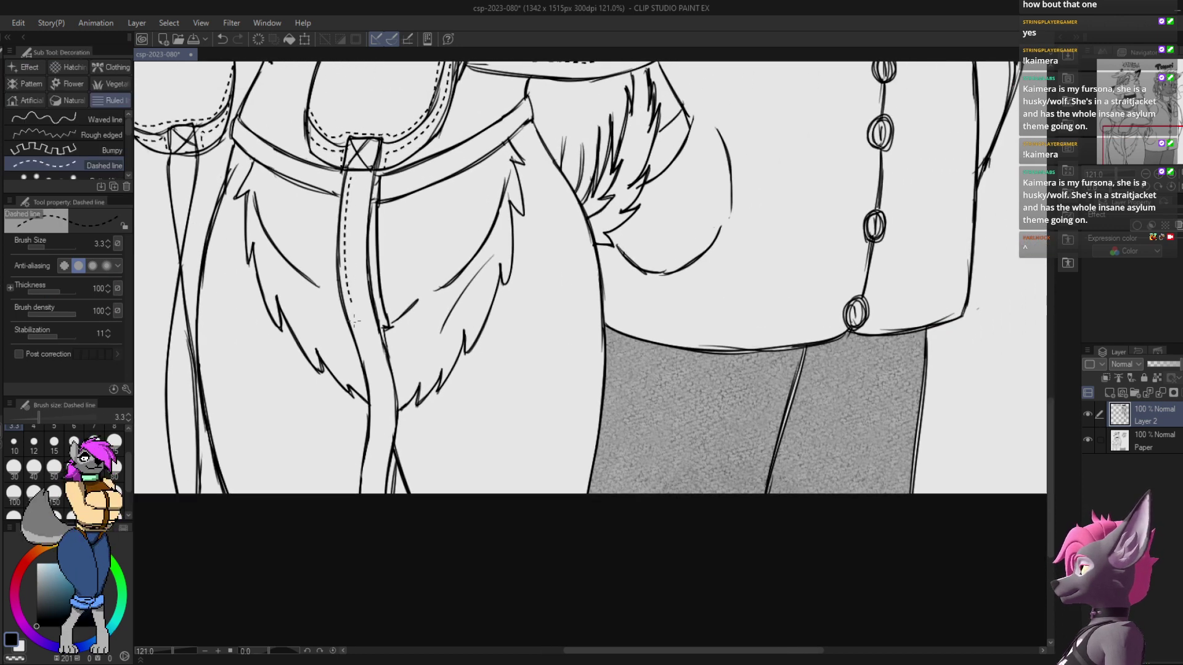
drag(354, 320, 372, 371)
key(ctrl+z)
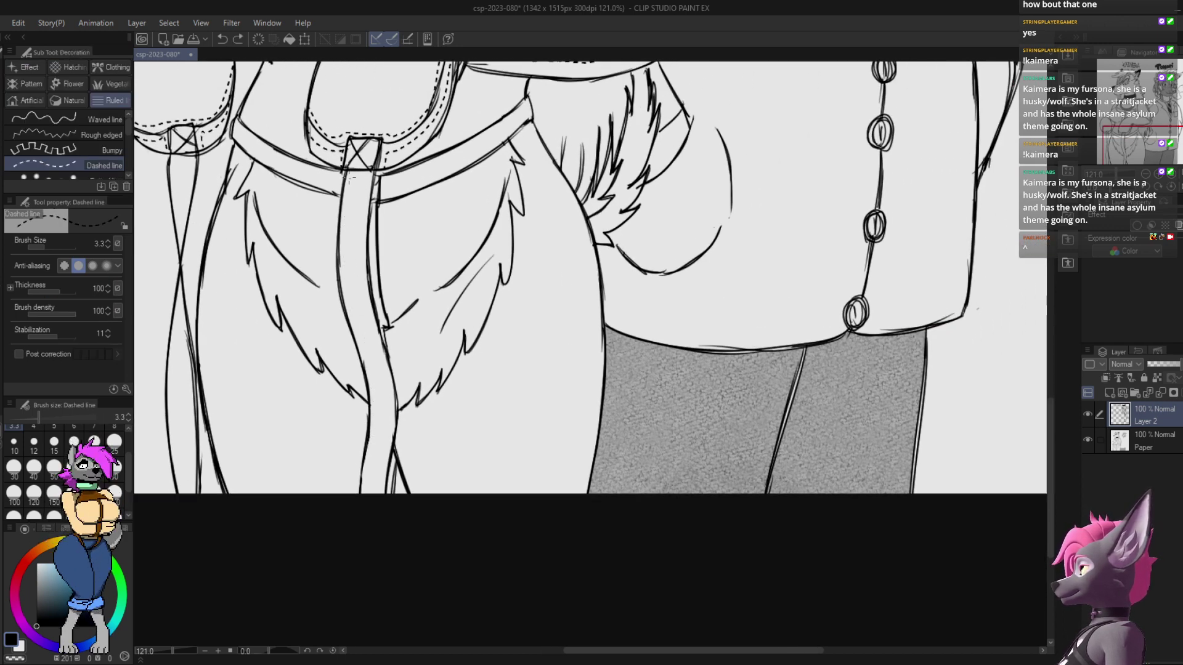
drag(342, 228, 364, 327)
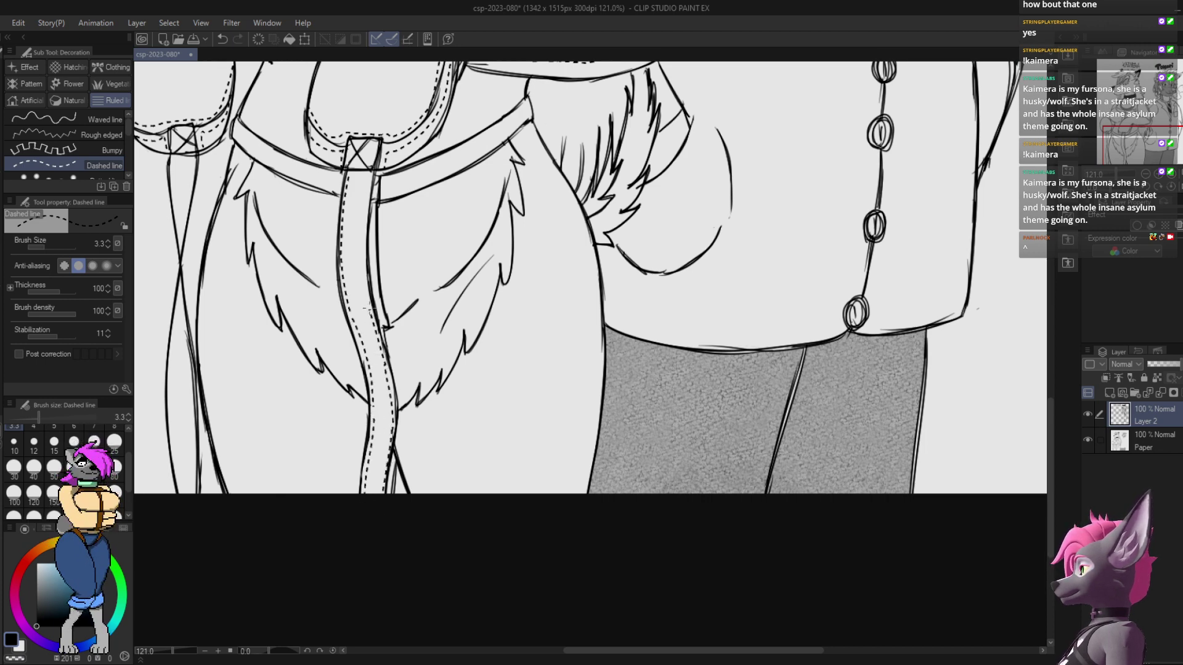
key(ctrl+z)
drag(363, 234, 379, 342)
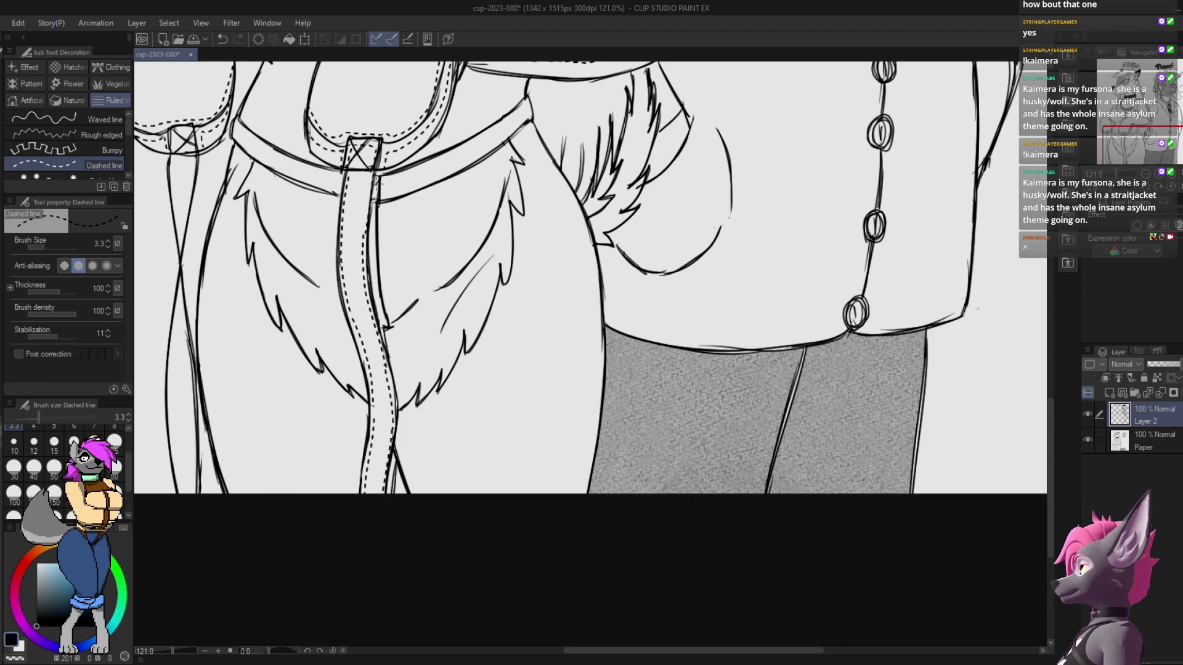
Step: Add dashed stitching to the strap hanging from the straitjacket's far sleeve and along the edges of the waist belt
drag(369, 266, 512, 303)
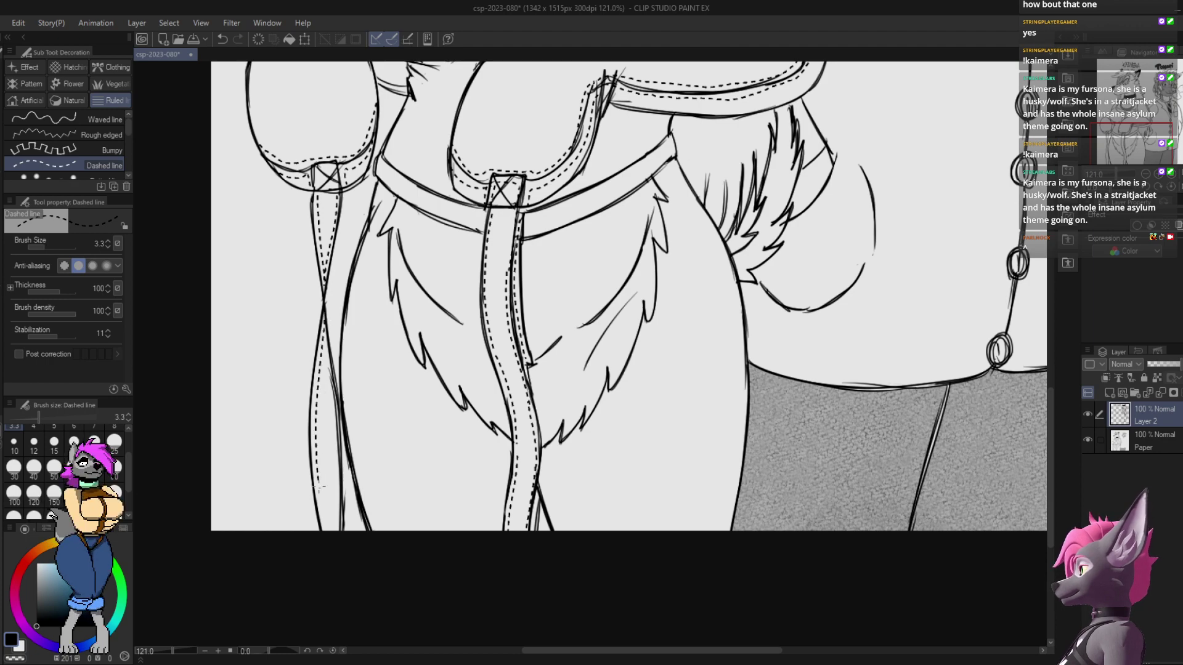
drag(333, 496, 337, 534)
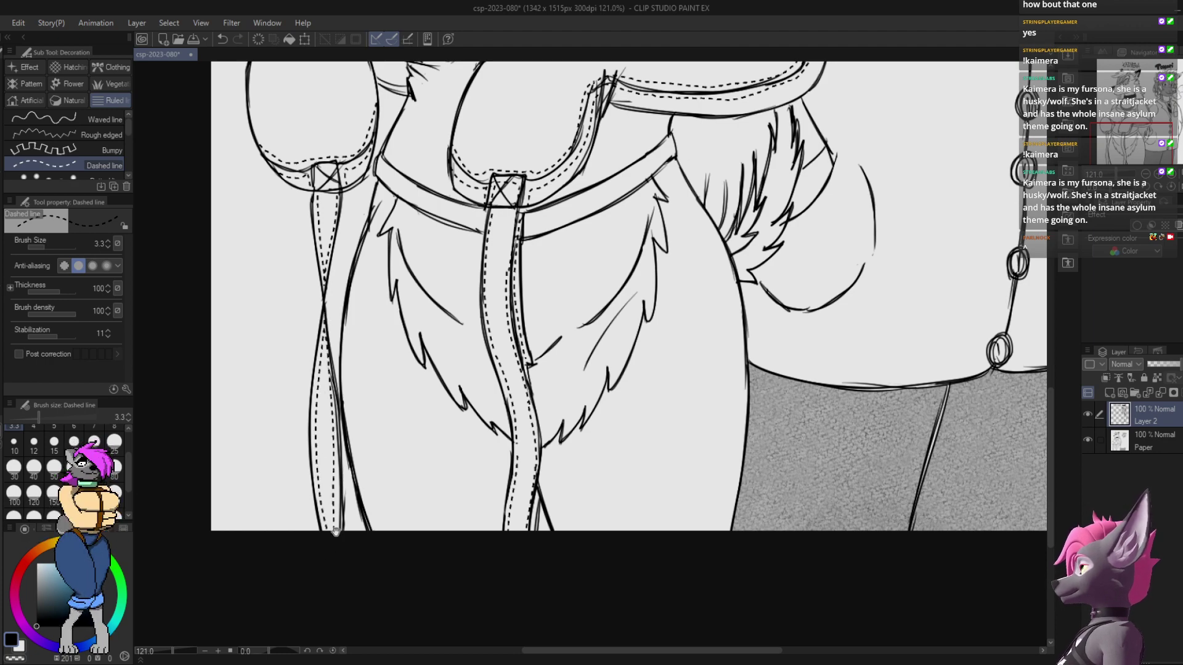
mouse_move(675, 156)
mouse_down()
mouse_move(639, 298)
mouse_move(557, 318)
mouse_move(634, 237)
mouse_up()
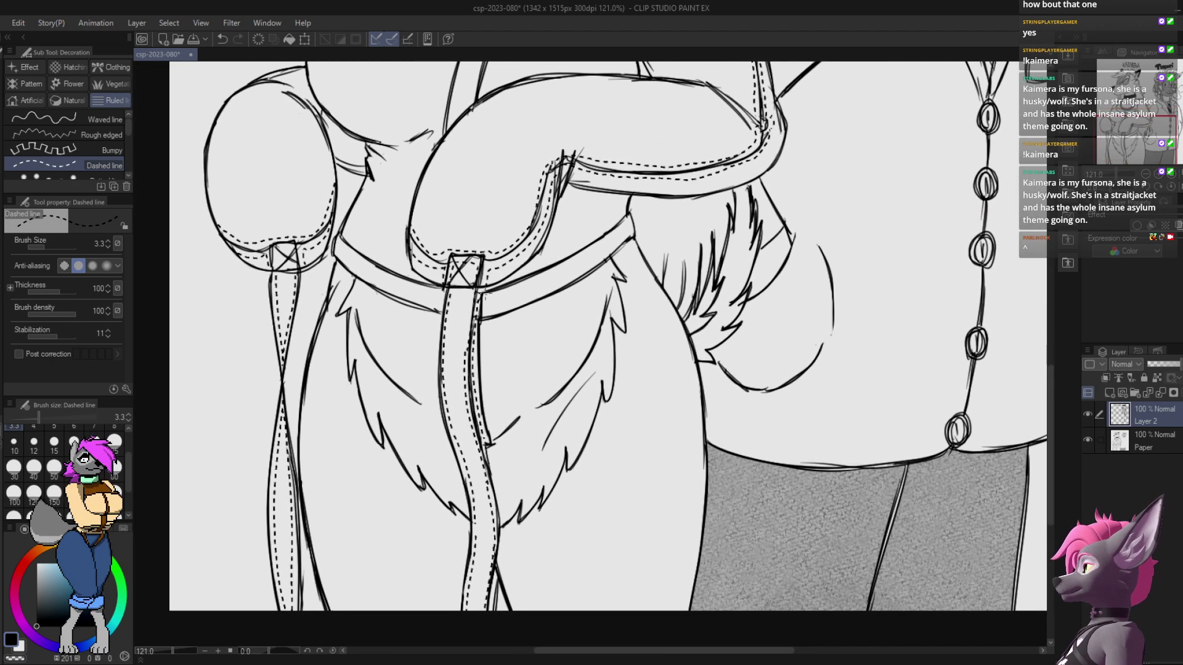
drag(484, 296, 629, 220)
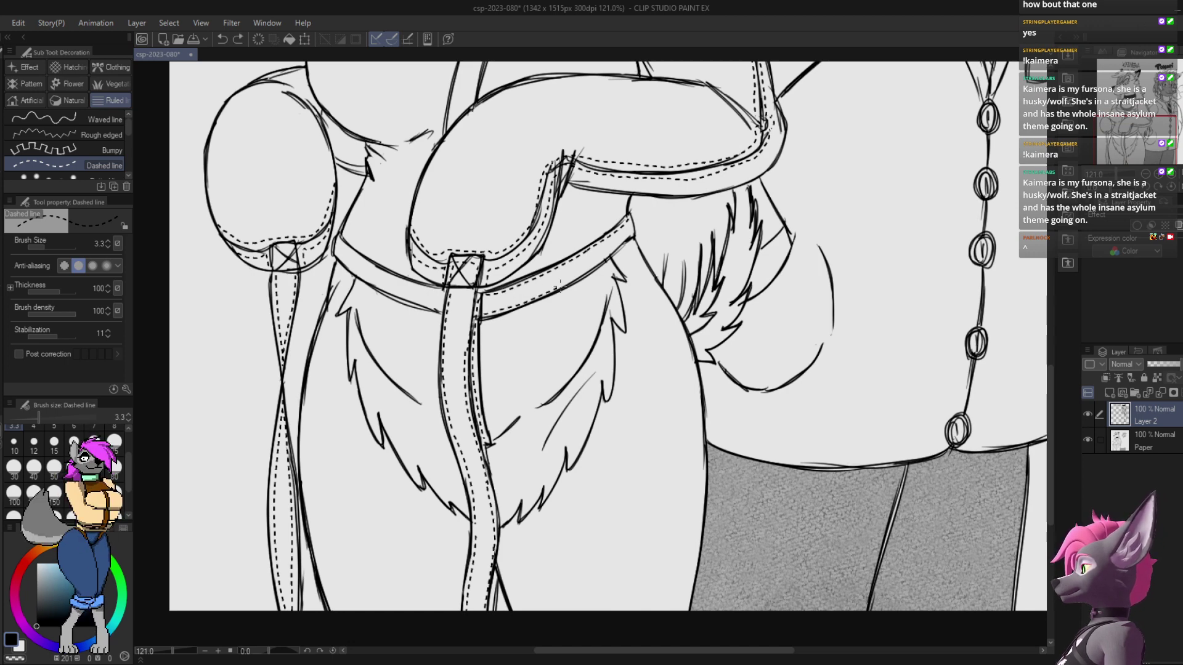
mouse_move(384, 226)
mouse_down()
mouse_move(333, 283)
mouse_move(320, 319)
mouse_move(371, 337)
mouse_up()
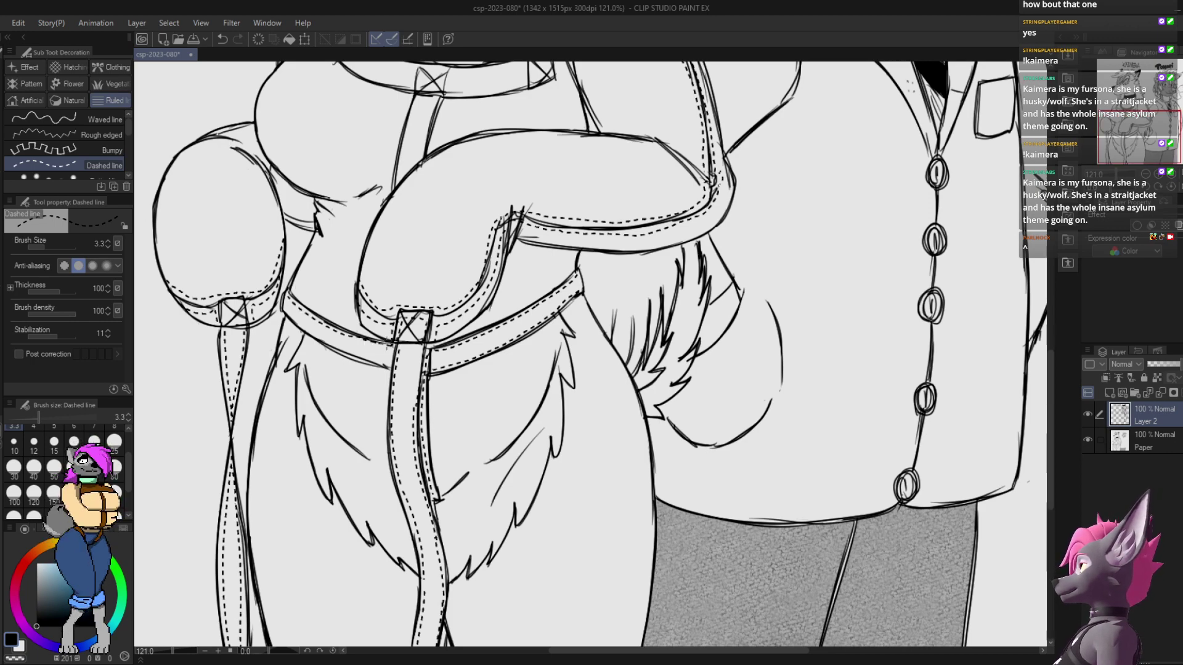
drag(285, 304, 345, 343)
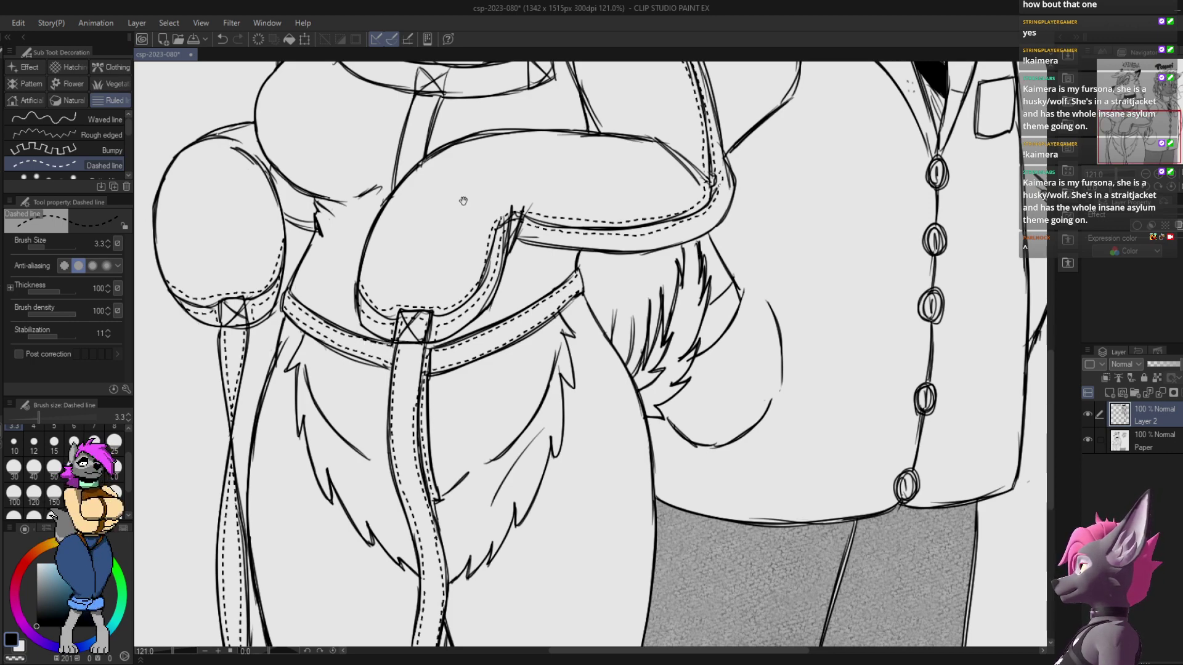
Step: Stitch the straitjacket's curved chest strap and the vertical strap below it with dashed lines along their edges
drag(463, 201, 505, 358)
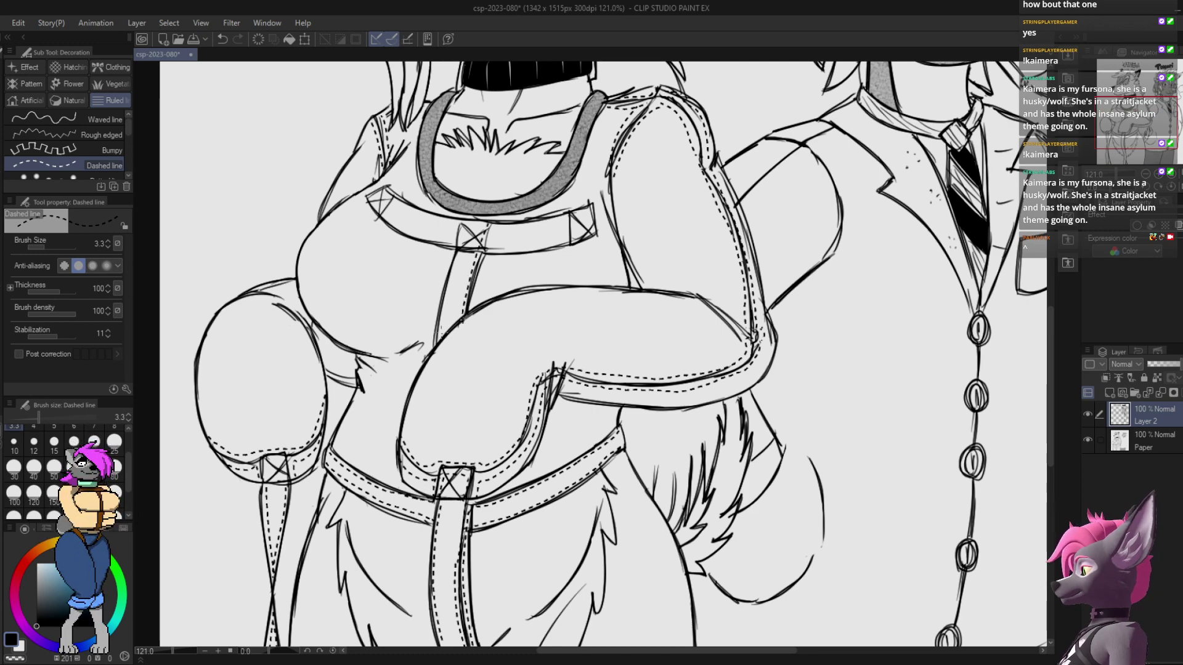
drag(466, 228, 577, 216)
key(ctrl+z)
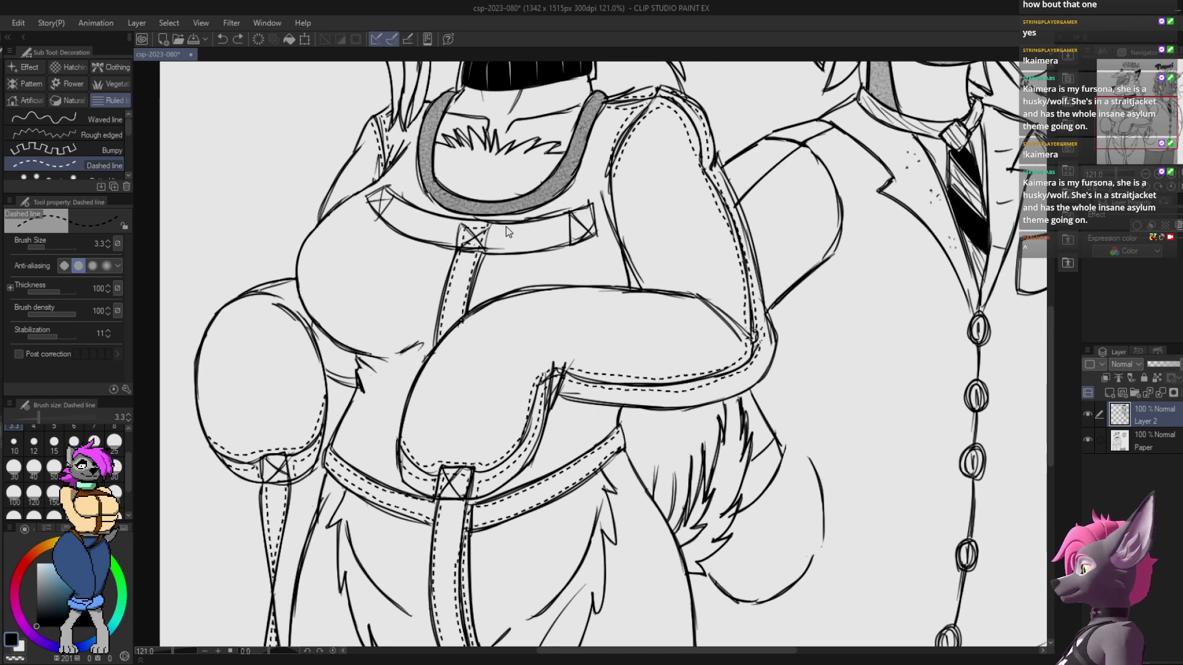
mouse_move(491, 229)
mouse_down()
mouse_move(524, 230)
mouse_move(592, 212)
mouse_move(555, 241)
mouse_move(496, 253)
mouse_up()
mouse_move(373, 194)
mouse_down()
mouse_move(388, 220)
mouse_move(462, 244)
mouse_up()
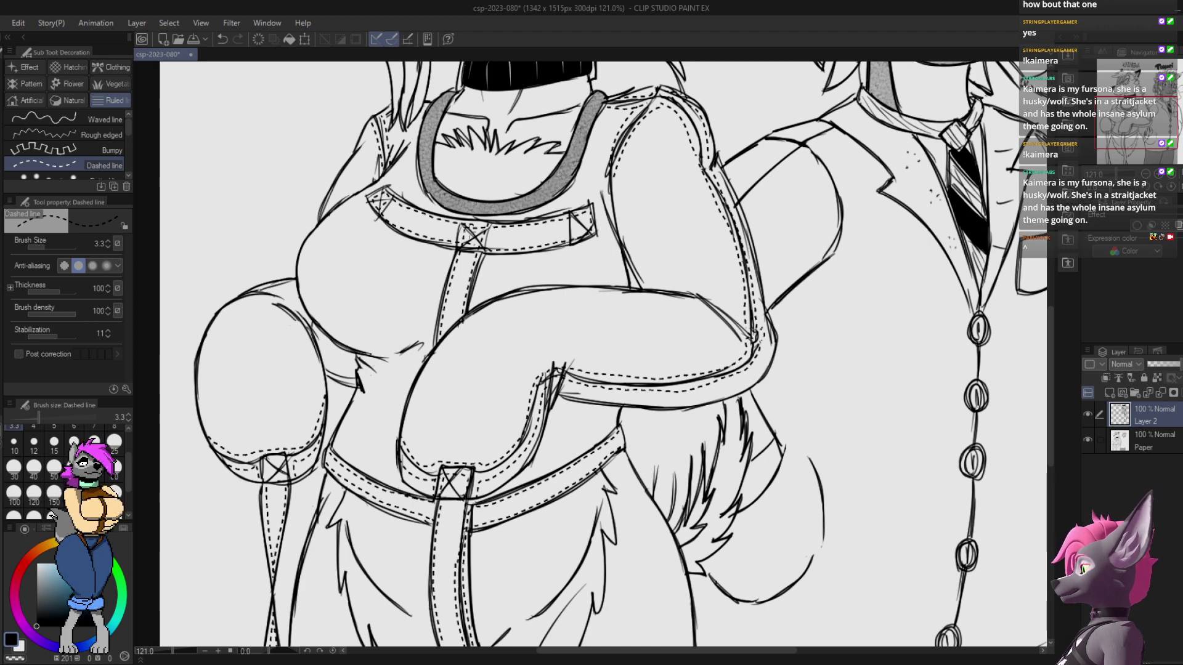
Step: Redraw the boxed crosses at the chest strap's ends and centre joint with the Mechanical pencil in black
key(c)
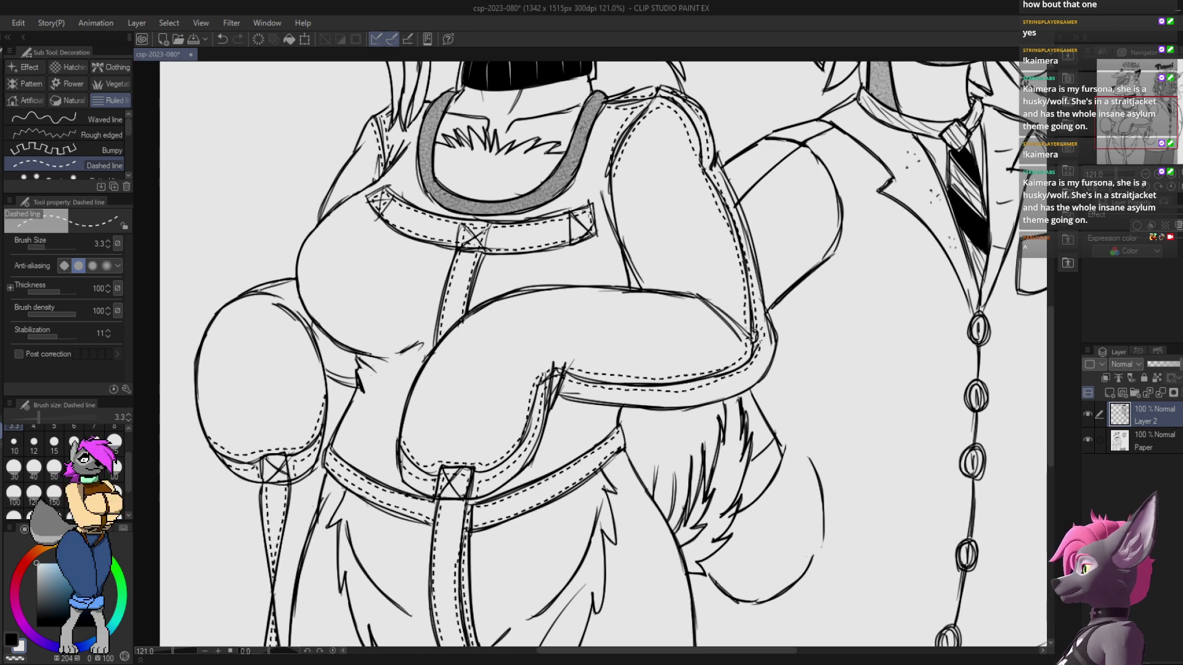
key(x)
key(p)
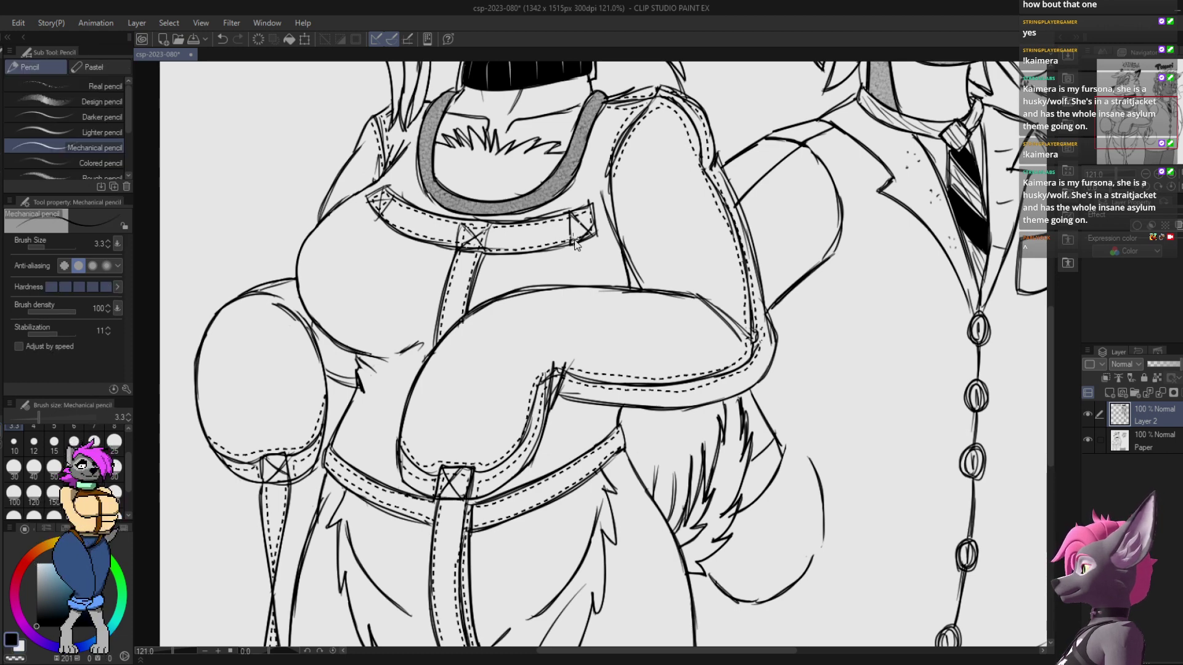
key(ctrl+z)
drag(573, 243, 593, 210)
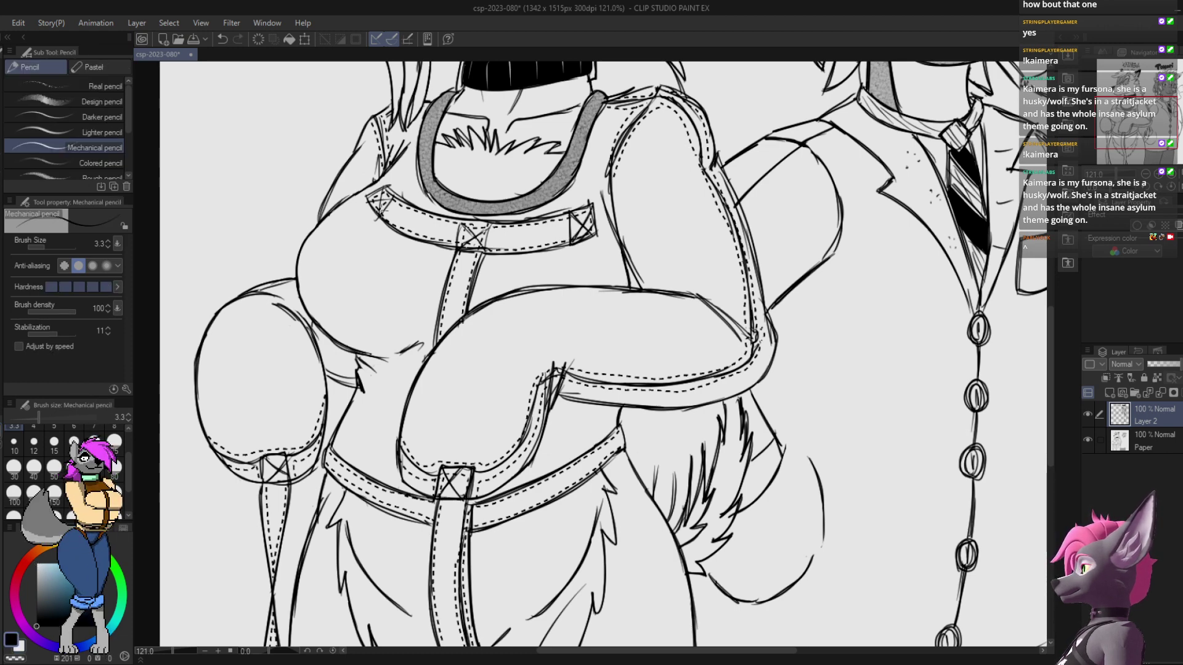
mouse_move(378, 193)
mouse_down()
mouse_move(387, 217)
mouse_move(389, 193)
mouse_up()
mouse_move(465, 224)
mouse_down()
mouse_move(491, 245)
mouse_move(466, 250)
mouse_up()
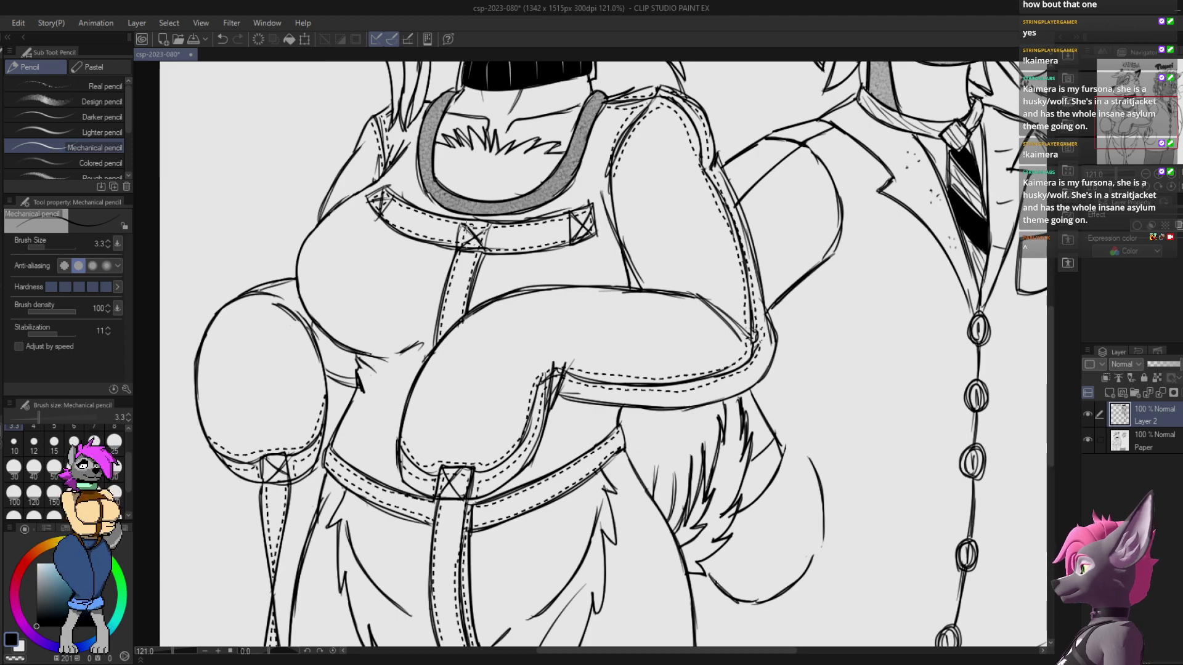
Step: Add light dashed stitching along the edges of the straitjacketed character's black collar using the transparent colour, undoing unsatisfactory strokes
mouse_move(678, 148)
mouse_down()
mouse_move(641, 228)
mouse_move(677, 154)
mouse_move(641, 212)
mouse_move(637, 253)
mouse_move(676, 275)
mouse_up()
drag(677, 220, 678, 285)
drag(604, 263, 639, 212)
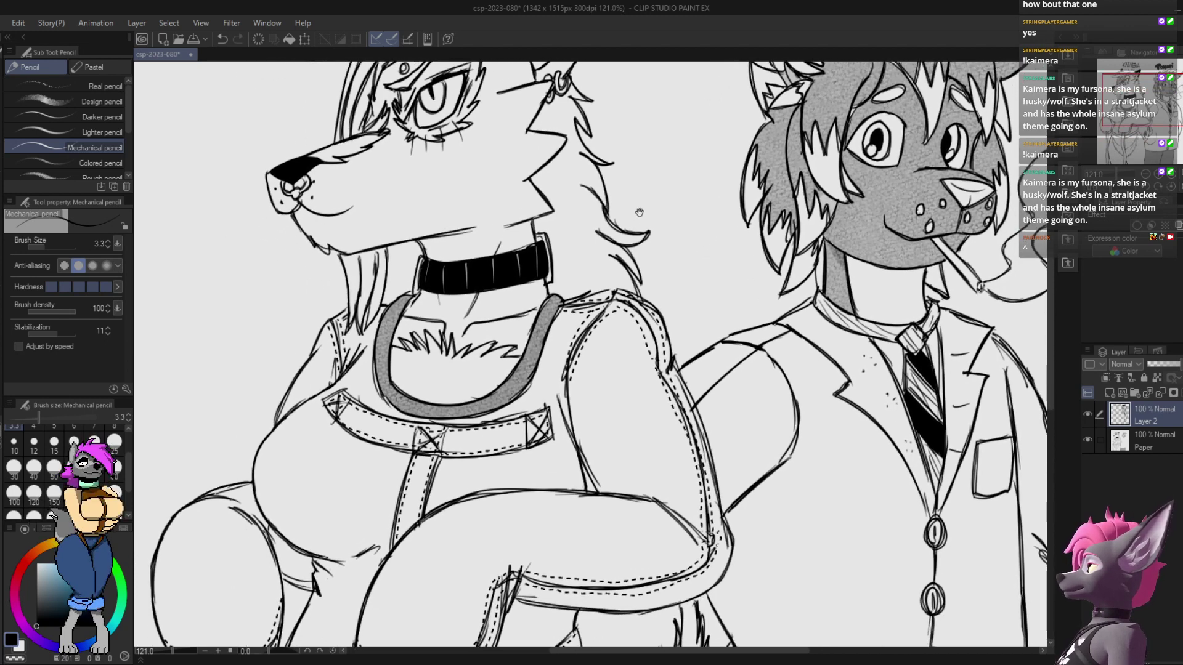
key(x)
key(b)
key(ctrl+z)
drag(431, 266, 544, 245)
key(ctrl+z)
mouse_move(429, 265)
mouse_down()
mouse_move(543, 246)
mouse_move(545, 266)
mouse_up()
key(ctrl+z)
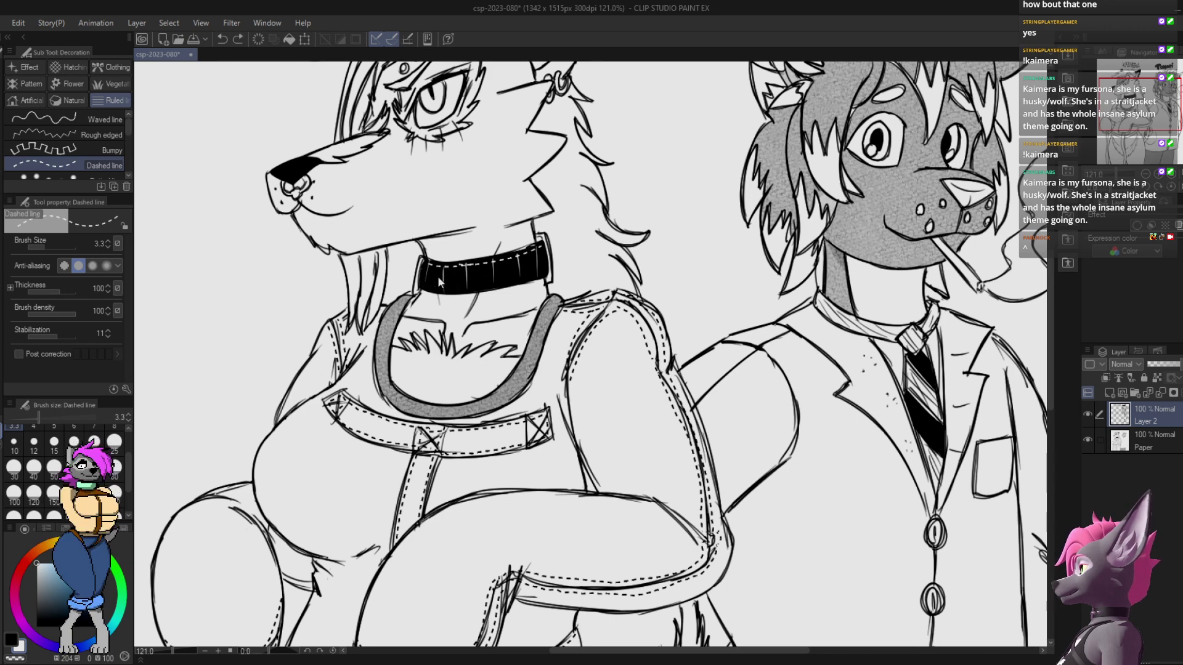
mouse_move(427, 284)
mouse_down()
mouse_move(545, 273)
mouse_move(516, 305)
mouse_move(616, 161)
mouse_up()
key(p)
key(x)
key(ctrl+z)
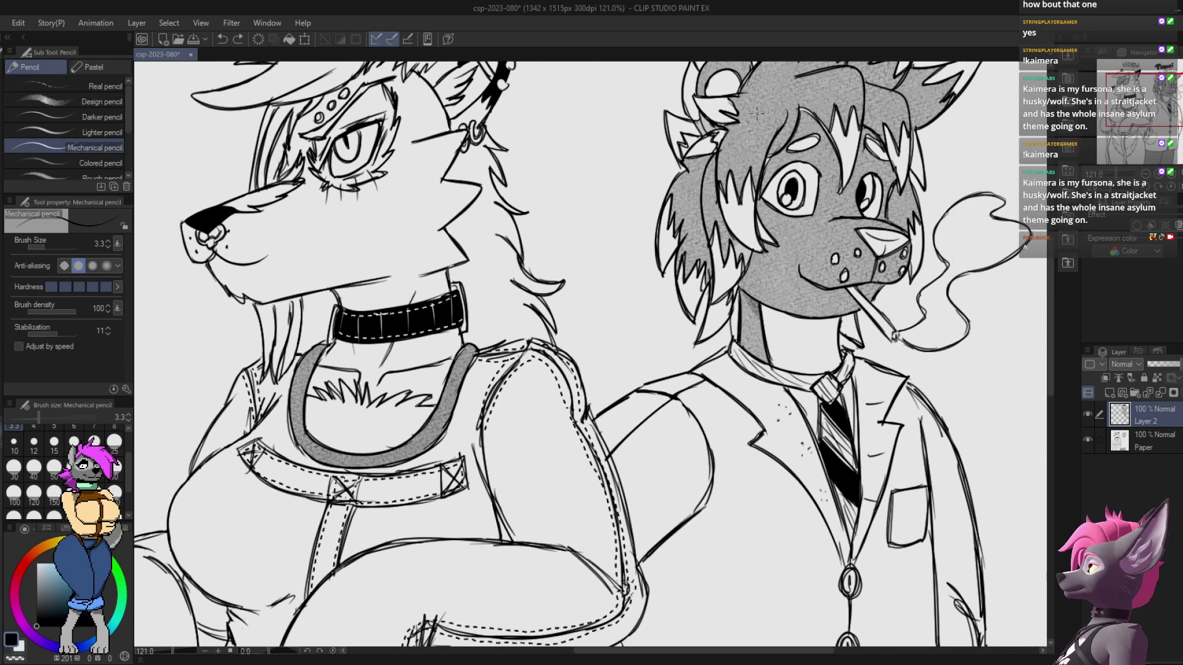
Step: Examine the full drawing of both characters with their name lettering and straitjacket stitching
scroll(882, 168, down, 3)
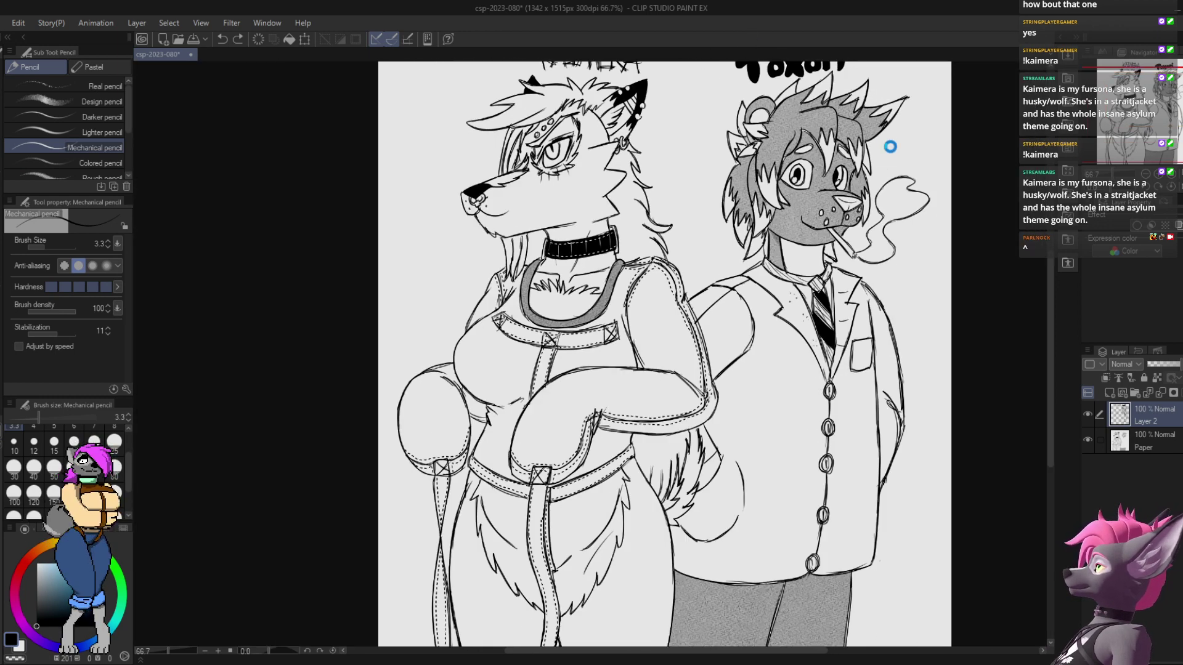
scroll(890, 148, down, 1)
drag(436, 237, 324, 280)
scroll(299, 279, up, 1)
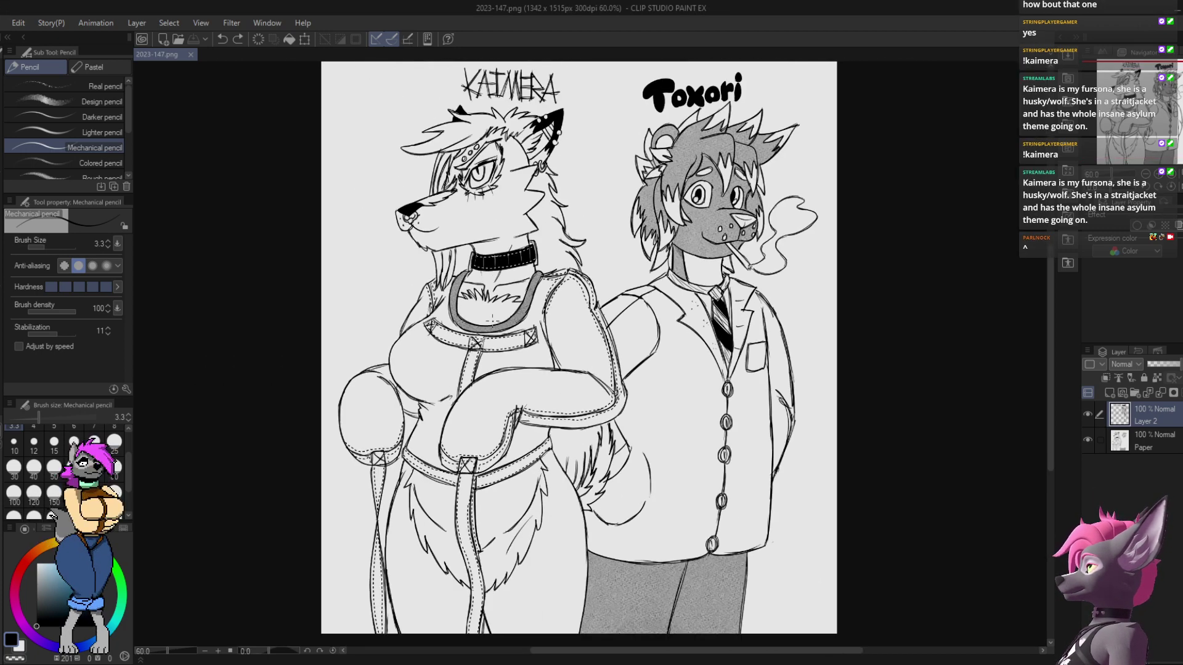
mouse_move(490, 325)
mouse_down()
mouse_move(451, 301)
mouse_move(473, 318)
mouse_up()
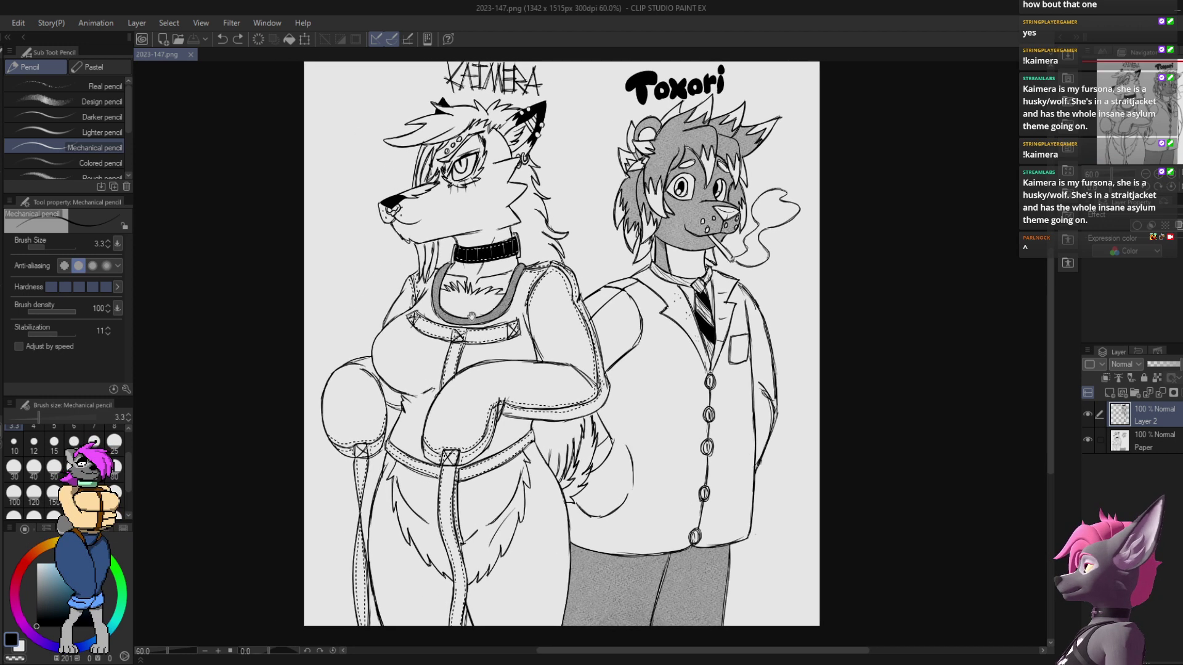